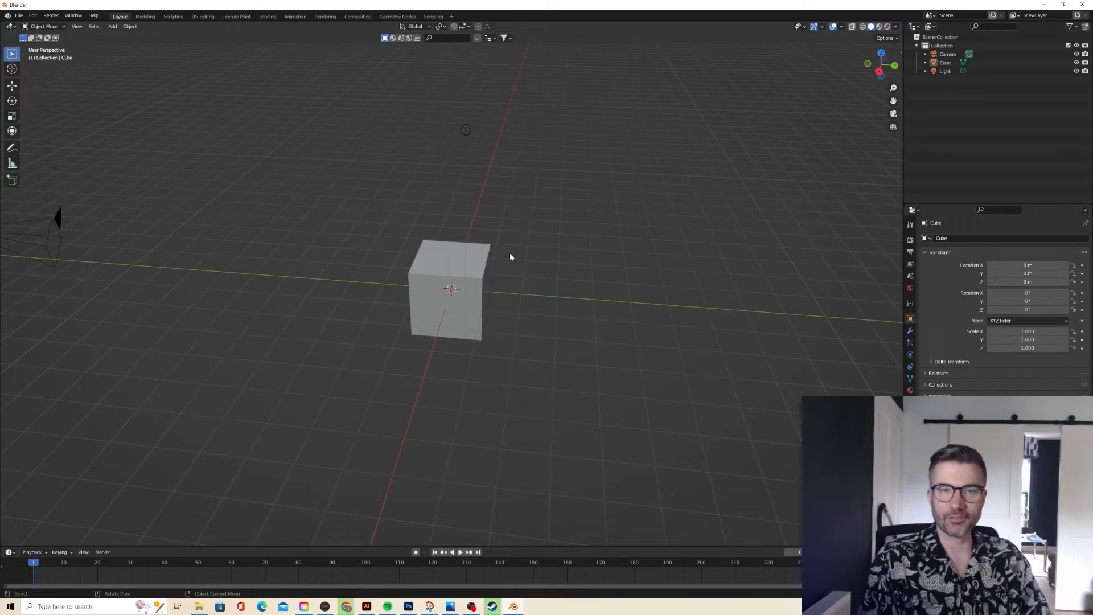
- Edit the default cube's mesh and raise its top face along the Z axis to form a tall box
middle_click_drag(510, 253, 551, 178)
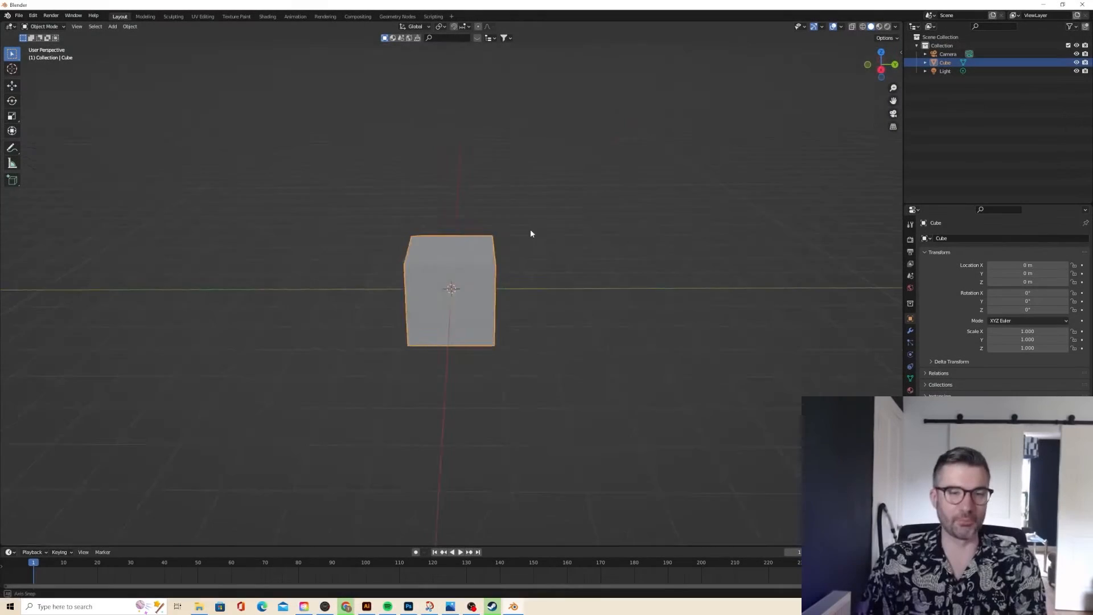
mouse_move(538, 224)
middle_mouse_down()
mouse_move(517, 240)
mouse_move(548, 229)
mouse_move(503, 230)
mouse_move(583, 222)
mouse_move(522, 230)
mouse_move(535, 234)
middle_mouse_up()
scroll(521, 230, "up", 6)
scroll(533, 232, "up", 1)
key("Tab")
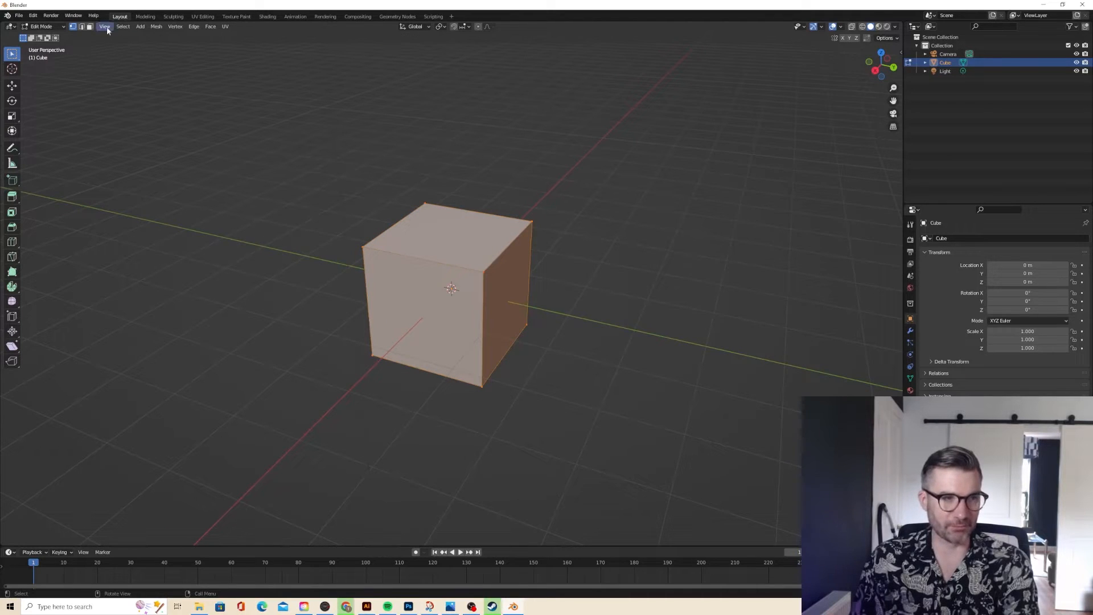
left_click(447, 234)
middle_click_drag(447, 233, 453, 204)
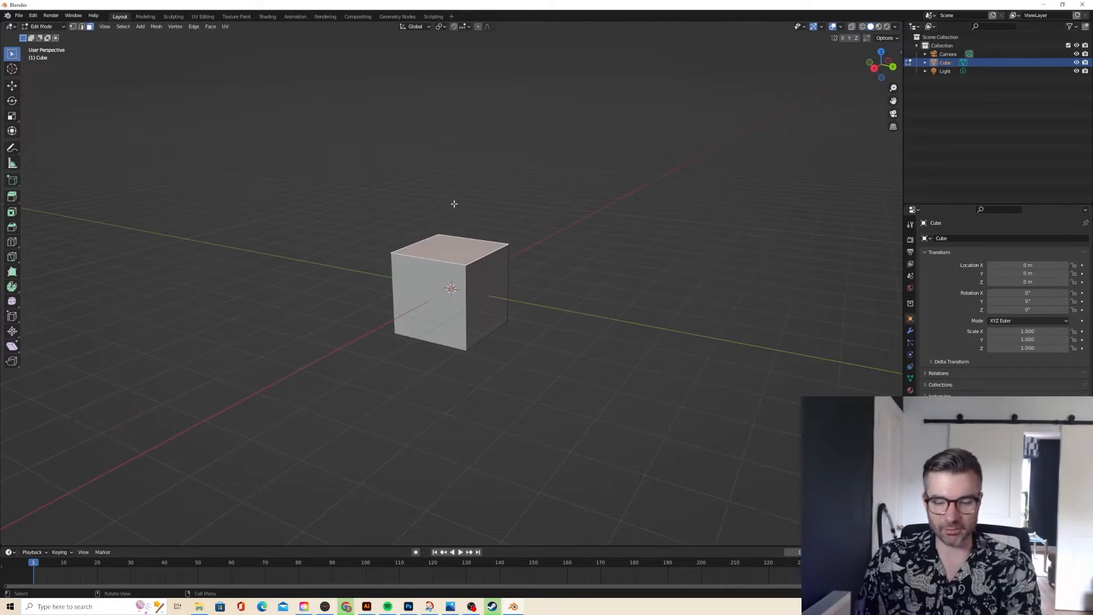
key("g")
key("z")
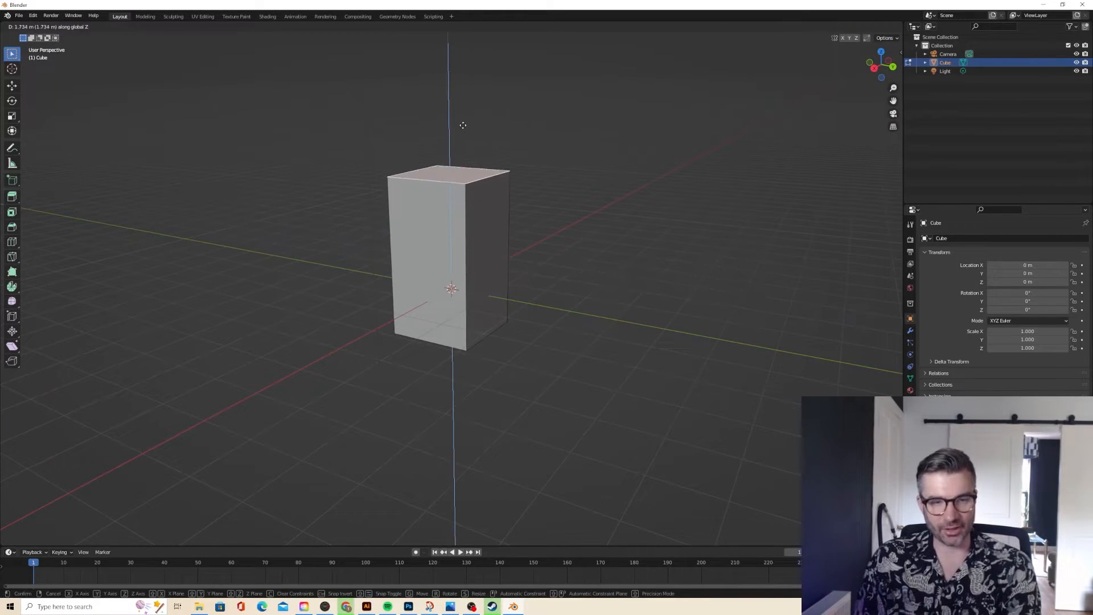
left_click(460, 112)
- Move the box's rear face inward along the X axis by about 0.5 m and fine-tune its depth
middle_click_drag(464, 115, 505, 163)
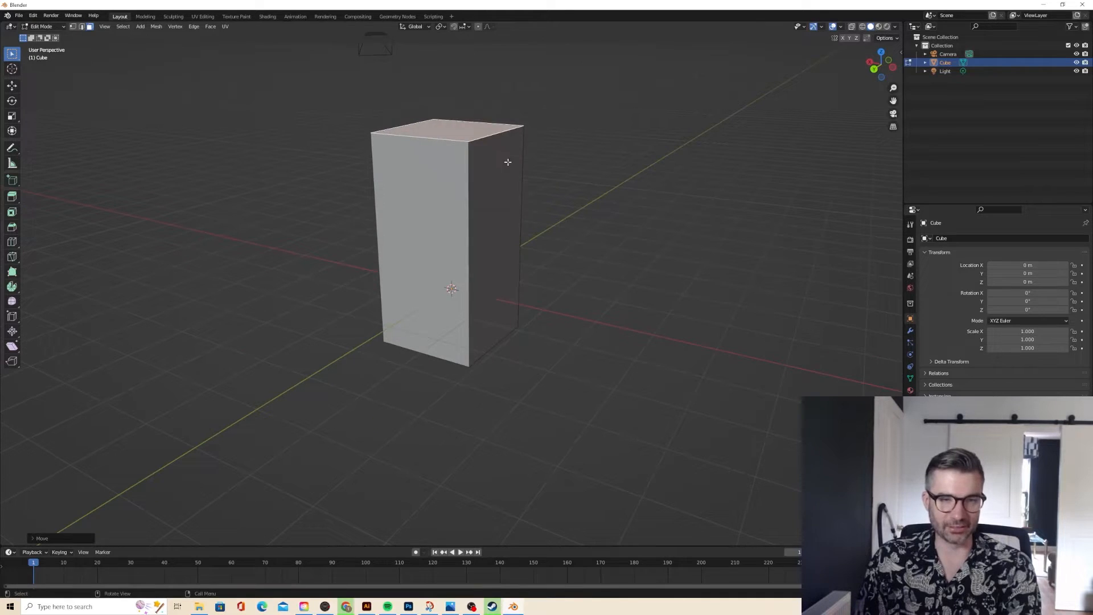
left_click(508, 164)
key("g")
key("x")
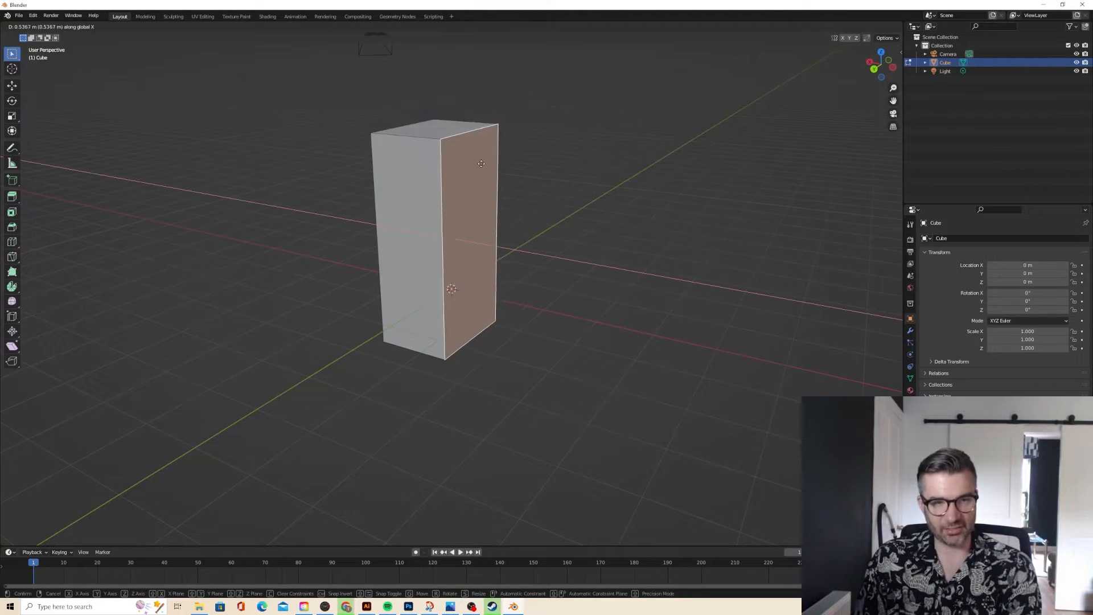
left_click(483, 164)
middle_click_drag(483, 164, 554, 176)
key("g")
key("y")
key("x")
left_click(499, 175)
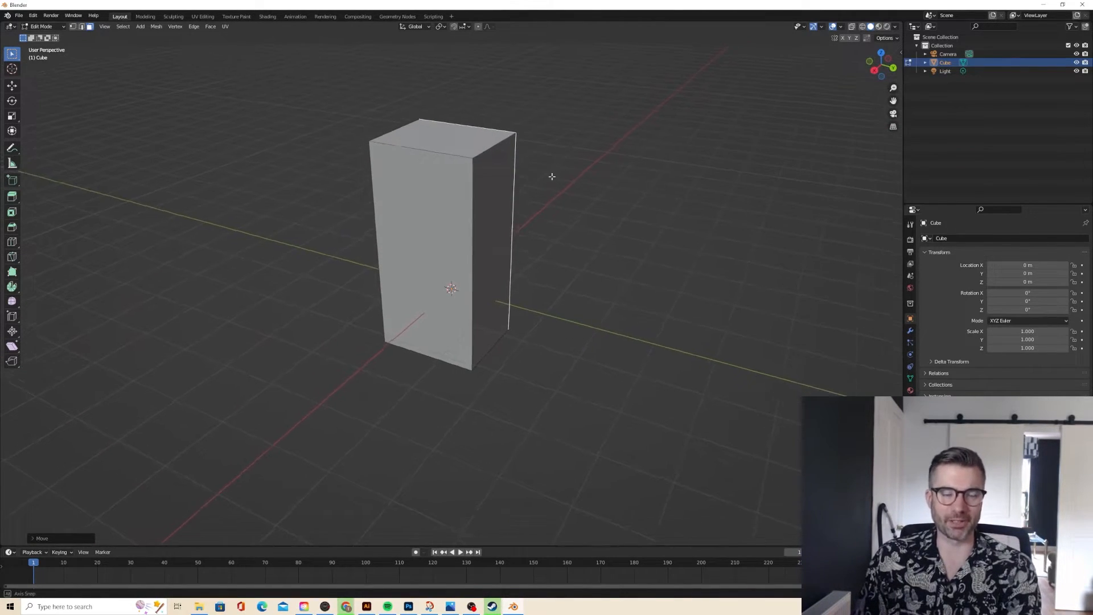
- Return to Object Mode and apply all transforms to the box
key("Tab")
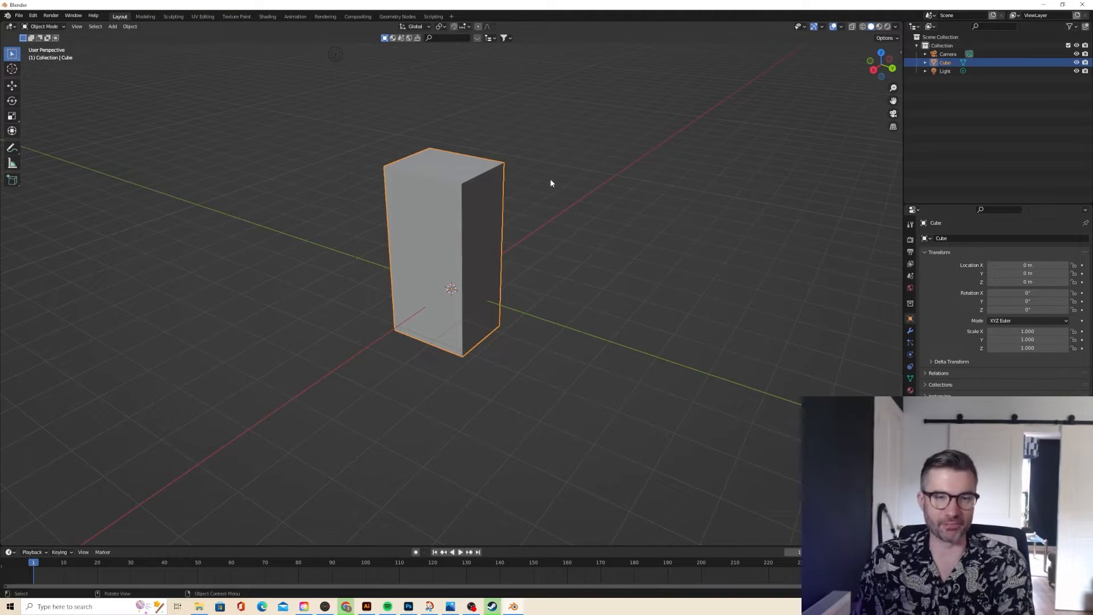
key("ctrl+a")
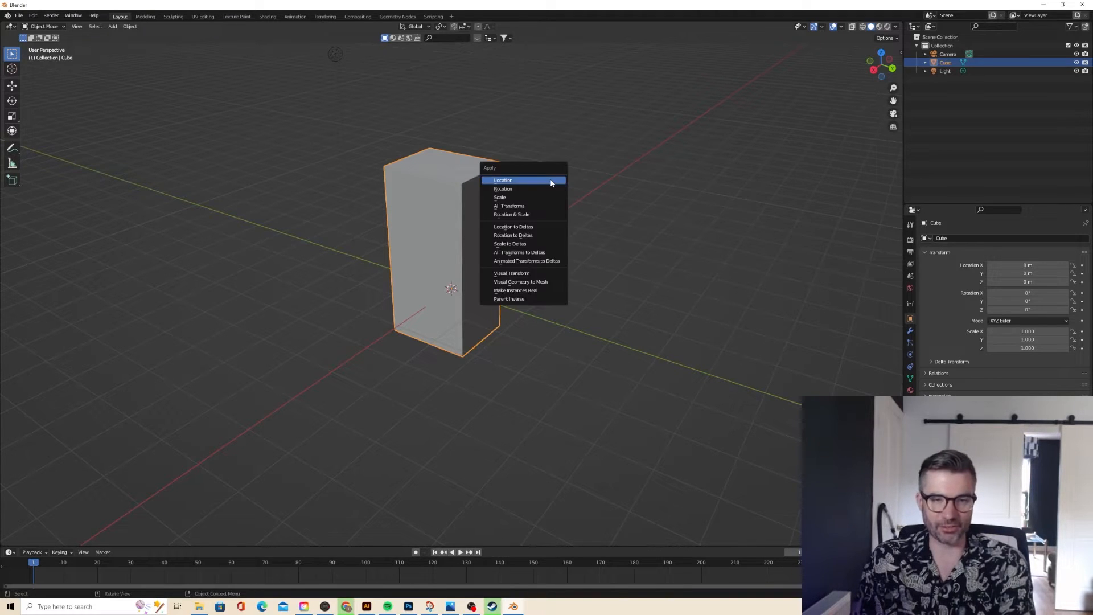
left_click(543, 208)
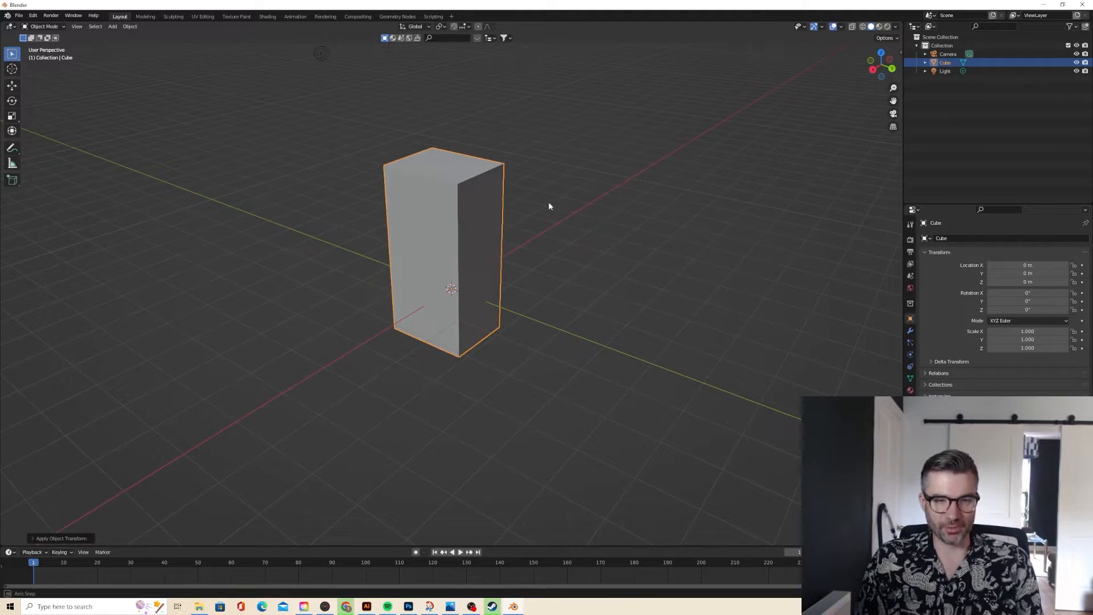
- Rename the box's material as vendingMachine
middle_click_drag(550, 203, 561, 199)
scroll(558, 198, "up", 3)
scroll(552, 200, "down", 2)
middle_click_drag(807, 92, 701, 114)
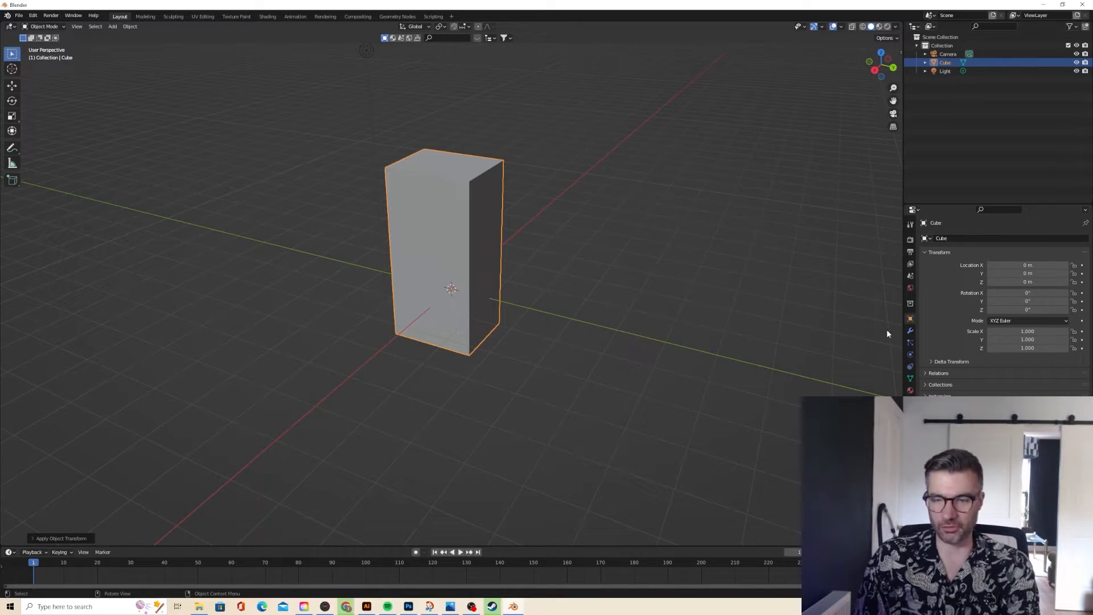
left_click(910, 390)
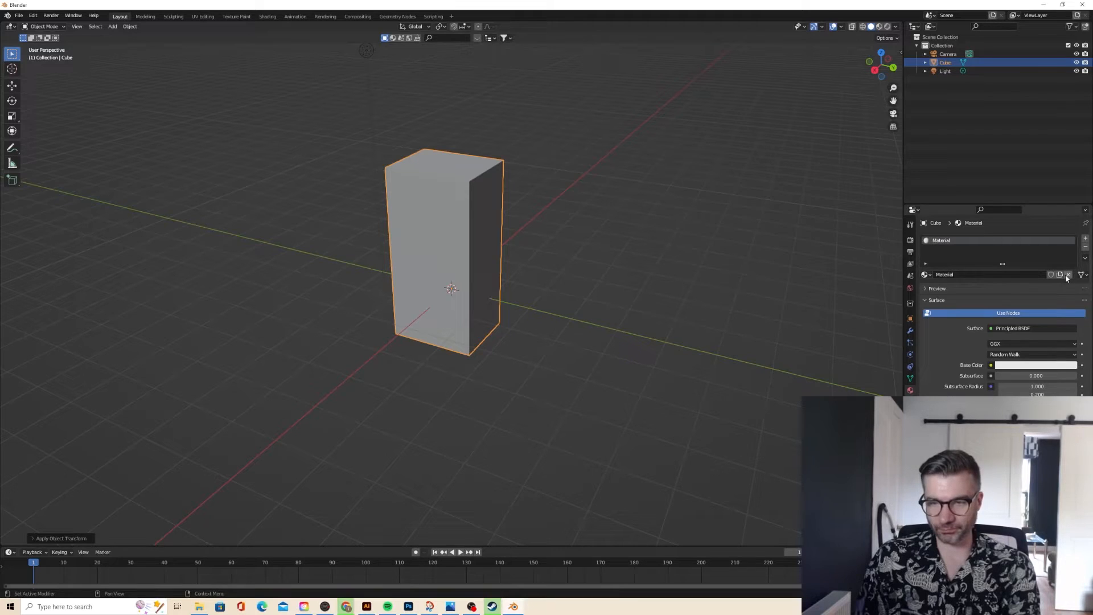
left_click(1044, 274)
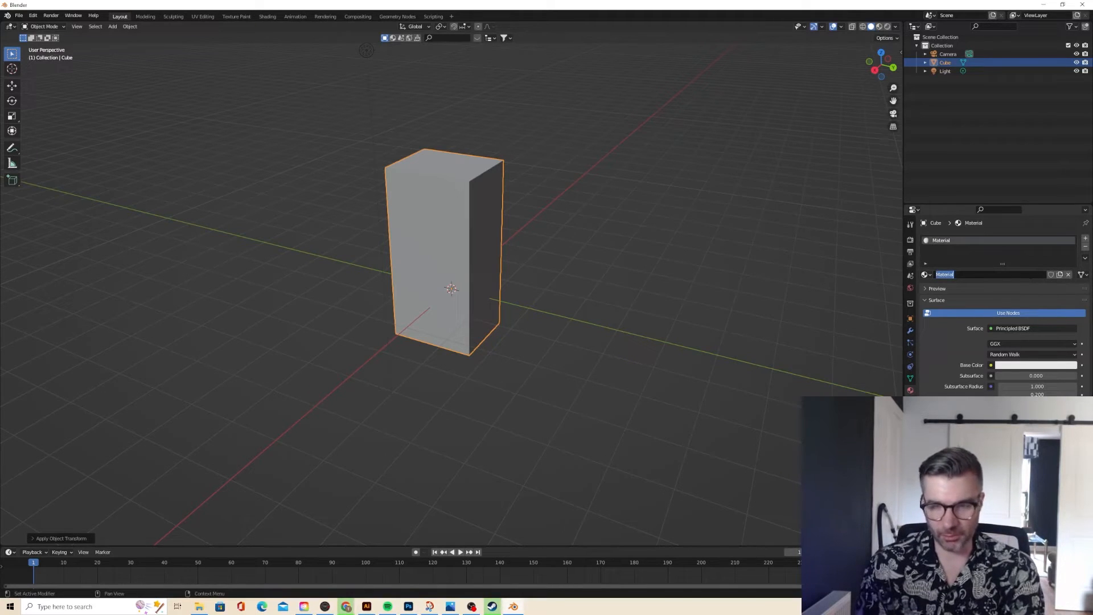
type("tendingMachine")
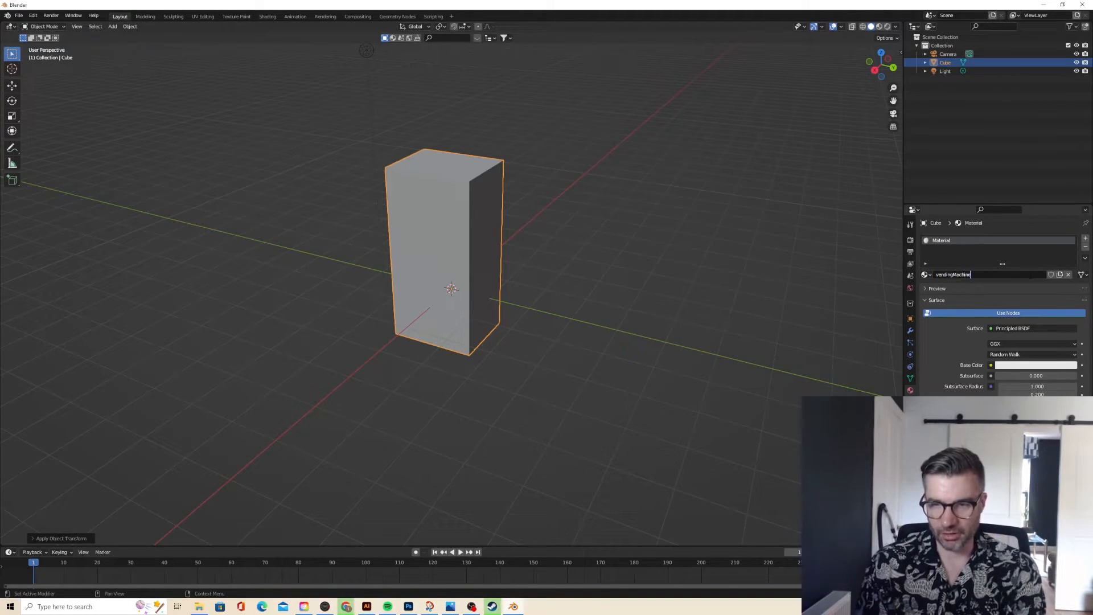
key("Return")
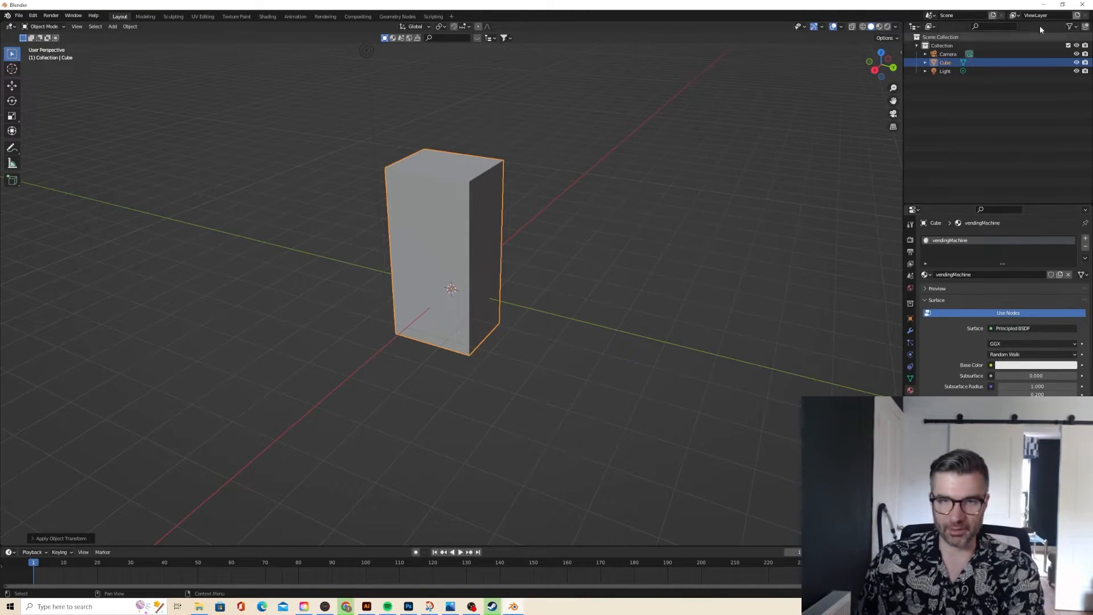
- Rename the Cube object as VendingMachineBase
key("F2")
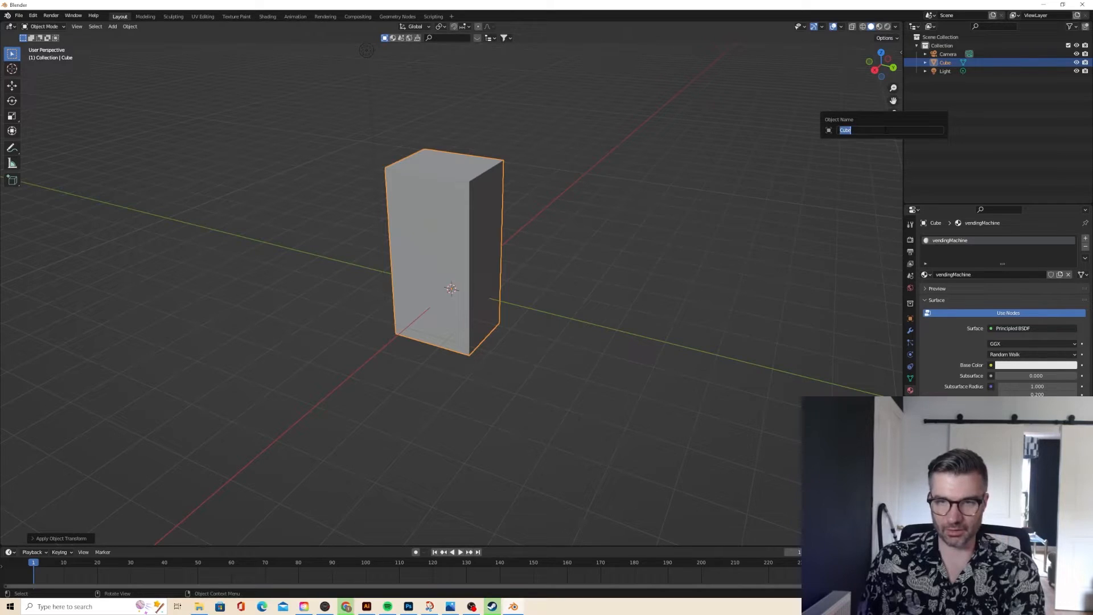
type("Ven")
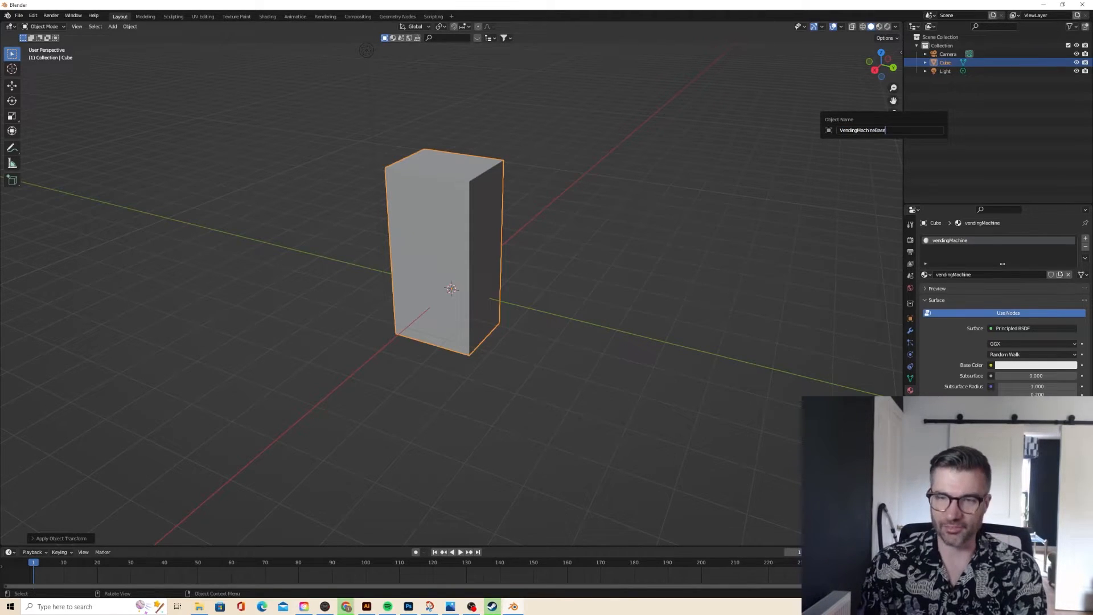
type("dingMachineBase")
key("Return")
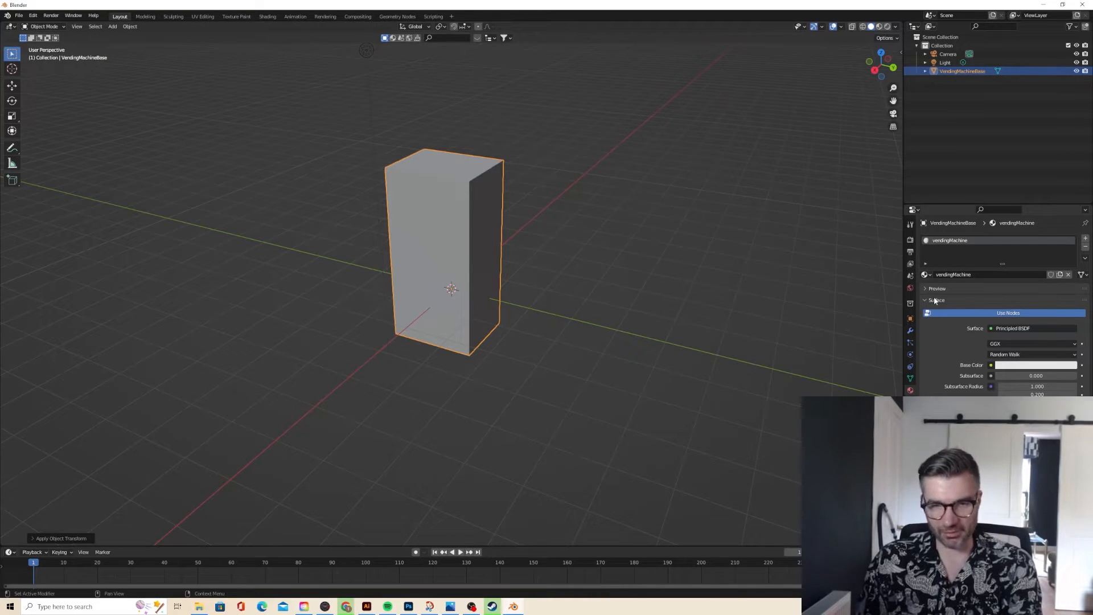
- Assign an Image Texture to the material's Base Color and load the vending machine photo from the Textures bookmark's Tutorial folder
left_click(992, 365)
left_click(831, 430)
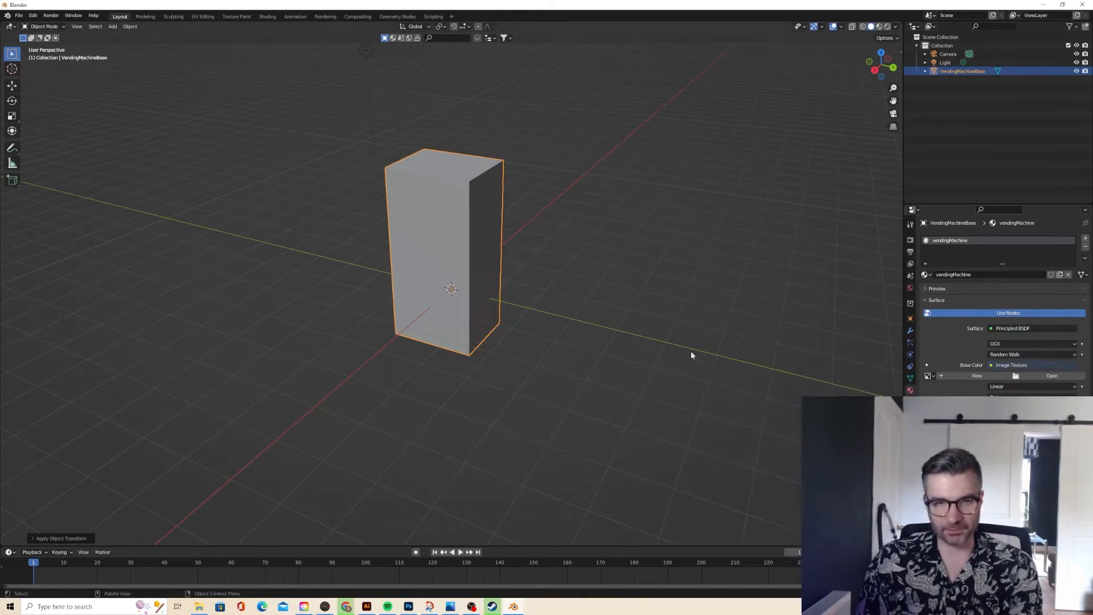
left_click(1041, 374)
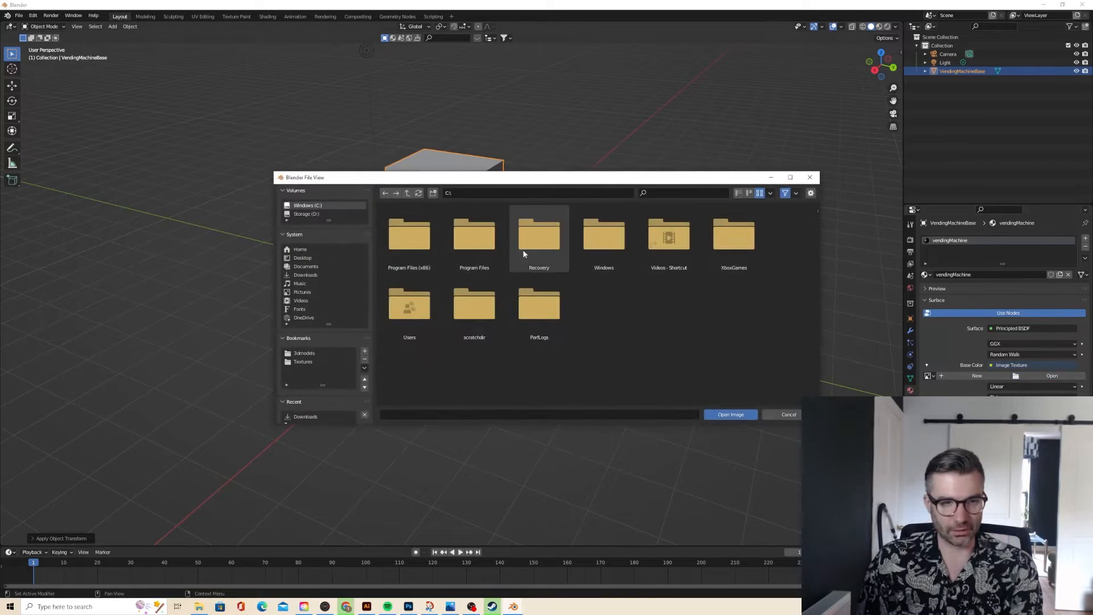
left_click(303, 361)
double_click(404, 245)
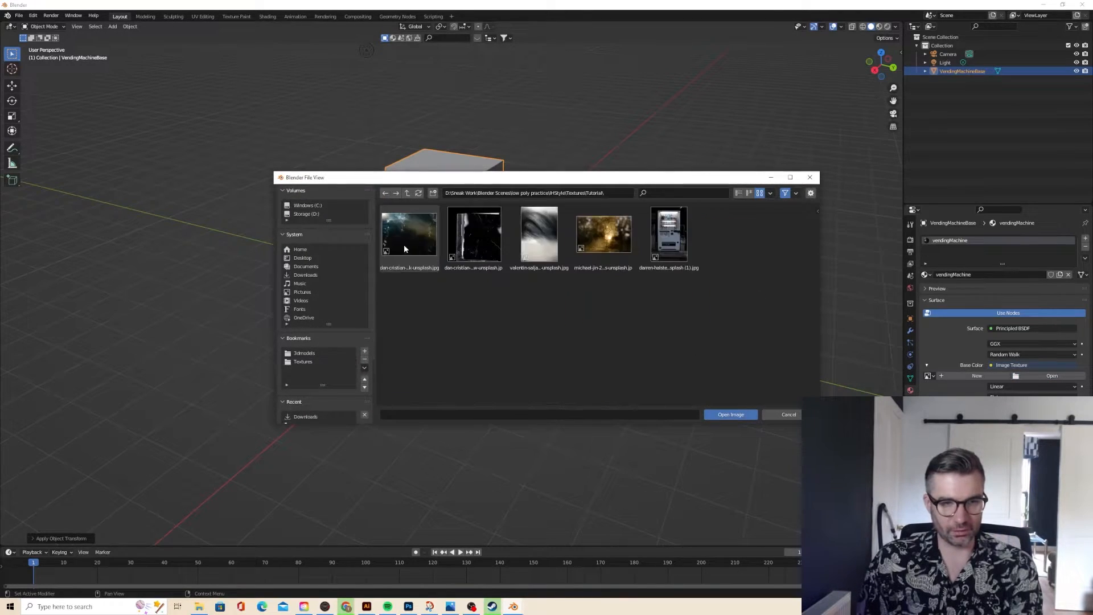
double_click(670, 234)
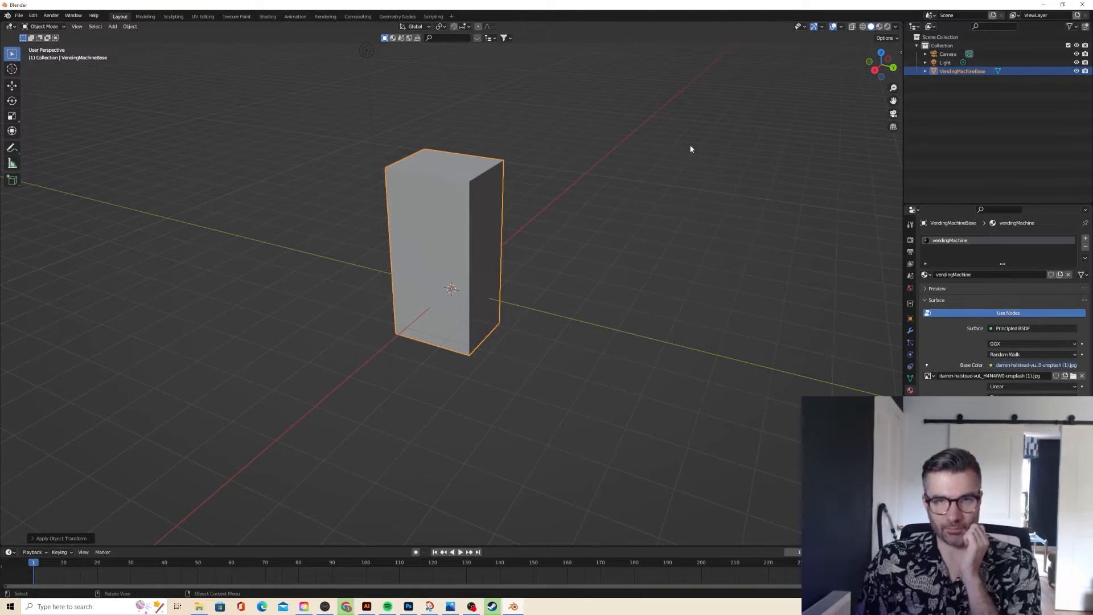
- Show the box in Material Preview shading and unwrap all its faces with Cube Projection
left_click(879, 28)
mouse_move(470, 156)
middle_mouse_down()
mouse_move(607, 131)
mouse_move(489, 161)
mouse_move(541, 159)
mouse_move(529, 161)
middle_mouse_up()
key("Tab")
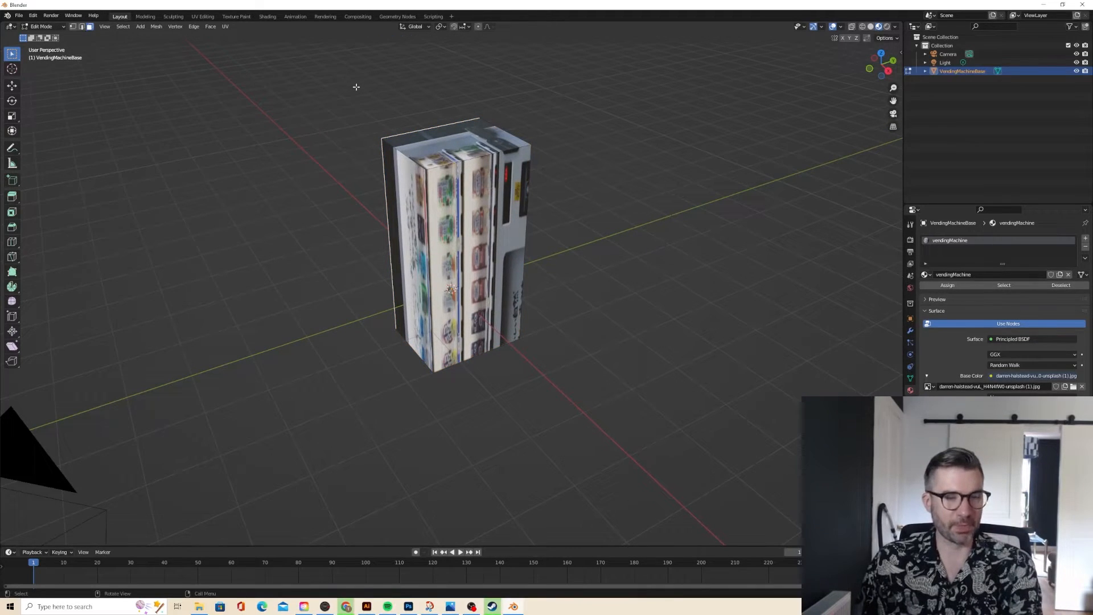
key("a")
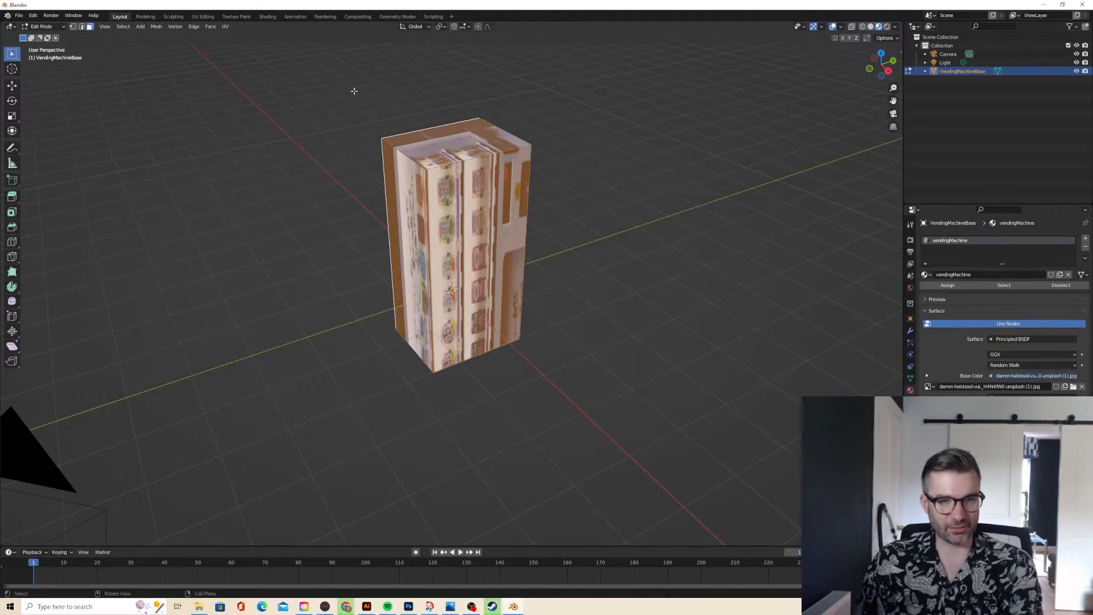
left_click(229, 26)
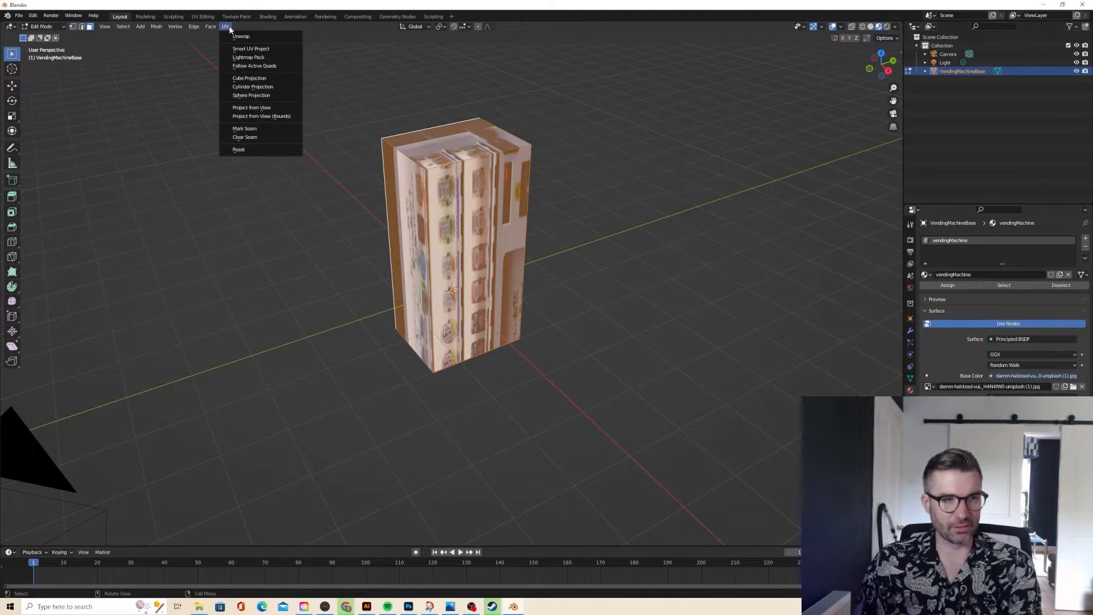
left_click(250, 81)
middle_click_drag(253, 81, 342, 80)
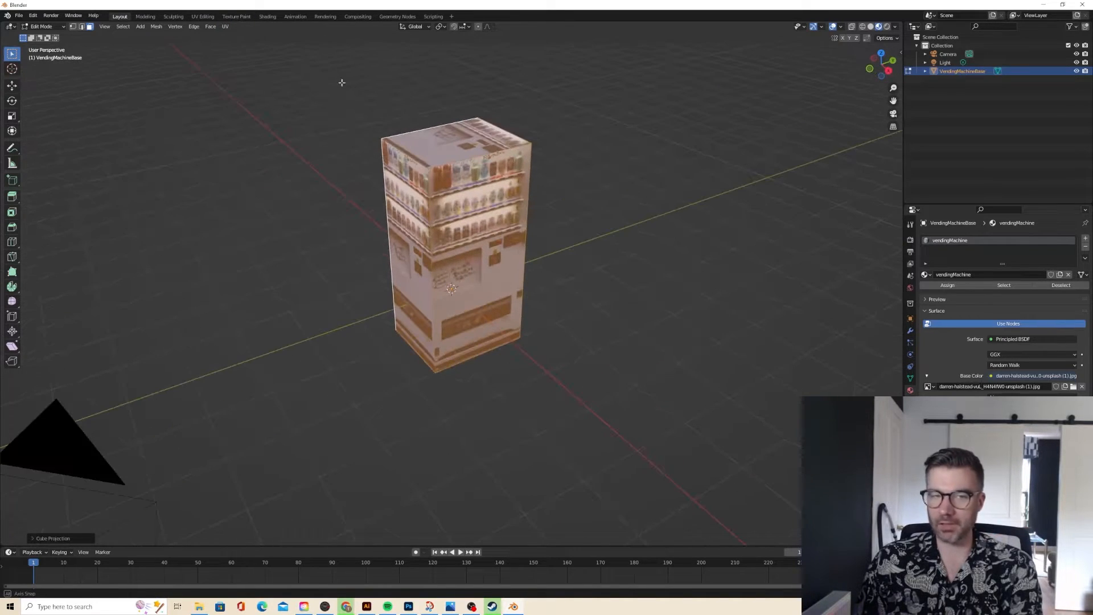
- In the UV Editing workspace, move the front face's UV island so its upper-left corner meets the vending machine's corner in the photo
left_click(212, 17)
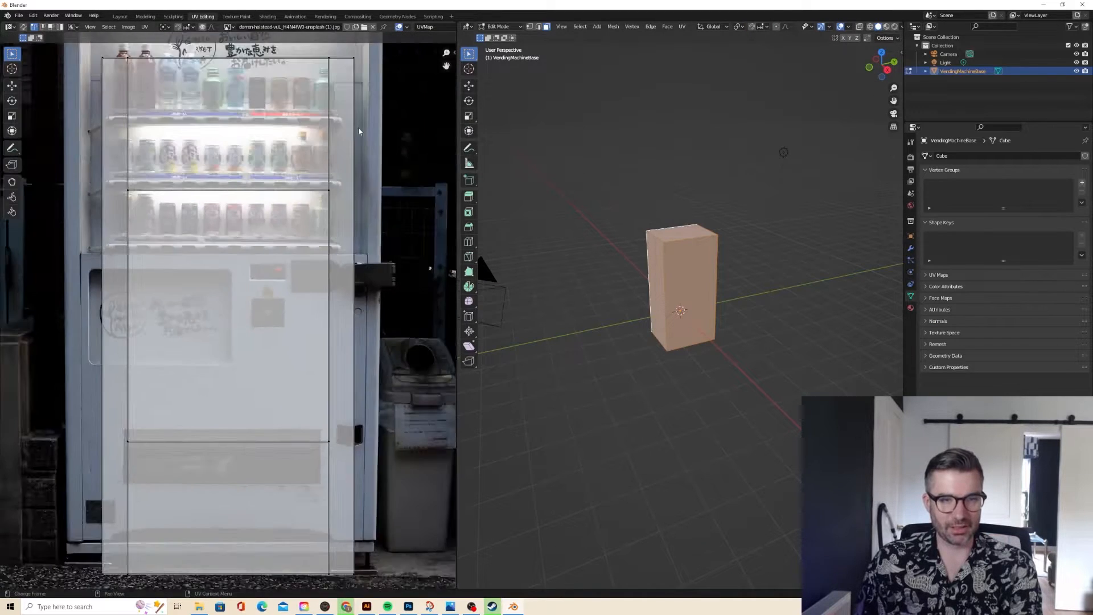
scroll(359, 131, "down", 2)
left_click(675, 253)
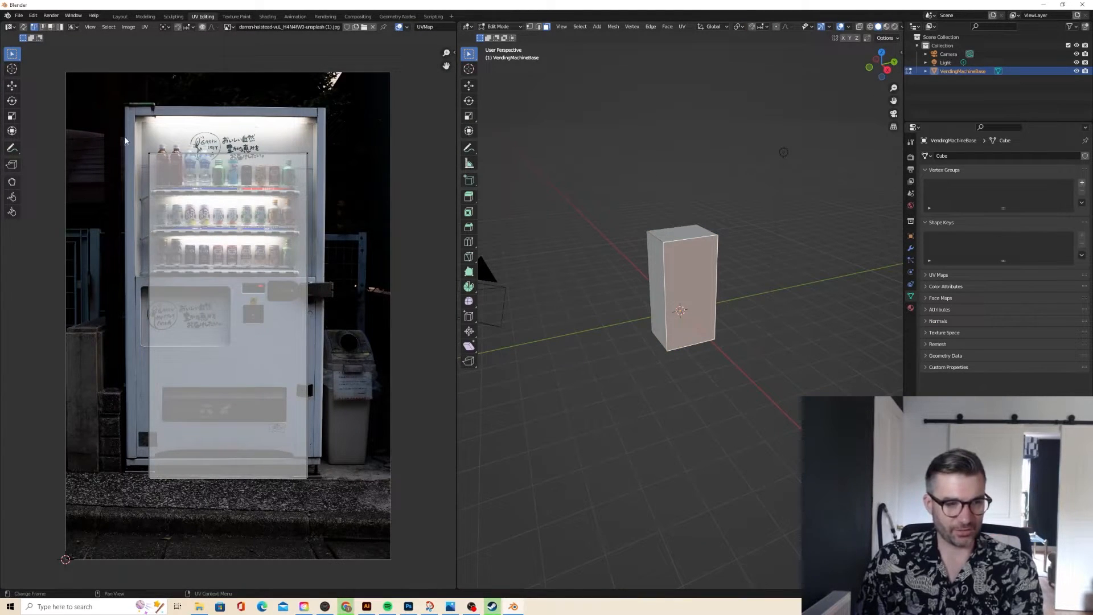
left_click_drag(126, 140, 343, 523)
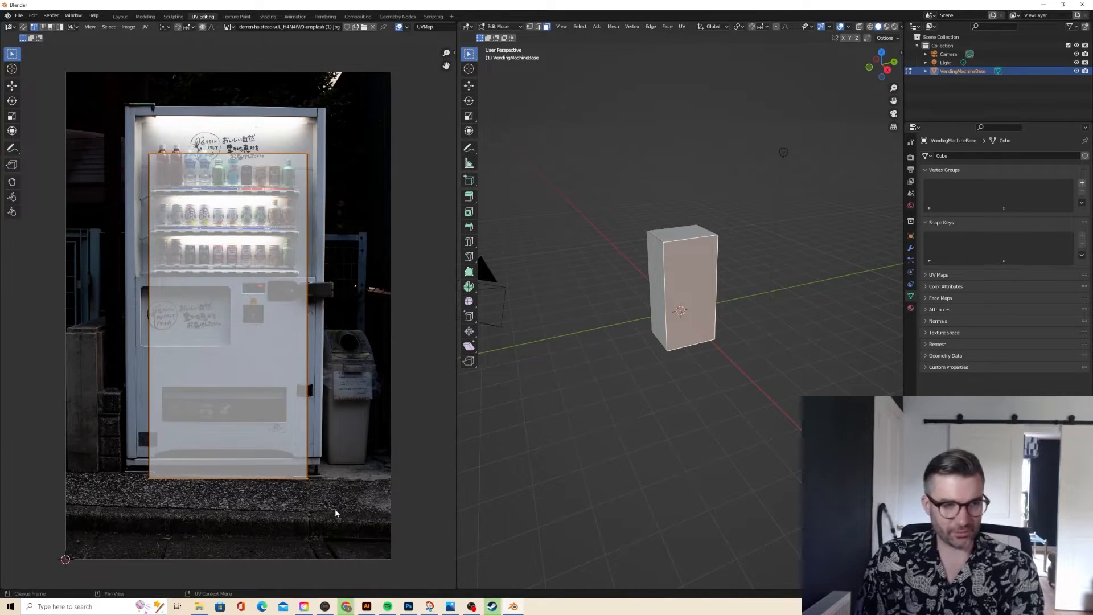
key("g")
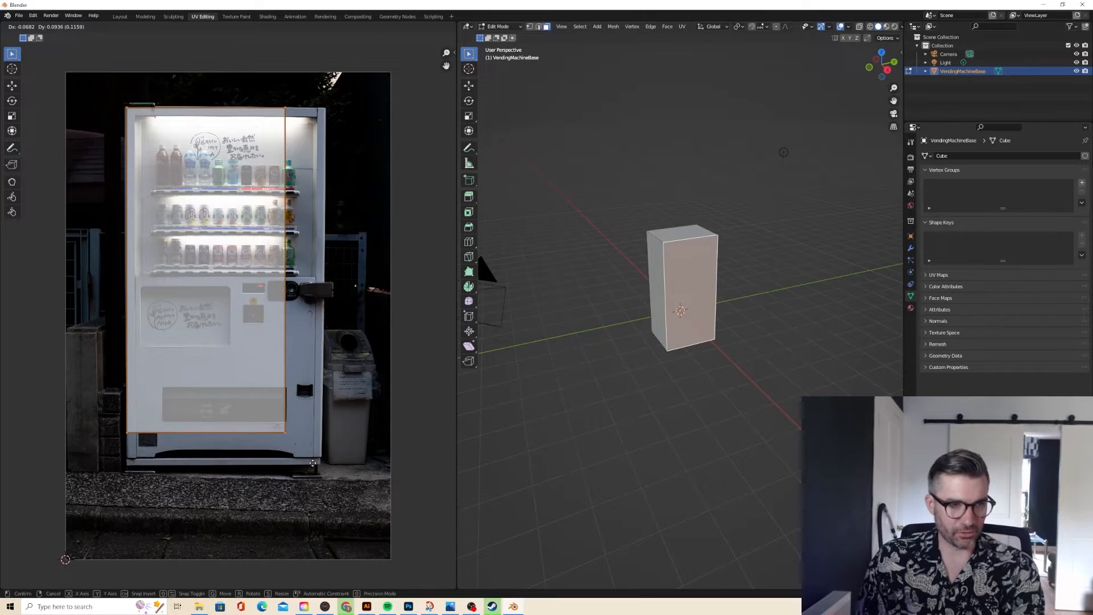
left_click(313, 463)
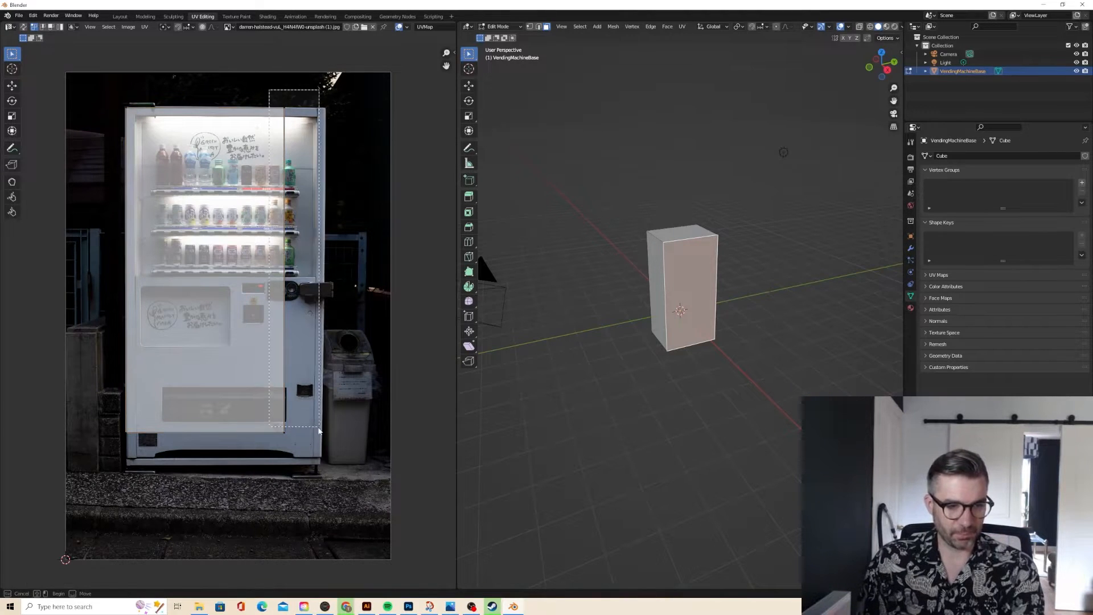
- Stretch the front face's UV island by moving its right edge and lower corners to the vending machine's outline
key("g")
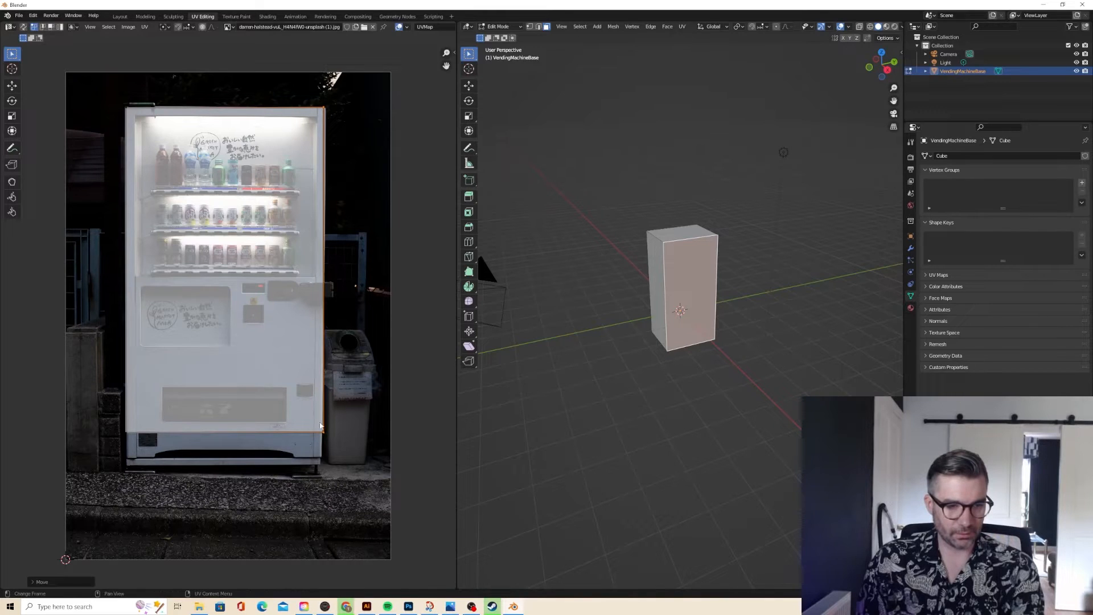
left_click(339, 482)
key("g")
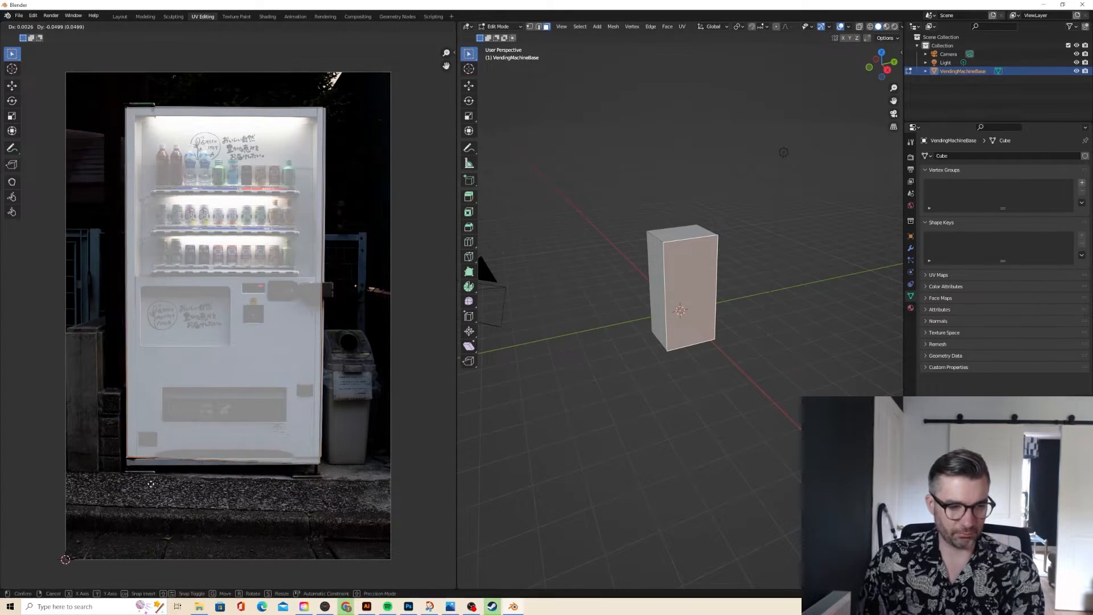
left_click(150, 492)
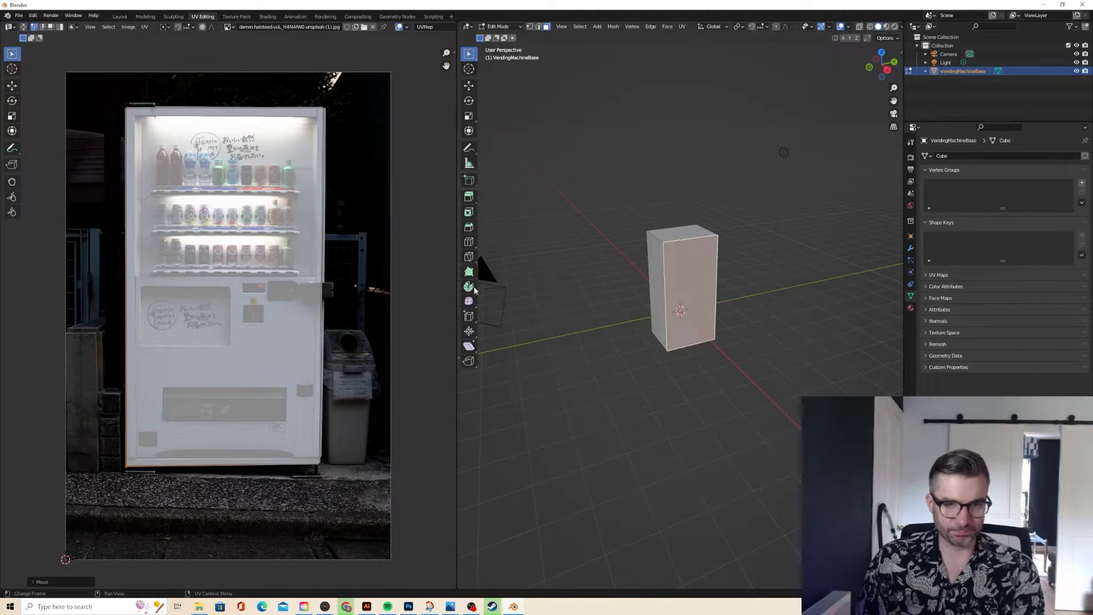
- Display the material's texture in the 3D viewport and inspect the mapping on the box's front and side faces
left_click(885, 27)
middle_click_drag(756, 192, 721, 221)
scroll(757, 200, "up", 5)
key("Tab")
scroll(740, 199, "down", 4)
scroll(744, 193, "down", 2)
scroll(726, 199, "up", 5)
key("Tab")
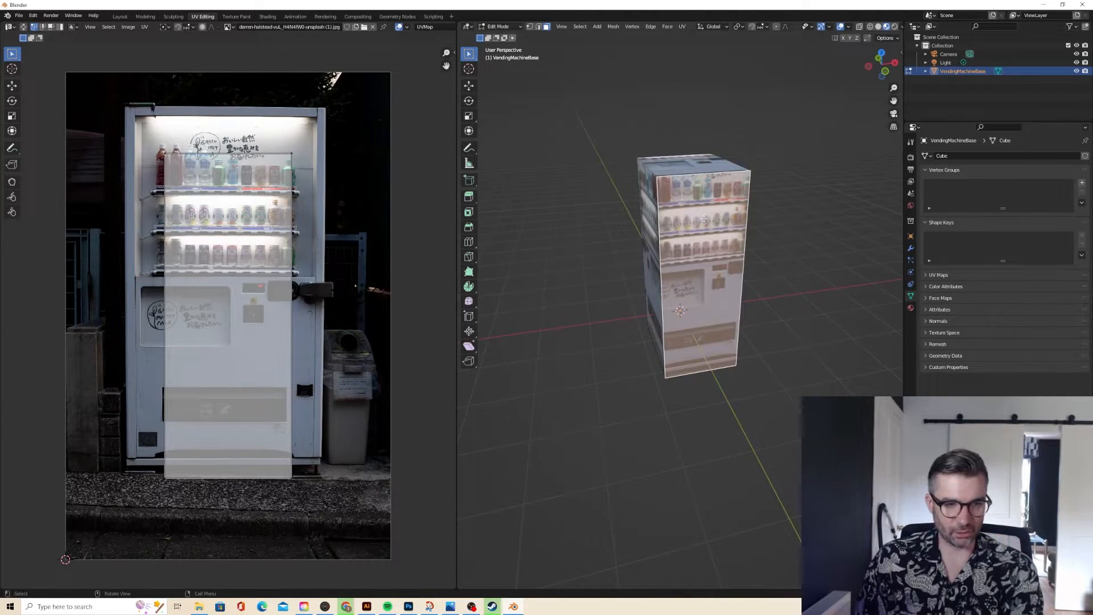
- Shrink the left side face's UV island and place it on the photo's blank white panel above the coin return slot
left_click_drag(160, 136, 310, 515)
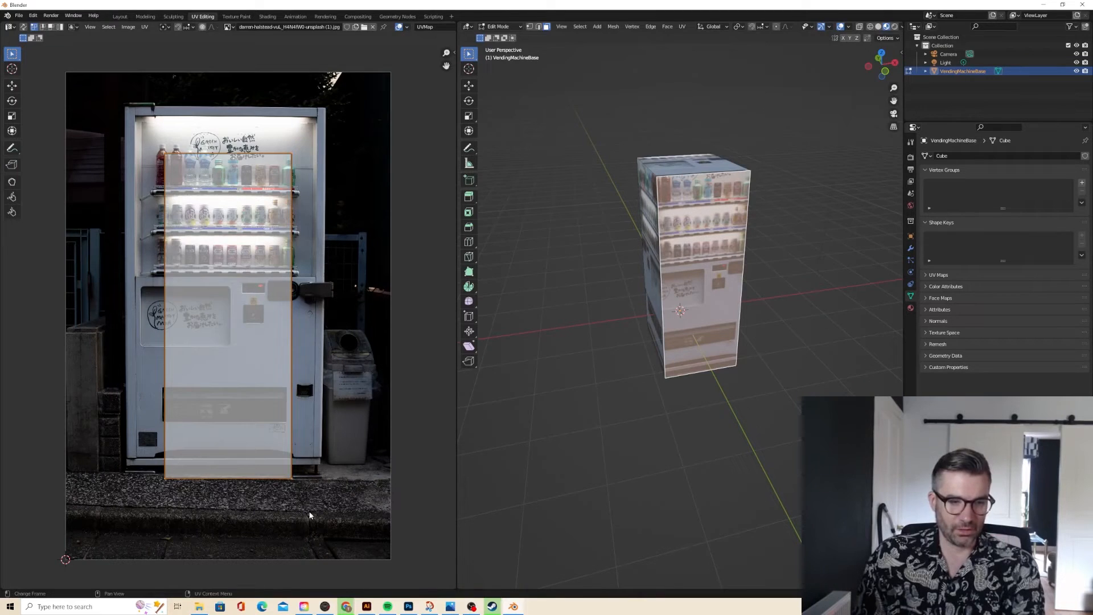
key("s")
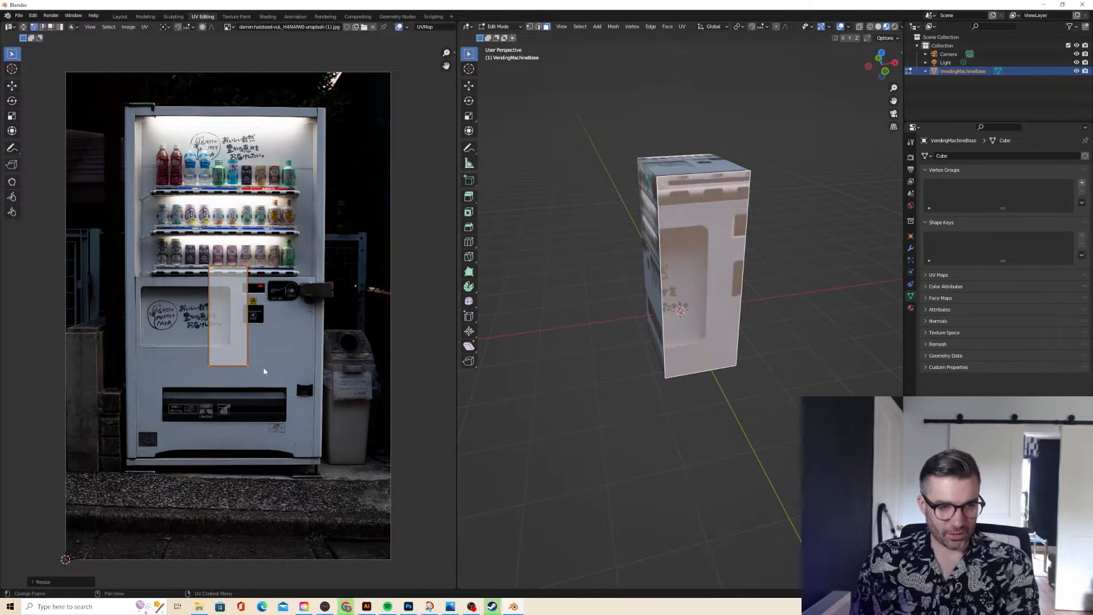
left_click(327, 383)
key("g")
left_click(327, 383)
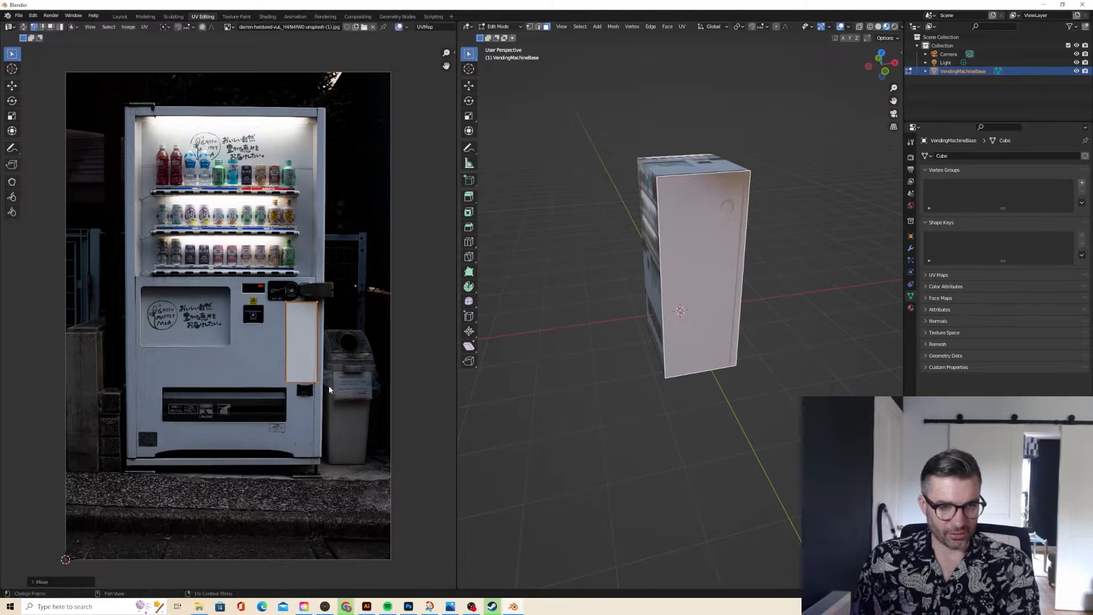
key("s")
left_click(327, 381)
key("g")
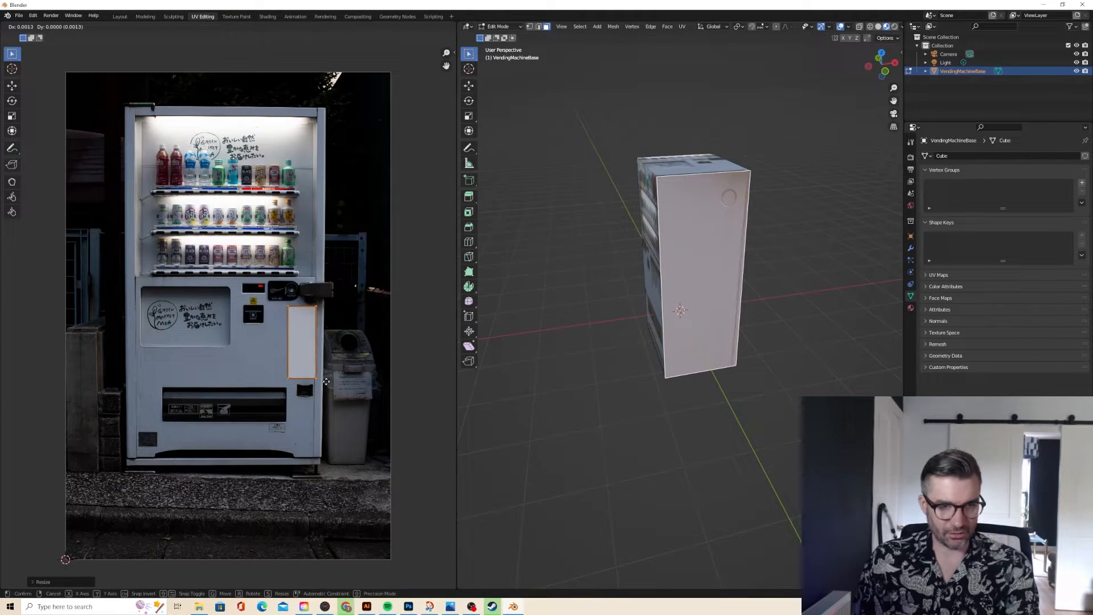
left_click(327, 383)
- Move the upper-right corner of the left side face's UV island slightly outward, past the panel seam in the photo
scroll(357, 347, "up", 5)
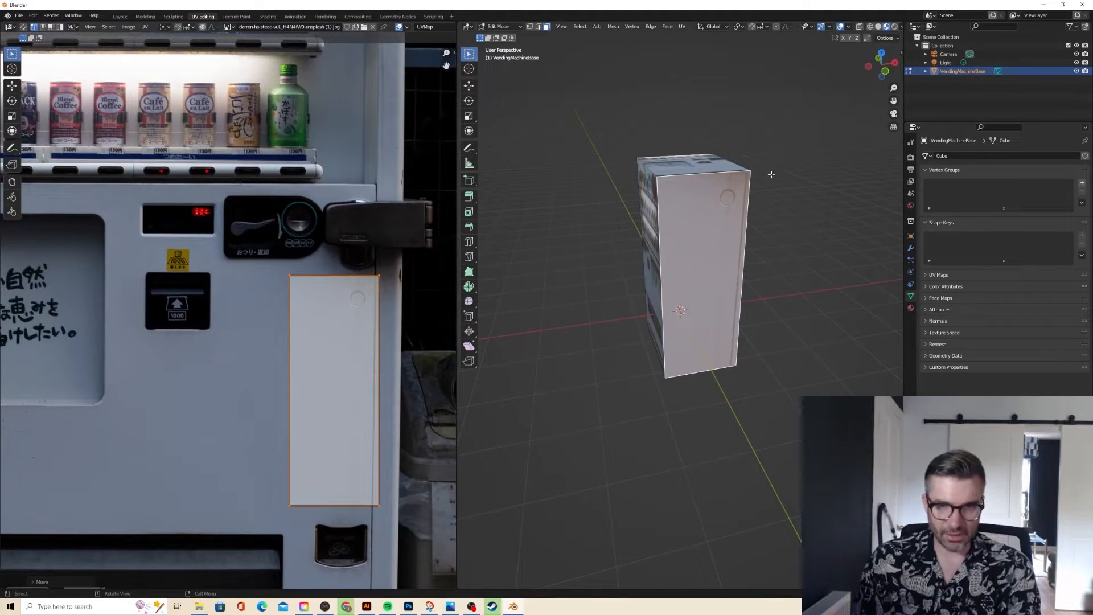
left_click(380, 277)
key("g")
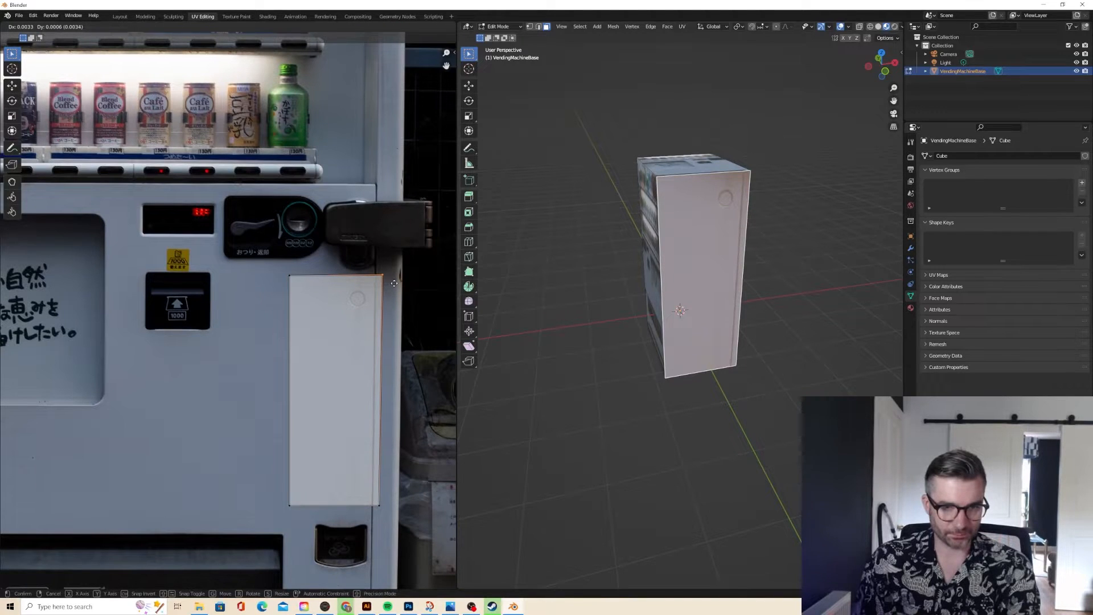
left_click(393, 284)
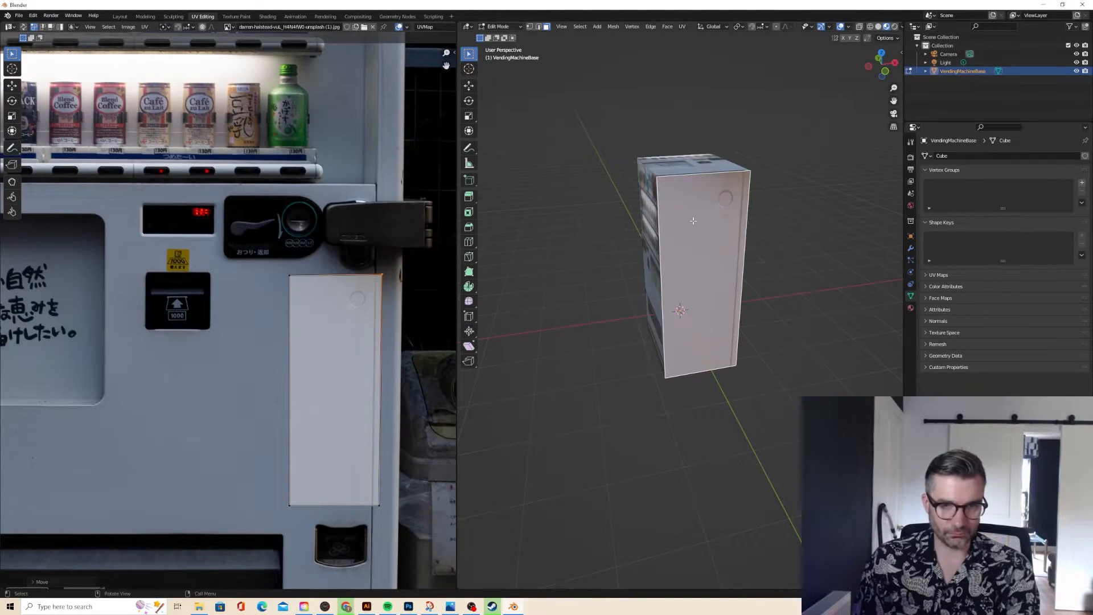
- Shrink the opposite side face's UV island and place it on the same blank panel above the coin return slot
key("Tab")
middle_click_drag(710, 227, 652, 234)
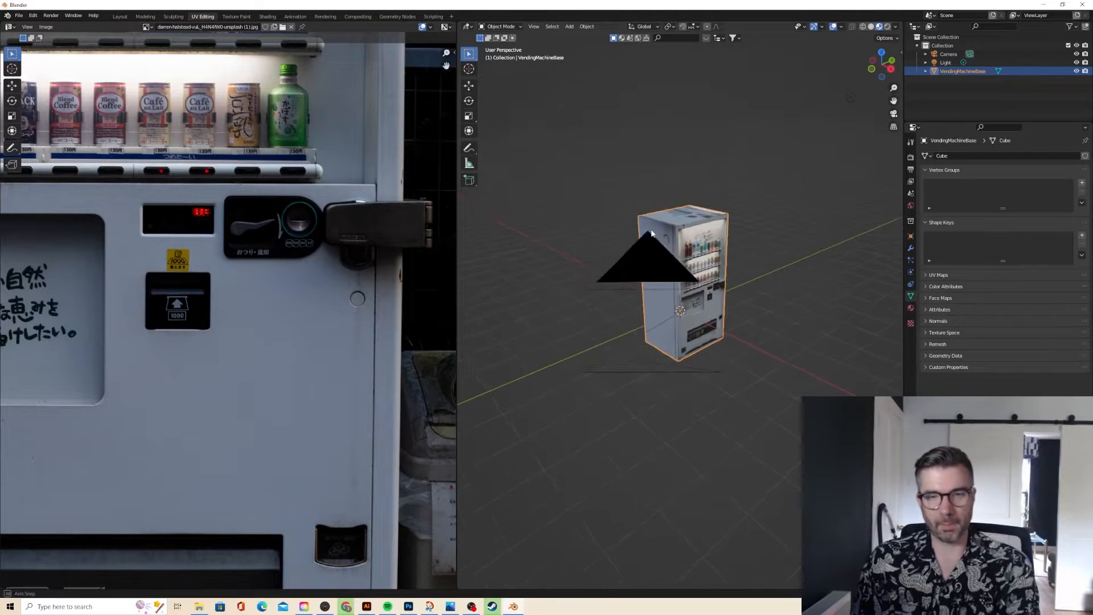
scroll(654, 228, "up", 4)
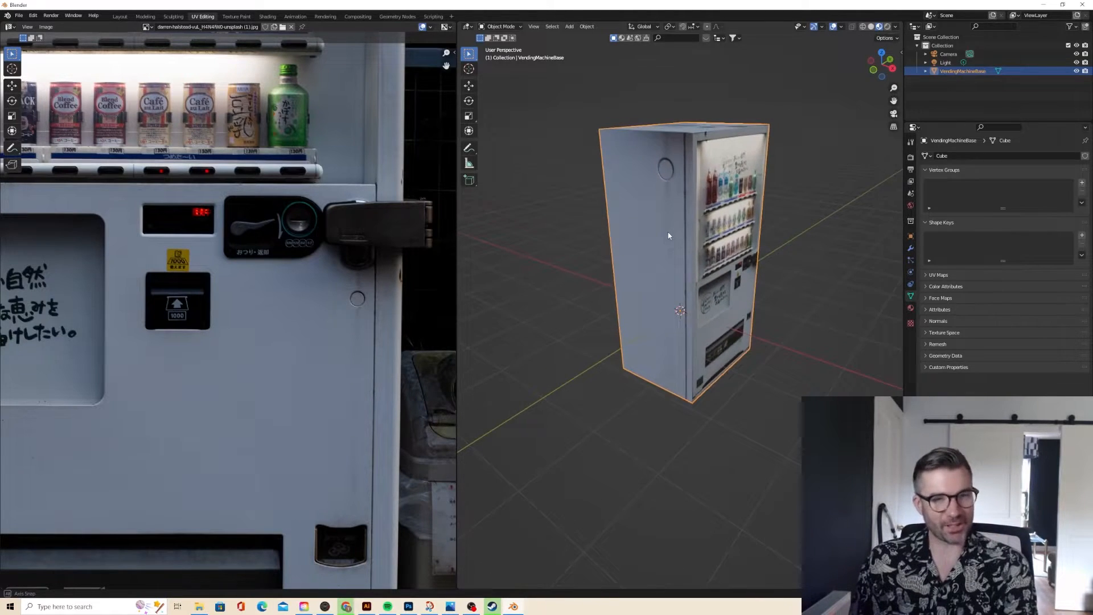
scroll(669, 235, "down", 3)
mouse_move(668, 235)
middle_mouse_down()
mouse_move(644, 248)
mouse_move(688, 232)
middle_mouse_up()
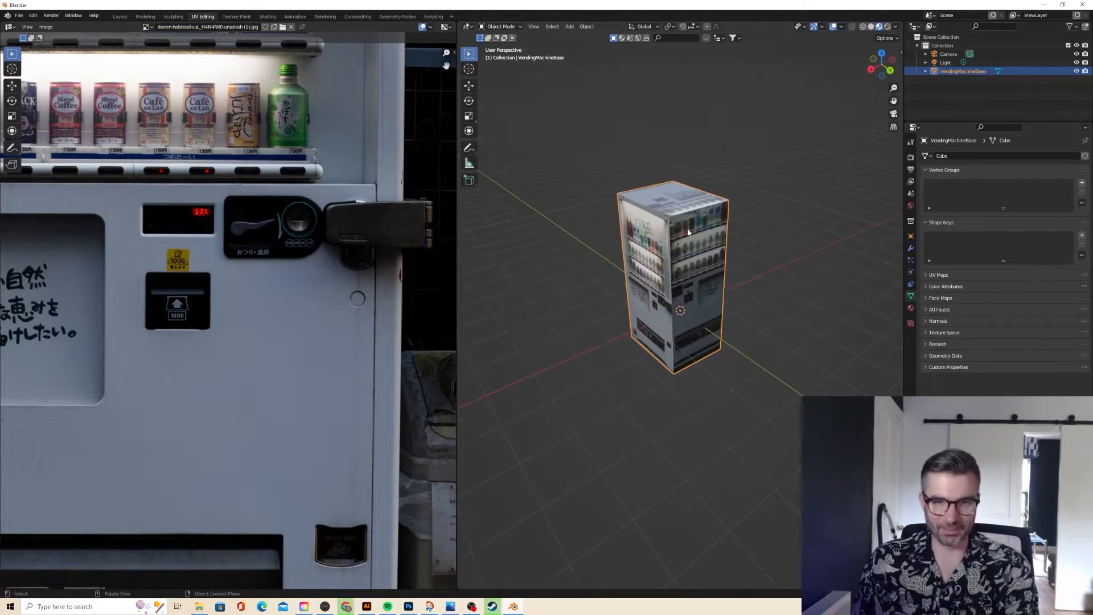
key("Tab")
scroll(351, 250, "down", 4)
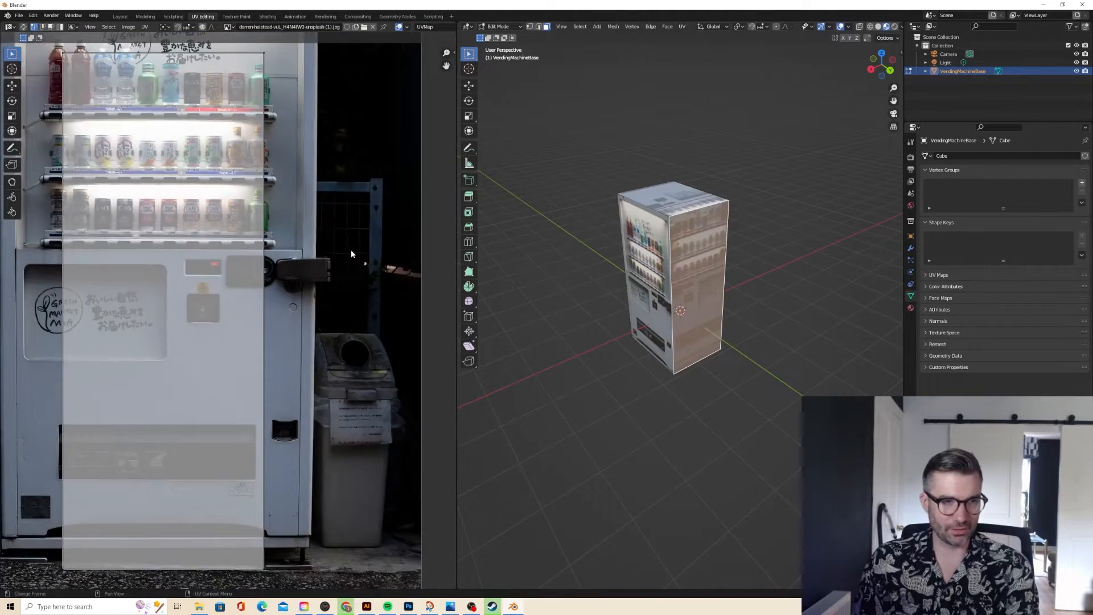
key("a")
key("s")
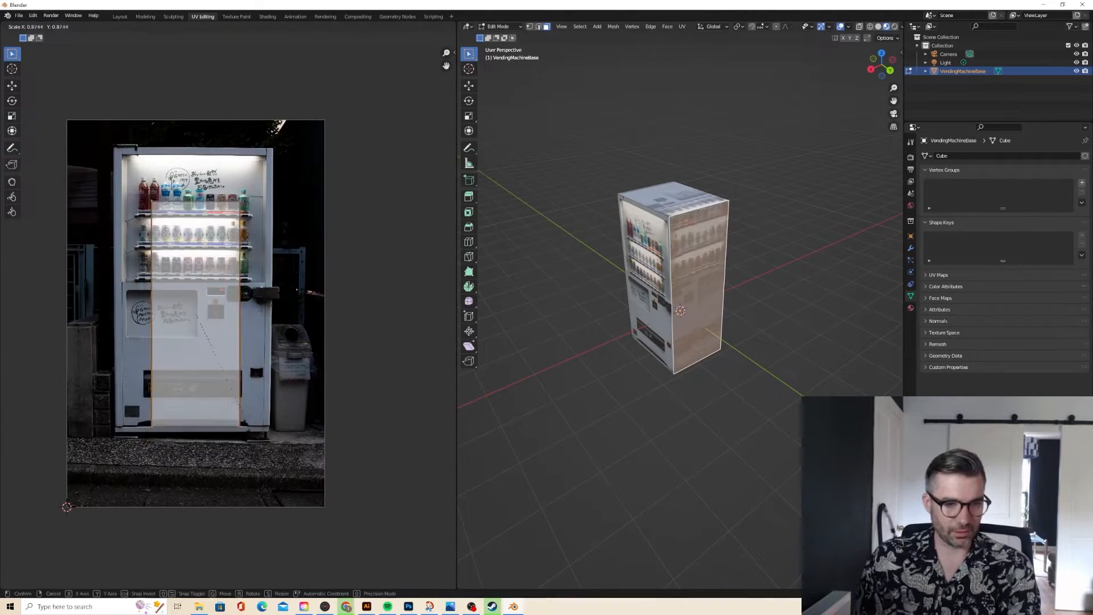
left_click(197, 337)
key("g")
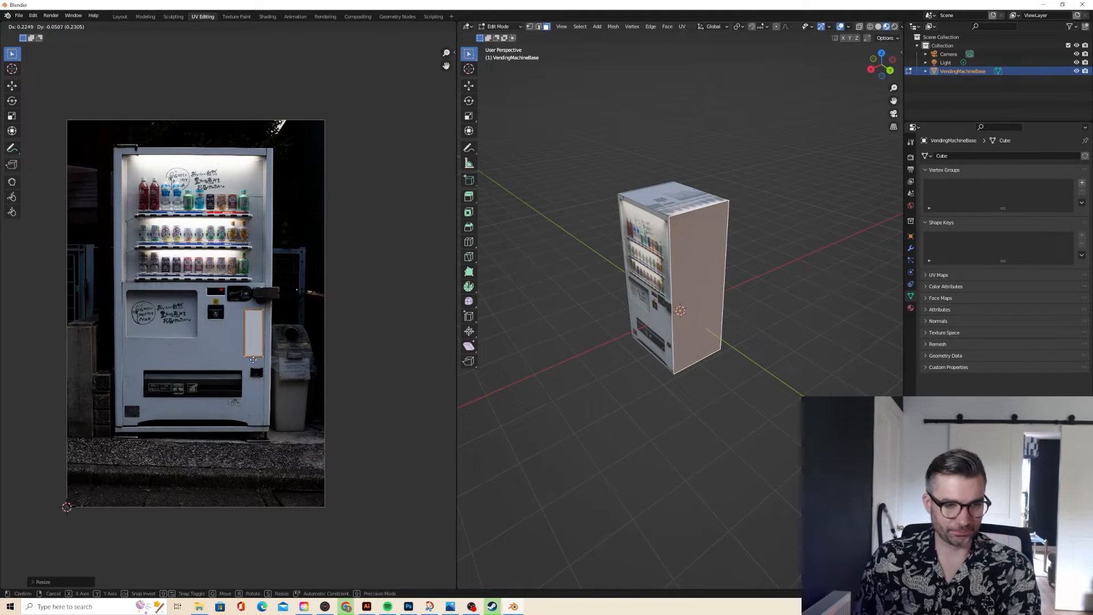
left_click(257, 364)
- Refine the size and position of the right side face's UV island within the blank panel, checking the box's side
scroll(574, 260, "up", 4)
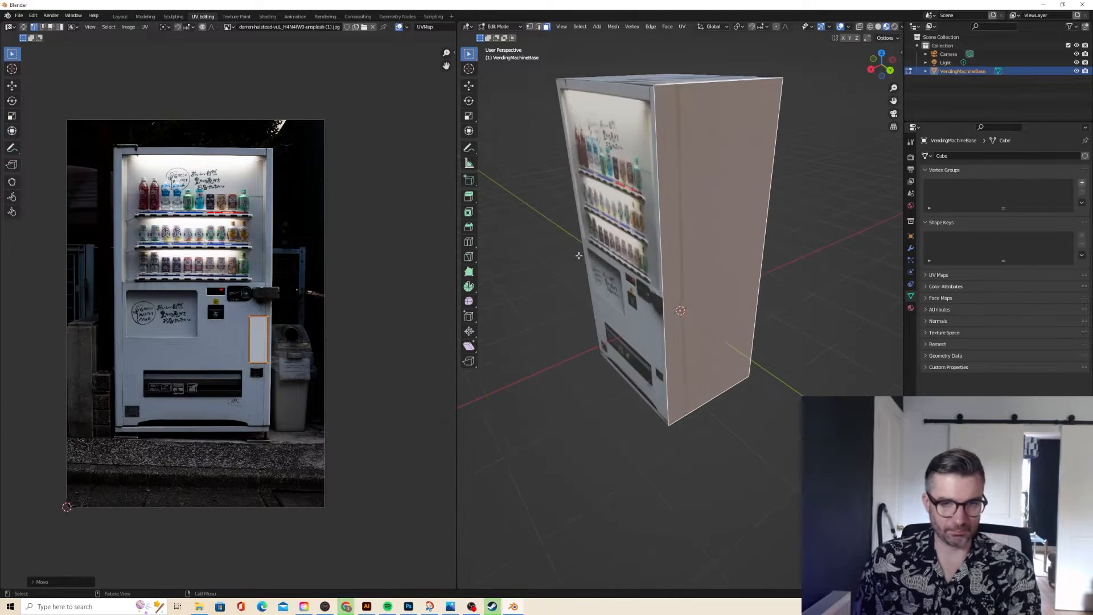
mouse_move(580, 254)
middle_mouse_down()
mouse_move(703, 254)
mouse_move(578, 258)
middle_mouse_up()
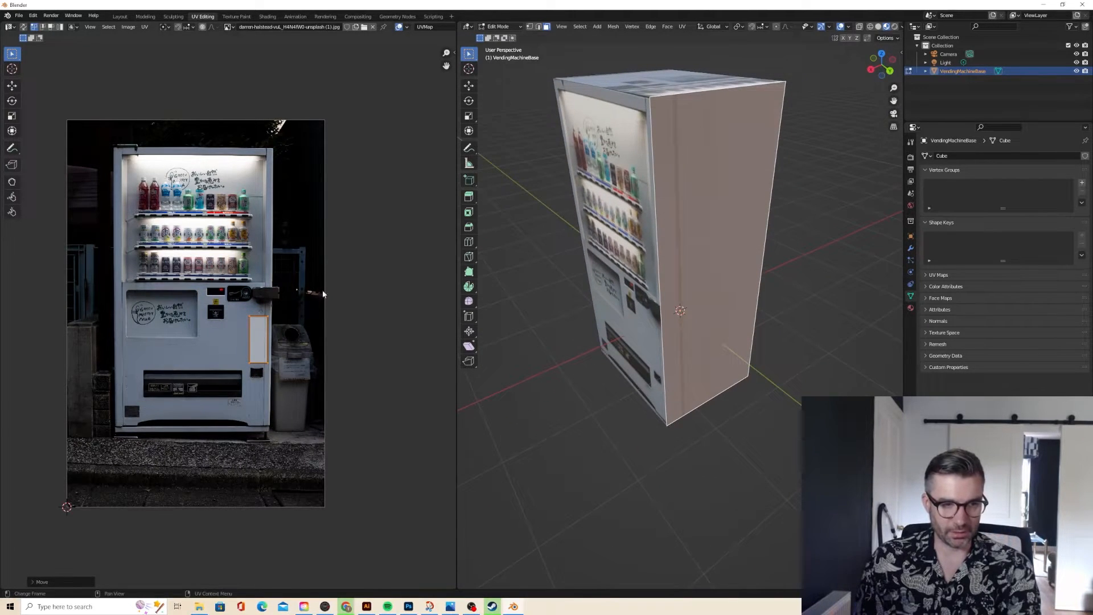
key("g")
key("s")
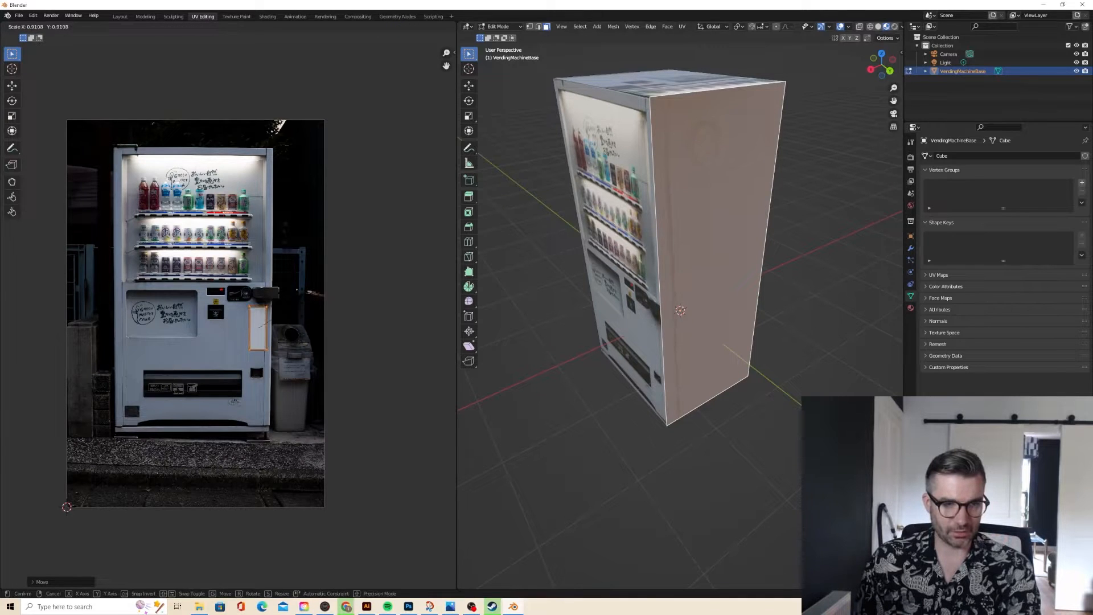
left_click(501, 251)
middle_click_drag(501, 251, 639, 235)
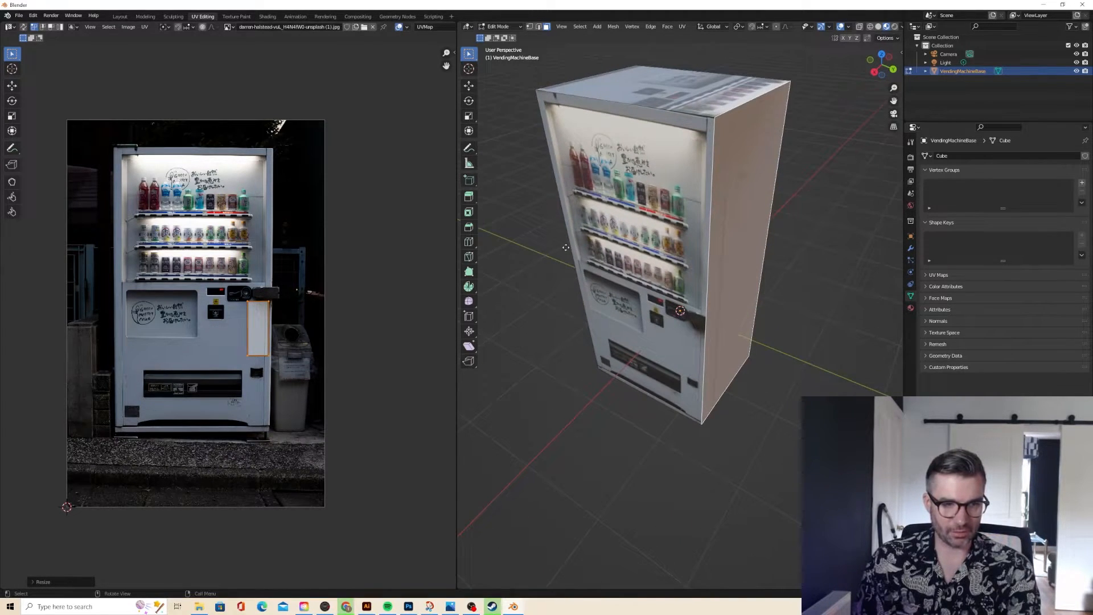
mouse_move(566, 247)
middle_mouse_down()
mouse_move(549, 246)
mouse_move(595, 245)
mouse_move(583, 244)
middle_mouse_up()
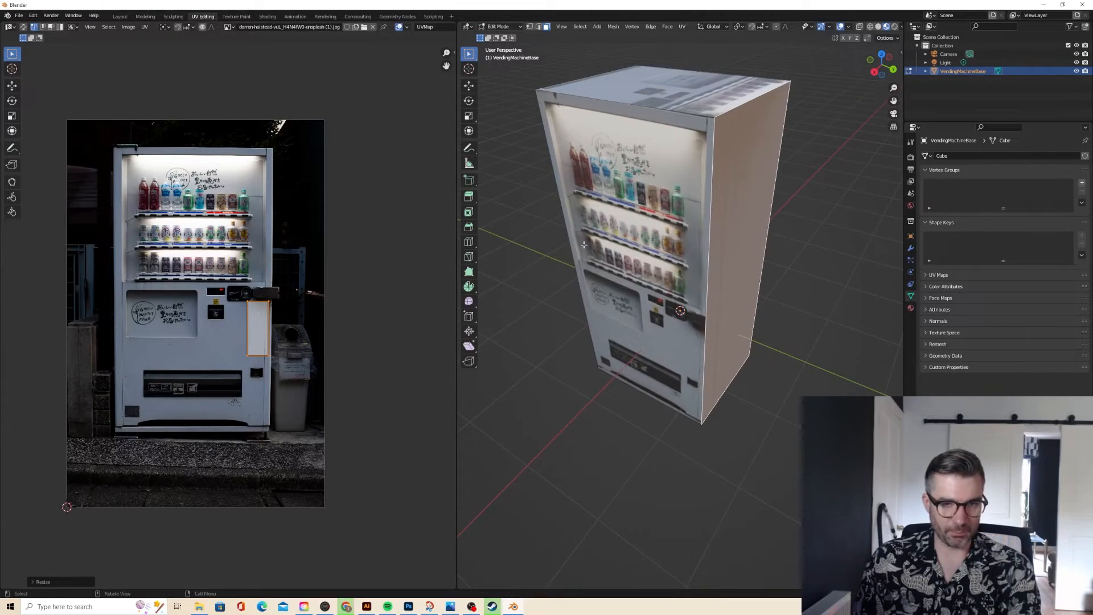
key("g")
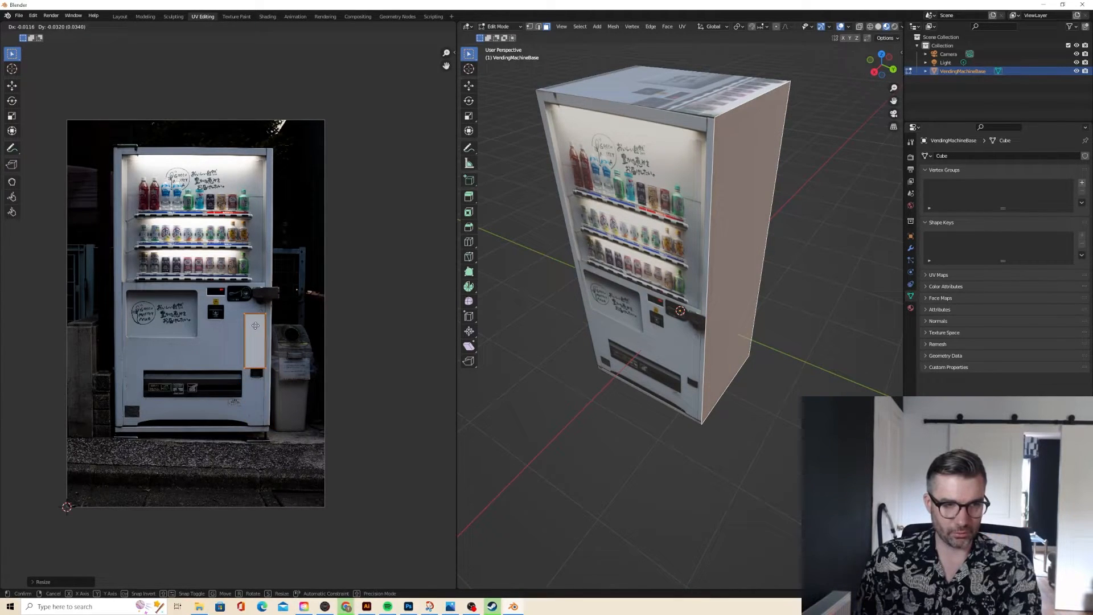
left_click(258, 319)
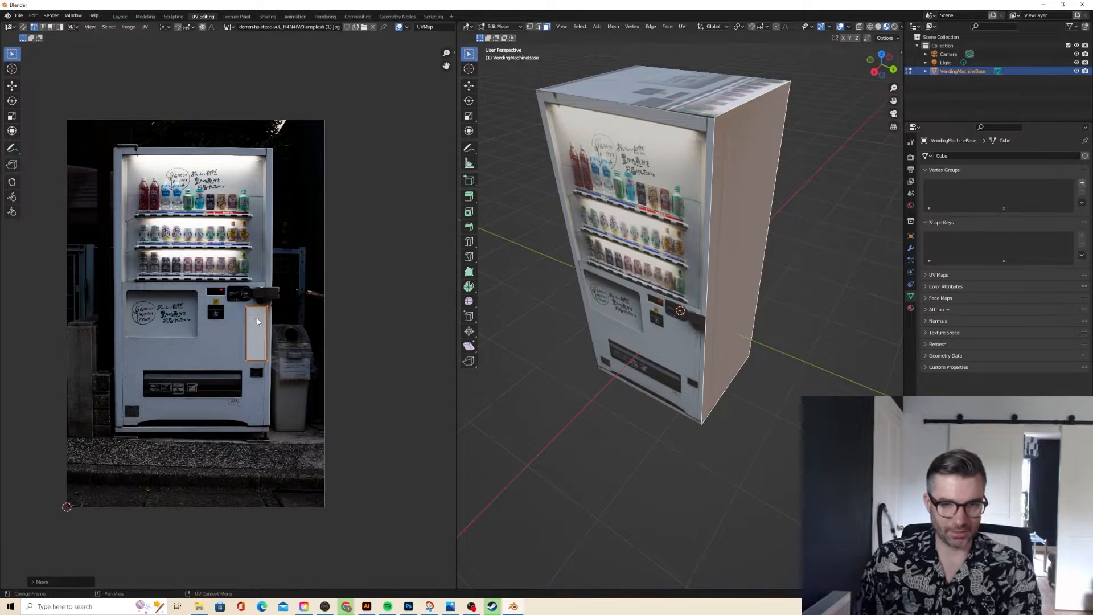
- Shrink the top face's UV island and place it on the photo's blank panel below the coin mechanism
middle_click_drag(562, 149, 702, 161)
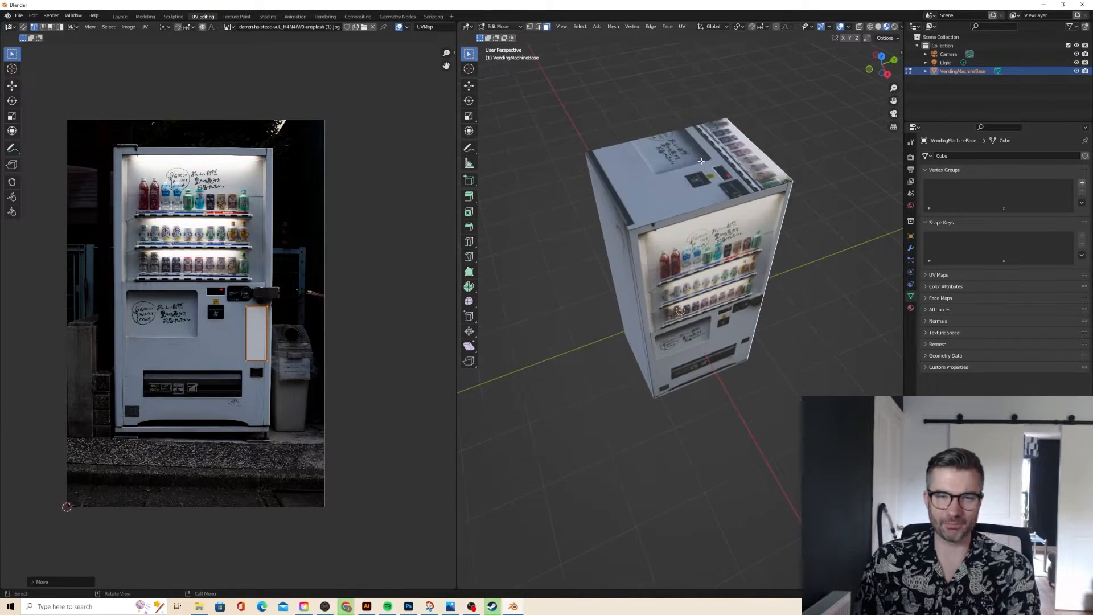
left_click(689, 163)
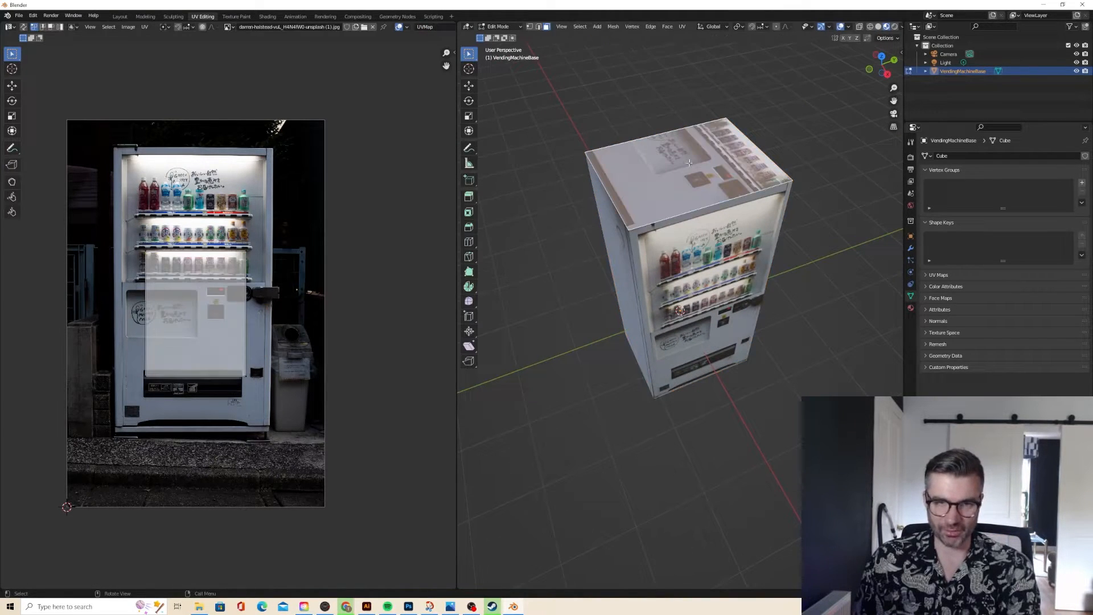
key("s")
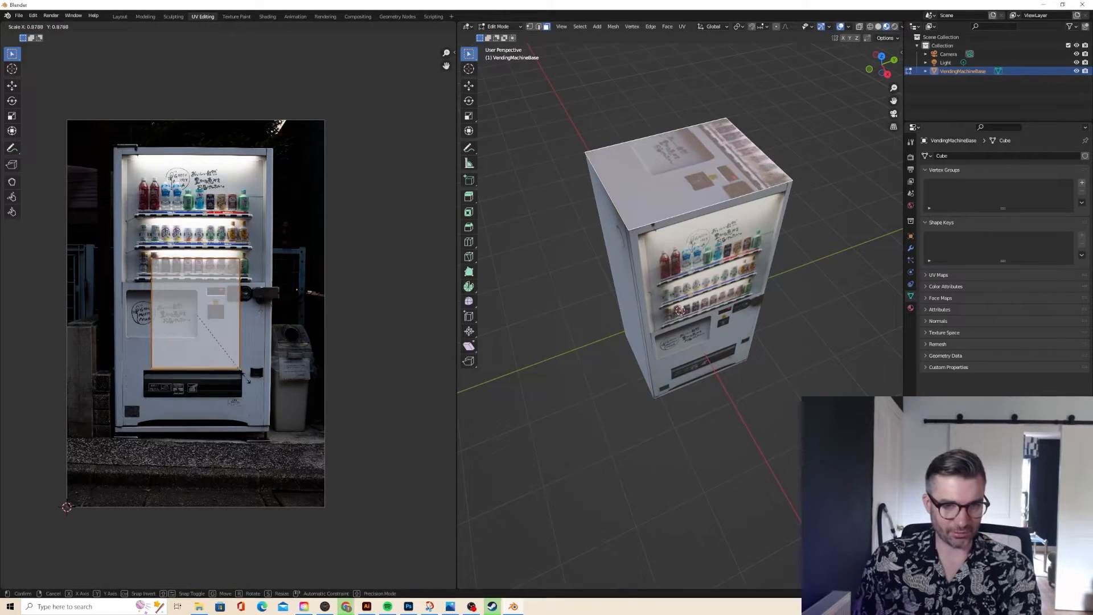
left_click(219, 337)
key("g")
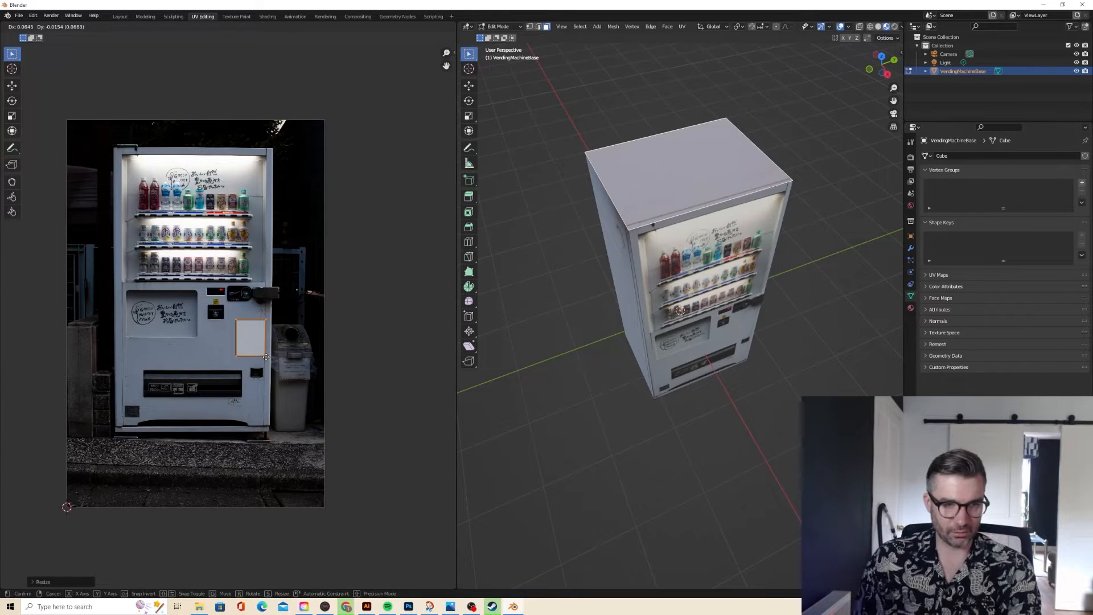
left_click(266, 357)
- Nudge the top face's UV island toward the machine's right edge to line up its panel seam with the side face's
mouse_move(699, 213)
middle_mouse_down()
mouse_move(658, 219)
mouse_move(689, 229)
middle_mouse_up()
scroll(660, 221, "up", 4)
scroll(260, 302, "up", 1)
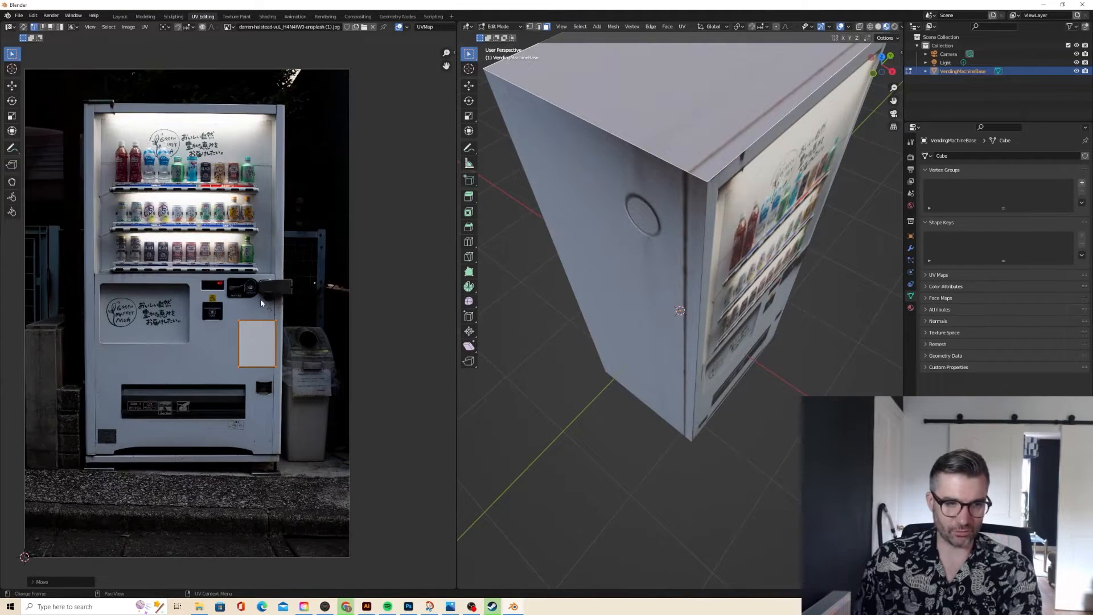
left_click_drag(291, 372, 291, 373)
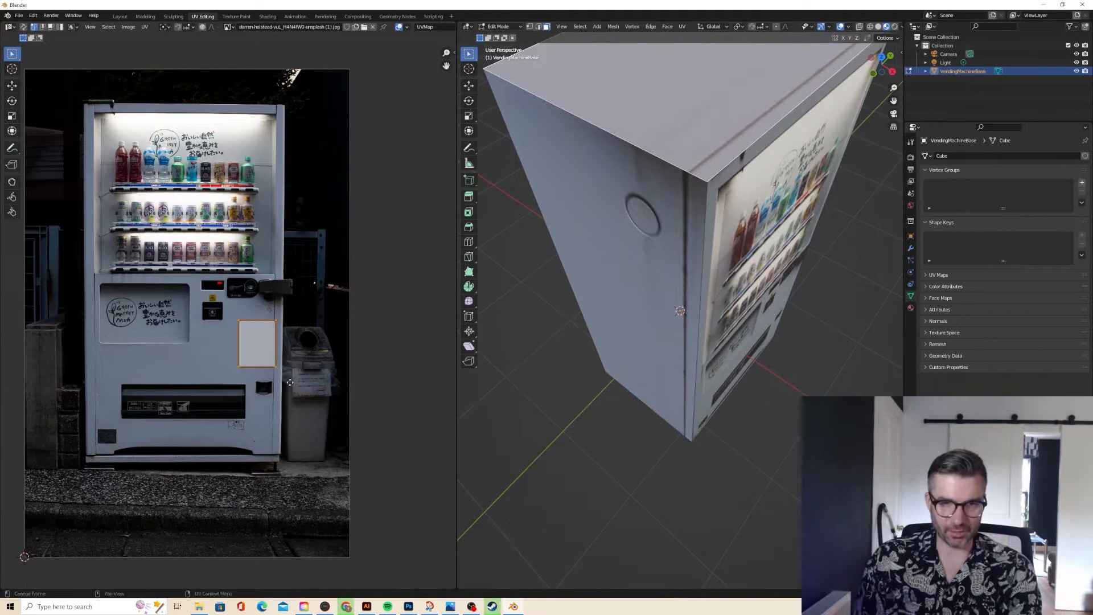
key("g")
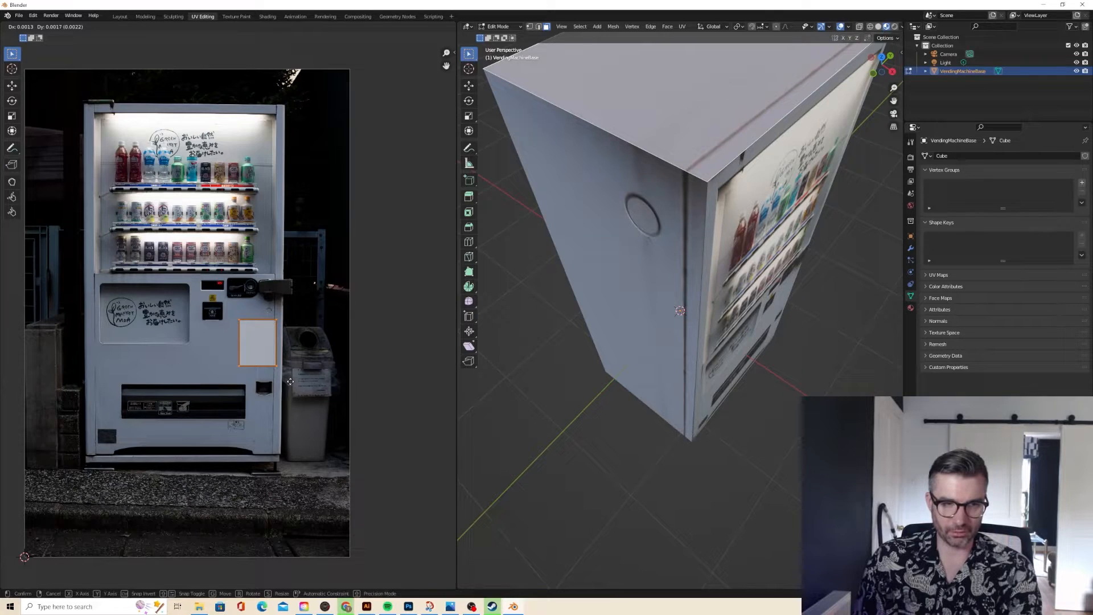
left_click(290, 381)
scroll(229, 316, "up", 3)
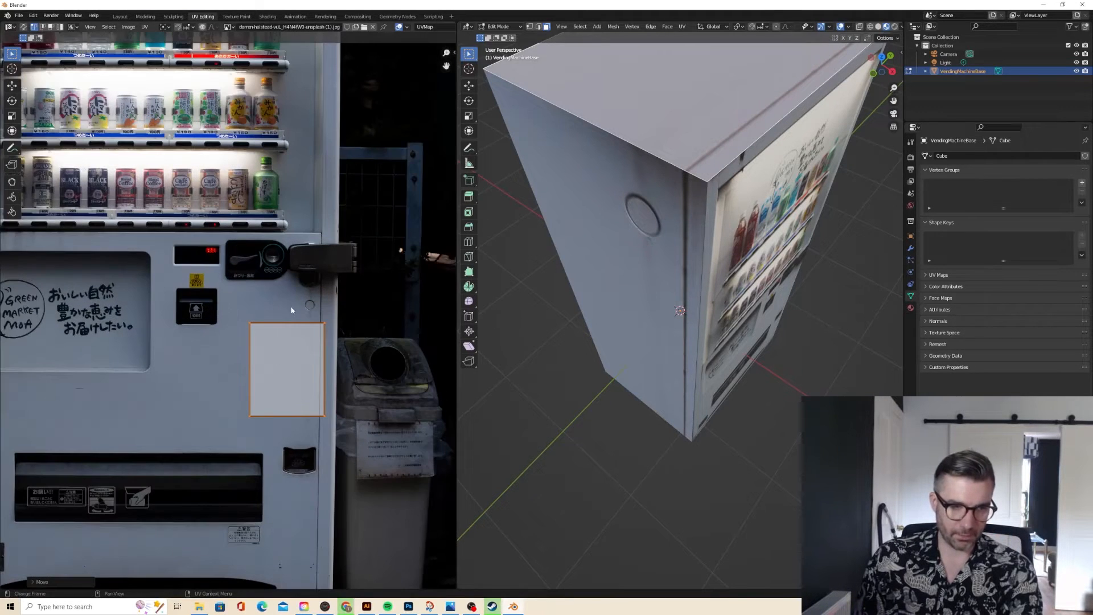
left_click_drag(347, 336, 346, 336)
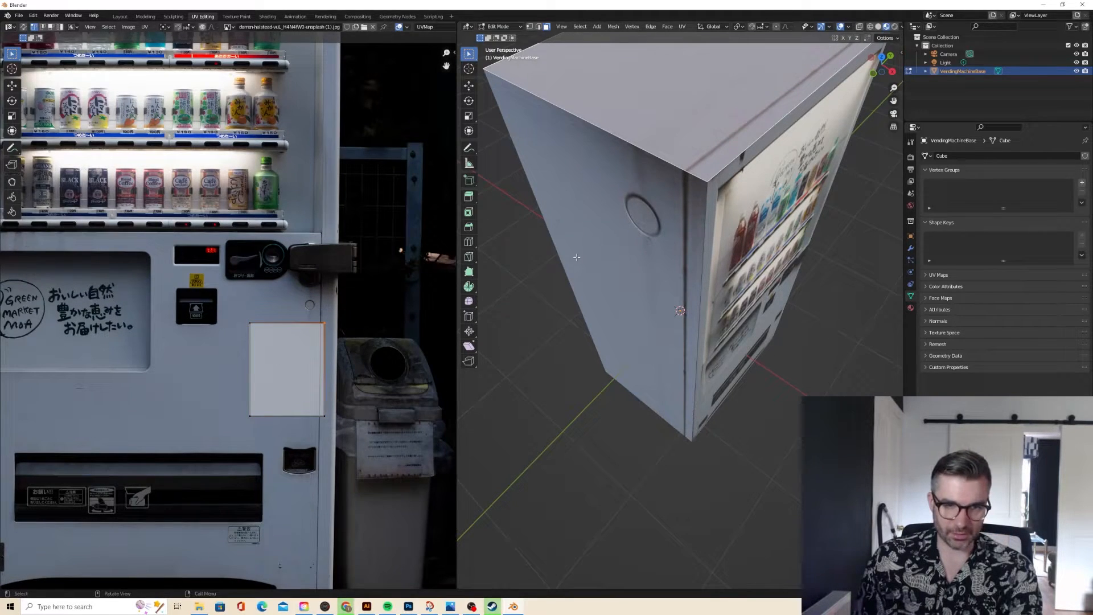
- Shift the right side face's UV island slightly left in the photo to bring its panel seam closer to the front edge
scroll(577, 257, "down", 4)
middle_click_drag(577, 257, 532, 184)
left_click(641, 189)
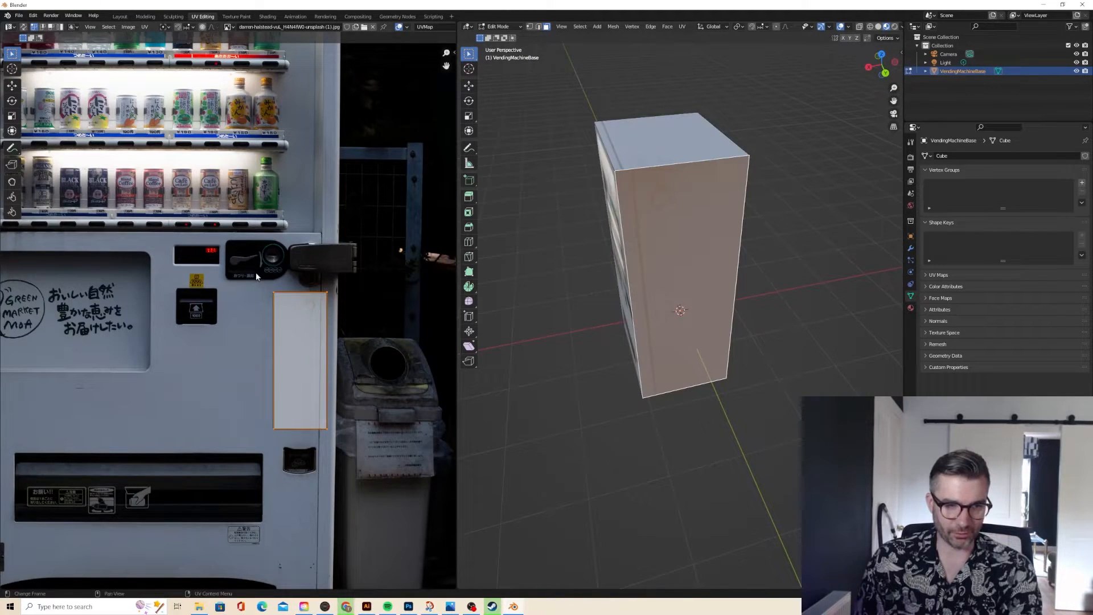
key("g")
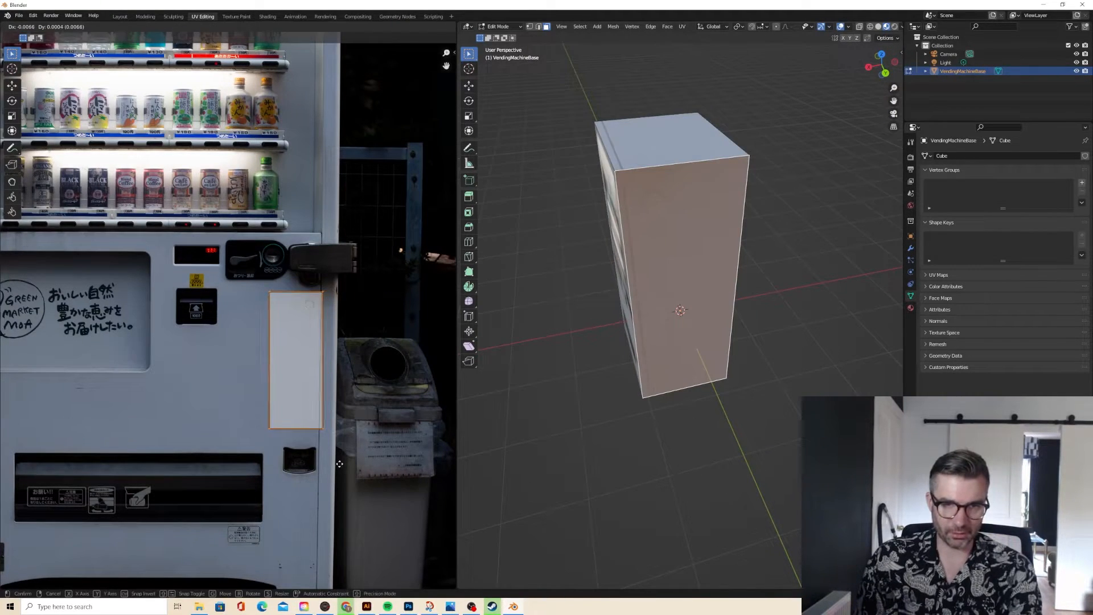
left_click(340, 464)
- Select the box's back face and shrink its UV island over the vending machine photo
key("Tab")
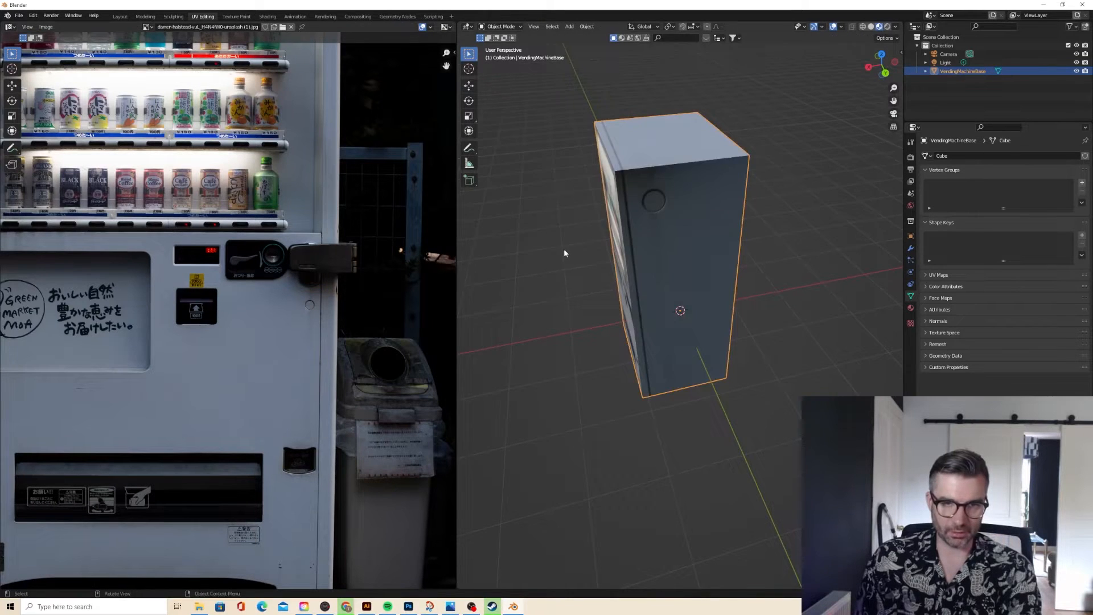
middle_click_drag(563, 248, 676, 255)
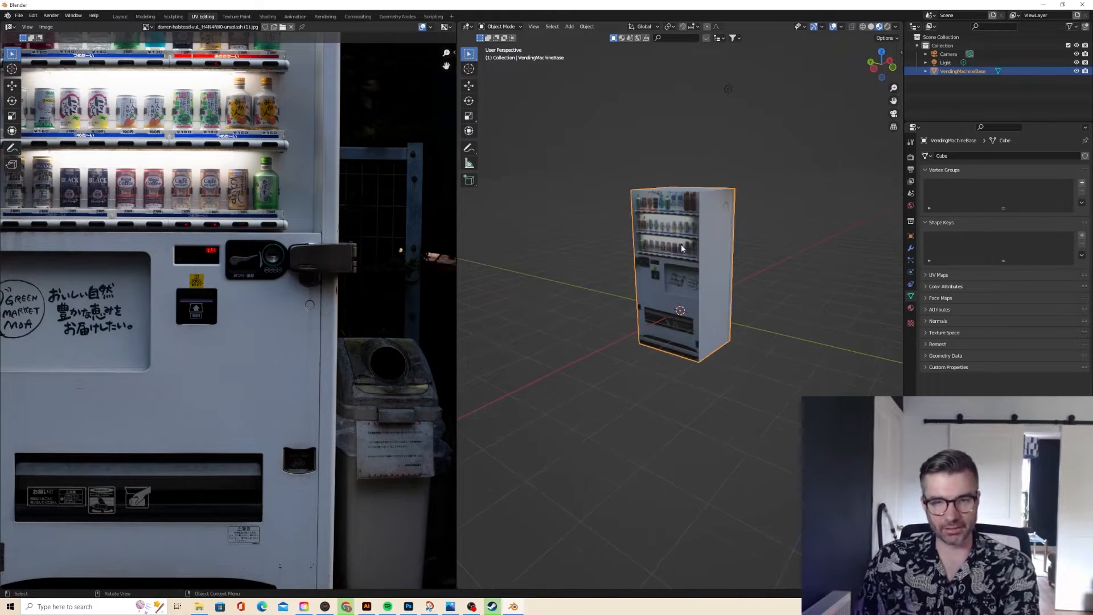
scroll(669, 236, "up", 2)
key("Tab")
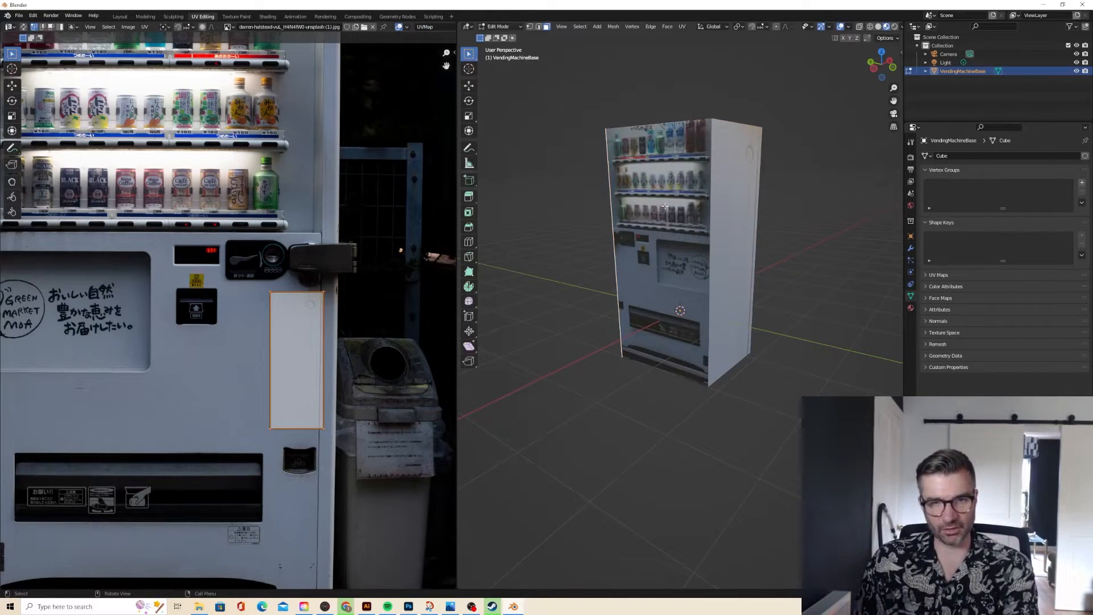
key("a")
key("Home")
scroll(230, 253, "down", 1)
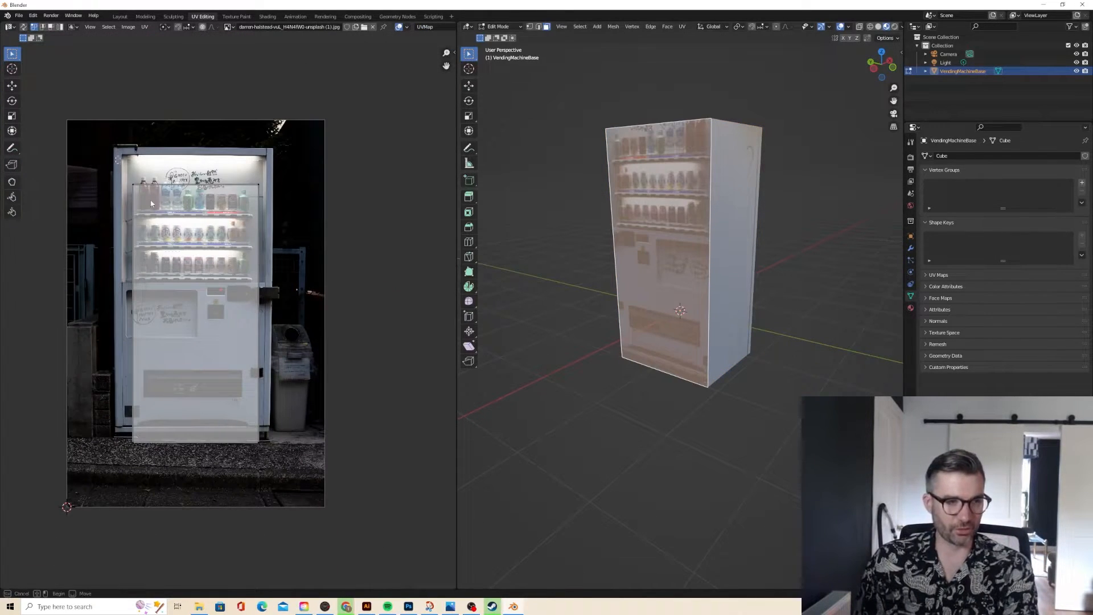
key("s")
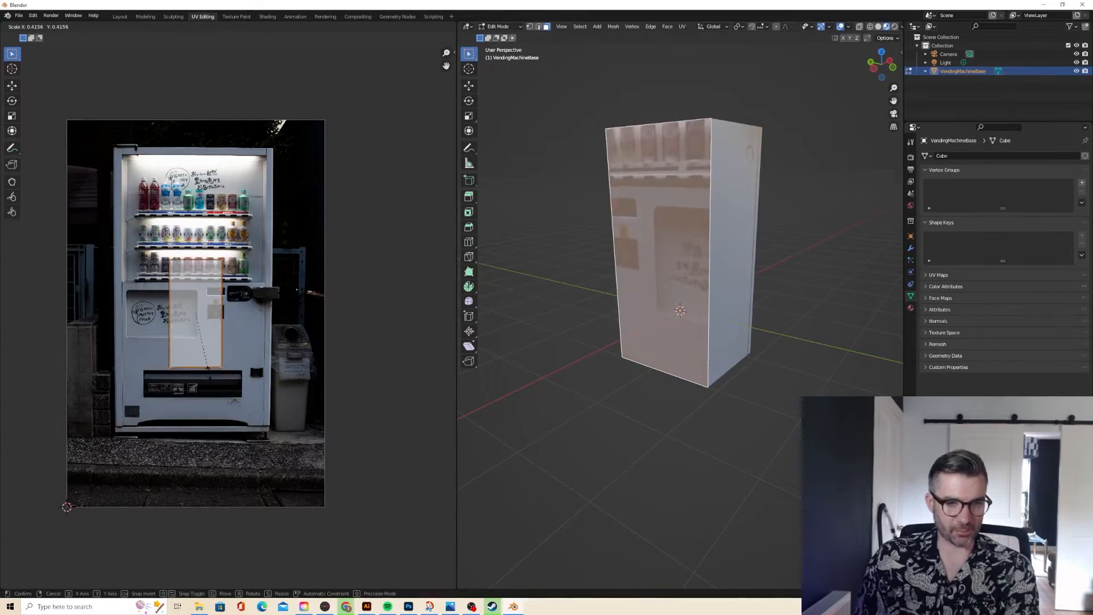
left_click(196, 352)
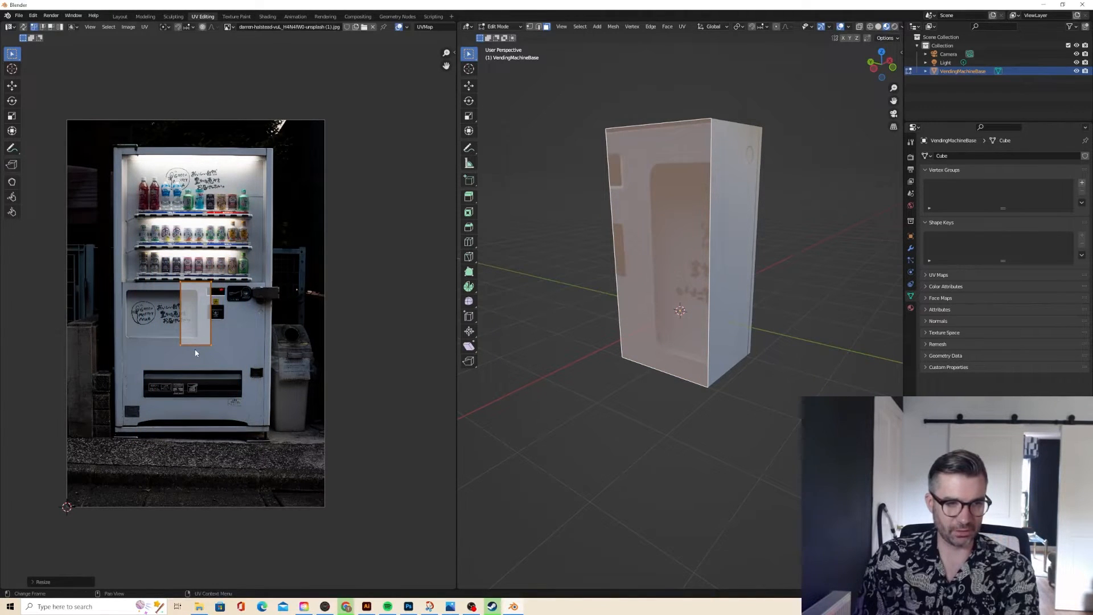
- Move the back face's UV island onto the photo's blank panel below the coin mechanism and fine-tune its size and position
key("g")
left_click(241, 377)
key("s")
left_click(237, 371)
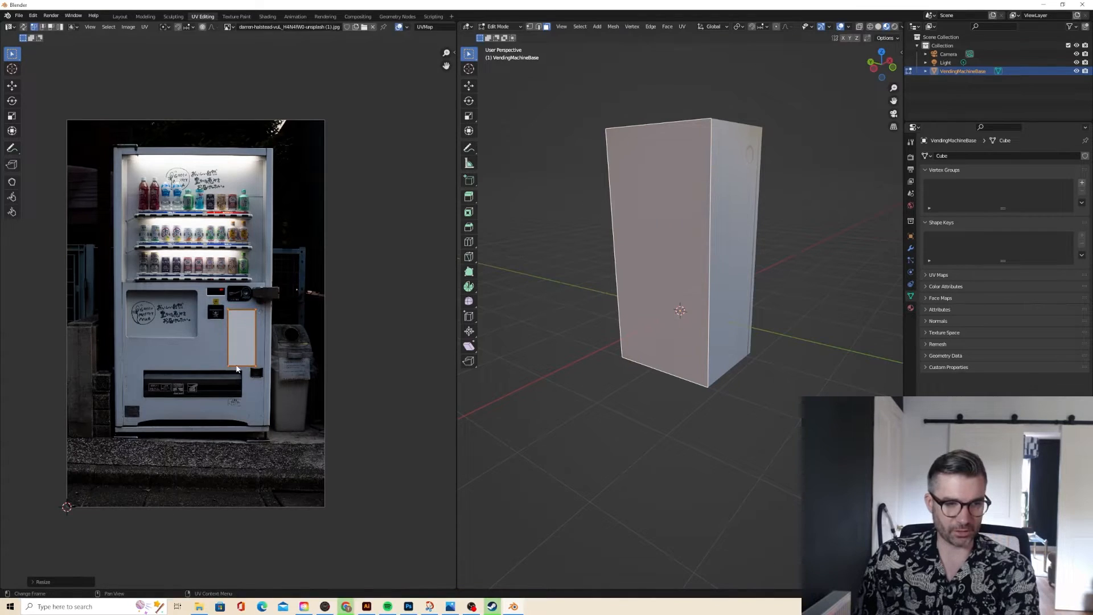
key("g")
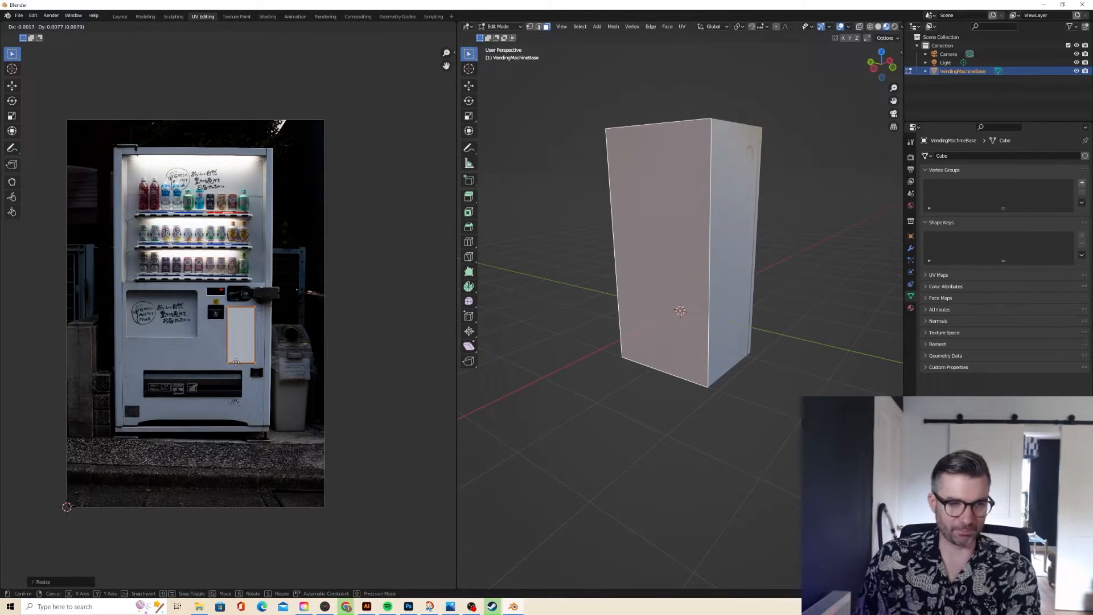
left_click(236, 362)
- Try moving the back face's UV island onto the photo's handwritten sign panel and rotating it 90°
key("g")
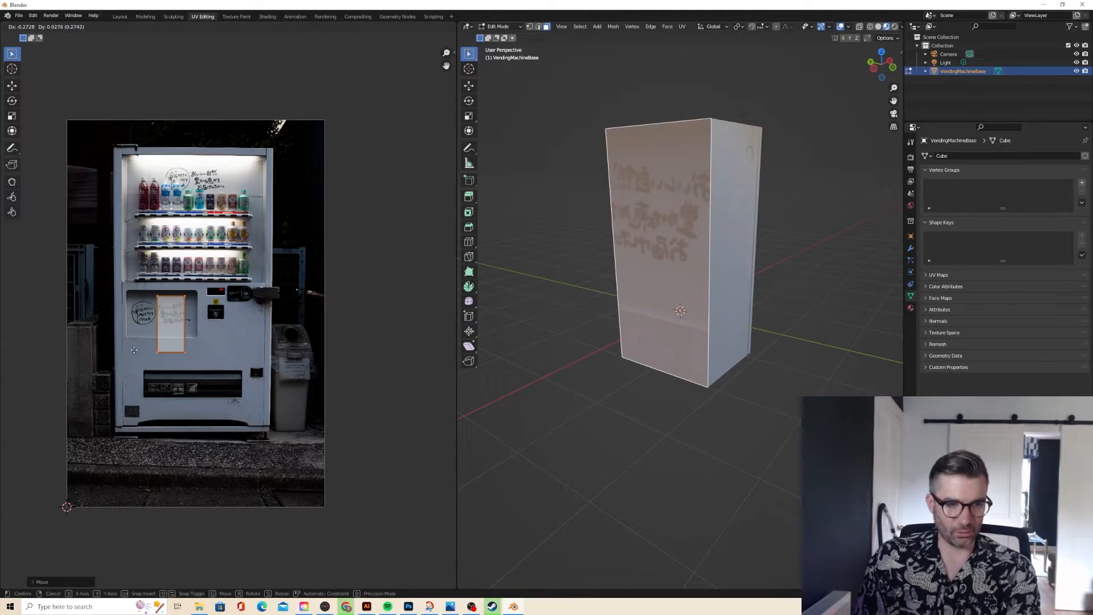
left_click(150, 365)
key("r")
key("9")
key("0")
key("Return")
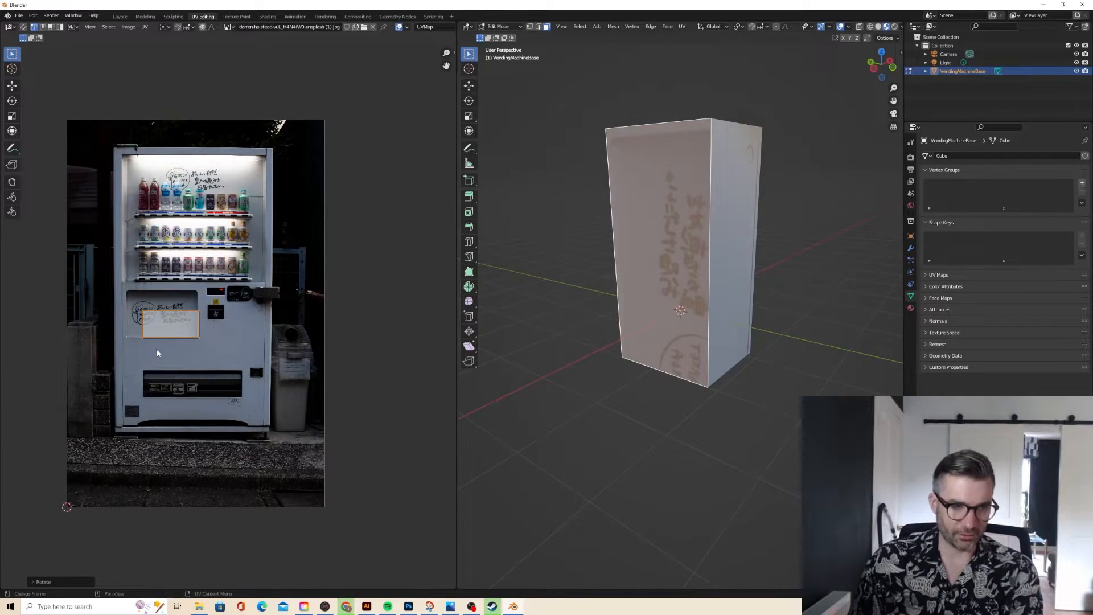
- Try enlarging and repositioning the back face's rotated UV island to cover the handwritten sign panel
key("g")
left_click(143, 341)
key("s")
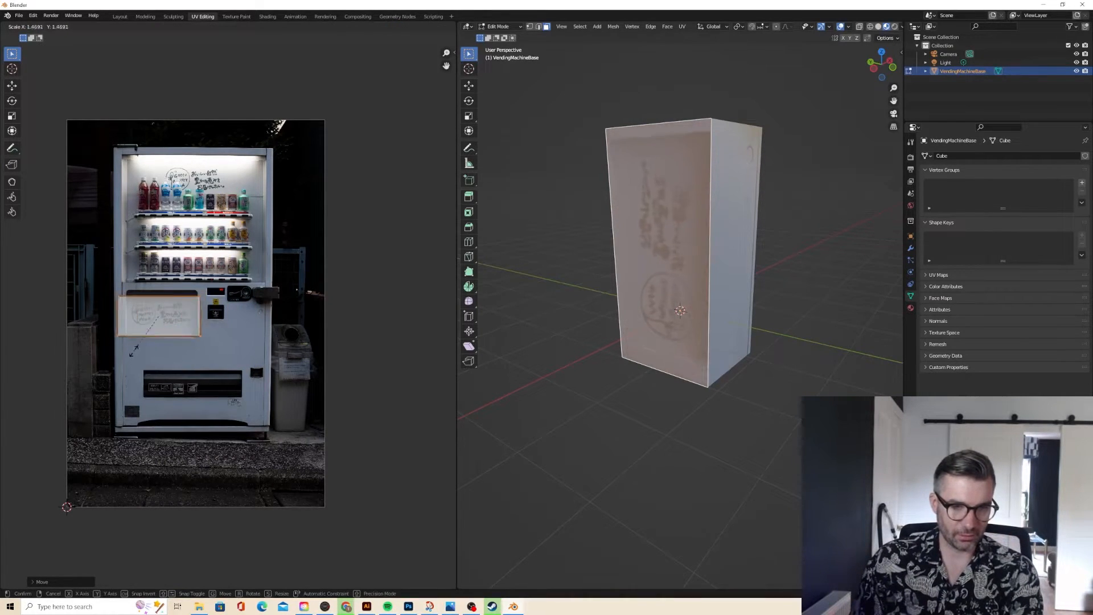
left_click(136, 349)
key("g")
left_click(139, 347)
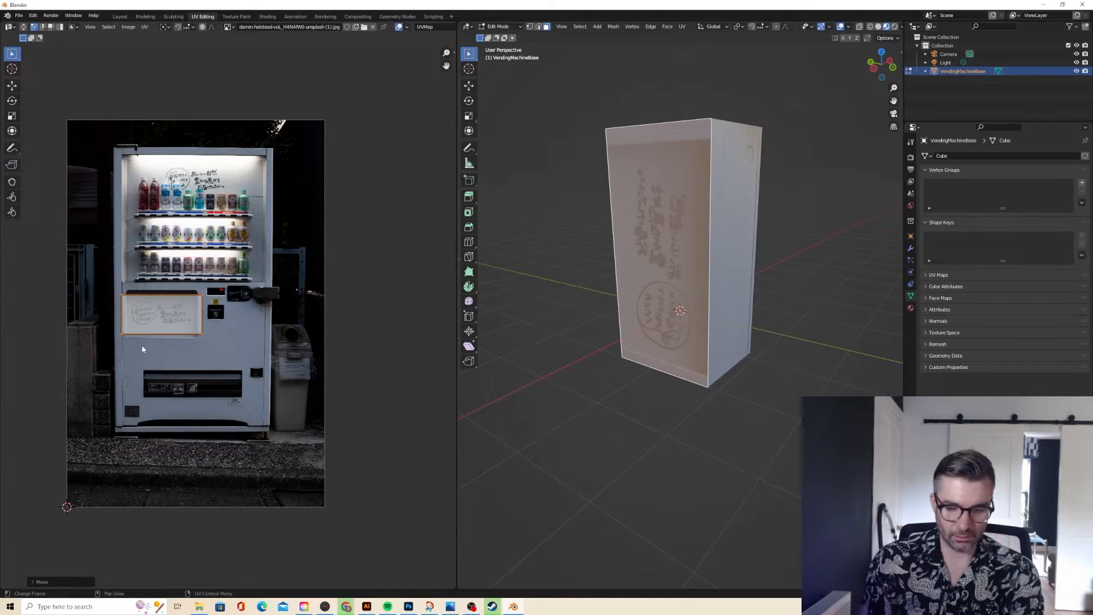
- Try rotating the back face's UV island 180°, shrinking it and moving it onto the blank area beside the sign panel
key("r")
key("1")
key("8")
key("0")
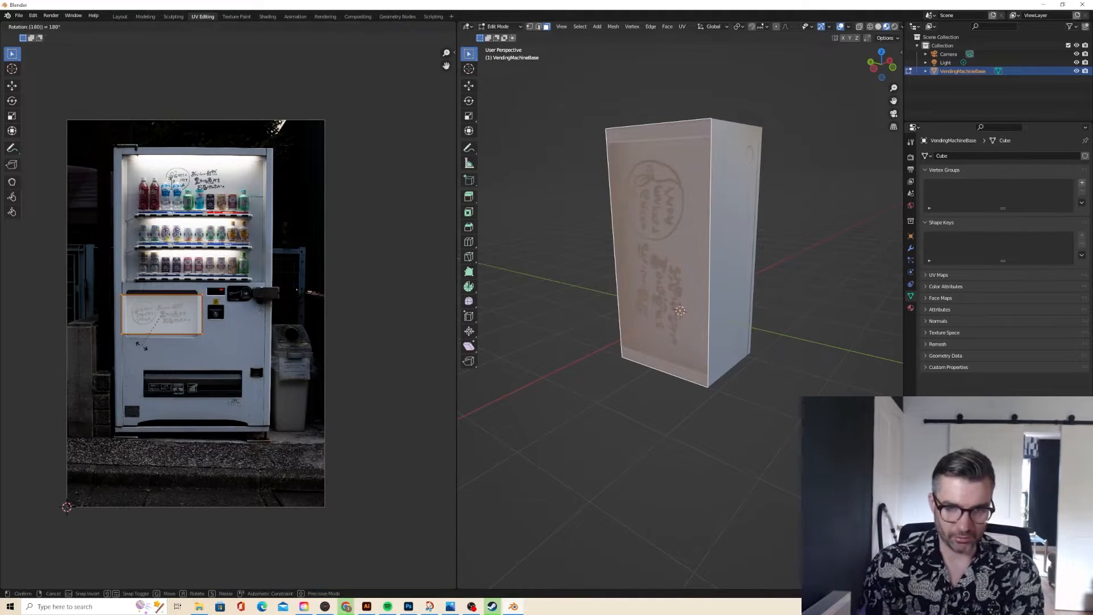
key("Return")
key("s")
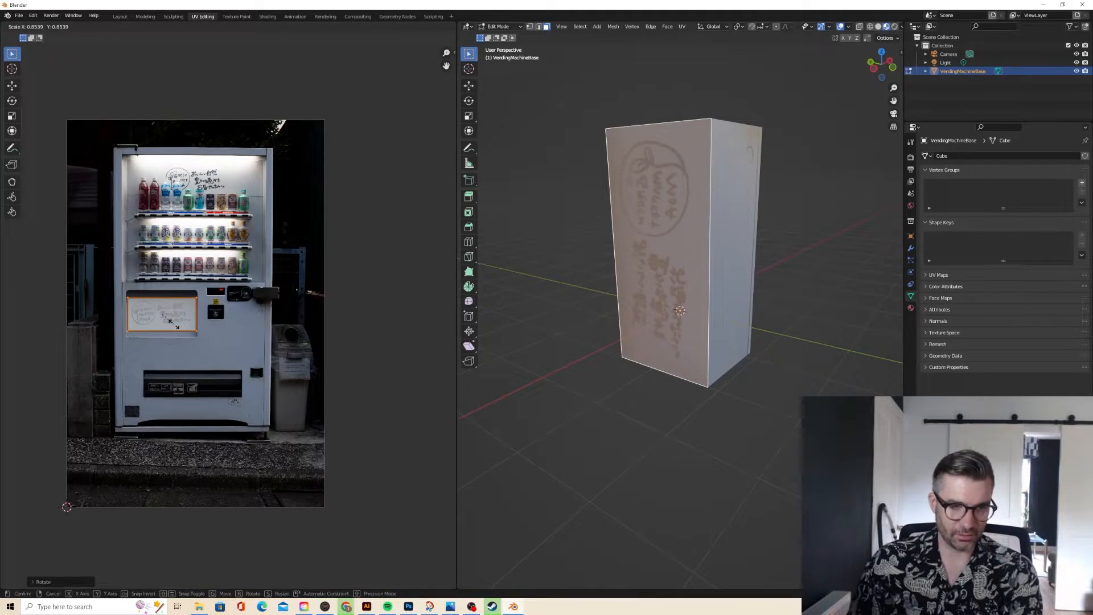
left_click(244, 302)
scroll(344, 277, "down", 1)
scroll(263, 370, "up", 2)
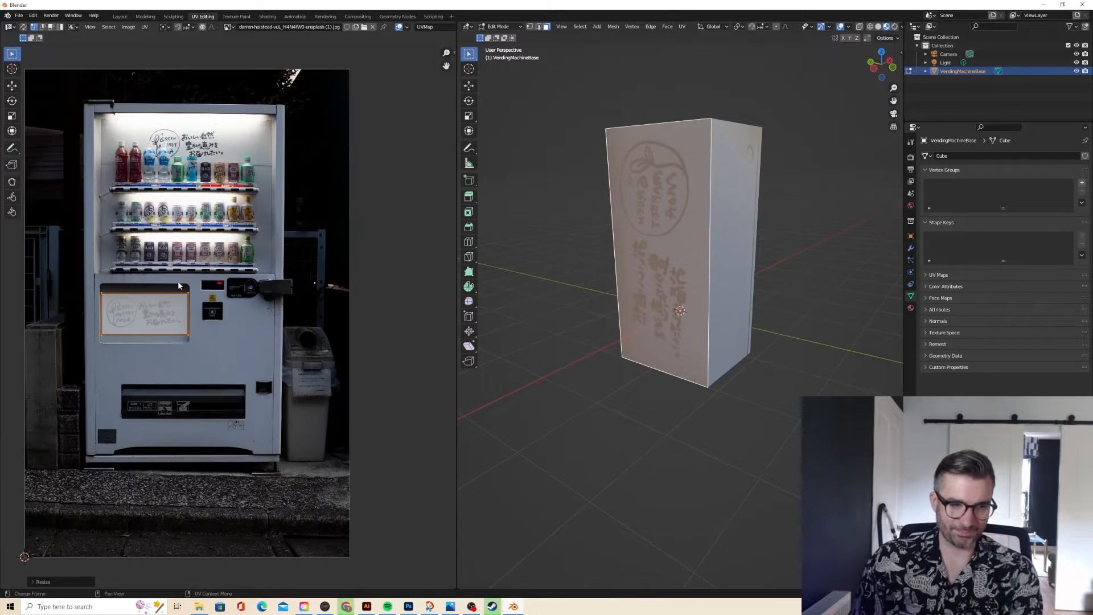
key("g")
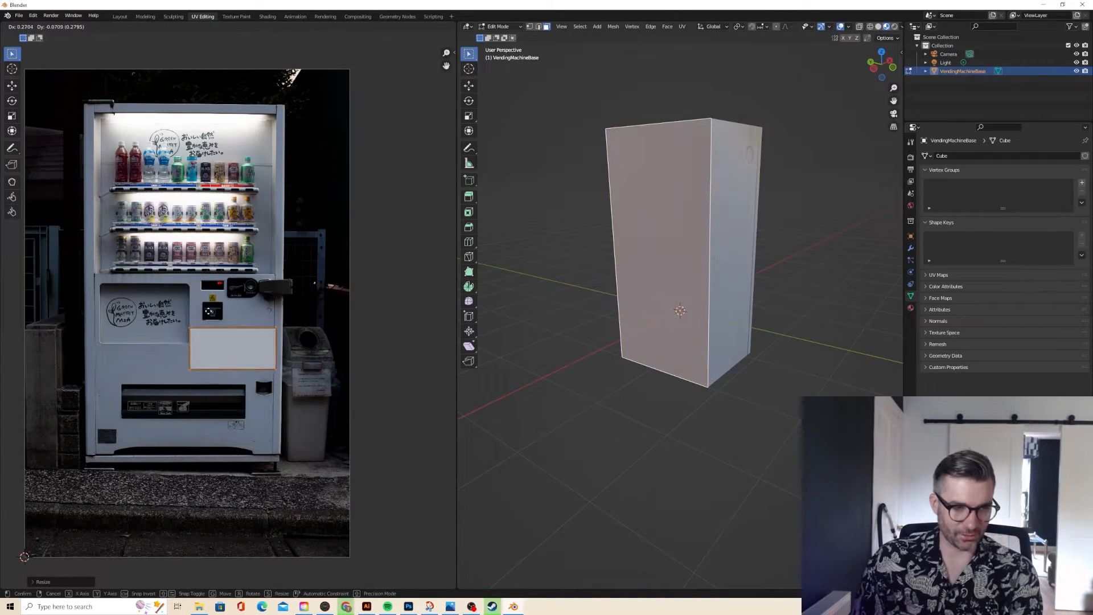
left_click(211, 315)
- Undo the back face's UV edits back to before its 90° rotation
key("ctrl+z")
key("ctrl+z")
key("ctrl+z")
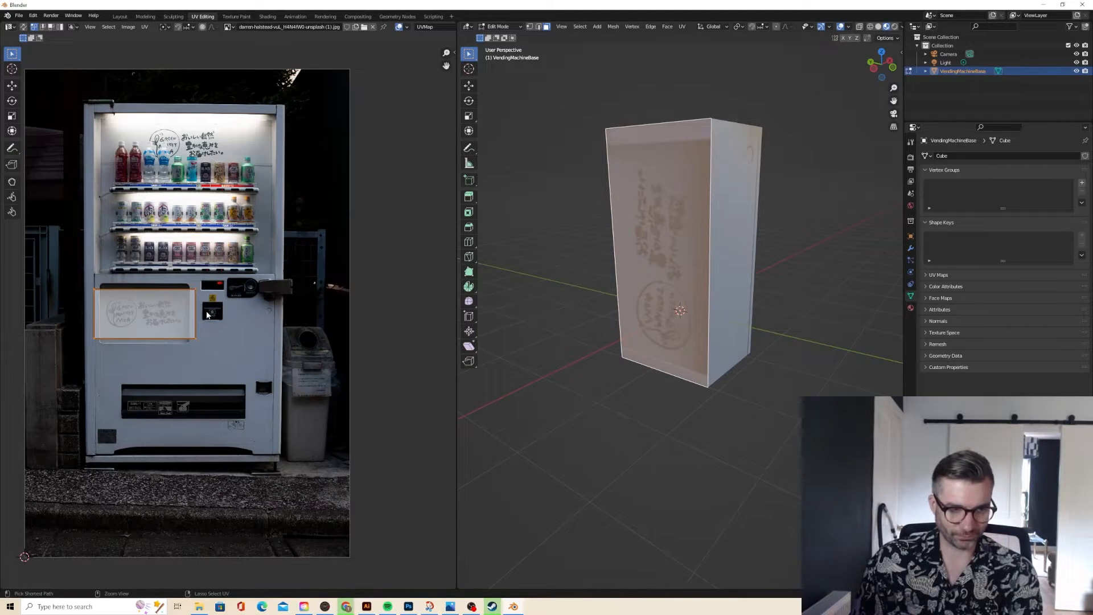
key("ctrl+z")
key("ctrl+z")
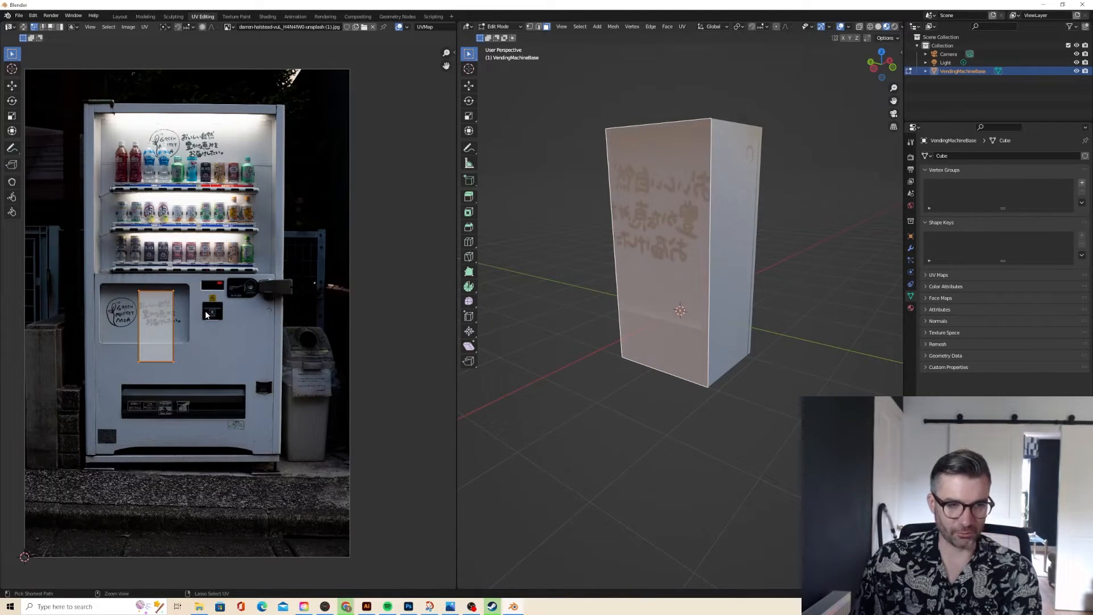
- Move the back face's upright UV island onto the blank panel below the coin mechanism and resize it to fit
key("g")
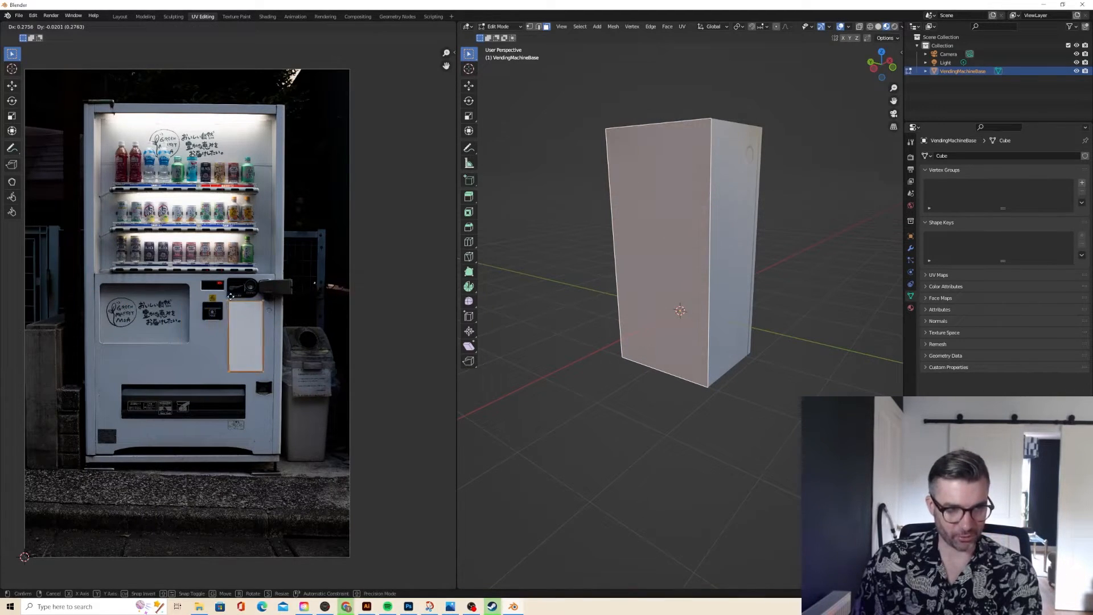
left_click(227, 298)
key("s")
left_click(236, 306)
key("Tab")
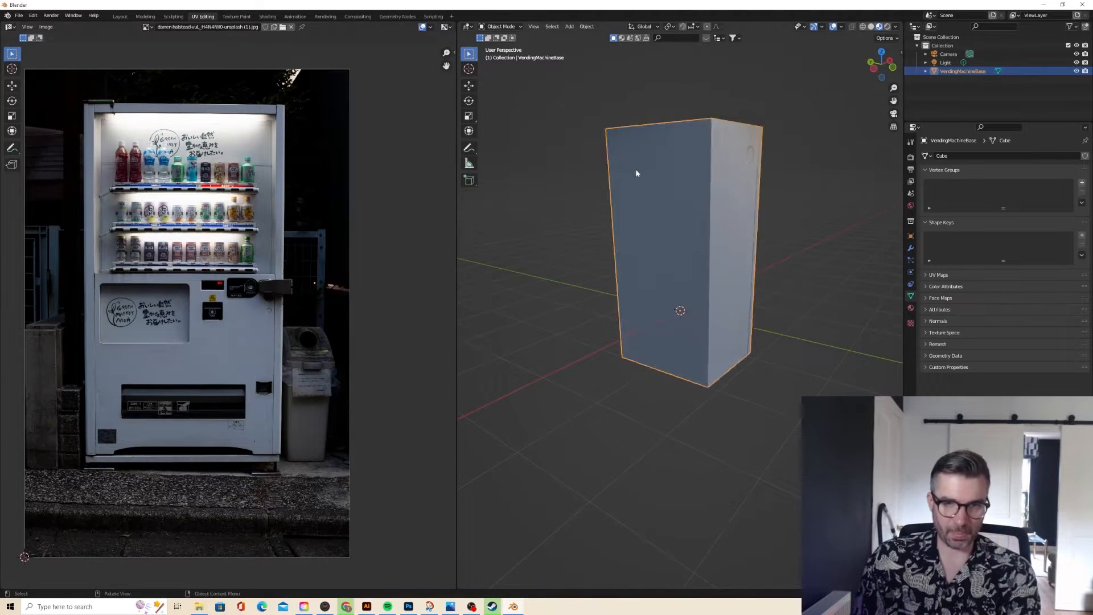
- Nudge the front face's top-right and both bottom UV corners to match the machine's outline in the photo
scroll(635, 170, "down", 2)
middle_click_drag(634, 172, 592, 171)
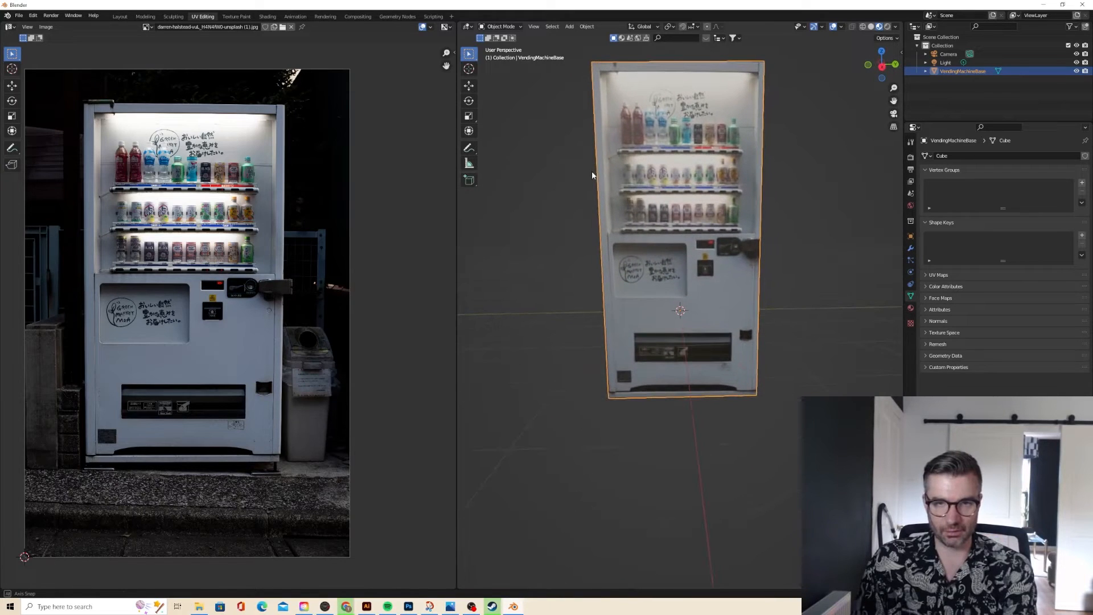
key("Tab")
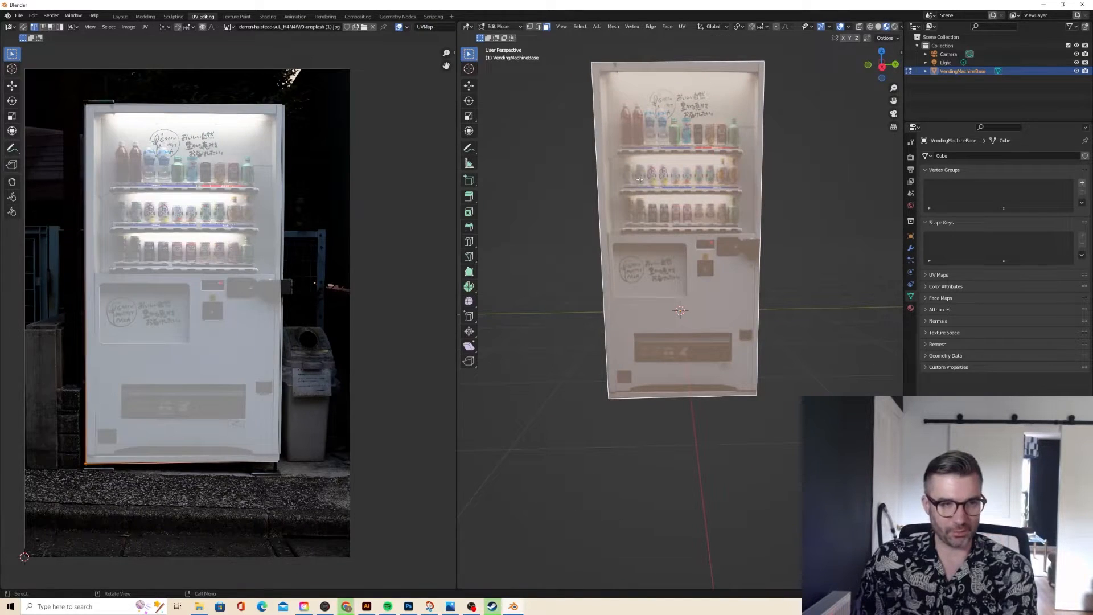
scroll(375, 176, "up", 3)
scroll(325, 114, "down", 2)
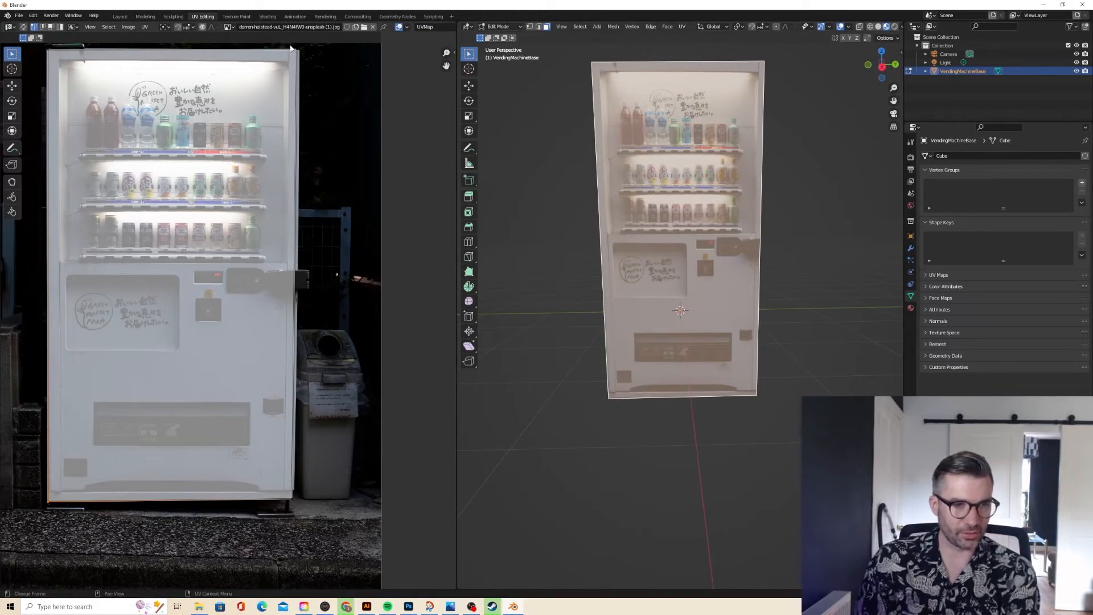
key("g")
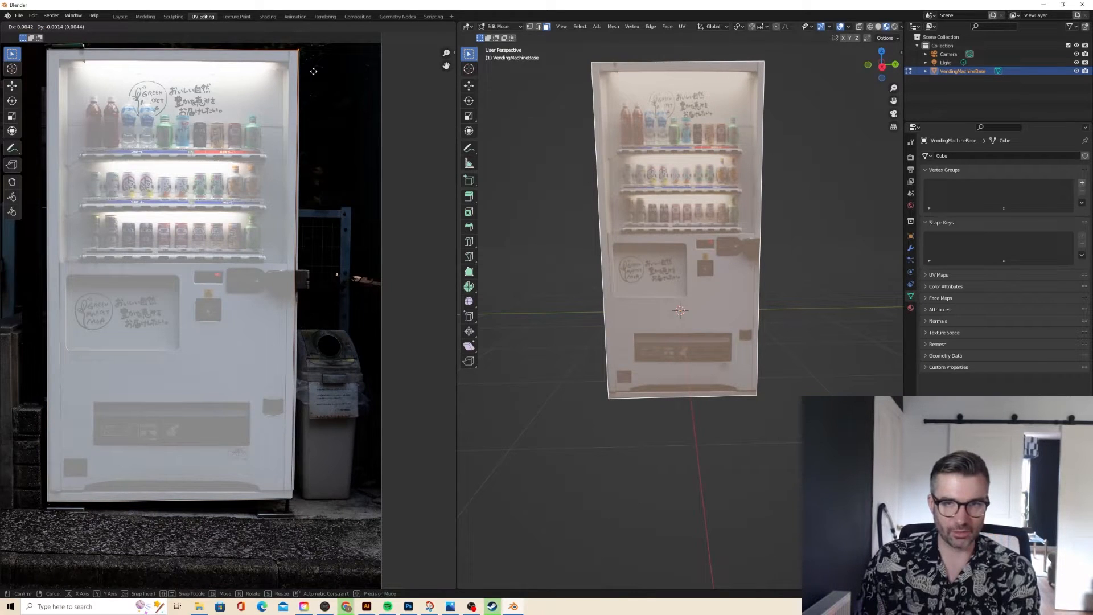
left_click(313, 72)
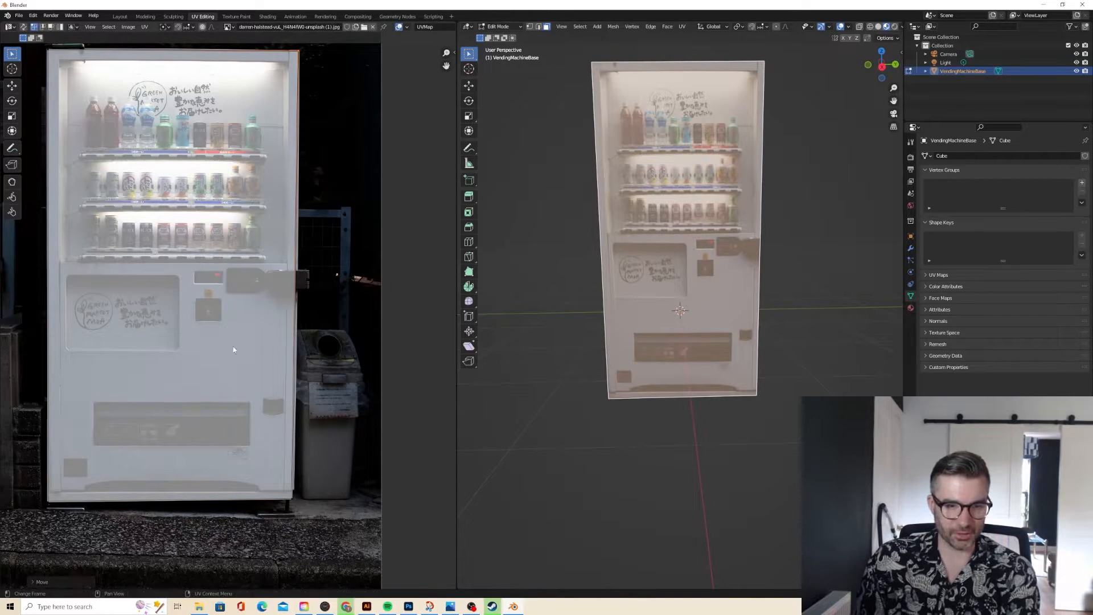
key("g")
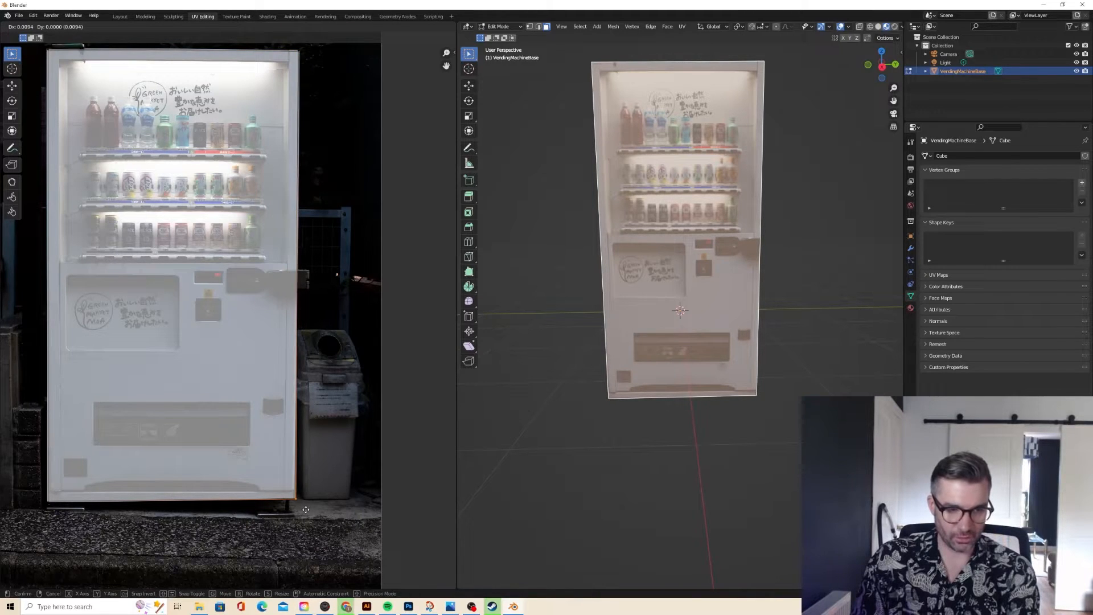
left_click(306, 510)
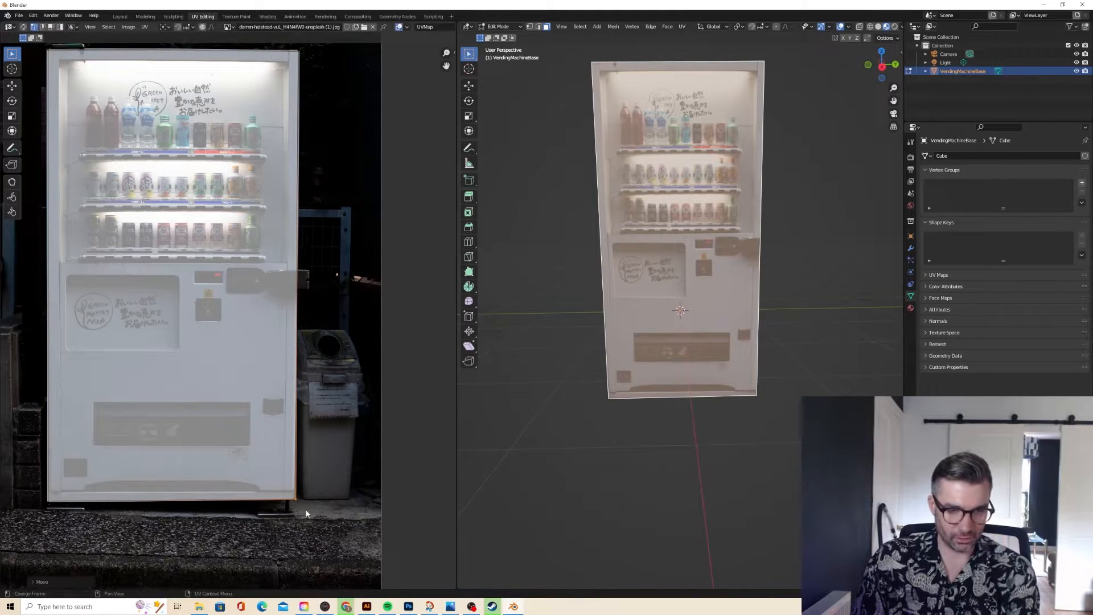
key("g")
left_click(67, 528)
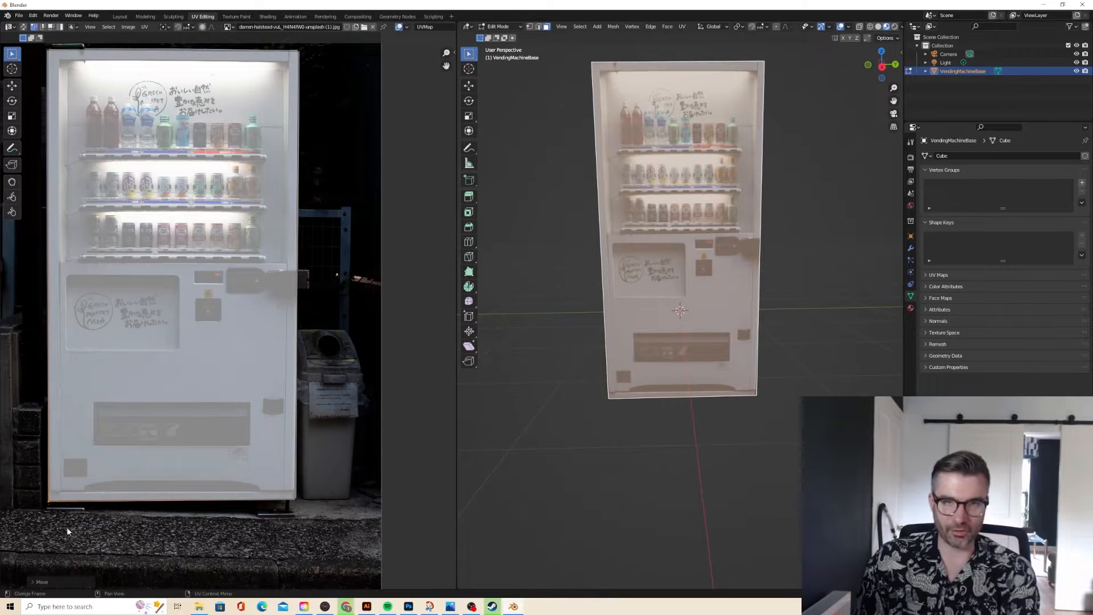
key("Tab")
- Add a loop cut around the box parallel to the front face and slide it to the seam near the front edge
middle_click_drag(655, 239, 716, 228)
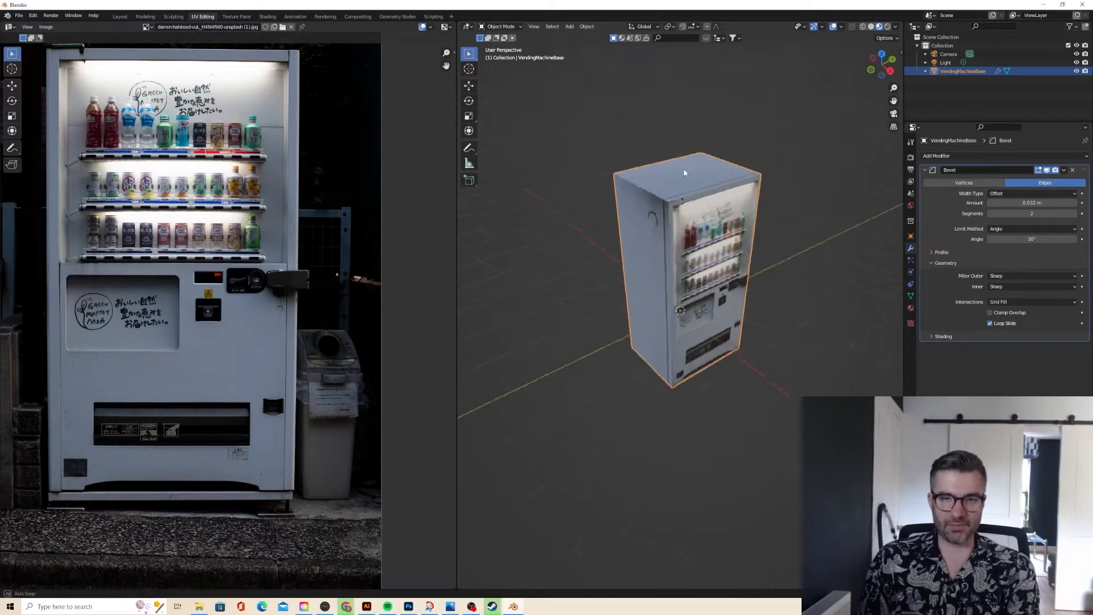
middle_click_drag(575, 153, 719, 169)
scroll(644, 152, "up", 4)
scroll(745, 167, "down", 3)
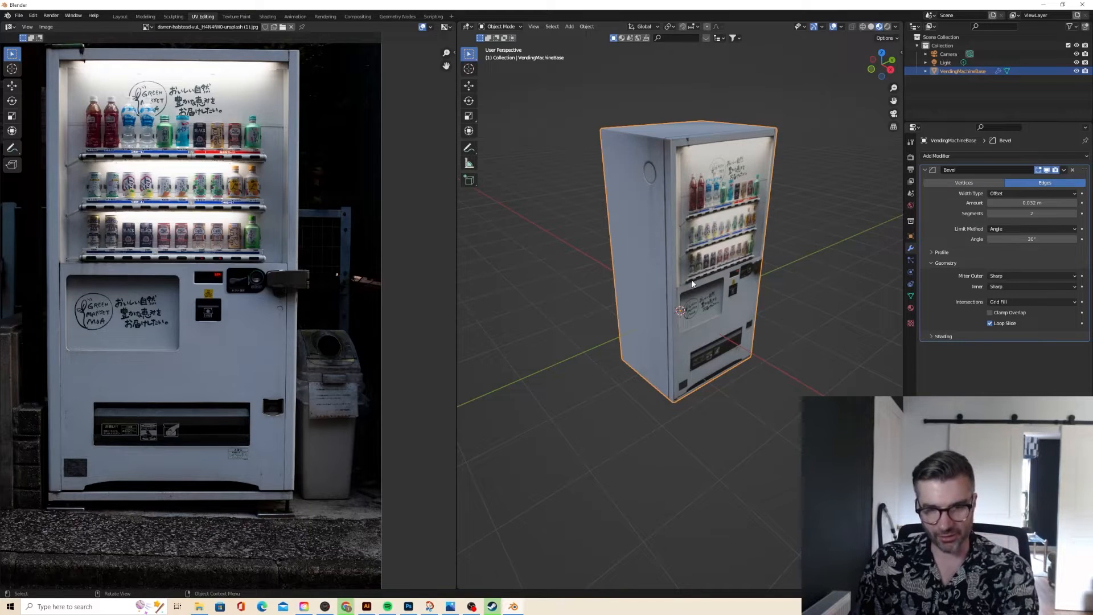
middle_click_drag(674, 232, 676, 205)
key("Tab")
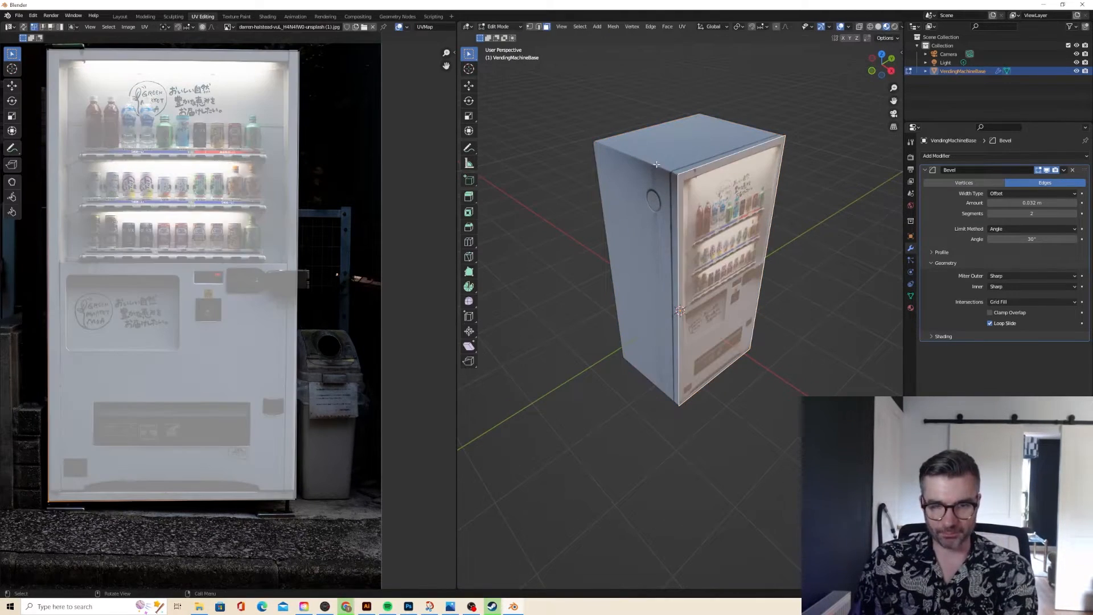
key("ctrl+r")
left_click(655, 166)
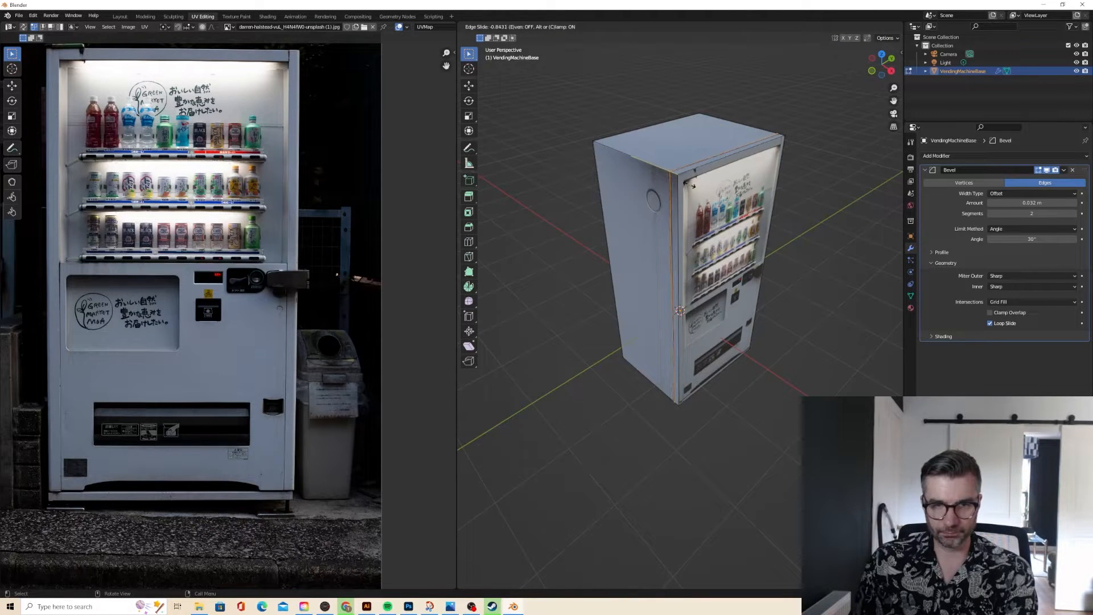
left_click(671, 175)
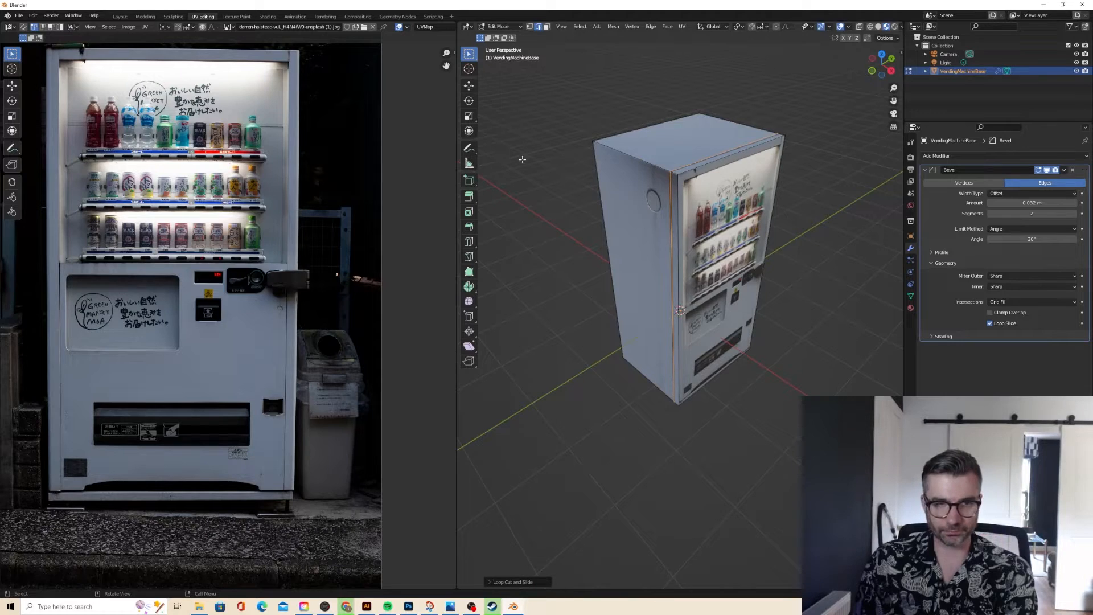
- Bevel the new edge loop with one segment to form a narrow strip around the box behind the front face
left_click(469, 226)
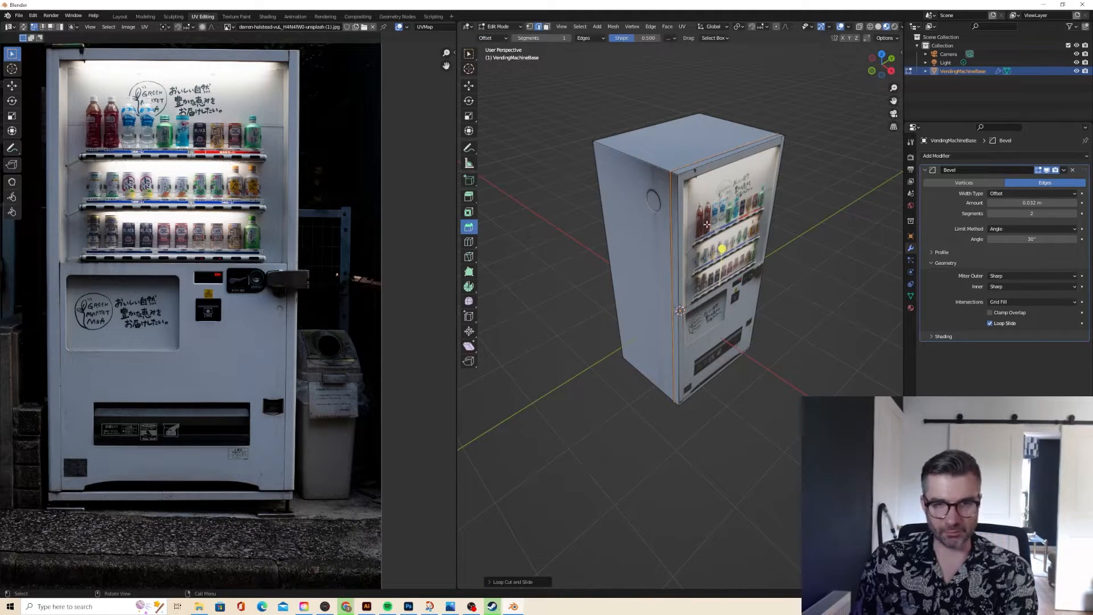
left_click_drag(722, 248, 722, 243)
scroll(721, 243, "up", 3)
middle_click_drag(721, 243, 698, 220)
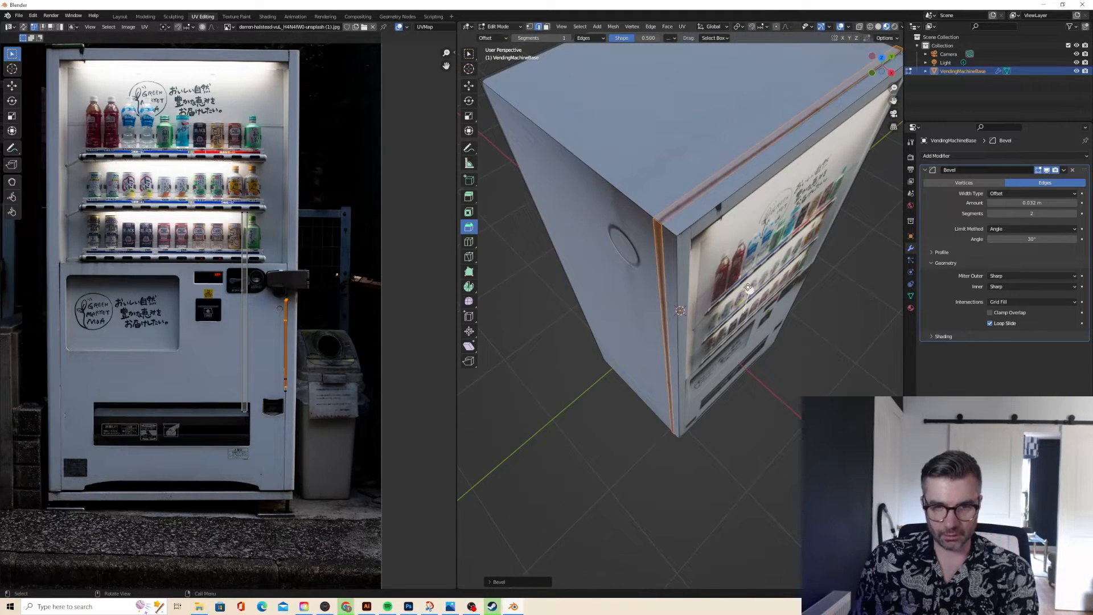
- Extrude the narrow strip's faces inward along their normals by about 0.042 m to form the door seam groove
key("alt+e")
left_click(746, 295)
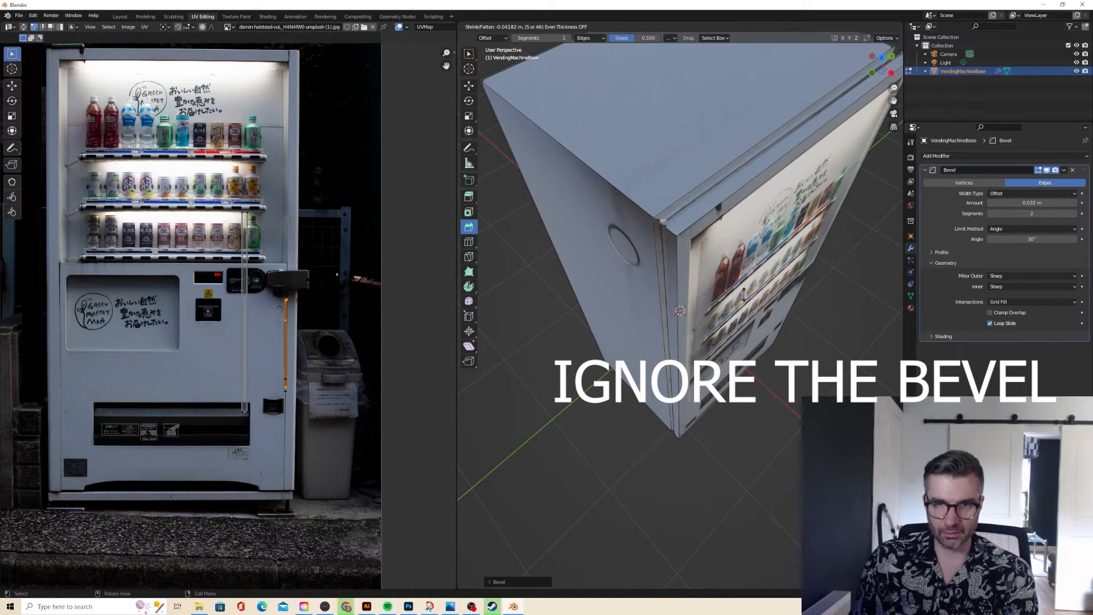
left_click(743, 295)
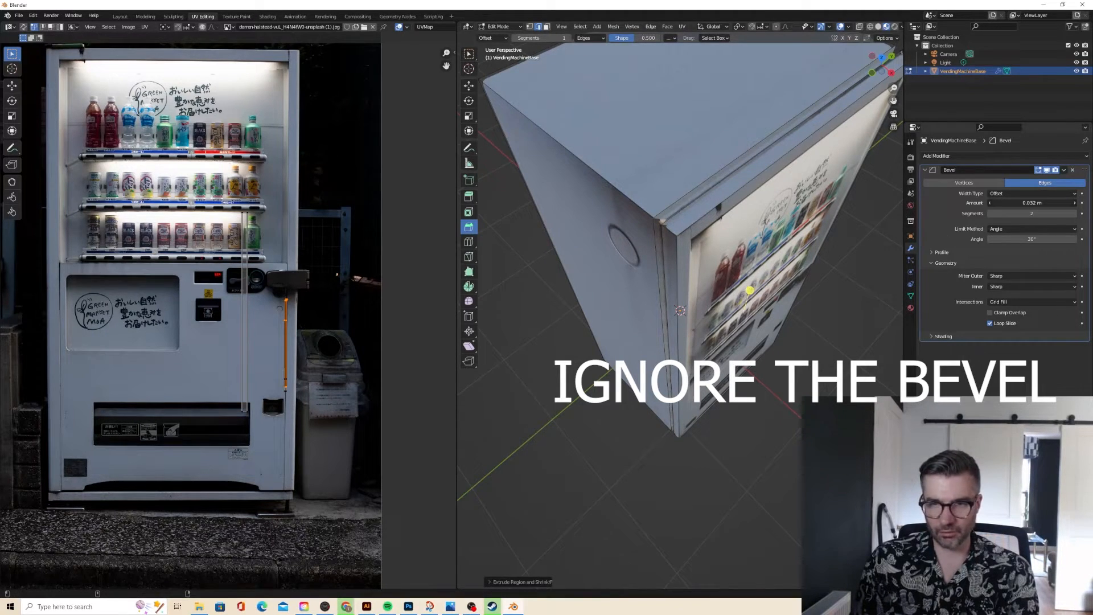
- Set the Bevel modifier's amount to 0.005 m and inspect the groove's edges
left_click_drag(1032, 203, 1008, 203)
key("Tab")
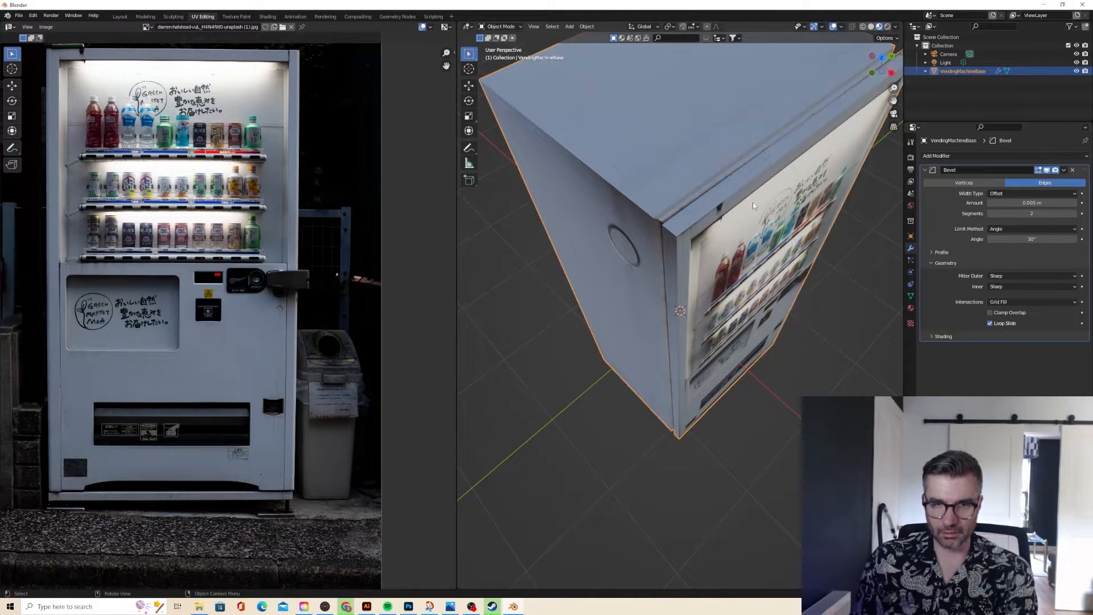
scroll(740, 228, "down", 4)
middle_click_drag(740, 227, 772, 202)
scroll(763, 199, "up", 8)
scroll(753, 214, "down", 5)
scroll(656, 200, "up", 5)
- Clear the mesh selection and turn off the Bevel modifier's viewport display
key("Tab")
key("alt+a")
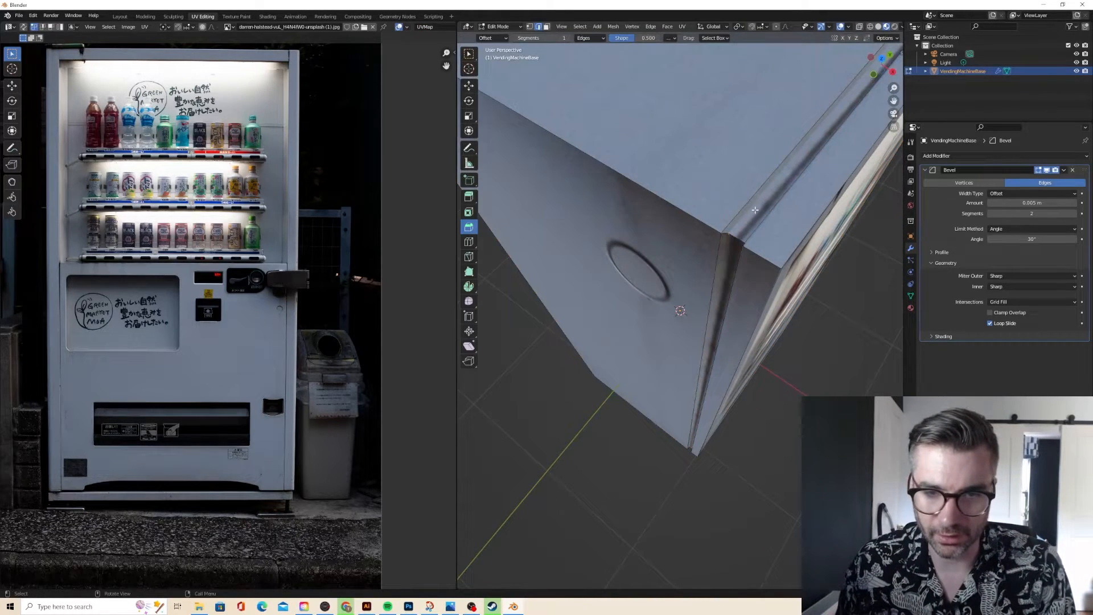
left_click(1047, 170)
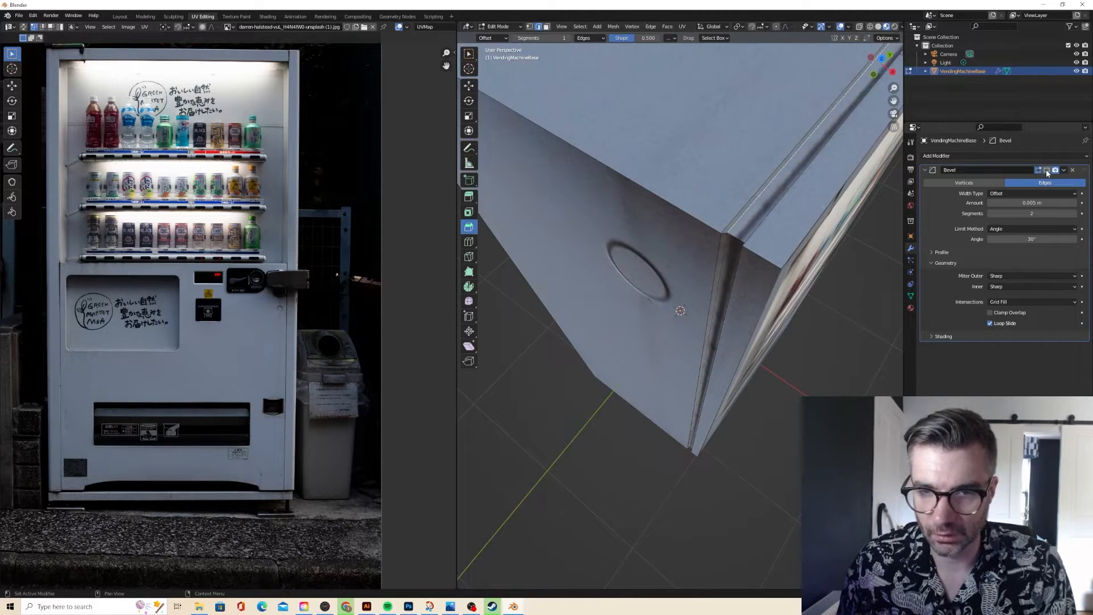
left_click(1047, 171)
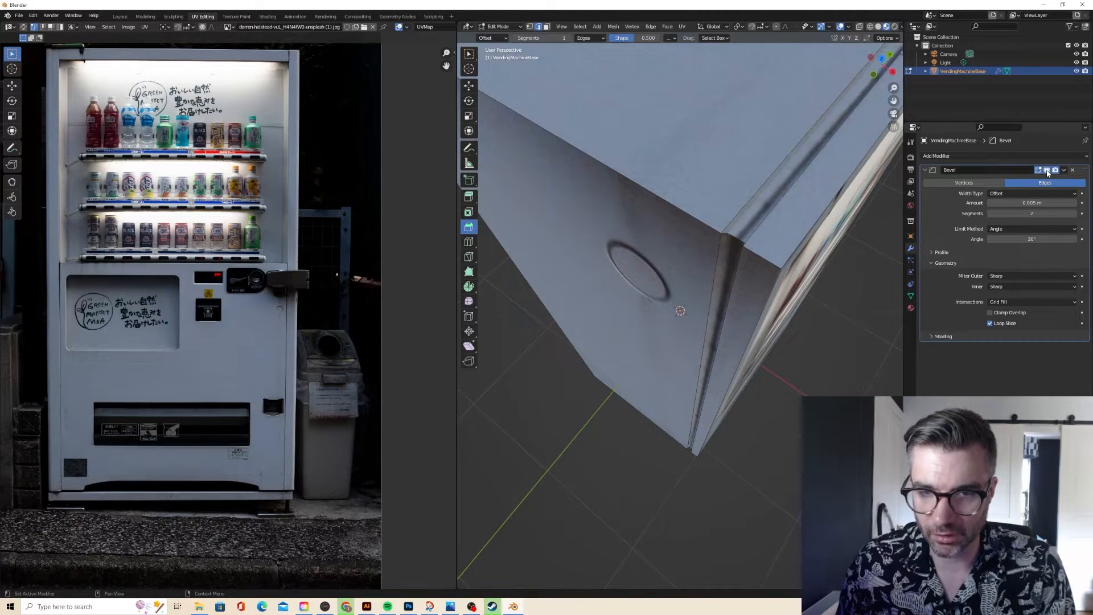
left_click(1046, 170)
middle_click_drag(809, 173, 763, 171)
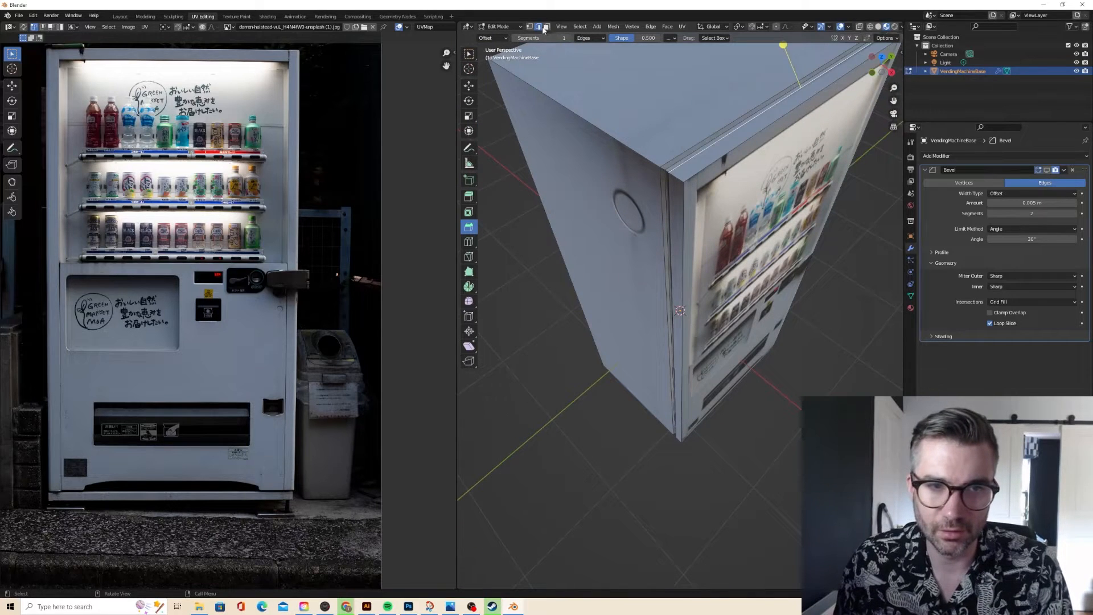
- Move the UV island of the groove's top floor face onto the photo's dark dispensing slot, rotated 90 degrees
left_click(686, 158, "alt")
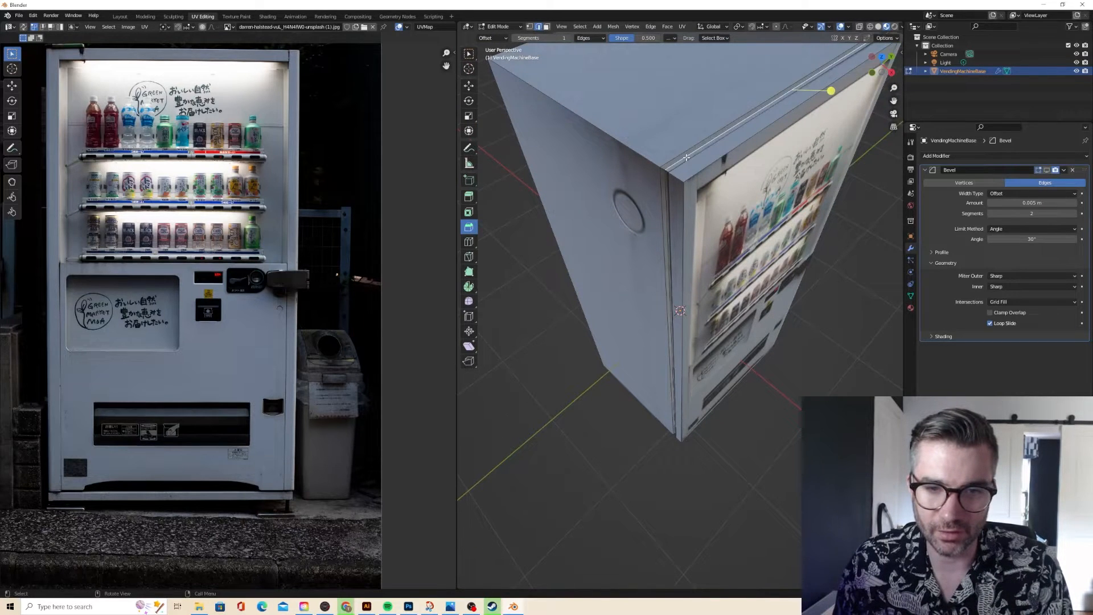
middle_click_drag(687, 157, 734, 131)
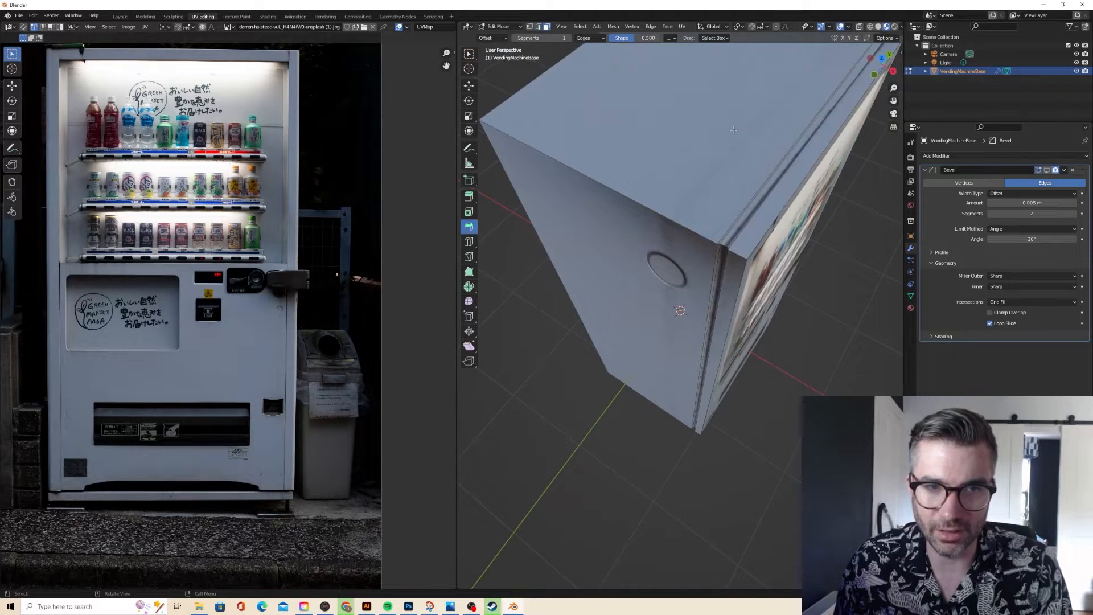
middle_click_drag(784, 171, 729, 165)
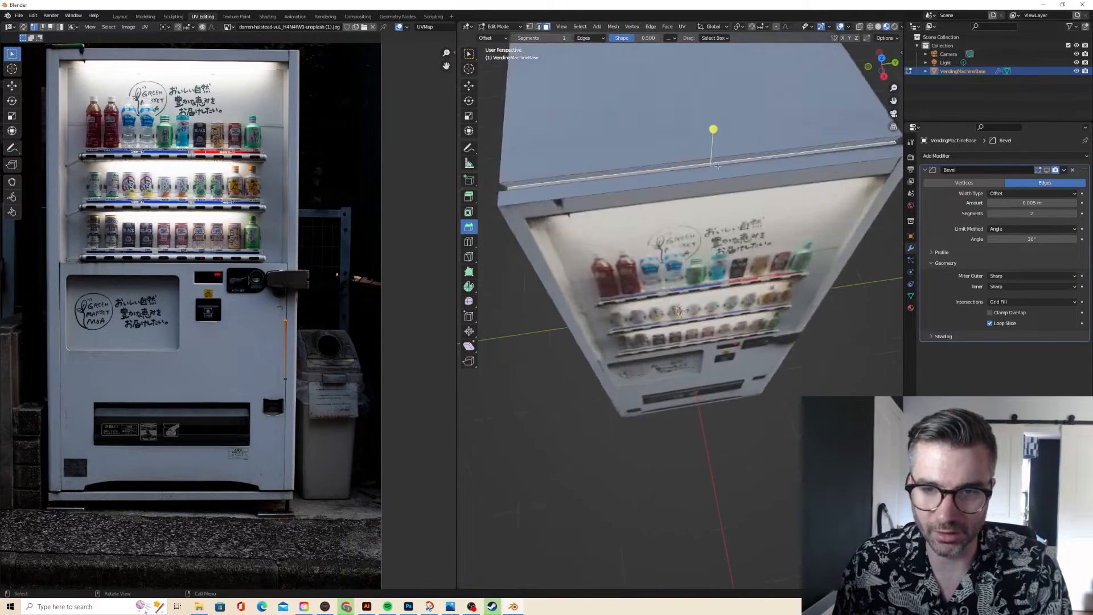
scroll(715, 163, "down", 3)
left_click_drag(266, 318, 321, 388)
scroll(321, 388, "up", 2)
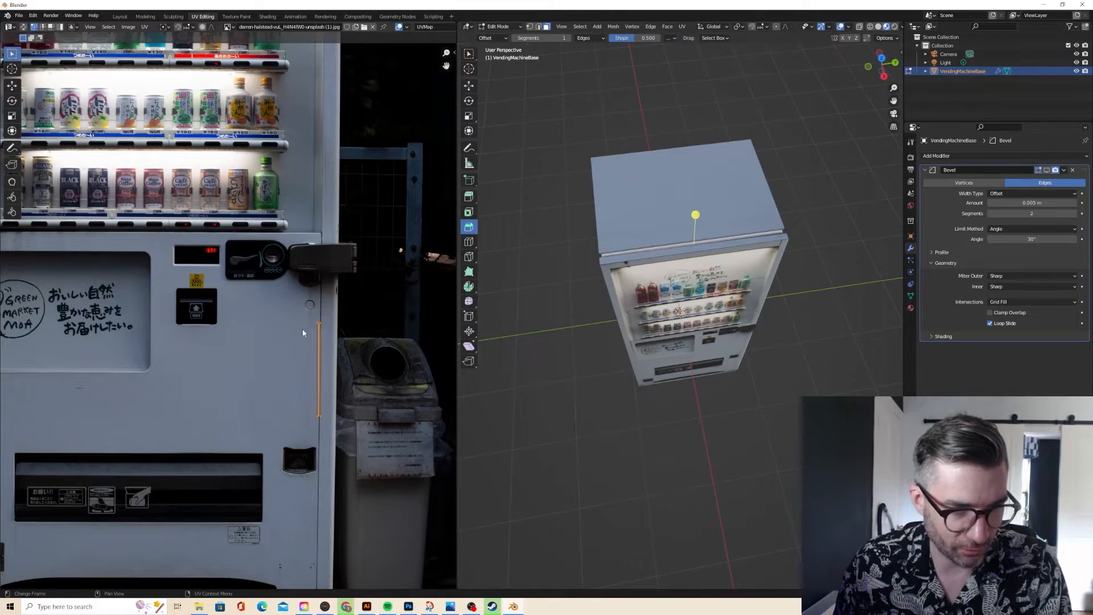
key("g")
left_click(205, 494)
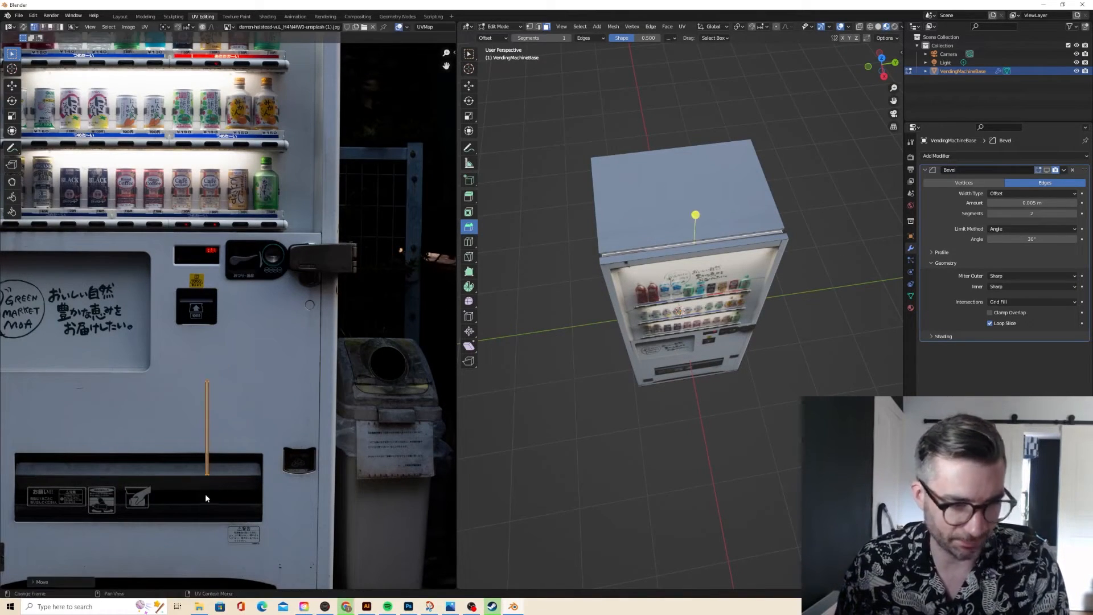
type("r90")
key("Return")
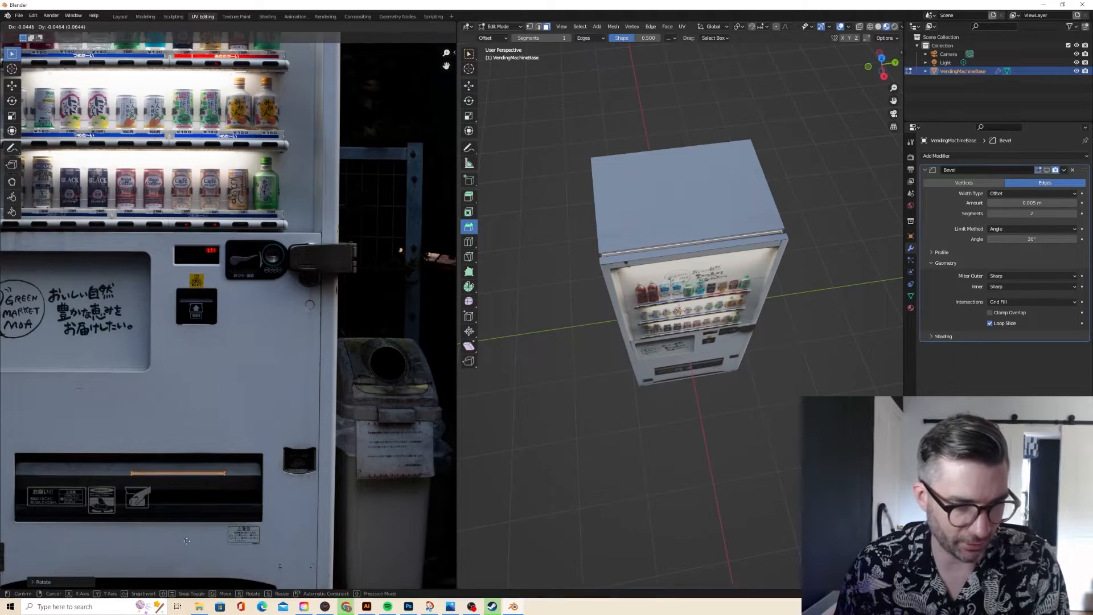
key("Tab")
- Select both walls of the groove on the machine's top and unwrap them with Cube Projection
middle_click_drag(568, 292, 762, 208)
scroll(661, 261, "up", 3)
key("Tab")
left_click(664, 211)
left_click(796, 137)
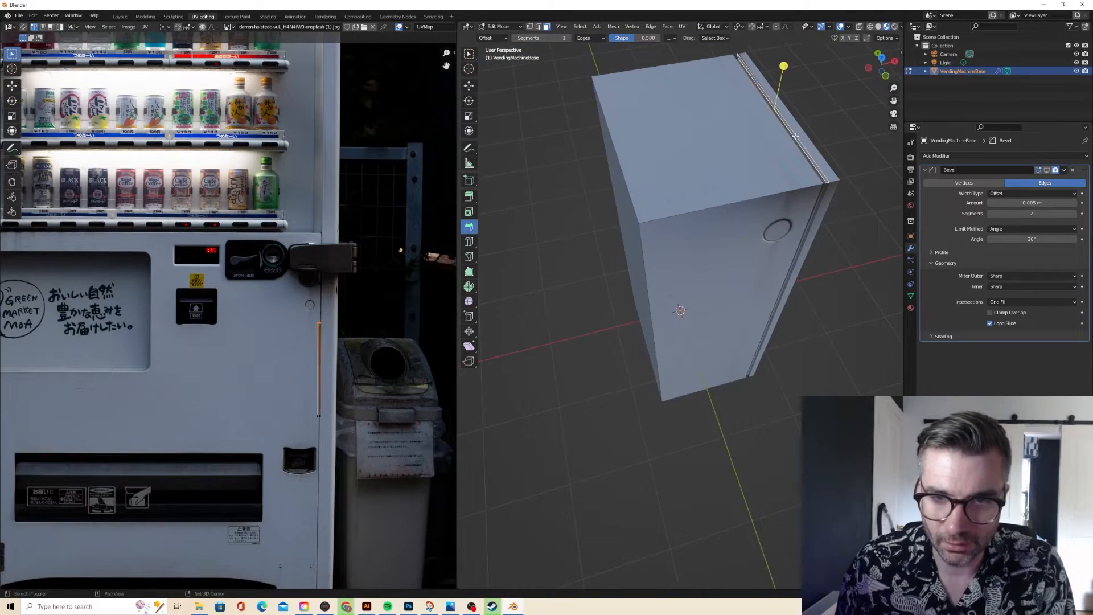
scroll(348, 323, "up", 2)
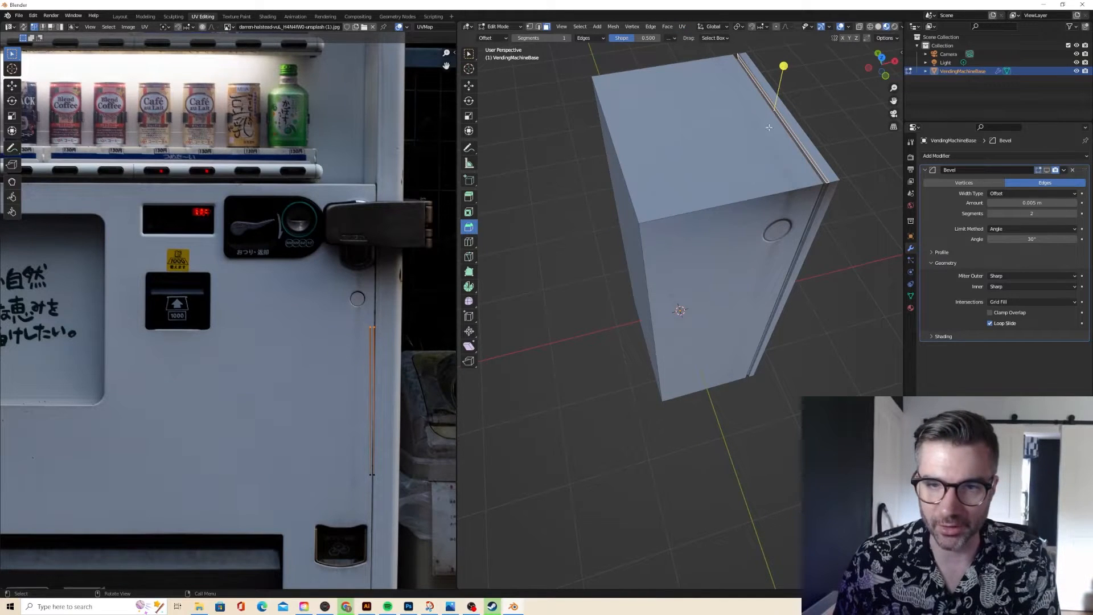
key("u")
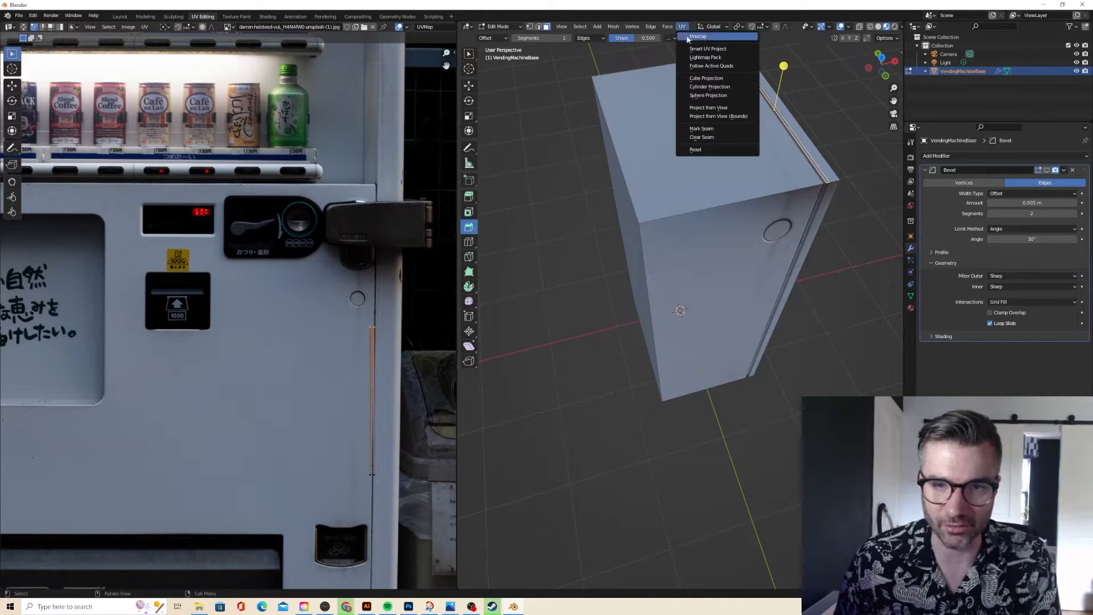
left_click(692, 79)
scroll(391, 244, "down", 6)
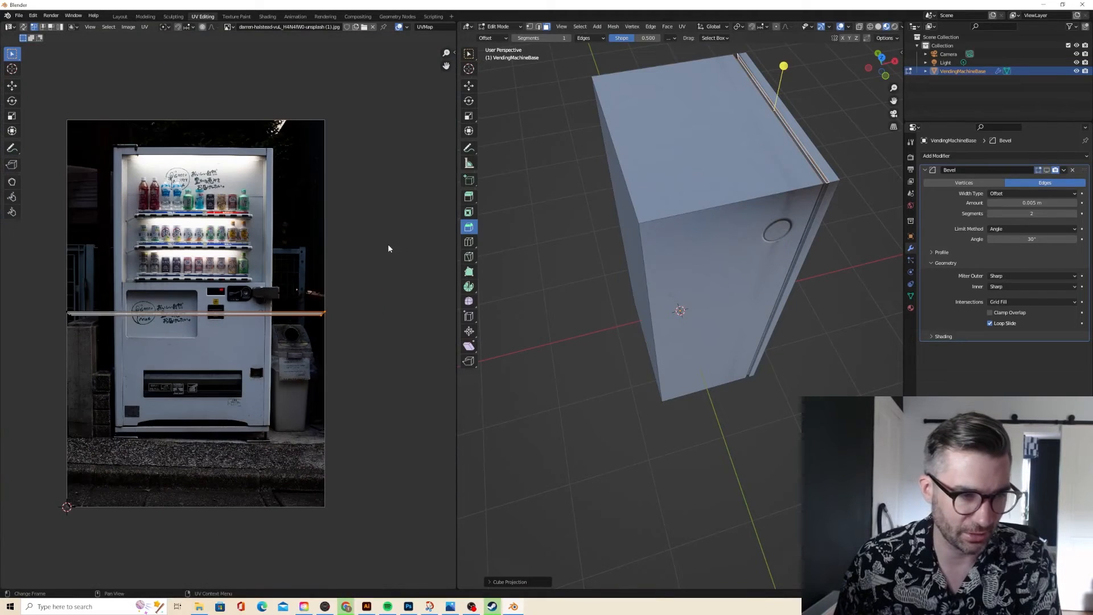
- Separate one of the two top groove wall UV islands from the other by moving it slightly upward
left_click_drag(49, 285, 358, 356)
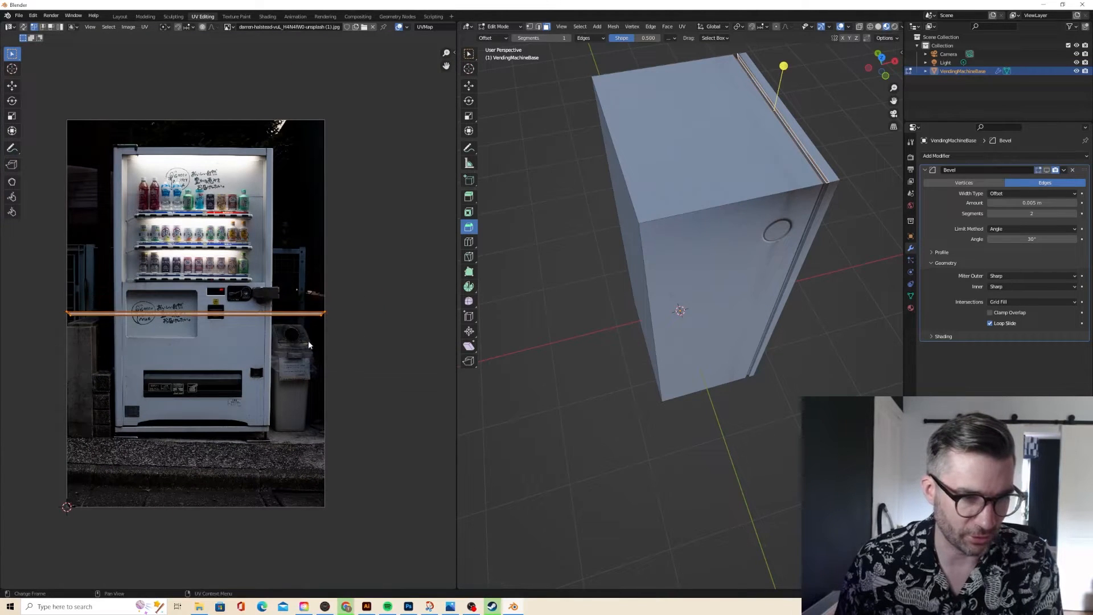
left_click(323, 313)
key("l")
key("g")
key("y")
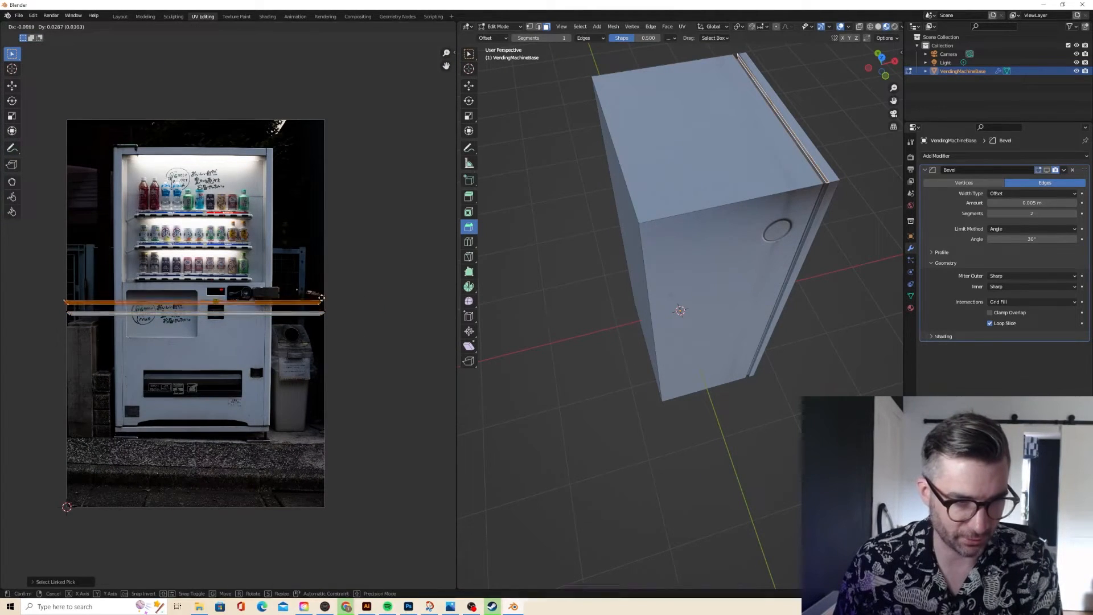
left_click(325, 305)
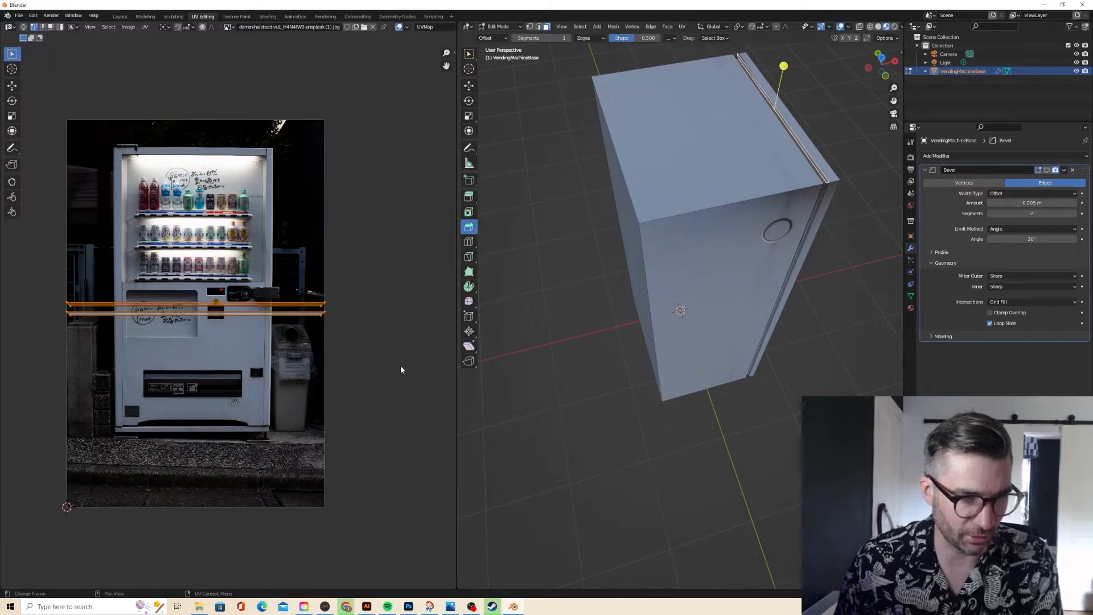
- Shrink both top groove wall UV islands and move them onto the photo's dark dispensing slot
key("s")
left_click(244, 316)
key("g")
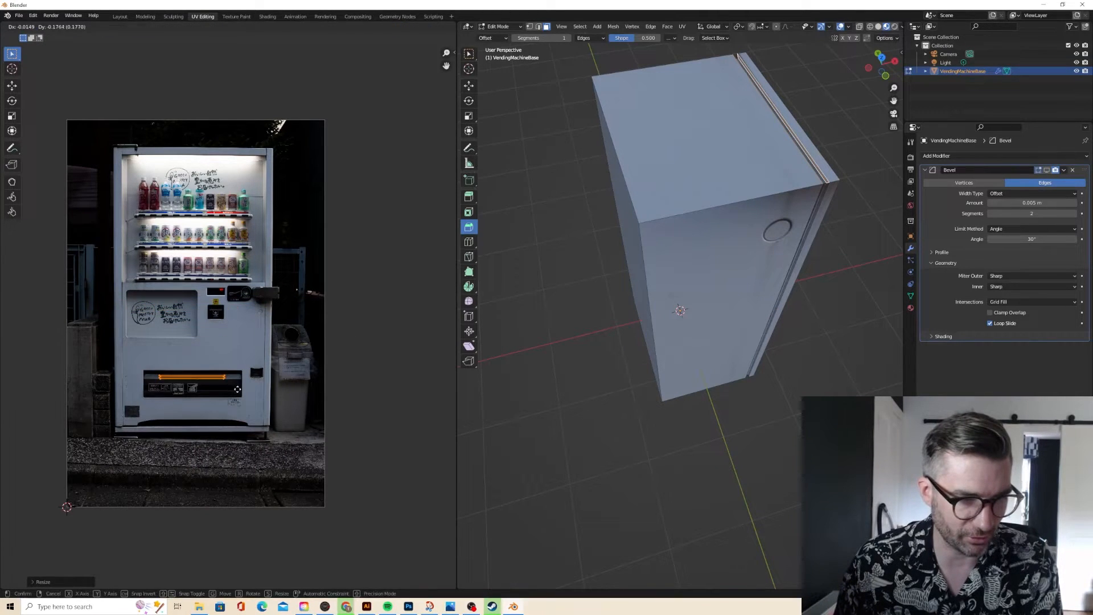
left_click(241, 385)
key("s")
left_click(232, 386)
key("Tab")
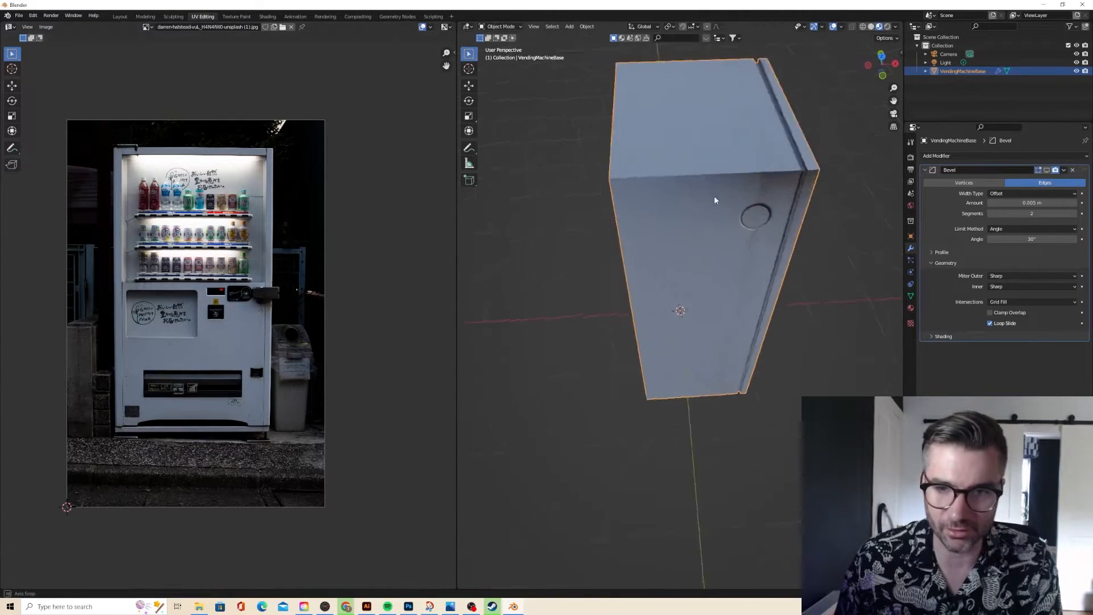
- Select the groove's upright floor face on the machine's side and unwrap it with Cube Projection
middle_click_drag(714, 196, 619, 122)
scroll(672, 183, "up", 5)
scroll(710, 196, "down", 5)
key("Tab")
left_click(727, 169)
left_click(727, 169, "shift")
left_click(616, 122)
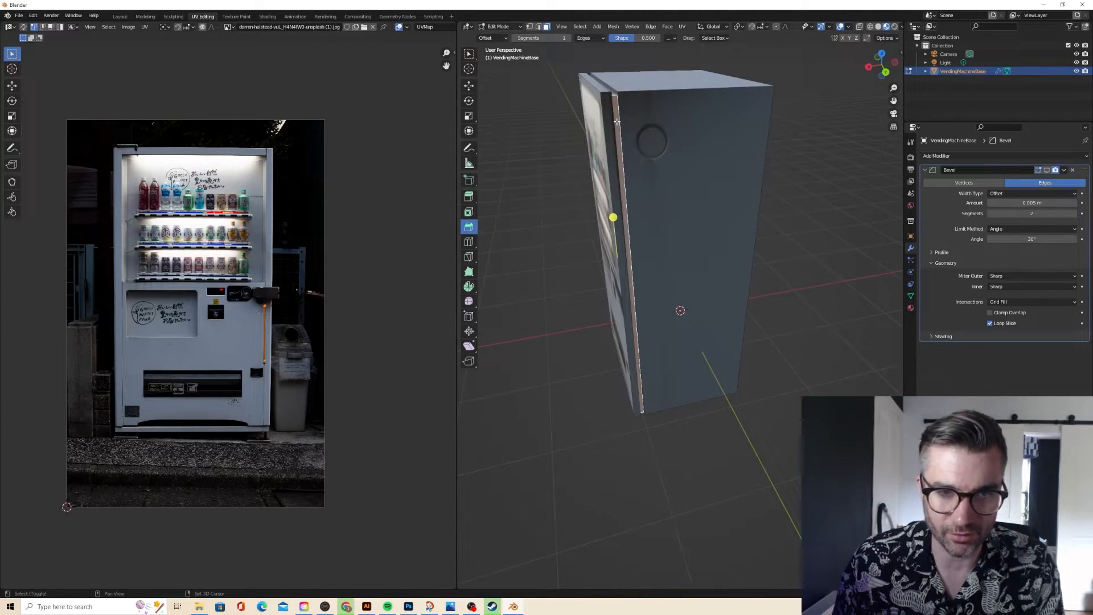
left_click(682, 26)
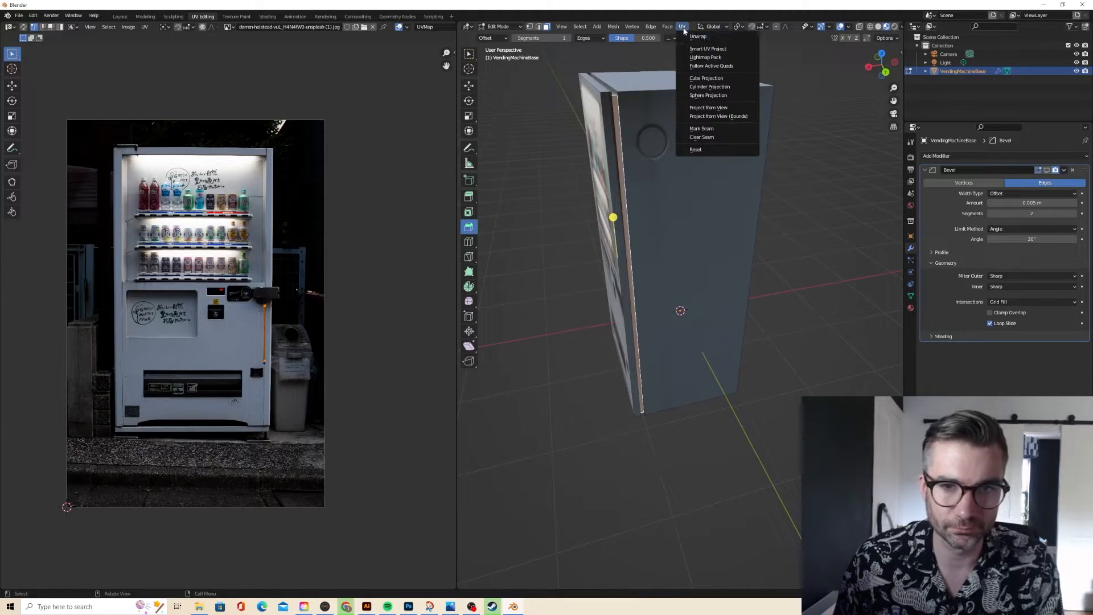
left_click(696, 67)
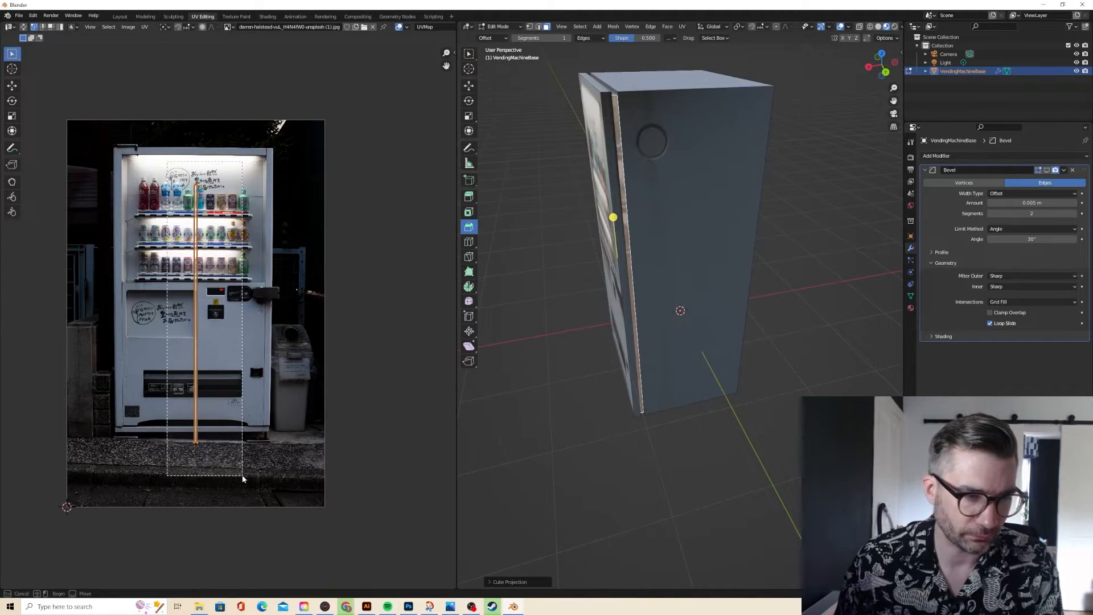
- Shrink the side groove floor's UV island, rotate it 90 degrees and move it onto the photo's dark dispensing slot
key("s")
left_click(193, 344)
key("g")
left_click(214, 401)
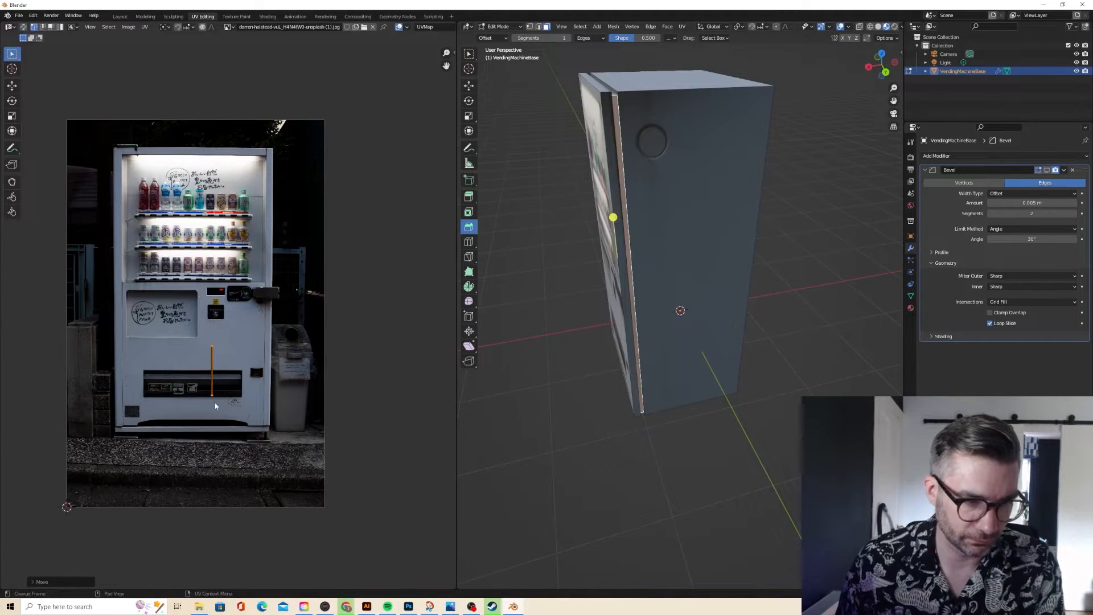
type("r90")
key("Return")
key("g")
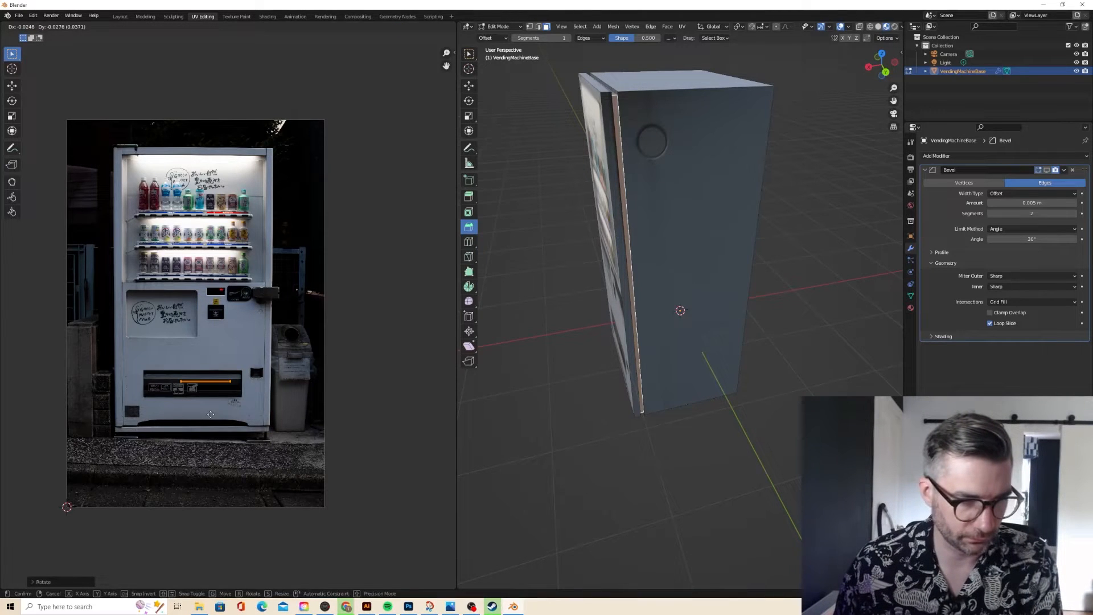
left_click(210, 414)
key("Tab")
- Move the UV island of the top groove's rear wall up onto the pale panel above the photo's dispensing slot
middle_click_drag(612, 217, 629, 198)
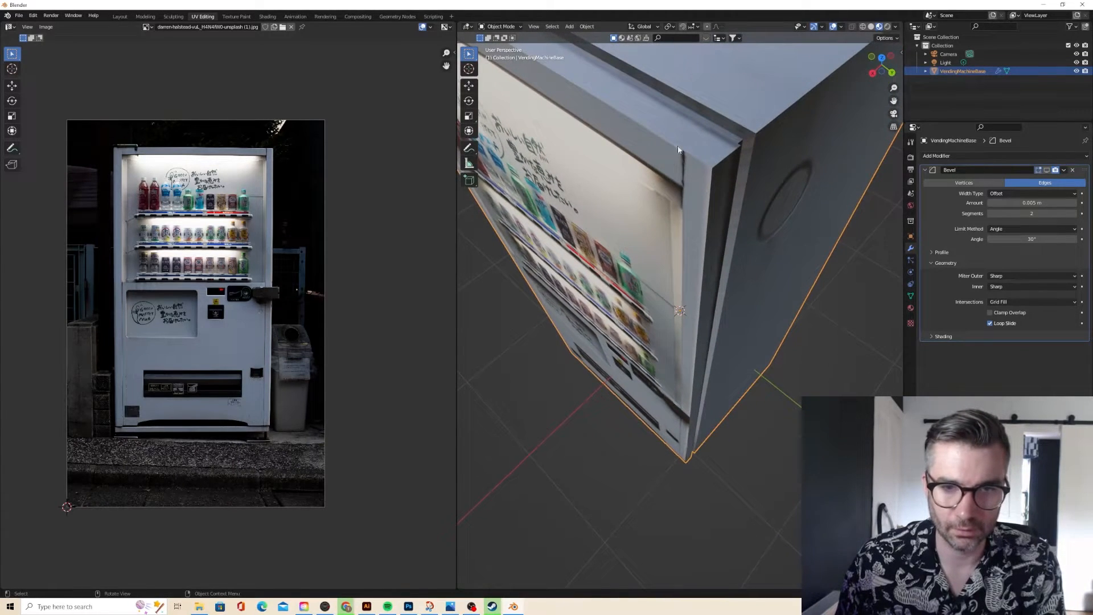
key("Tab")
left_click(744, 161)
left_click(728, 130)
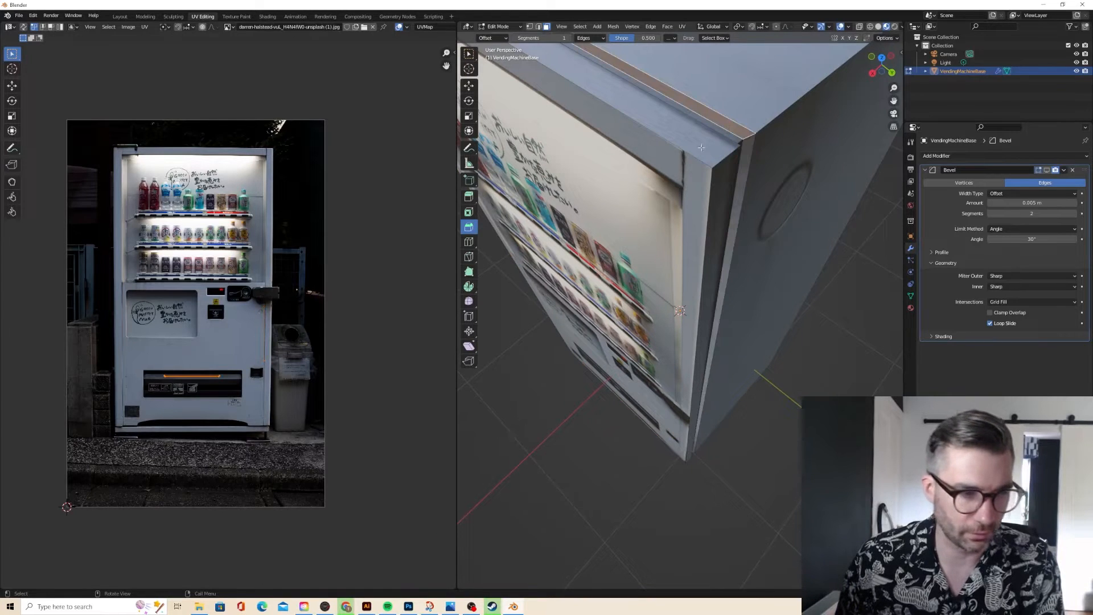
left_click_drag(138, 357, 232, 402)
key("g")
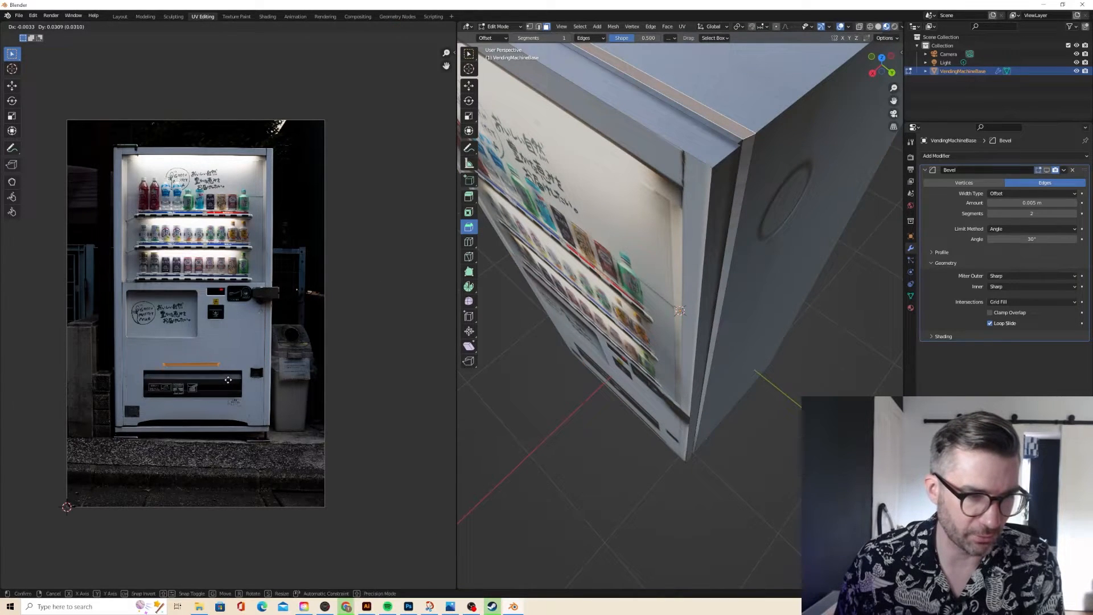
left_click(228, 379)
- Select both upright walls of the groove on the machine's side and unwrap them with Cube Projection
left_click(743, 152)
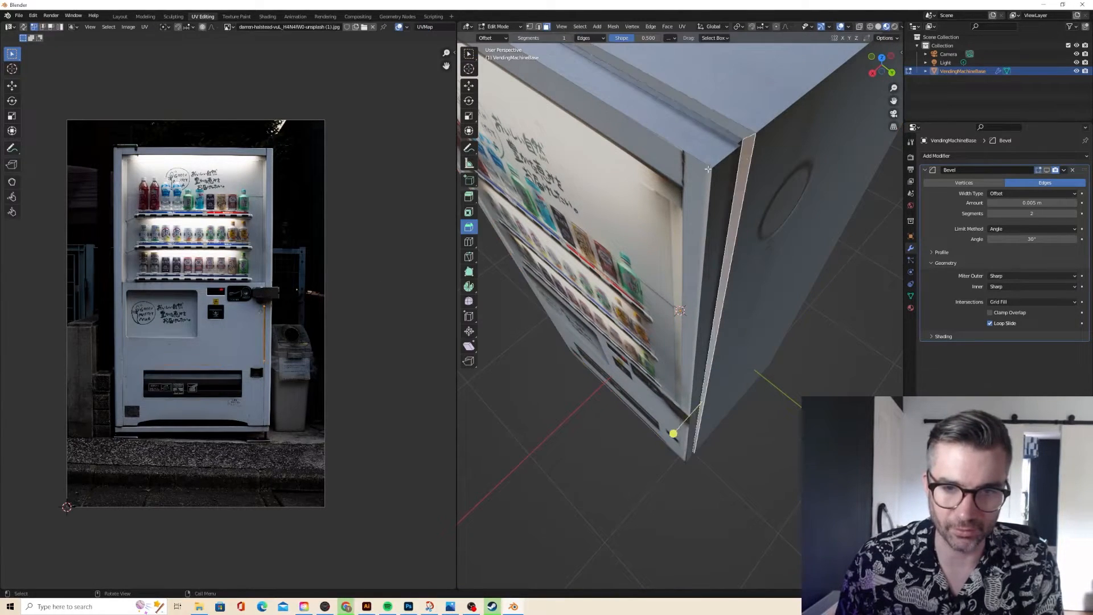
middle_click_drag(743, 152, 544, 141)
left_click(543, 139)
scroll(543, 140, "up", 2)
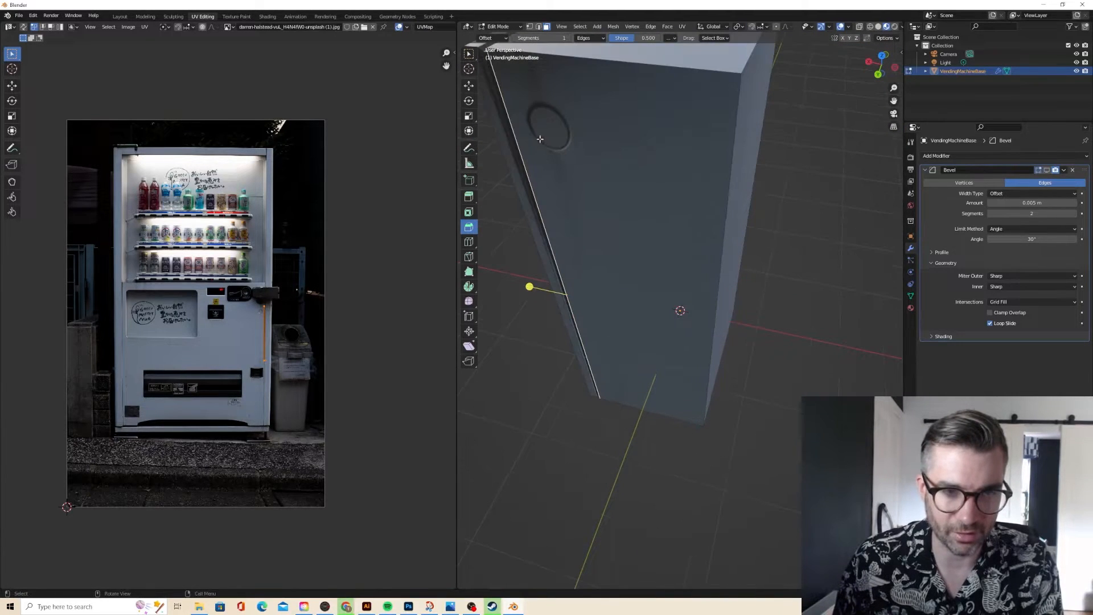
middle_click_drag(498, 102, 803, 88)
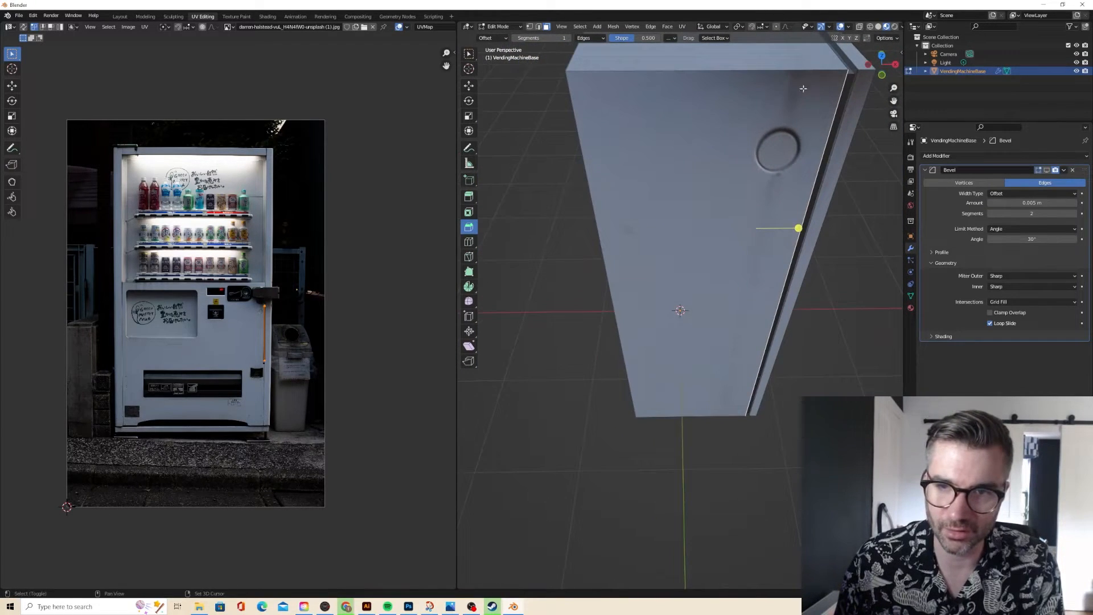
left_click(852, 81, "shift")
left_click(682, 26)
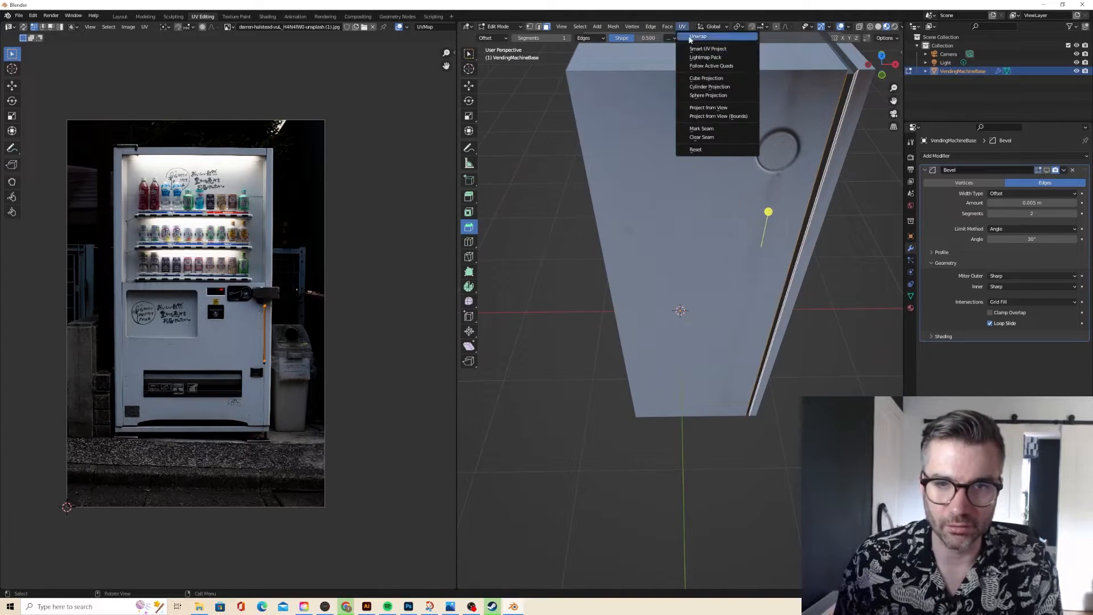
left_click(704, 79)
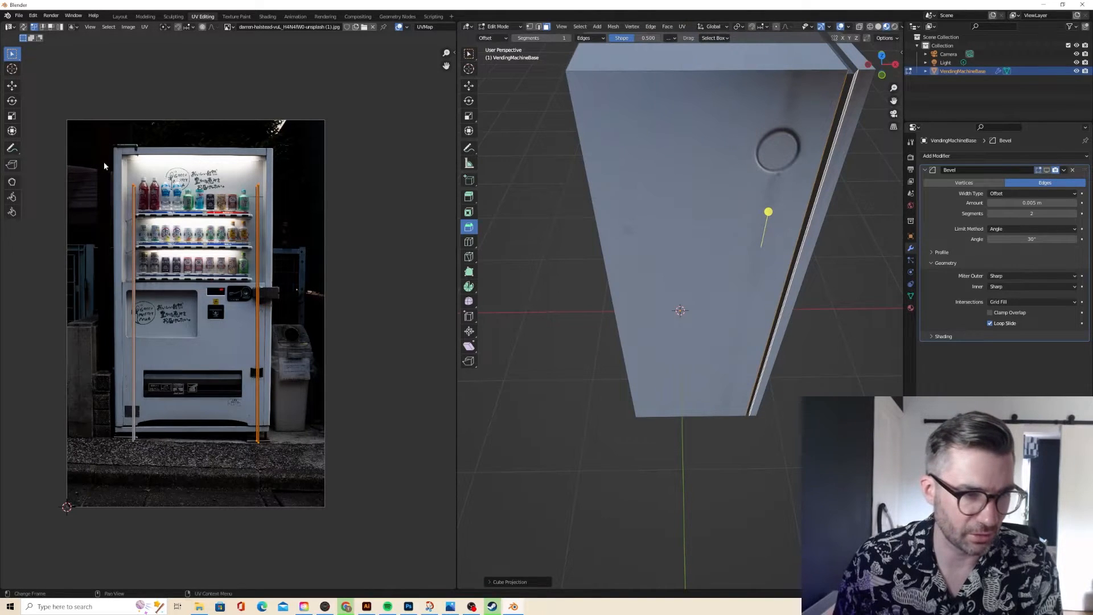
- Select both side-groove wall UV islands, rotate them 90 degrees and shrink them to about the width of the photo's dispensing slot
left_click_drag(104, 161, 289, 507)
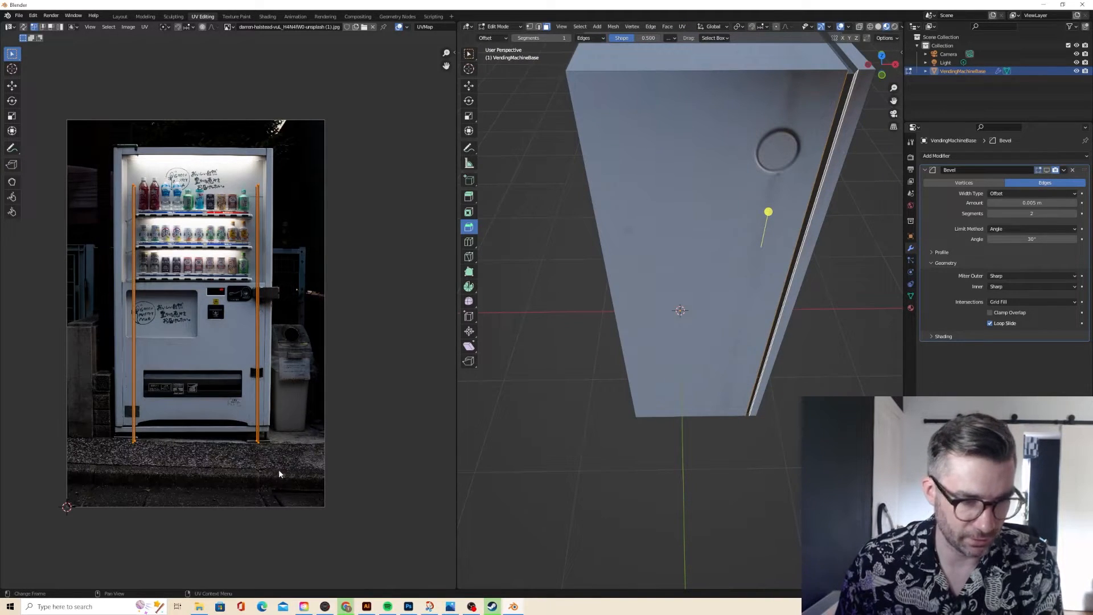
type("r90")
key("Return")
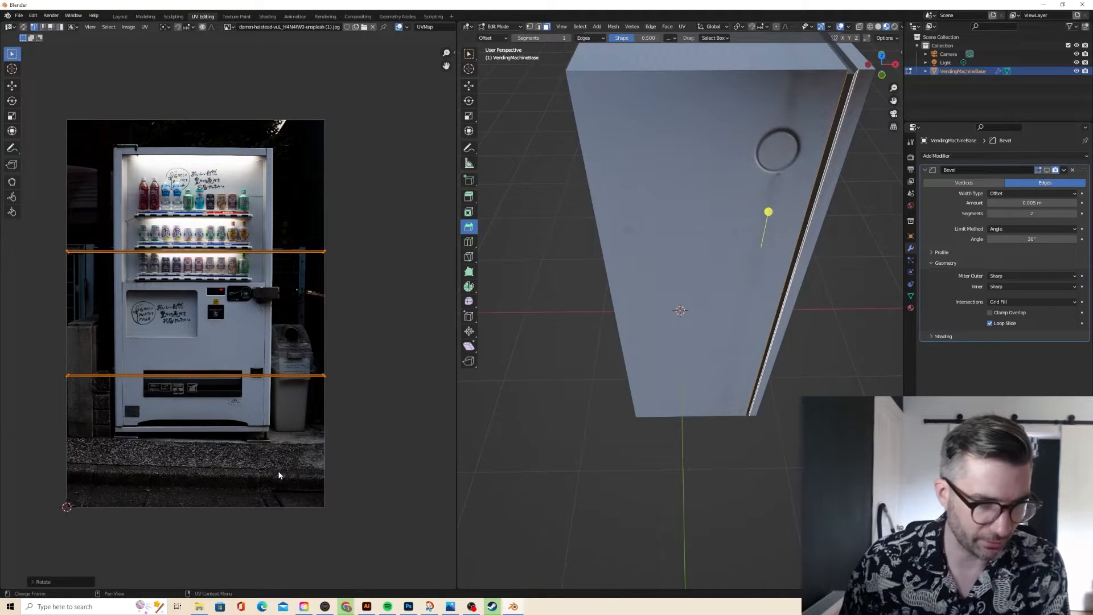
key("s")
left_click(212, 343)
- Move the groove wall UV islands onto the pale panel above the photo's dispensing slot, bringing the upper island down beside the lower one
key("g")
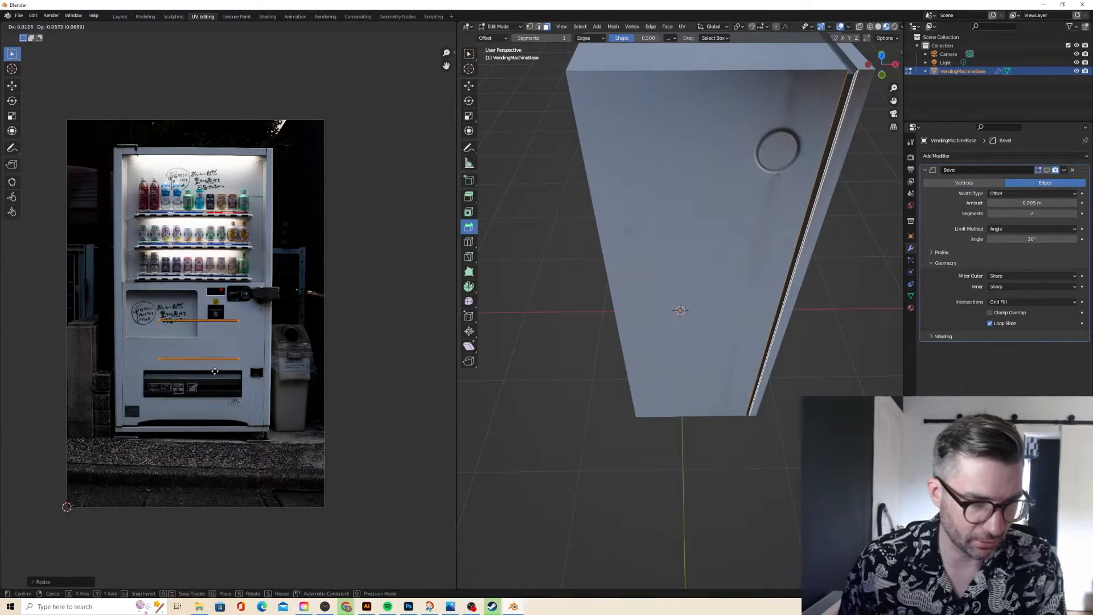
left_click(158, 307)
left_click(242, 330)
key("g")
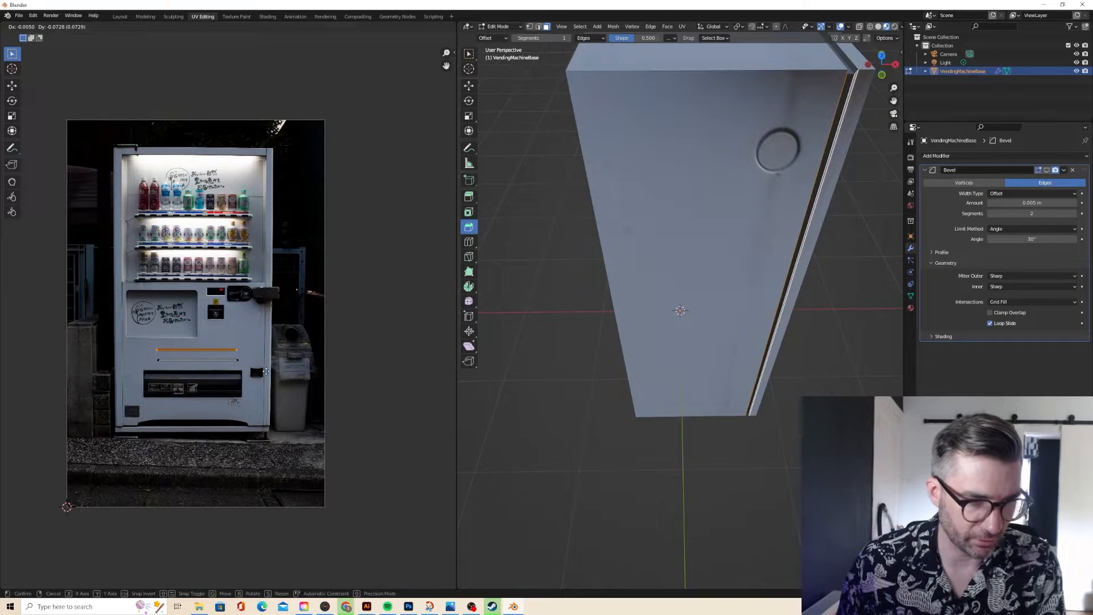
left_click(267, 374)
- Examine the textured grooves along the machine's top and side in Object Mode
key("Tab")
middle_click_drag(674, 224, 677, 273)
scroll(611, 214, "down", 3)
scroll(640, 190, "up", 4)
scroll(640, 190, "down", 1)
scroll(627, 213, "up", 3)
key("Tab")
scroll(677, 272, "up", 2)
- In the right orthographic view, add horizontal loop cuts along the top and bottom edges of the front's recessed sign panel
left_click(896, 62)
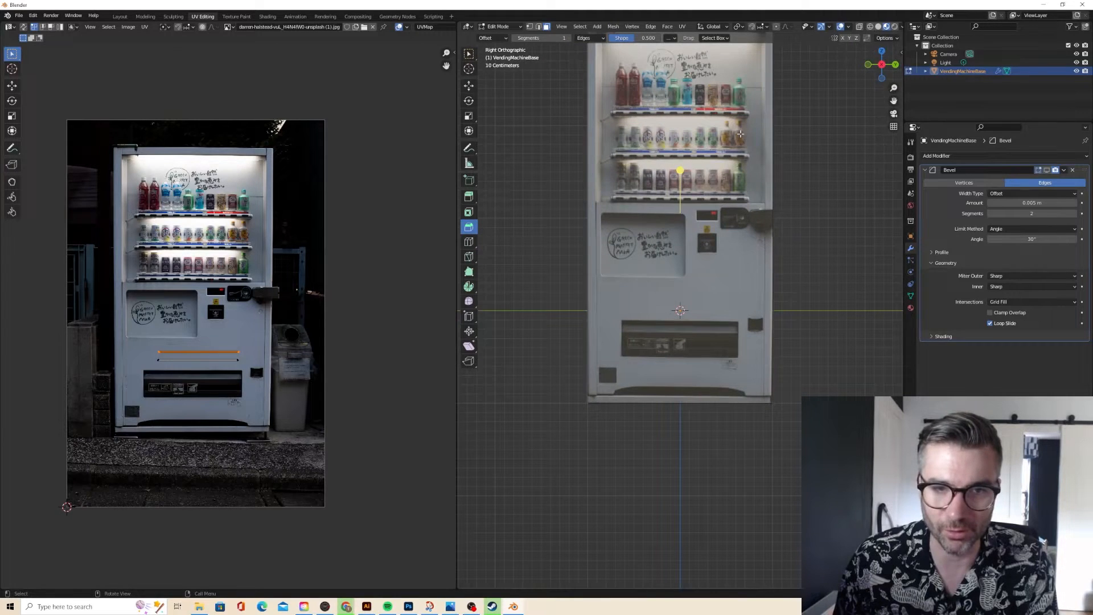
left_click_drag(895, 101, 873, 176)
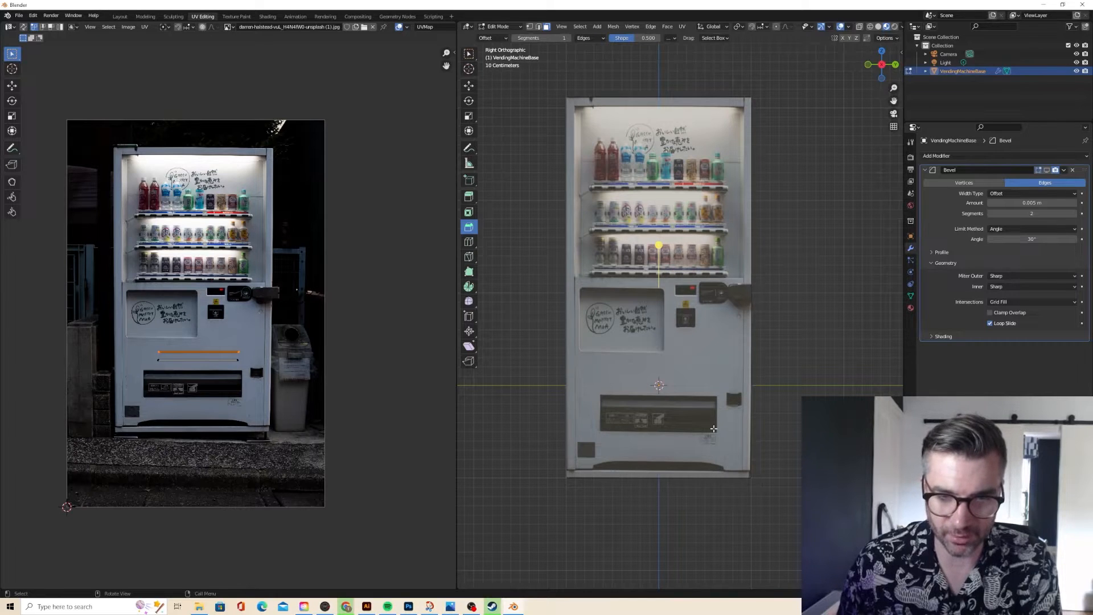
left_click(570, 288)
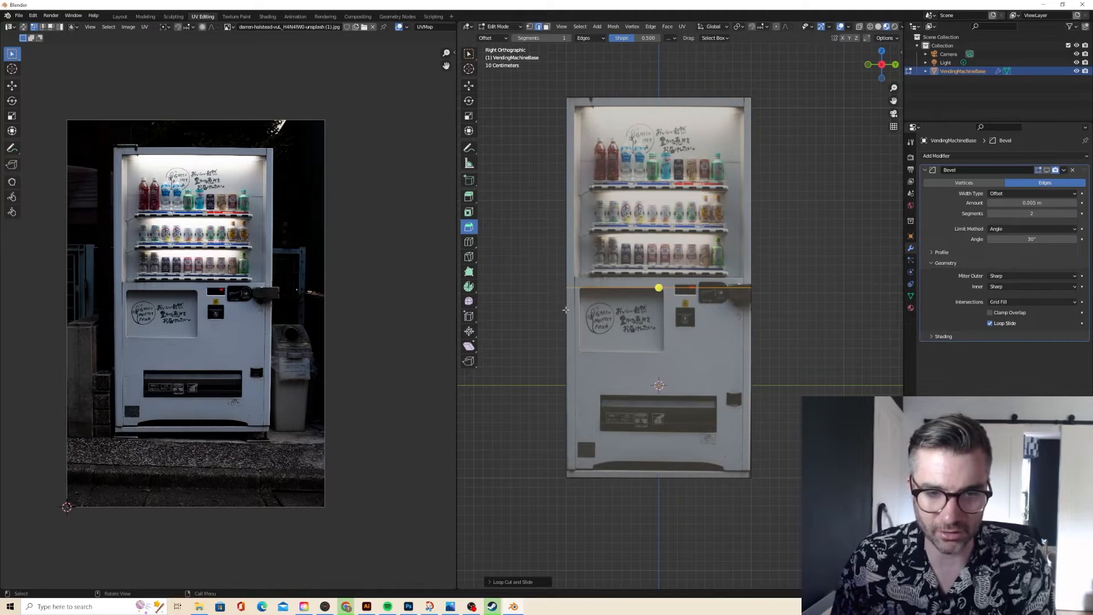
left_click_drag(572, 382, 572, 294)
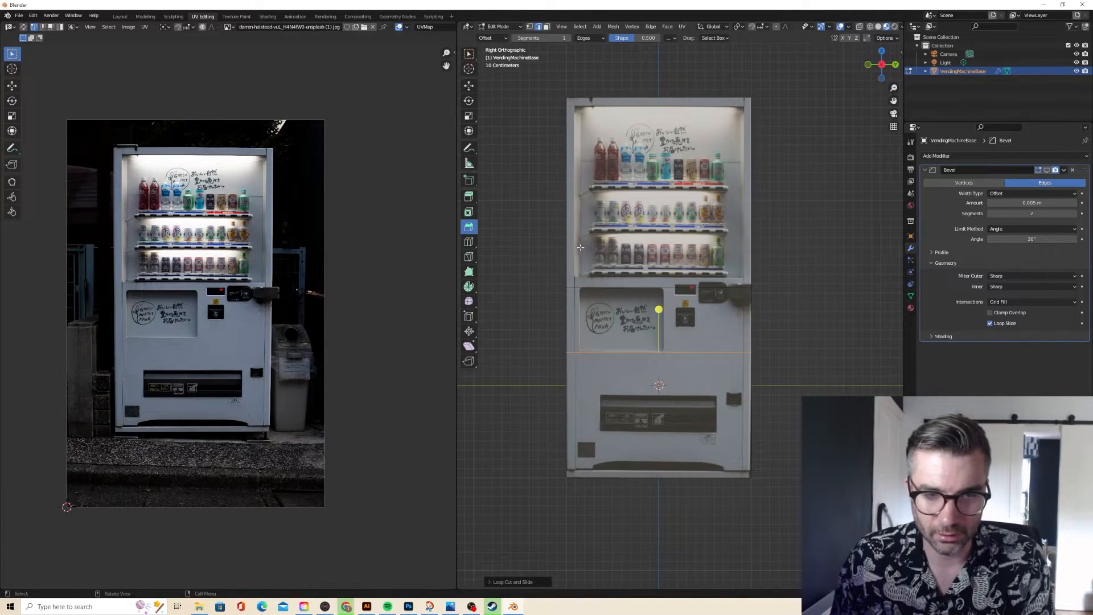
- Add vertical loop cuts along the left and right edges of the display window
key("ctrl+r")
left_click_drag(572, 97, 507, 100)
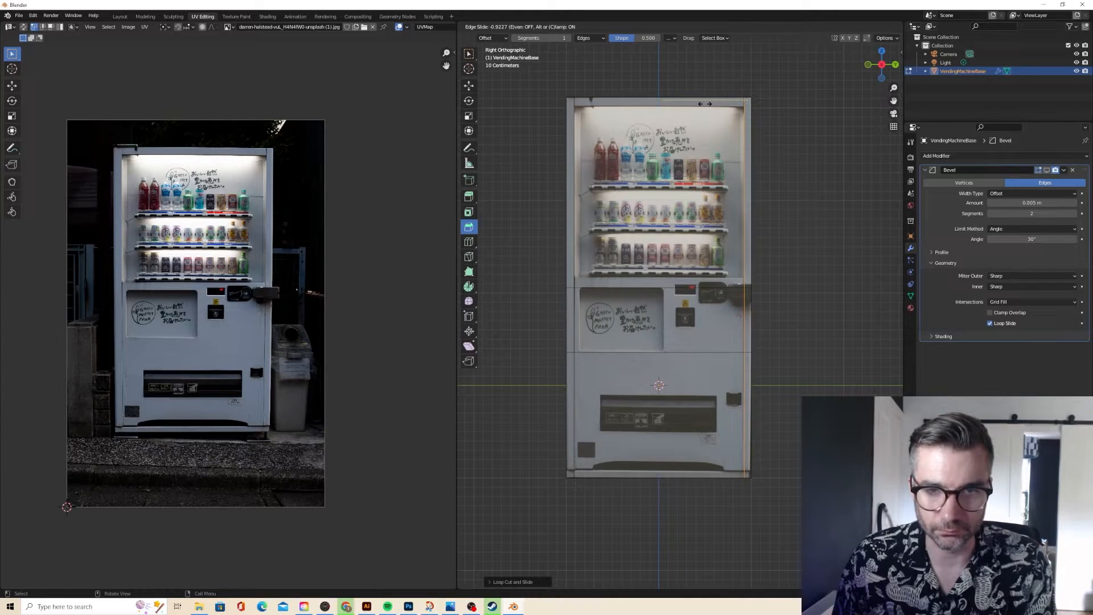
left_click(705, 103)
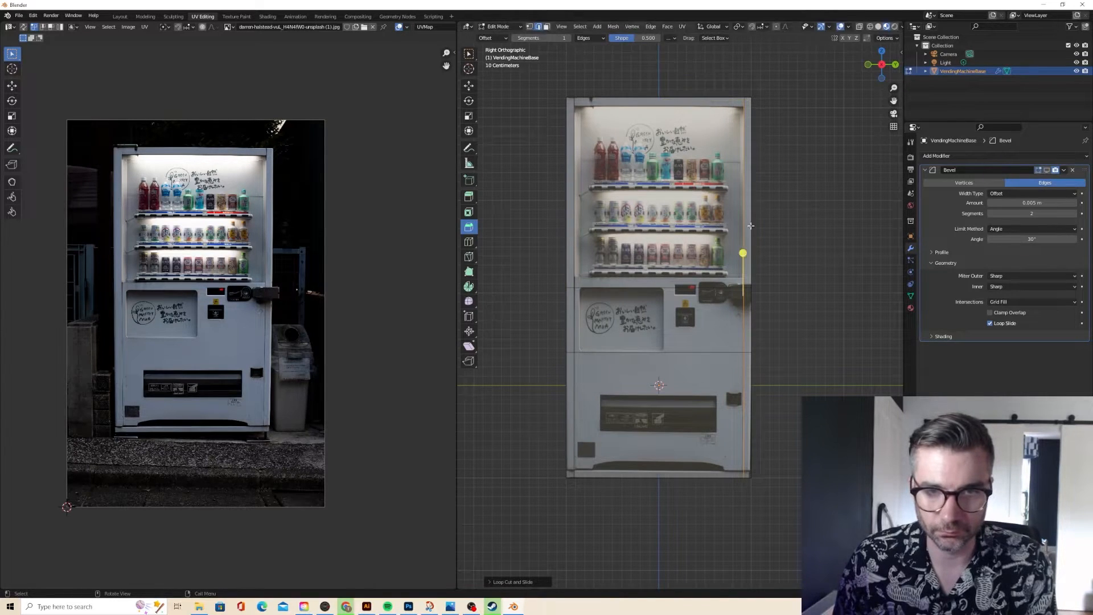
- Add horizontal loop cuts along the bottom and top edges of the display window
key("ctrl+r")
left_click(752, 263)
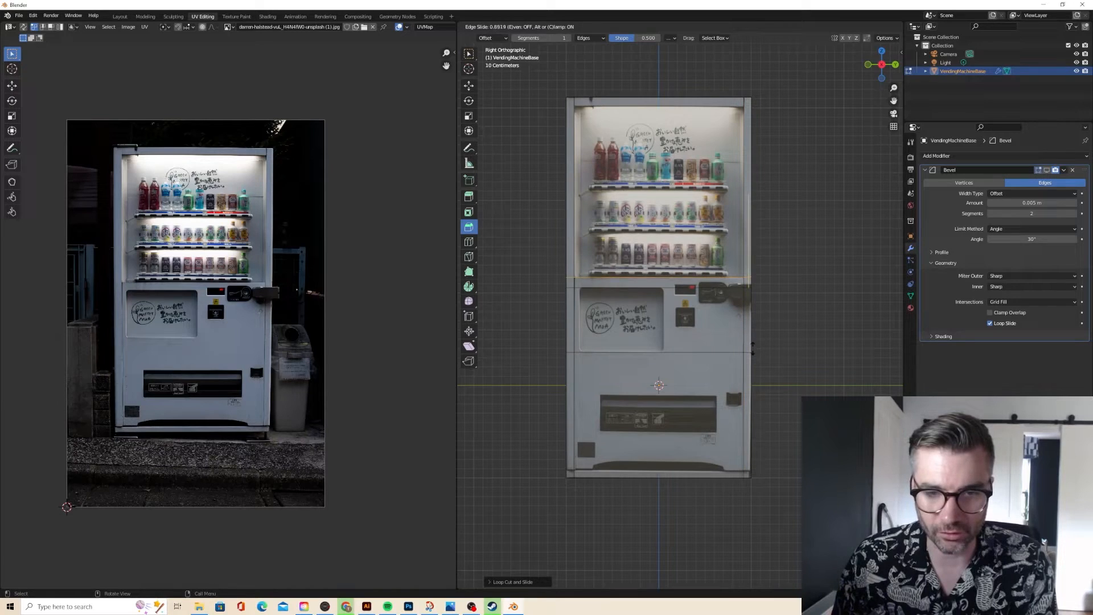
left_click(753, 350)
left_click_drag(752, 188, 746, 65)
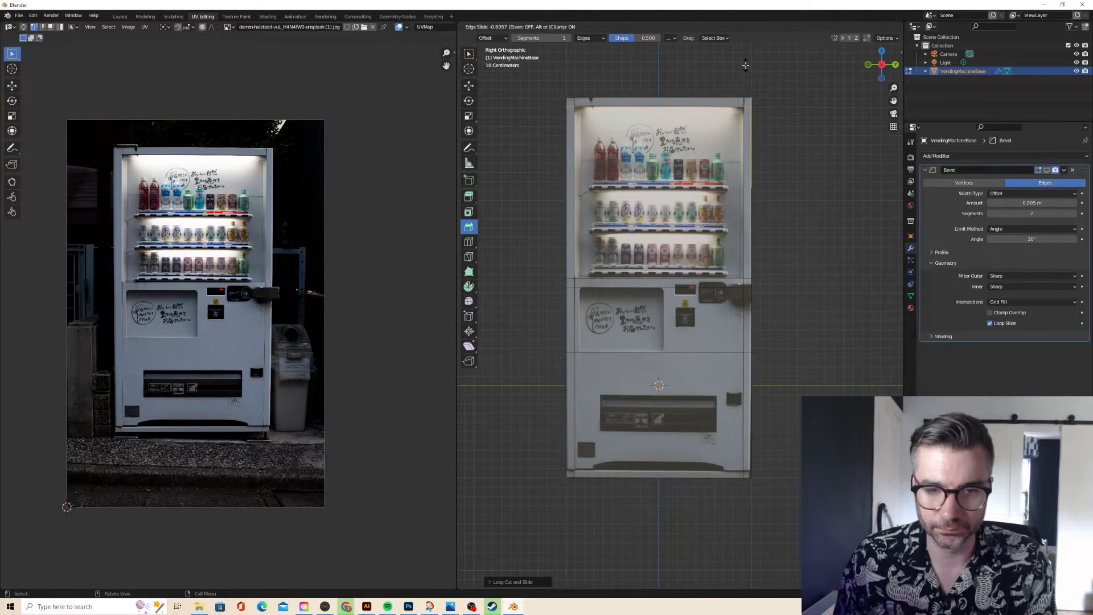
left_click(746, 65)
- Add a vertical loop cut at the sign panel's right edge and horizontal loop cuts along the dispensing slot's top and bottom edges
key("ctrl+r")
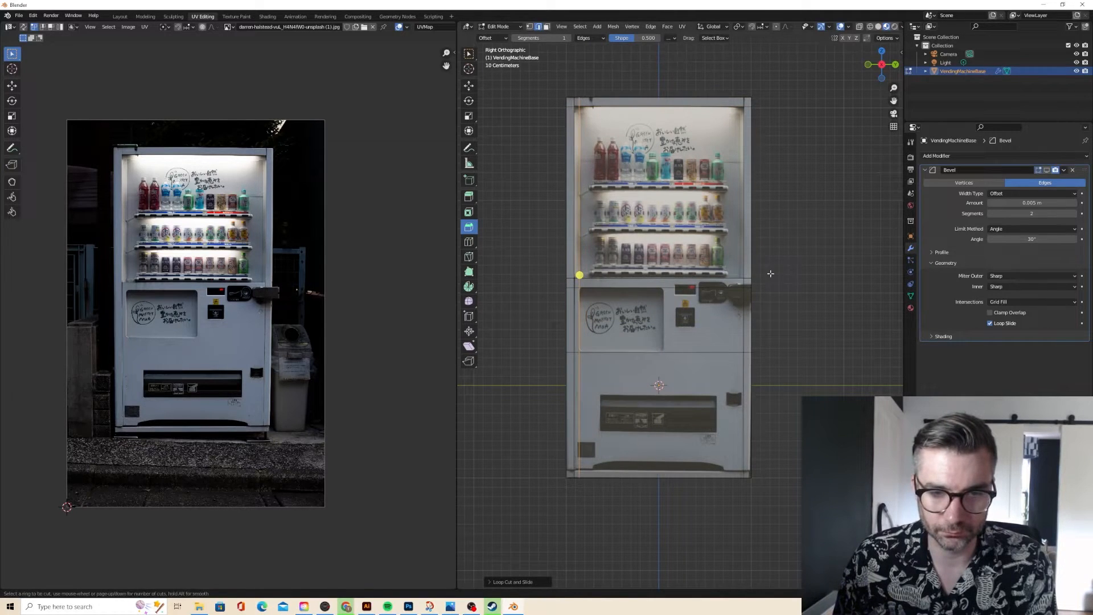
left_click(683, 287)
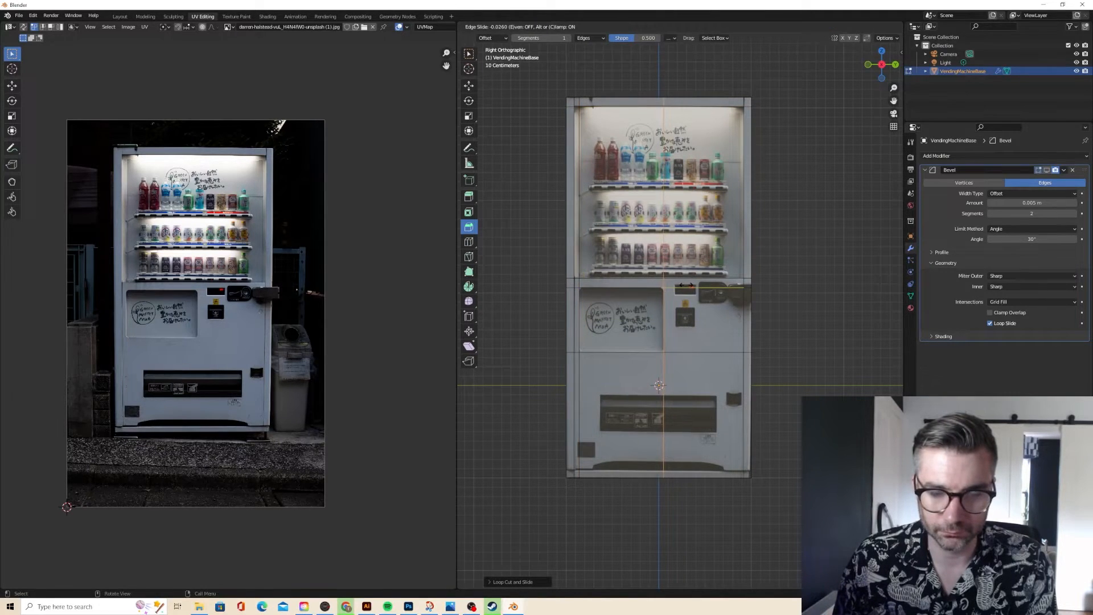
left_click(683, 287)
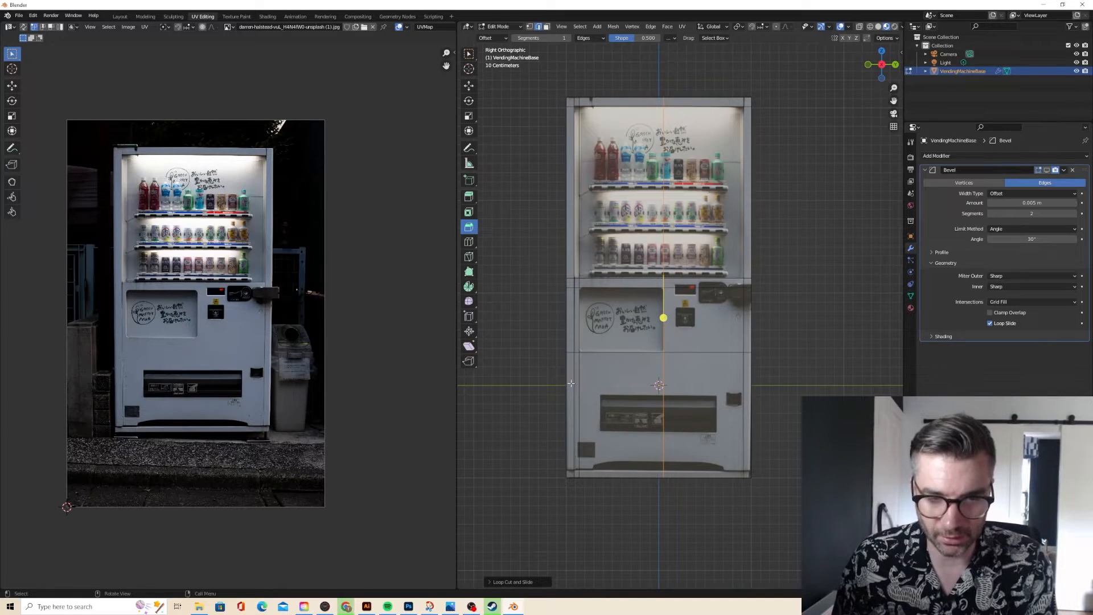
left_click_drag(568, 380, 572, 419)
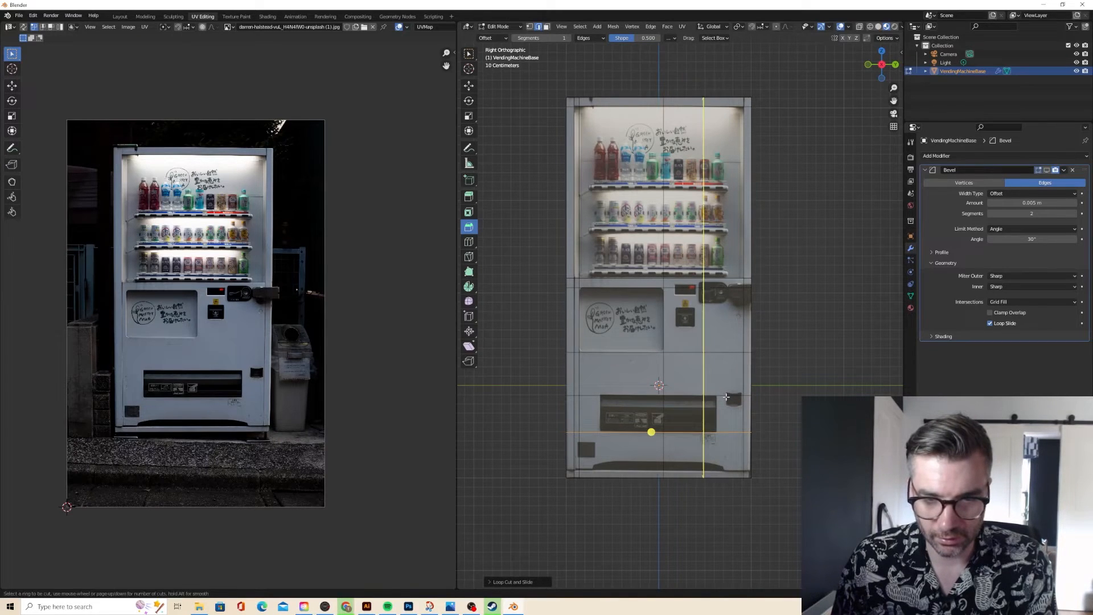
- Add a vertical loop cut left of the small dark coin-return square and slide the short edge above it to the square's top
left_click_drag(723, 397, 749, 399)
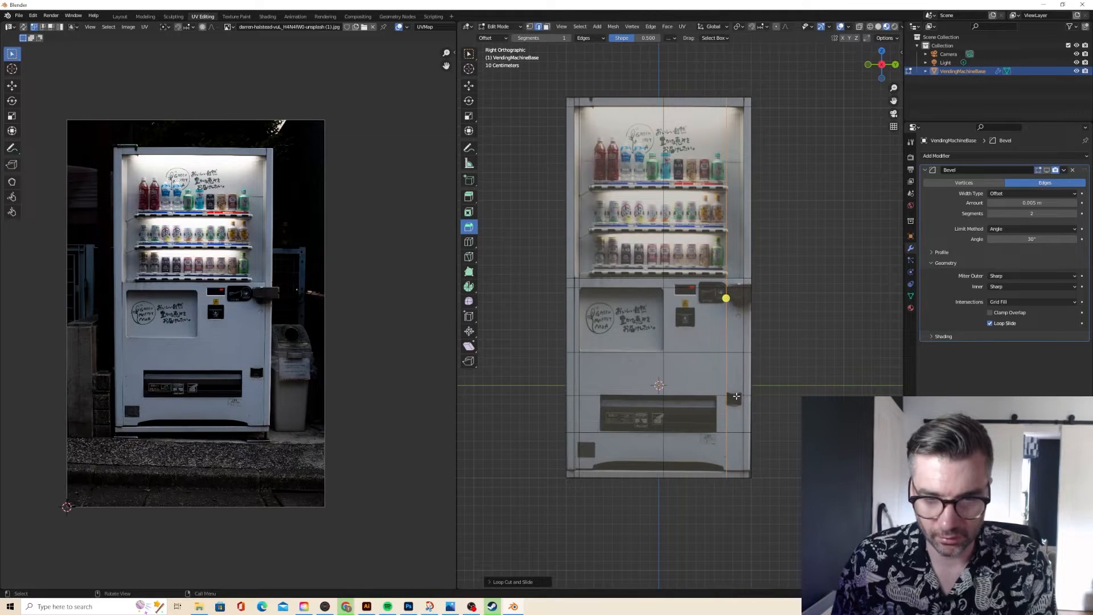
left_click(734, 397)
key("g")
key("g")
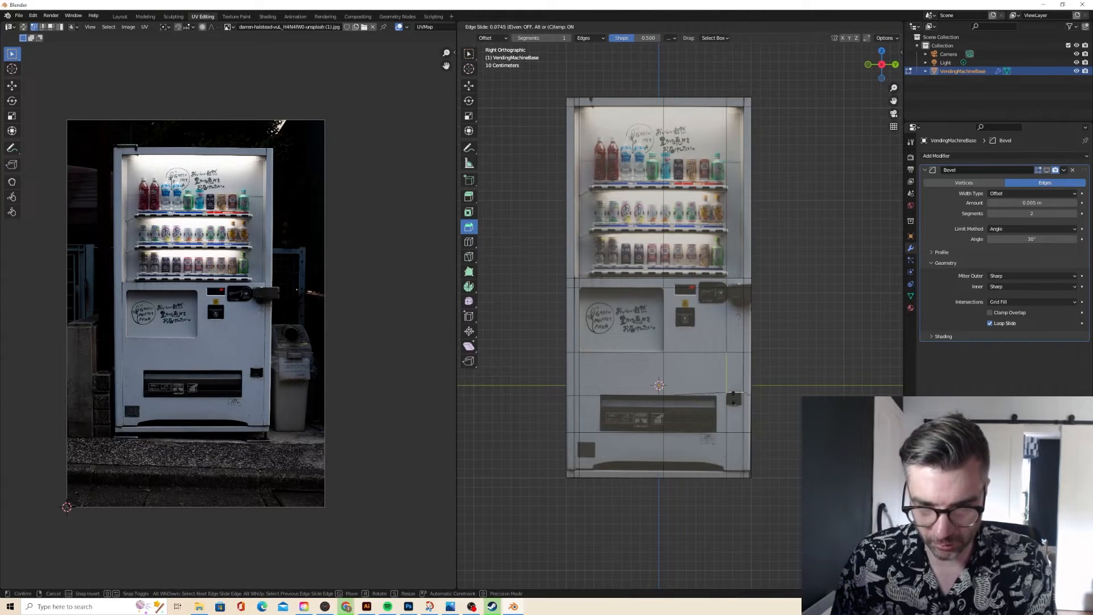
left_click(734, 396)
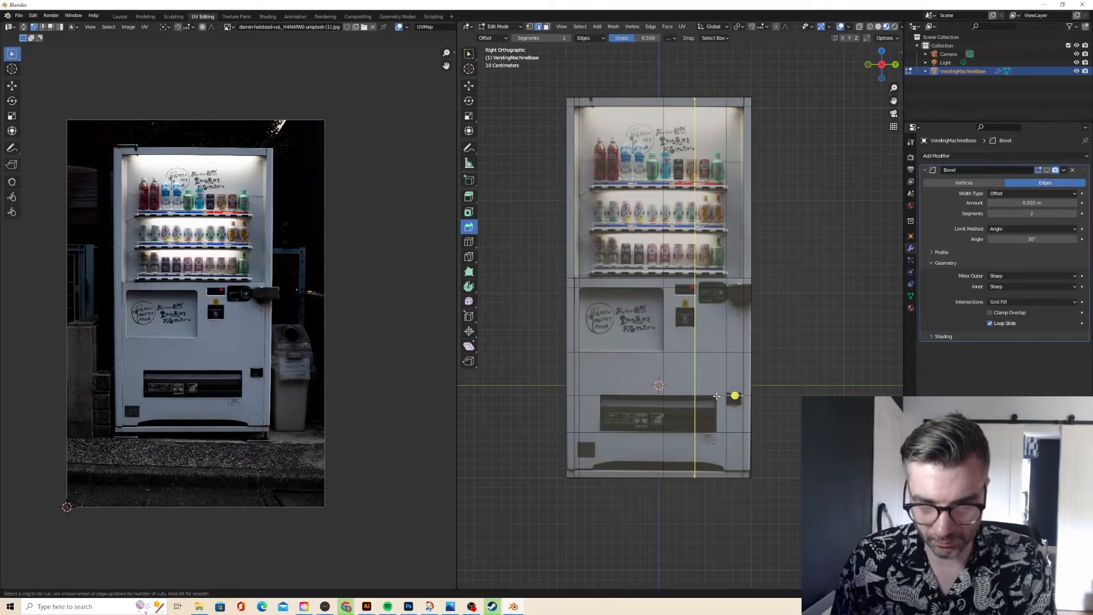
- Add vertical loop cuts at both sides of the dispensing slot and a horizontal loop cut along the coin-return square's bottom edge
left_click_drag(716, 396, 738, 397)
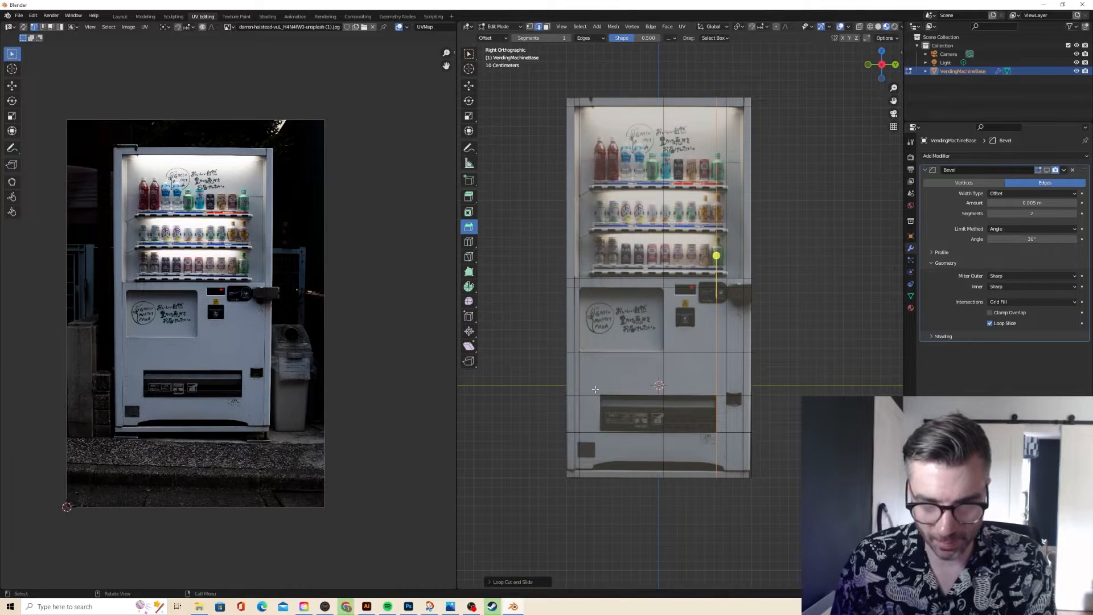
left_click_drag(595, 389, 582, 388)
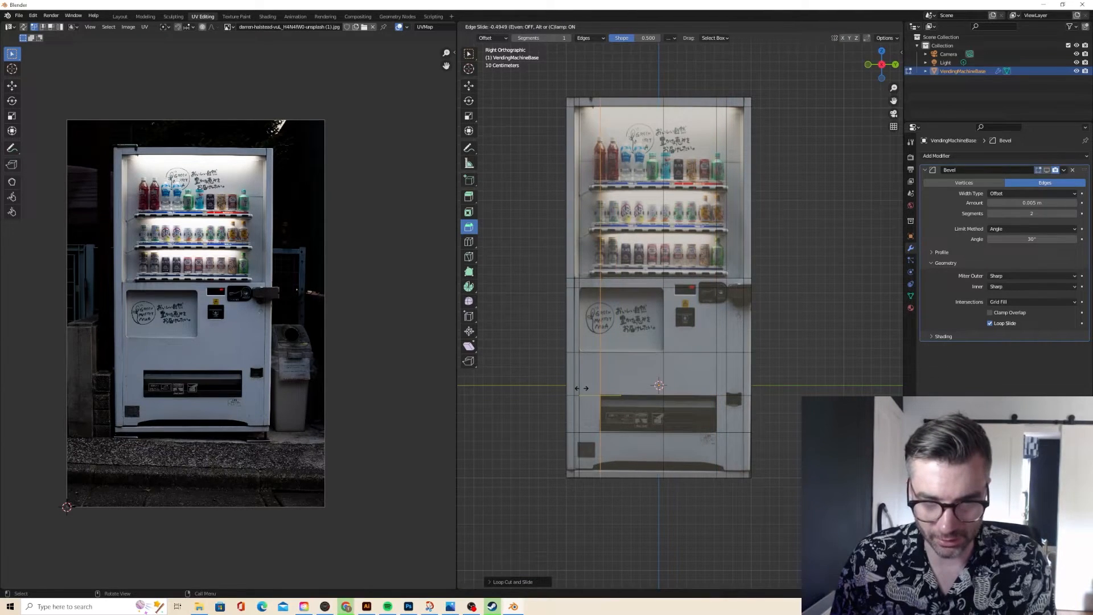
left_click_drag(741, 395, 725, 412)
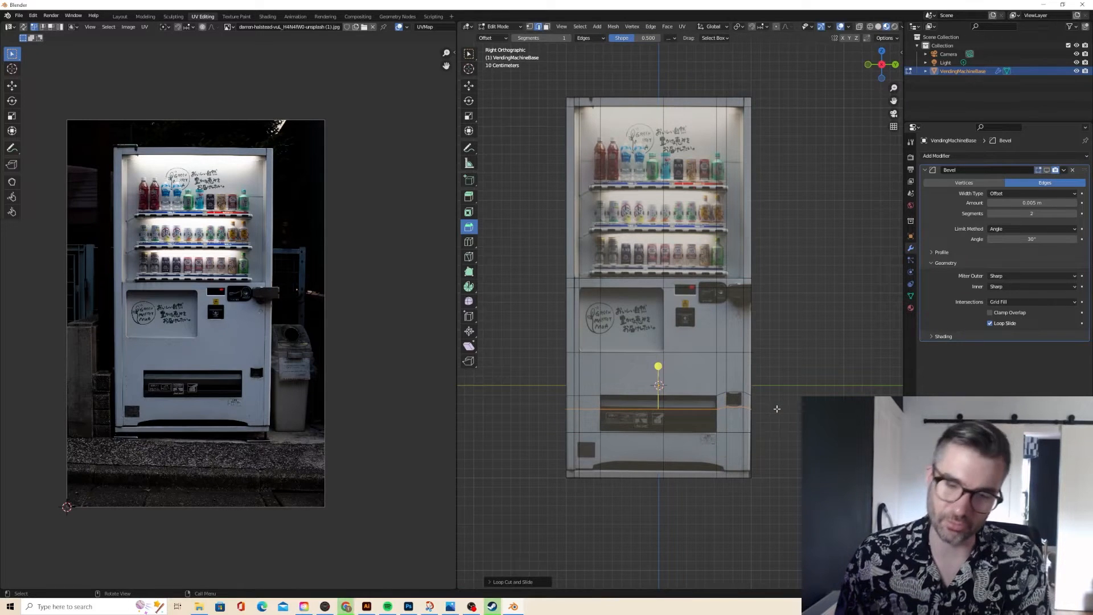
- Select the two faces covering the recessed sign panel on the machine's front
middle_click_drag(720, 362, 740, 341)
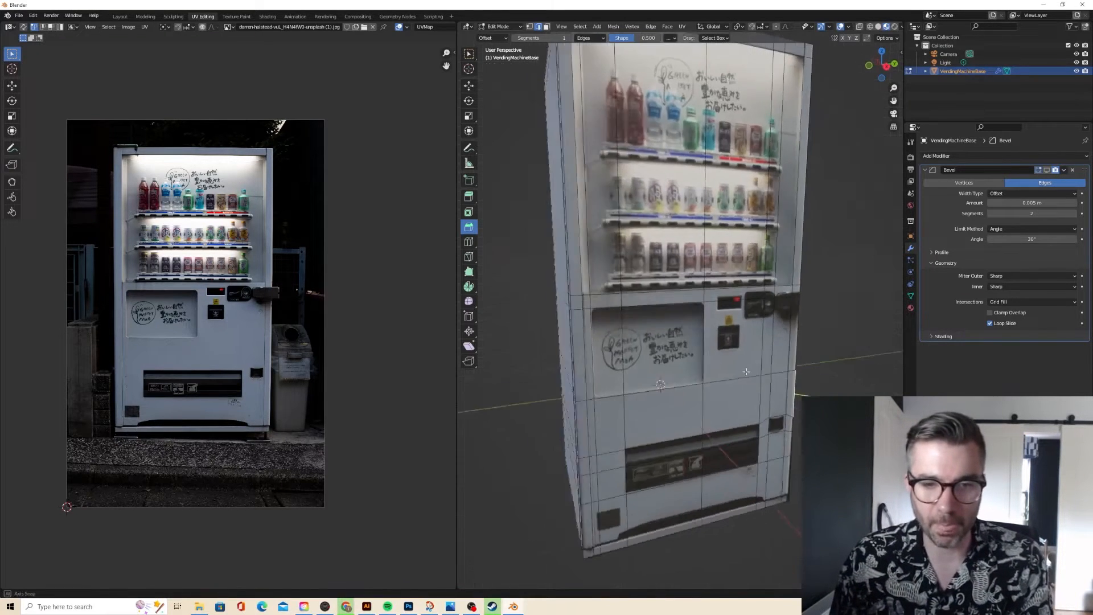
scroll(745, 330, "down", 4)
key("Tab")
key("Tab")
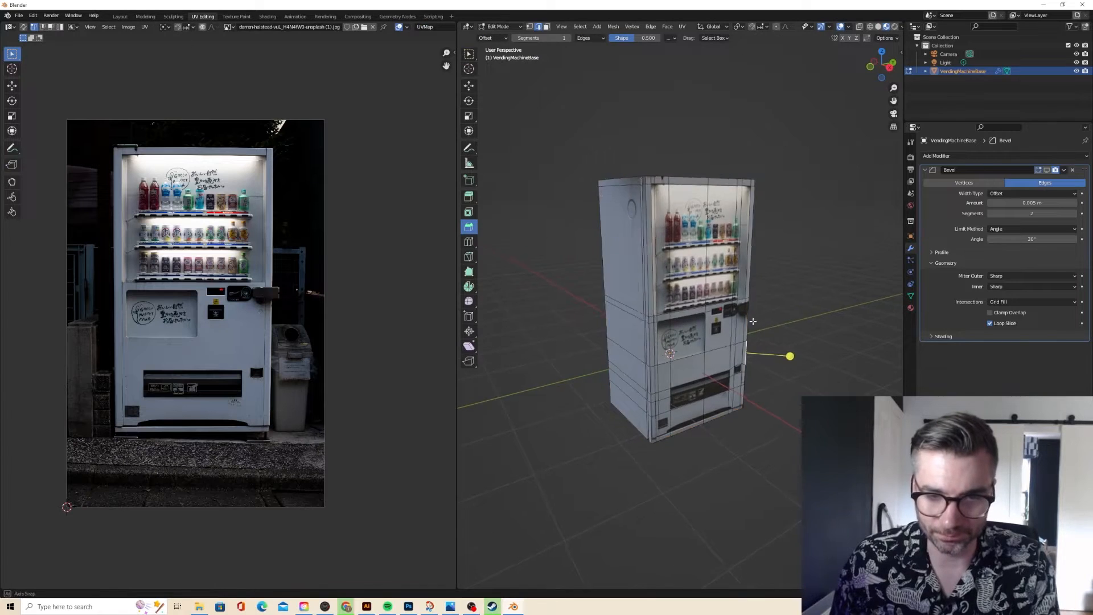
scroll(720, 315, "up", 3)
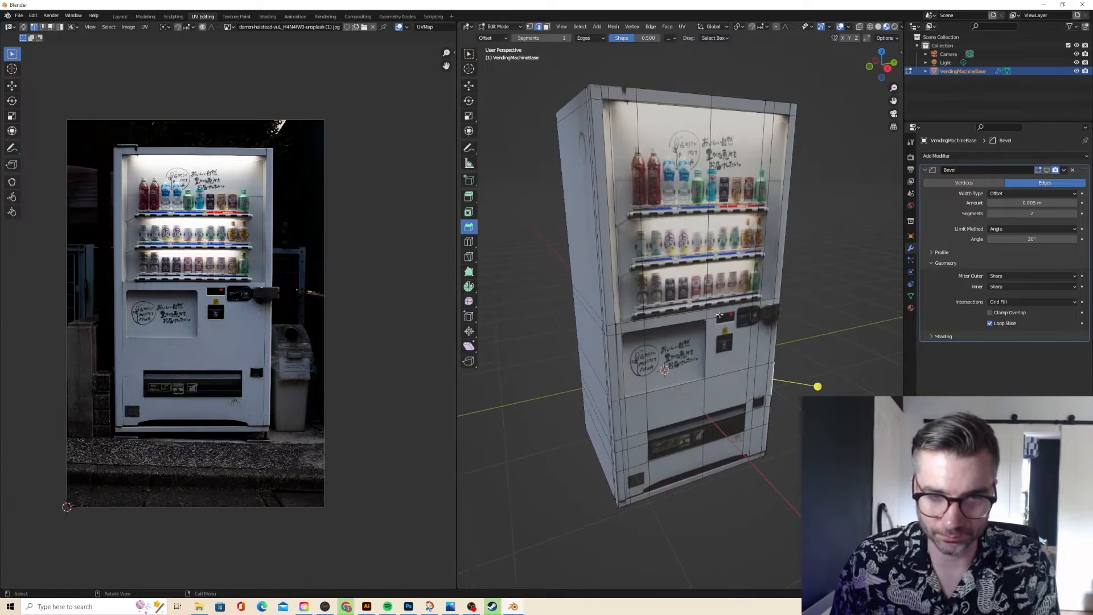
left_click(546, 27)
left_click(635, 358)
left_click(674, 347, "shift")
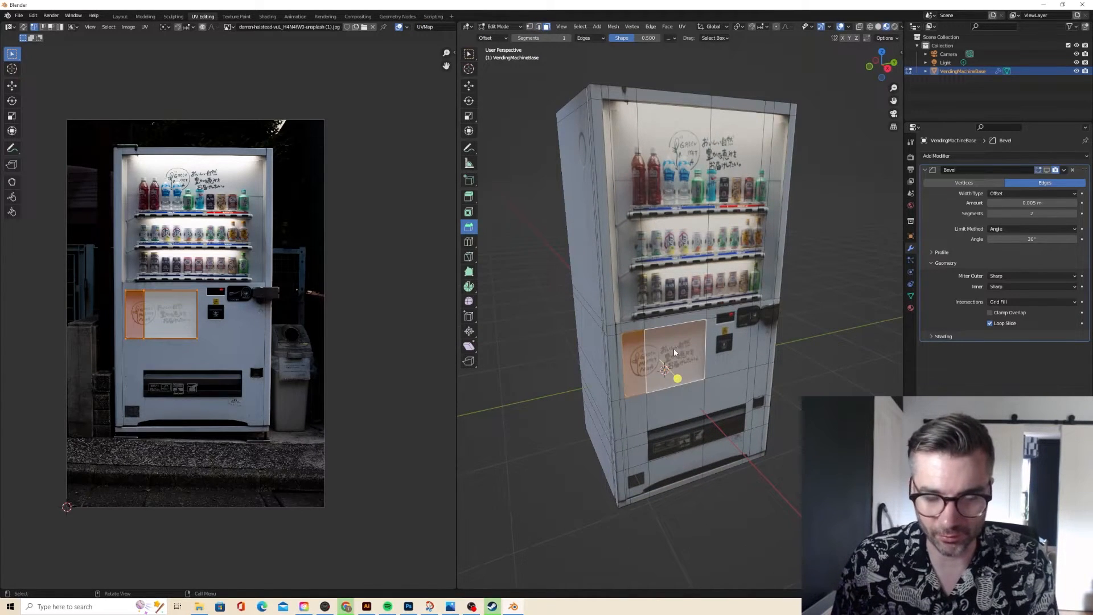
- Bevel the sign panel's four corner vertices about 0.03 m wide, using the Vertices effect with 2 segments
scroll(674, 348, "up", 3)
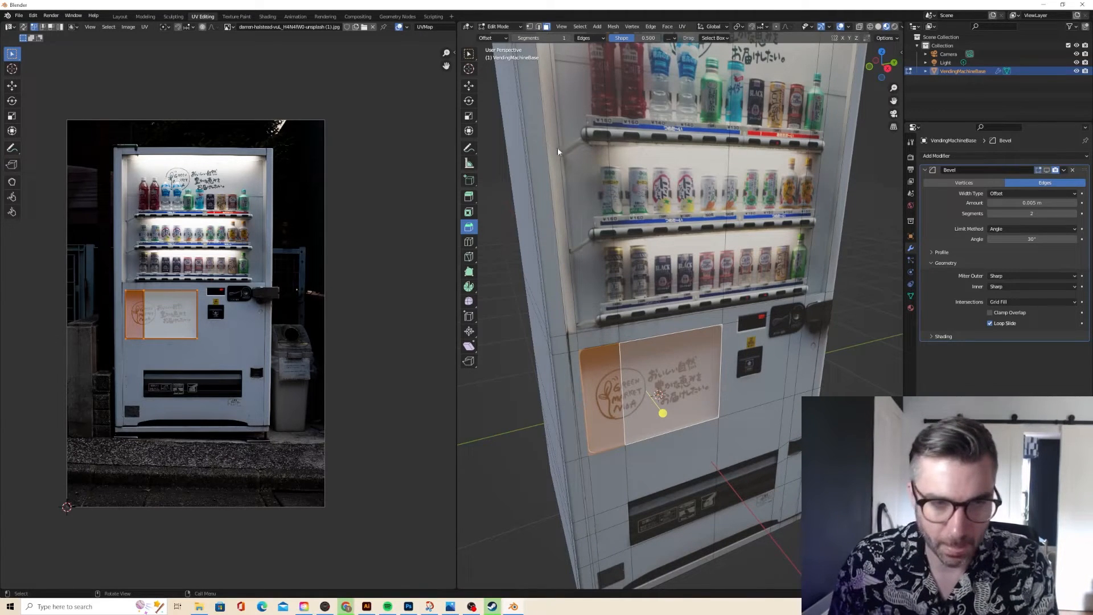
left_click(530, 26)
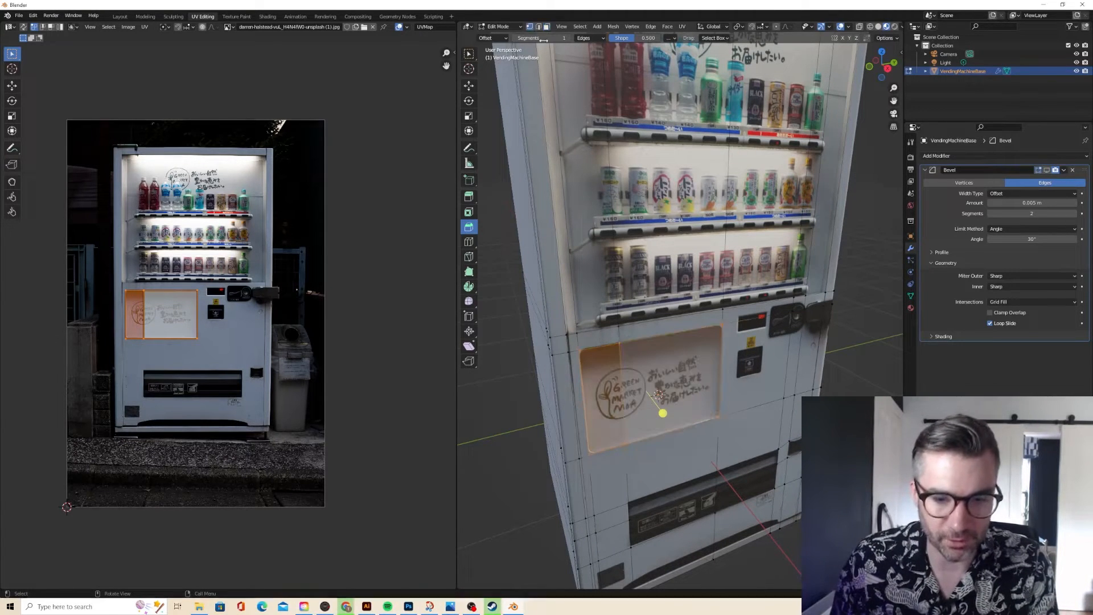
left_click(724, 328)
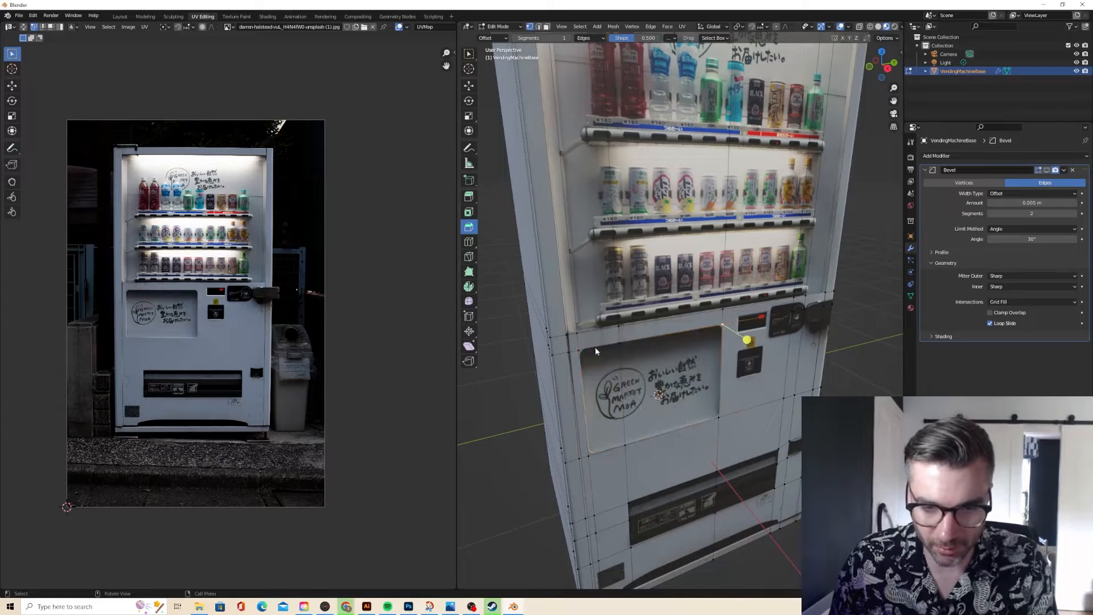
left_click(589, 456)
left_click(718, 417, "shift")
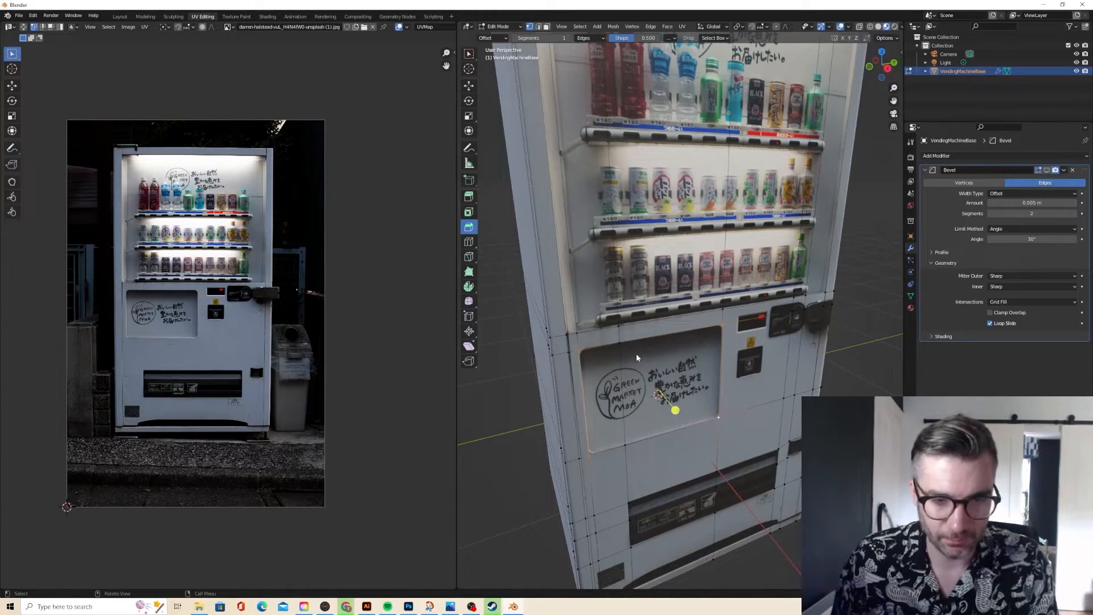
key("ctrl+b")
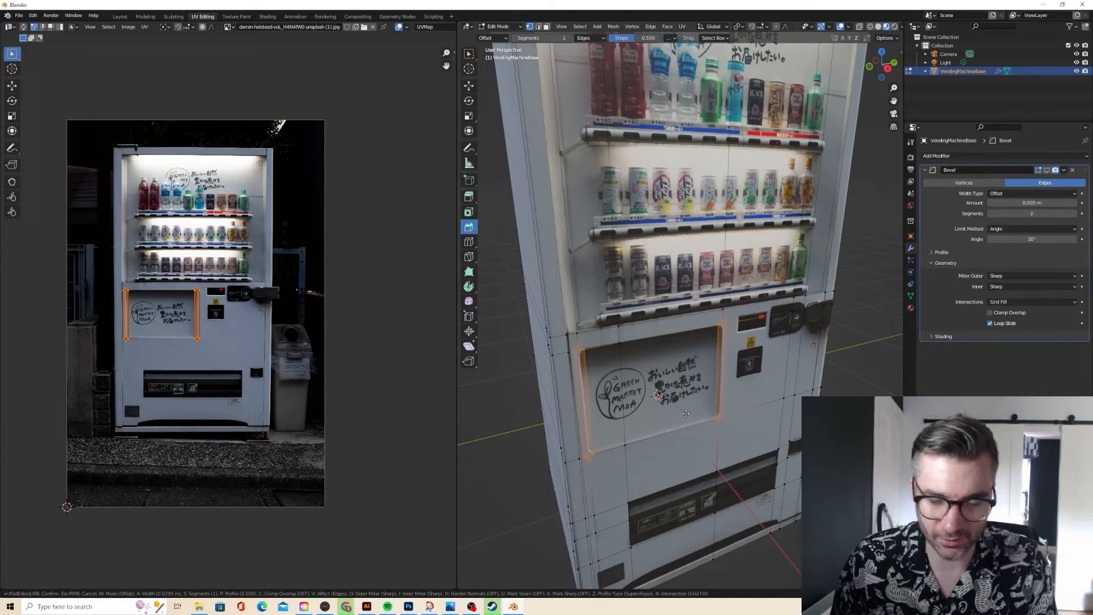
left_click(686, 413)
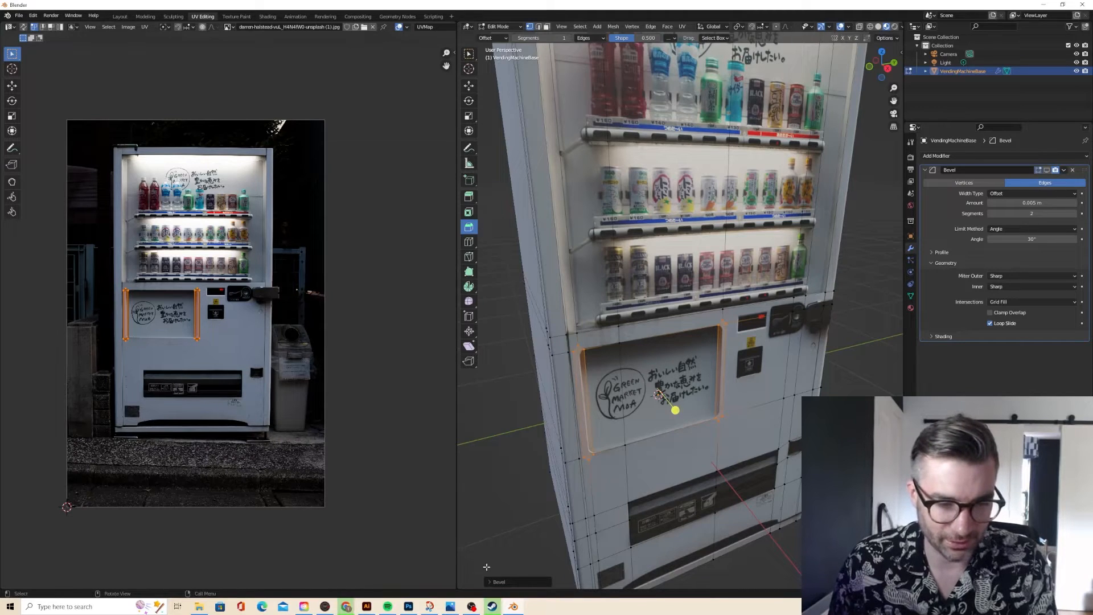
left_click(495, 582)
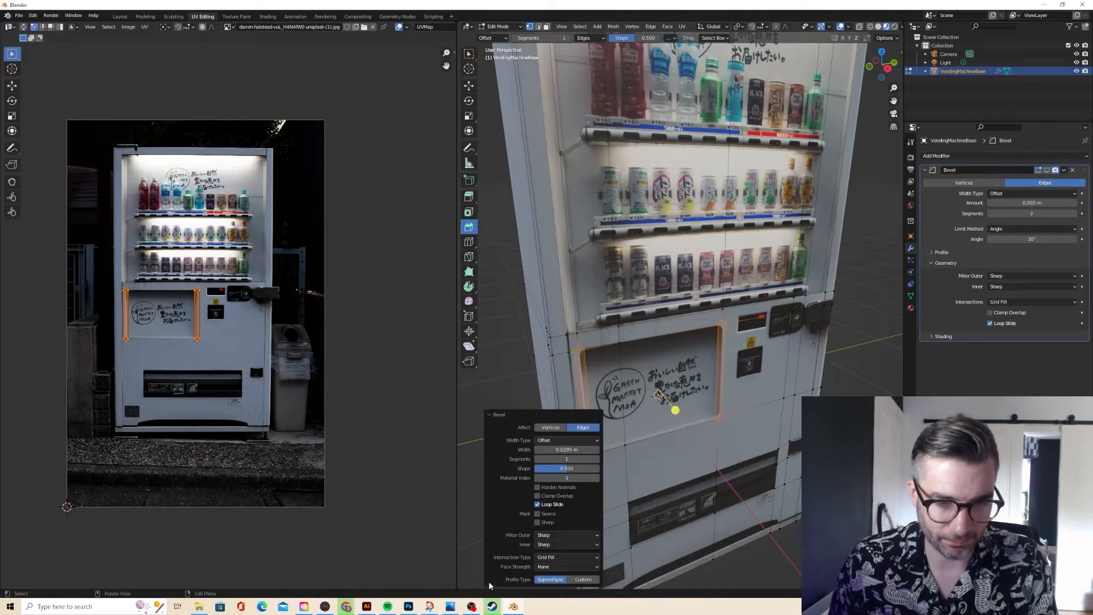
left_click(541, 427)
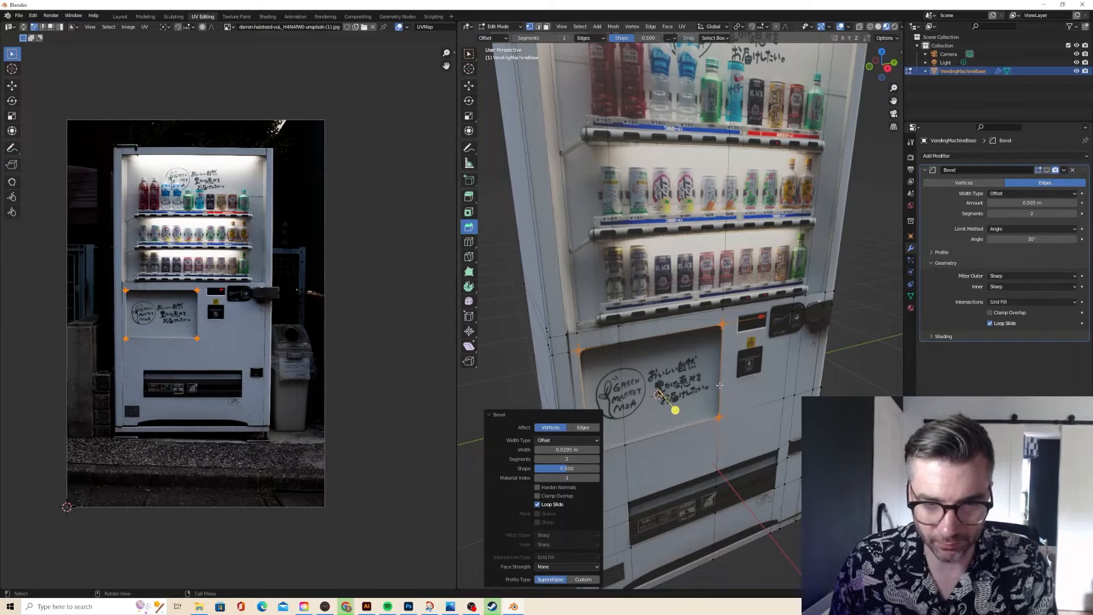
key("Tab")
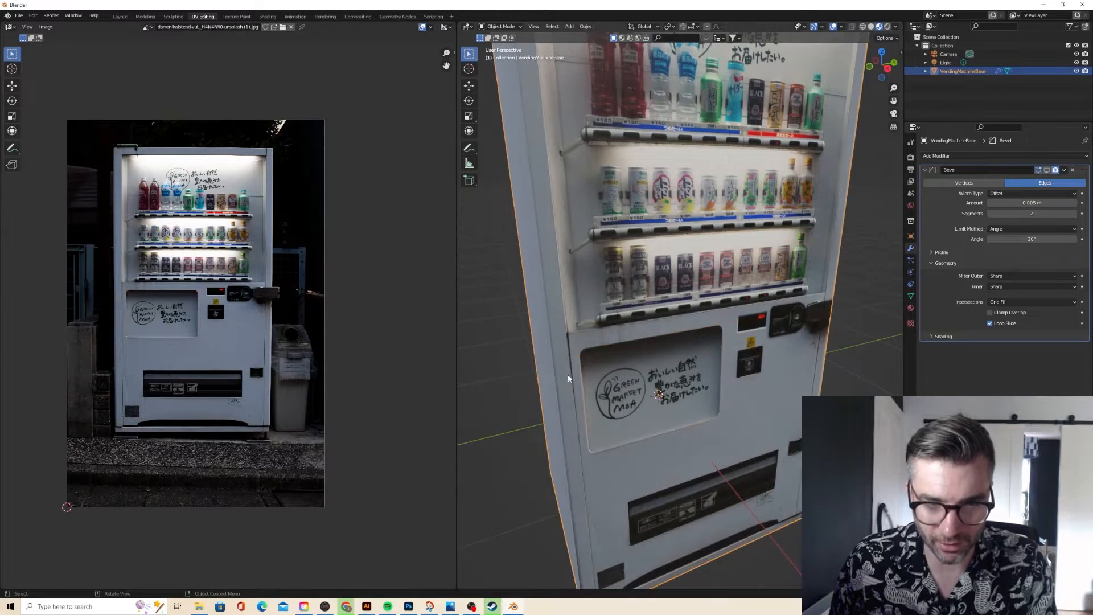
- Extrude the two sign panel faces, without the surrounding front, along their normals about 0.05 m into the machine
key("Tab")
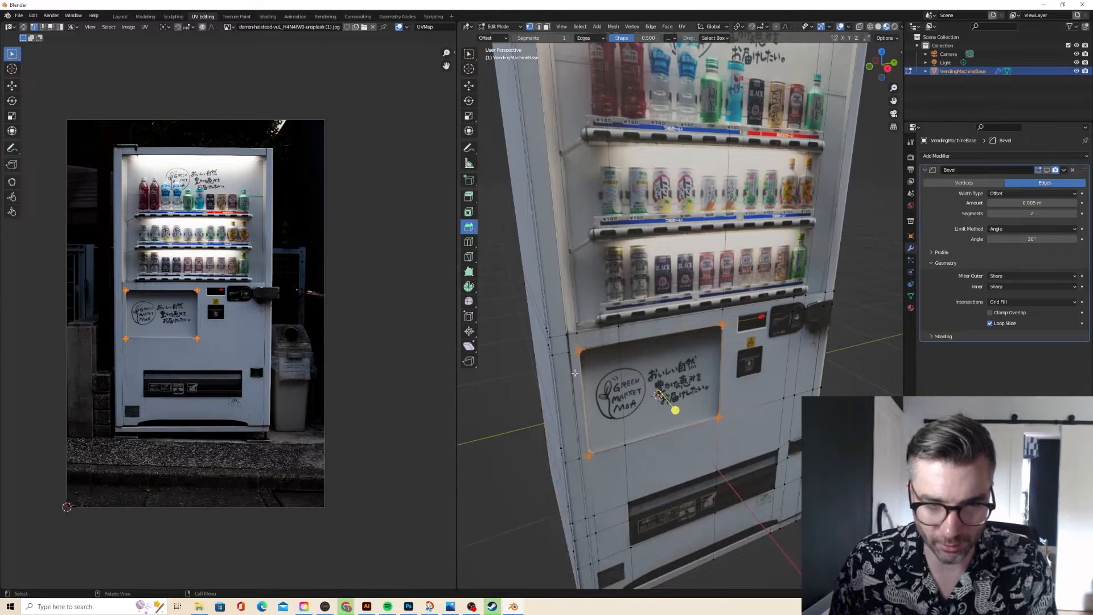
left_click(546, 26)
left_click(607, 371)
left_click(649, 371, "shift")
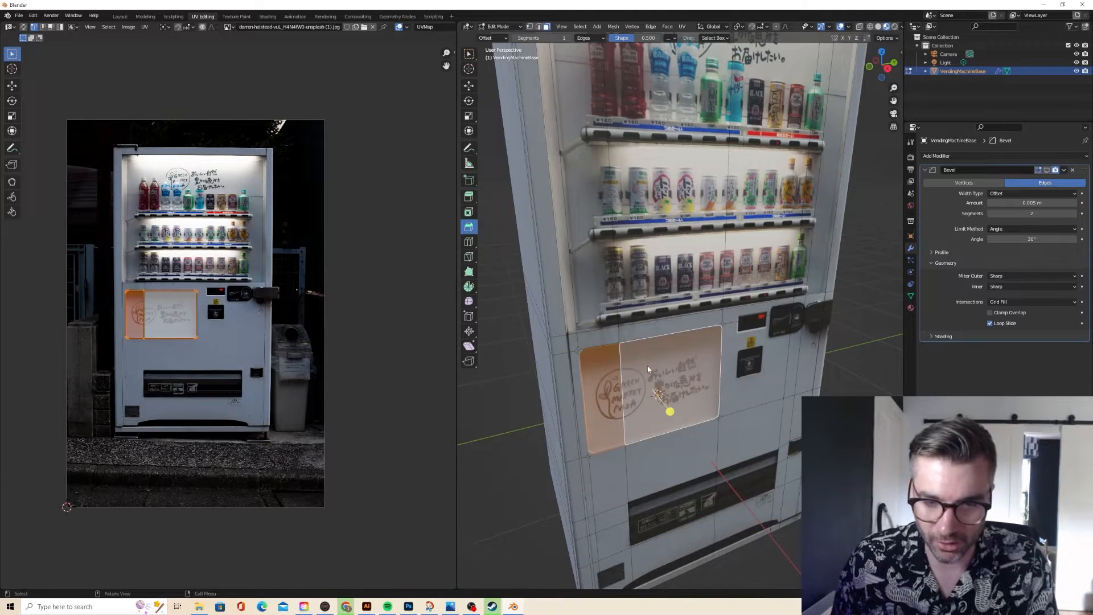
middle_click_drag(649, 370, 725, 375)
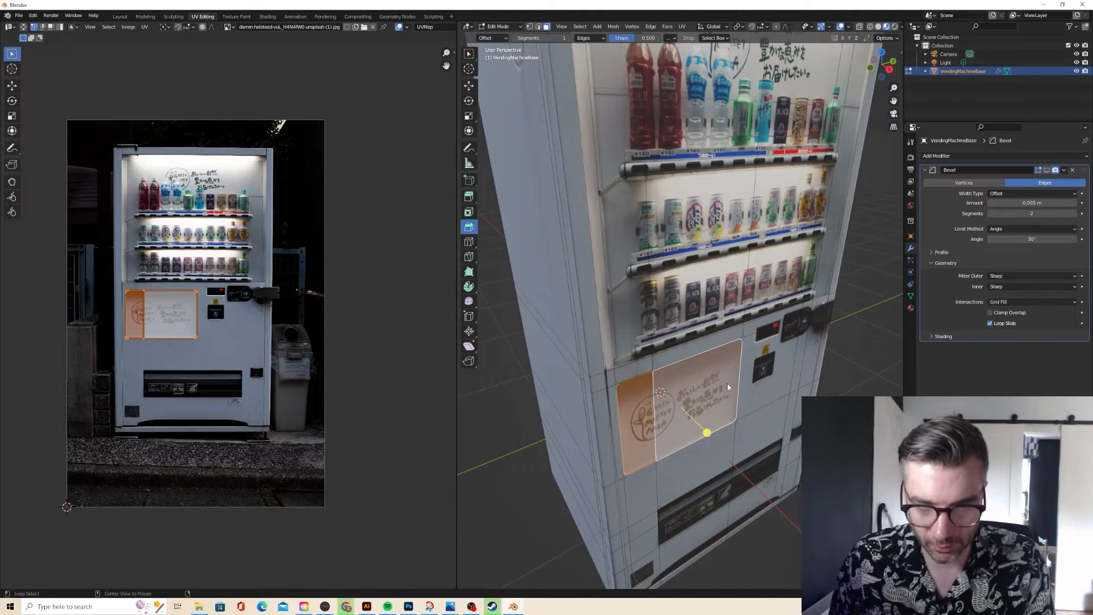
key("alt+e")
left_click(728, 385)
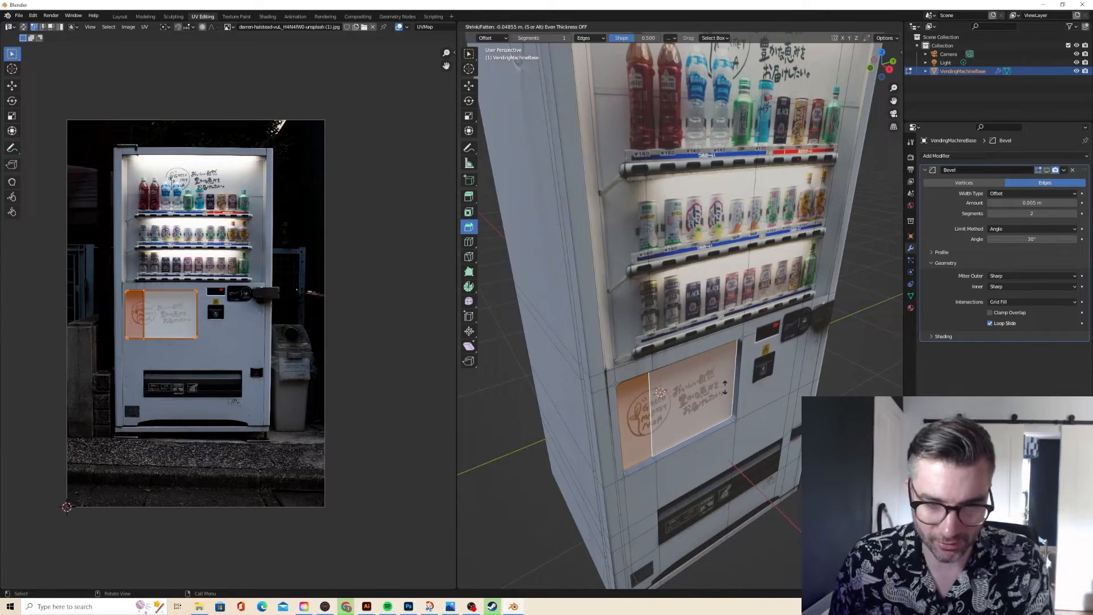
left_click(725, 387)
- Examine the recessed sign panel in Object Mode, both up close and against the whole machine
mouse_move(719, 381)
middle_mouse_down()
mouse_move(691, 345)
mouse_move(748, 359)
mouse_move(674, 376)
mouse_move(723, 361)
mouse_move(726, 381)
mouse_move(746, 379)
mouse_move(753, 423)
mouse_move(628, 397)
mouse_move(719, 398)
middle_mouse_up()
key("Tab")
scroll(711, 349, "down", 5)
scroll(730, 365, "up", 3)
scroll(705, 361, "down", 2)
scroll(705, 361, "up", 2)
scroll(754, 423, "up", 3)
scroll(754, 426, "down", 5)
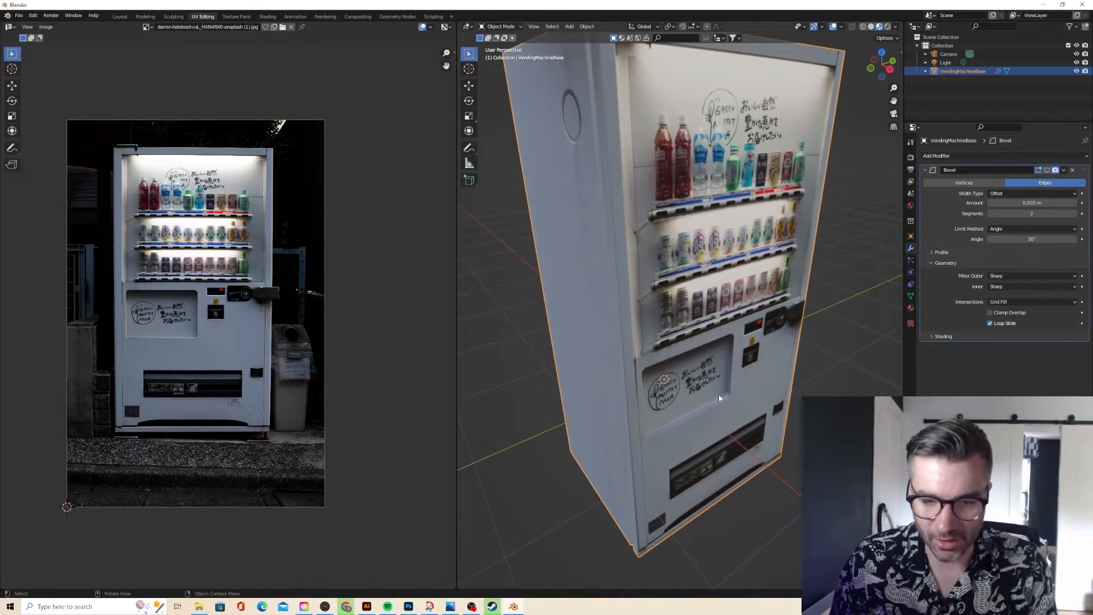
scroll(718, 393, "up", 3)
scroll(706, 394, "down", 3)
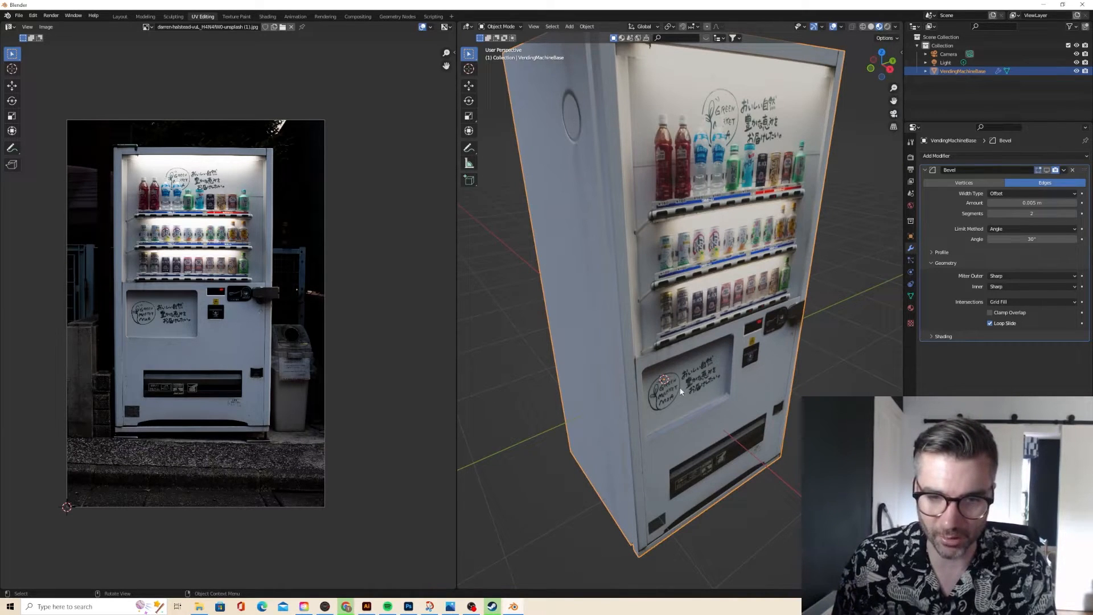
- Select the bottom and right inner side faces of the sign panel recess, including the rounded corner faces joining them
key("Tab")
left_click(676, 423)
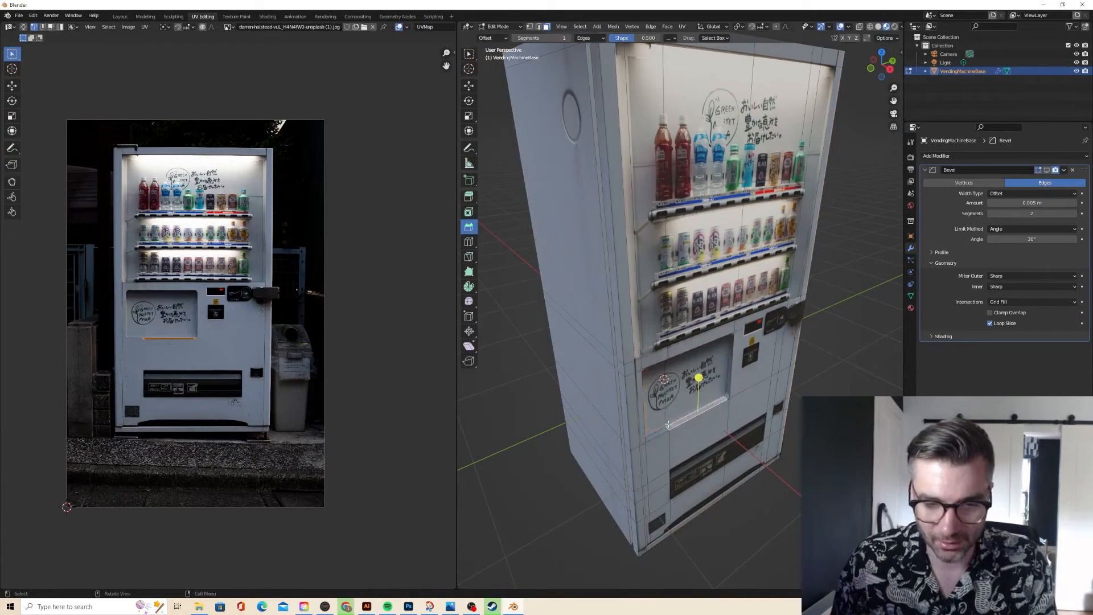
left_click(724, 397)
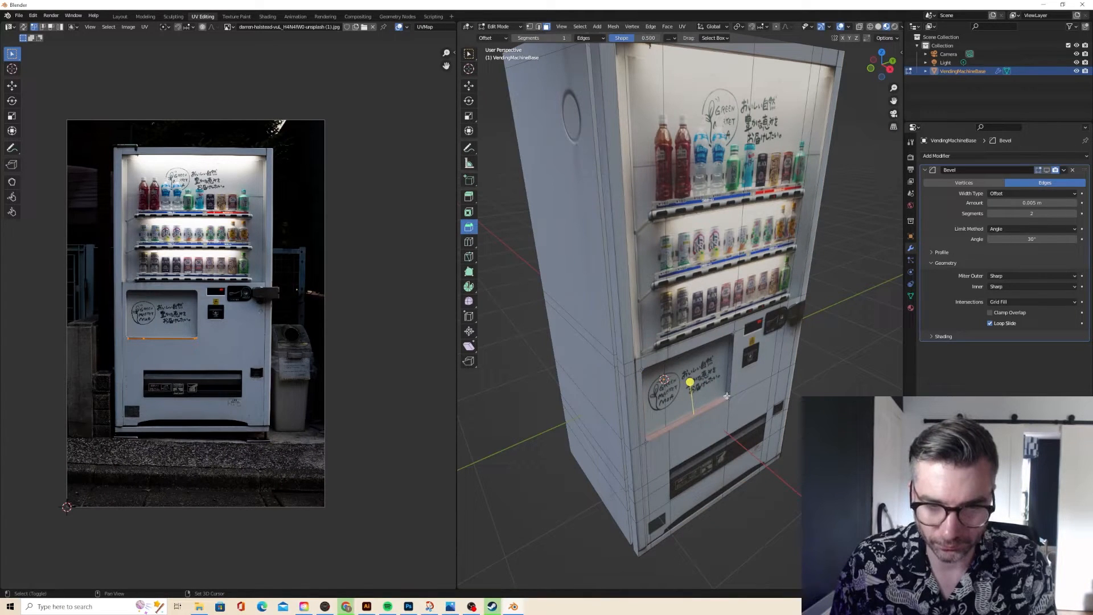
left_click(729, 376)
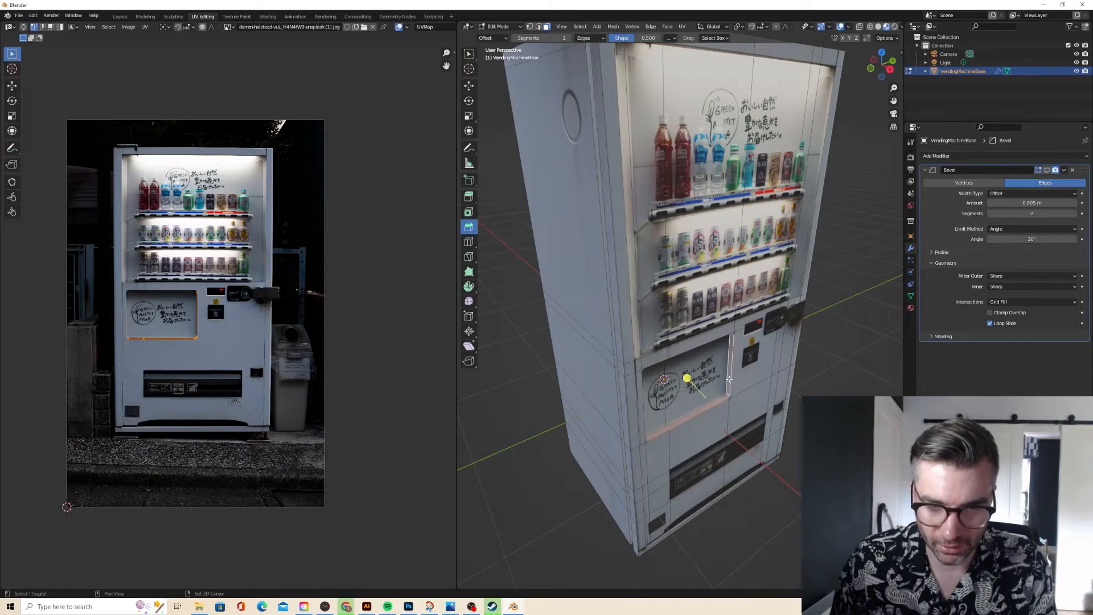
middle_click_drag(729, 376, 711, 258)
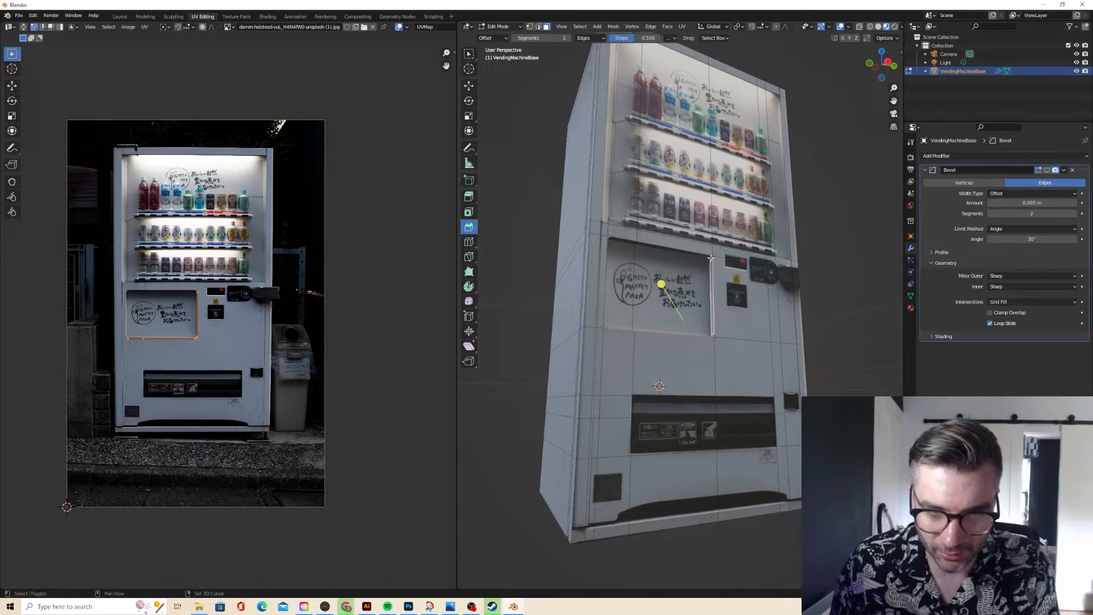
left_click(711, 258, "shift")
left_click(709, 256, "shift")
left_click(669, 251, "shift")
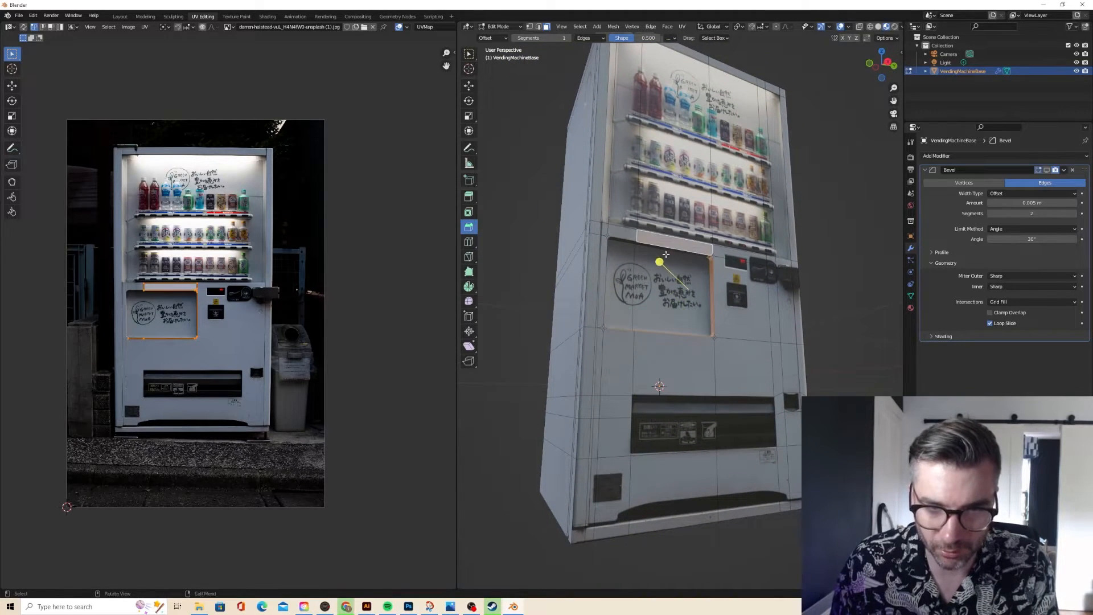
key("ctrl+z")
- Add the top and left inner side faces and the remaining rounded corner faces of the sign recess to the selection
middle_click_drag(679, 251, 552, 275)
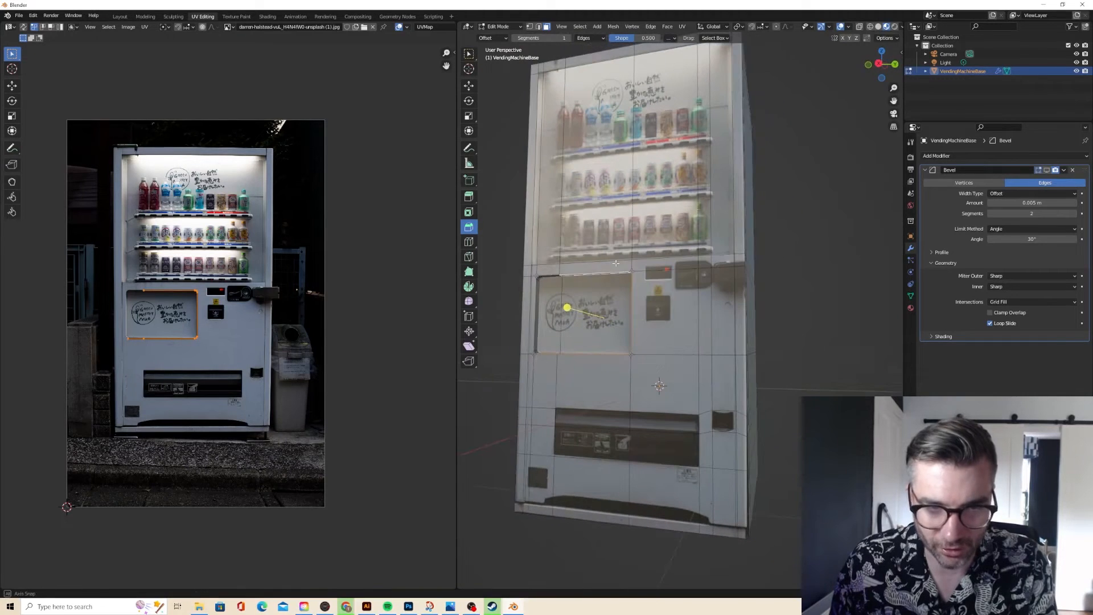
left_click(551, 274, "shift")
key("ctrl+z")
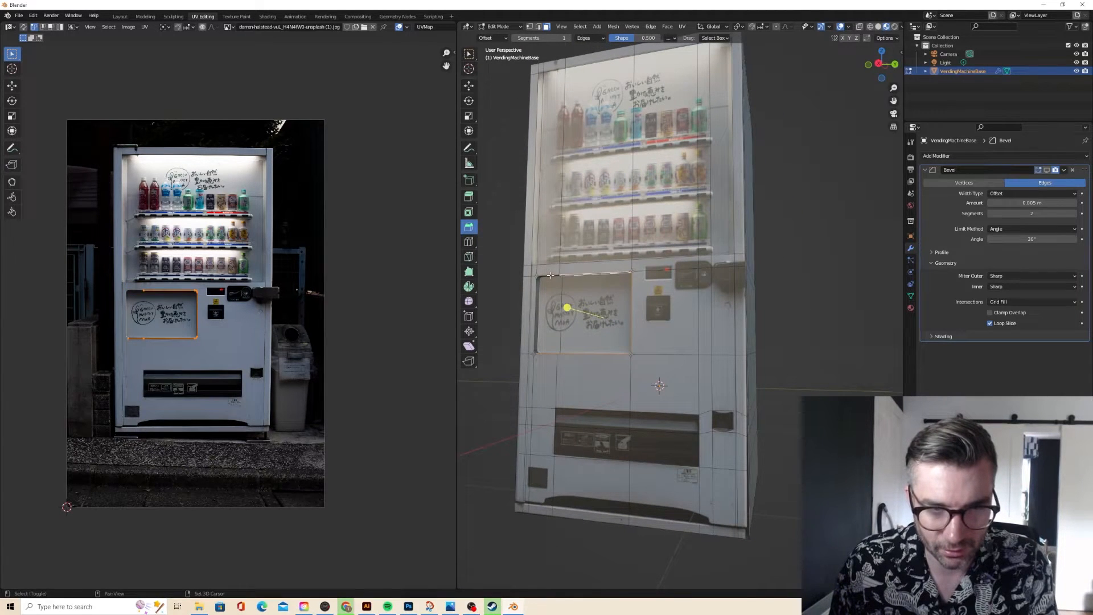
left_click(550, 275, "shift")
middle_click_drag(550, 275, 566, 278)
scroll(564, 261, "up", 3)
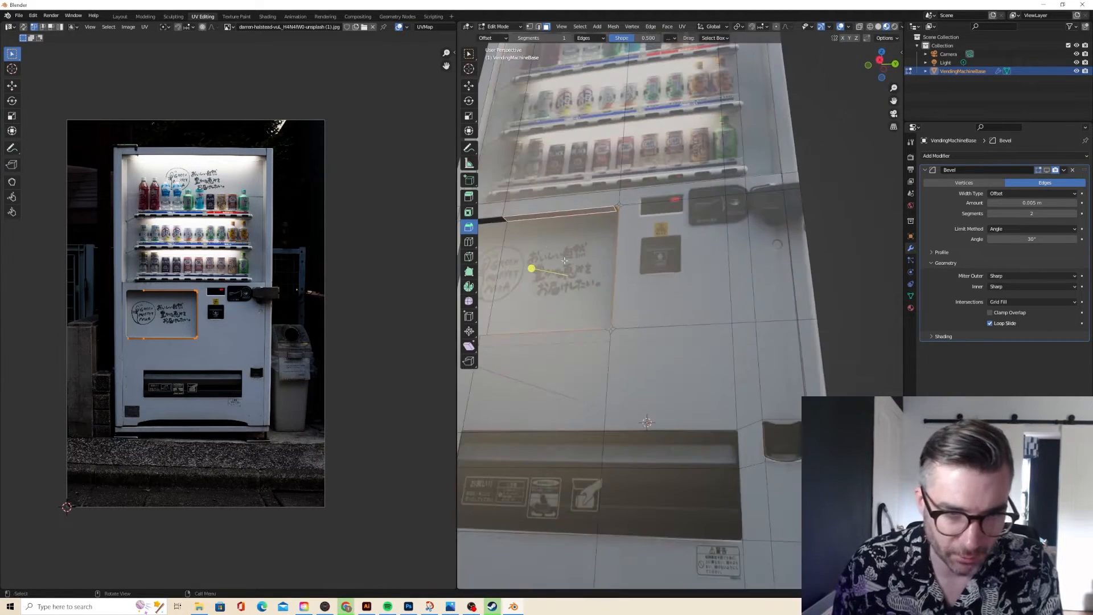
middle_click_drag(483, 222, 549, 277)
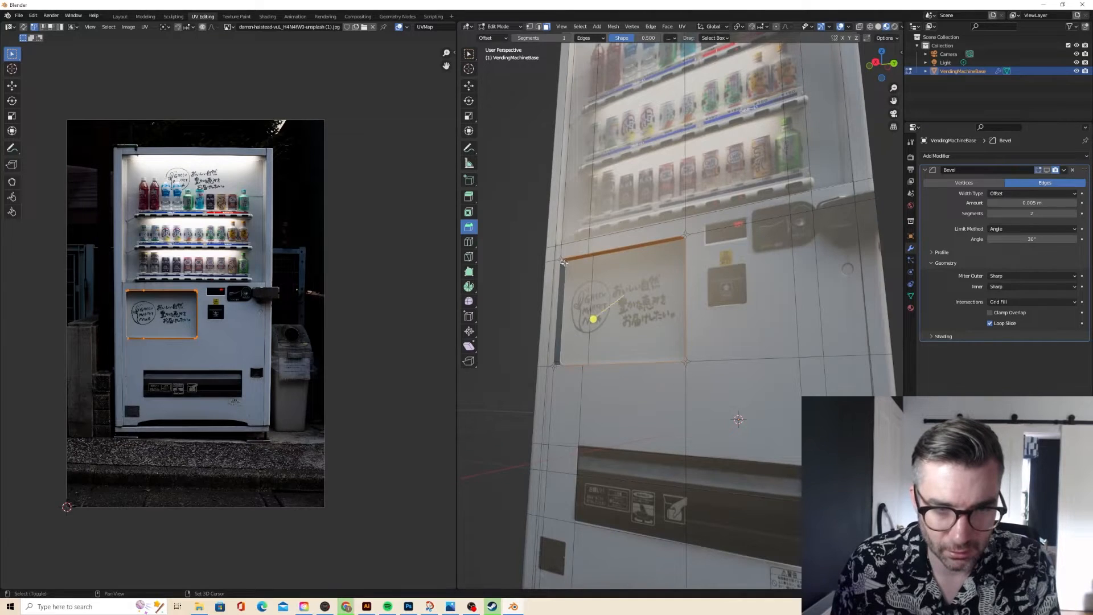
left_click(562, 279, "shift")
middle_click_drag(563, 278, 567, 369)
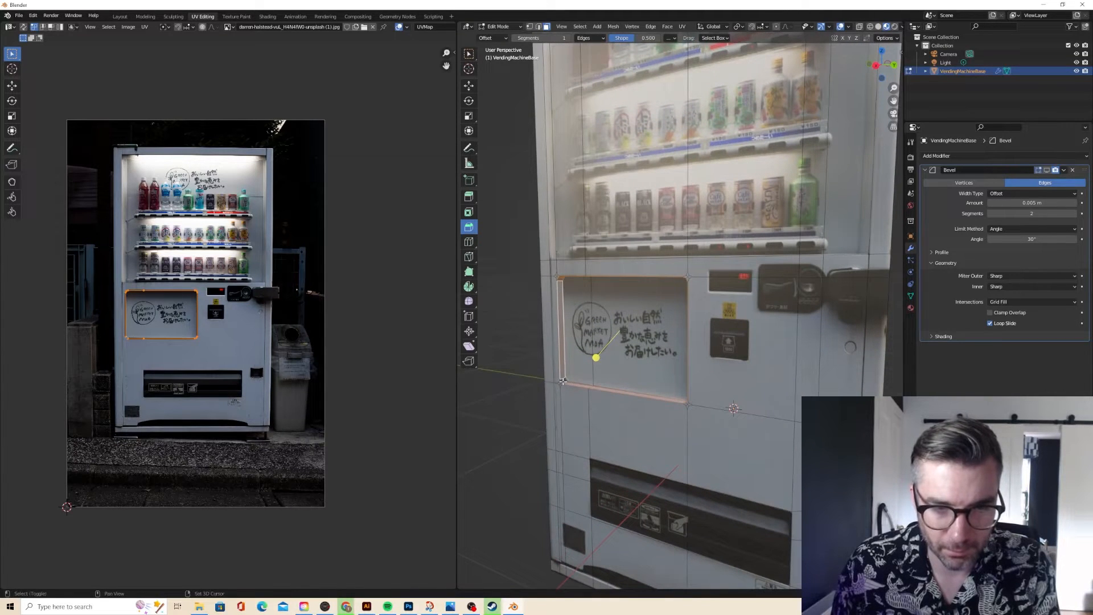
left_click(563, 380, "shift")
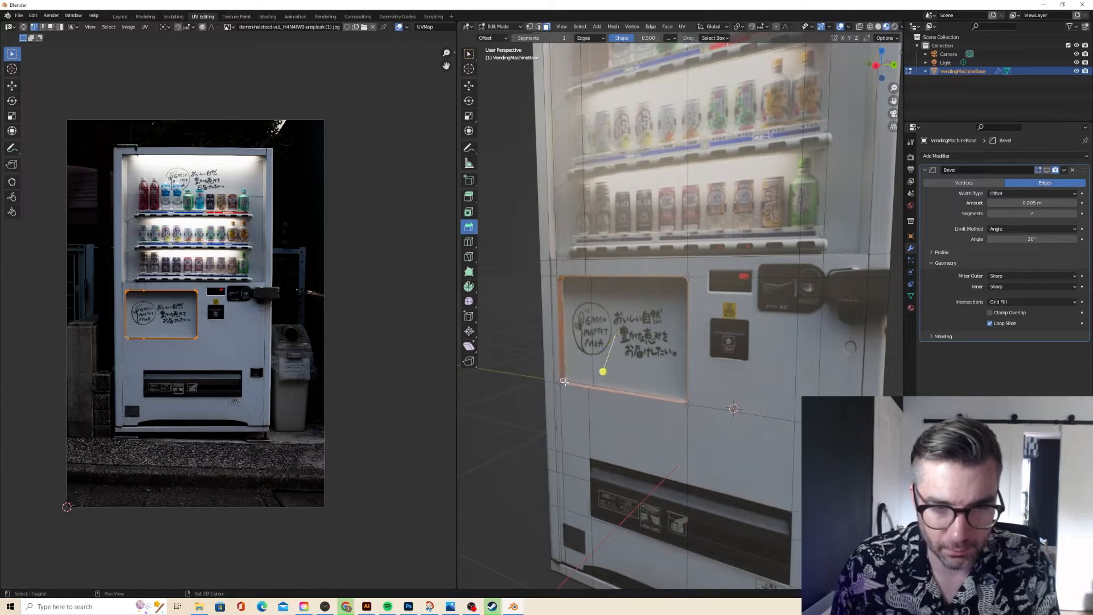
- Unwrap the recess side faces with Cube Projection, then shrink and move their UVs onto the plain casing right of the sign
left_click(682, 26)
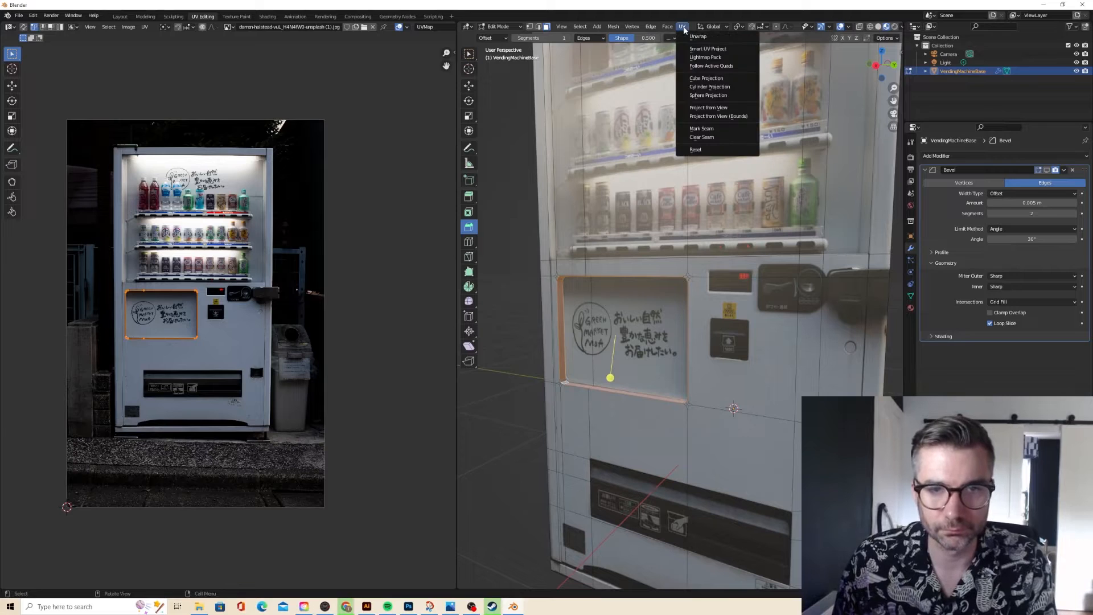
left_click(697, 79)
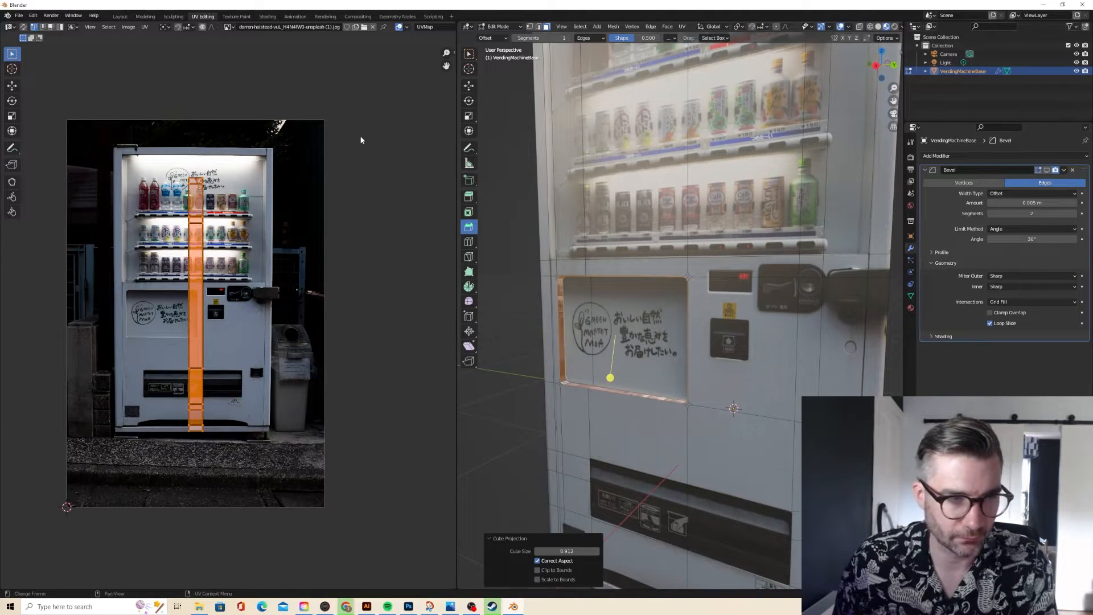
key("s")
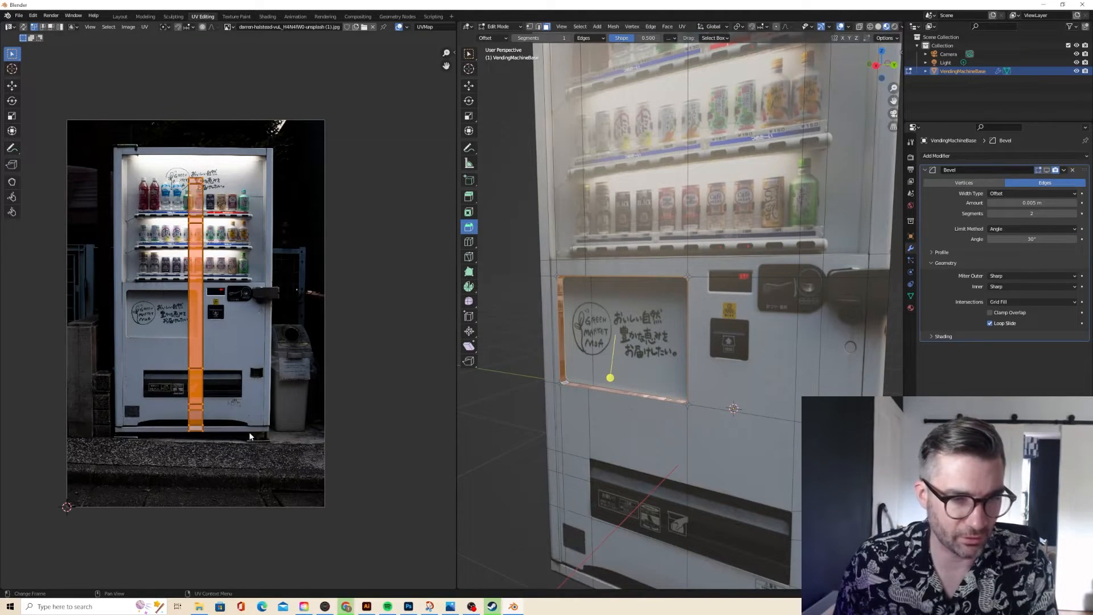
left_click(209, 331)
key("g")
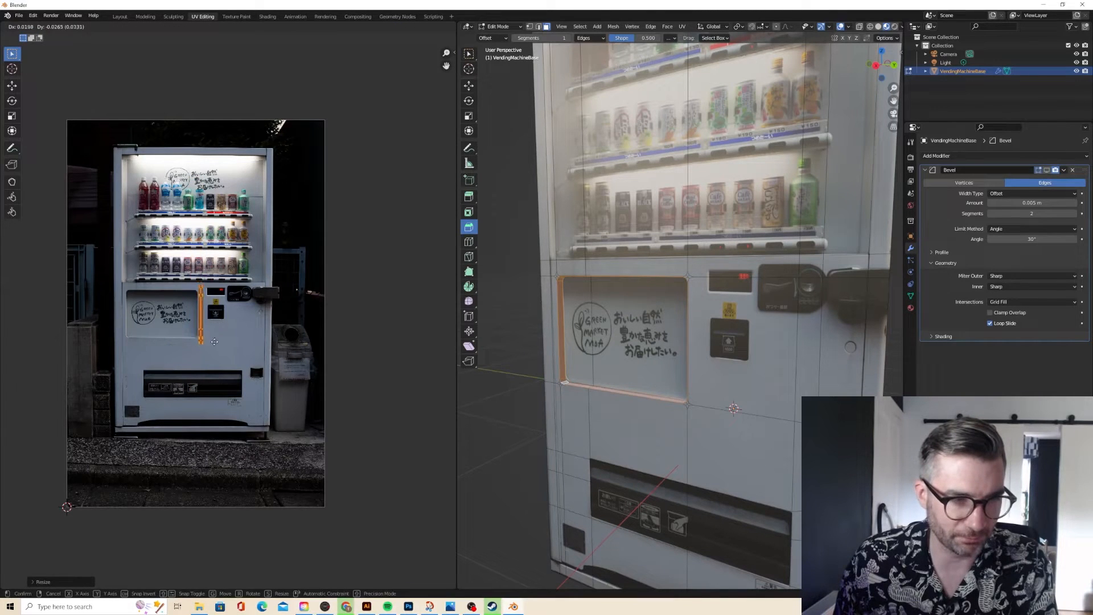
left_click(217, 345)
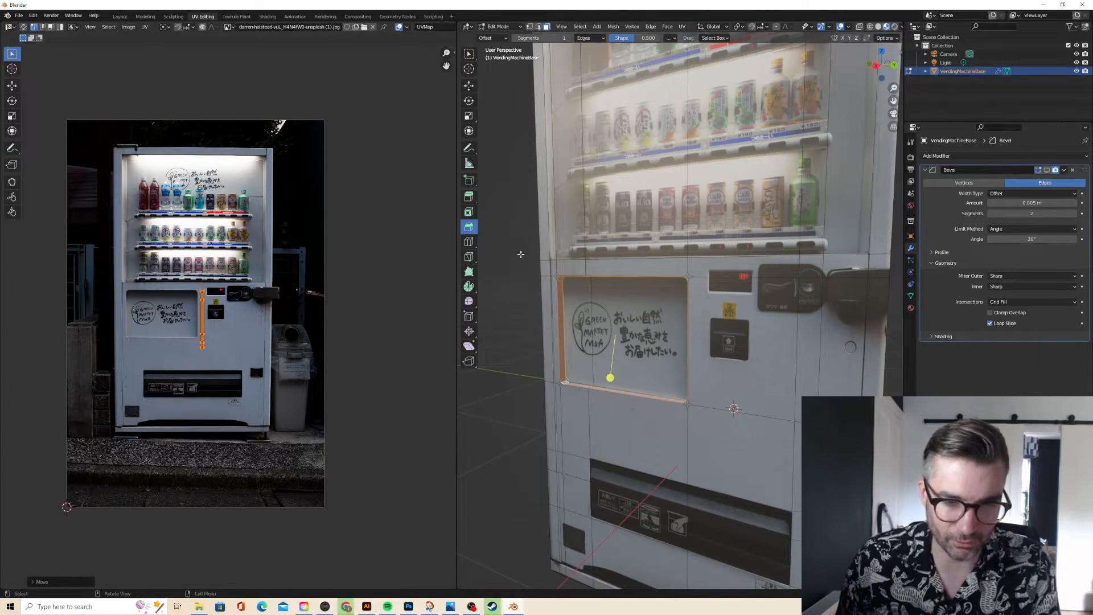
key("Tab")
scroll(521, 254, "up", 8)
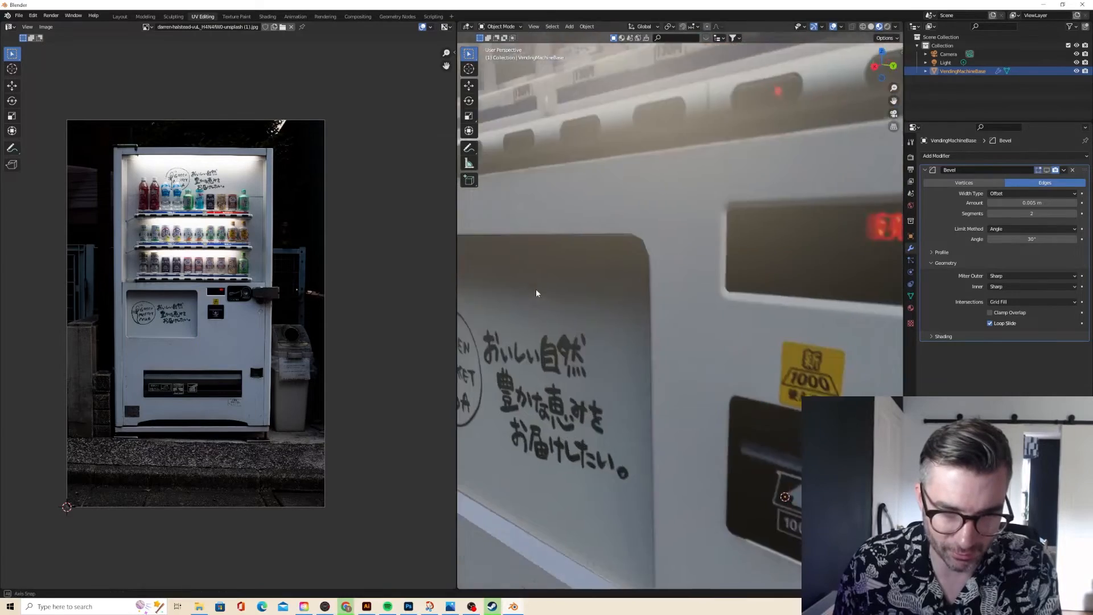
scroll(606, 286, "down", 5)
- Select all front faces of the drinks display window and extrude them along their normals about 0.67 m into the machine
mouse_move(605, 288)
middle_mouse_down()
mouse_move(545, 302)
mouse_move(529, 281)
mouse_move(558, 261)
mouse_move(620, 298)
middle_mouse_up()
scroll(529, 282, "down", 5)
scroll(620, 298, "down", 3)
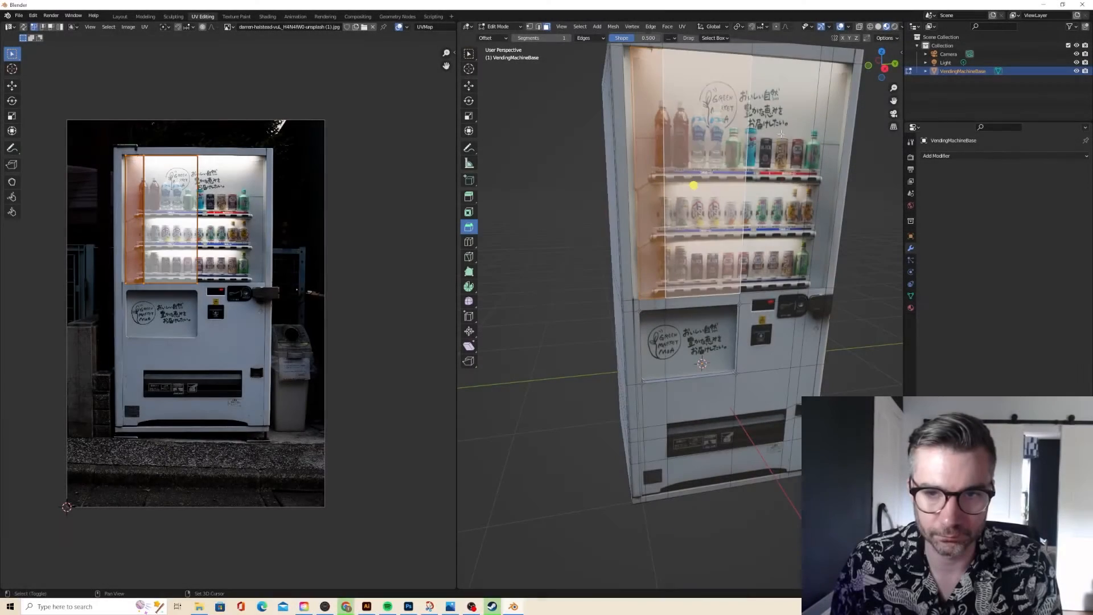
left_click(781, 134, "shift")
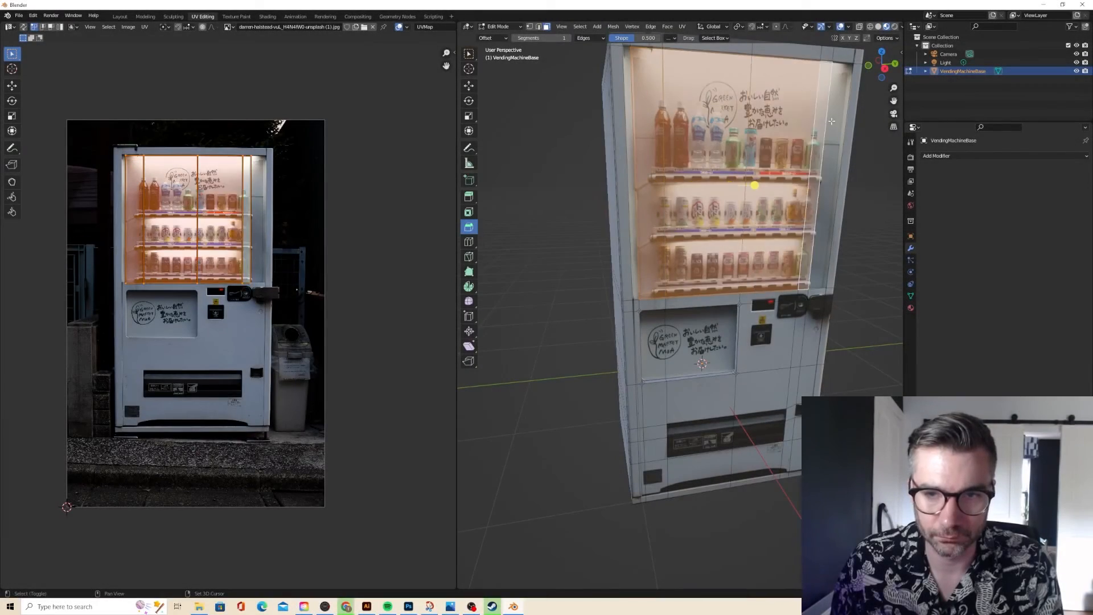
left_click(831, 171, "shift")
middle_click_drag(831, 171, 666, 145)
key("alt+e")
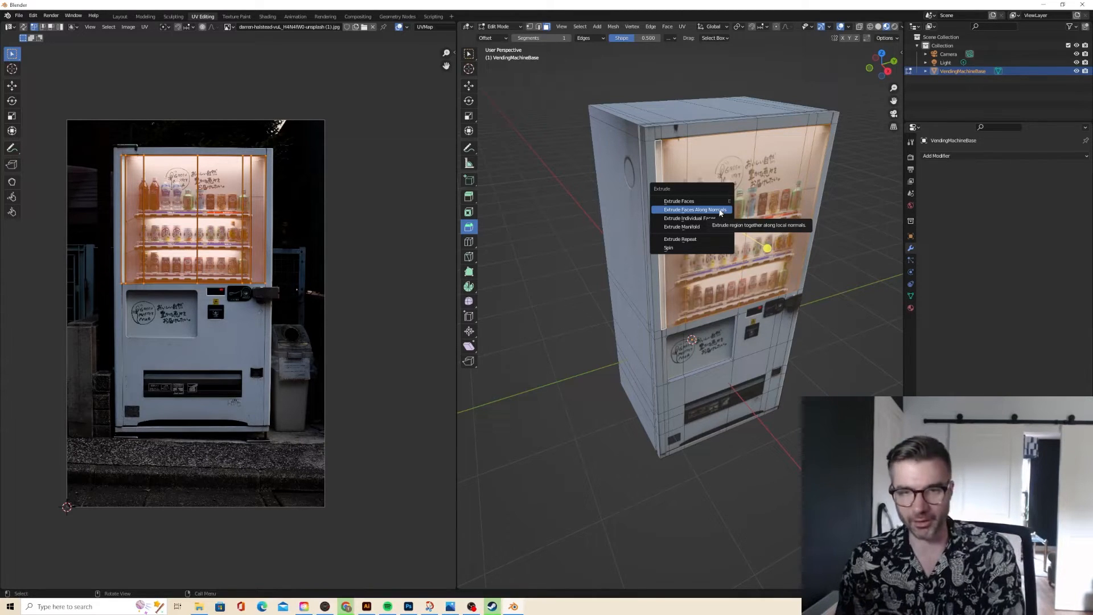
left_click_drag(719, 210, 723, 242)
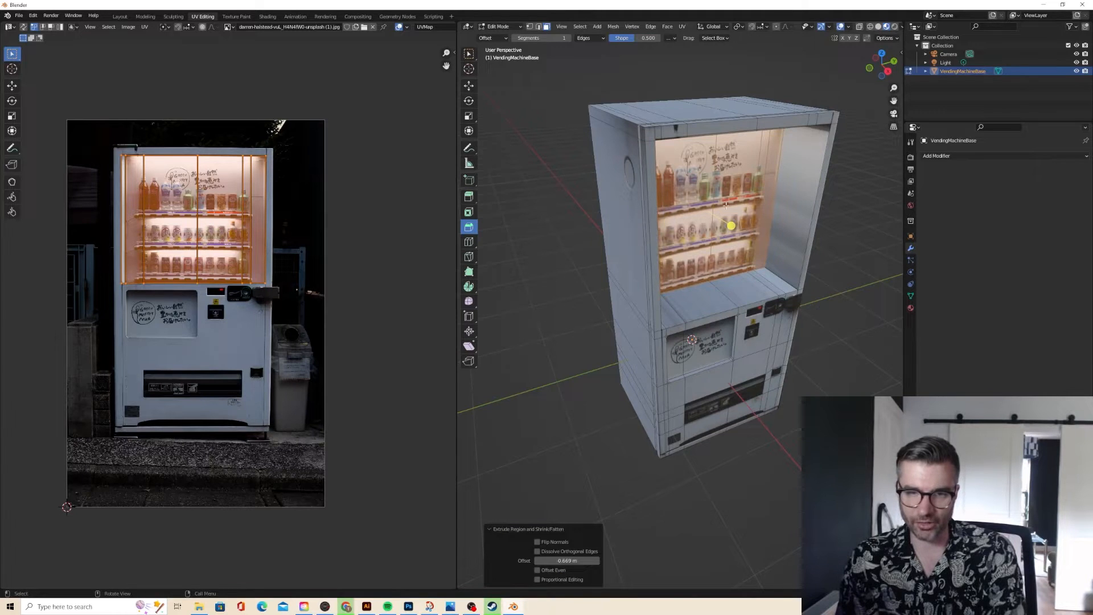
middle_click_drag(726, 204, 748, 200)
key("Tab")
scroll(751, 198, "up", 3)
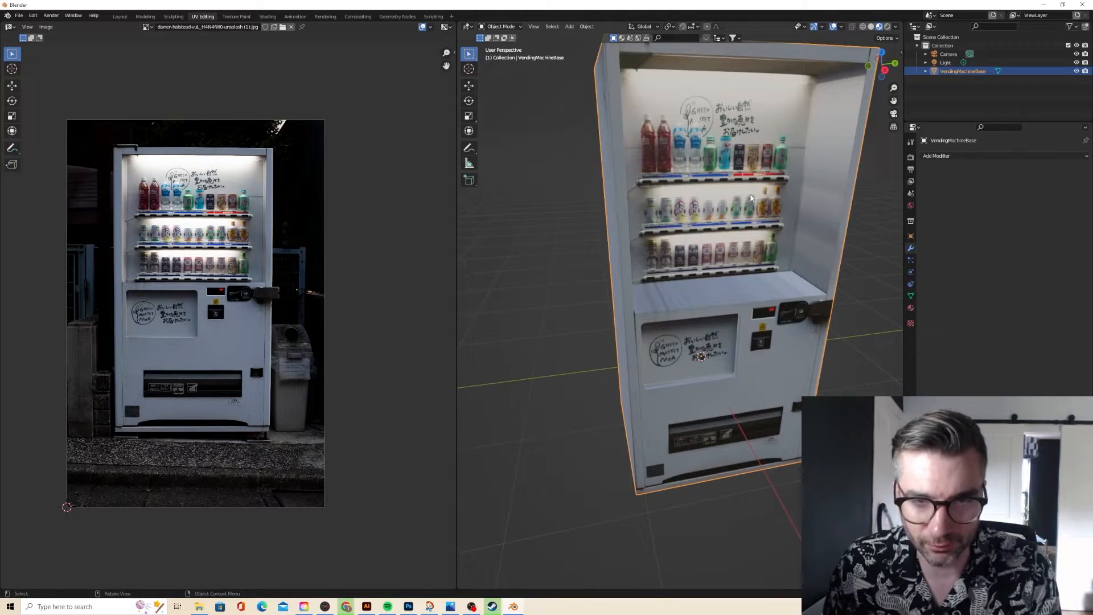
scroll(753, 190, "down", 3)
- Select the display's back wall faces and shrink and move their UVs onto the blank bright area above the upper-right bottles
key("Tab")
left_click(723, 218)
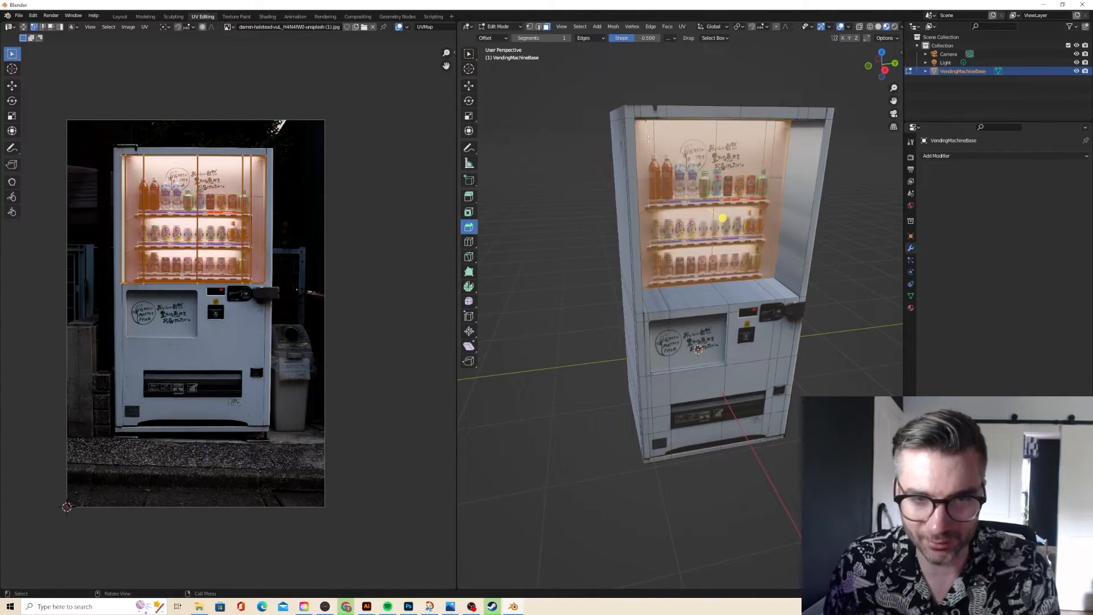
left_click(649, 139)
left_click(685, 143, "shift")
left_click(738, 147, "shift")
left_click(769, 150, "shift")
left_click(779, 151, "shift")
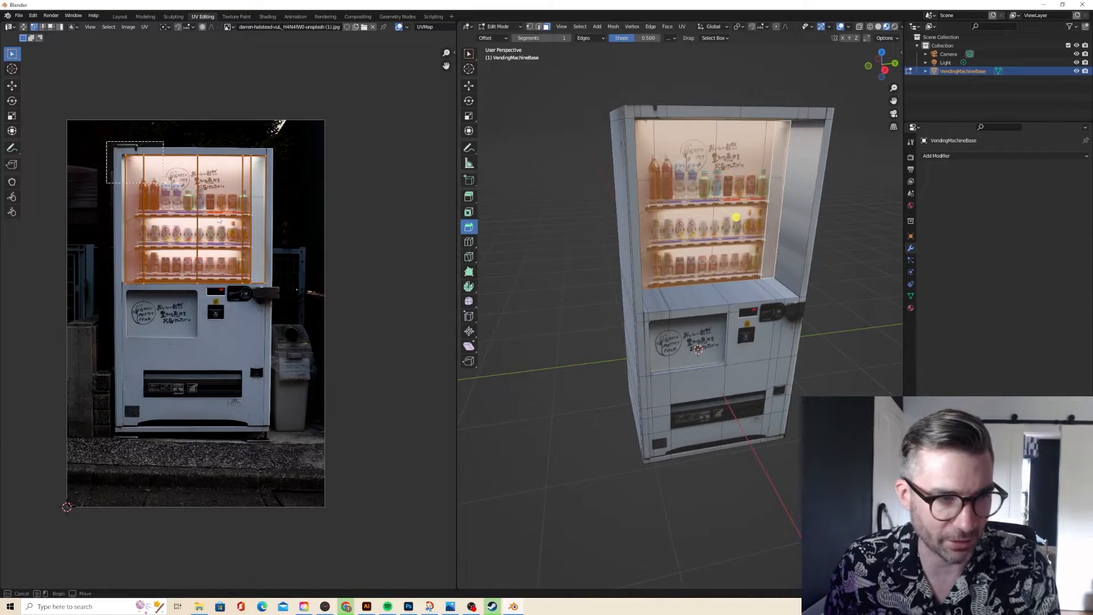
key("s")
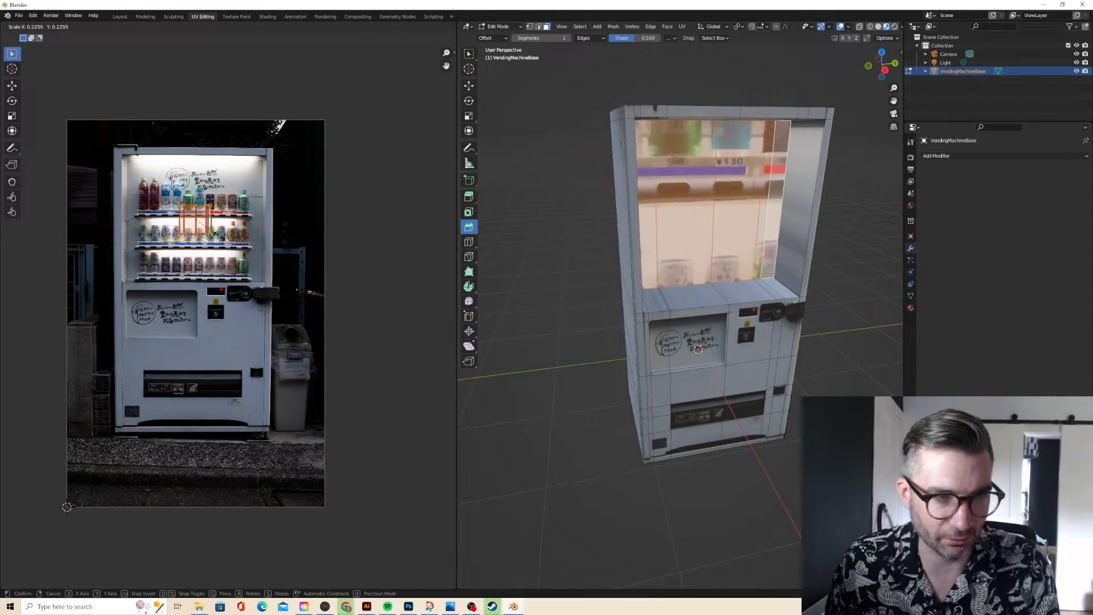
left_click(217, 234)
key("g")
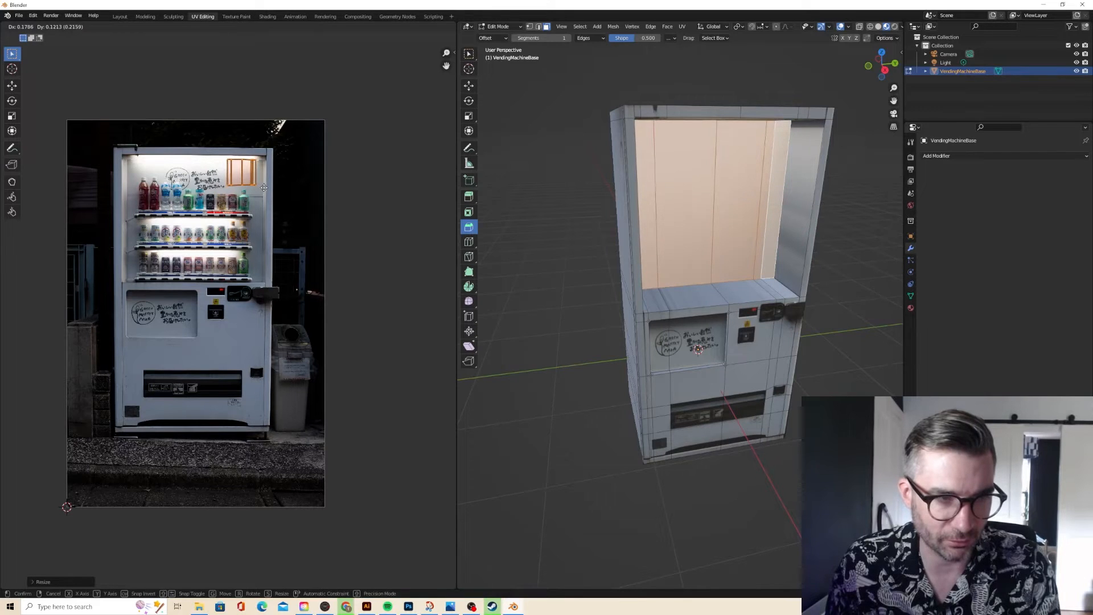
left_click(263, 189)
- Select the drinks display's right inner wall face and unwrap it with Cube Projection
key("Tab")
scroll(633, 166, "down", 3)
middle_click_drag(633, 165, 656, 173)
scroll(668, 169, "up", 4)
key("Tab")
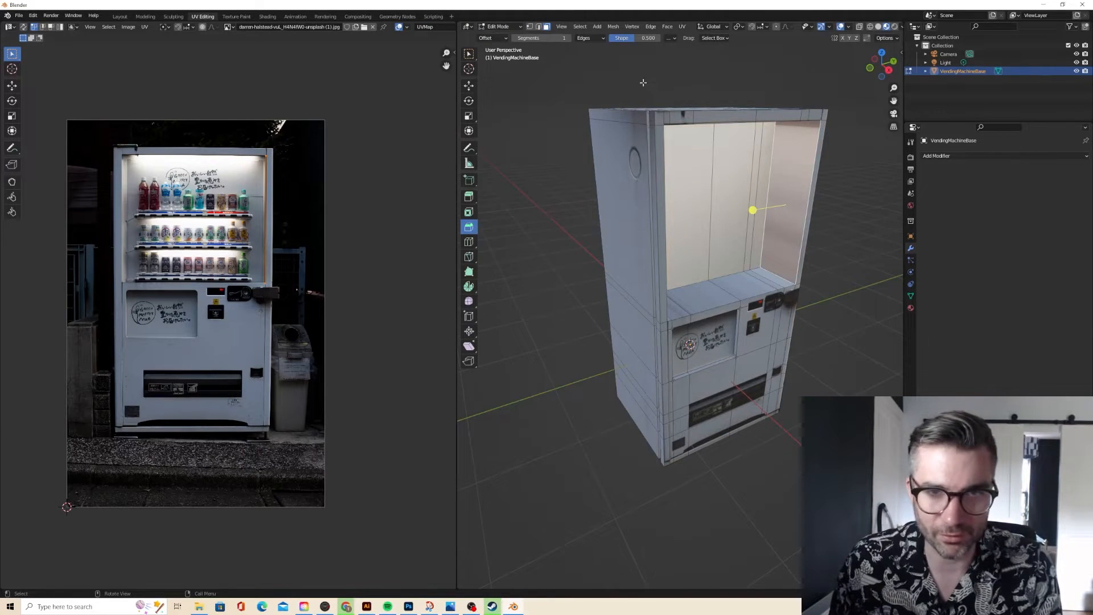
left_click(681, 27)
left_click(689, 82)
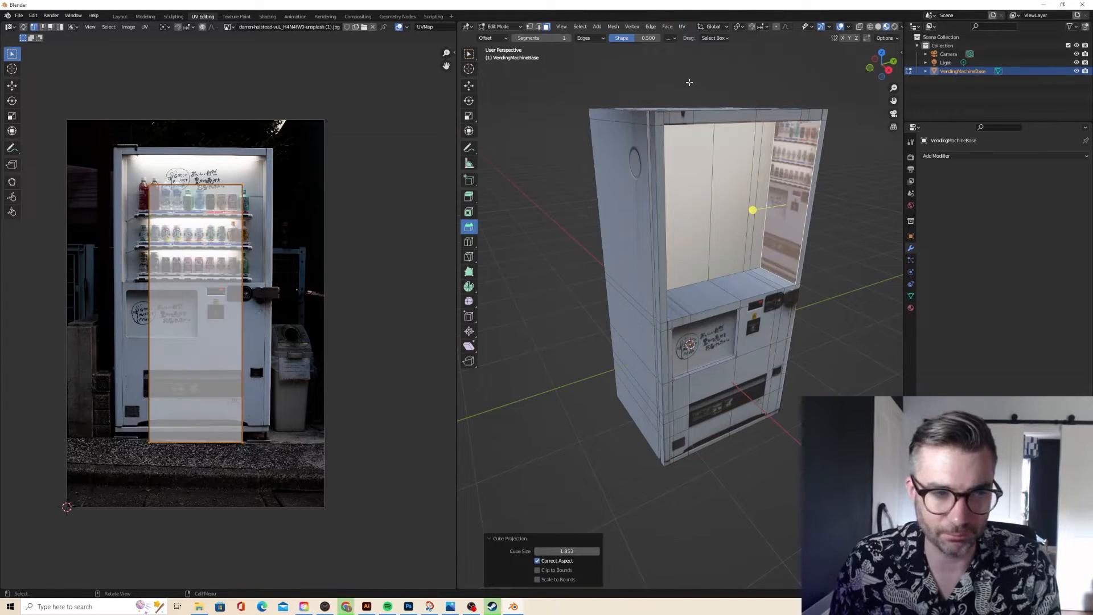
- Shrink the right inner wall's UVs and move them onto the plain casing above the small black lock at the machine's lower right
left_click_drag(111, 167, 281, 489)
key("s")
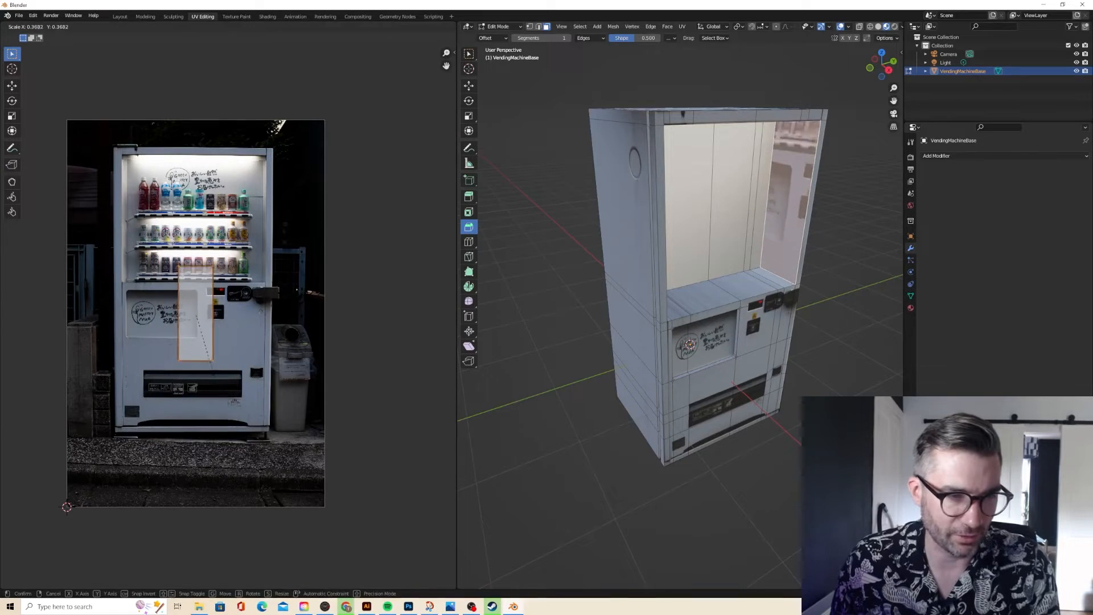
left_click(221, 356)
key("g")
left_click(265, 376)
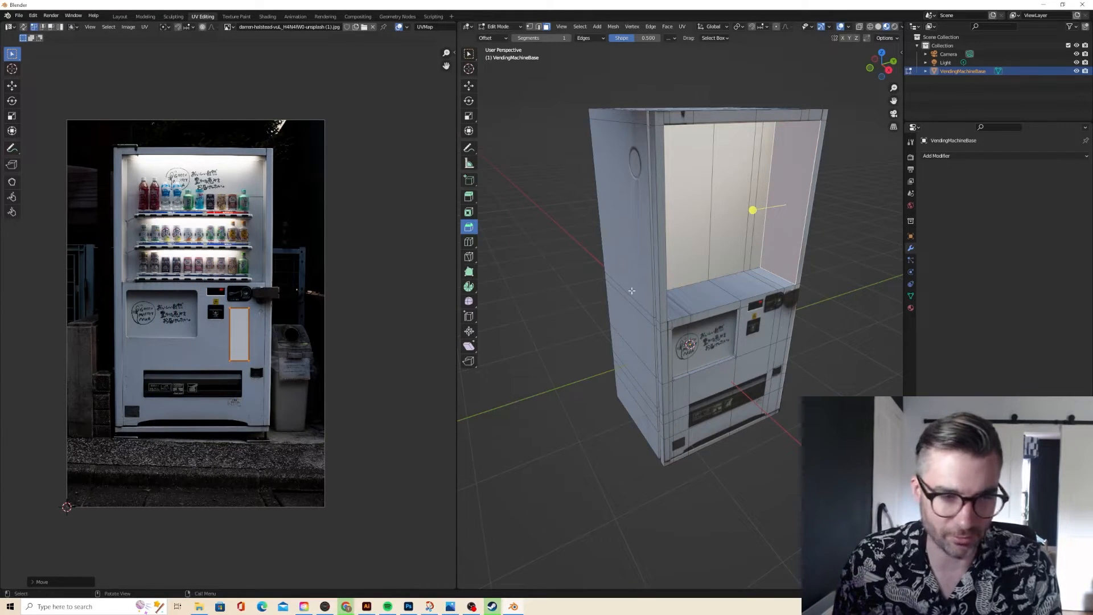
key("g")
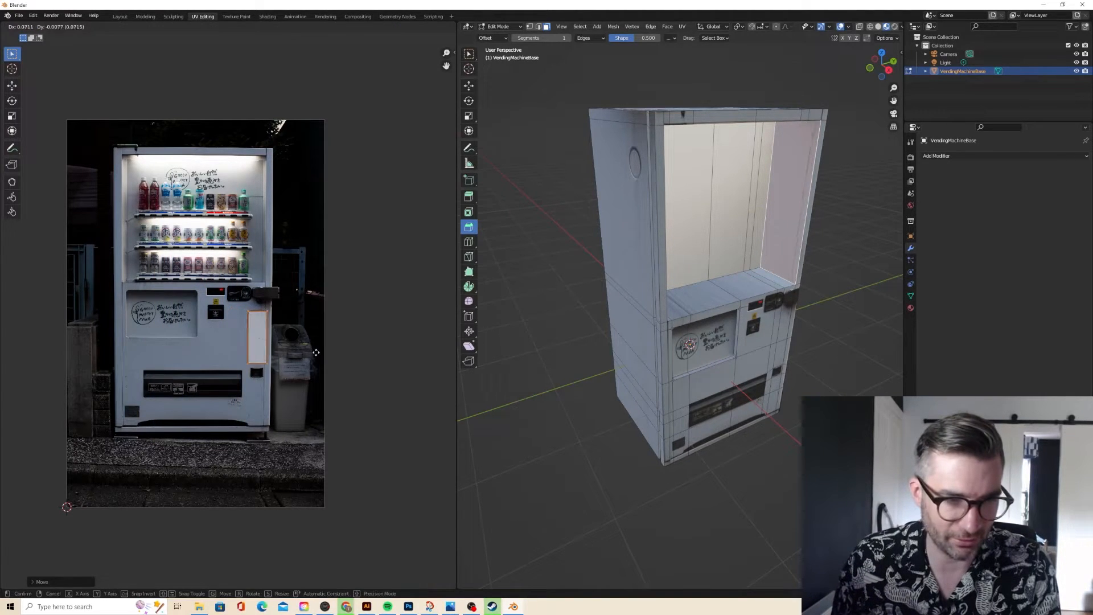
left_click(309, 348)
key("g")
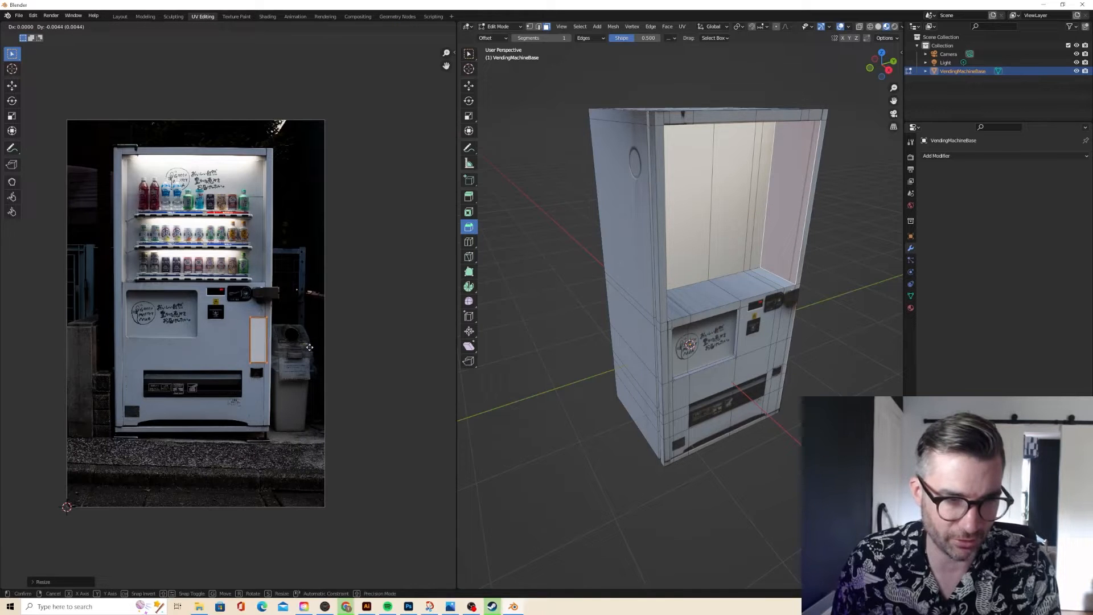
left_click(309, 348)
key("Tab")
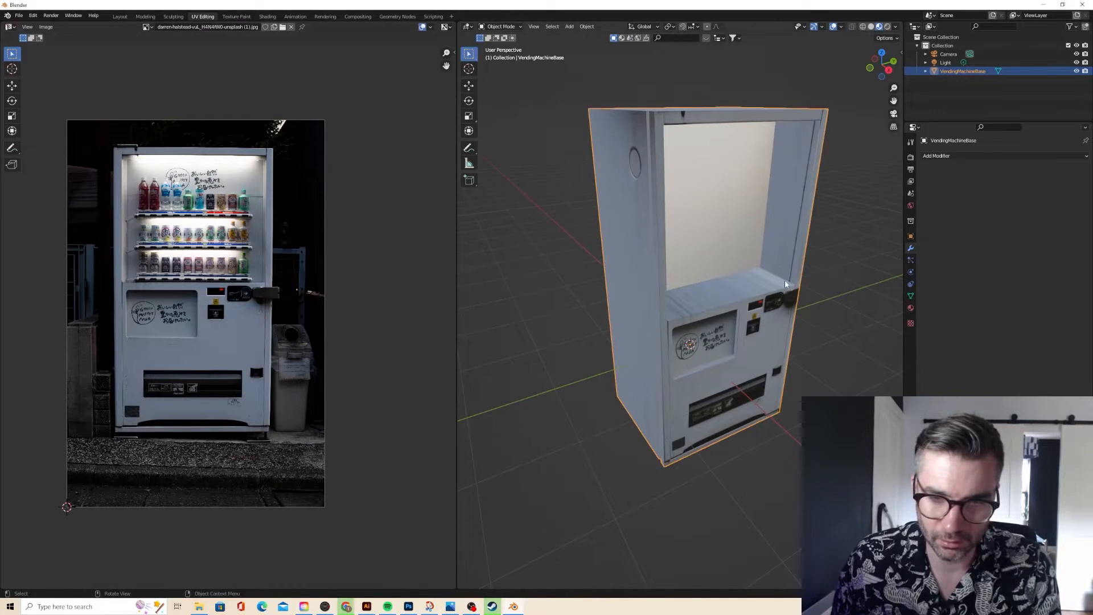
- Select all floor faces of the drinks display recess and unwrap them with Cube Projection
key("Tab")
left_click(772, 283)
left_click(768, 284, "shift")
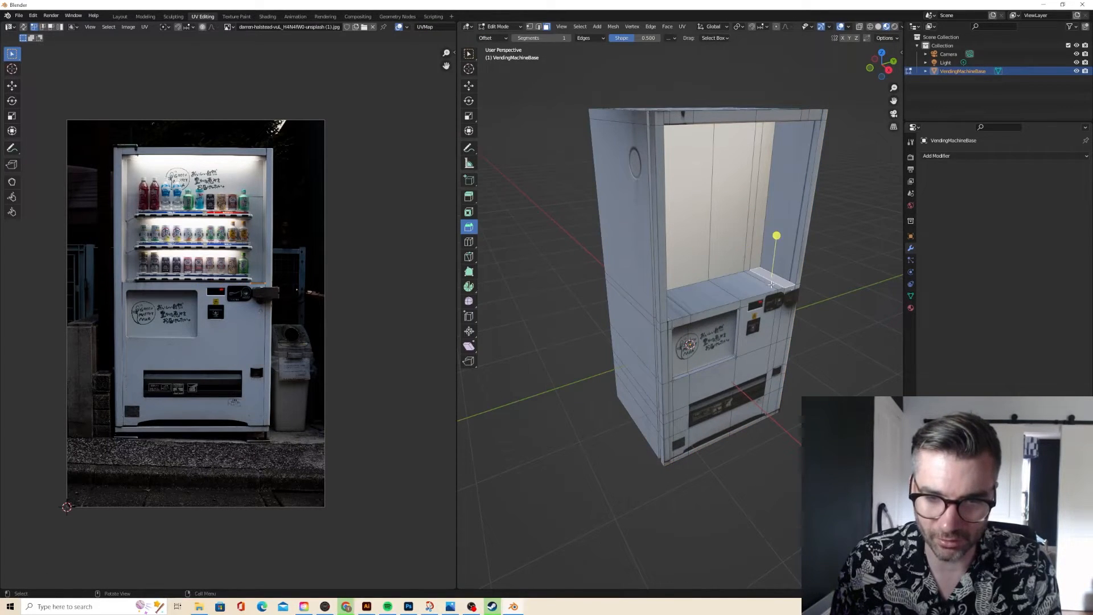
left_click(706, 297, "shift")
mouse_move(706, 297)
middle_mouse_down()
mouse_move(635, 289)
mouse_move(696, 283)
middle_mouse_up()
left_click(629, 289, "shift")
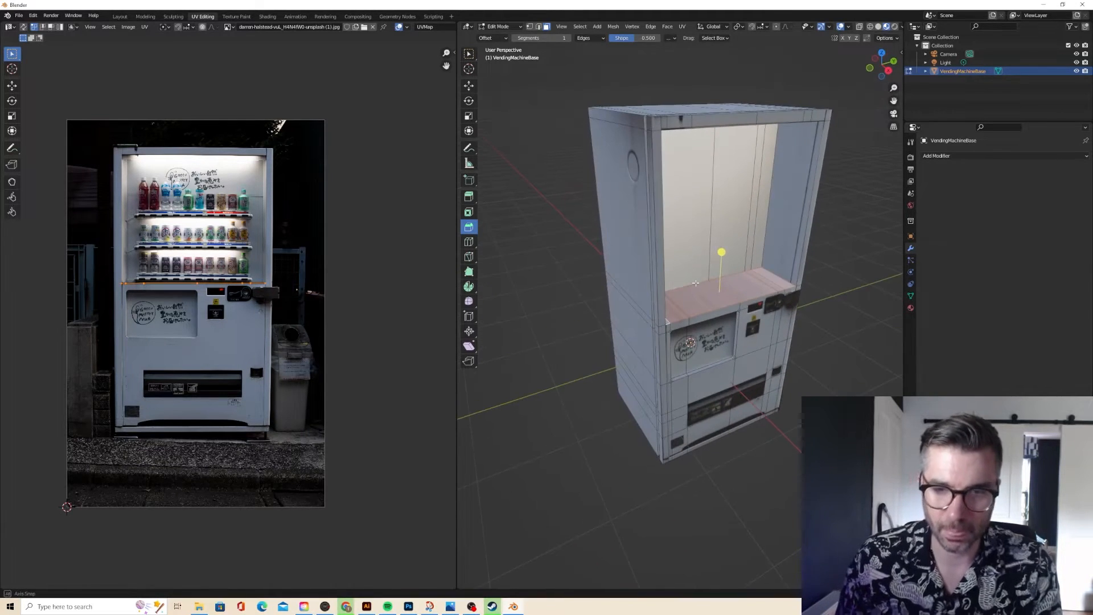
left_click(683, 27)
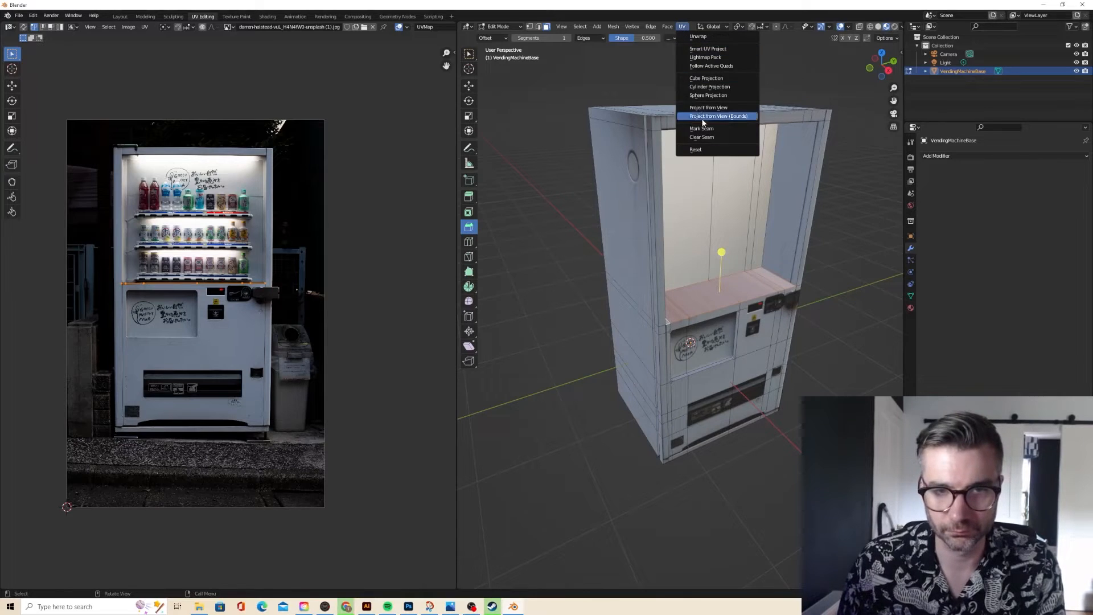
left_click(700, 78)
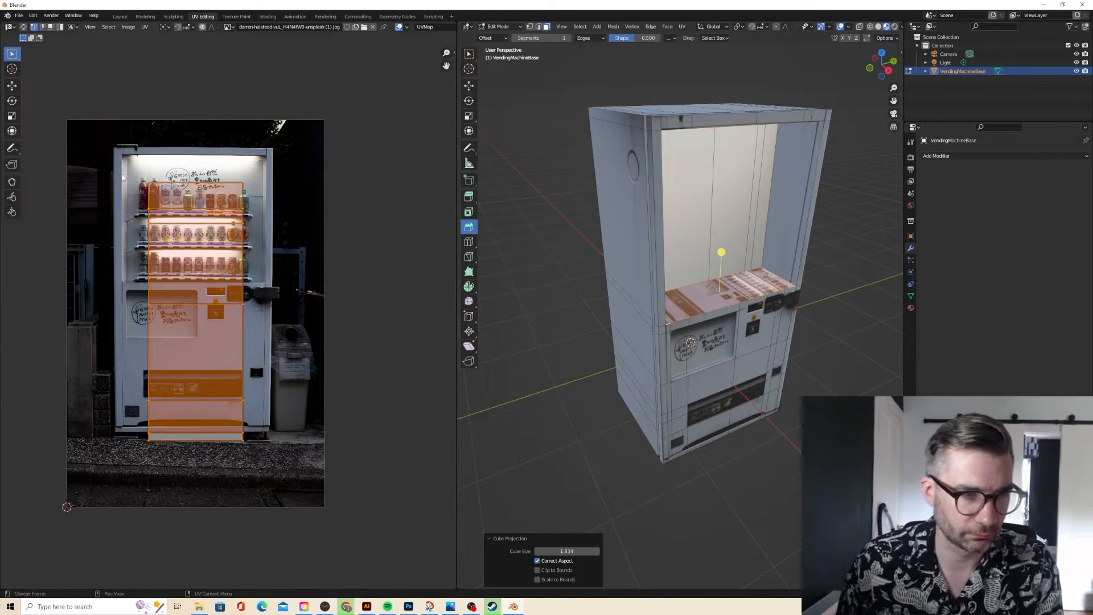
- Shrink the display floor's UVs and fit them onto the plain casing between the coin mechanism and the small black lock
key("s")
left_click(216, 356)
key("g")
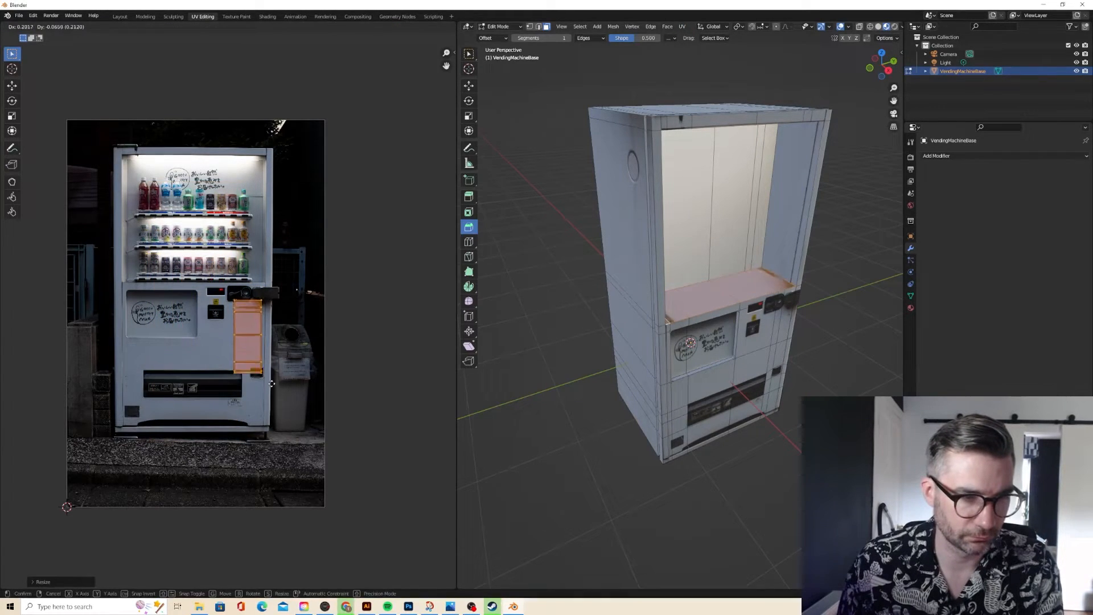
left_click(274, 386)
key("s")
left_click(265, 371)
key("g")
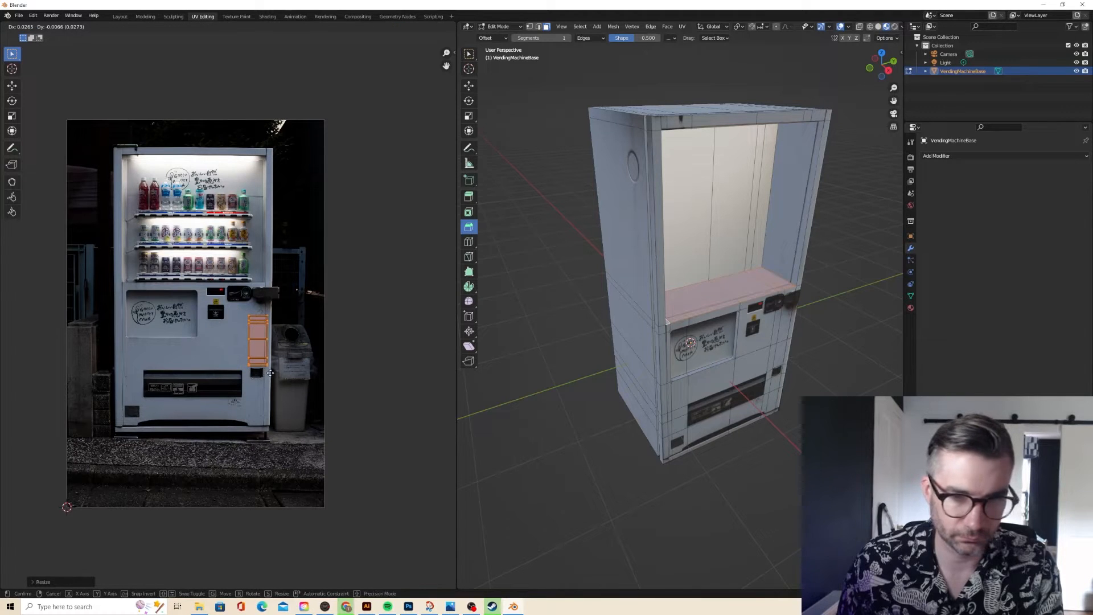
left_click(270, 372)
- Select the drinks display's left inner wall face and unwrap it with Cube Projection
middle_click_drag(654, 183, 593, 176)
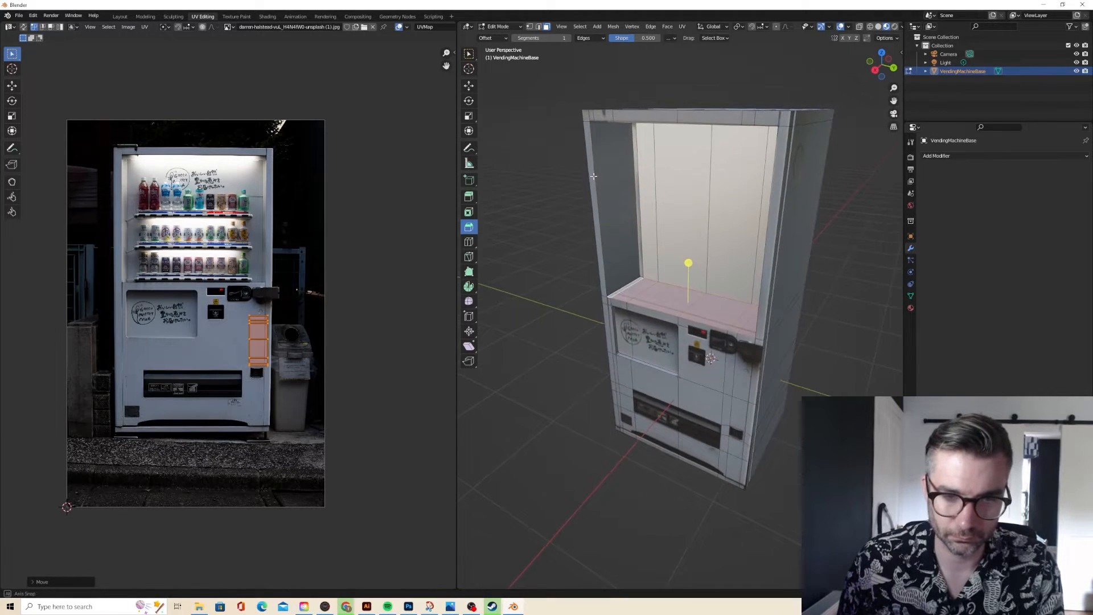
left_click(620, 198)
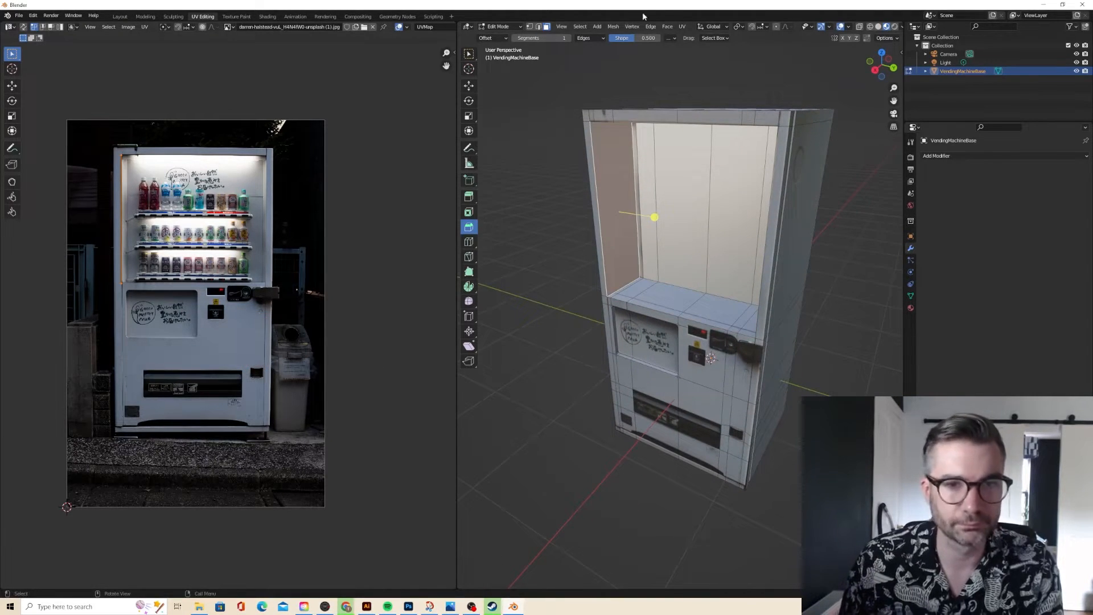
left_click(681, 26)
left_click(700, 77)
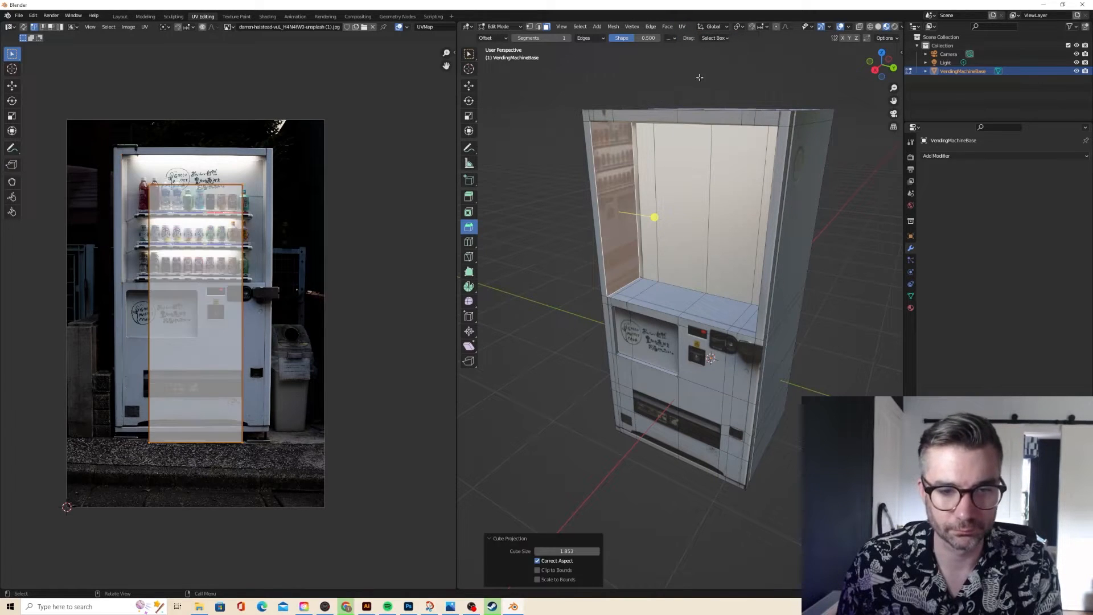
- Shrink the left inner wall's UVs and move them onto the plain casing near the machine's lower-right edge
key("s")
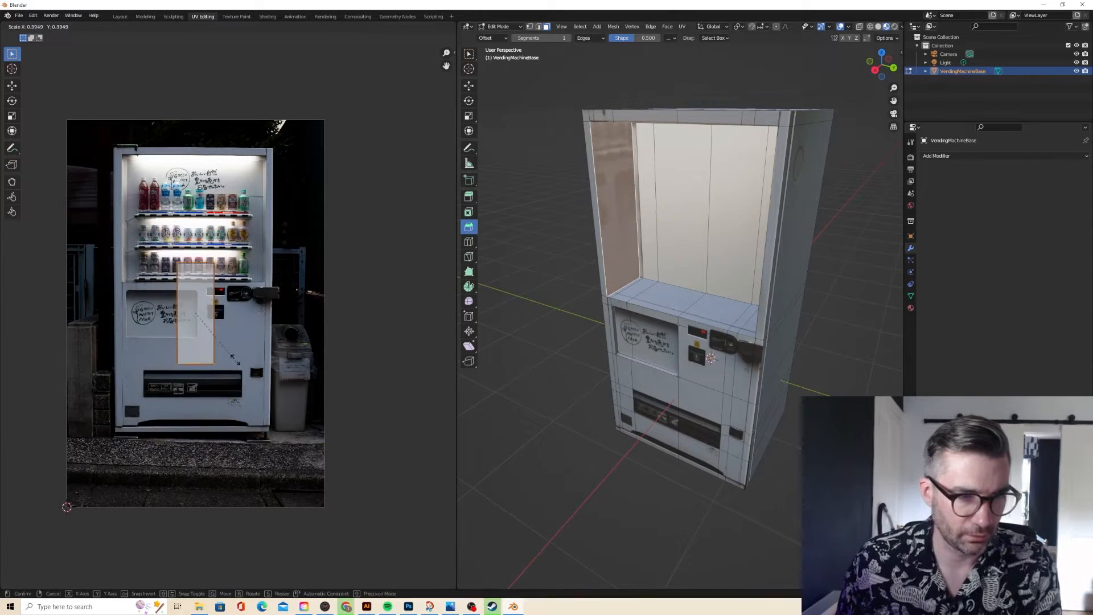
left_click(228, 345)
key("g")
left_click(282, 367)
key("s")
left_click(267, 346)
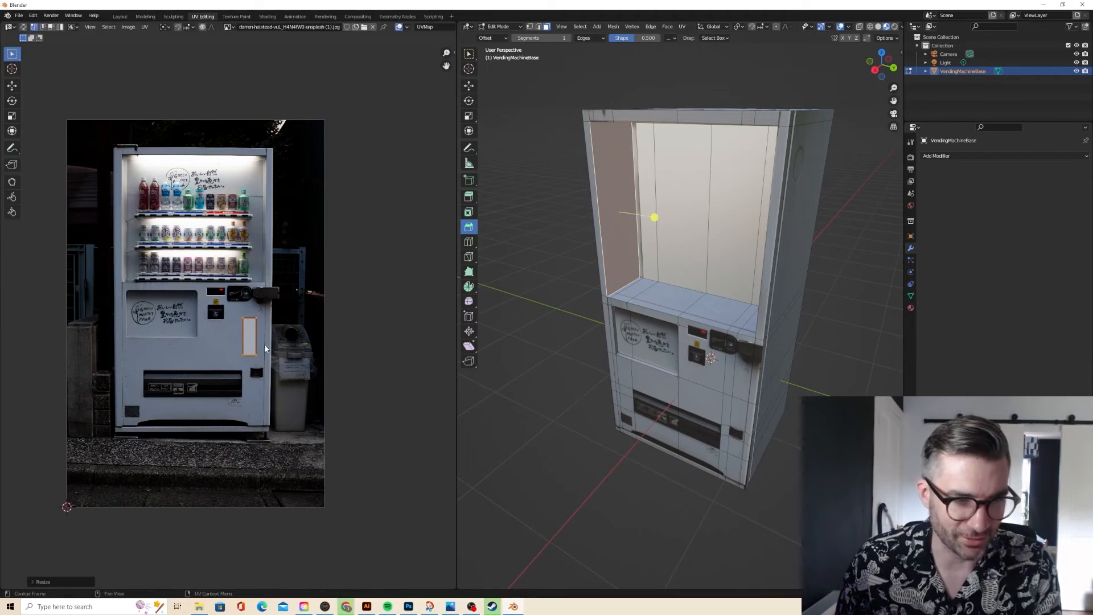
key("g")
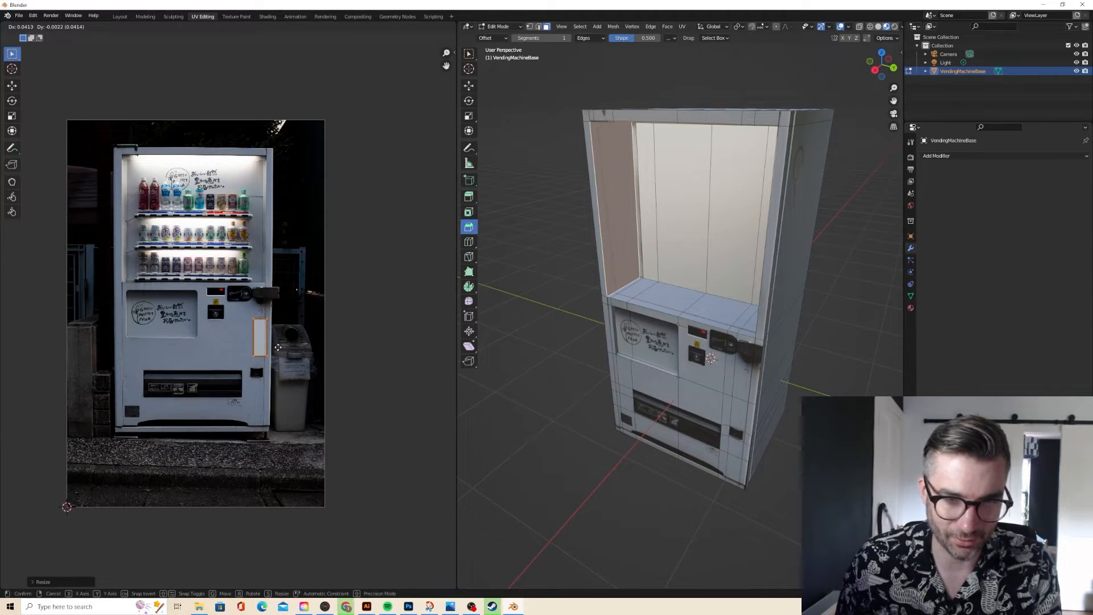
left_click(278, 347)
- Select all ceiling faces of the drinks display recess and unwrap them with Cube Projection
key("Tab")
middle_click_drag(499, 193, 642, 183)
key("Tab")
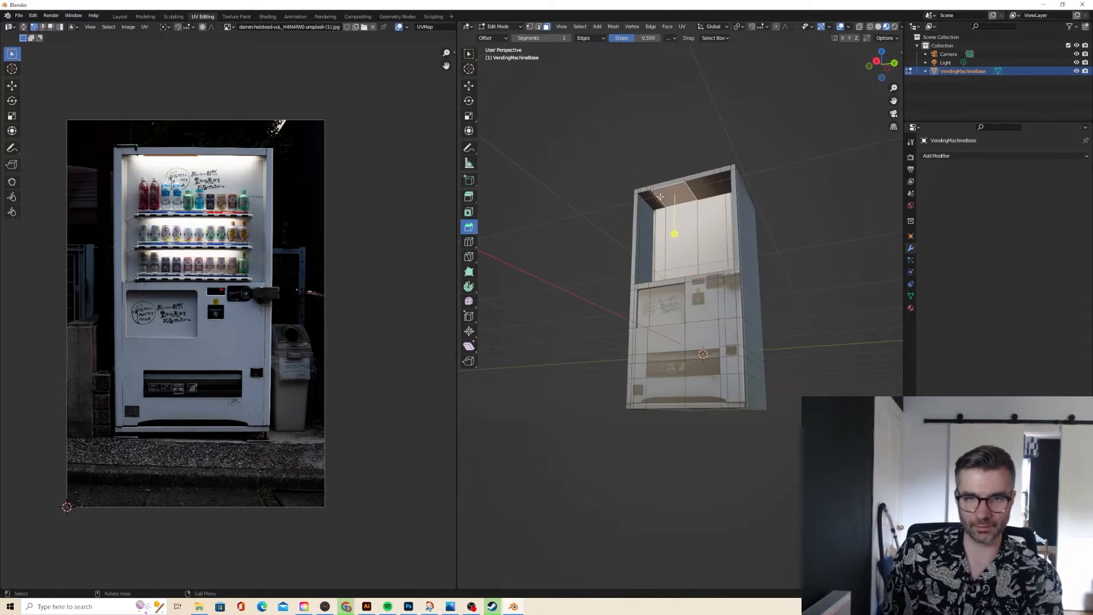
left_click(715, 183, "shift")
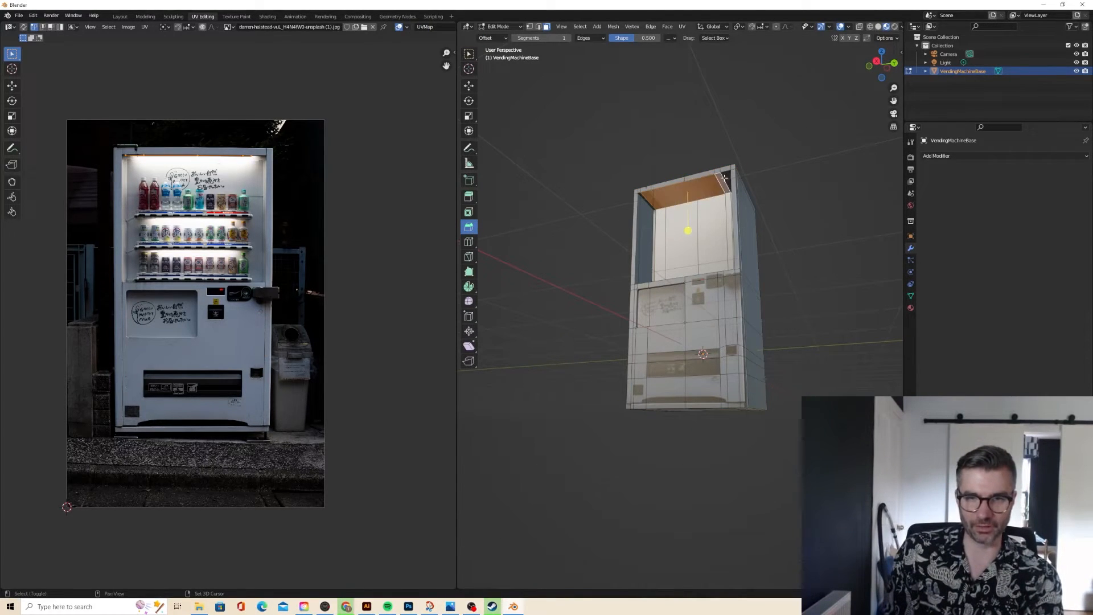
middle_click_drag(581, 198, 626, 206)
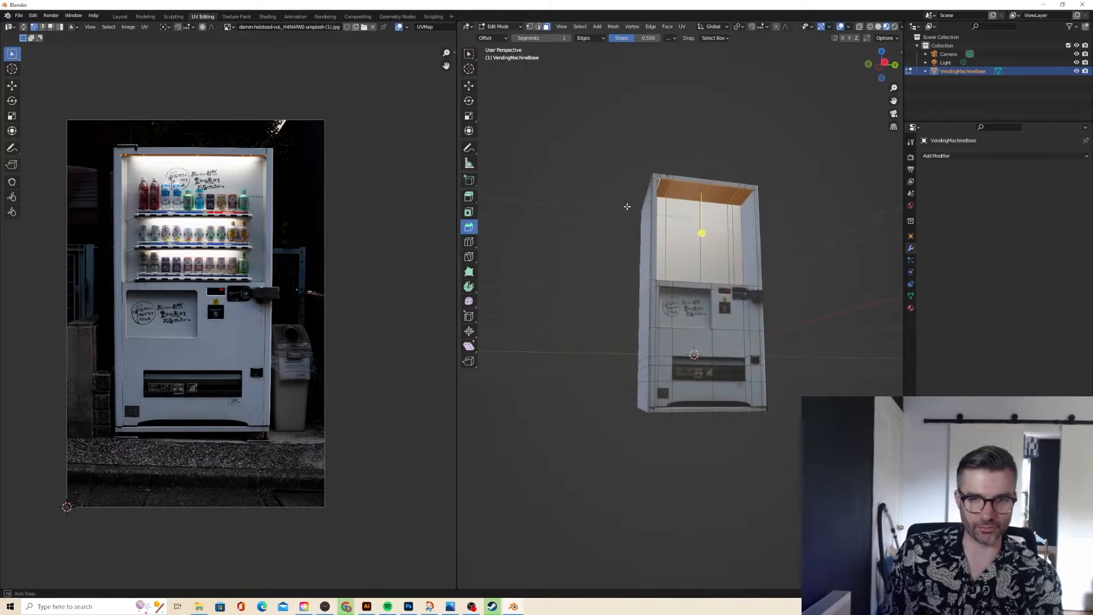
left_click(680, 27)
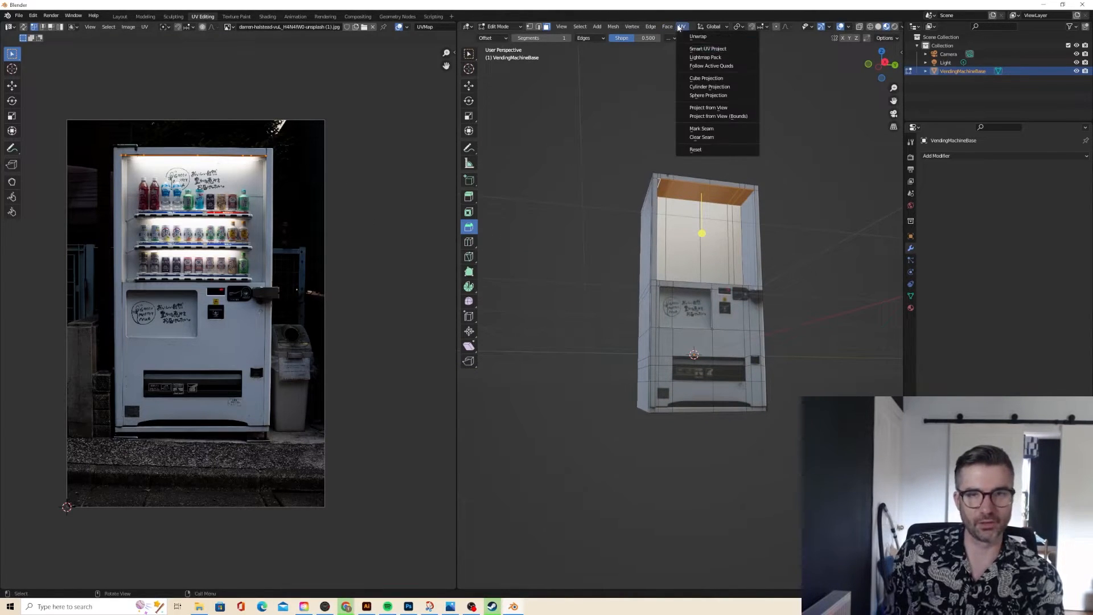
left_click(695, 78)
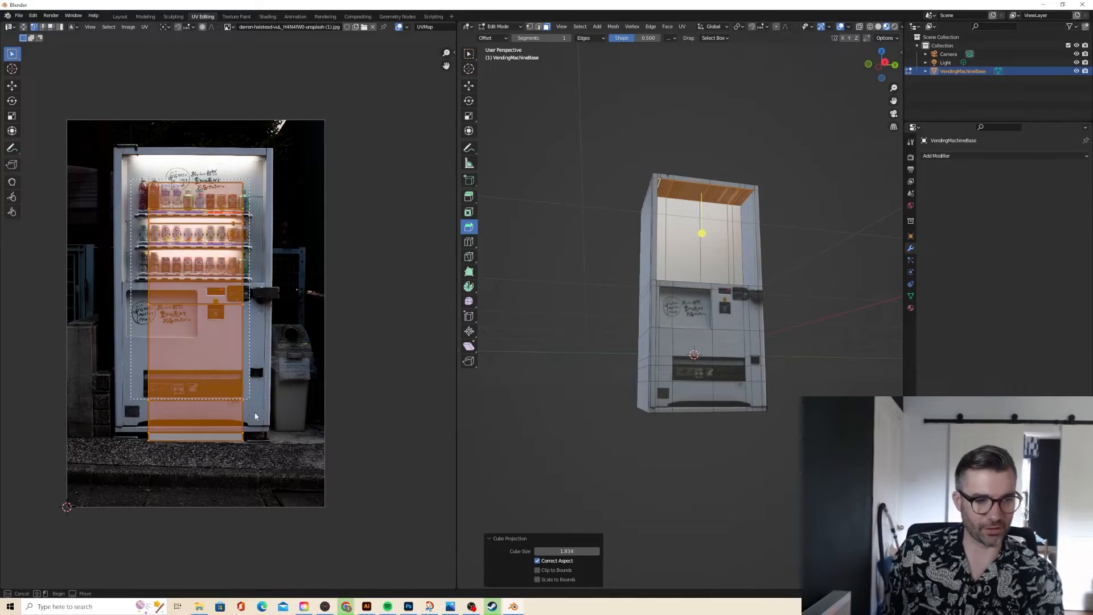
- Shrink the display ceiling's UVs and move them onto the plain casing right of the sign panel
key("s")
left_click(211, 340)
key("g")
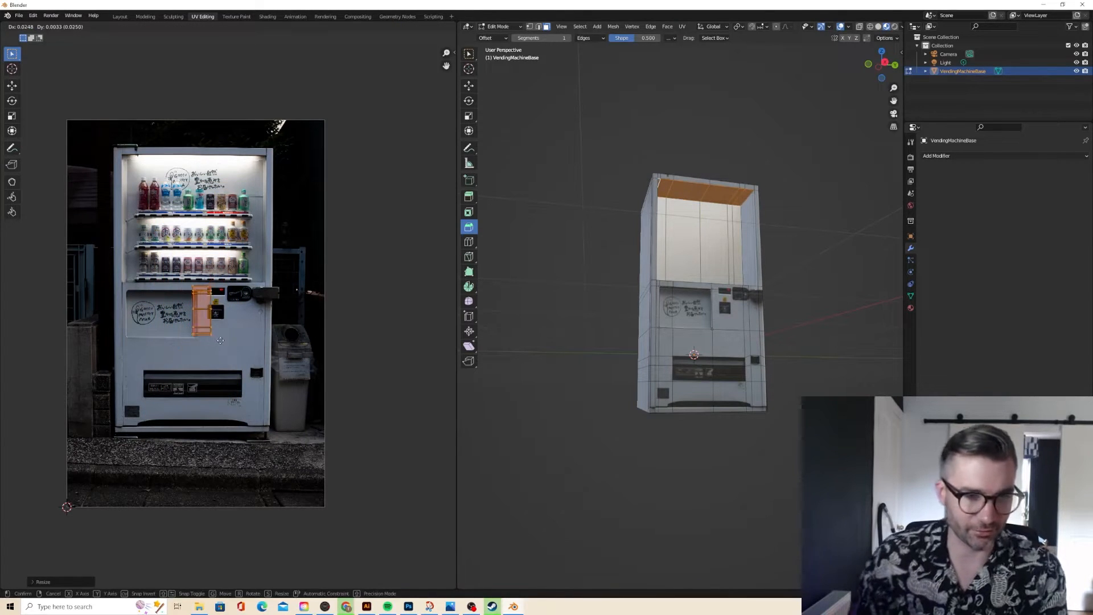
left_click(273, 358)
middle_click_drag(600, 200, 579, 243)
key("Tab")
scroll(558, 217, "down", 1)
scroll(627, 250, "up", 5)
scroll(553, 231, "down", 4)
- Show the viewport in Rendered shading and set the render engine to Cycles on GPU Compute
left_click(887, 27)
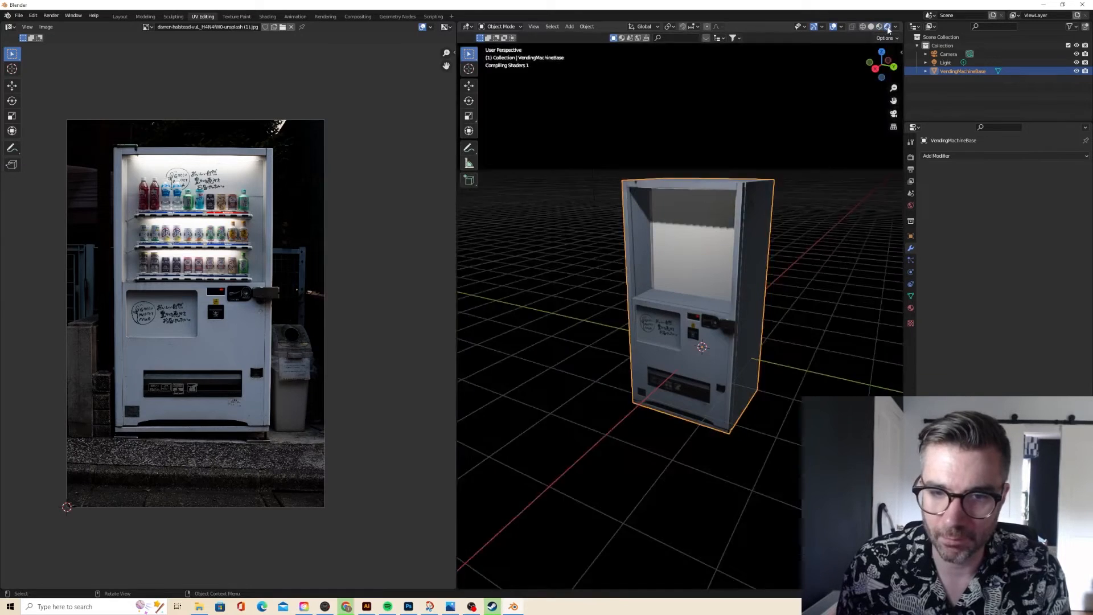
left_click(911, 158)
left_click(1019, 156)
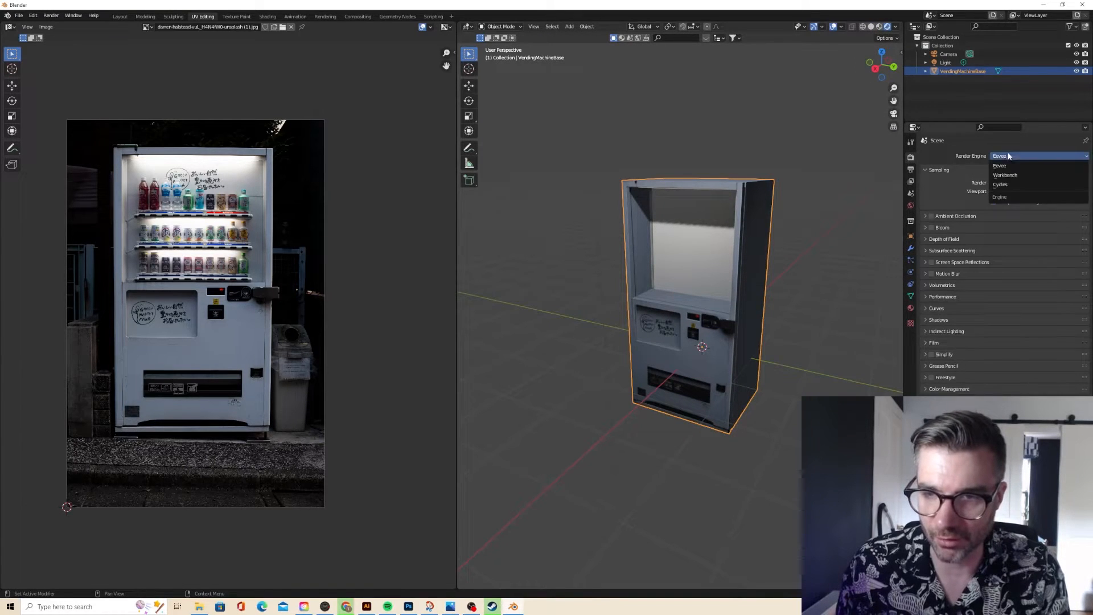
left_click(1003, 185)
left_click(1003, 177)
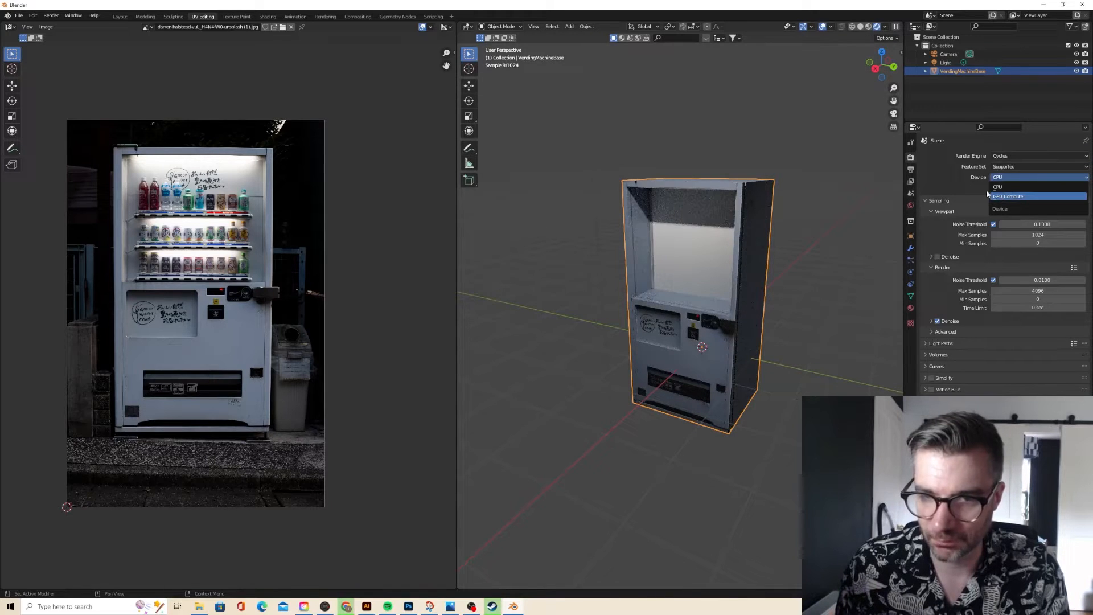
left_click(1008, 196)
- Inspect the rendered recesses from several angles and return the viewport to Material Preview shading
middle_click_drag(736, 148, 792, 158)
scroll(790, 159, "up", 4)
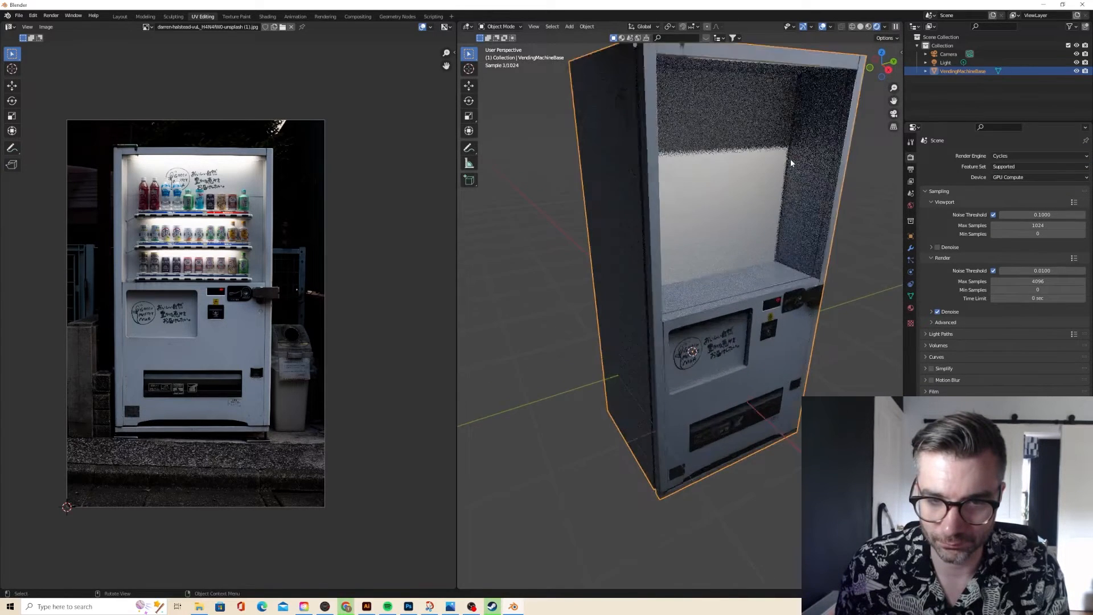
scroll(790, 159, "down", 5)
mouse_move(723, 156)
middle_mouse_down()
mouse_move(691, 151)
mouse_move(793, 165)
mouse_move(736, 156)
mouse_move(789, 198)
middle_mouse_up()
scroll(774, 169, "up", 5)
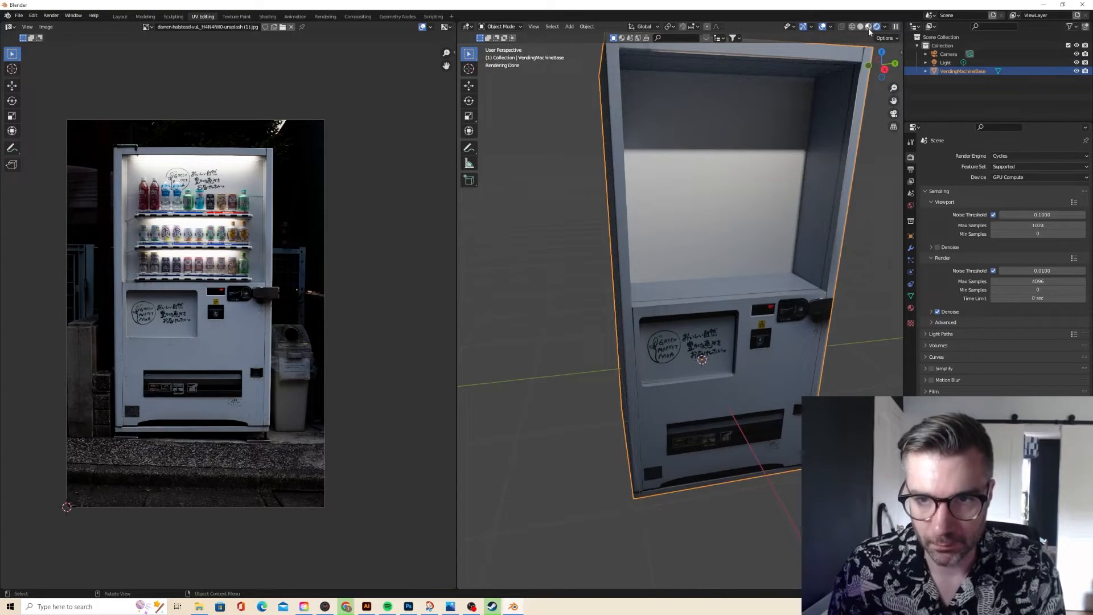
left_click(869, 29)
- Select all four front faces of the dispensing slot and extrude them along their normals about 0.1 m into the machine
middle_click_drag(797, 285, 783, 319)
key("Tab")
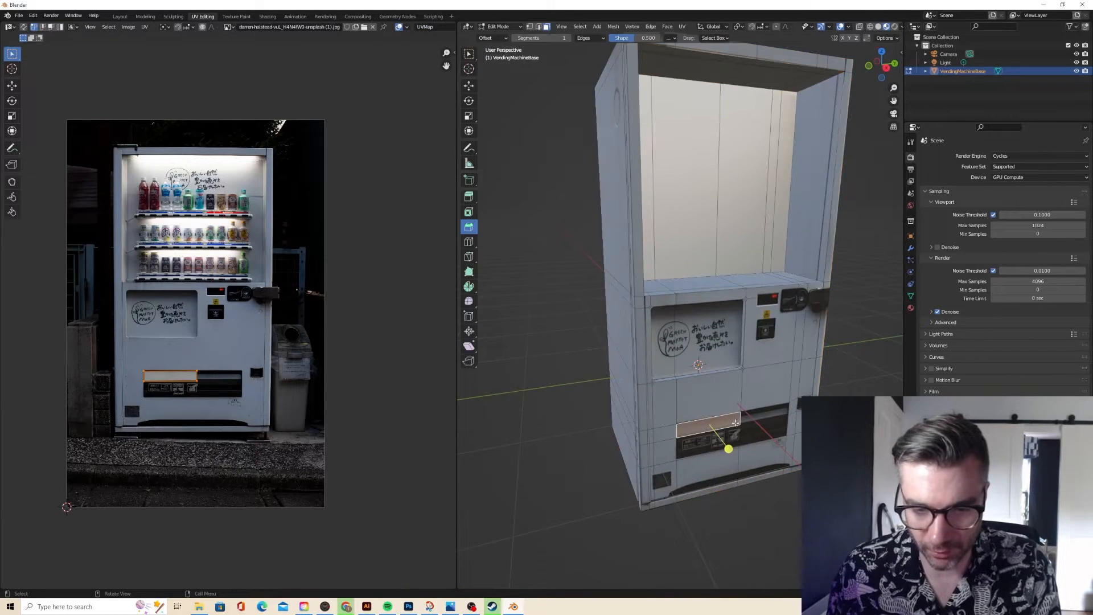
left_click(749, 418, "shift")
left_click(746, 432, "shift")
left_click(738, 428, "shift")
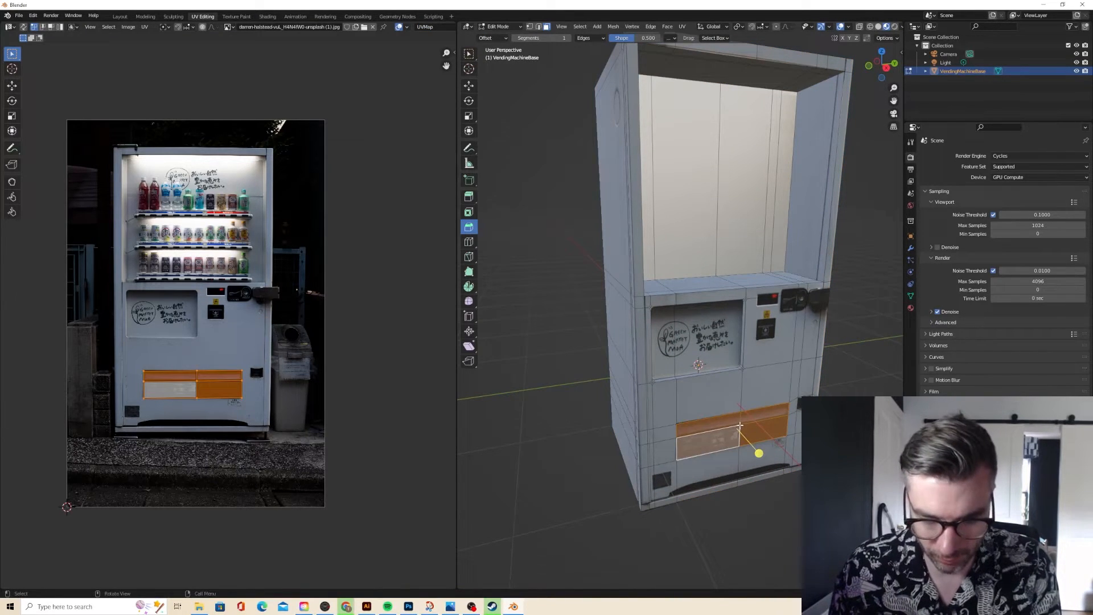
key("alt+e")
left_click(741, 426)
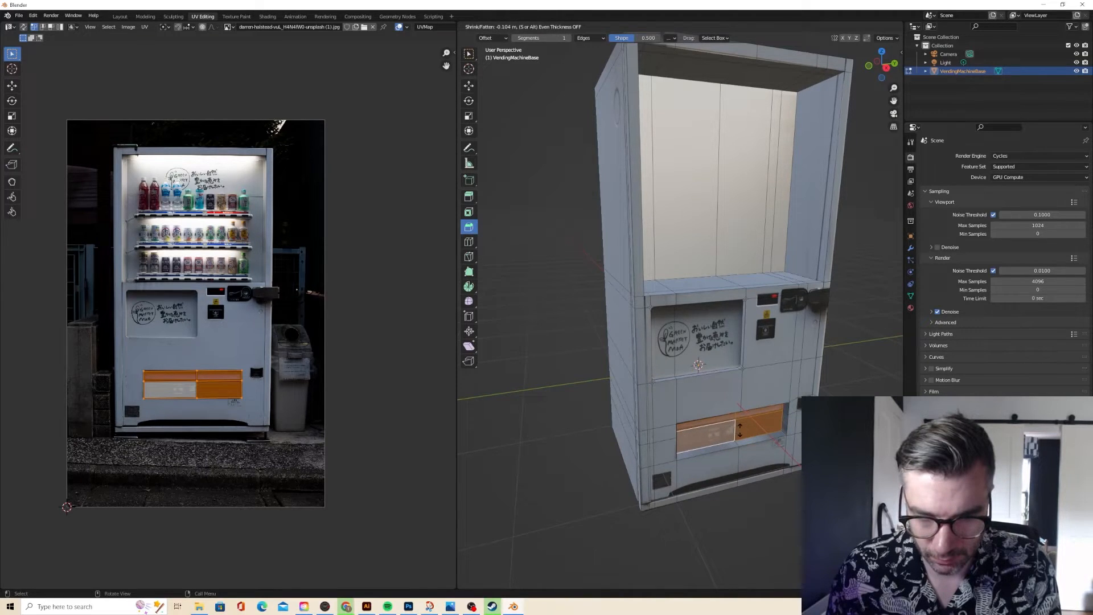
left_click(740, 431)
- Select the two lower back faces of the dispensing slot and move them along the global X axis
middle_click_drag(649, 421, 684, 401)
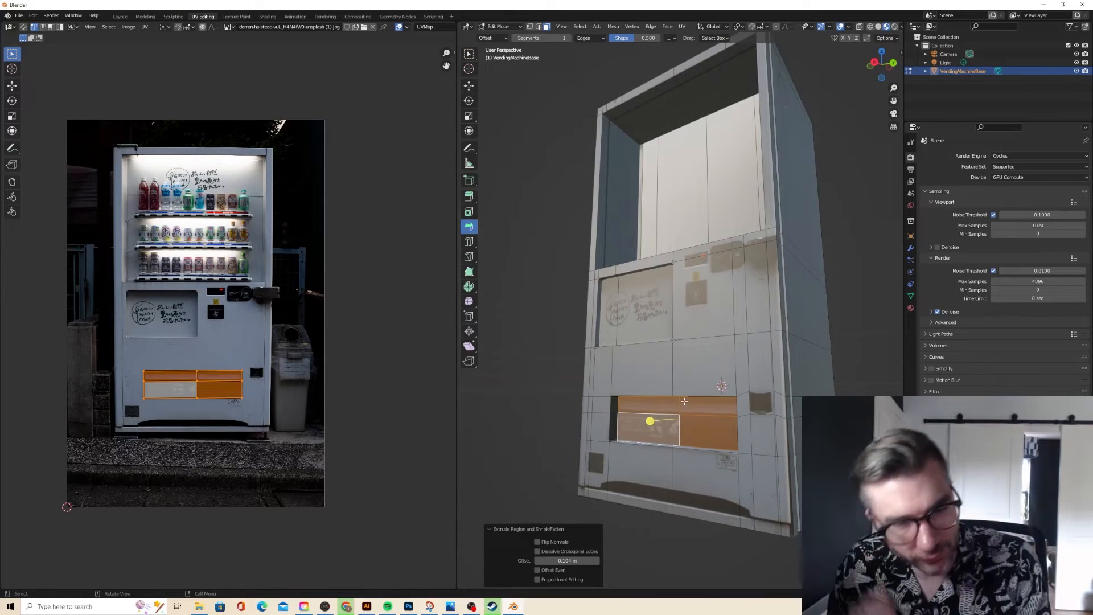
left_click(670, 422)
left_click(697, 429, "shift")
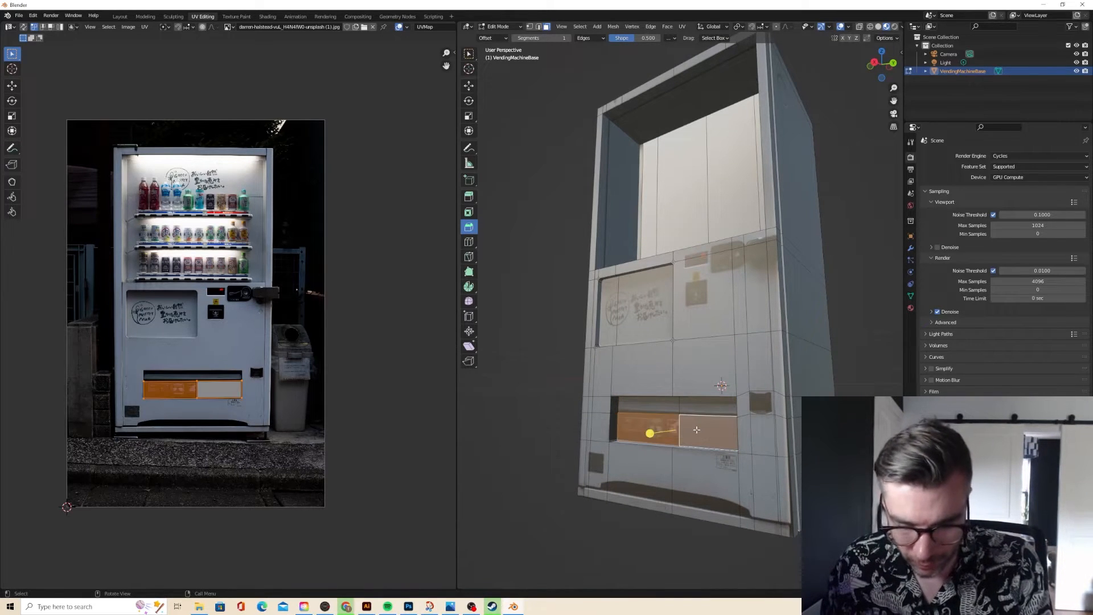
key("g")
key("y")
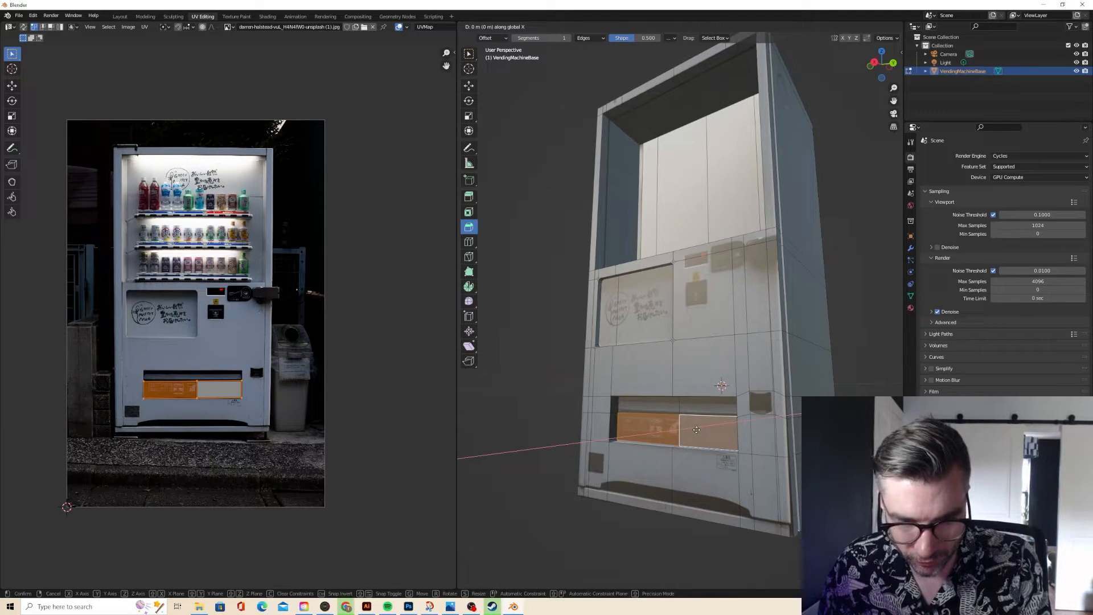
left_click(693, 430)
middle_click_drag(693, 430, 734, 484)
key("Tab")
key("Tab")
scroll(715, 442, "up", 5)
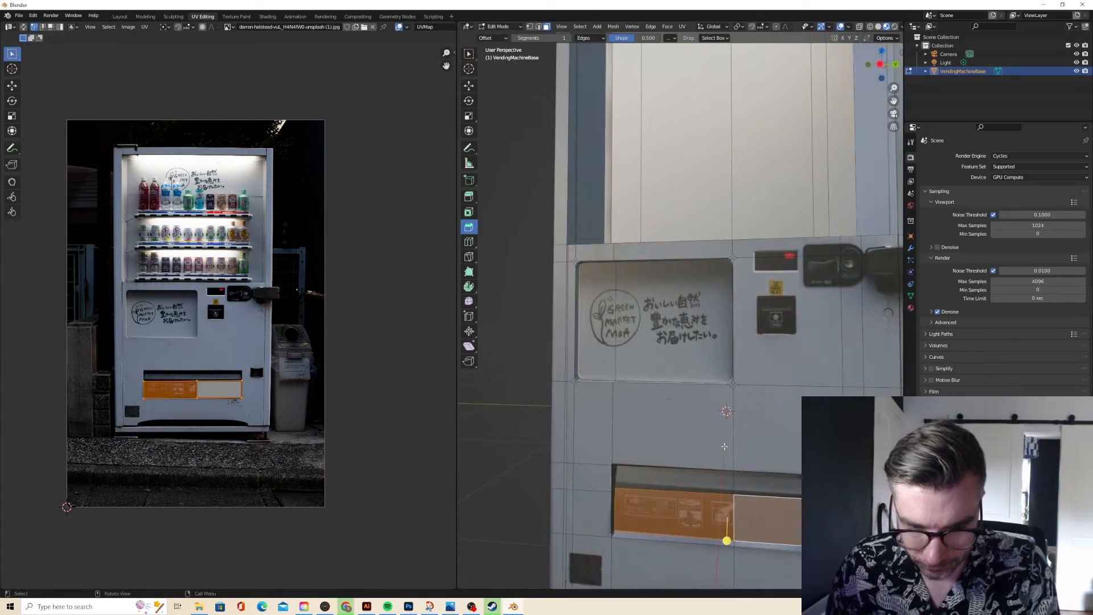
scroll(737, 490, "up", 2)
scroll(753, 507, "down", 2)
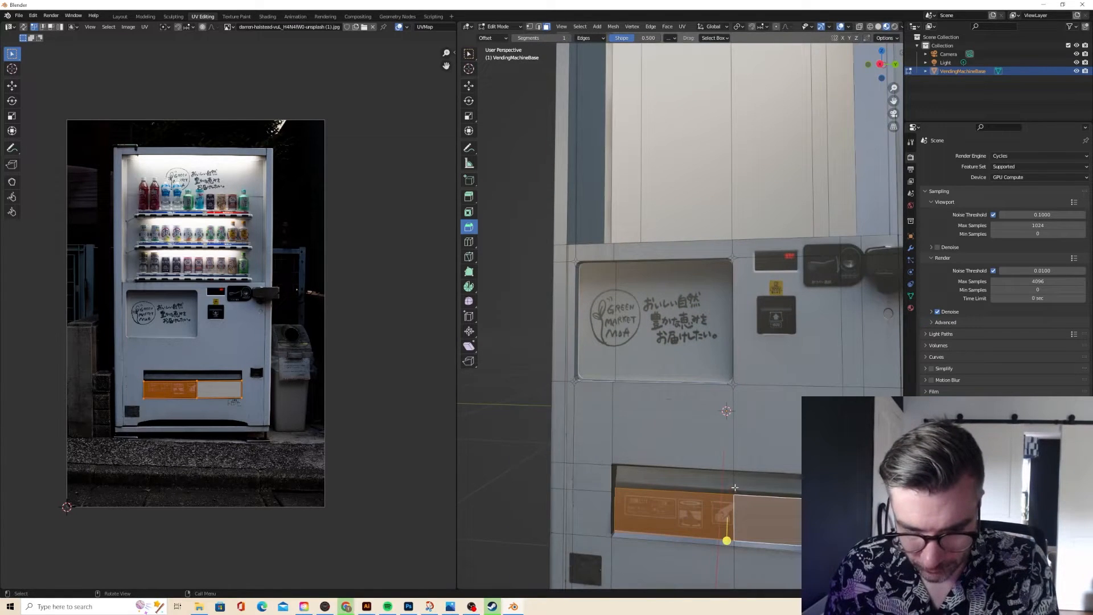
- Select the inner side walls of the dispensing slot and unwrap them with Cube Projection
middle_click_drag(735, 485, 788, 484)
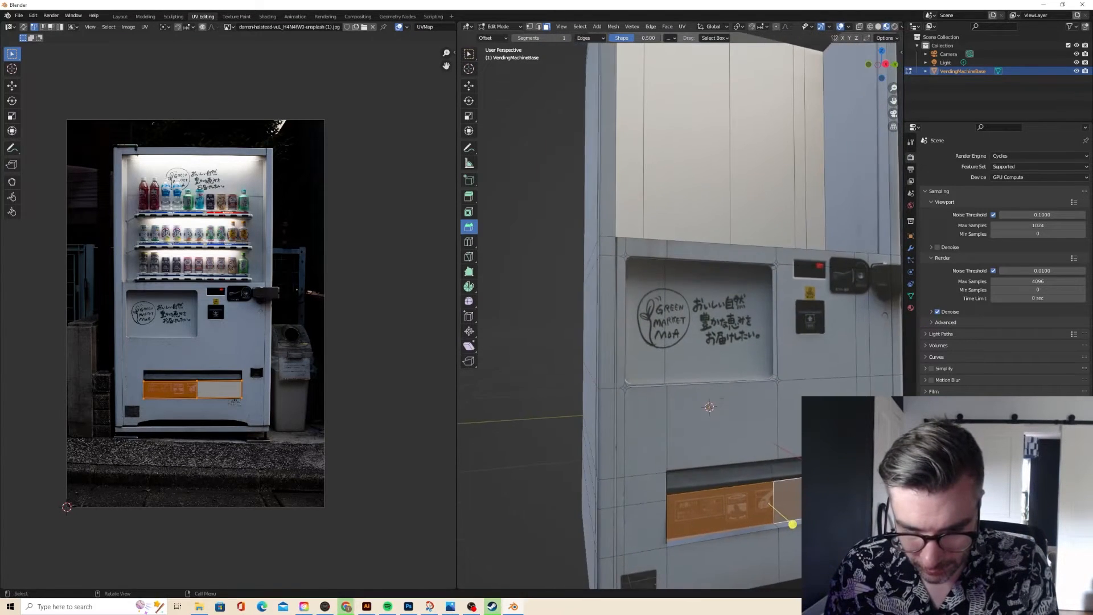
key("alt+a")
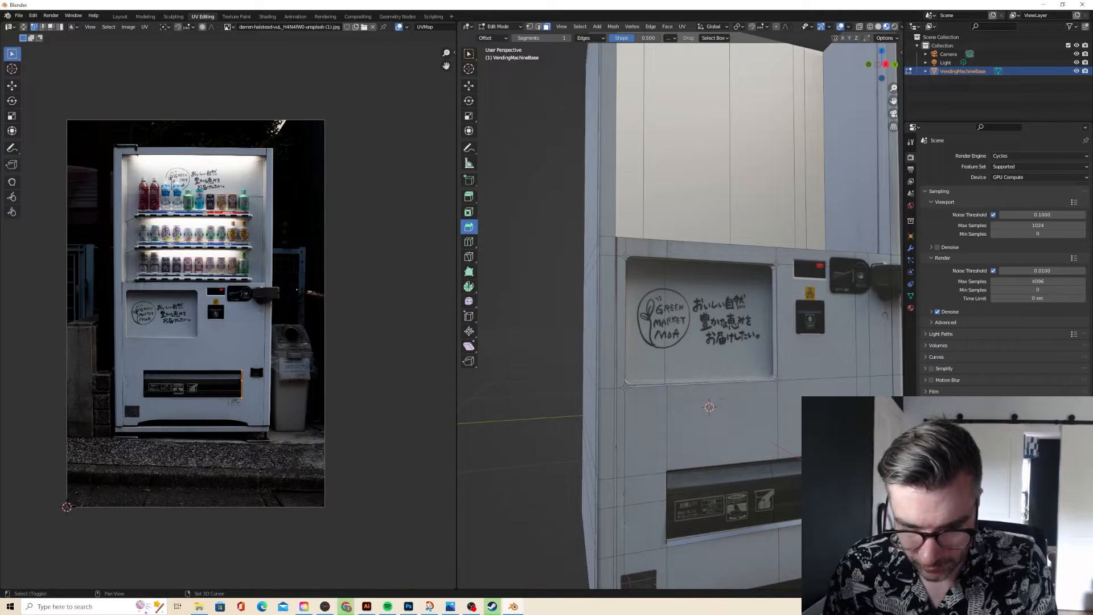
middle_click_drag(788, 484, 752, 497)
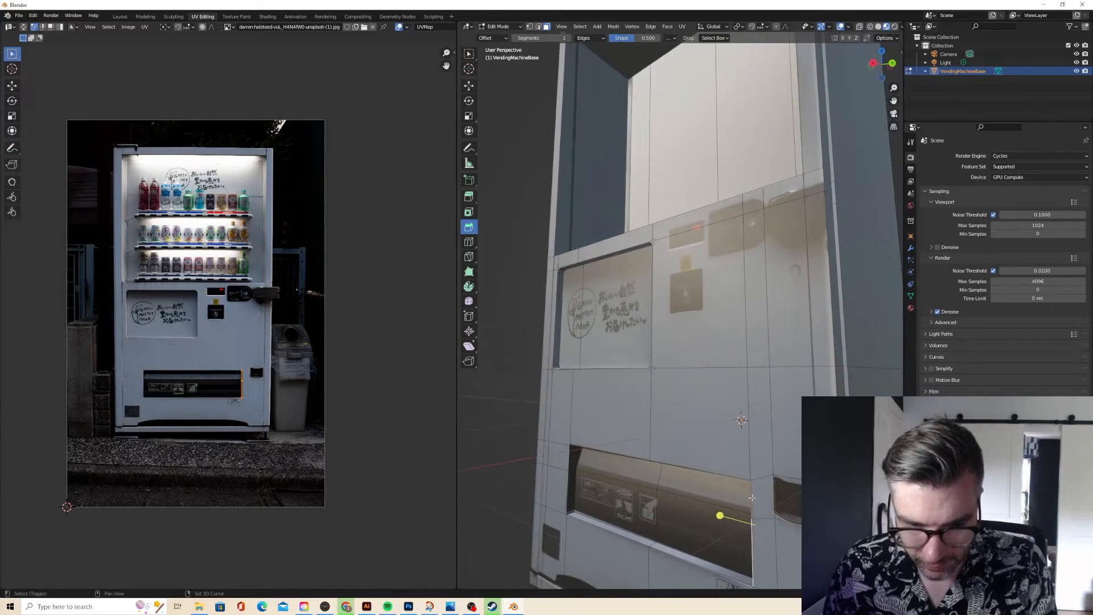
scroll(596, 465, "down", 4)
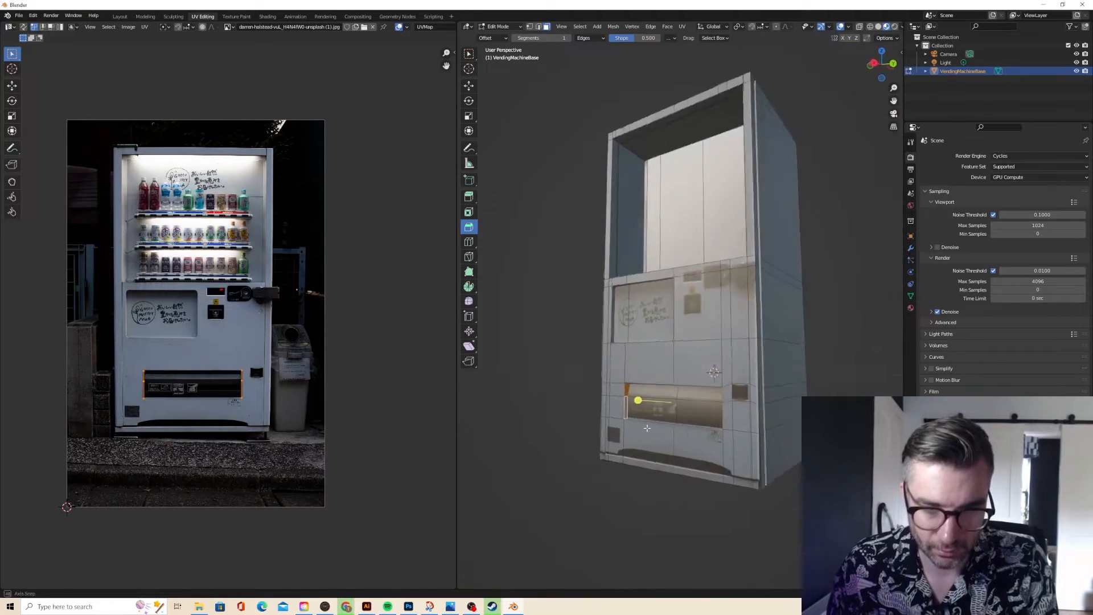
middle_click_drag(627, 257, 711, 268)
left_click(686, 27)
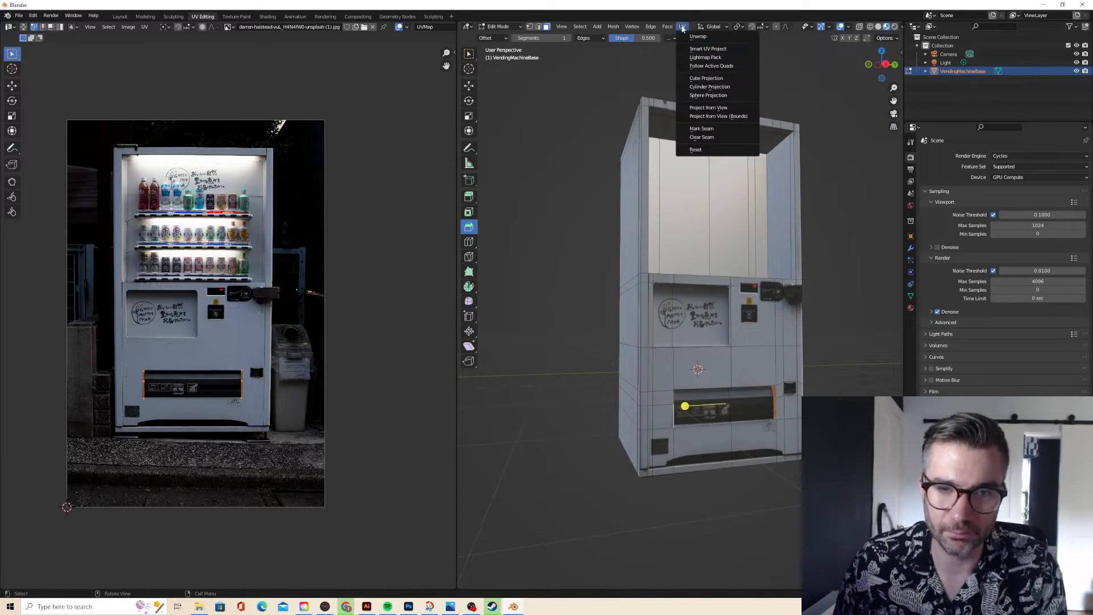
left_click(706, 79)
- Shrink the slot side walls' UVs and move them onto the plain casing right of the sign panel
key("a")
key("s")
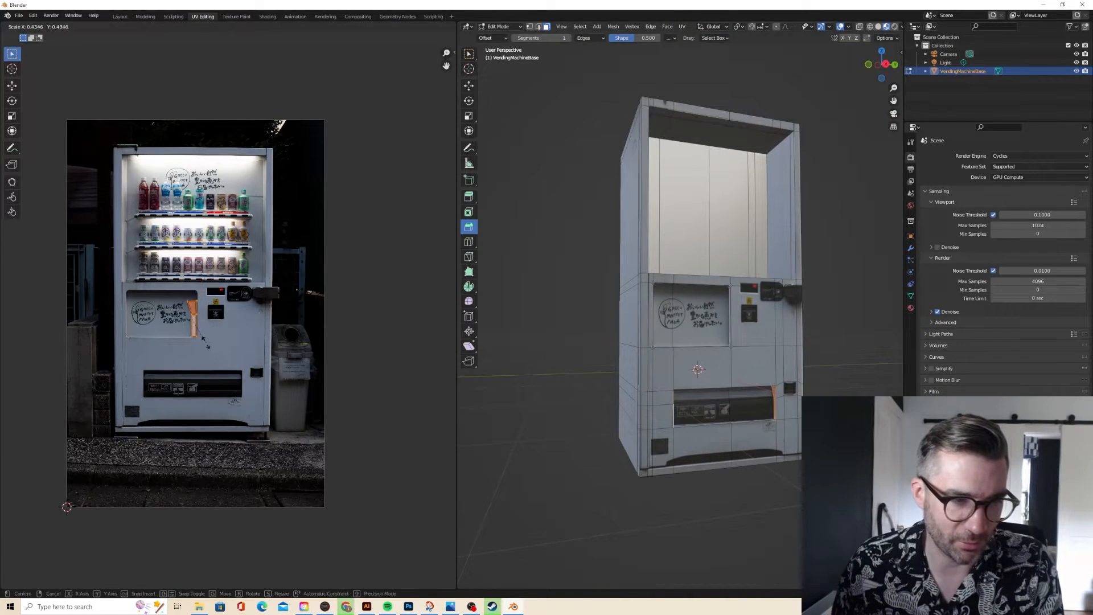
left_click(207, 345)
key("g")
left_click(266, 364)
key("Tab")
middle_click_drag(716, 337, 710, 359)
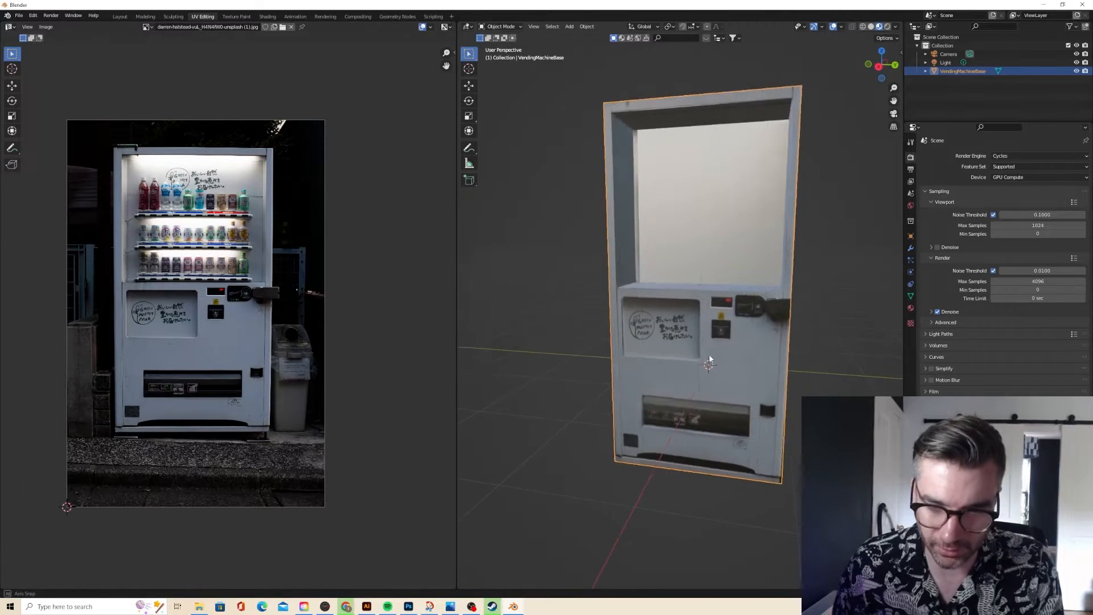
- Cube-project the dispensing slot's floor faces and place their shrunken UVs on the plain casing below the card reader
key("Tab")
scroll(668, 404, "up", 1)
middle_click_drag(668, 404, 661, 415)
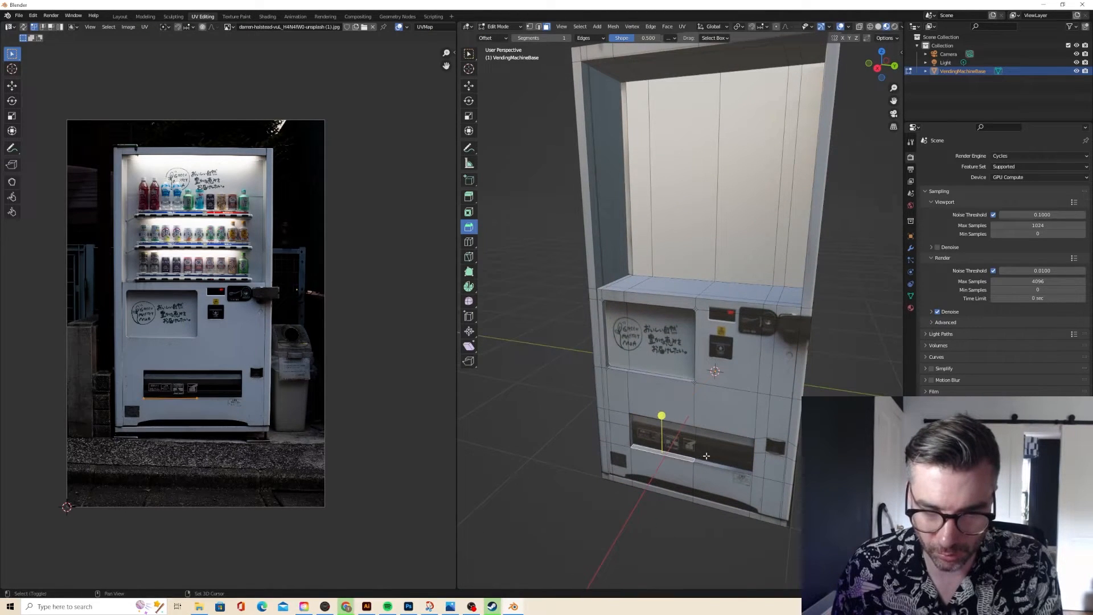
left_click(682, 27)
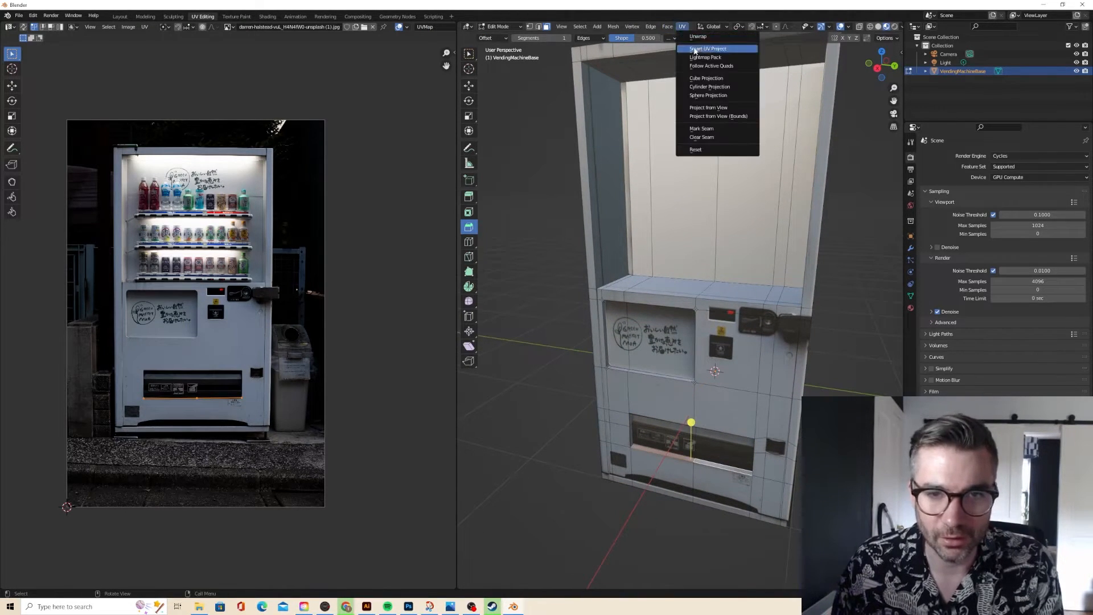
left_click(705, 81)
key("s")
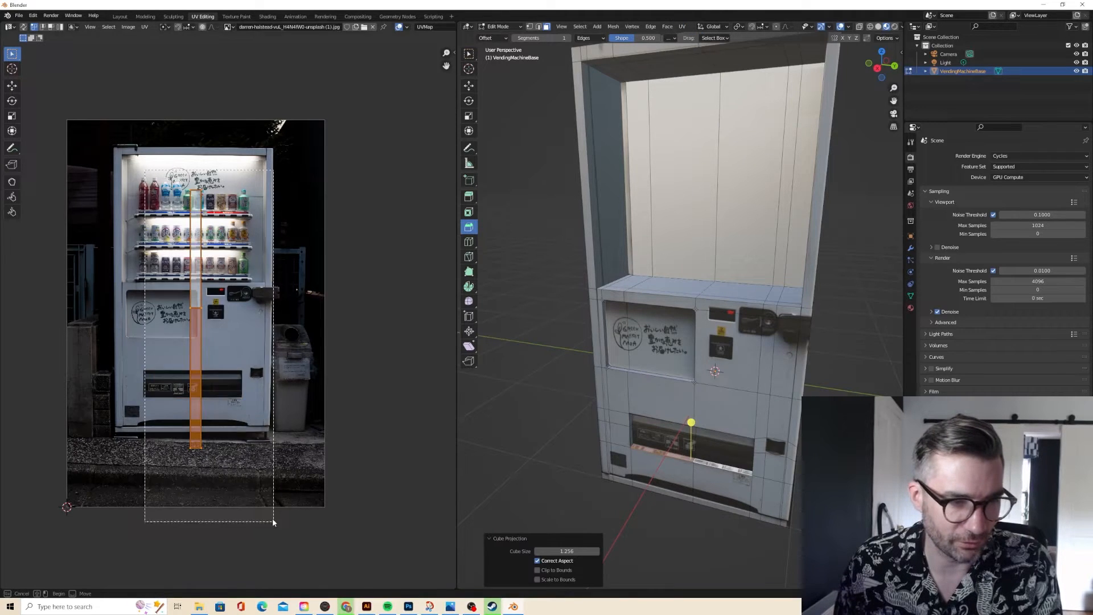
key("Return")
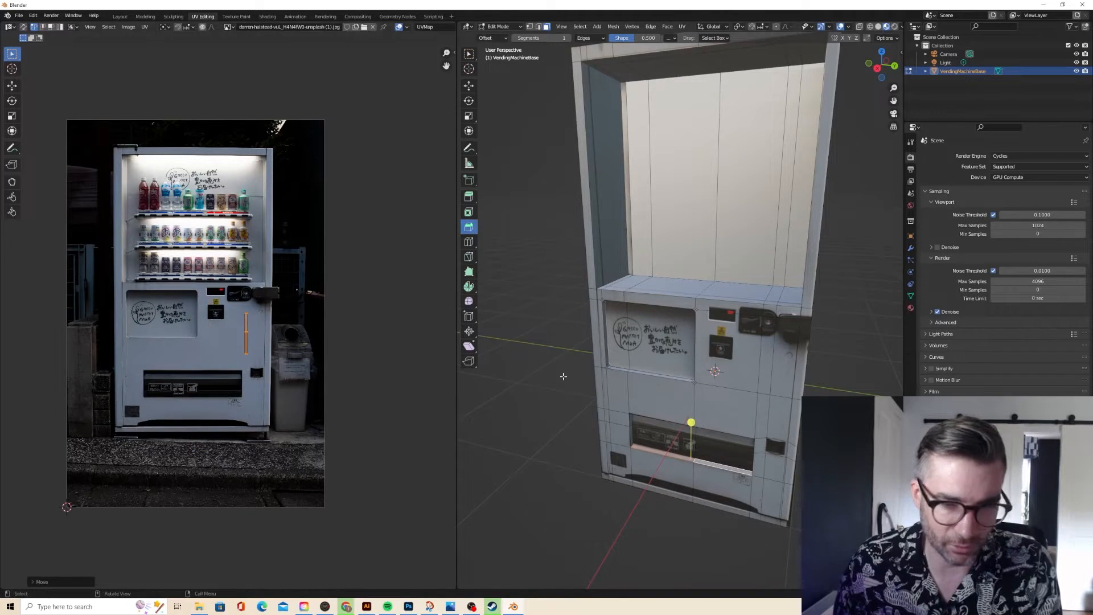
key("Tab")
mouse_move(706, 296)
middle_mouse_down()
mouse_move(706, 332)
mouse_move(690, 300)
middle_mouse_up()
- Select the two ceiling faces of the dispensing slot and unwrap them with Cube Projection
key("Tab")
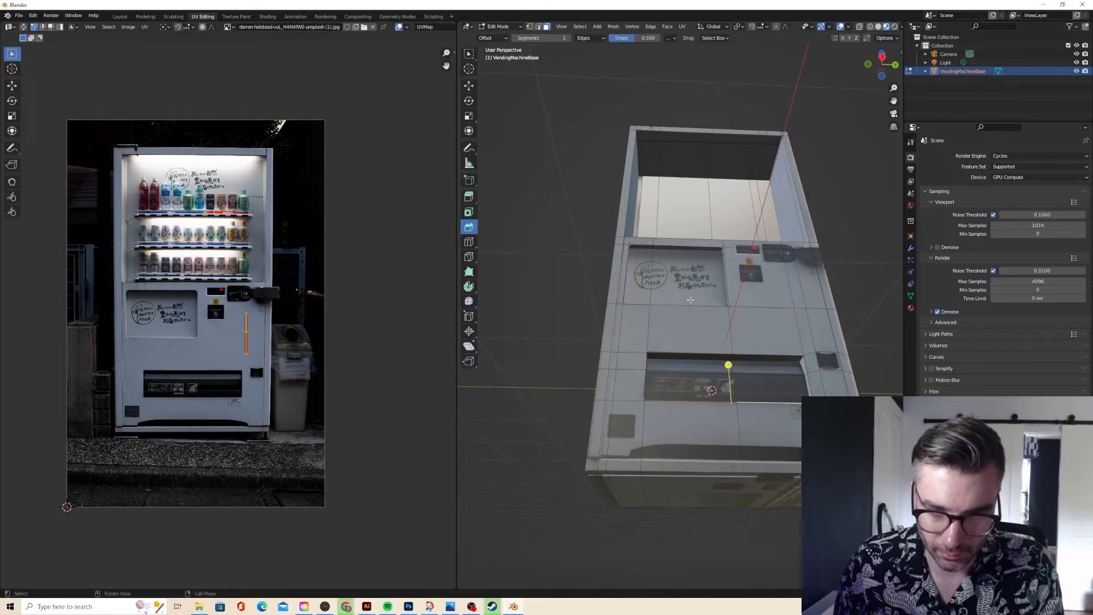
left_click(685, 356)
left_click(751, 354, "shift")
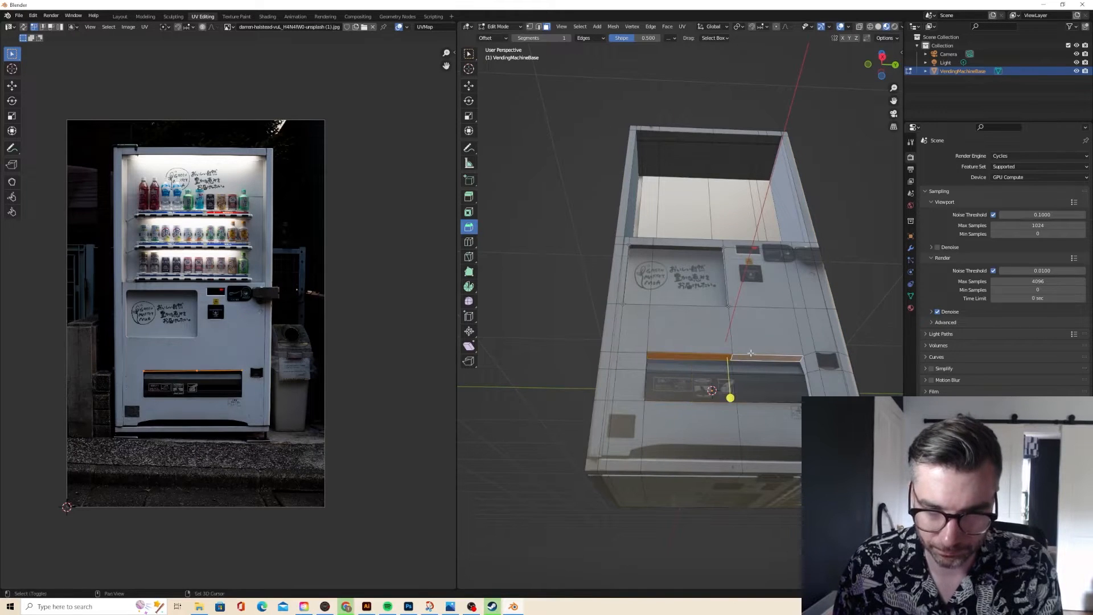
left_click(682, 27)
left_click(700, 80)
- Shrink the slot ceiling's UVs and move them onto the plain casing above the coin return
left_click_drag(159, 168, 268, 538)
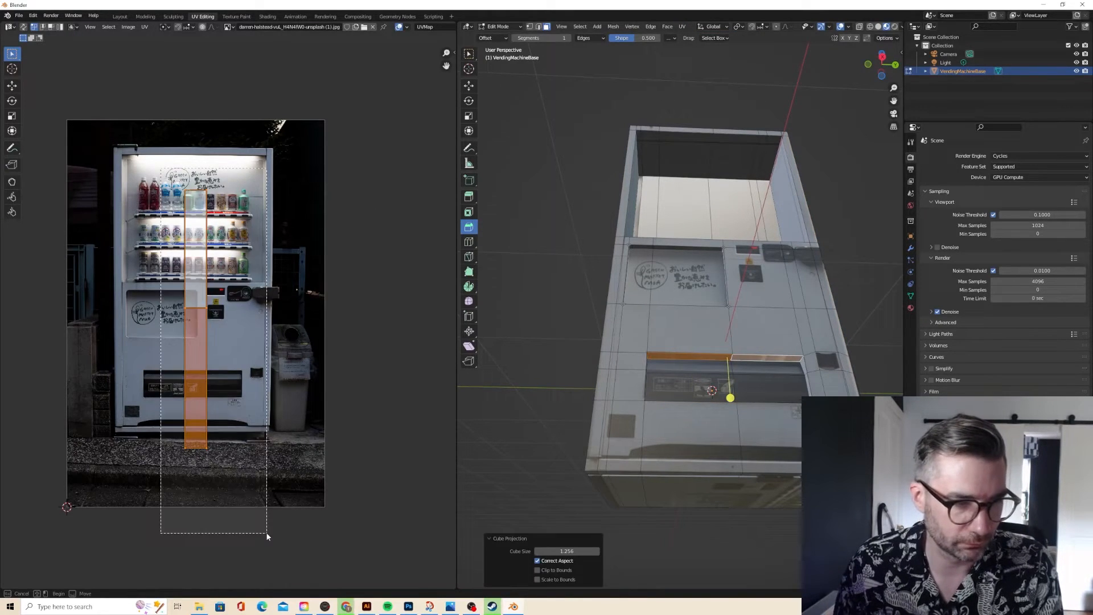
key("s")
left_click(201, 378)
key("g")
left_click(261, 394)
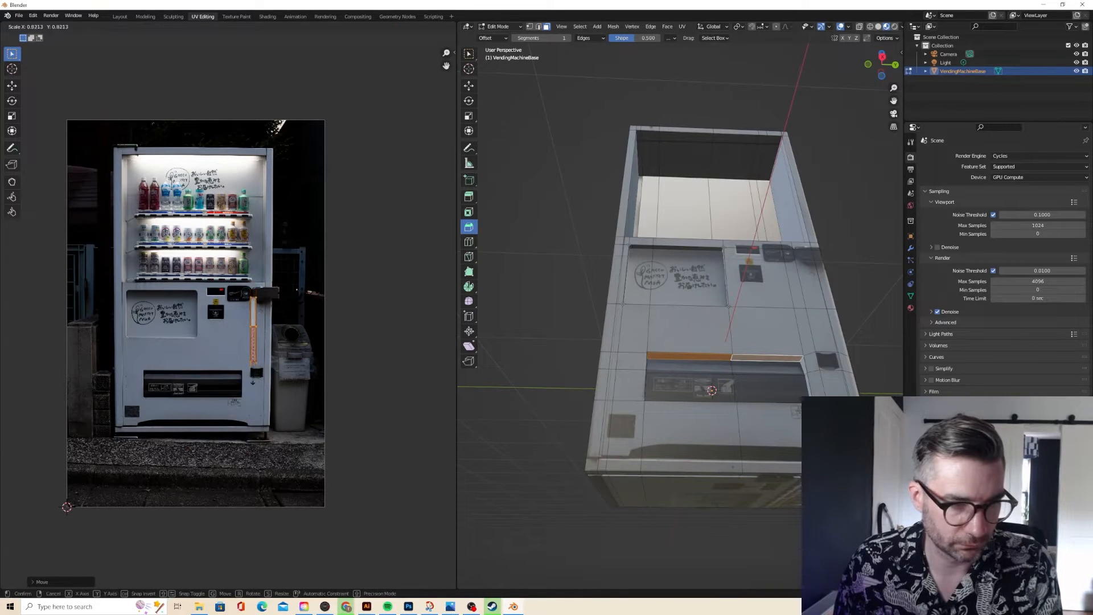
key("Tab")
- Select the upper horizontal edge inside the dispensing slot and move it along the global X axis
middle_click_drag(522, 234, 604, 365)
scroll(547, 289, "up", 5)
key("Tab")
scroll(572, 284, "down", 3)
left_click(610, 391)
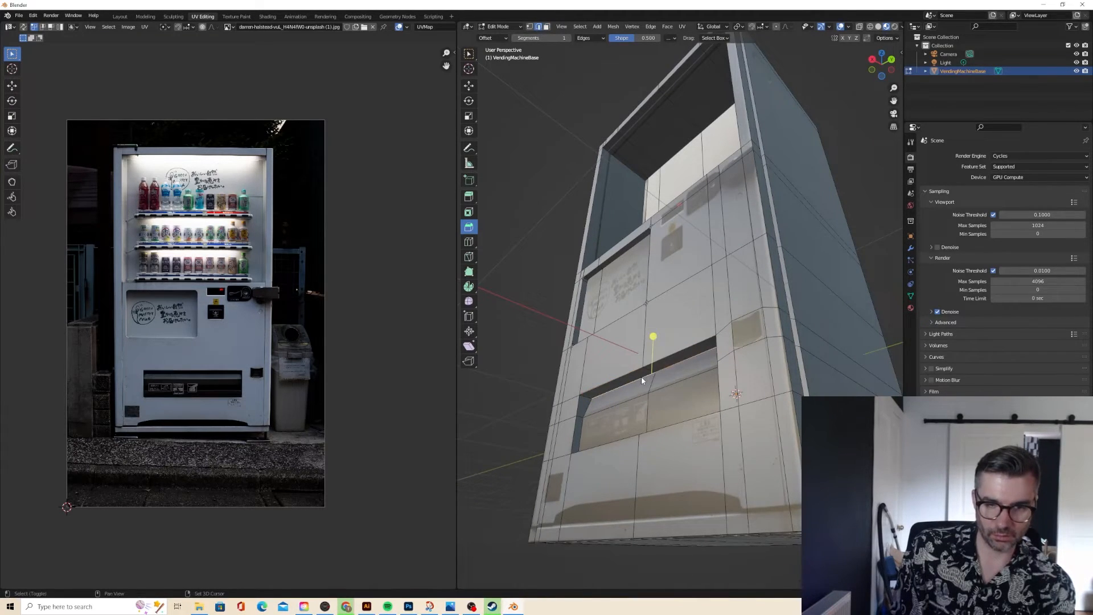
middle_click_drag(642, 377, 636, 390)
key("g")
key("y")
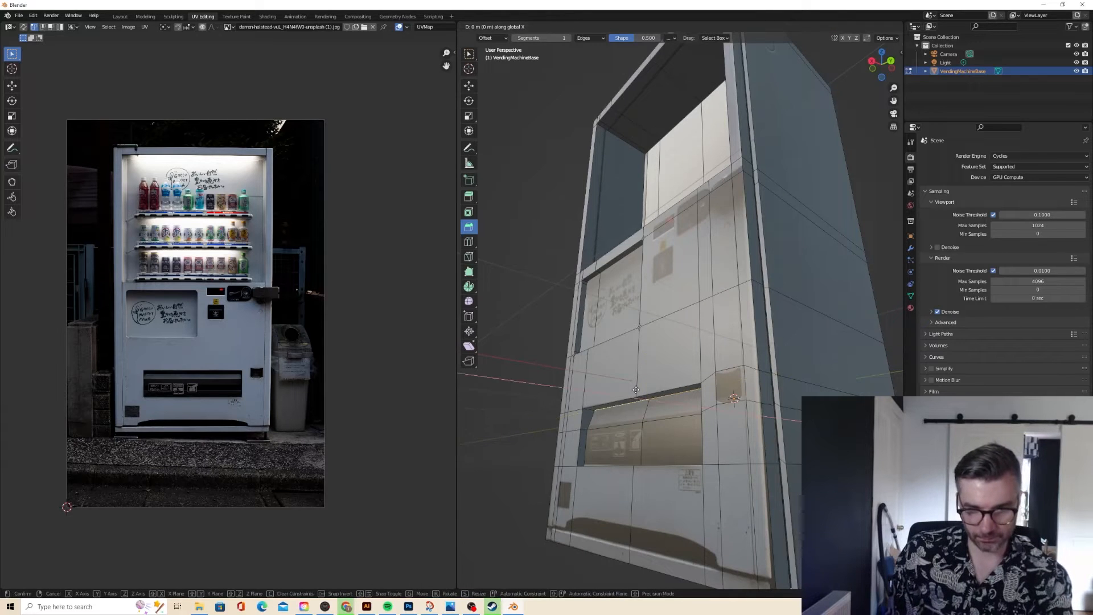
left_click(642, 394)
middle_click_drag(642, 394, 737, 285)
key("Tab")
scroll(579, 350, "down", 3)
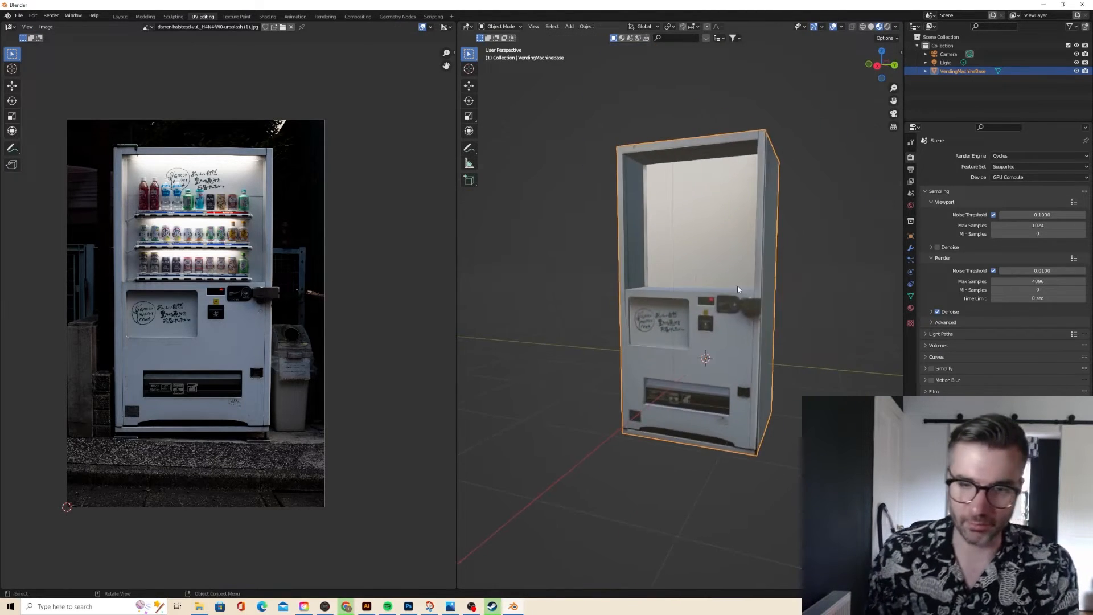
- Open the vendingMachine material's settings and examine the textured casing and its recesses from several angles
left_click(911, 308)
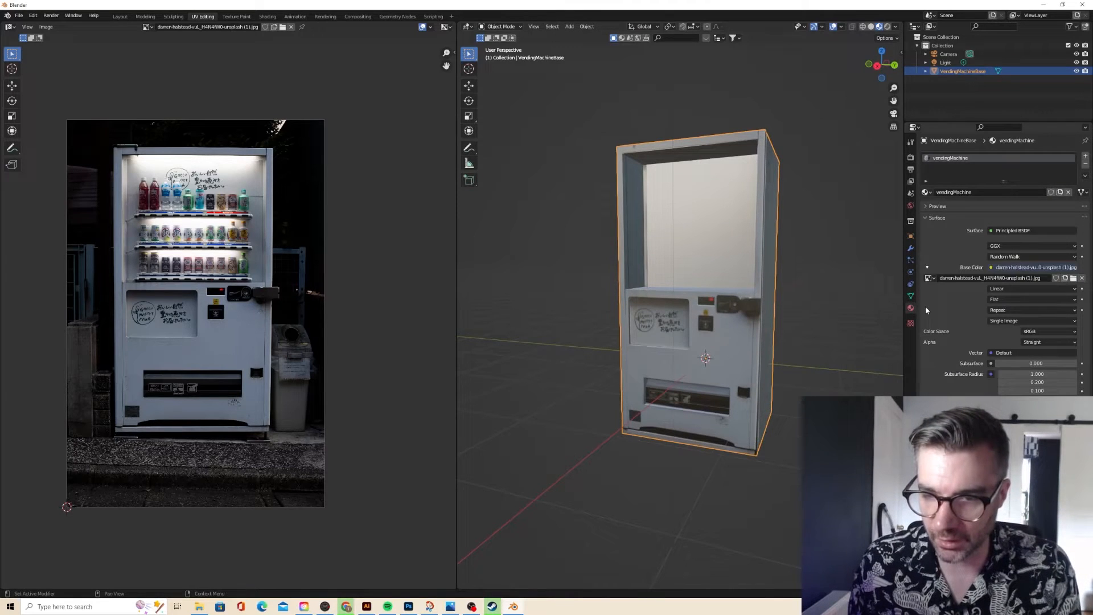
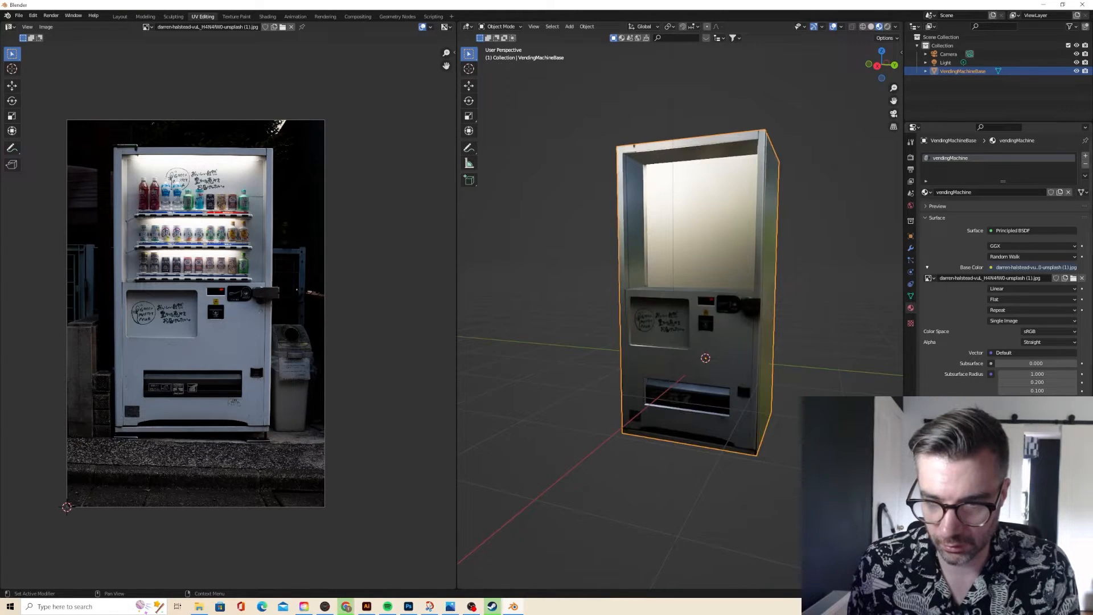
mouse_move(785, 352)
middle_mouse_down()
mouse_move(764, 366)
mouse_move(878, 386)
mouse_move(705, 357)
mouse_move(796, 378)
mouse_move(864, 366)
mouse_move(796, 363)
middle_mouse_up()
scroll(757, 353, "up", 4)
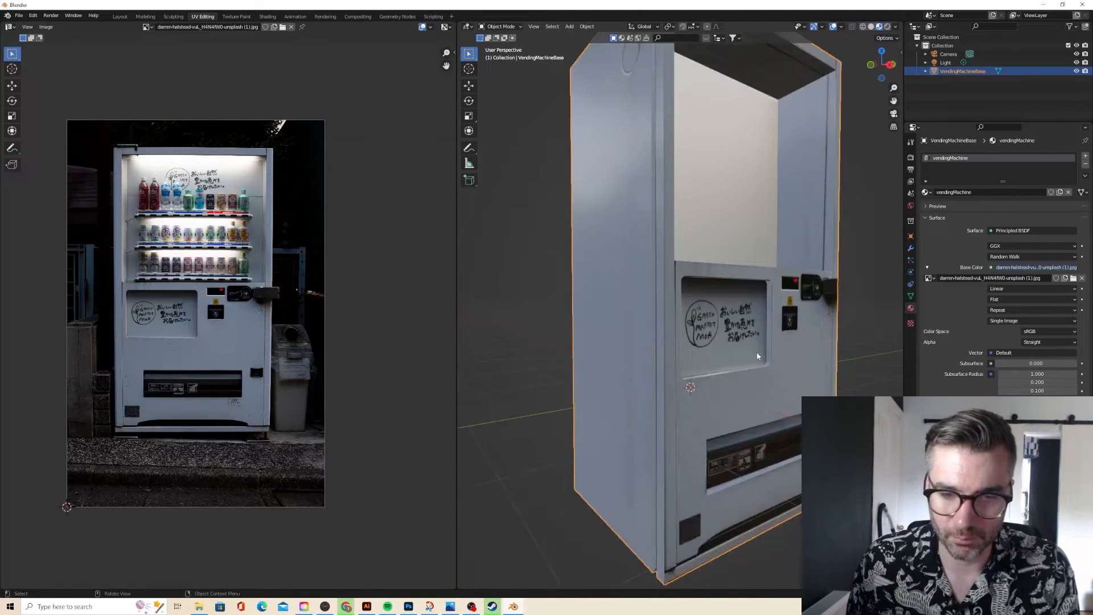
middle_click_drag(757, 353, 770, 381)
scroll(764, 360, "down", 2)
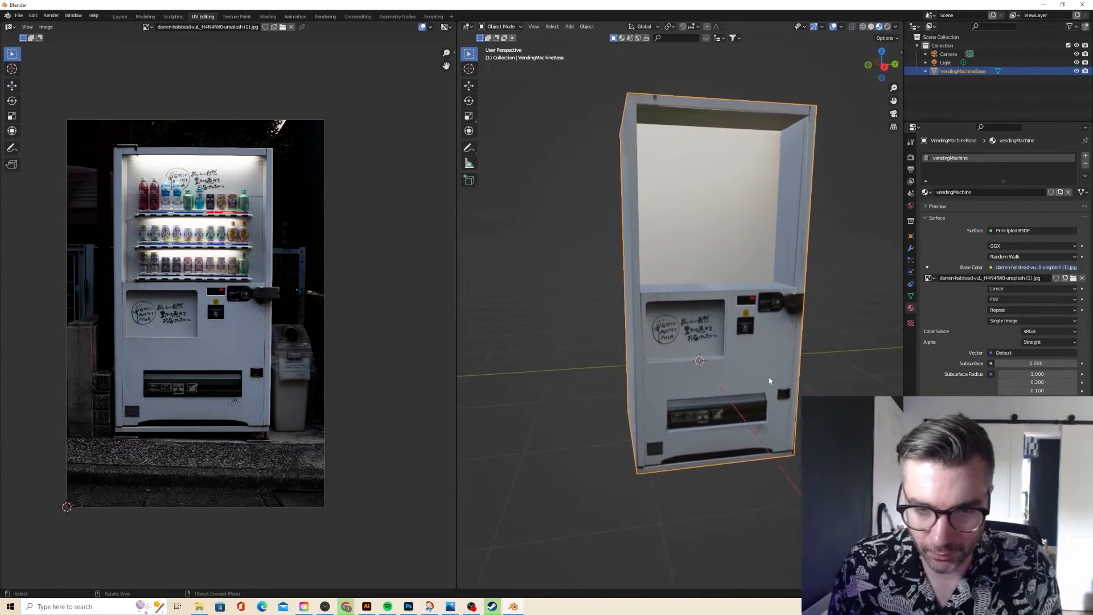
scroll(774, 353, "up", 5)
middle_click_drag(780, 329, 808, 333)
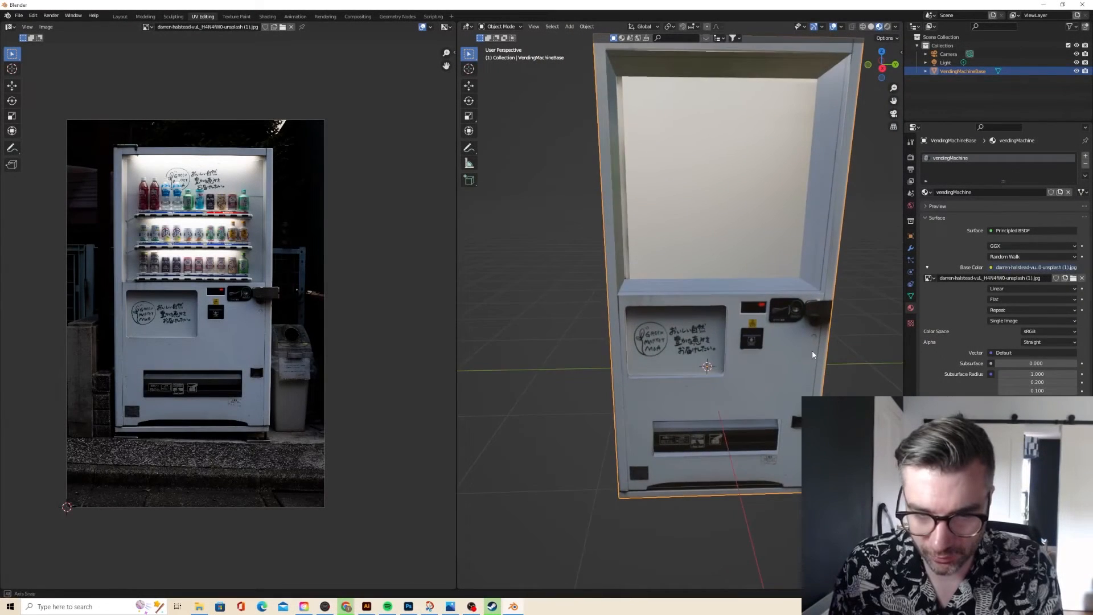
mouse_move(811, 350)
middle_mouse_down()
mouse_move(725, 346)
mouse_move(773, 363)
mouse_move(786, 358)
mouse_move(759, 353)
mouse_move(795, 357)
middle_mouse_up()
scroll(756, 352, "down", 3)
scroll(728, 349, "up", 4)
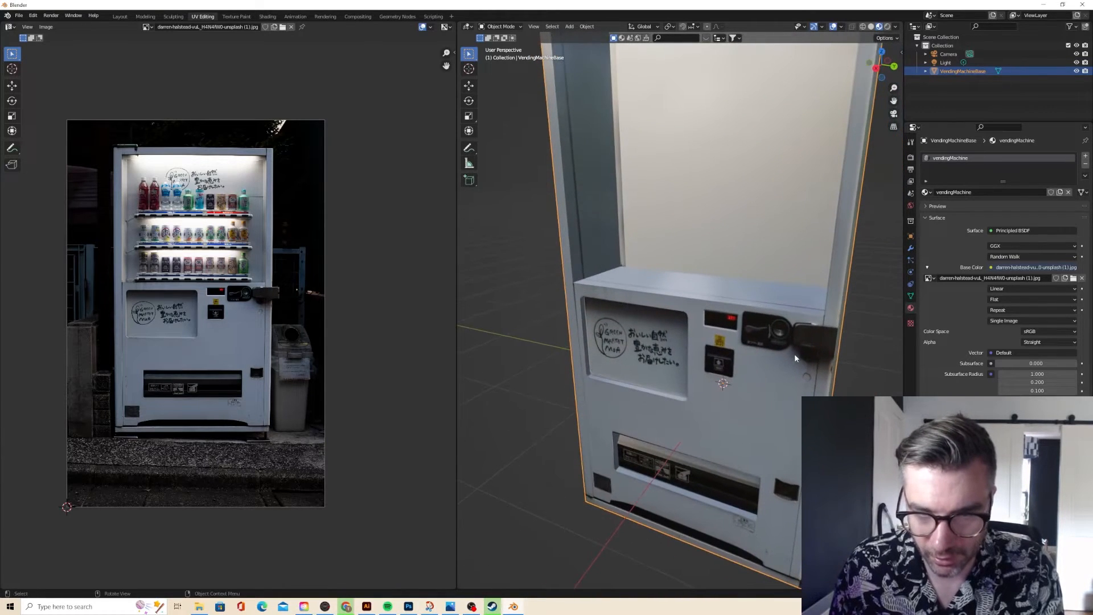
right_click(807, 333)
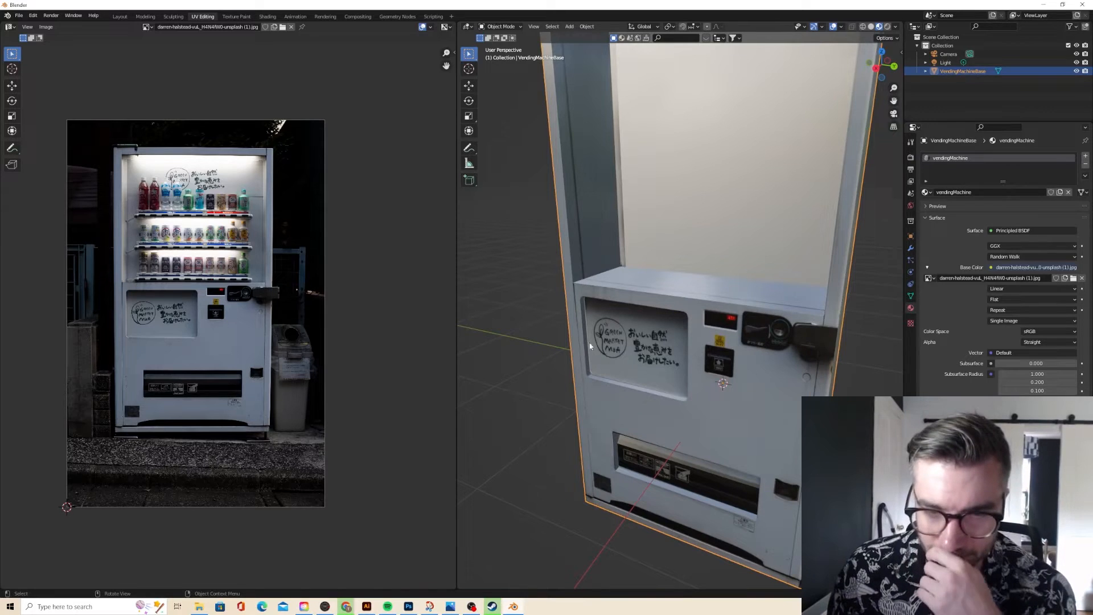
middle_click_drag(830, 357, 756, 320)
scroll(803, 351, "down", 3)
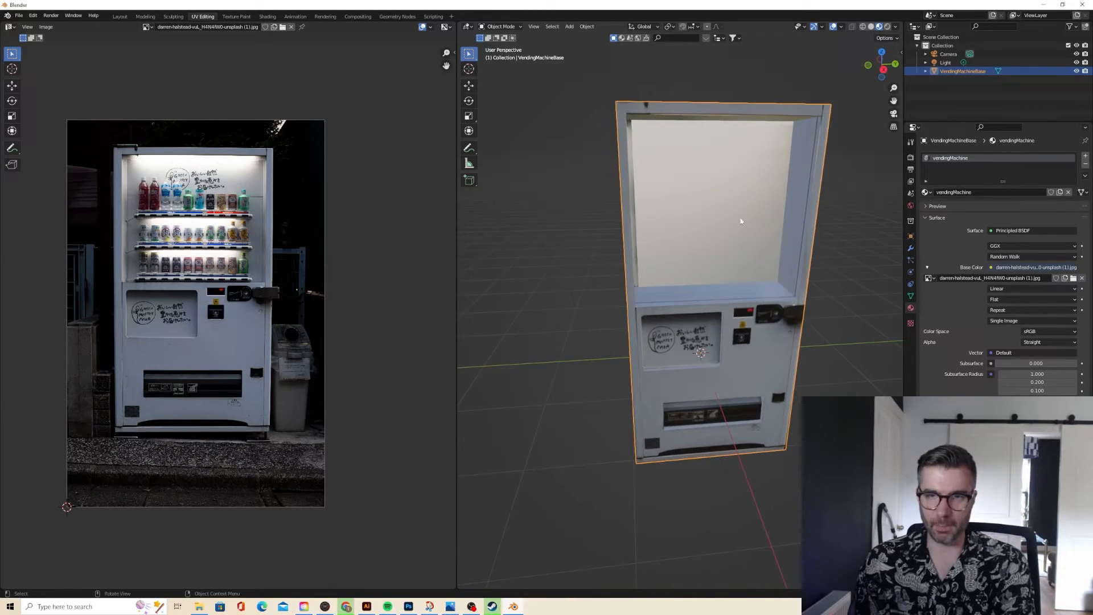
- From the orthographic front of the machine, place the 3D cursor on the lock's hasp and add a plane there
left_click(895, 68)
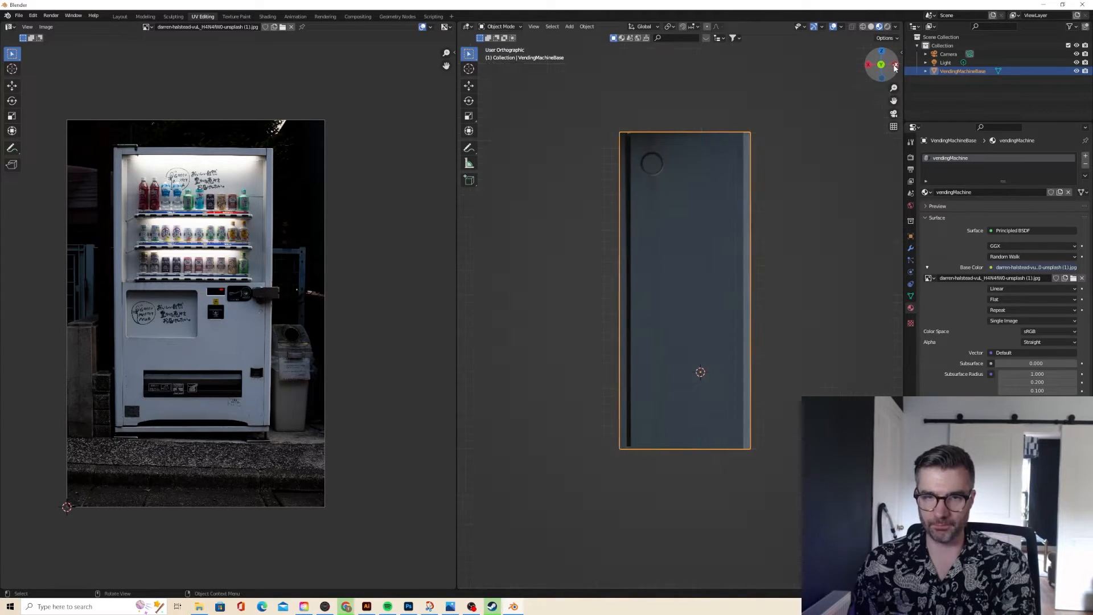
left_click(895, 68)
scroll(803, 208, "up", 6)
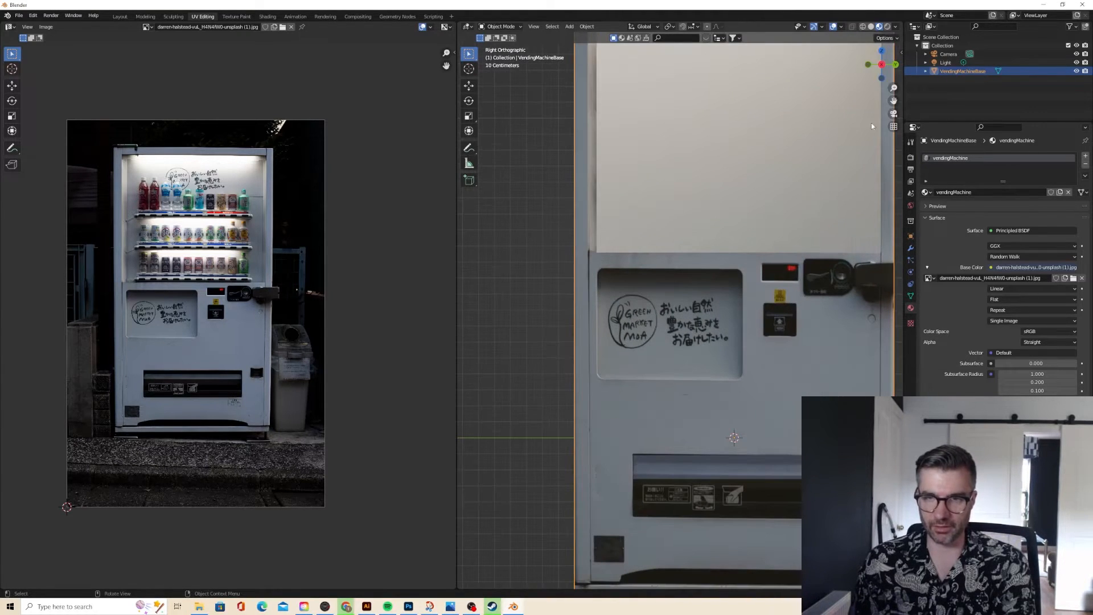
left_click_drag(894, 99, 735, 100)
scroll(792, 291, "up", 2)
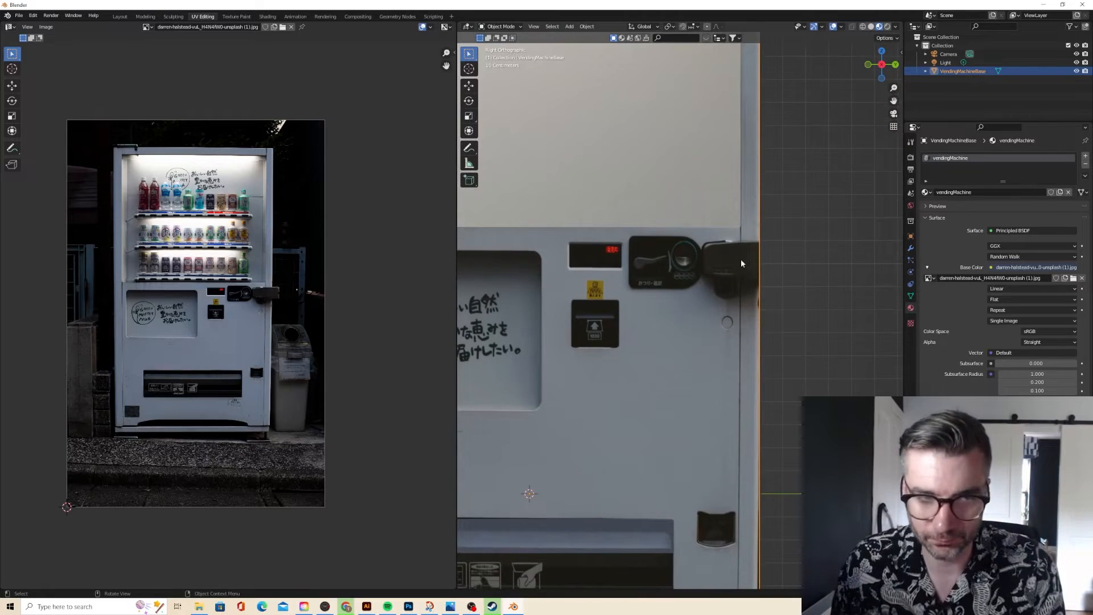
left_click(470, 69)
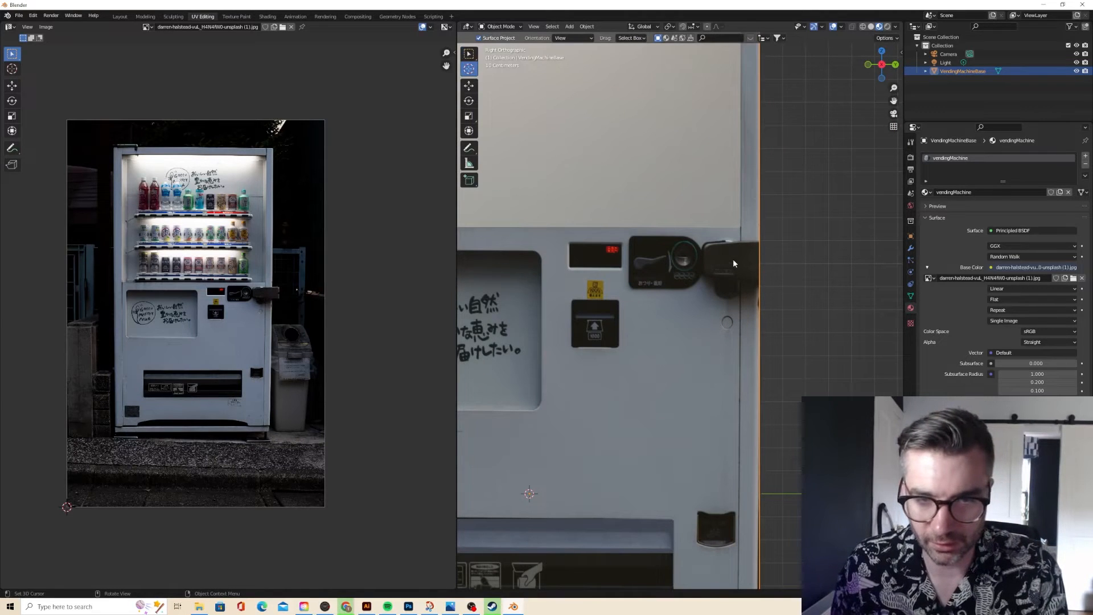
key("shift+a")
mouse_move(734, 256)
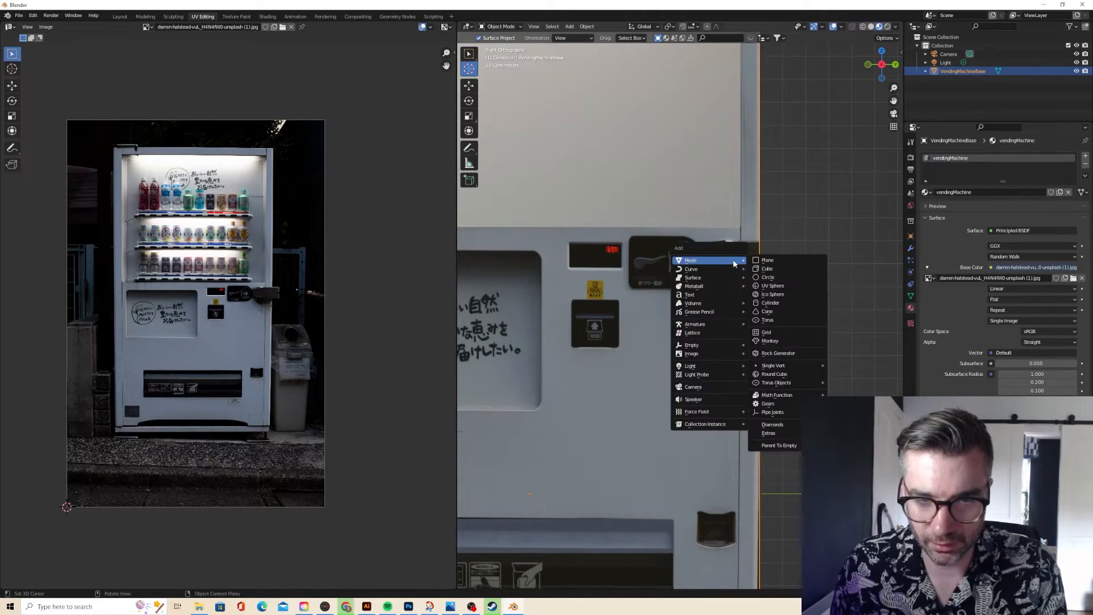
left_click(783, 257)
- Scale the new plane down to about 0.12 and rotate it 90° around the global Y axis
key("s")
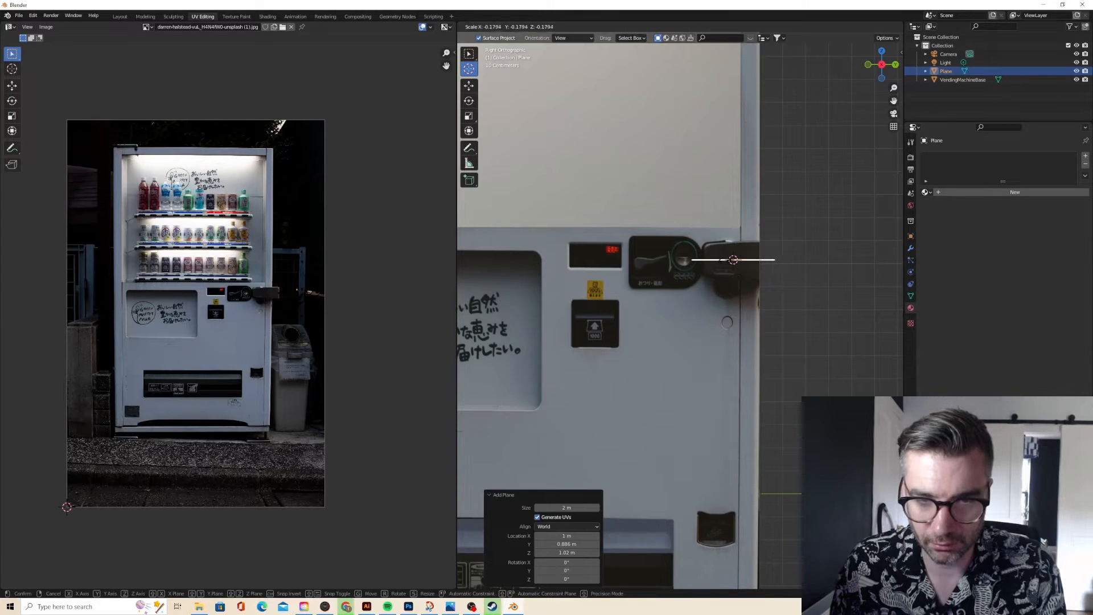
left_click(733, 260)
type("ry")
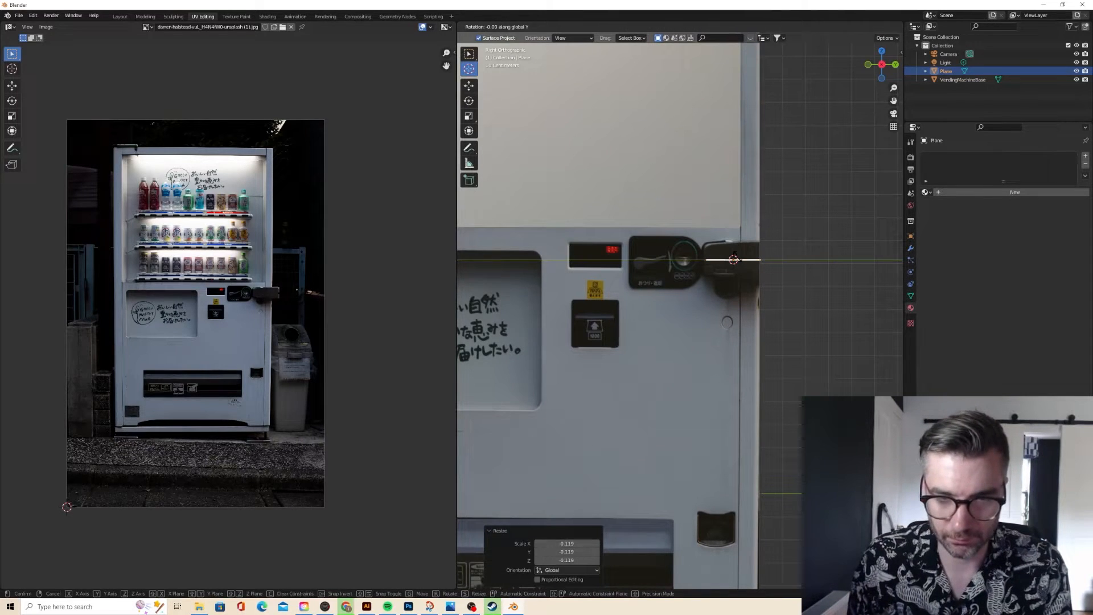
type("90")
key("Return")
scroll(843, 183, "up", 1)
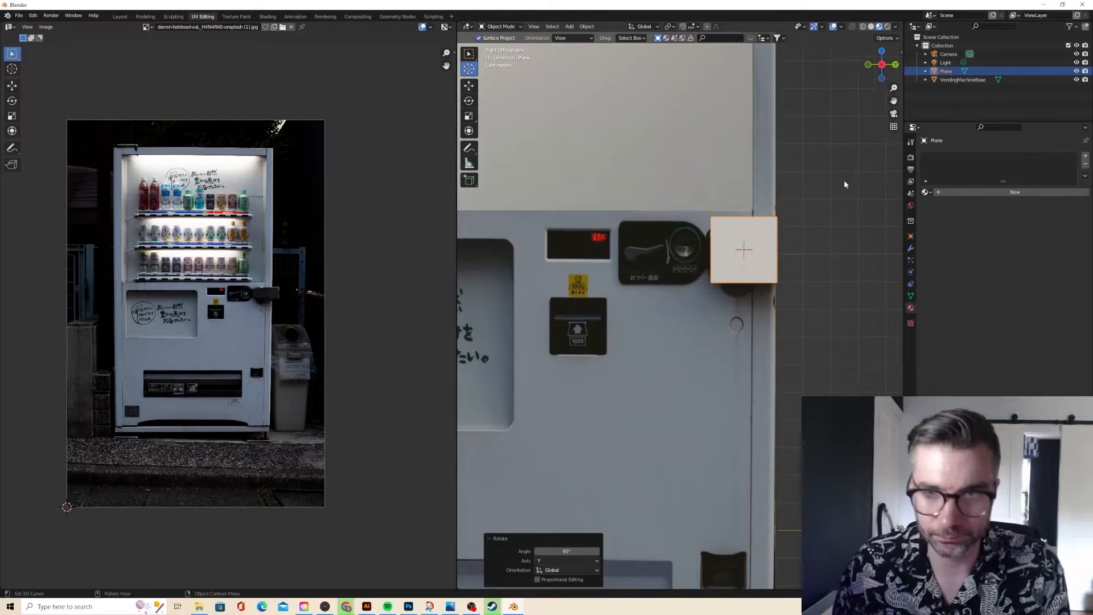
left_click(853, 26)
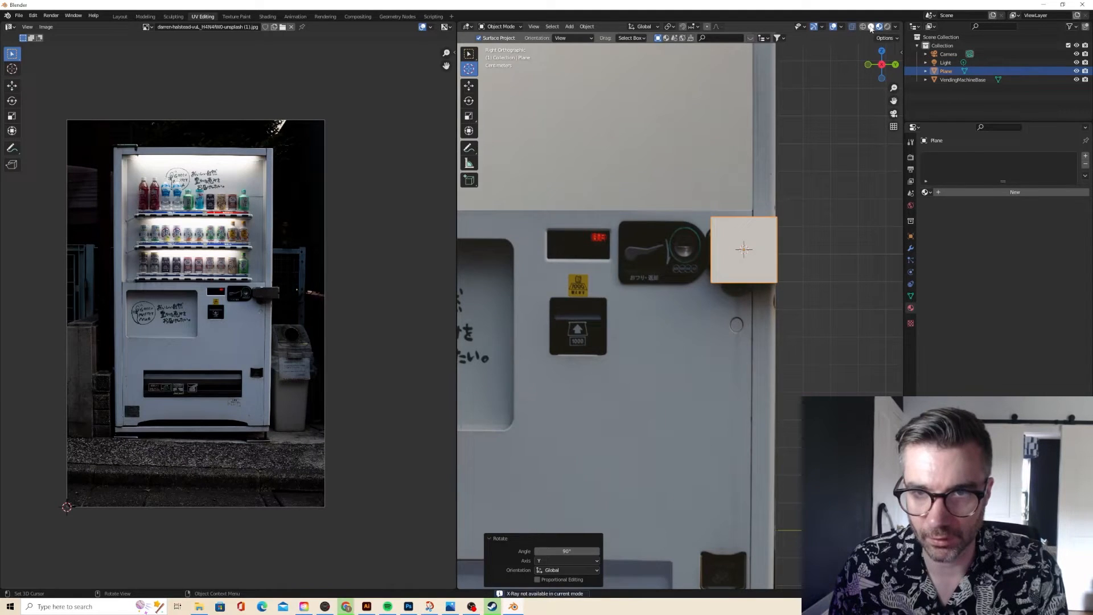
left_click(871, 27)
left_click(880, 27)
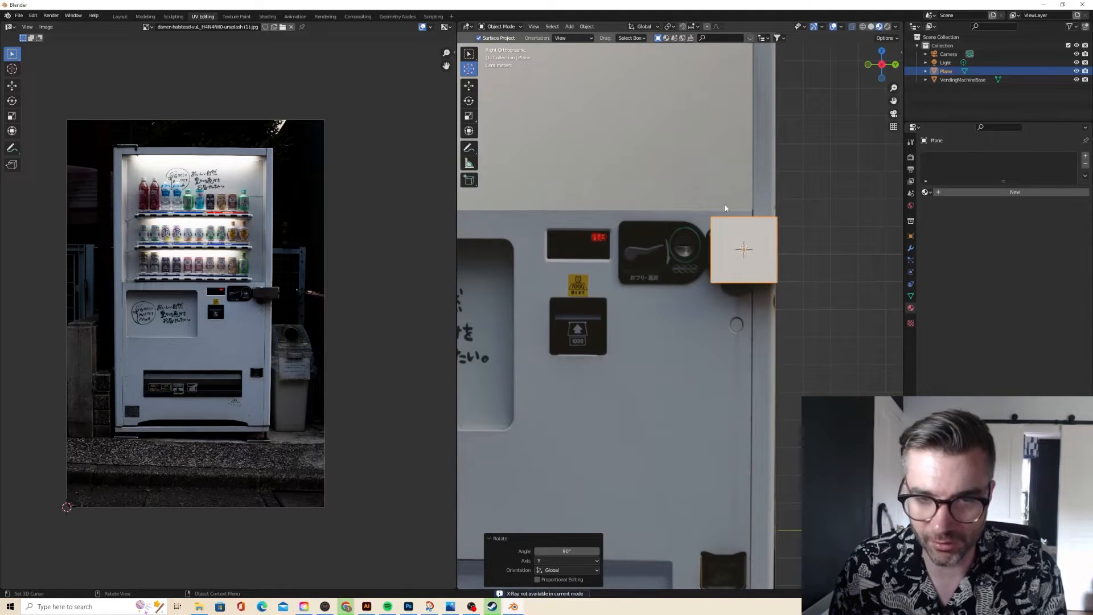
- Edit the plane's mesh and move its two left corner vertices onto the hasp's outline beside the coin plate
key("Tab")
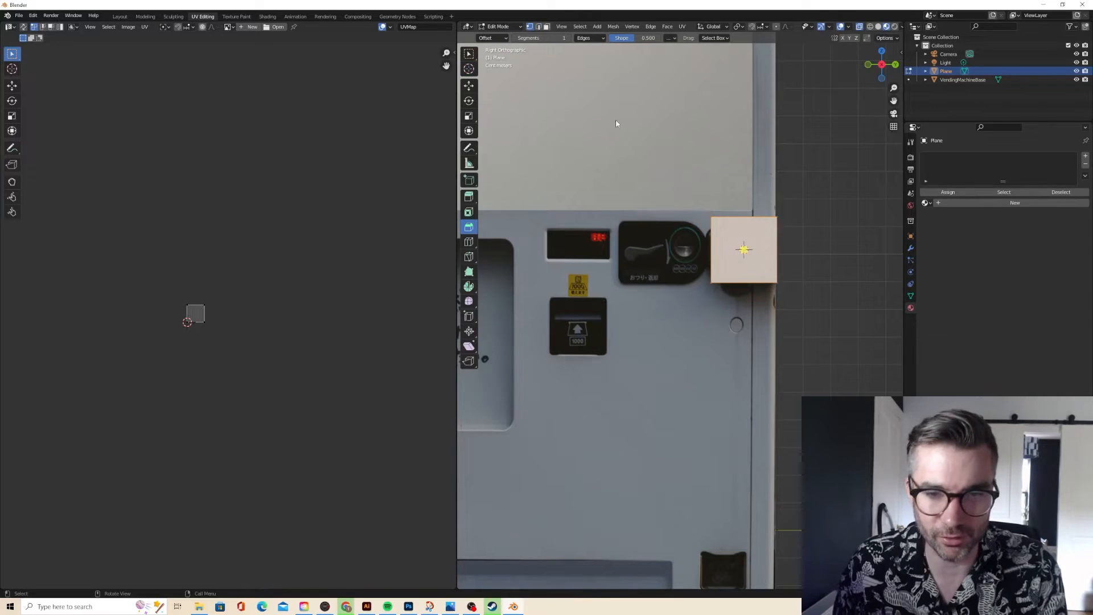
left_click_drag(695, 216, 731, 238)
key("g")
left_click(731, 251)
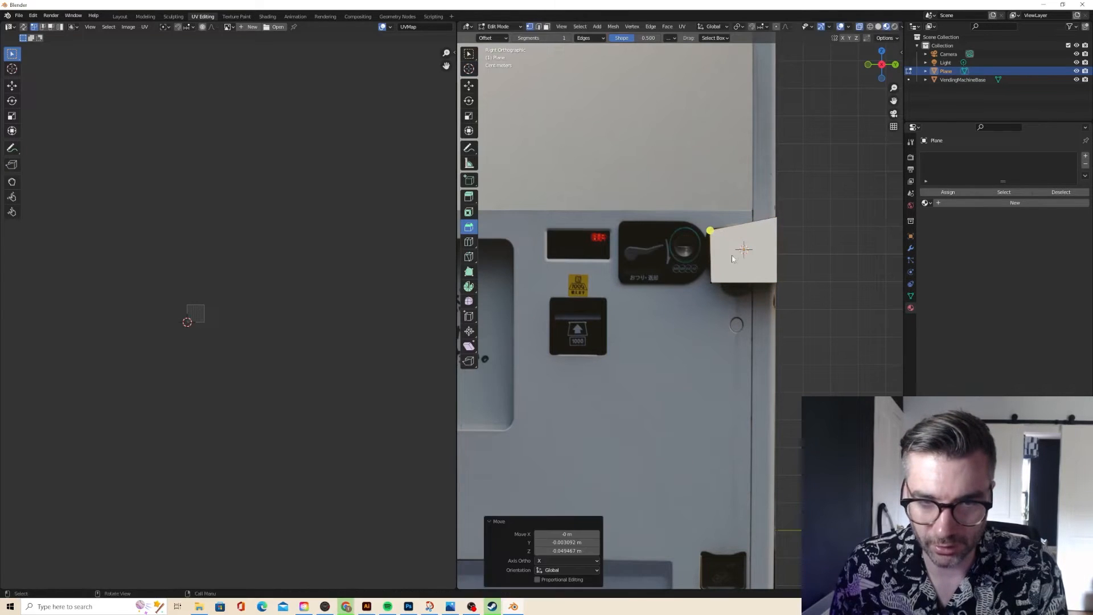
left_click_drag(696, 278, 745, 300)
key("g")
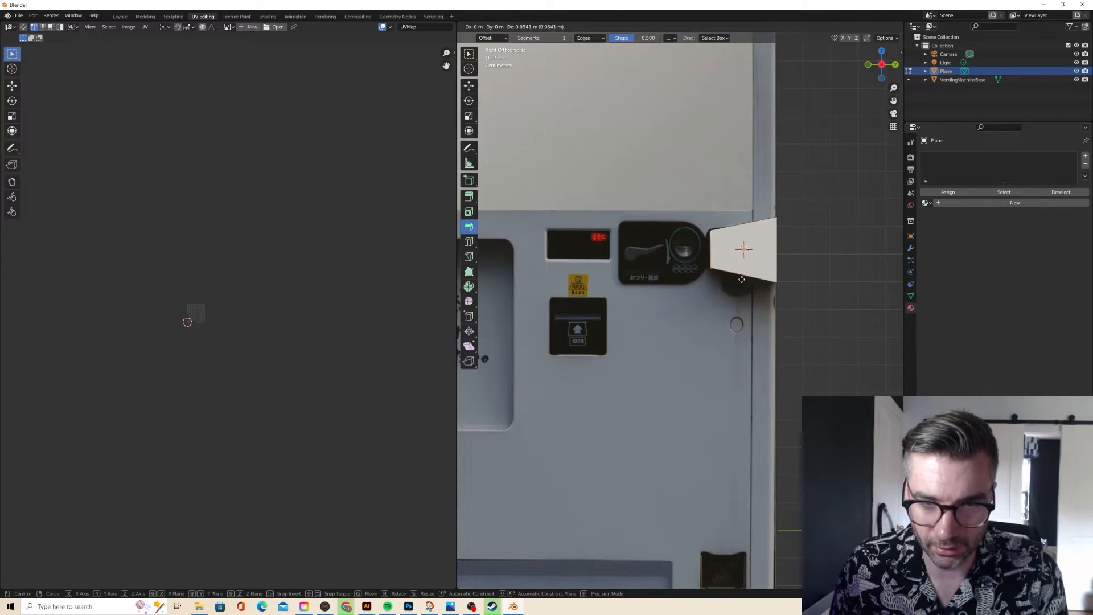
left_click(740, 277)
- Move the plane's two right corner vertices onto the hasp's outline at the casing's side edge
key("g")
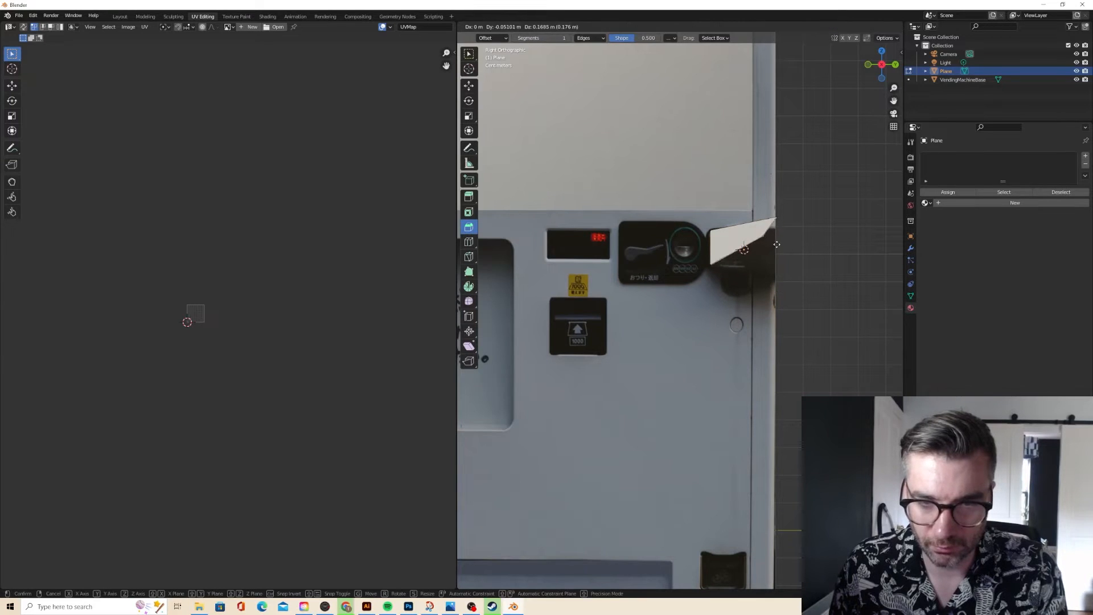
left_click(785, 277)
left_click_drag(787, 229, 788, 228)
key("g")
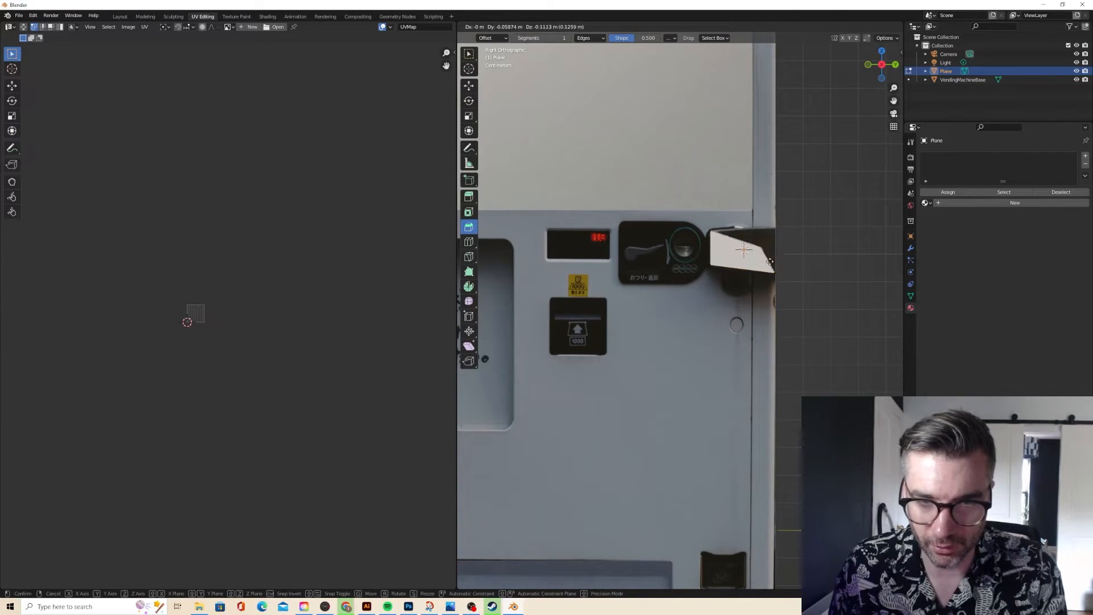
left_click(785, 241)
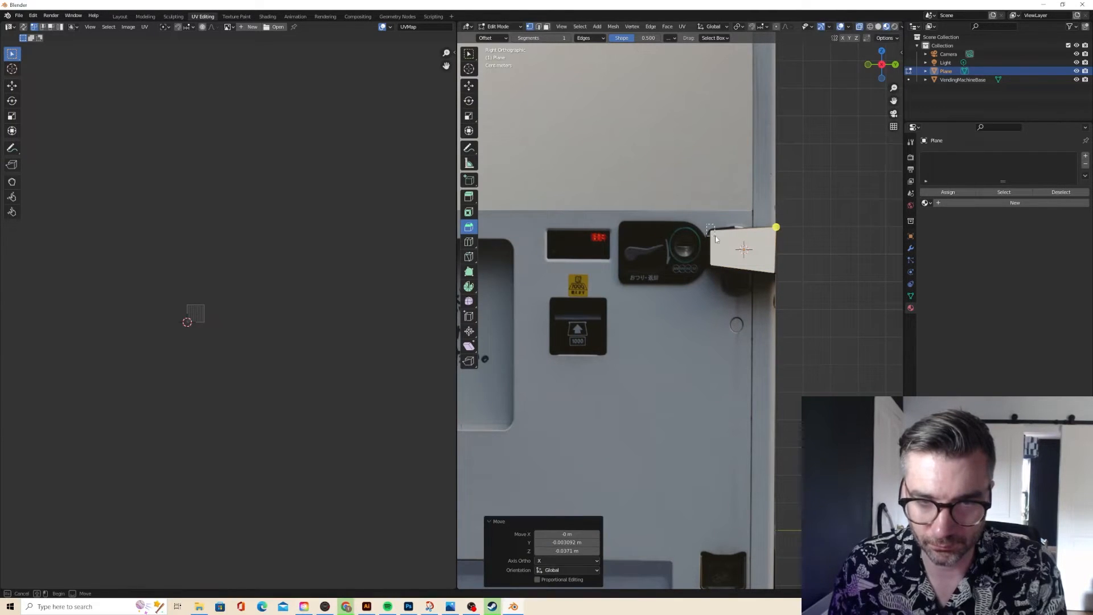
- Nudge the plane's upper-left and lower-left corner vertices to match the hasp's narrow end more closely
left_click(711, 232)
key("g")
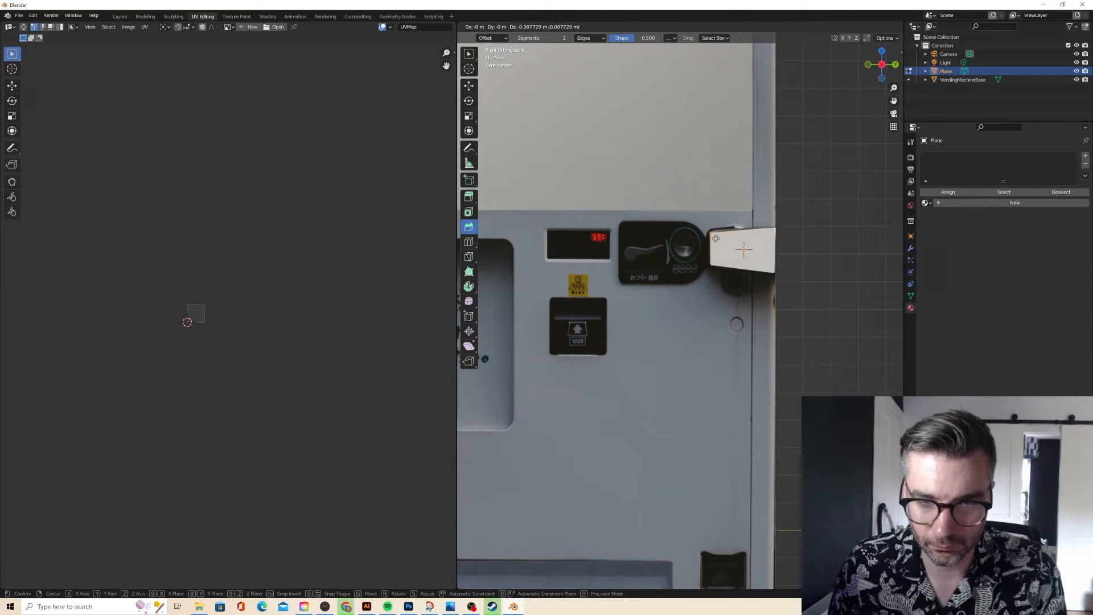
left_click(716, 238)
left_click_drag(715, 274, 715, 274)
key("g")
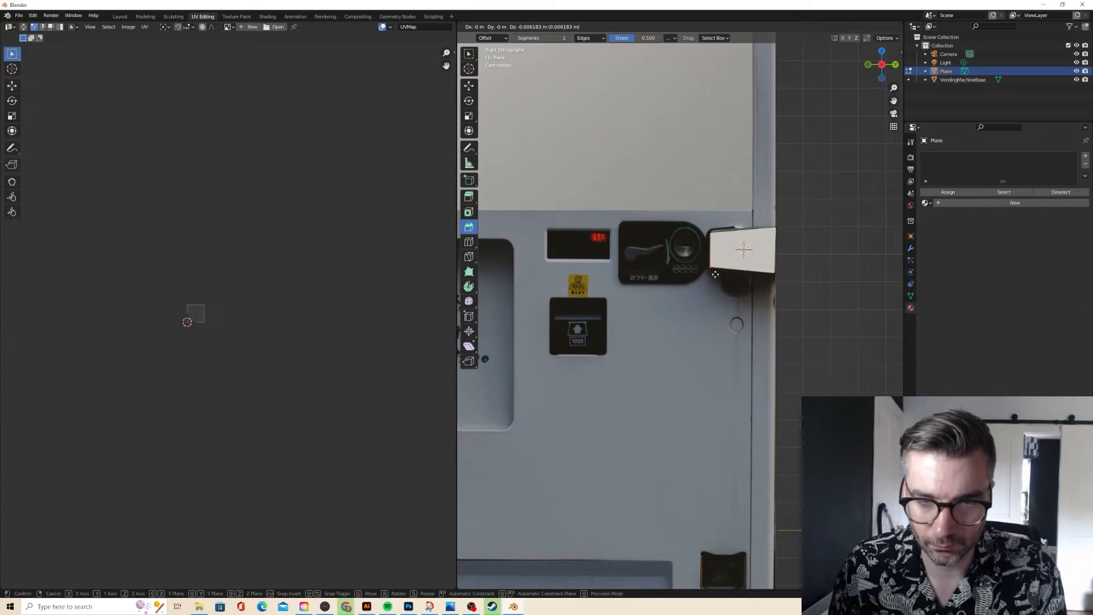
left_click(715, 274)
- Add a vertical loop cut to the plane and slide it toward the hasp's narrow left end
key("g")
key("g")
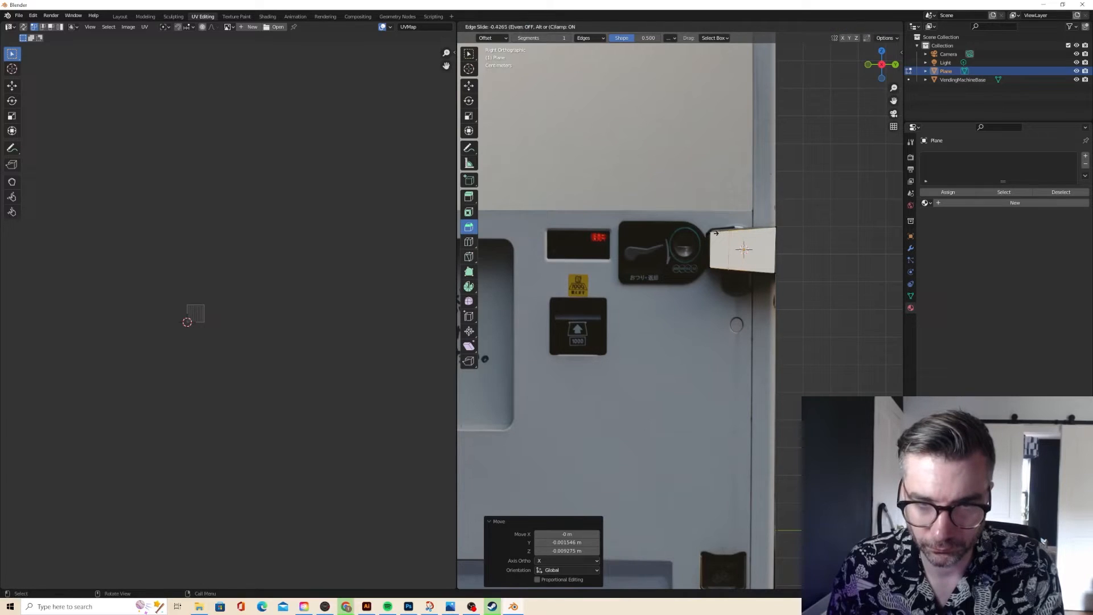
left_click(707, 237)
left_click(714, 236)
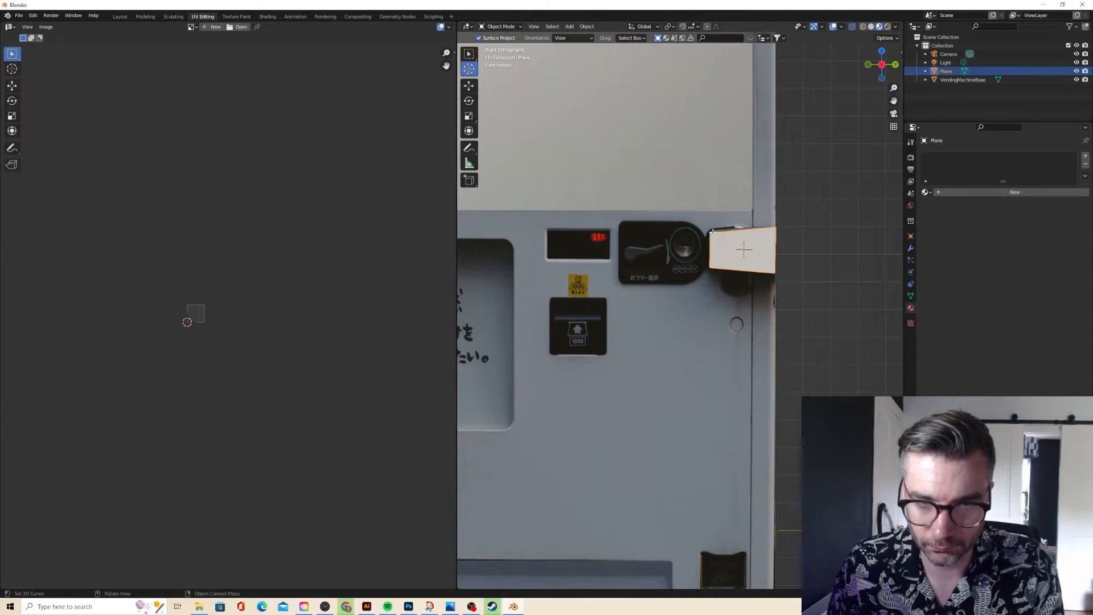
left_click_drag(700, 224, 818, 289)
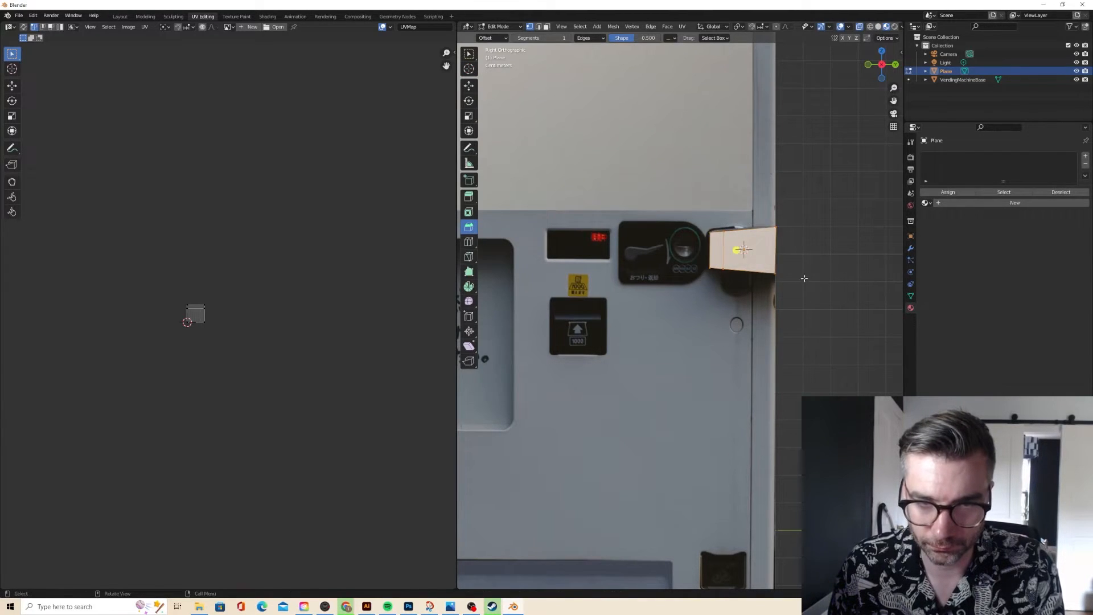
key("g")
left_click(700, 296)
key("ctrl+z")
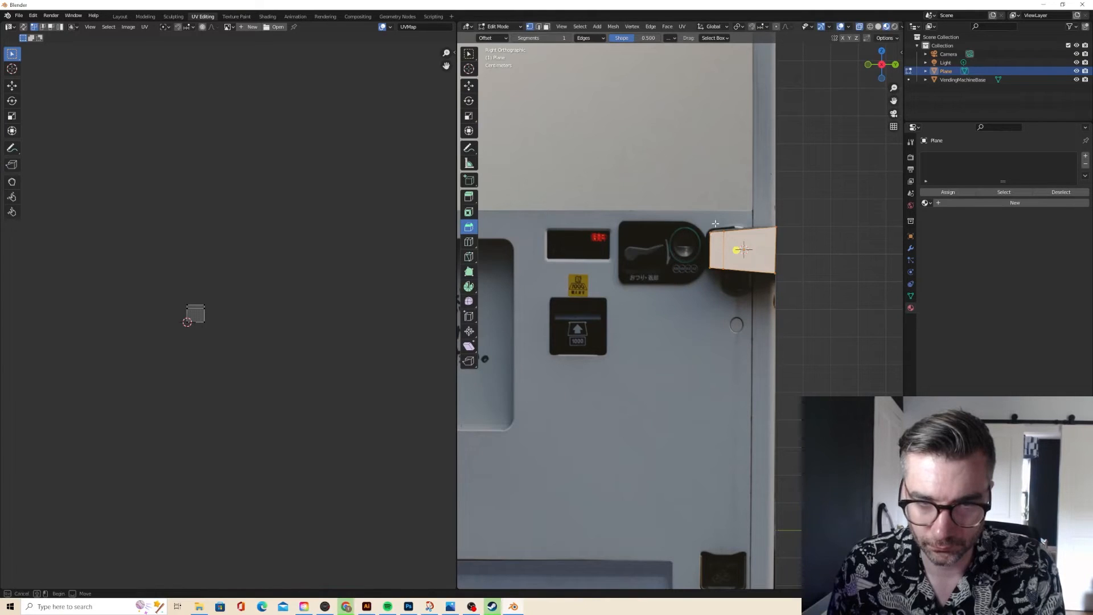
- Adjust the loop cut's upper and lower vertices and the plane's right corners to follow the hasp's outline
key("g")
left_click(735, 238)
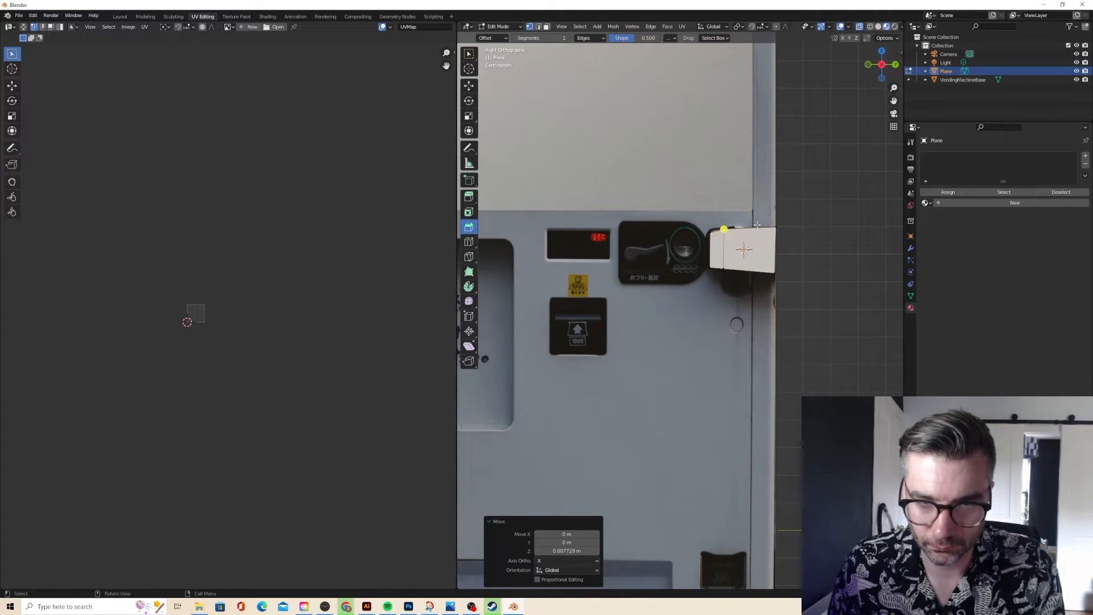
key("g")
left_click(786, 237)
key("g")
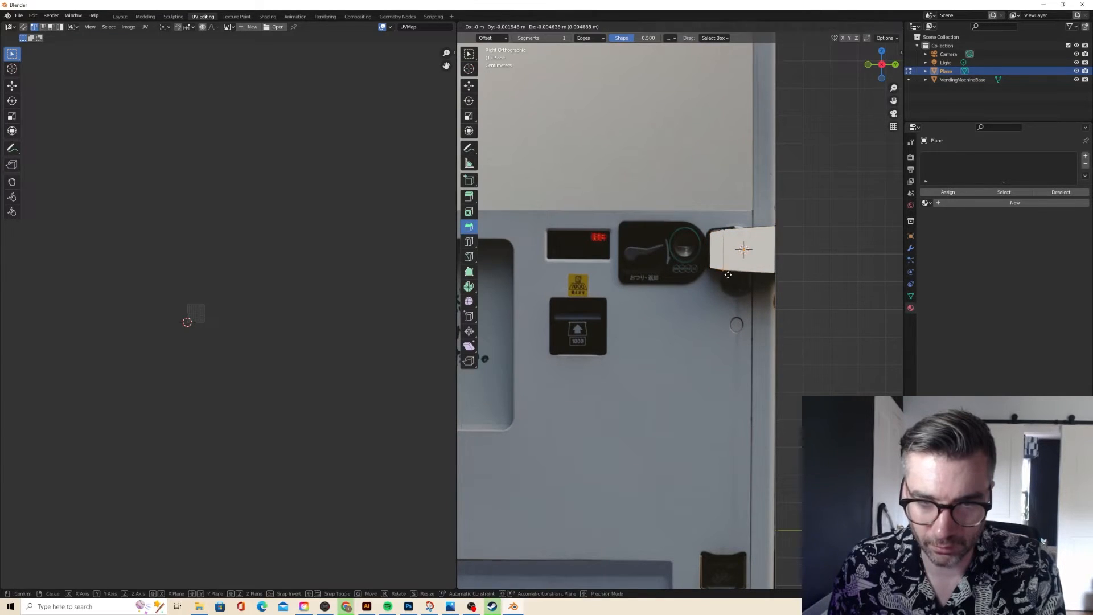
left_click(728, 275)
key("g")
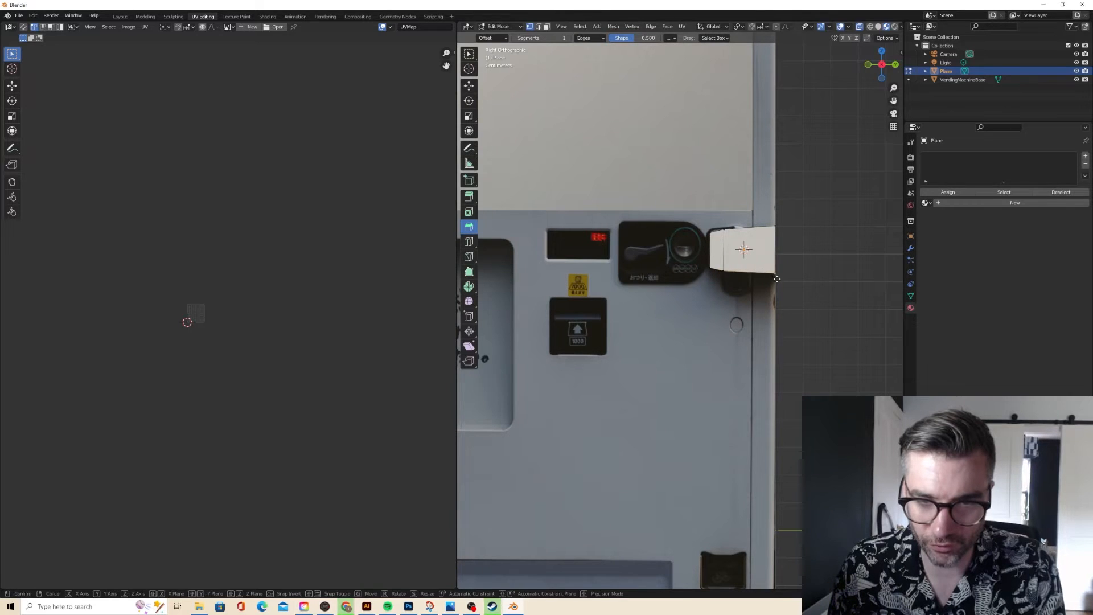
left_click(777, 280)
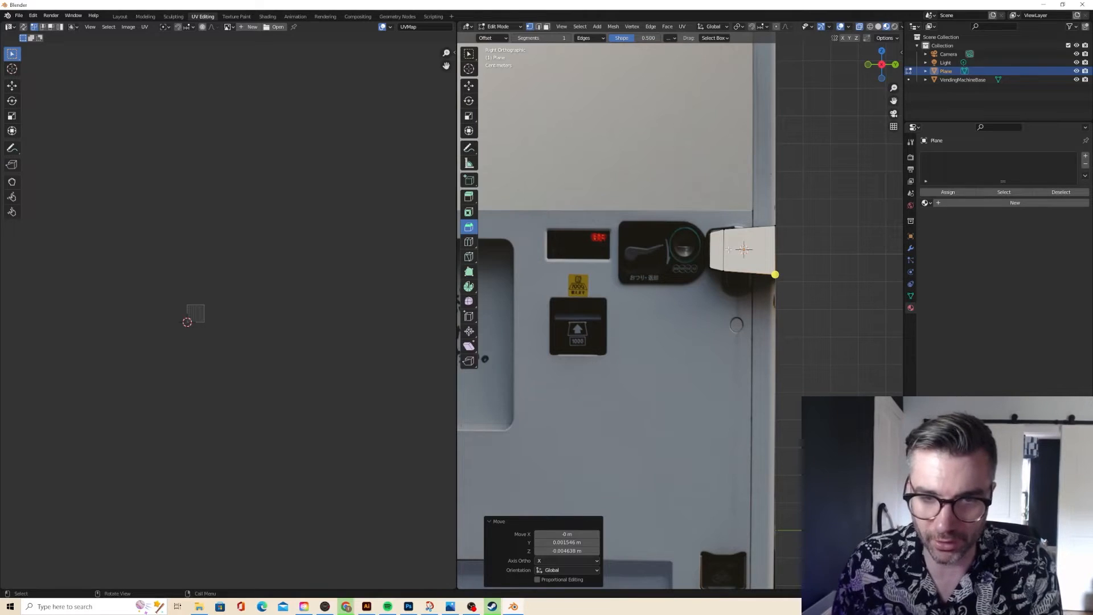
- Add a vertical loop cut right of the plane's centre and extrude the middle section's lower edge down about 0.05 m over the padlock
key("ctrl+r")
left_click(753, 244)
left_click(750, 244)
left_click(607, 86)
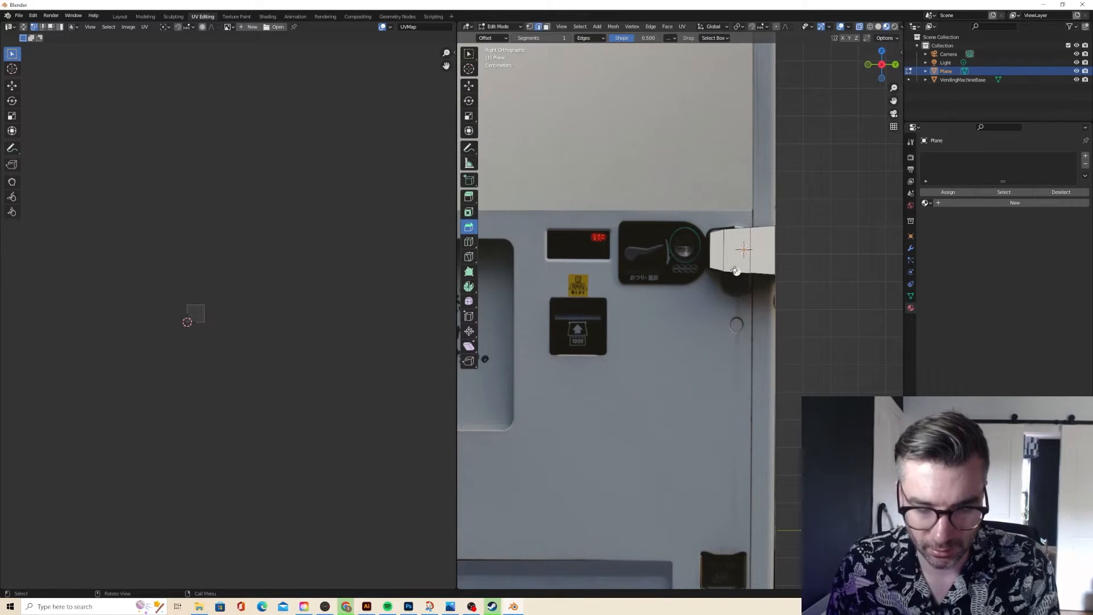
key("g")
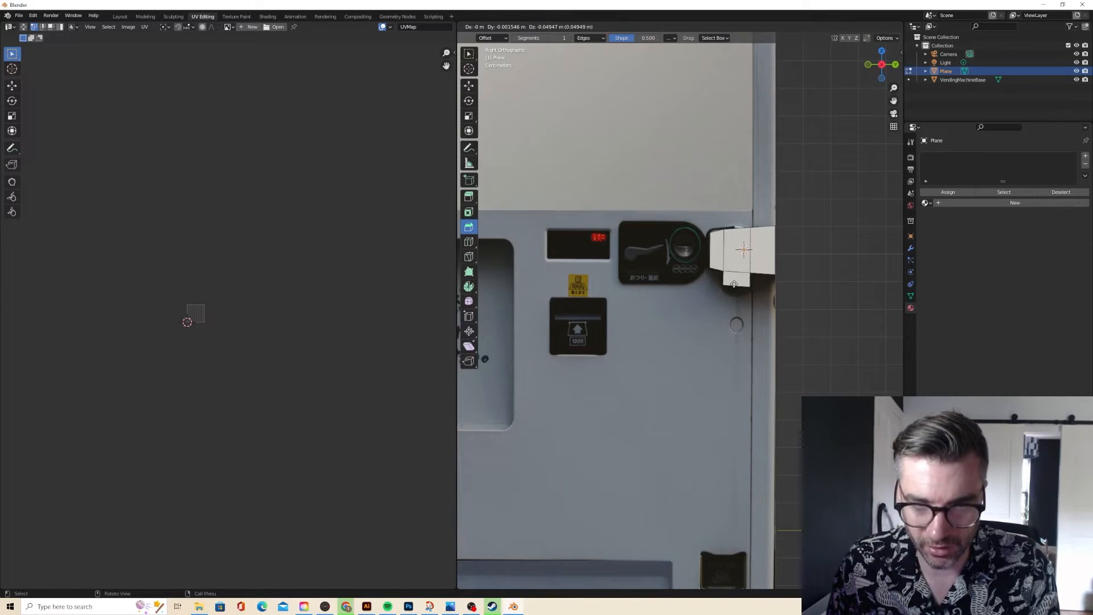
right_click(734, 284)
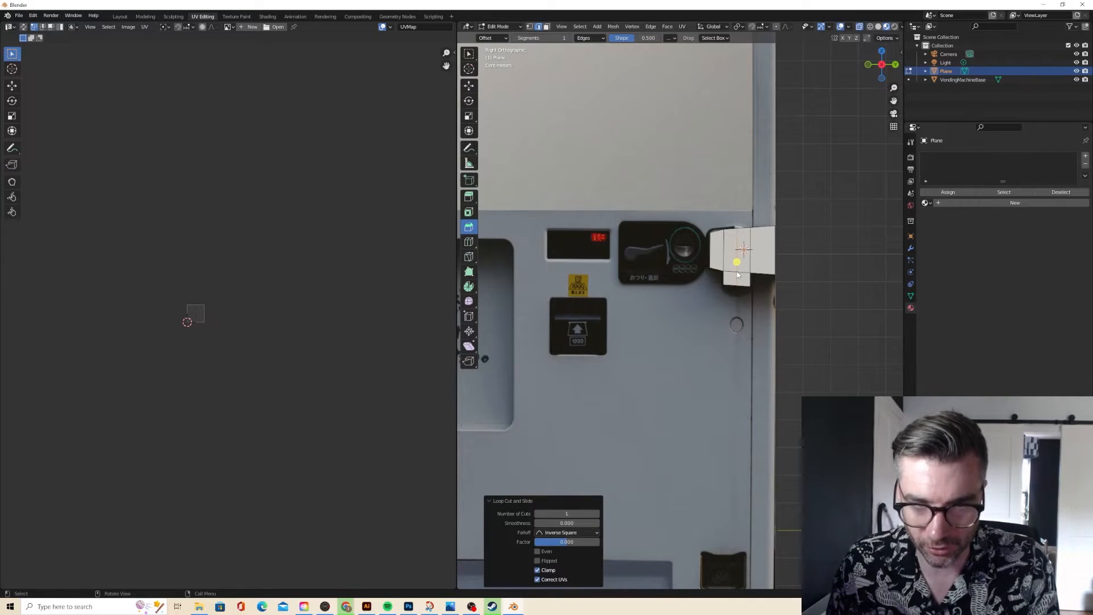
- Divide the padlock section with vertical loop cuts and lower its inner bottom vertices about 0.02 m to round the lower end
left_click(530, 26)
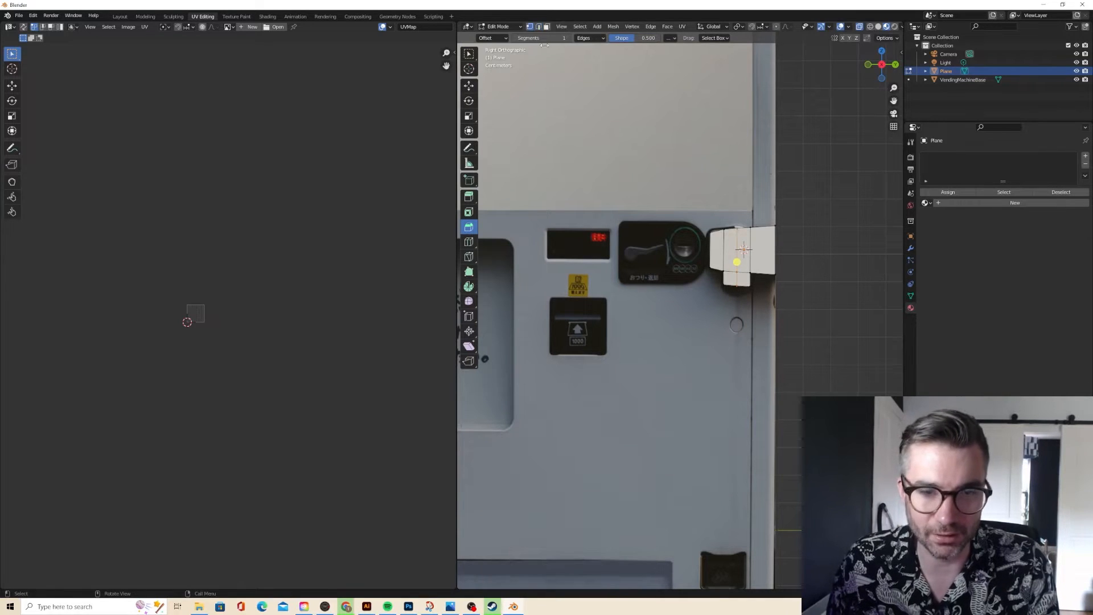
key("g")
right_click(727, 279)
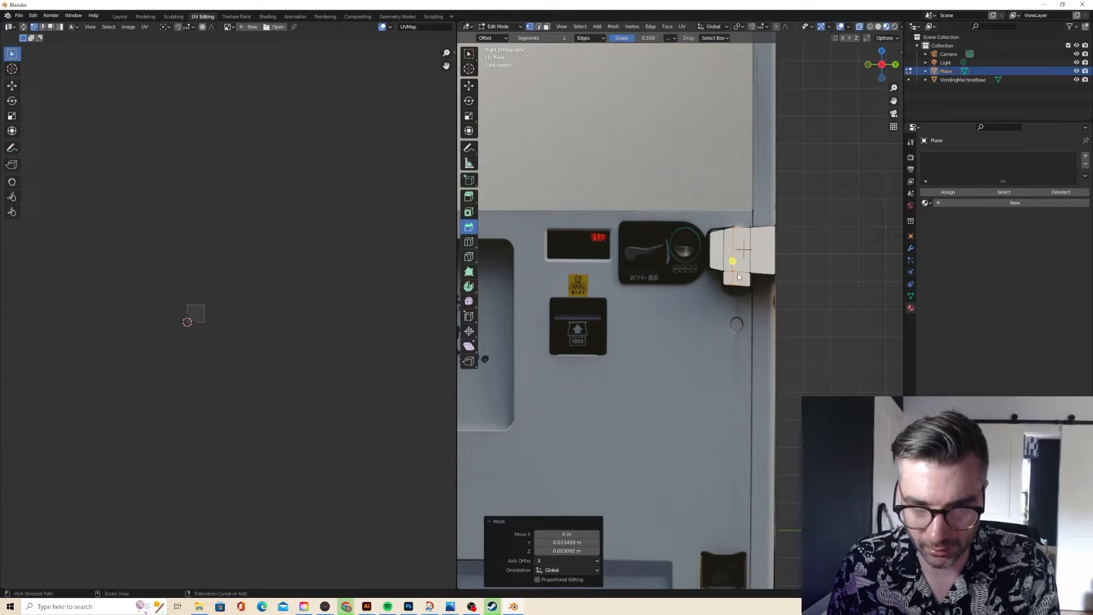
key("g")
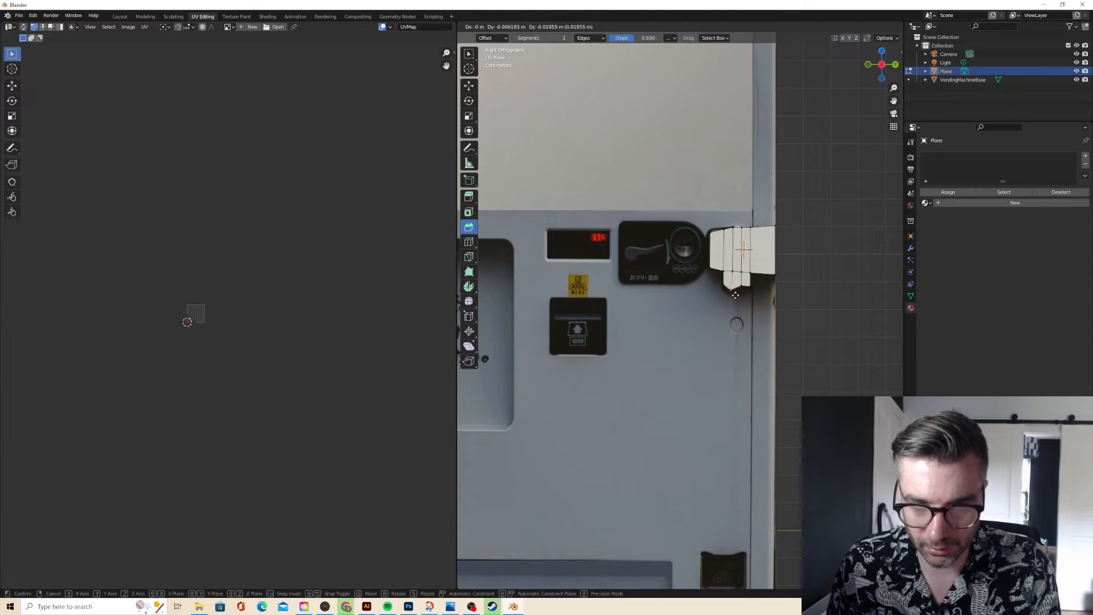
right_click(736, 296)
key("g")
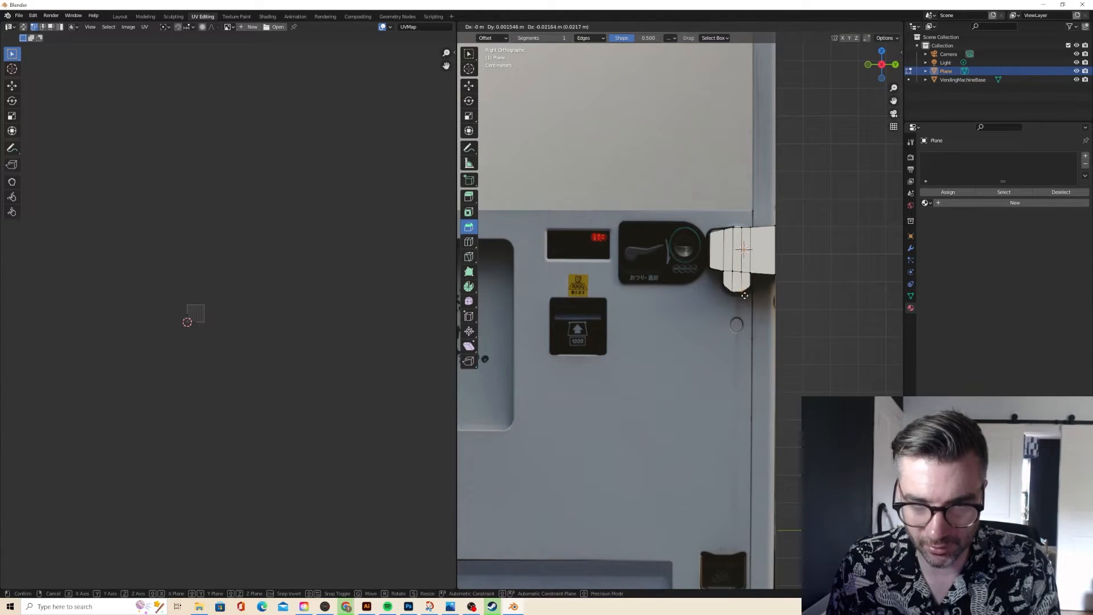
left_click(745, 296)
- Adjust the plane's upper-left corner and neighbouring top vertex to follow the hasp's upper outline
key("g")
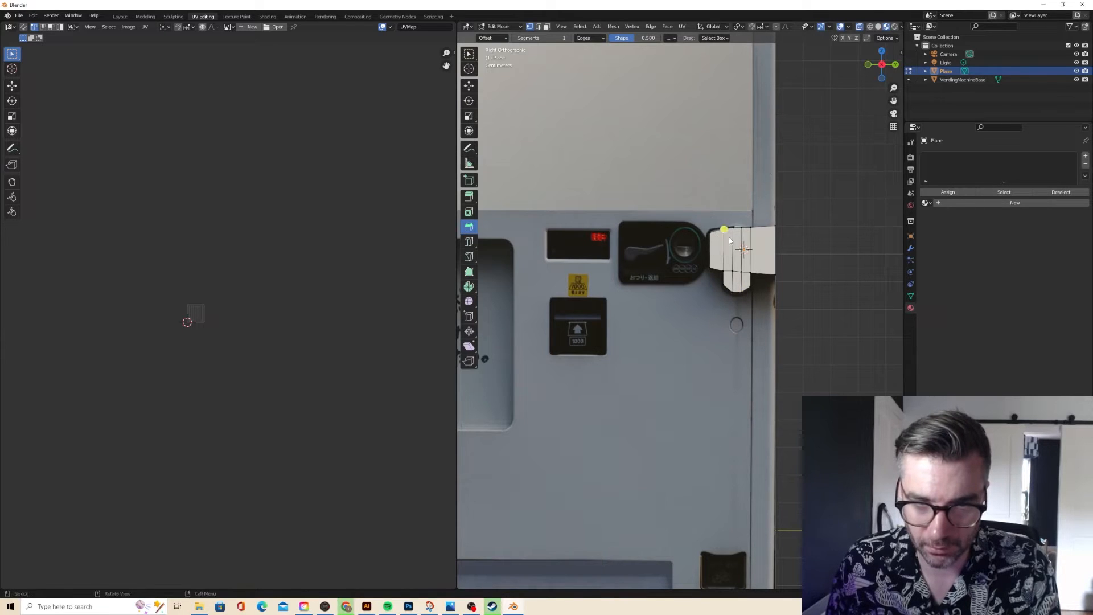
right_click(729, 237)
left_click(713, 236)
key("g")
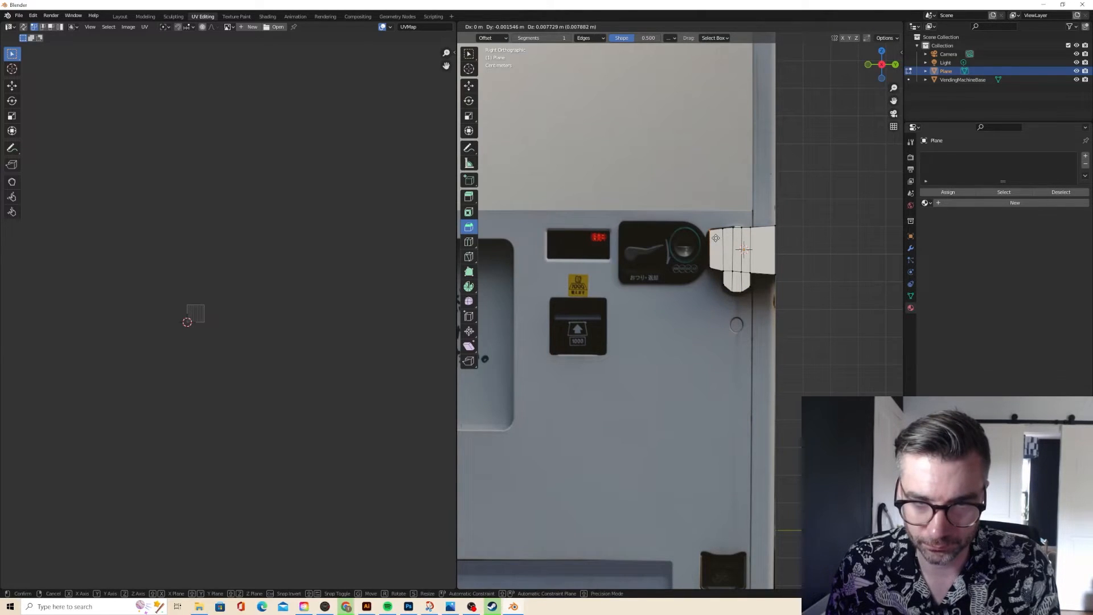
left_click(716, 240)
- Add a horizontal loop cut through the middle of the plane and shift the left end's vertices to start rounding it
key("ctrl+t")
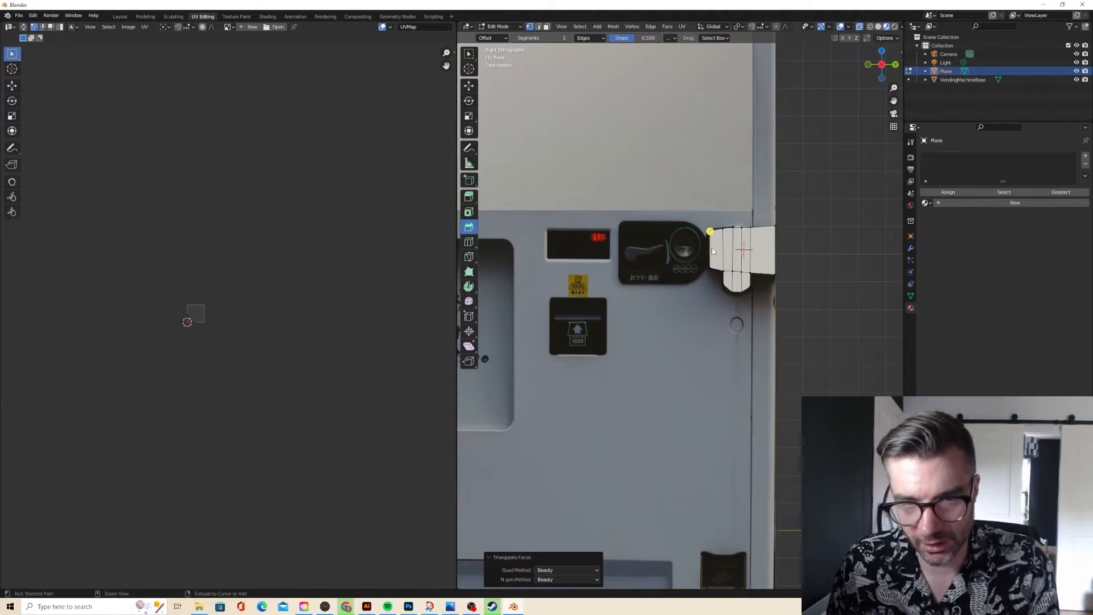
key("g")
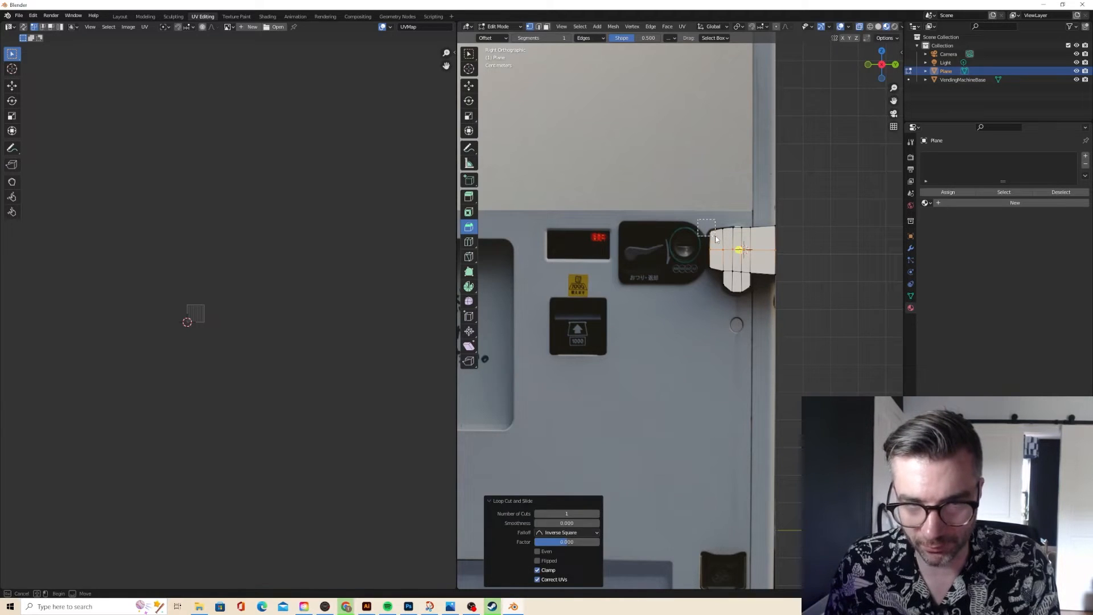
left_click(714, 245)
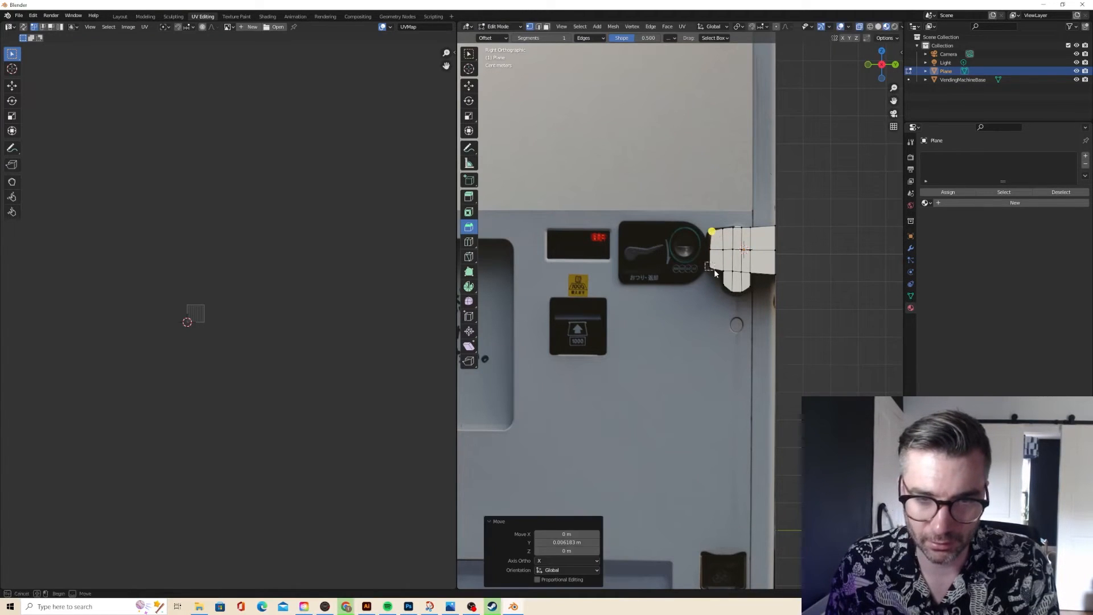
key("g")
left_click(715, 269)
key("g")
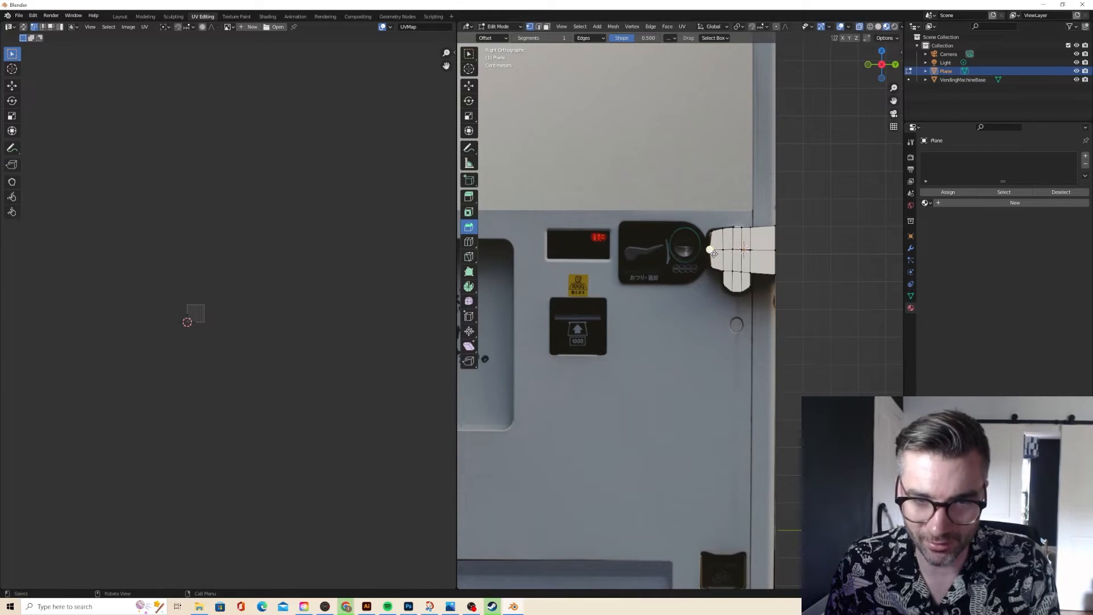
- Fine-tune the plane's left-end corners and upper-right vertices against the hasp's outline in the photo
left_click(705, 230)
key("g")
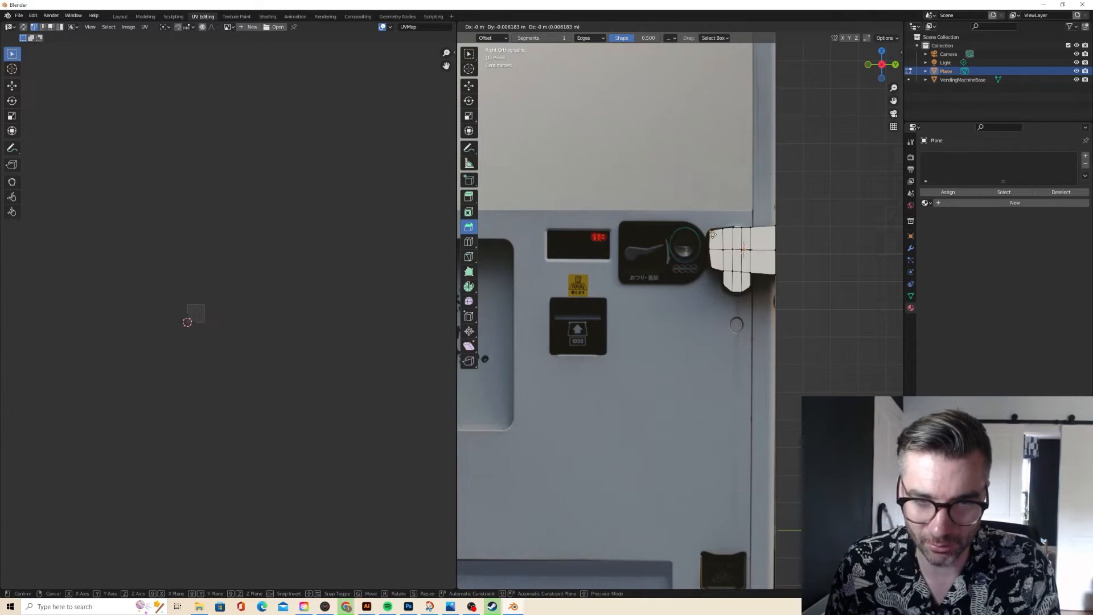
left_click(713, 234)
key("g")
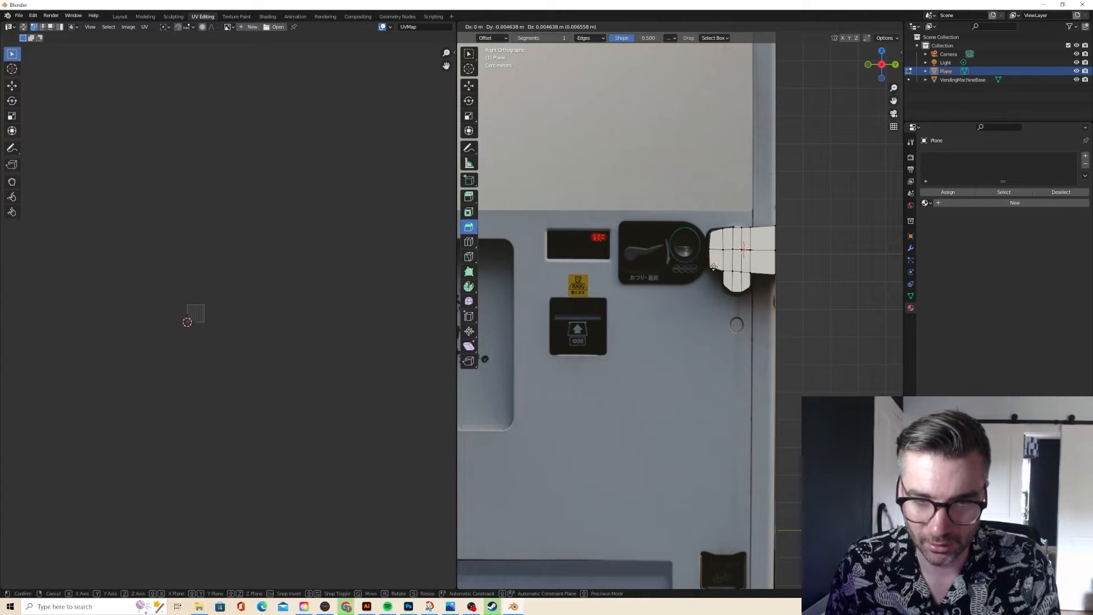
left_click(713, 267)
key("g")
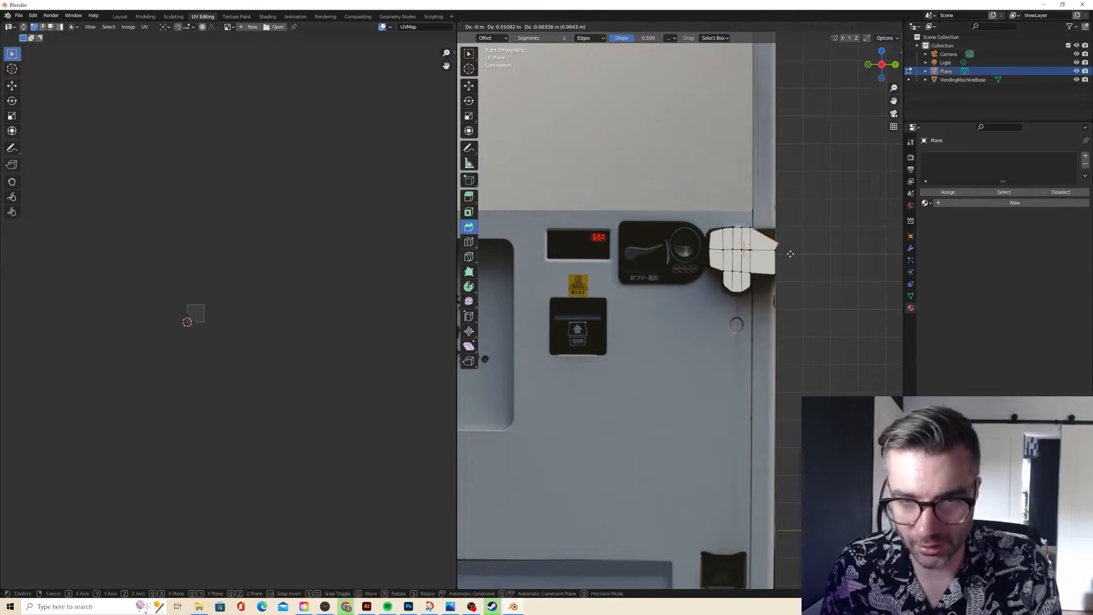
left_click(787, 237)
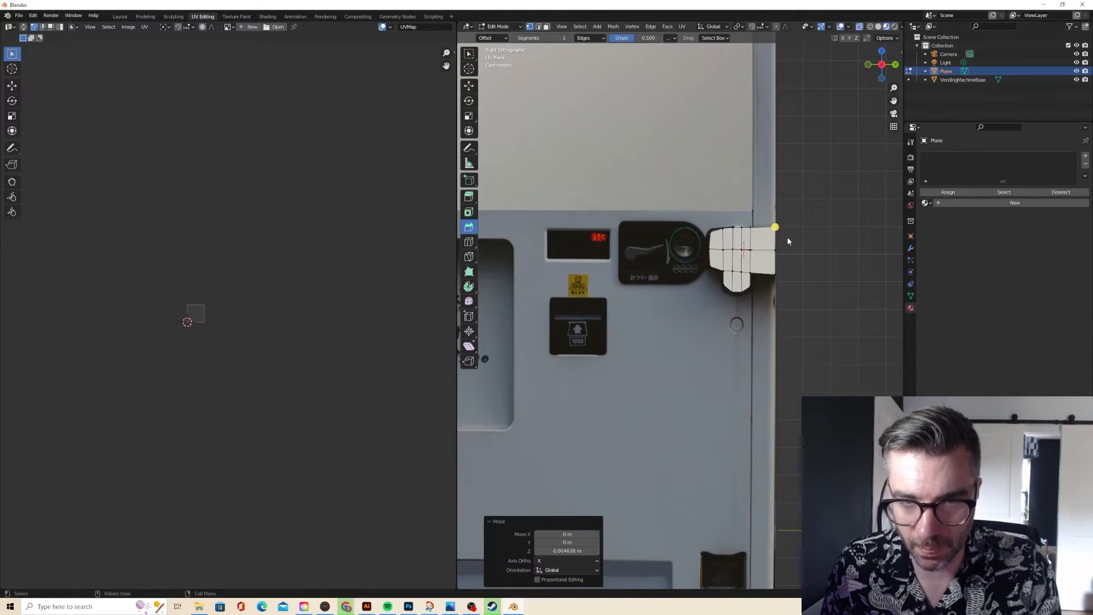
key("g")
left_click(751, 227)
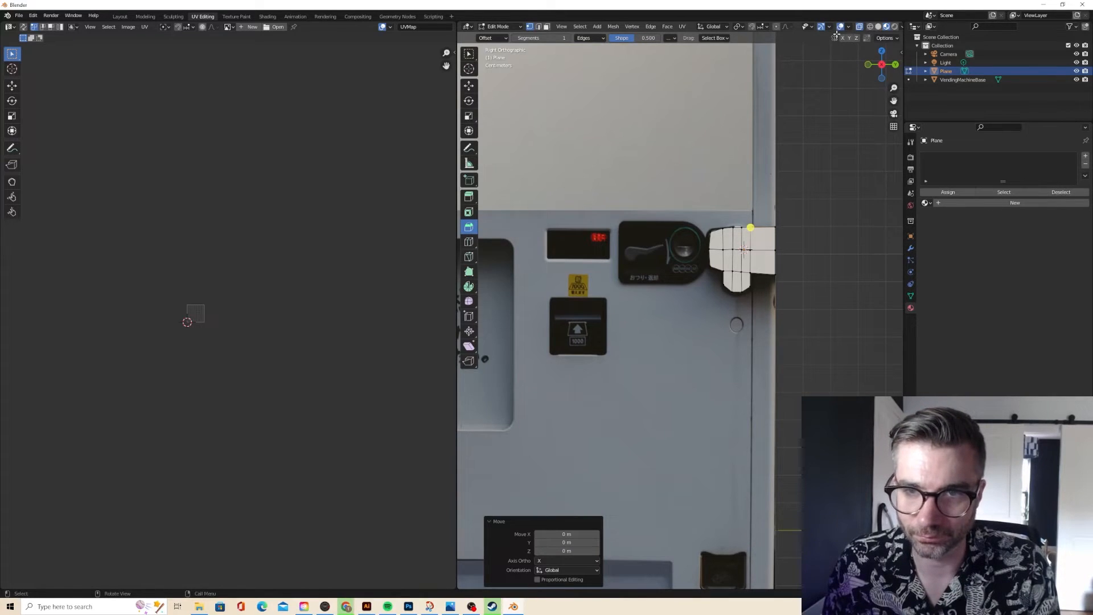
- Scale the whole lock mesh by 1.023 and move it -0.00842 m along Y to cover the photographed lock
middle_click_drag(792, 129, 758, 245)
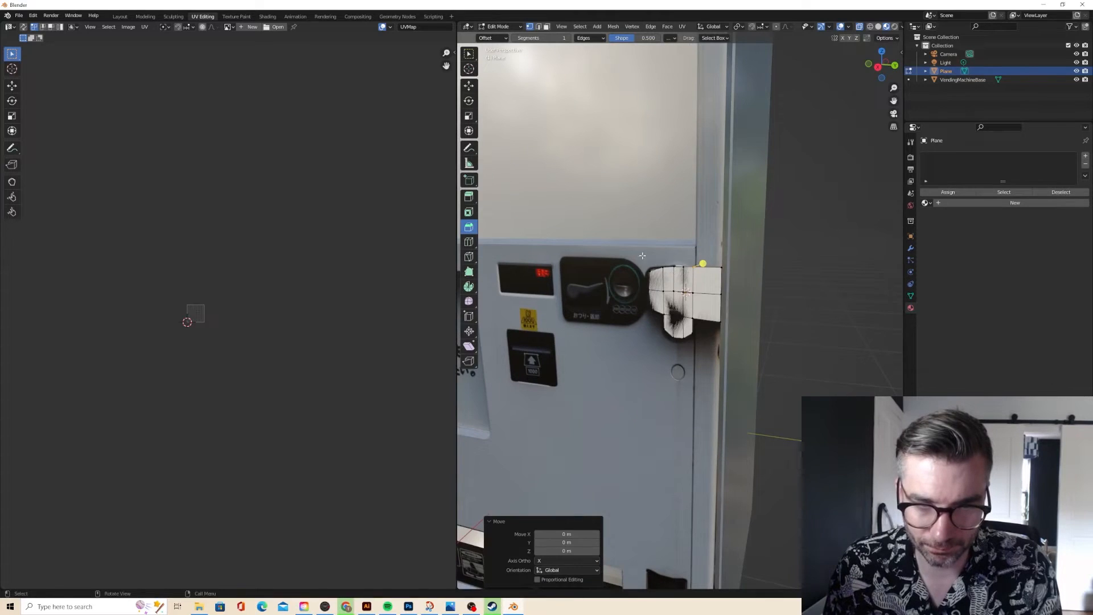
key("a")
key("s")
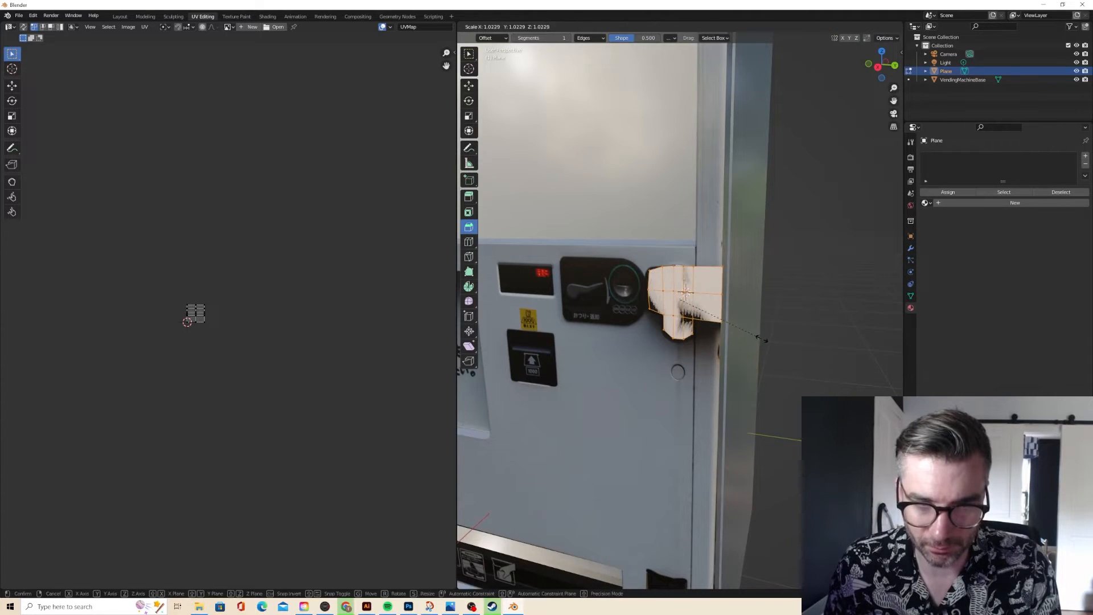
left_click(760, 339)
key("g")
key("y")
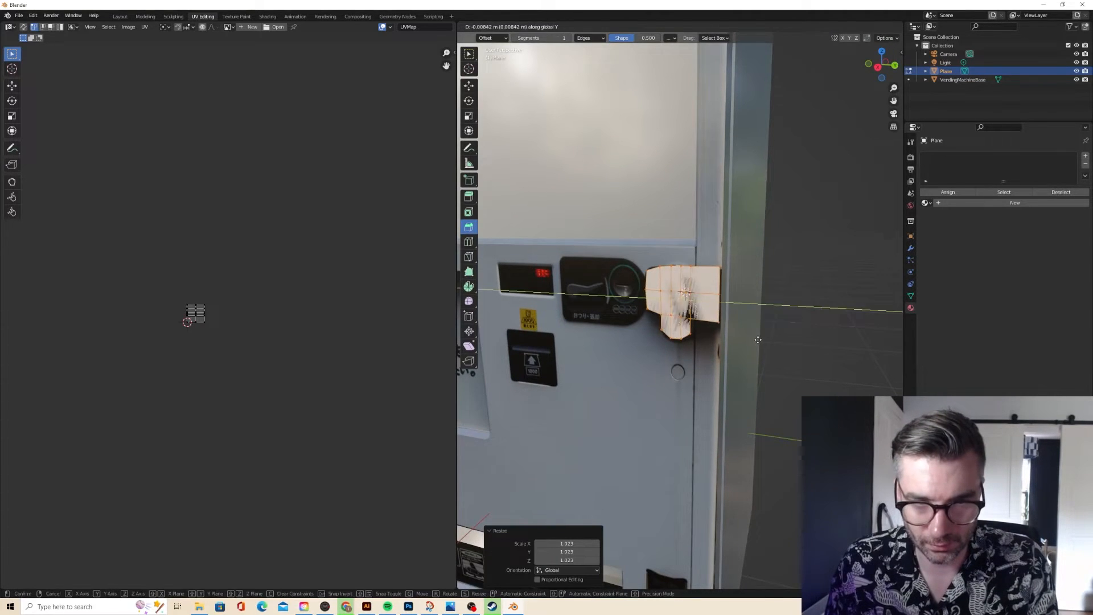
left_click(757, 339)
- Extrude all of the lock's faces along their normals to give it thickness, and return to Object Mode
middle_click_drag(757, 339, 701, 337)
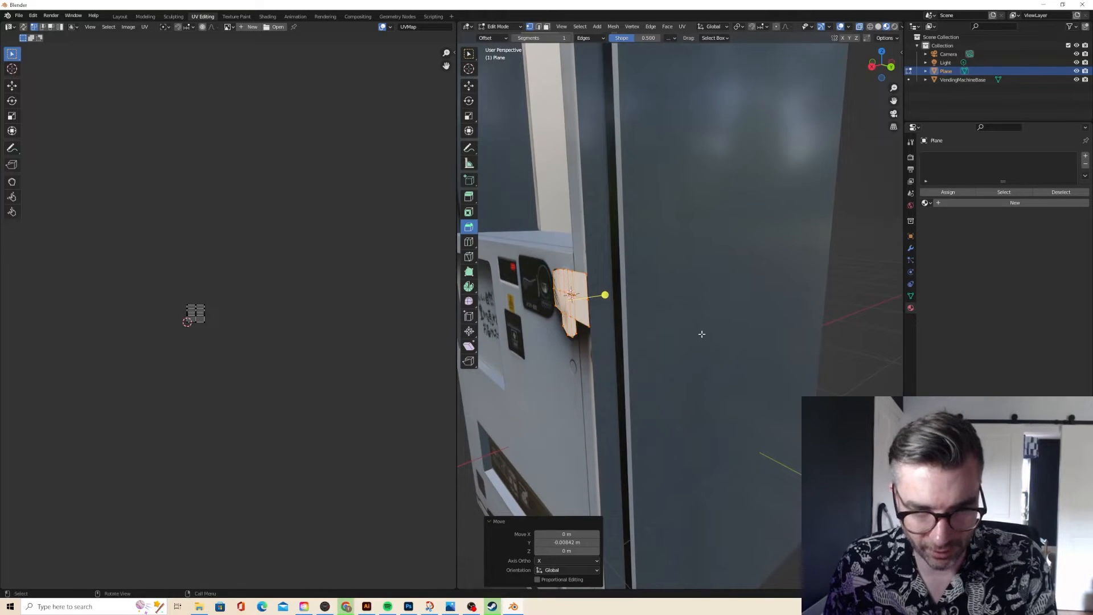
key("alt+e")
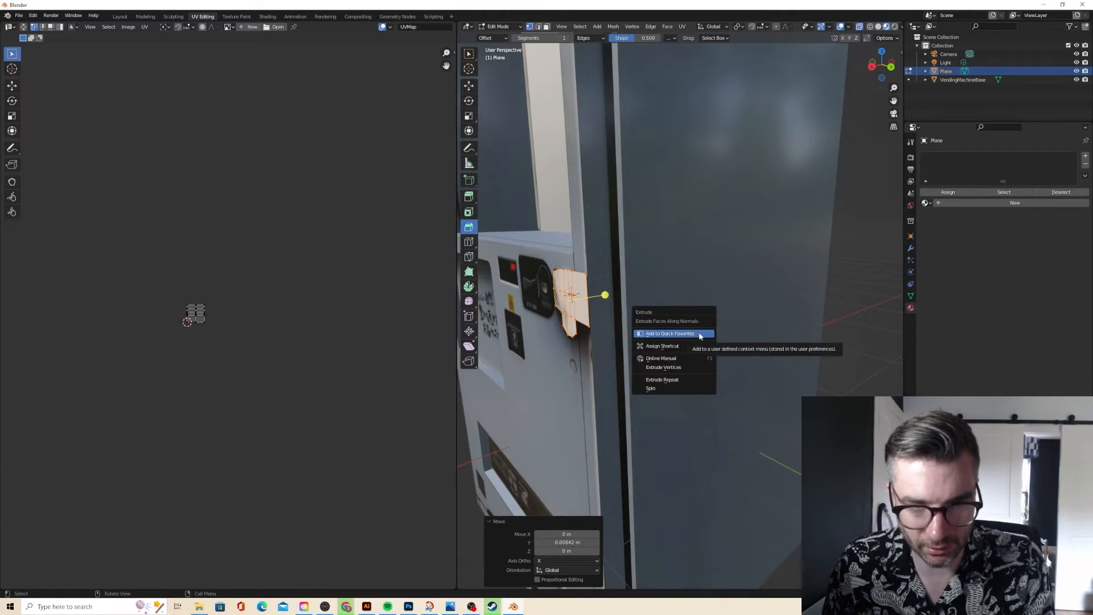
left_click(677, 332)
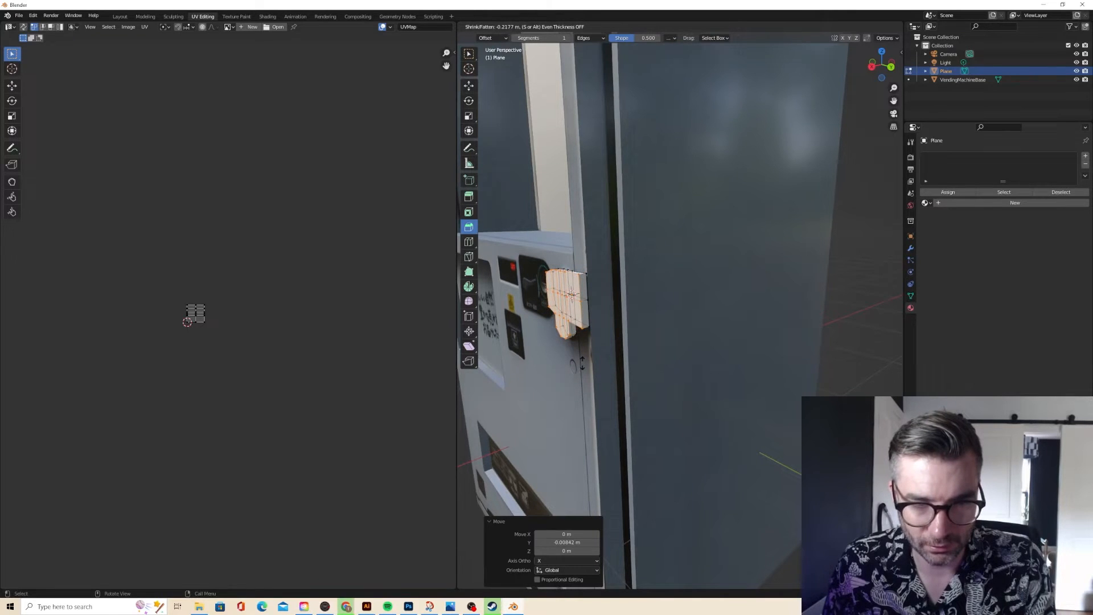
left_click(641, 332)
key("Tab")
- Assign the existing vendingMachine material to the lock
middle_click_drag(640, 332, 747, 325)
left_click(927, 193)
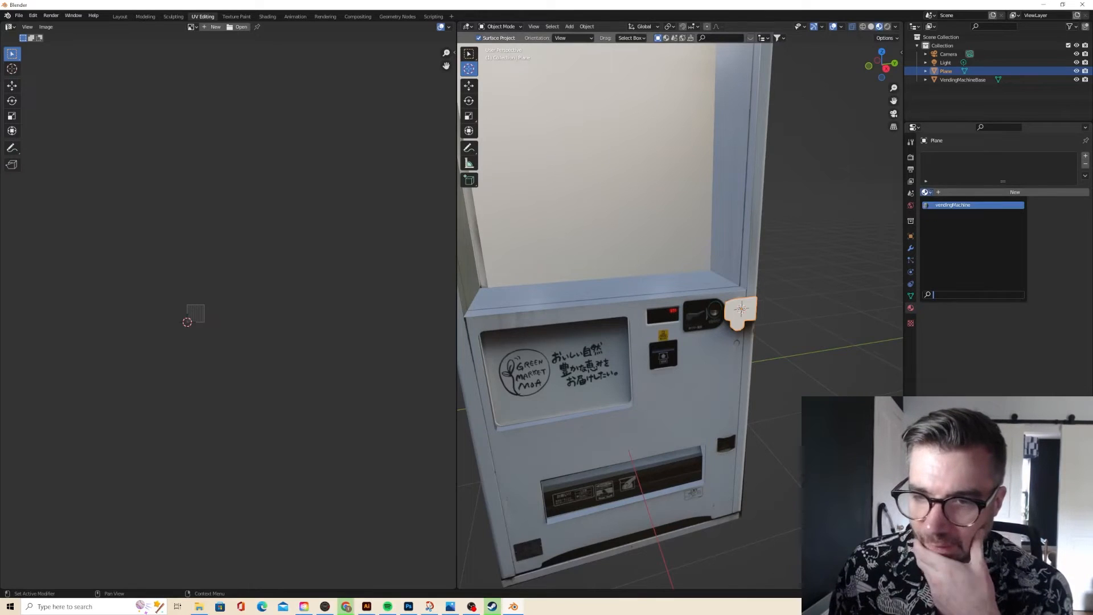
left_click(968, 205)
scroll(819, 245, "up", 6)
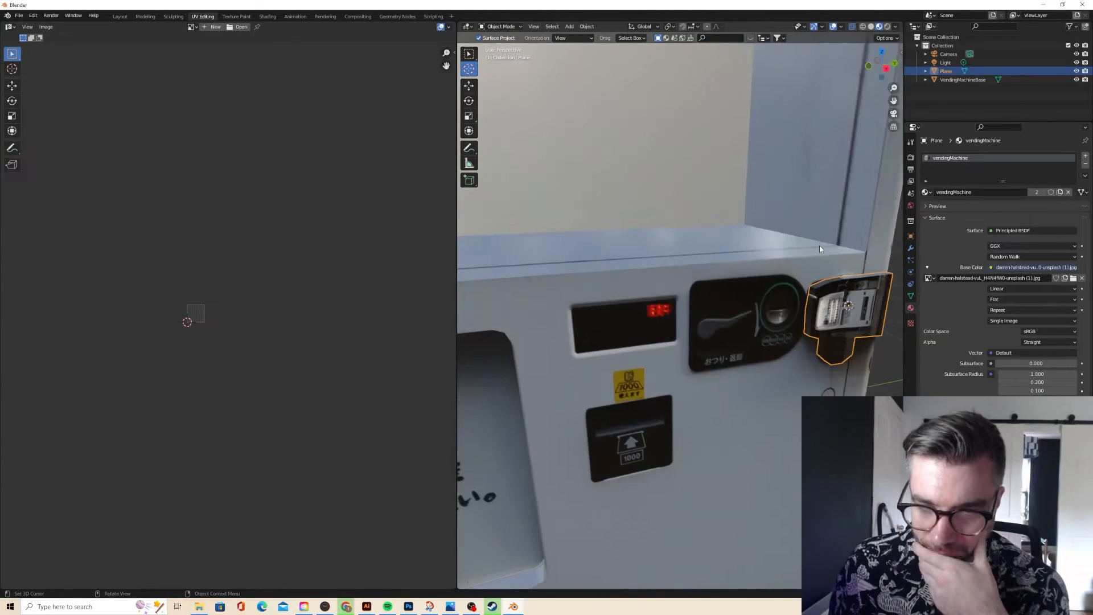
- Unwrap the entire lock mesh with Cube Projection
key("Tab")
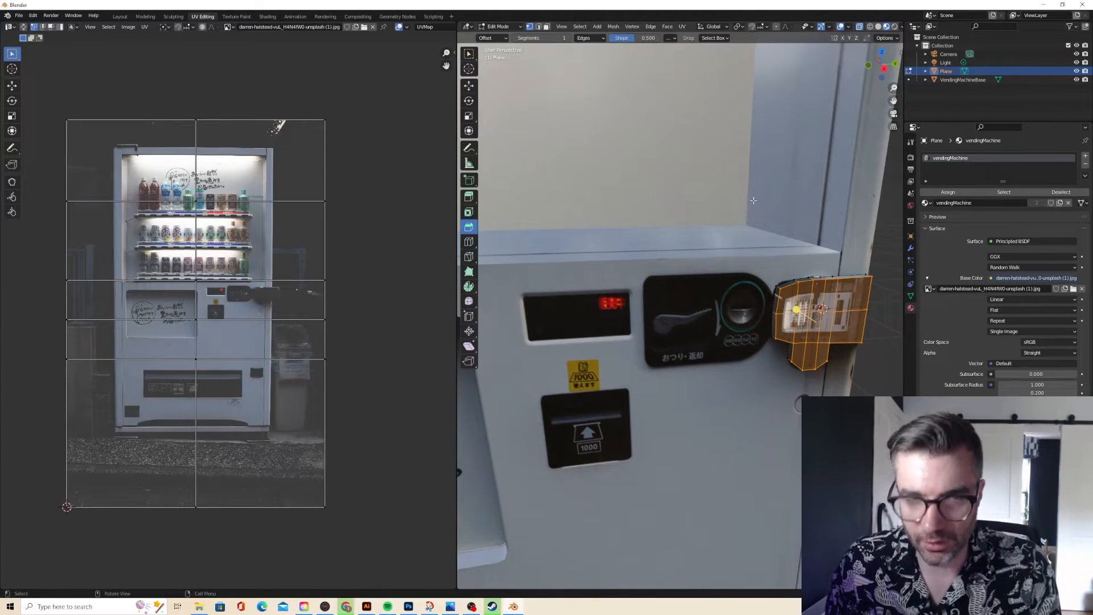
key("u")
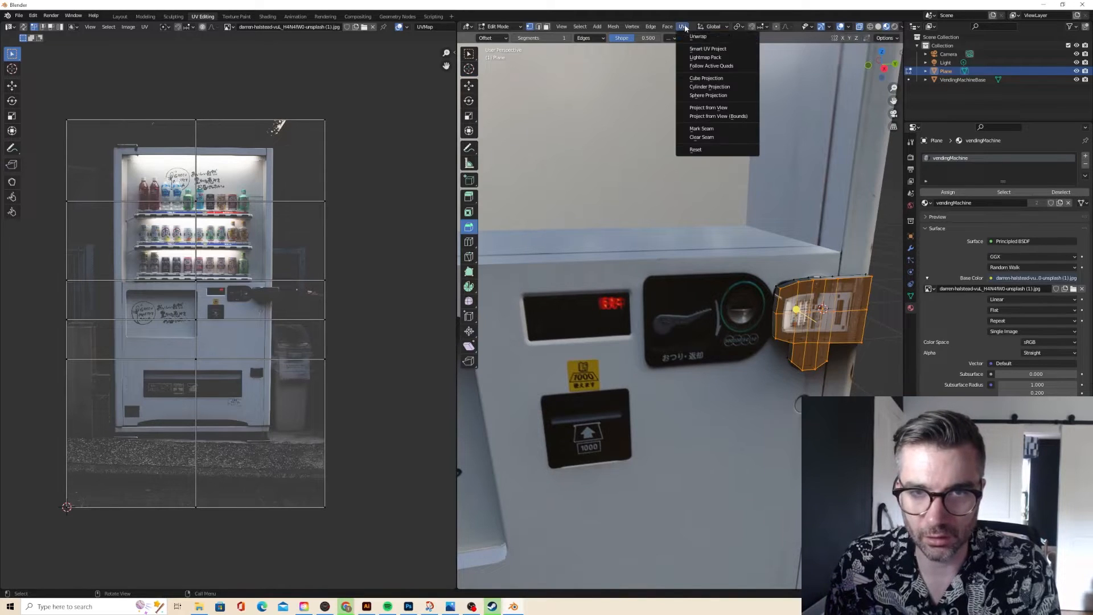
left_click(695, 80)
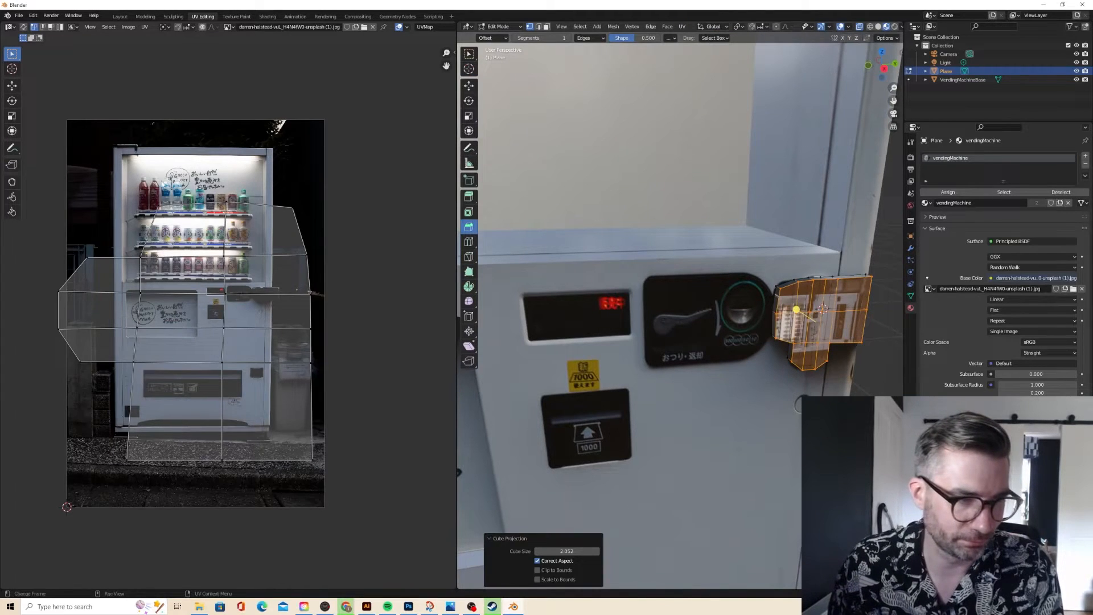
- Select all of the lock's UVs, scale them down, and rotate them by 90 and then 180 degrees to stand upright
left_click_drag(44, 192, 357, 513)
key("s")
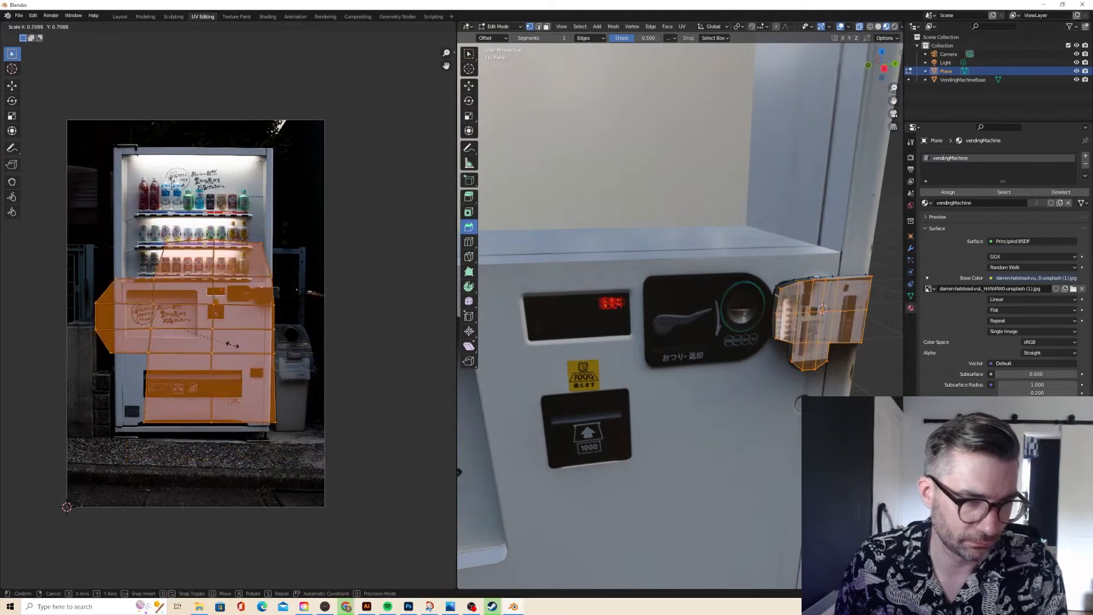
left_click(203, 315)
type("r")
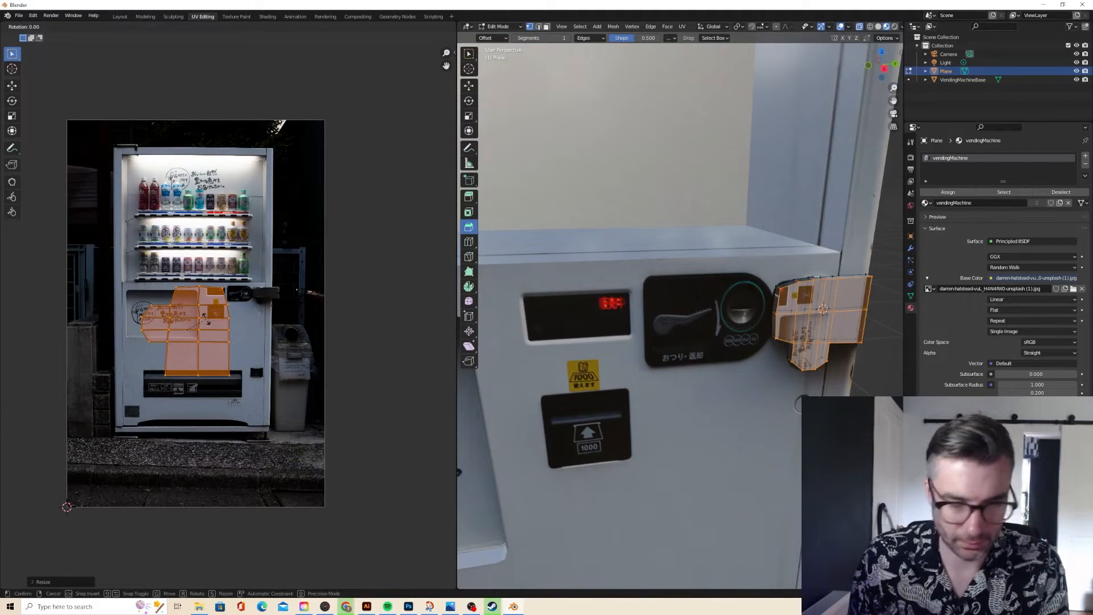
type("90")
key("Return")
type("r180")
key("Return")
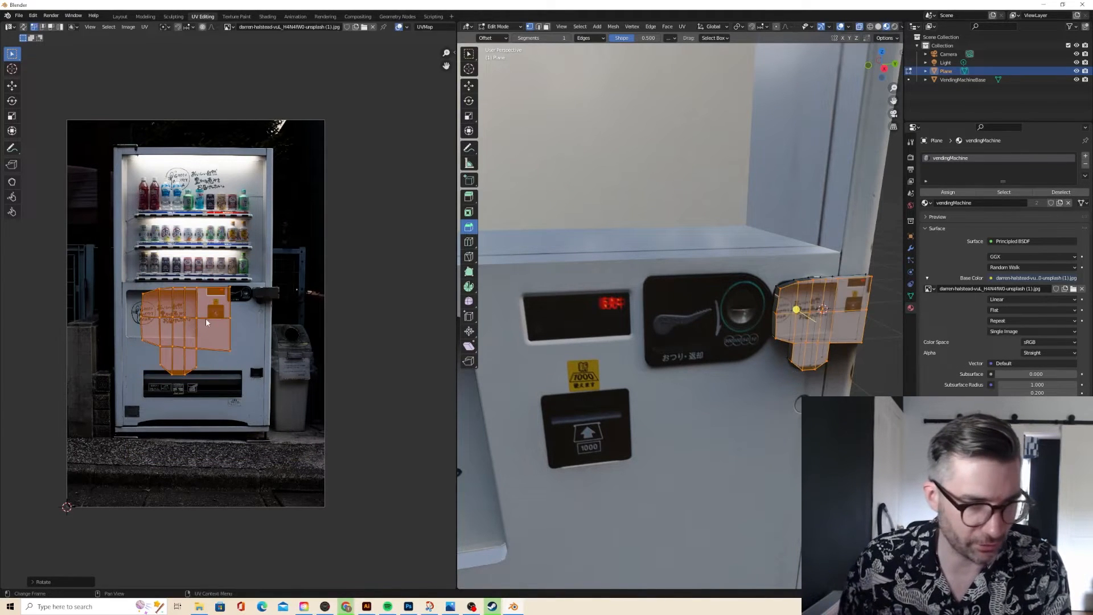
- Move the lock's UVs onto the lock in the photo and shrink them to roughly its size
key("g")
left_click(276, 291)
key("s")
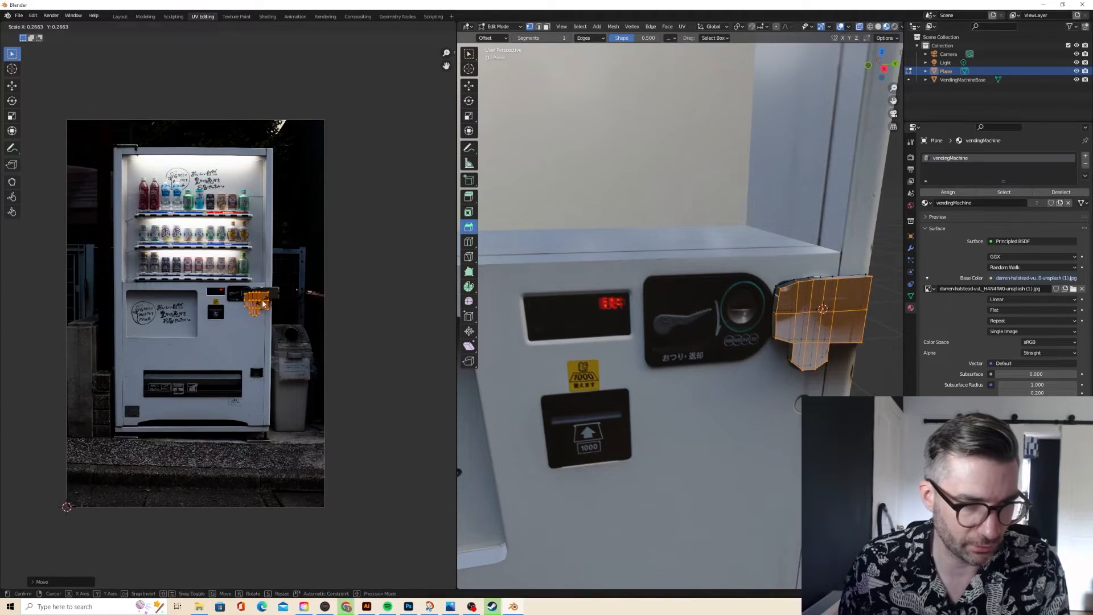
left_click(273, 296)
scroll(317, 262, "up", 5)
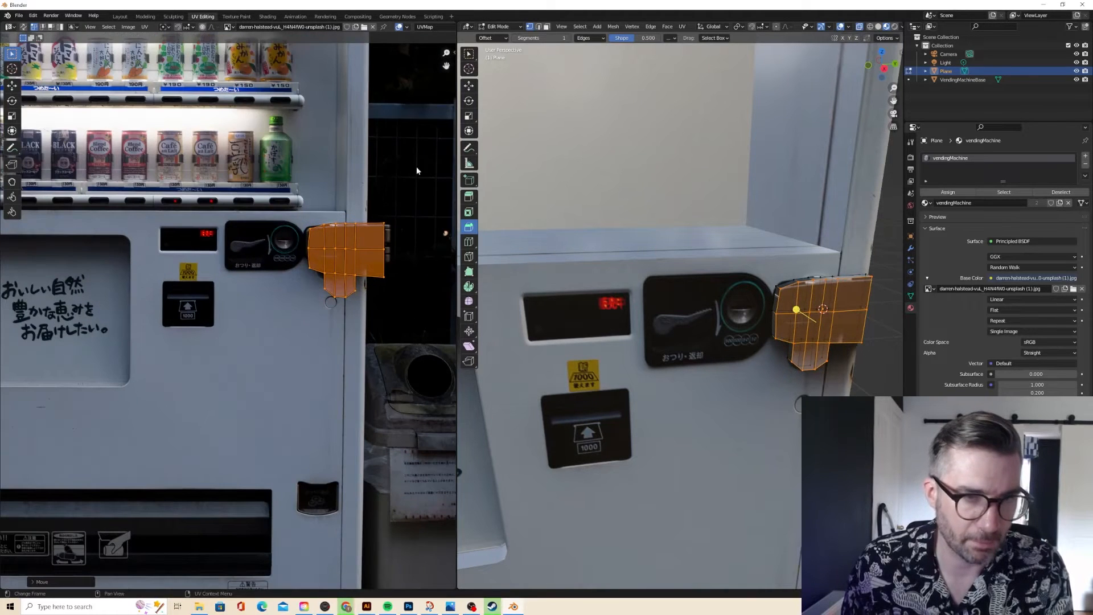
- Reduce the UV layout further and line up its left end with the hasp's narrow end in the photo
left_click_drag(446, 65, 397, 118)
scroll(353, 201, "up", 3)
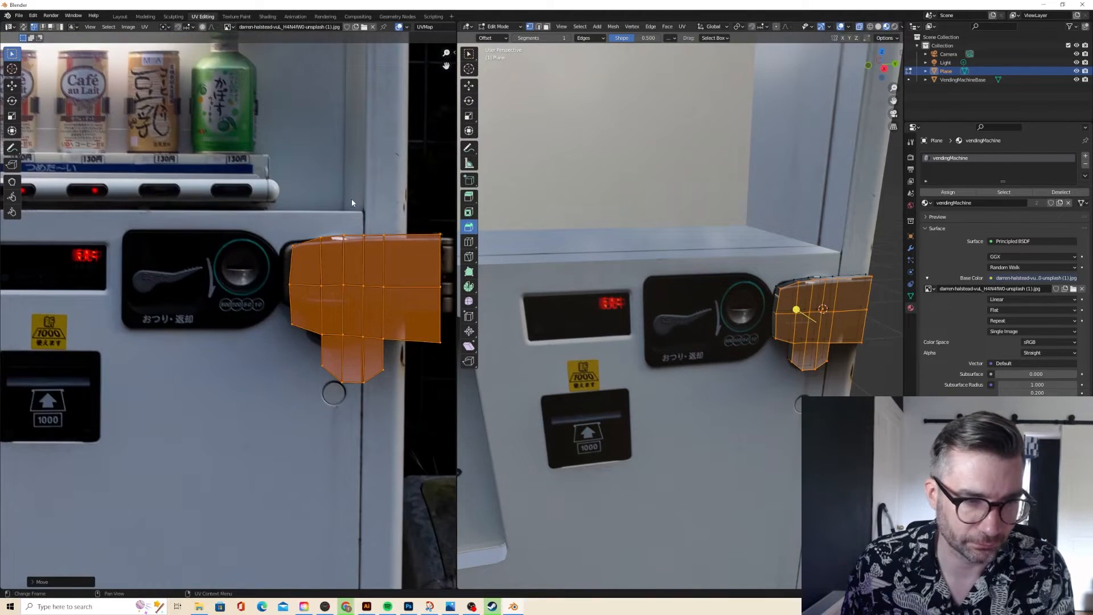
key("g")
left_click(339, 217)
key("s")
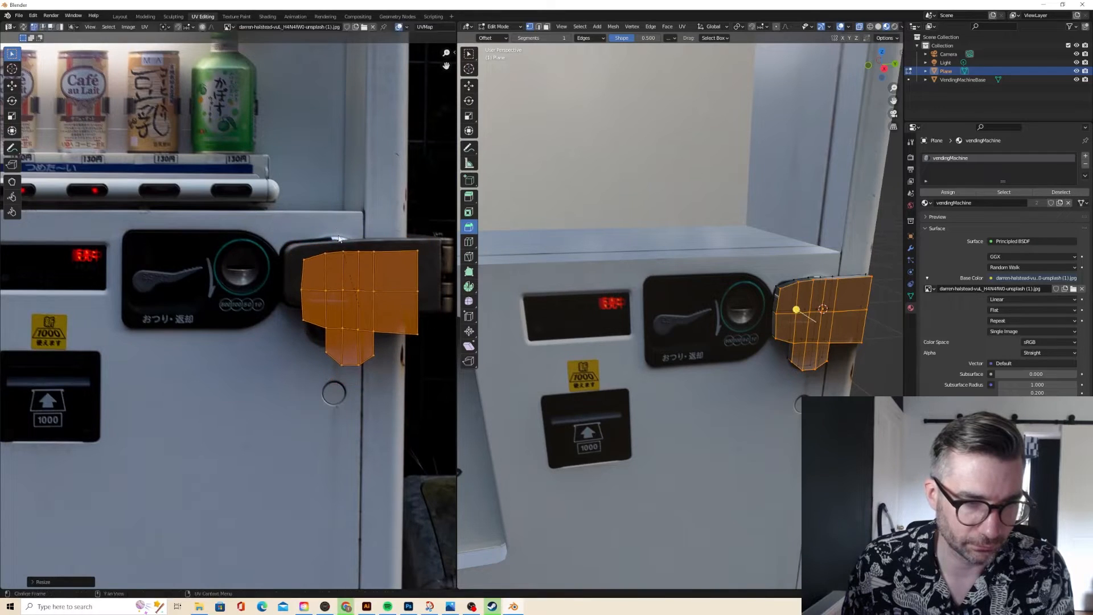
left_click(321, 216)
key("g")
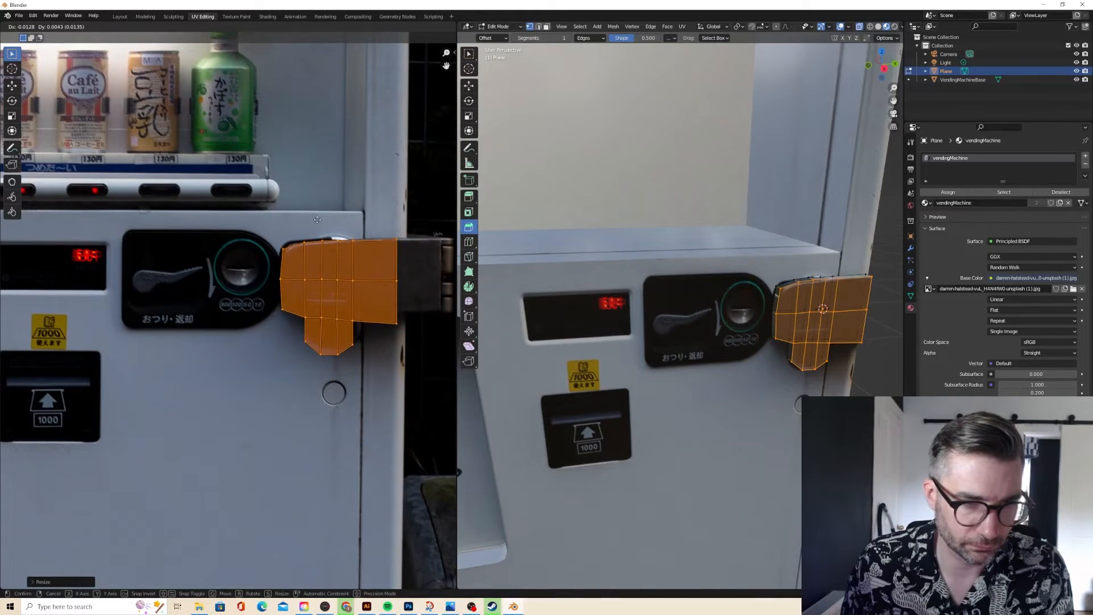
left_click(319, 220)
- Fine-tune the UV layout's scale and position so it fits inside the hasp and padlock in the photo
key("s")
left_click(322, 223)
key("g")
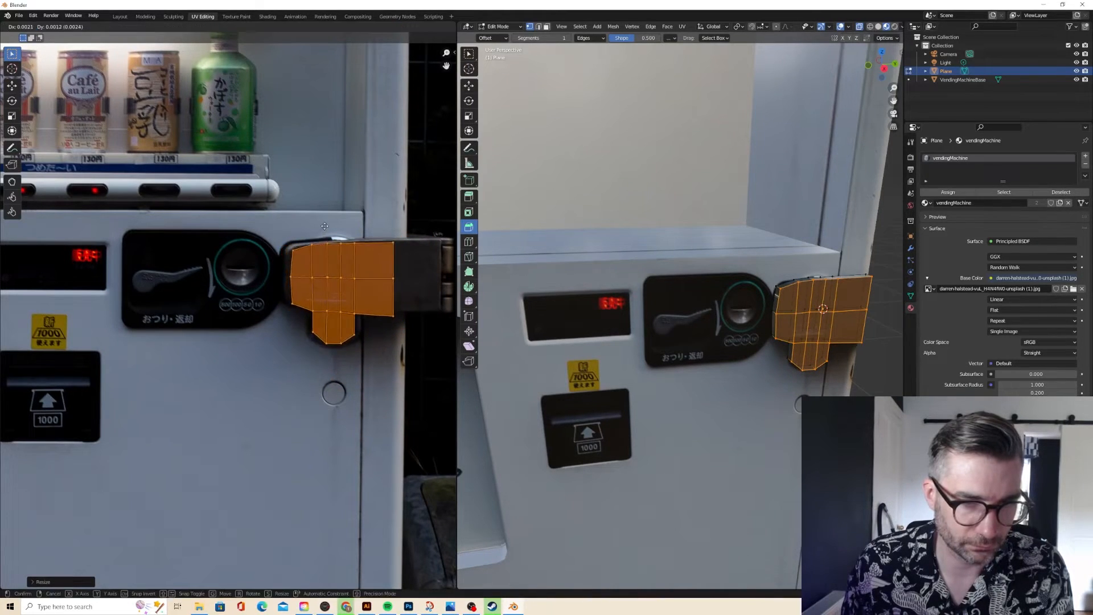
left_click(321, 224)
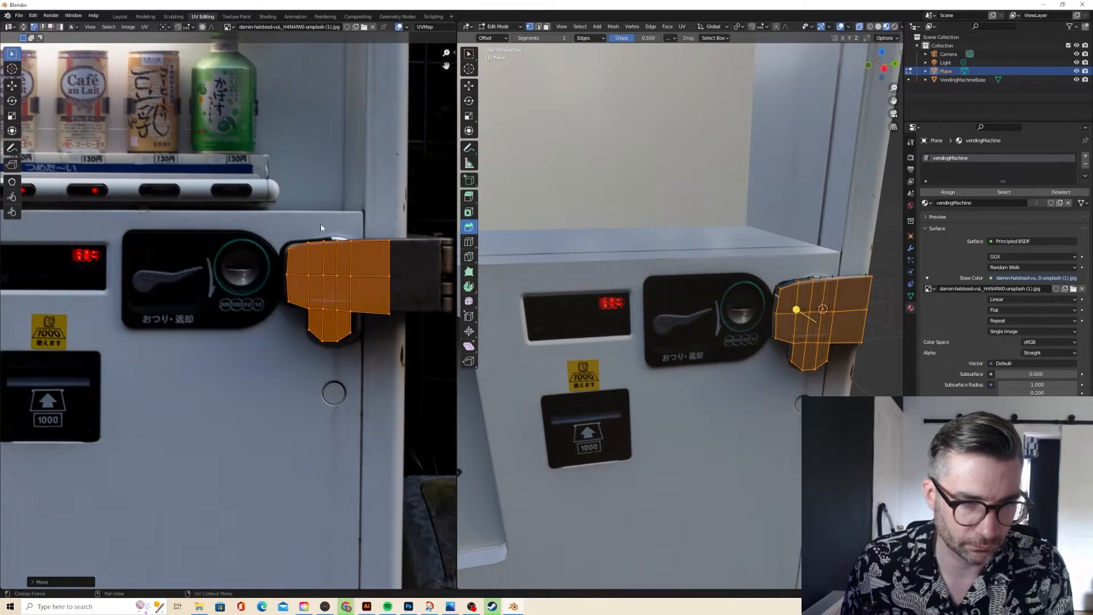
key("s")
left_click(408, 354)
key("g")
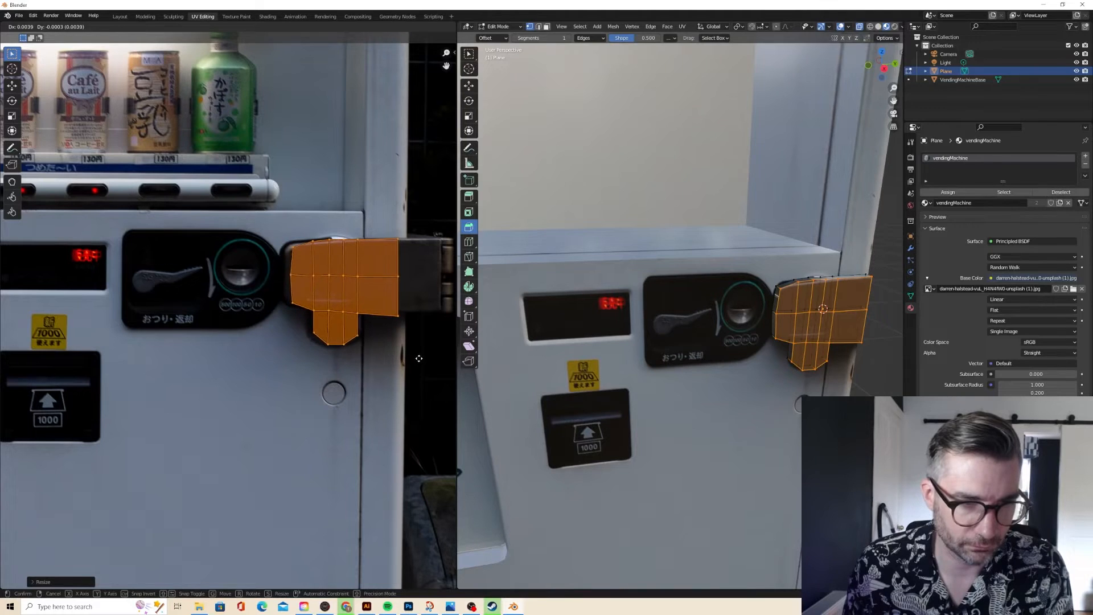
left_click(416, 358)
- Select the faces along the lock's upper side and unwrap them with Cube Projection
key("Tab")
middle_click_drag(761, 199, 713, 403)
key("Tab")
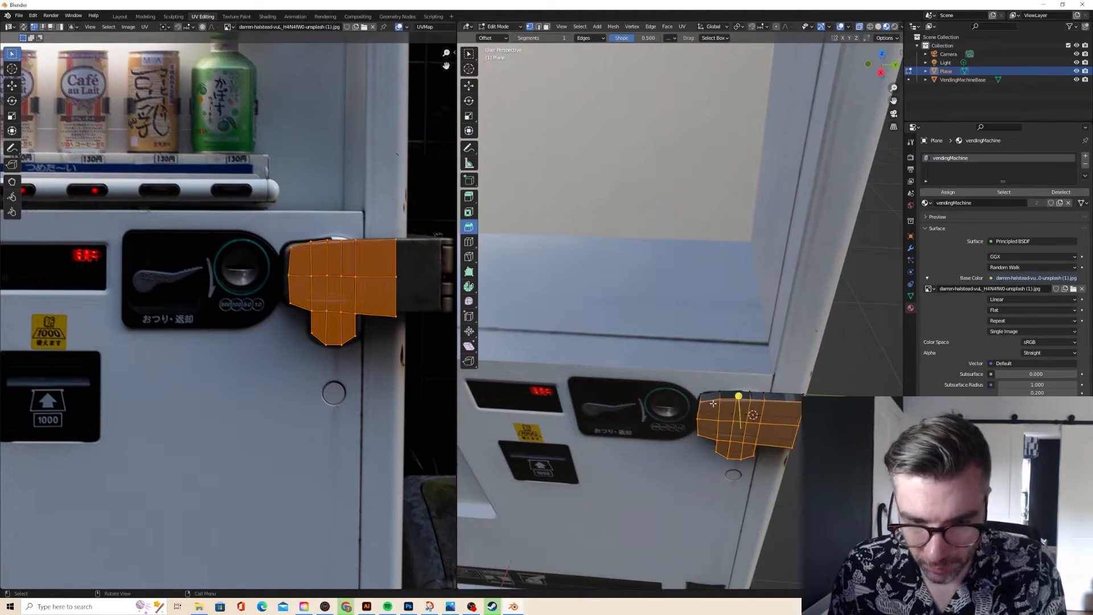
left_click(546, 27)
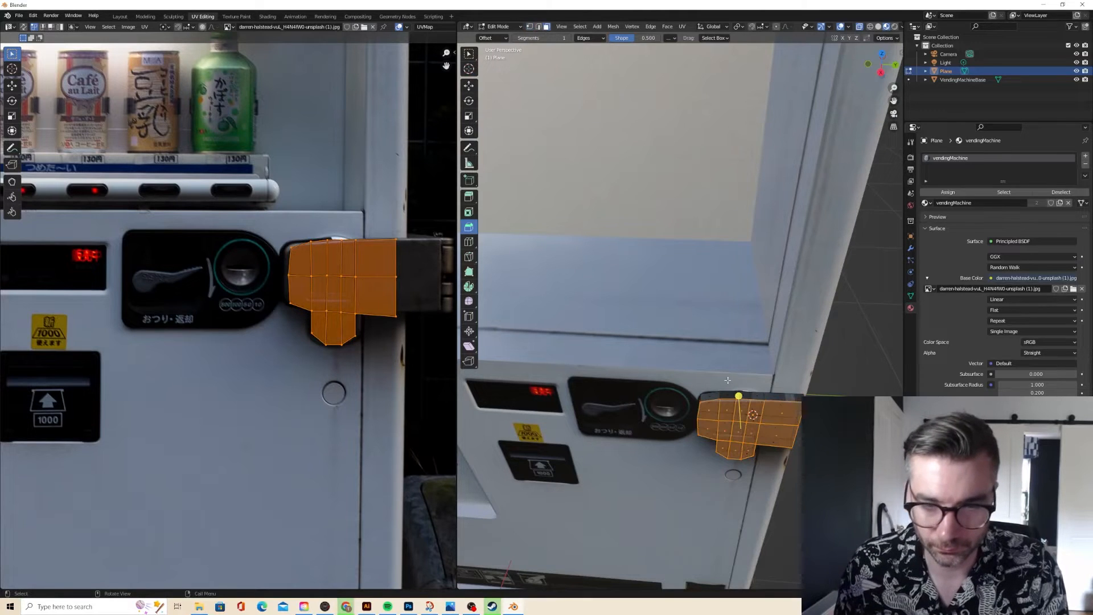
left_click(722, 395)
left_click(762, 396, "shift")
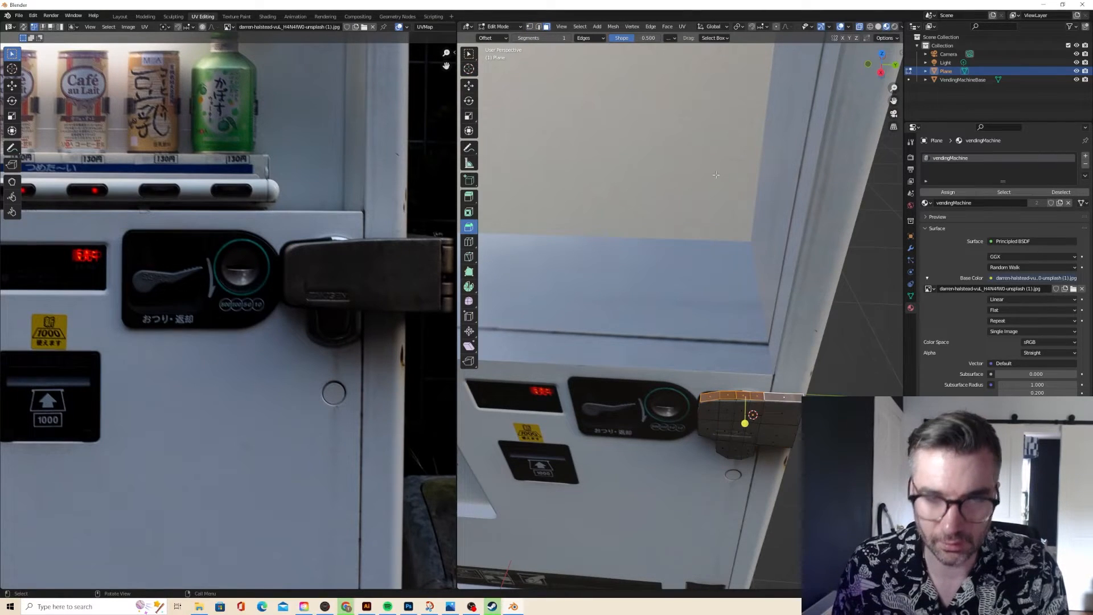
left_click(679, 26)
left_click(713, 78)
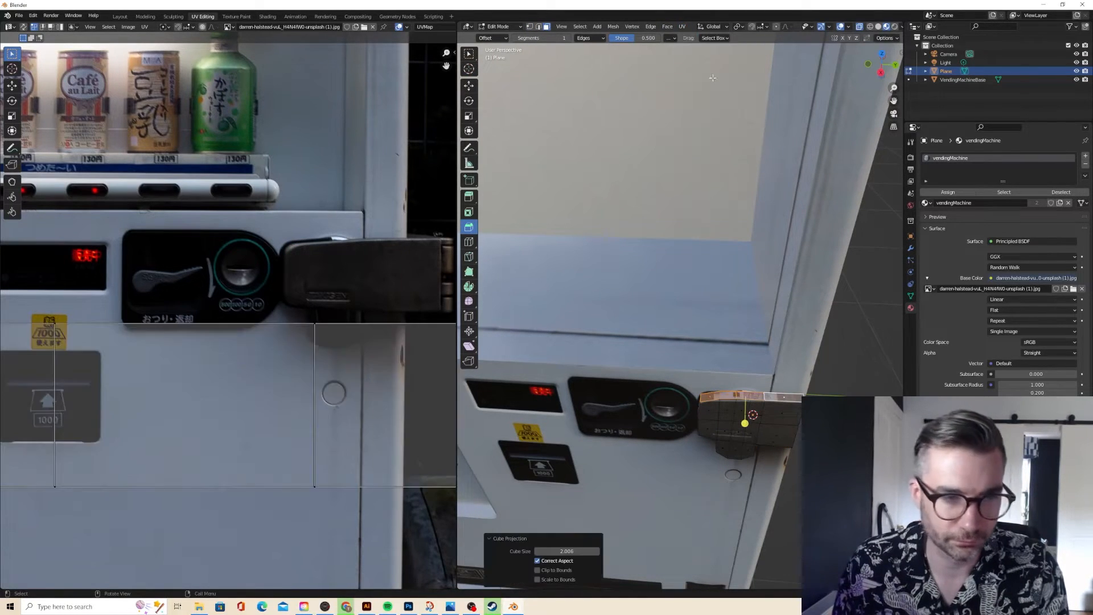
- Shrink the projected UV strip to a fraction of its size and move it near the lock in the photo
scroll(267, 263, "down", 4)
scroll(206, 300, "down", 2)
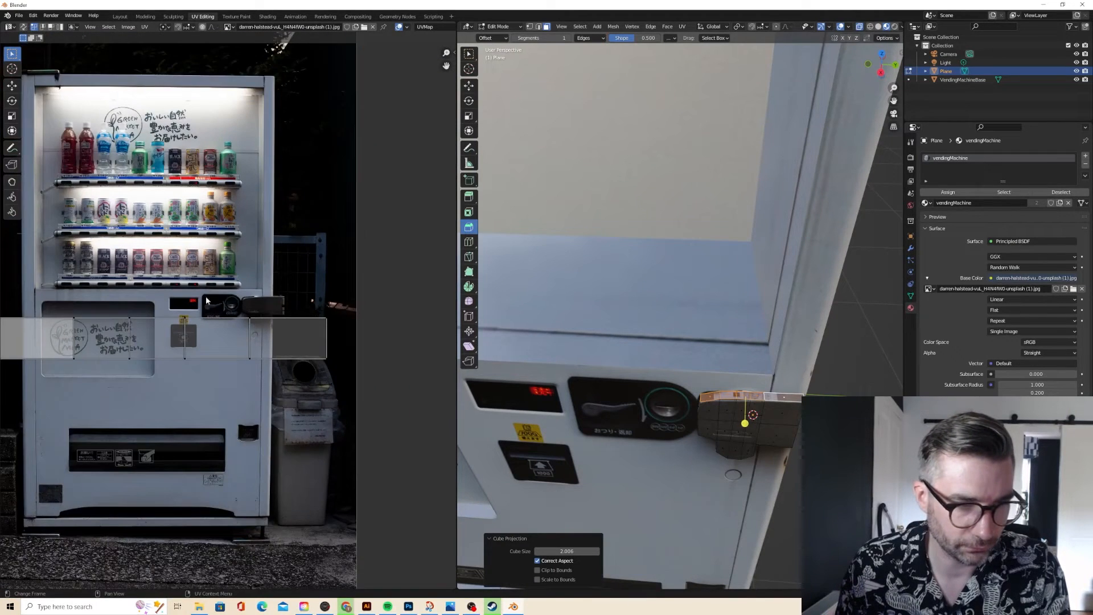
scroll(274, 312, "down", 2)
key("a")
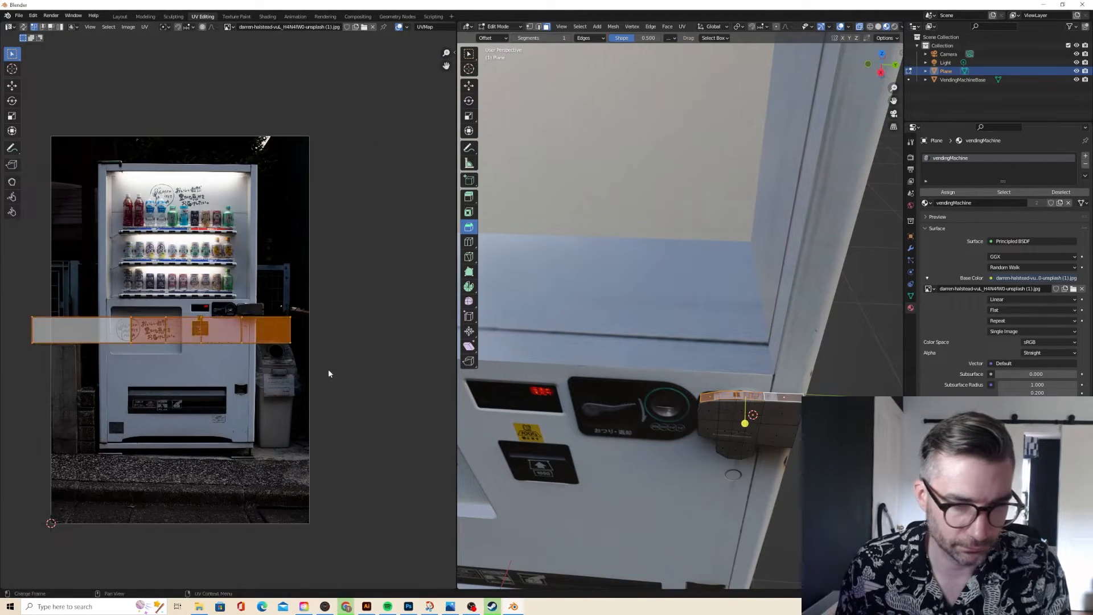
key("s")
left_click(203, 298)
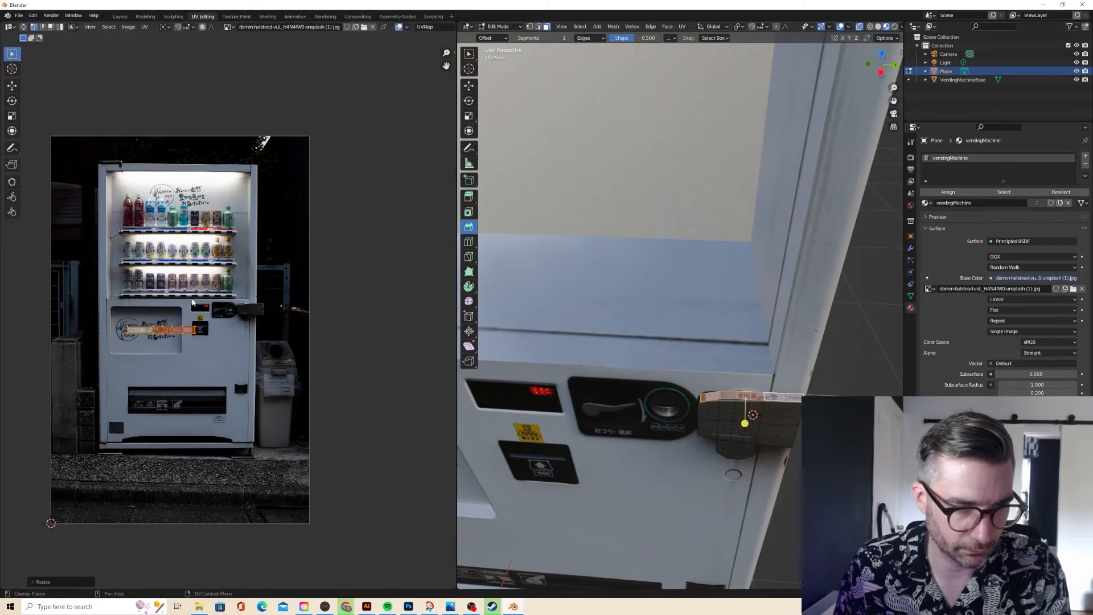
key("g")
left_click(287, 268)
- Scale the UV strip down further and place it along the hasp's upper edge in the photo
scroll(285, 270, "up", 7)
key("s")
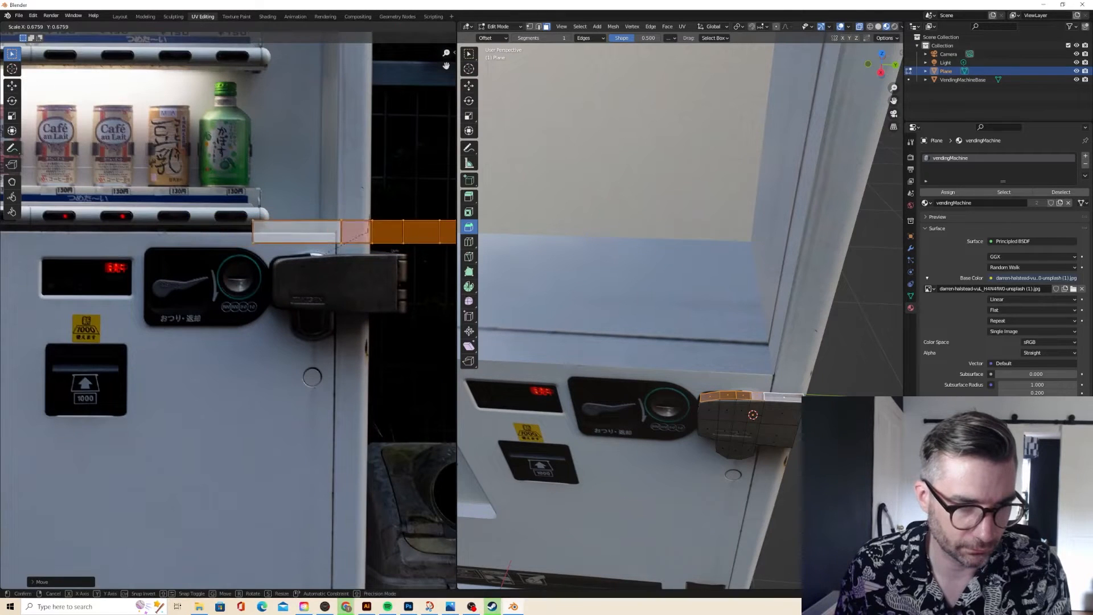
left_click(342, 258)
key("g")
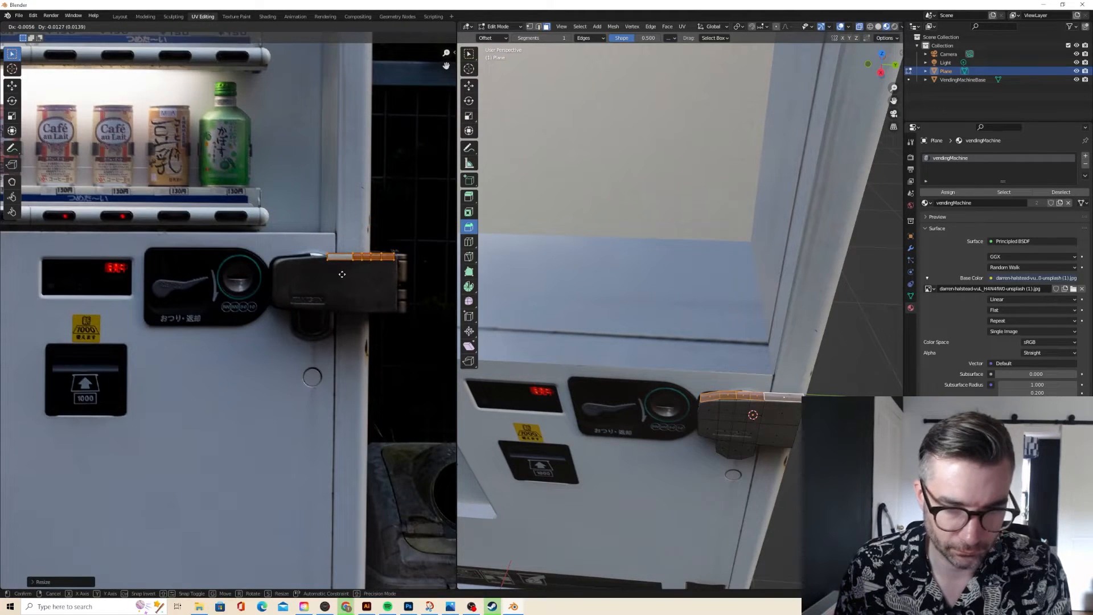
left_click(340, 279)
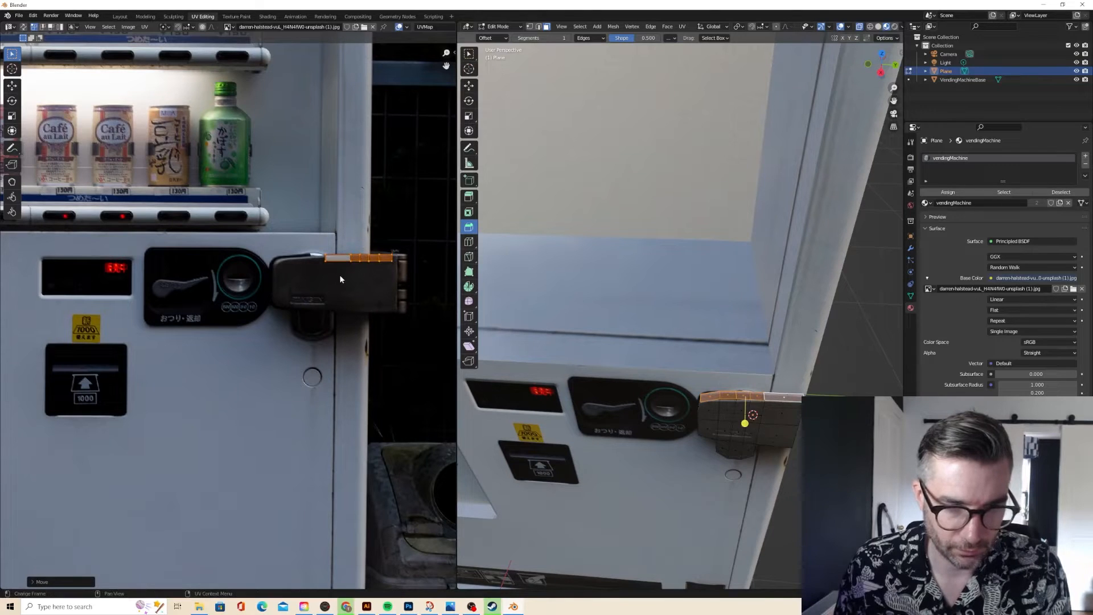
- Rotate the UV strip by 180 degrees, enlarge it, and align it with the length of the hasp's upper edge
type("r180")
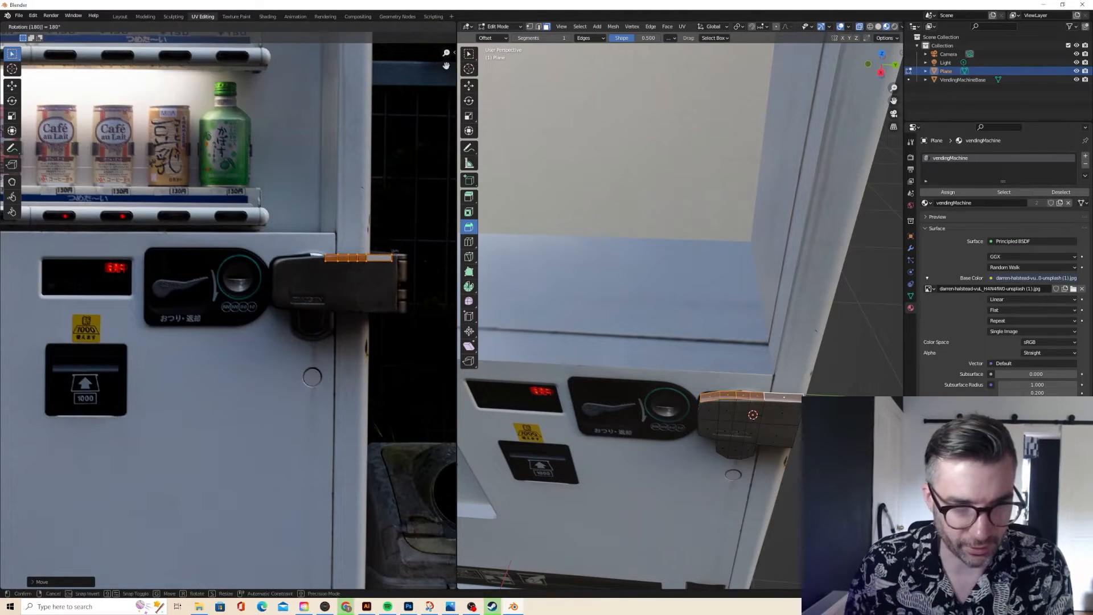
key("Return")
key("s")
left_click(299, 290)
key("g")
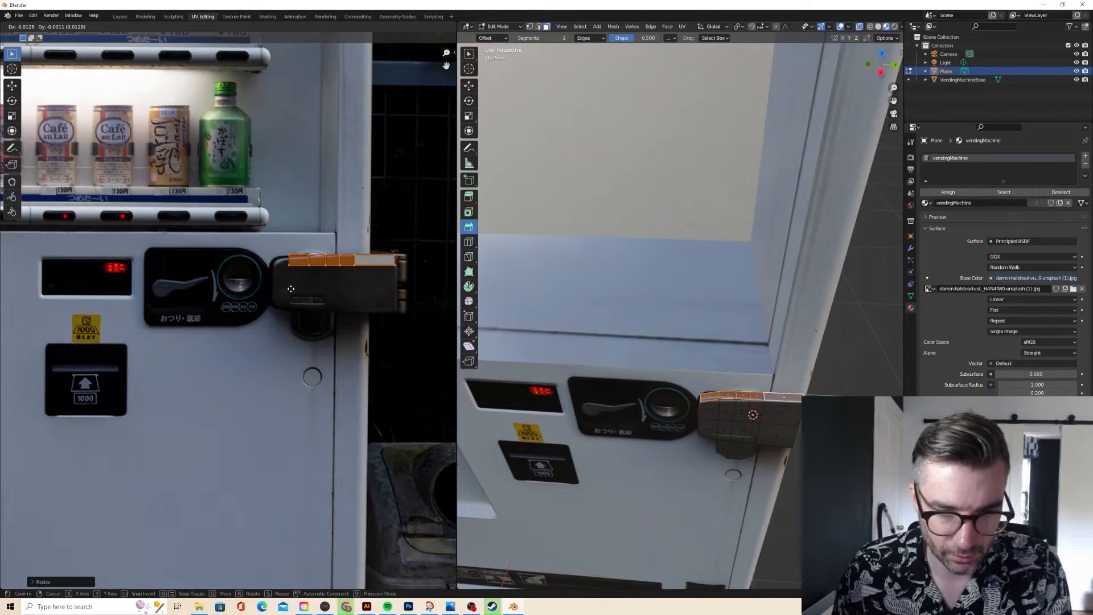
left_click(291, 289)
- Lower the UV strip's outer edge at the hasp's narrow end and its neighbouring edge to follow the hasp's slope
left_click(300, 277)
key("g")
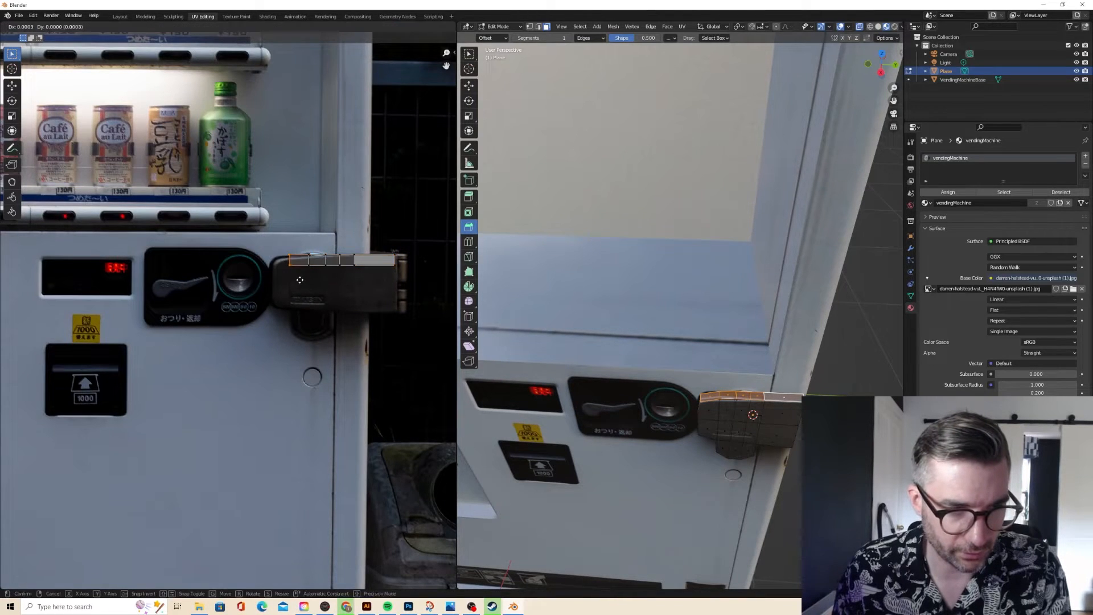
left_click(297, 282)
left_click_drag(301, 248, 313, 274)
key("g")
left_click(312, 275)
- Nudge the strip's third and fourth UV edges onto the hasp's sloped top and check the textured lock in Object Mode
left_click(330, 275)
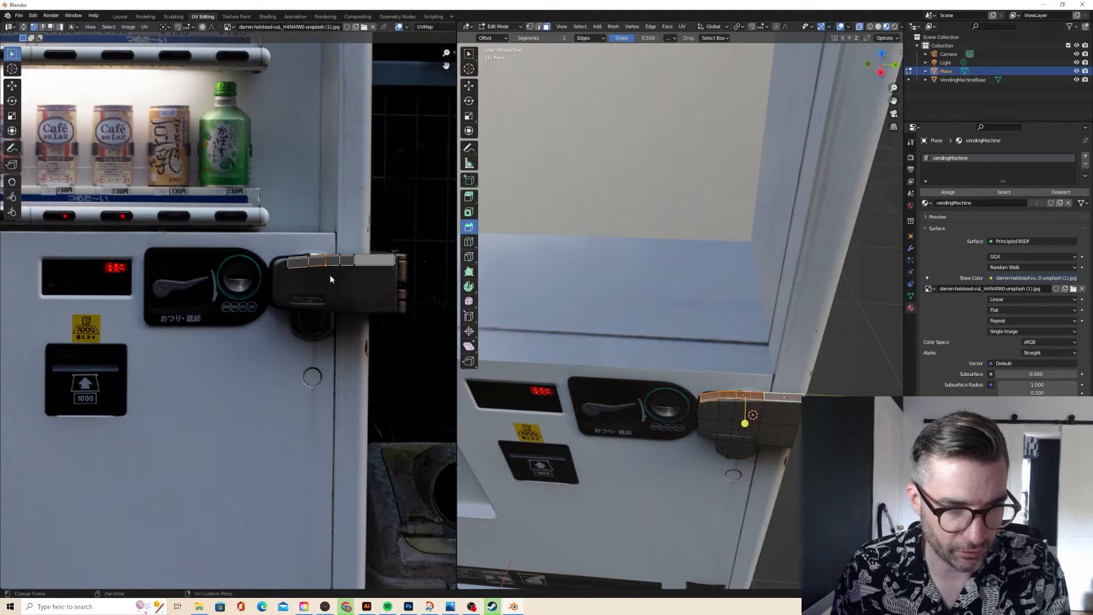
key("g")
left_click(330, 276)
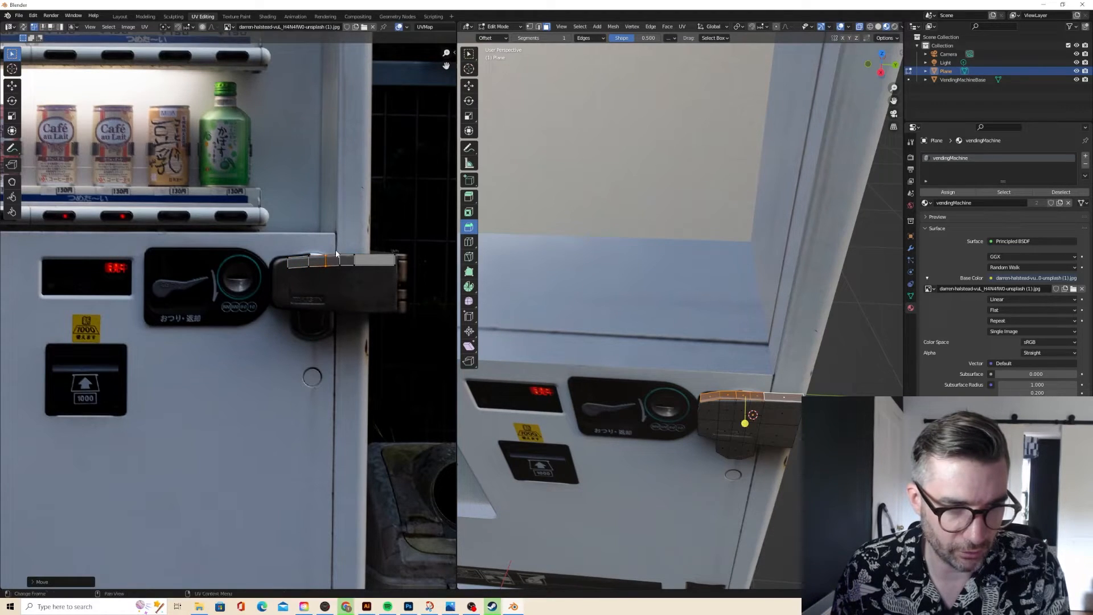
left_click(343, 269)
key("g")
left_click(343, 269)
key("Tab")
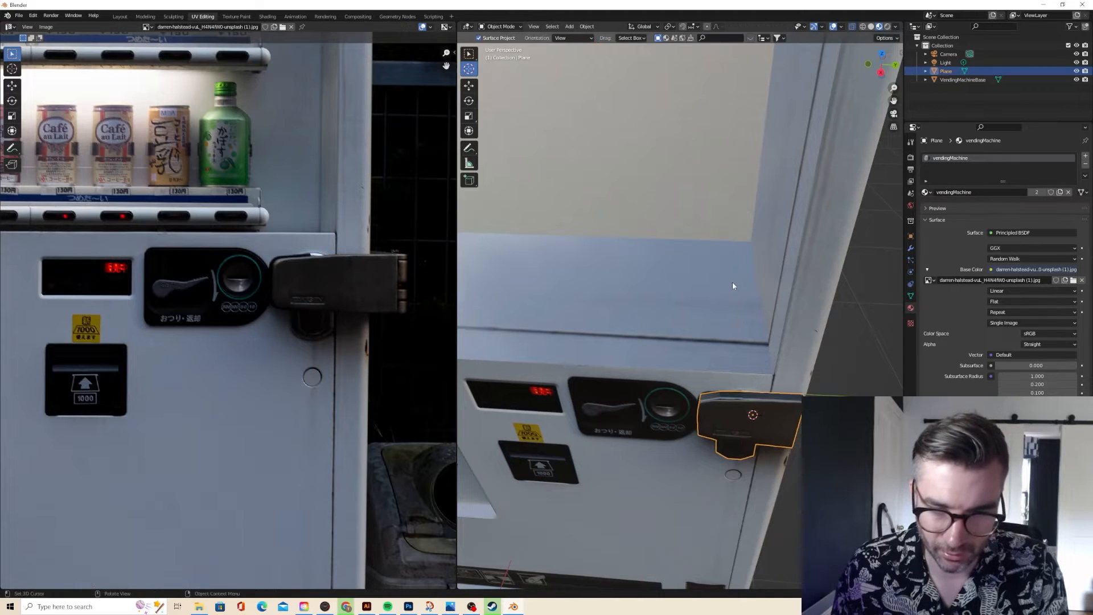
middle_click_drag(732, 282, 715, 293)
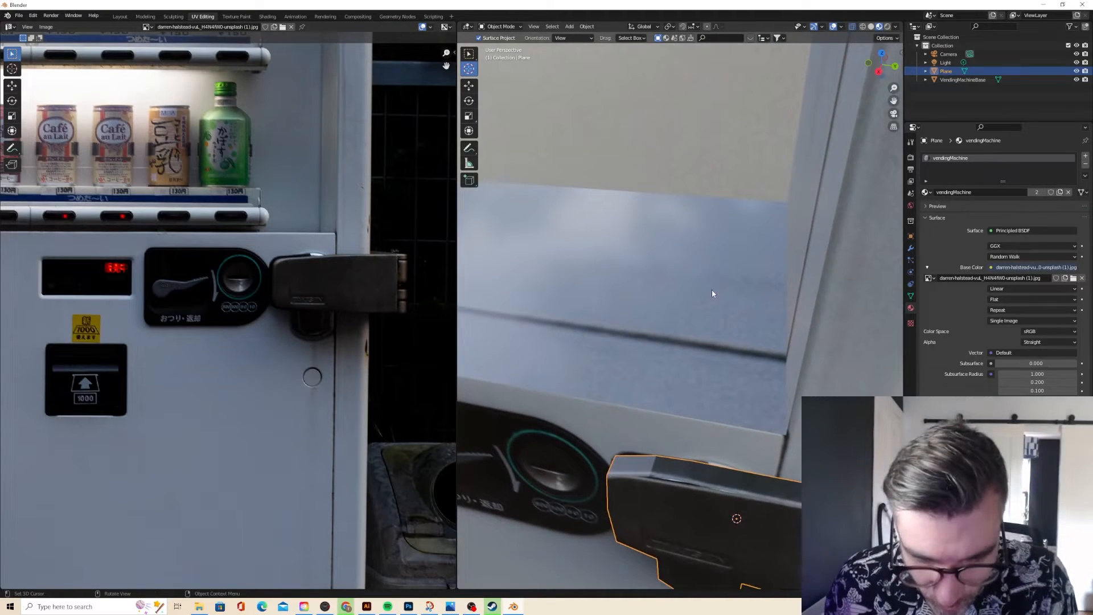
- Fine-tune the strip's second and fourth UV edges so they stay inside the hasp's upper edge in the photo
key("Tab")
scroll(347, 243, "up", 5)
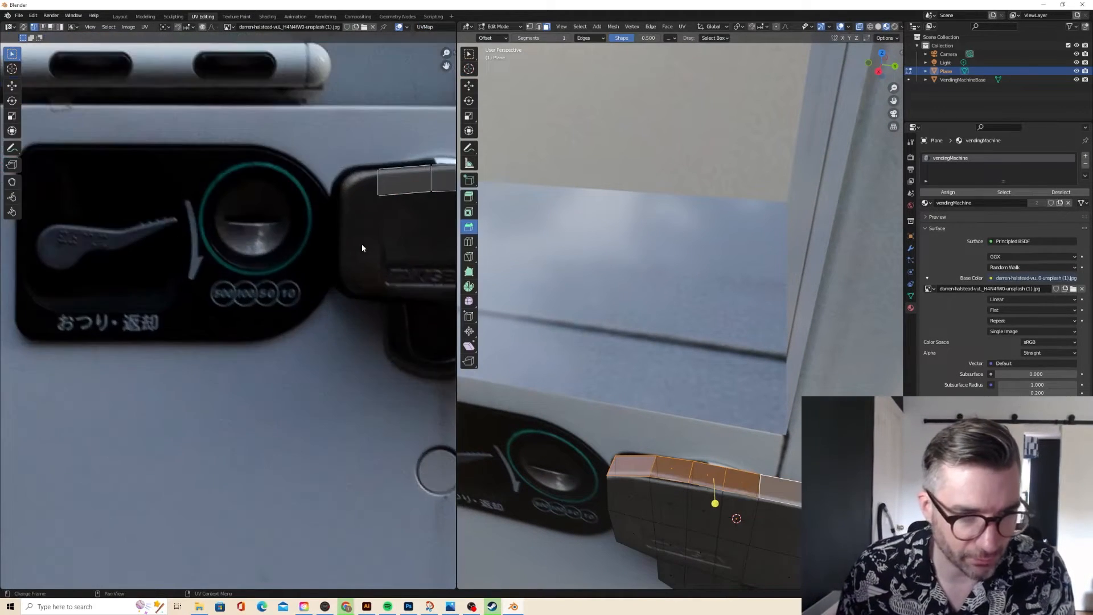
left_click_drag(281, 201, 309, 255)
key("g")
left_click(312, 257)
left_click_drag(371, 195, 395, 236)
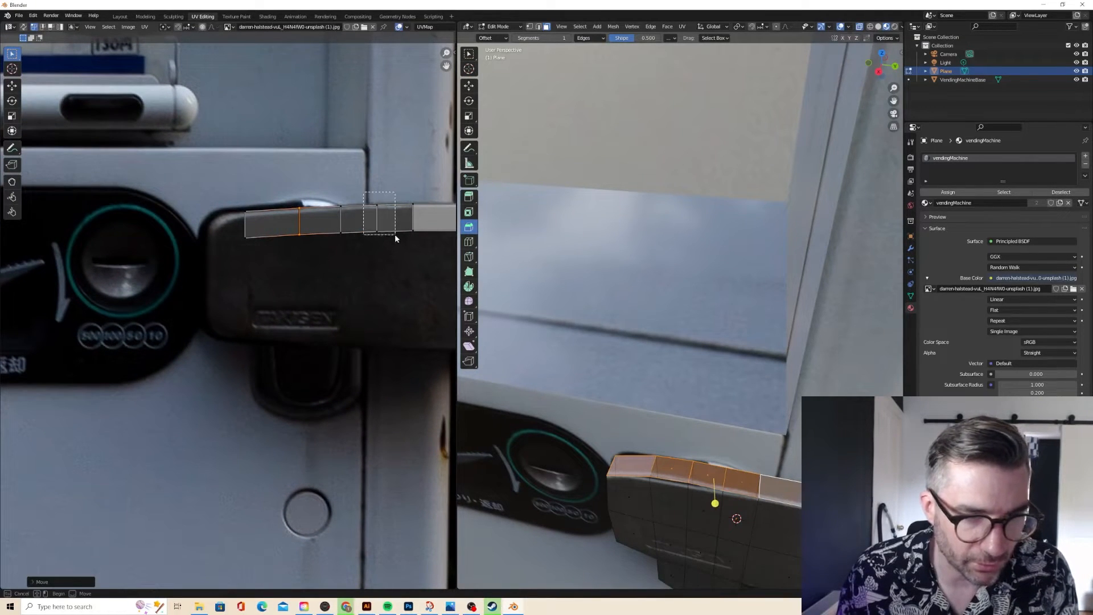
key("g")
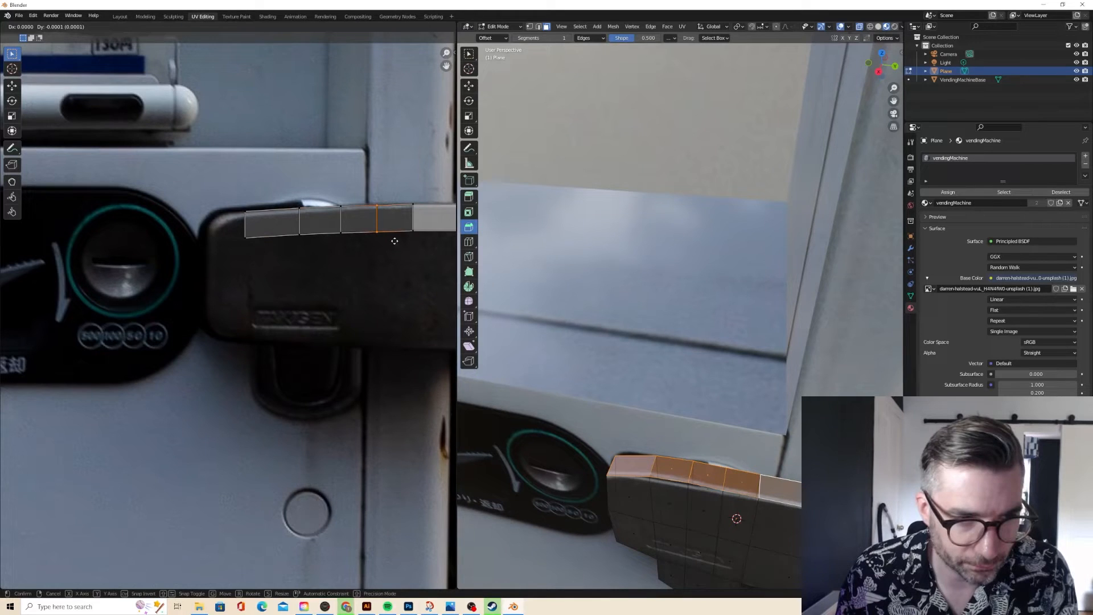
left_click(401, 225)
- Lower the strip's fifth UV edge slightly into the hasp and check the lock's upper side from another angle
left_click_drag(421, 240, 407, 191)
key("g")
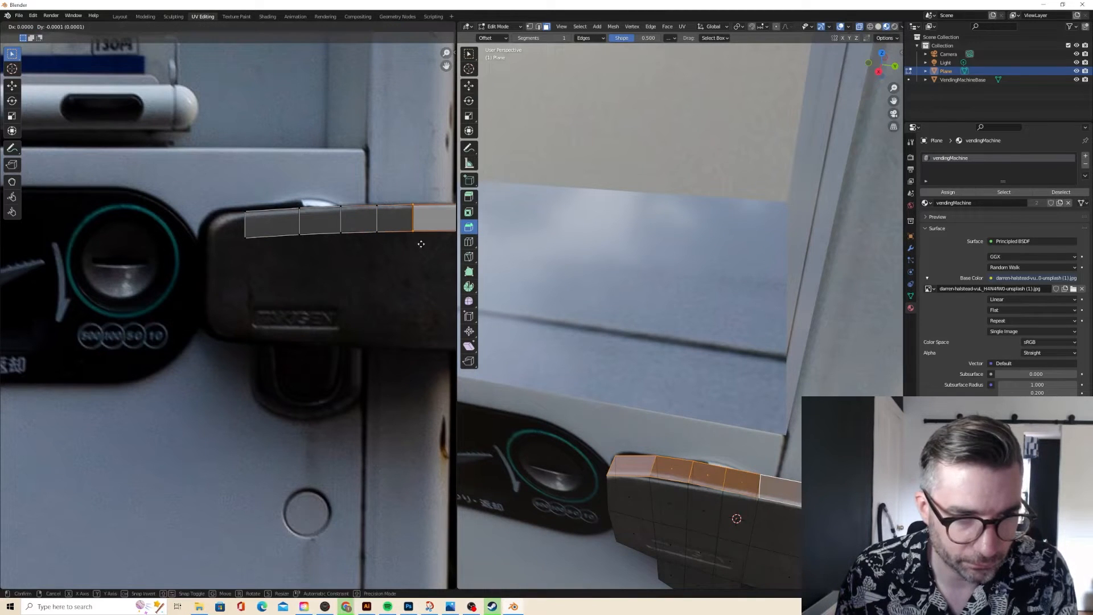
left_click(437, 251)
scroll(688, 288, "down", 2)
key("Tab")
middle_click_drag(684, 287, 584, 265)
key("Tab")
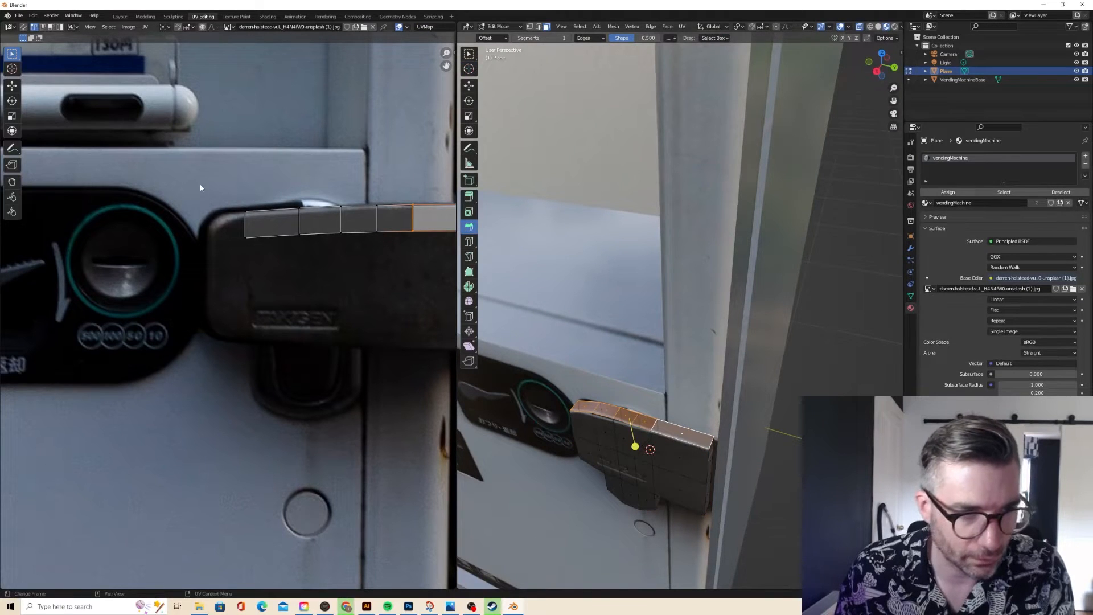
- Adjust the upper UV vertices of the strip's second and first edges to keep them within the dark hasp
key("b")
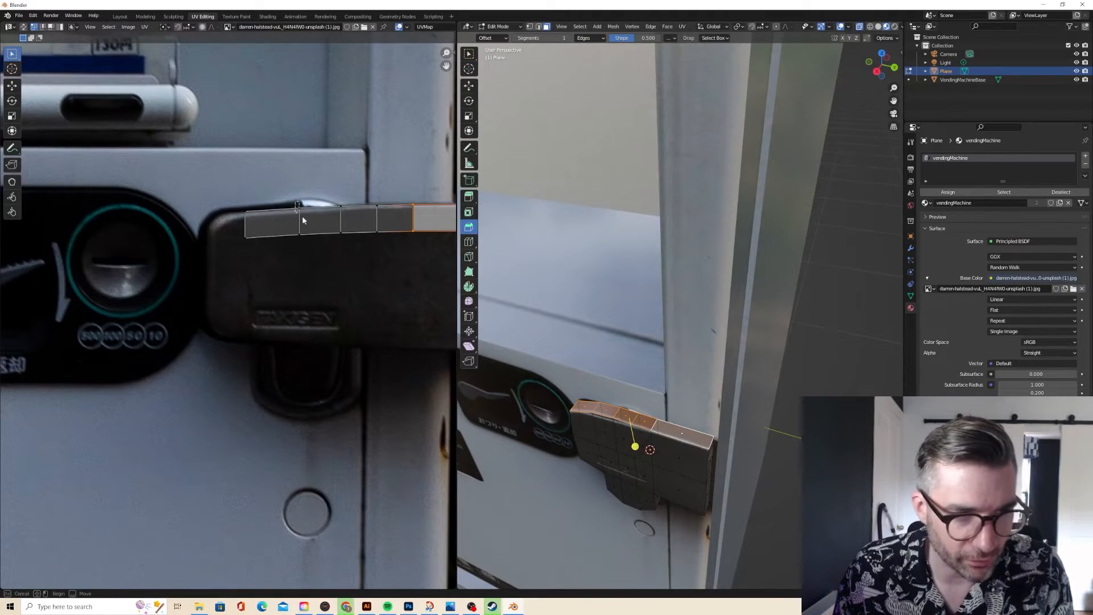
left_click_drag(309, 220, 309, 222)
key("g")
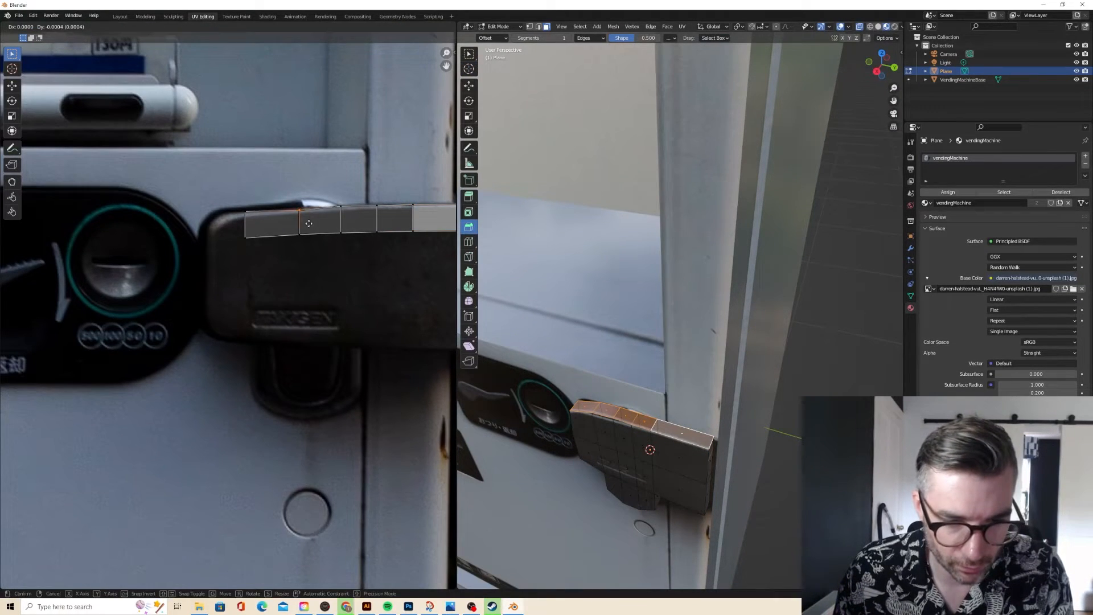
key("Escape")
left_click(254, 221)
key("g")
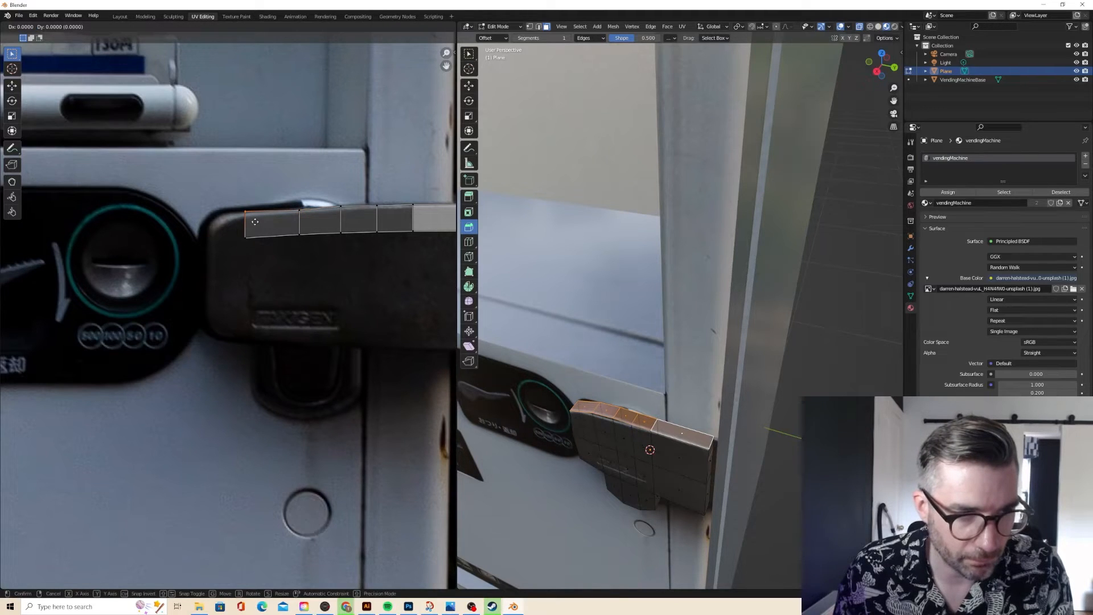
key("Escape")
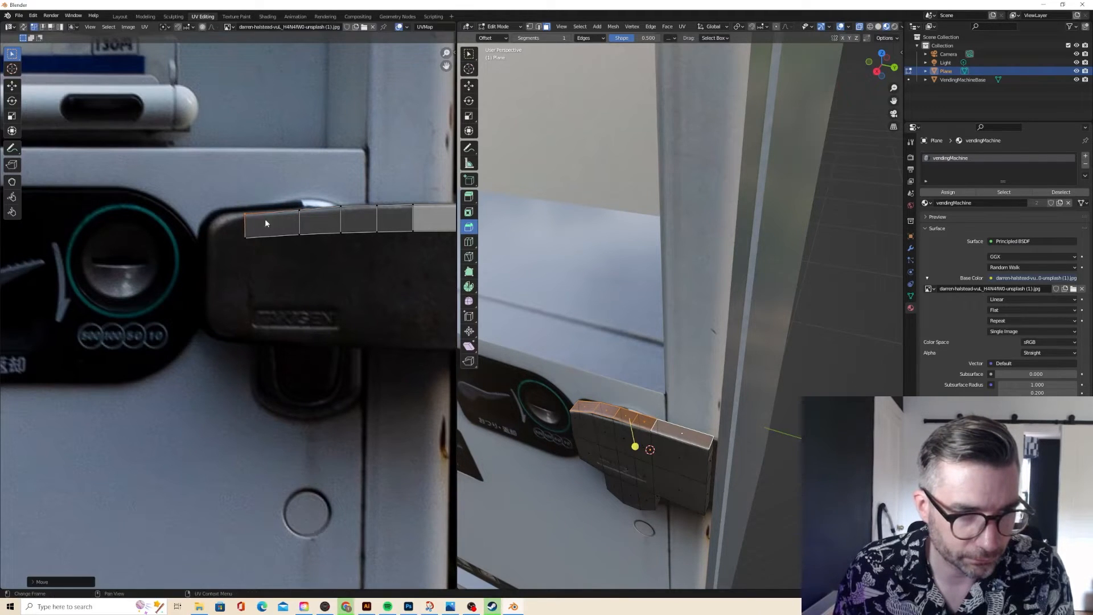
- Lower the upper UV vertices of the strip's third and fourth edges into the hasp and inspect the lock in Object Mode
left_click(350, 214)
key("g")
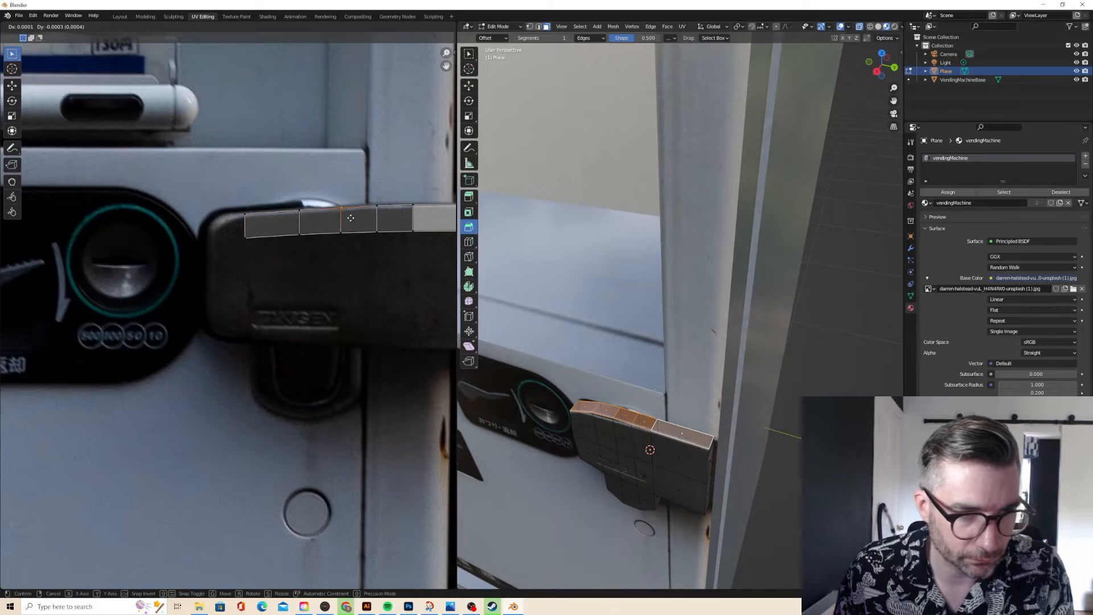
left_click(354, 222)
left_click(381, 210)
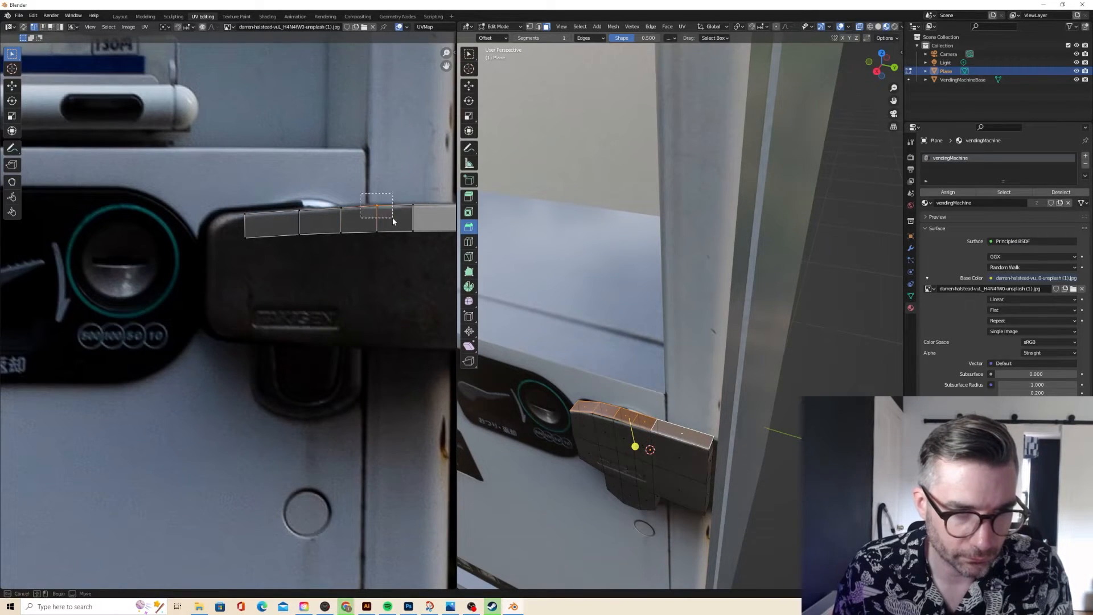
key("g")
left_click(391, 219)
key("Tab")
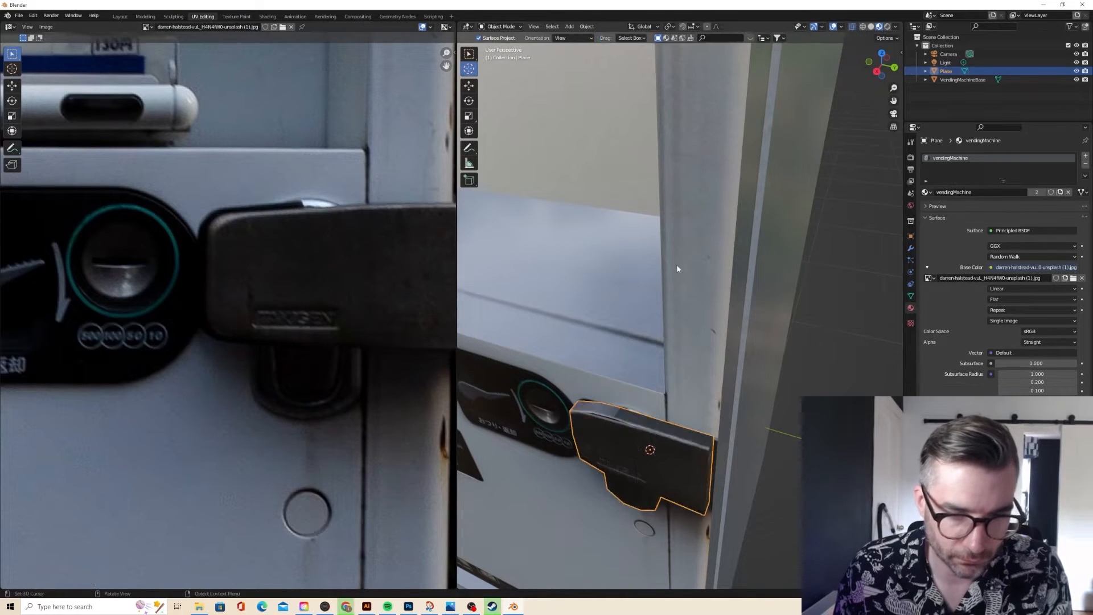
middle_click_drag(676, 264, 699, 259)
scroll(705, 256, "down", 4)
scroll(720, 264, "up", 4)
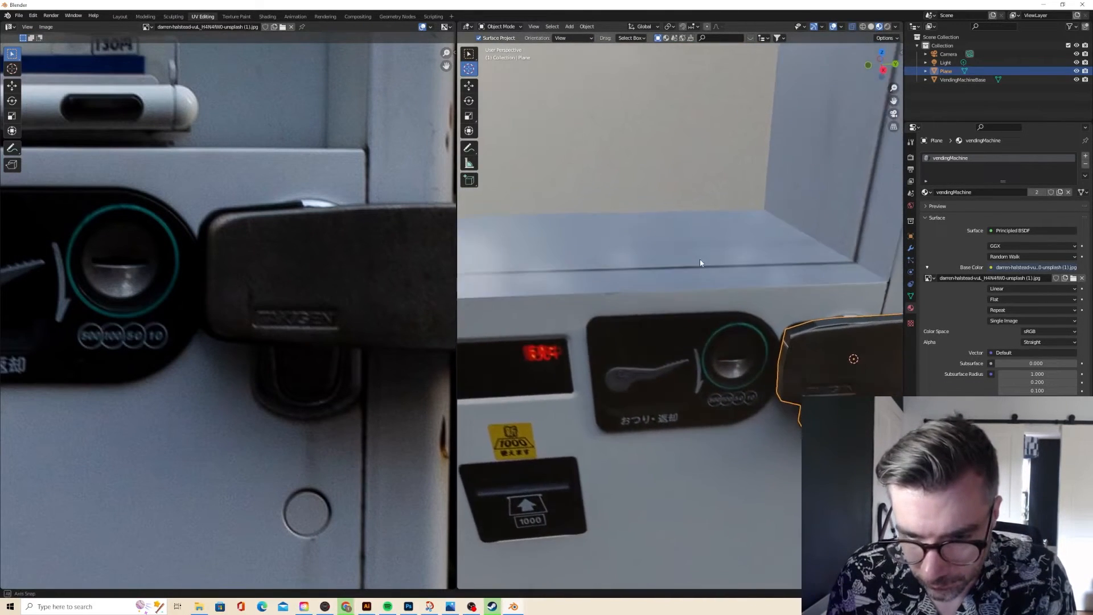
- Select two adjacent upper front faces of the lock and shift their upper UV vertices inside the hasp's dark area
key("Tab")
key("Tab")
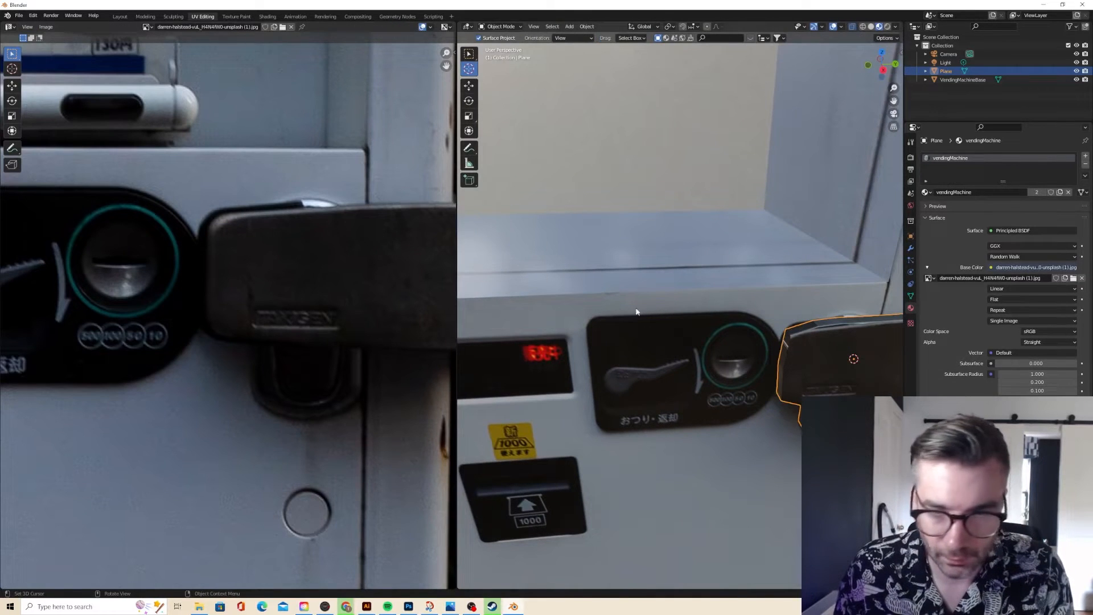
key("Tab")
key("ctrl+b")
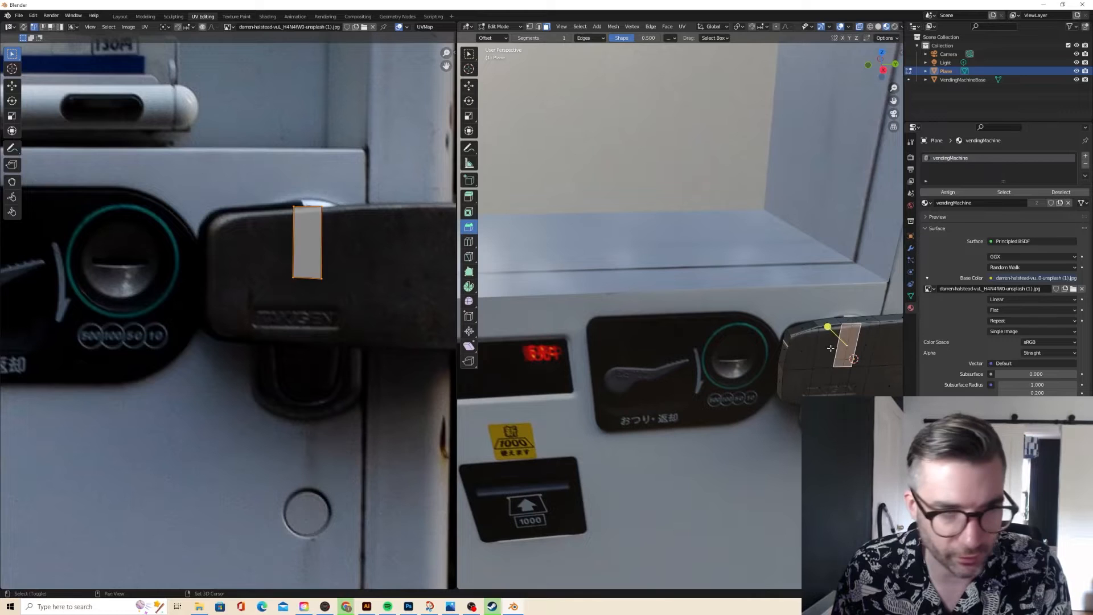
left_click(831, 349, "shift")
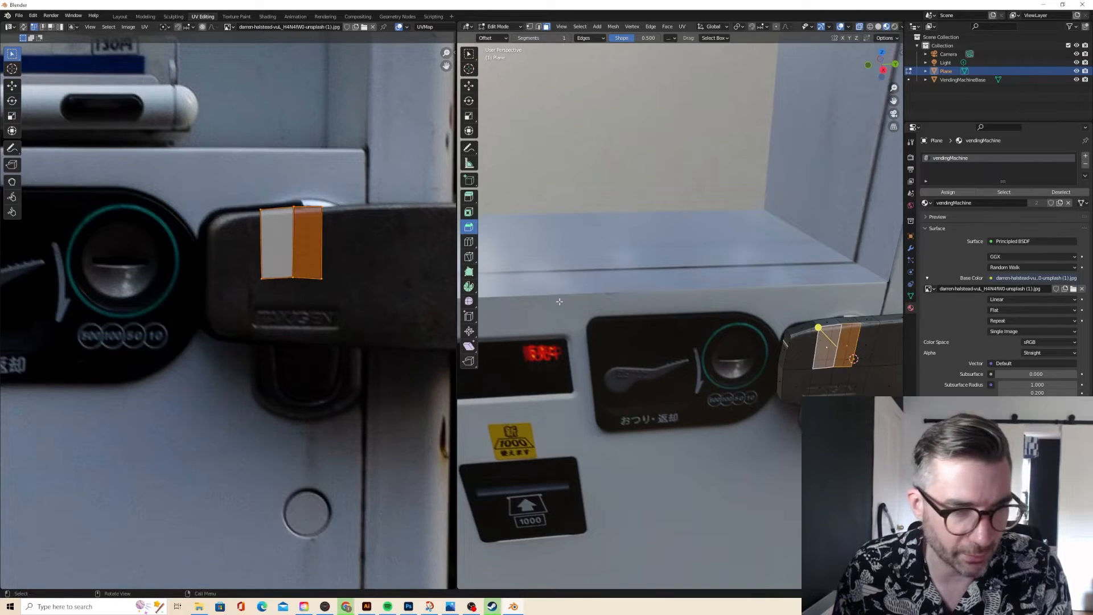
key("g")
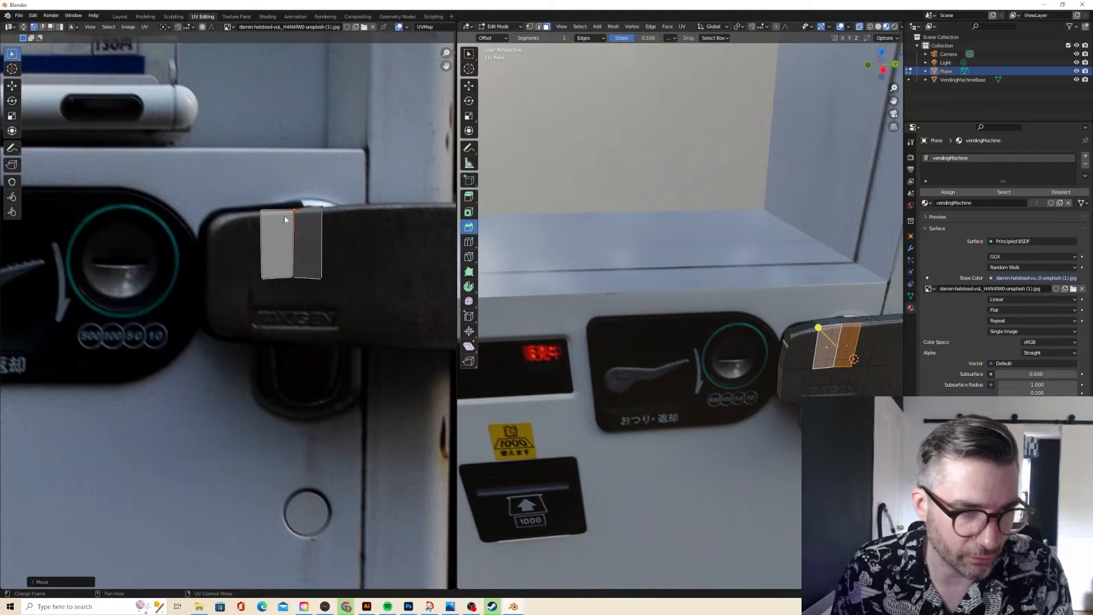
left_click(269, 218)
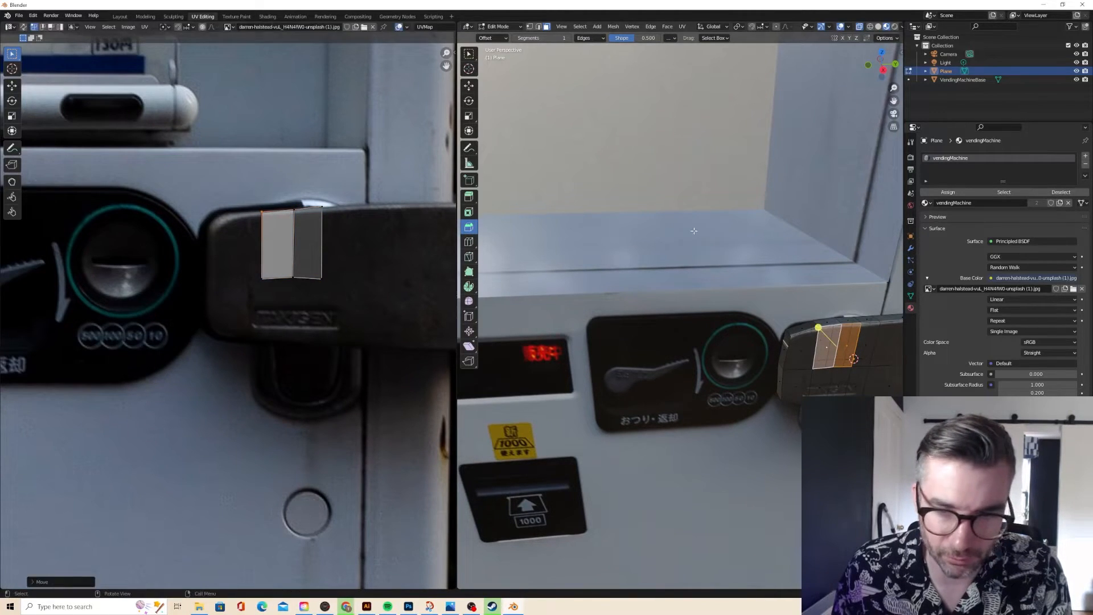
- Lower the upper UV vertex of the lock's outermost upper front face into the hasp and check the lock in Object Mode
key("Tab")
scroll(725, 227, "down", 3)
scroll(719, 230, "up", 3)
key("Tab")
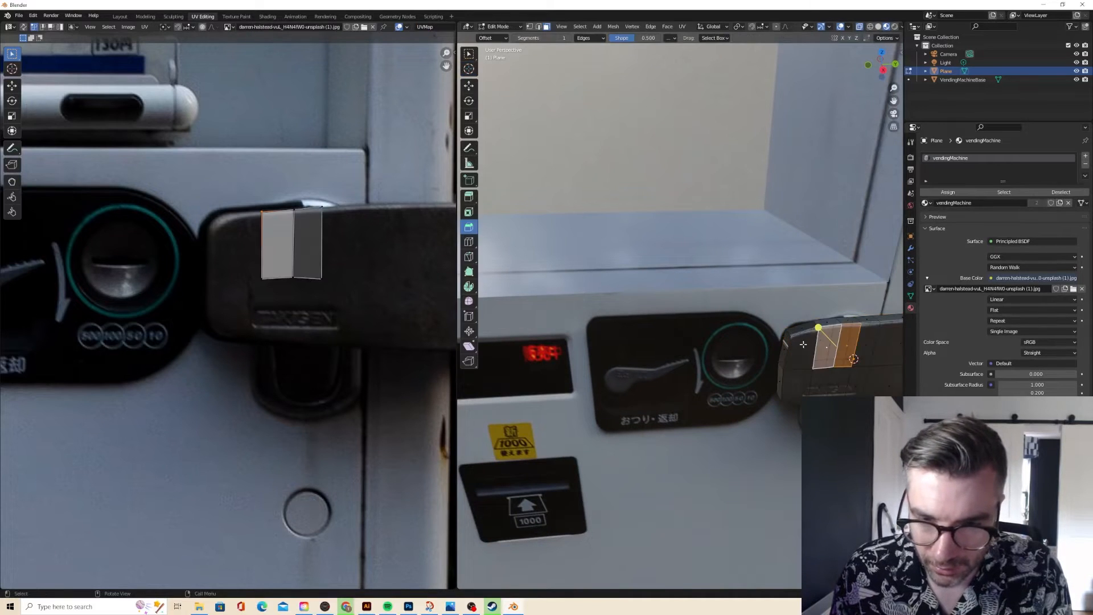
left_click(268, 211)
key("g")
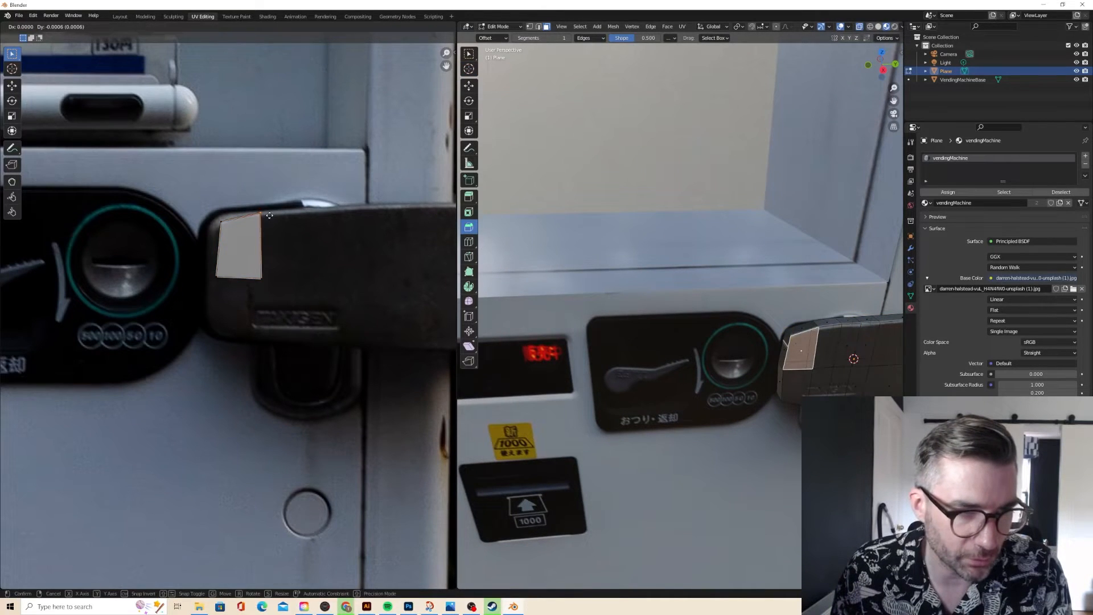
left_click(272, 217)
key("Tab")
scroll(650, 214, "down", 2)
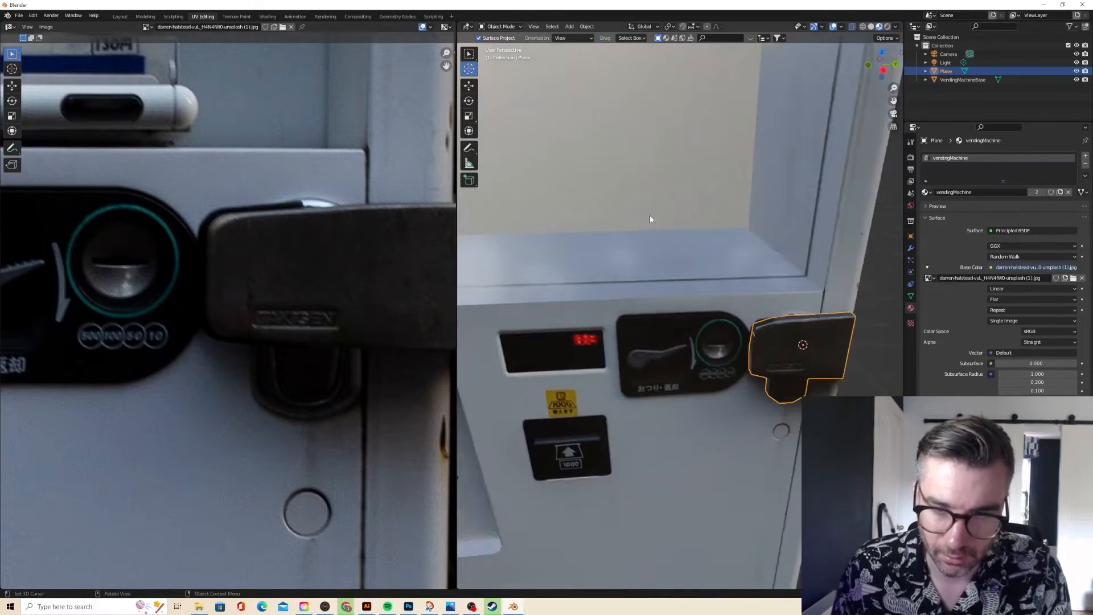
middle_click_drag(650, 214, 687, 238)
scroll(617, 208, "down", 3)
scroll(620, 217, "down", 3)
scroll(736, 249, "down", 2)
scroll(715, 249, "up", 8)
- Cube-project the two faces on the lock's end beside the coin panel and scale their UVs down
key("Tab")
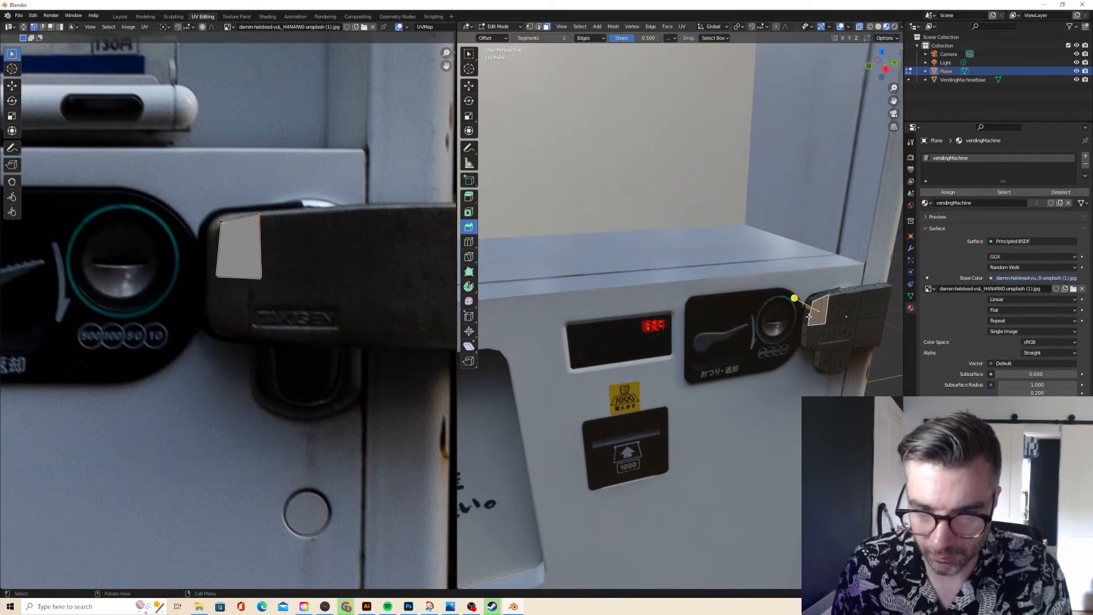
left_click(809, 315)
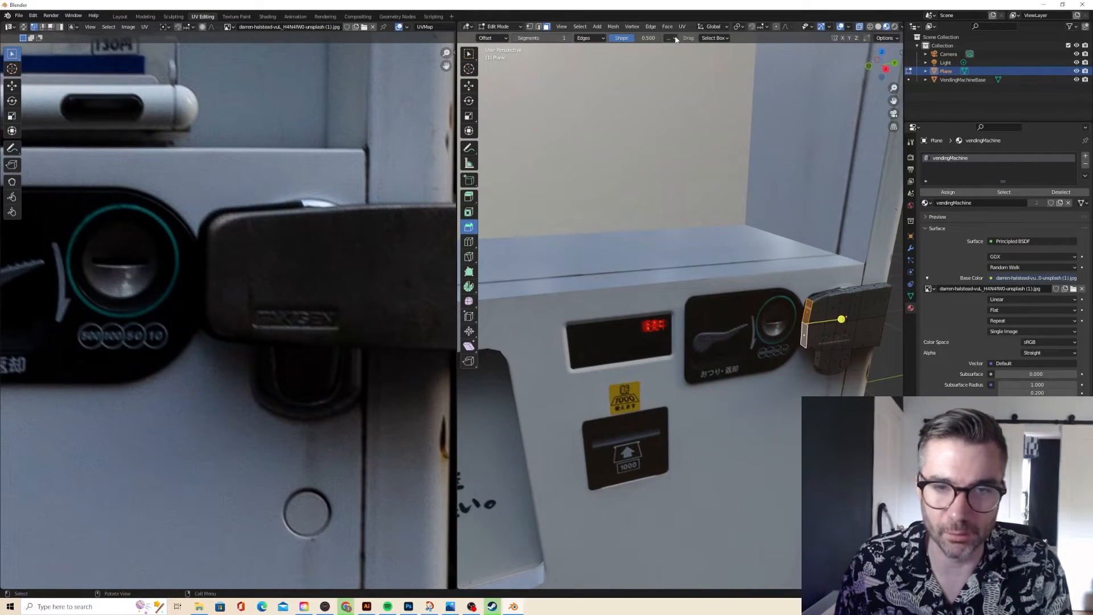
key("u")
left_click(701, 86)
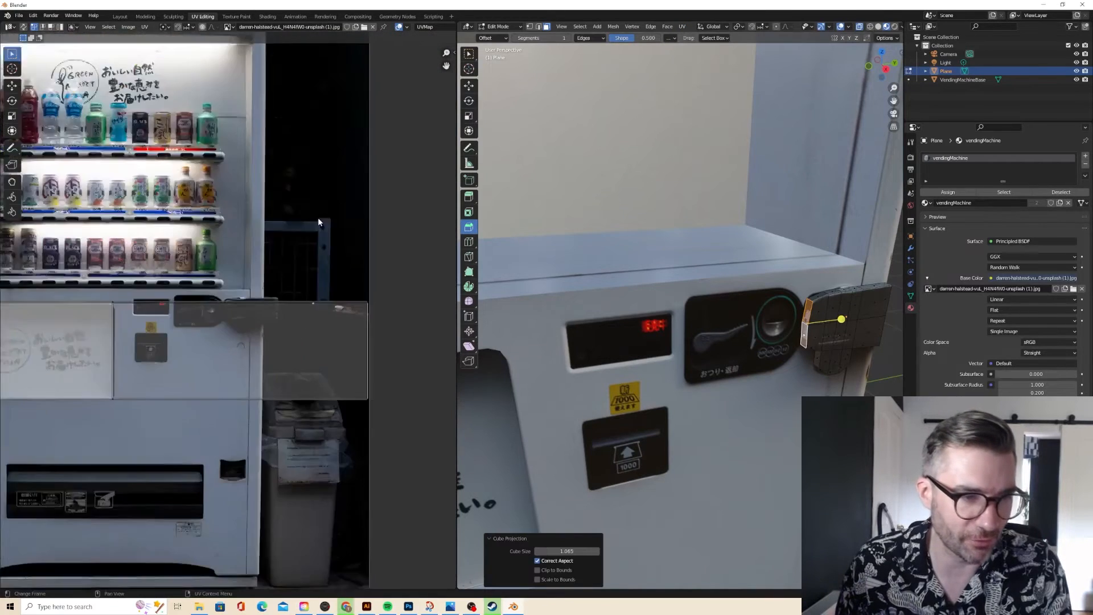
scroll(318, 222, "down", 6)
key("a")
key("s")
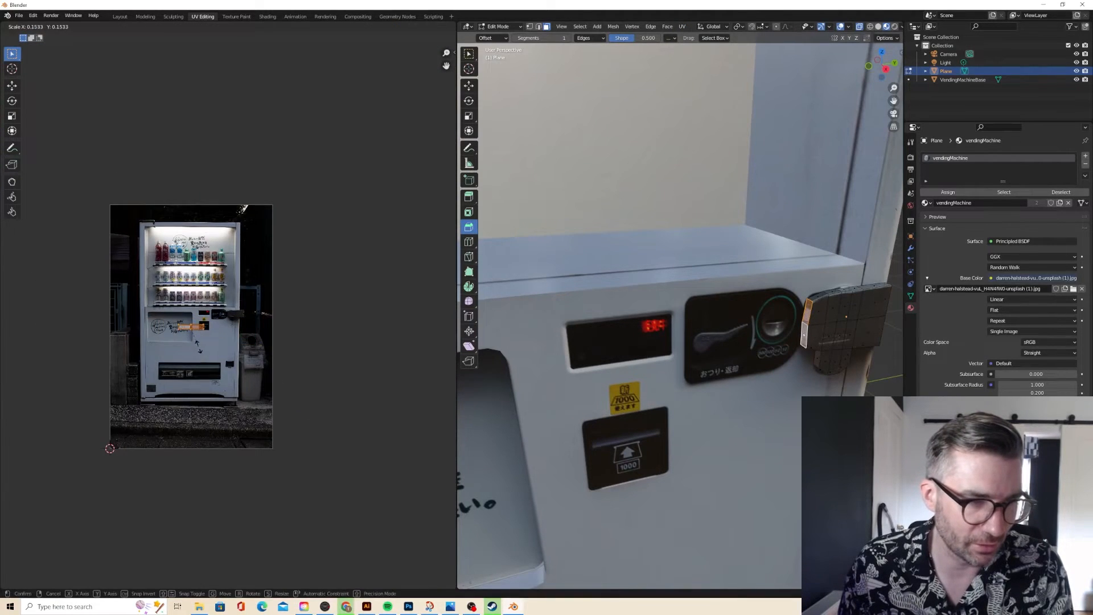
key("Return")
- Move the end faces' UVs over the hasp's rounded end and shrink them to a small strip
scroll(223, 315, "up", 10)
key("g")
left_click(373, 203)
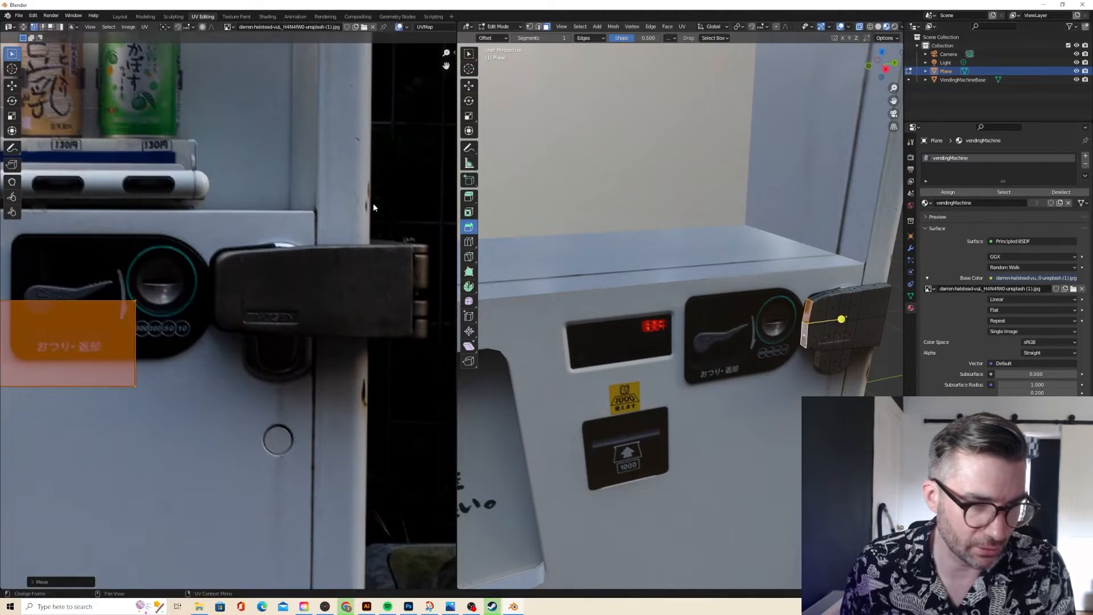
key("s")
left_click(158, 295)
key("g")
left_click(7, 244)
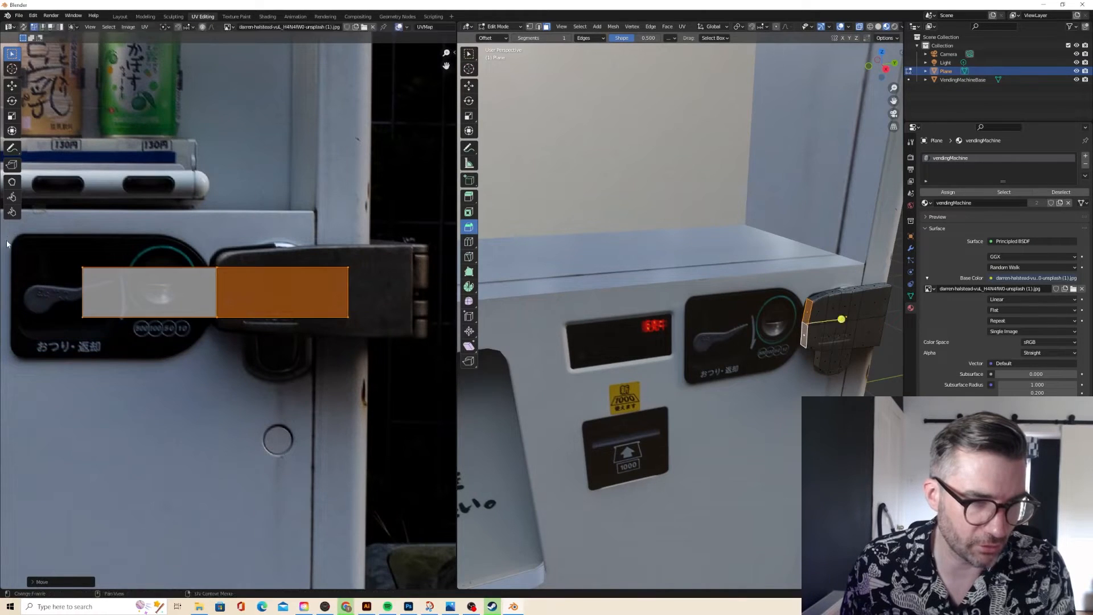
key("s")
left_click(186, 278)
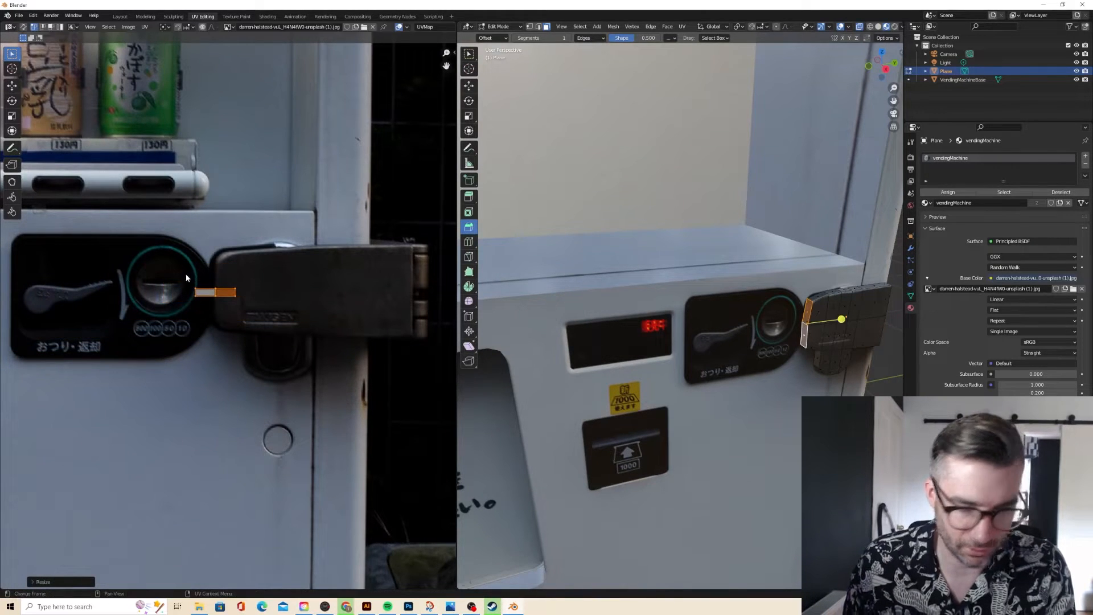
- Rotate the UV strip 90 degrees and place it upright just inside the hasp's dark rounded end
type("r90")
key("Return")
key("g")
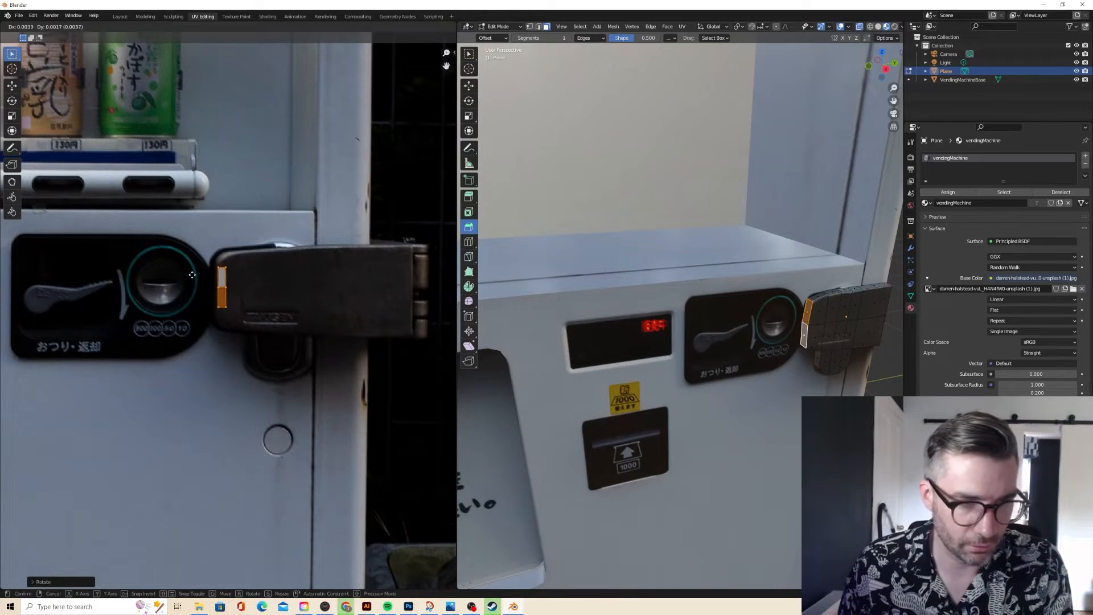
left_click(193, 274)
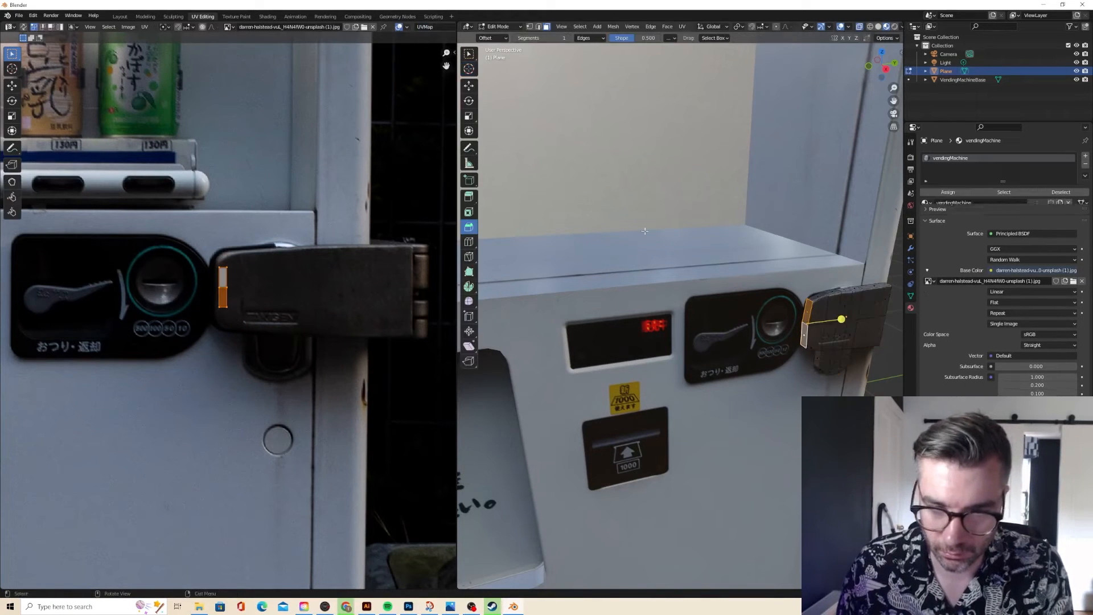
key("g")
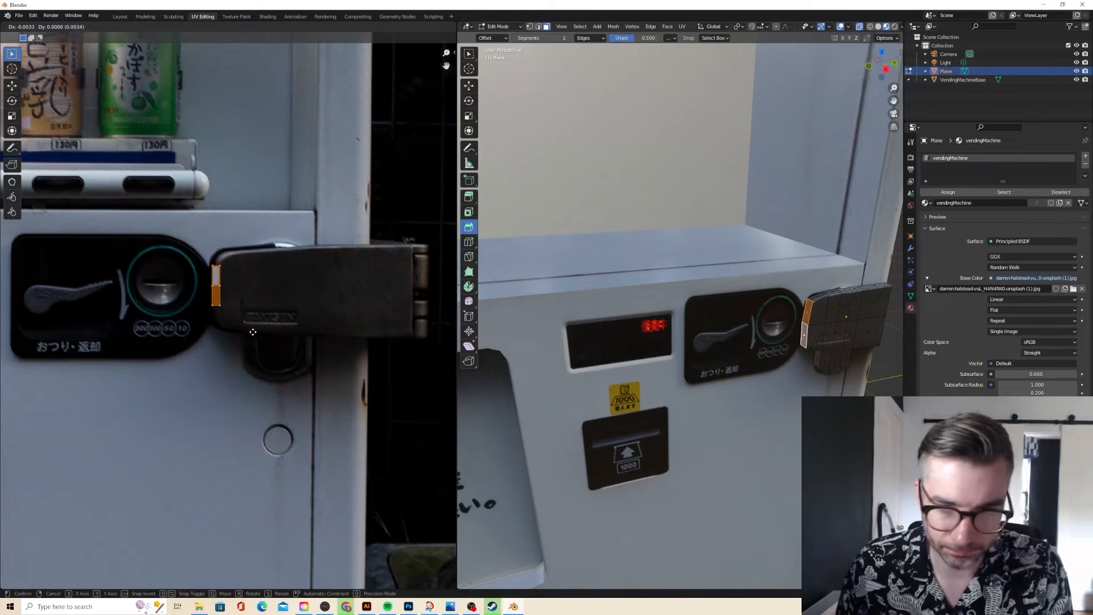
left_click(267, 333)
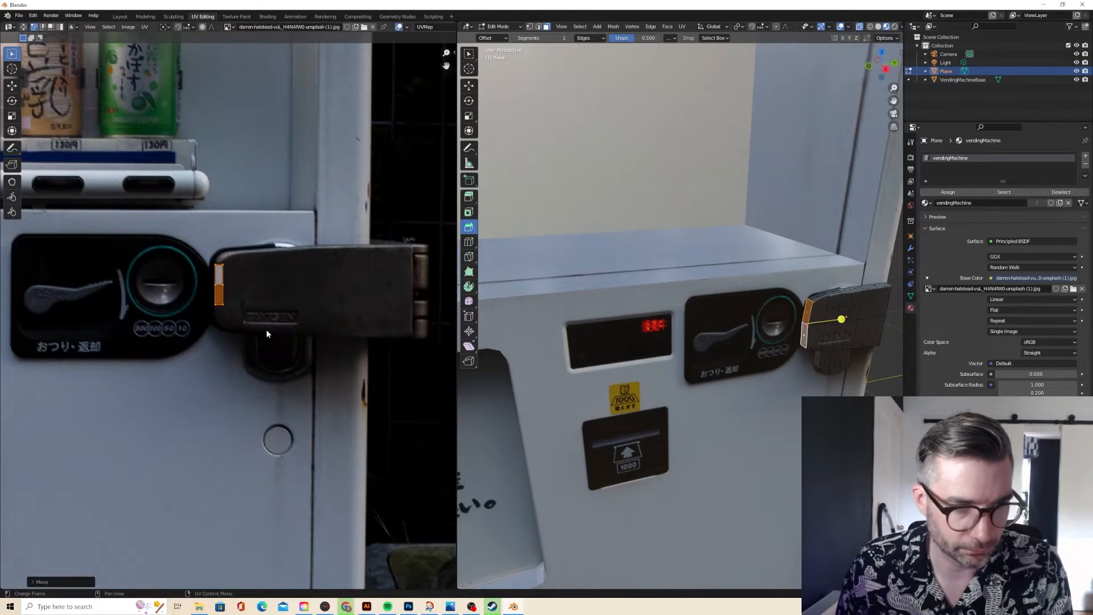
- Inspect the lock's textured end in Object Mode, return to the Select Box tool and examine the machine's right side
key("Tab")
scroll(766, 271, "up", 4)
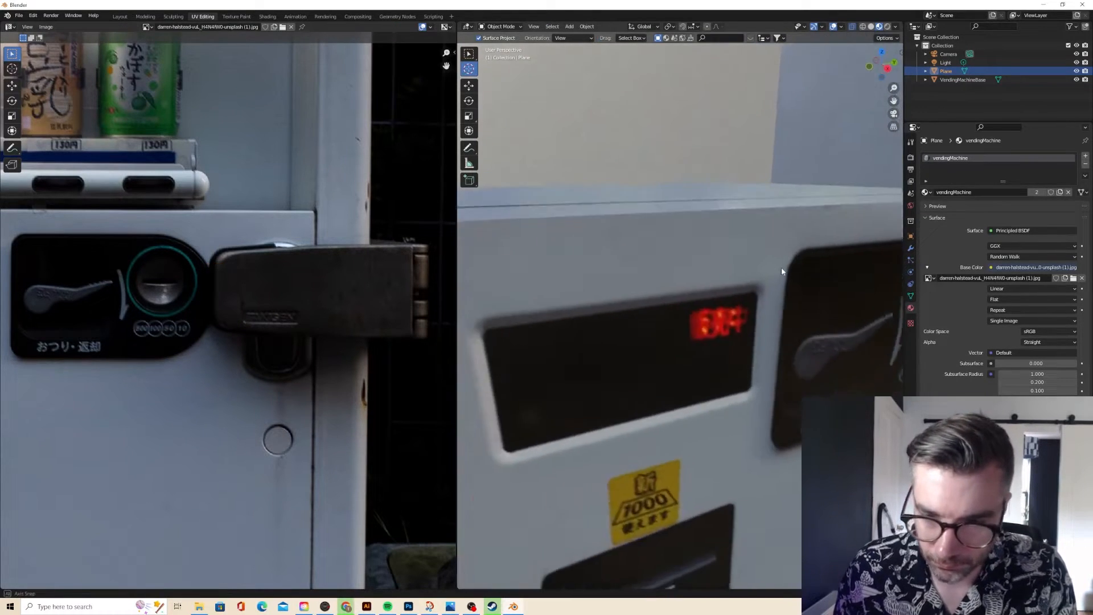
scroll(780, 270, "down", 6)
mouse_move(816, 284)
middle_mouse_down()
mouse_move(783, 300)
mouse_move(737, 278)
mouse_move(734, 293)
mouse_move(780, 301)
mouse_move(831, 293)
middle_mouse_up()
scroll(771, 294, "up", 4)
right_click_drag(831, 292, 850, 312, "shift")
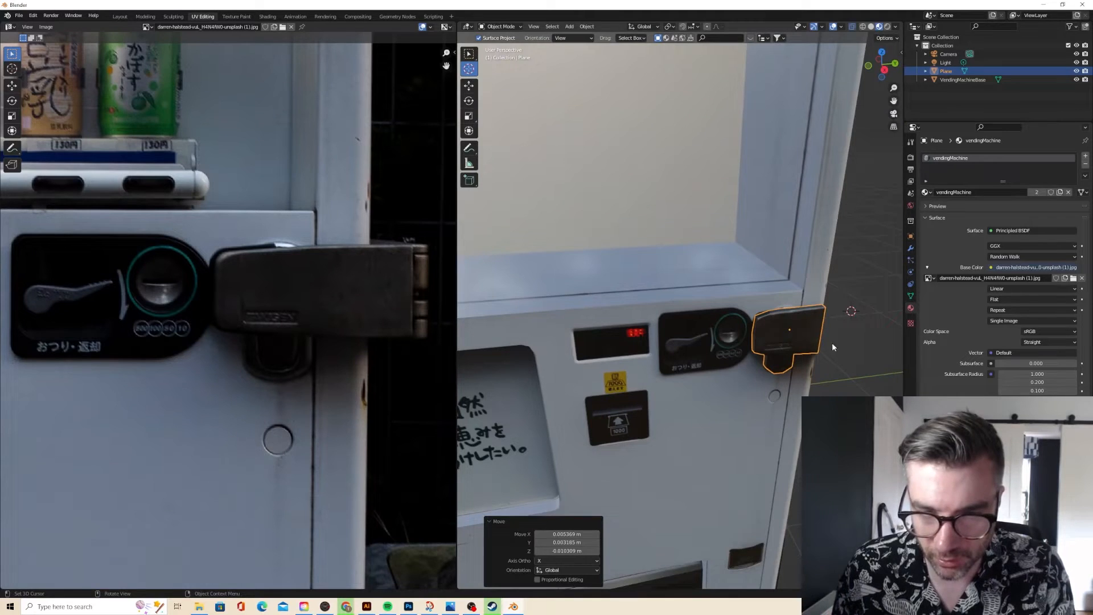
left_click(467, 55)
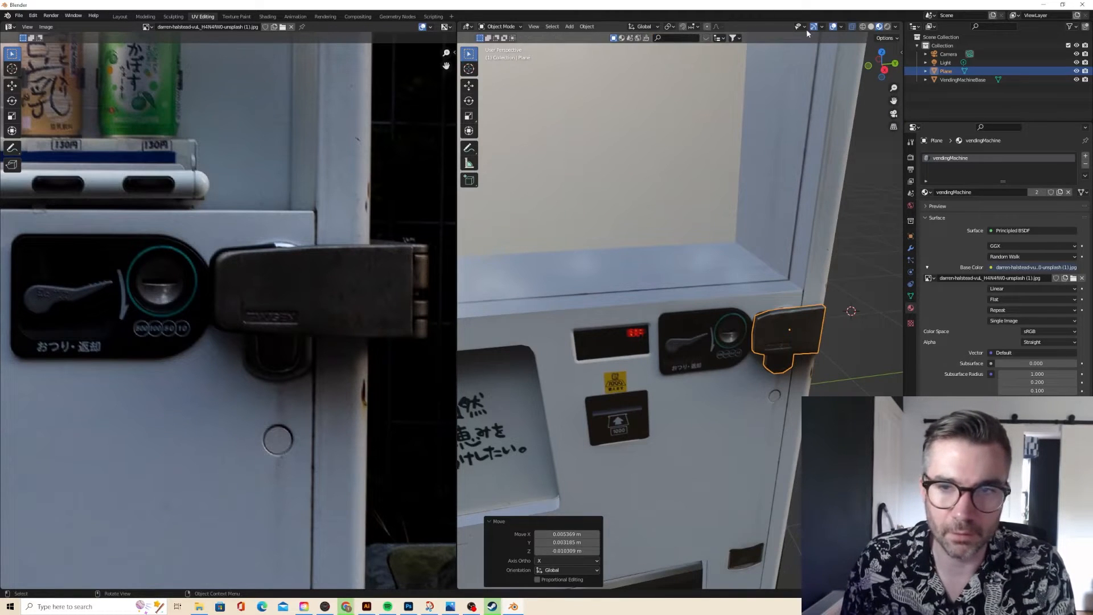
left_click(814, 131)
middle_click_drag(815, 133, 716, 180)
scroll(675, 205, "down", 3)
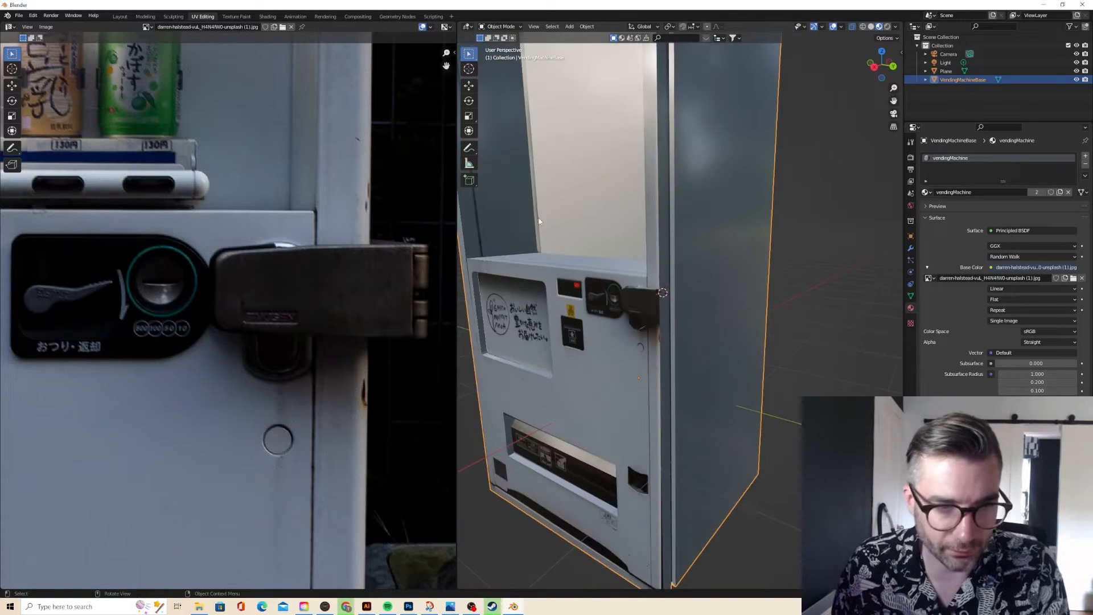
- Extrude the two faces on the lock's hinge end outward, past the machine's right edge
left_click(644, 302)
key("Tab")
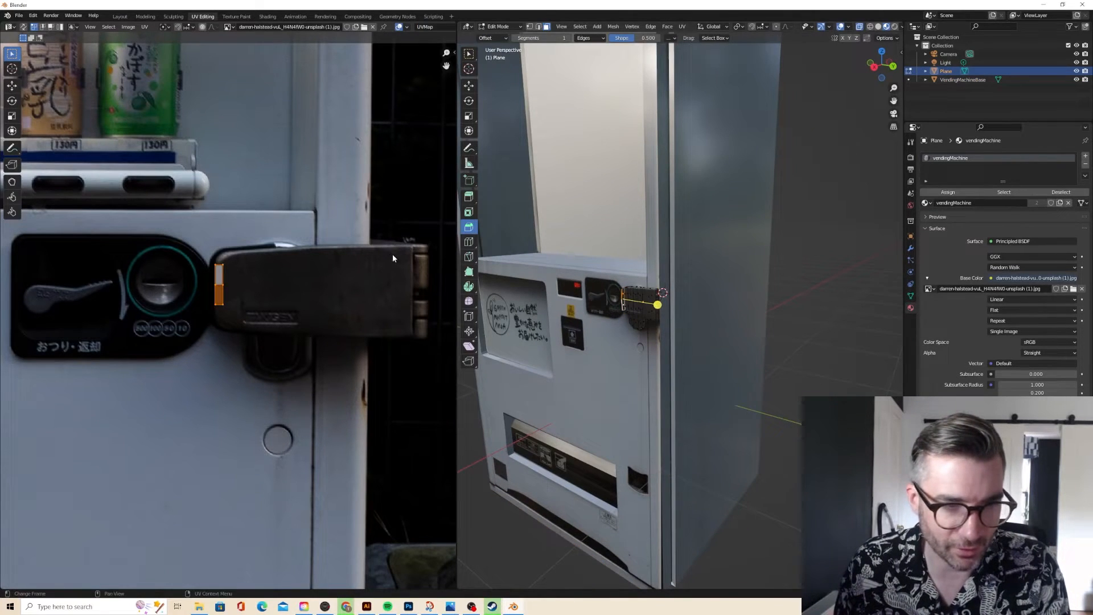
scroll(664, 268, "up", 5)
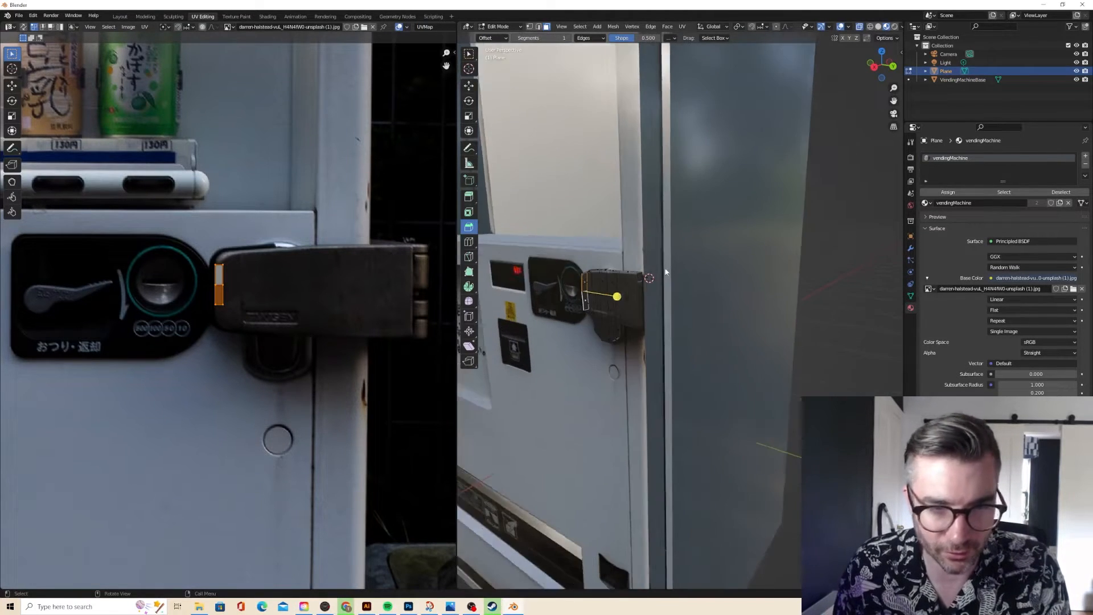
left_click(624, 272)
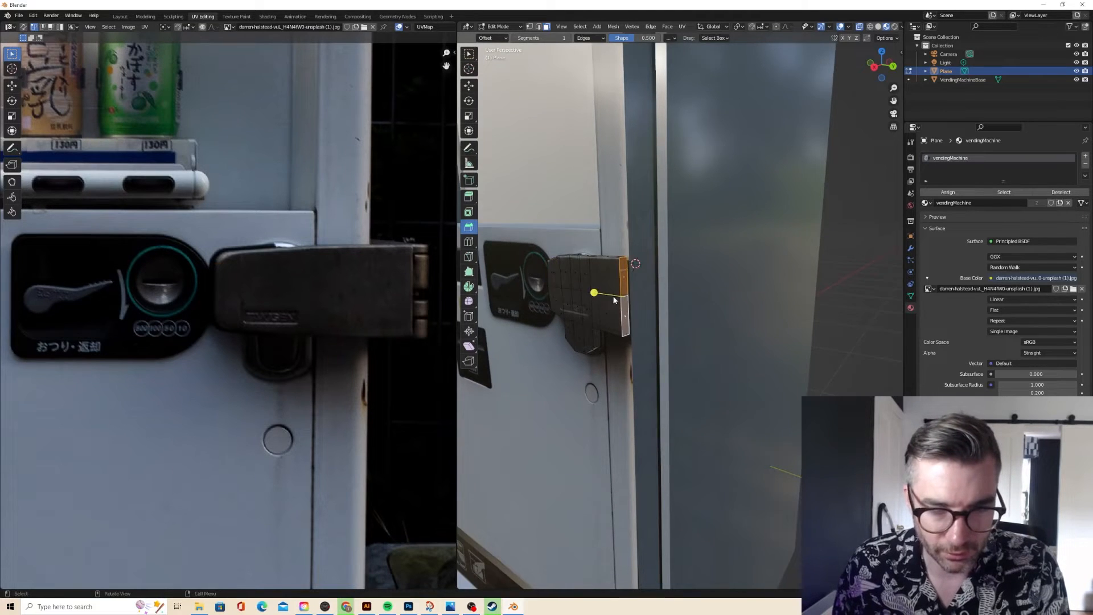
middle_click_drag(623, 301, 646, 304)
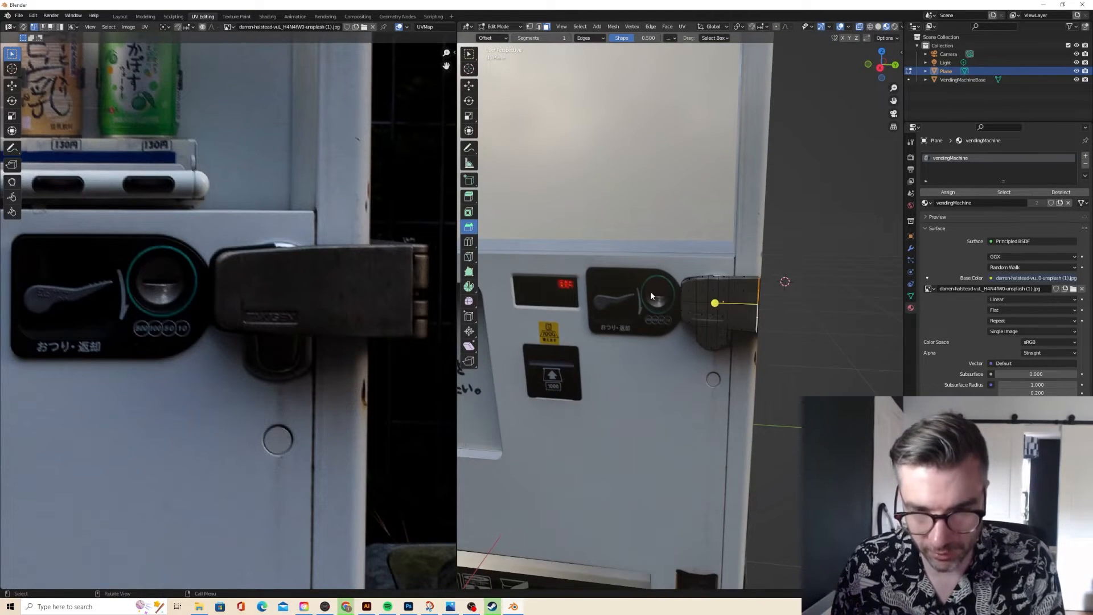
right_click(650, 291)
left_click(650, 291)
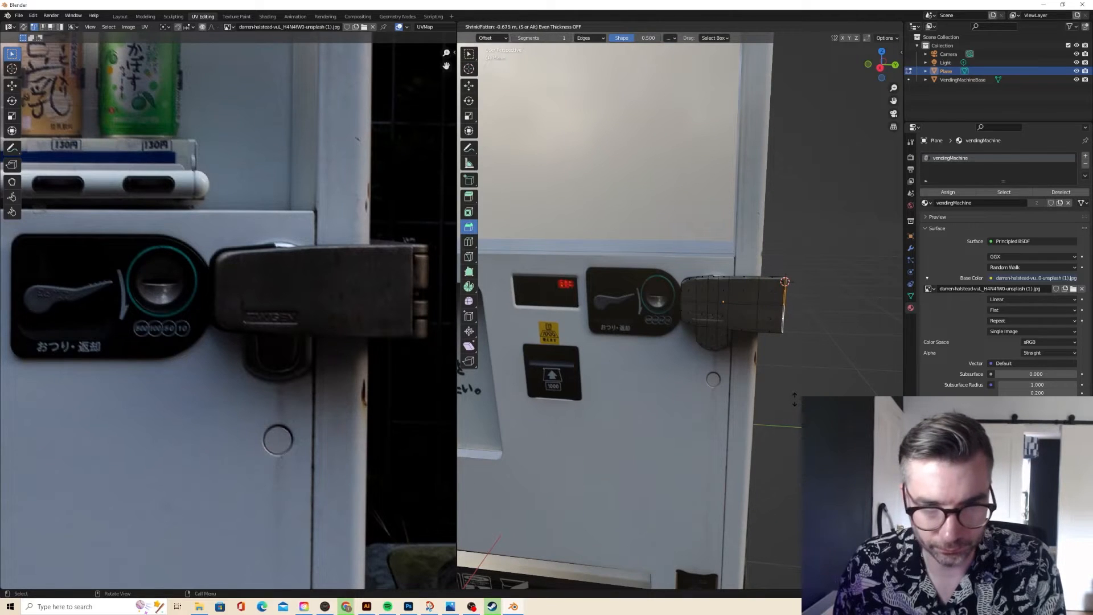
left_click(785, 281)
- Select the two front faces of the lock's new extrusion and unwrap them with Cube Projection
left_click(768, 297)
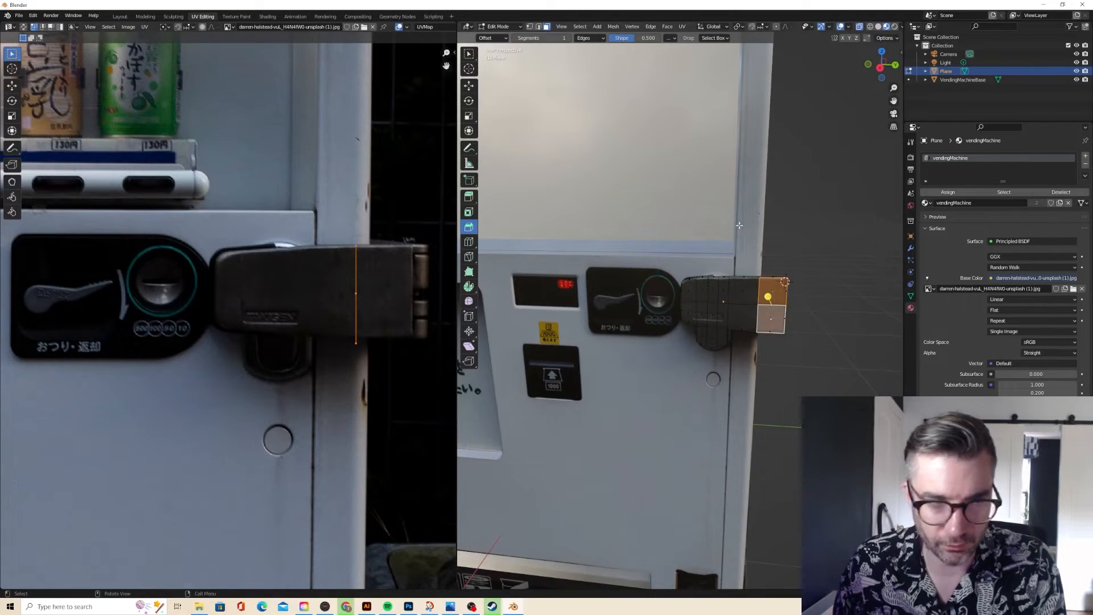
left_click(685, 28)
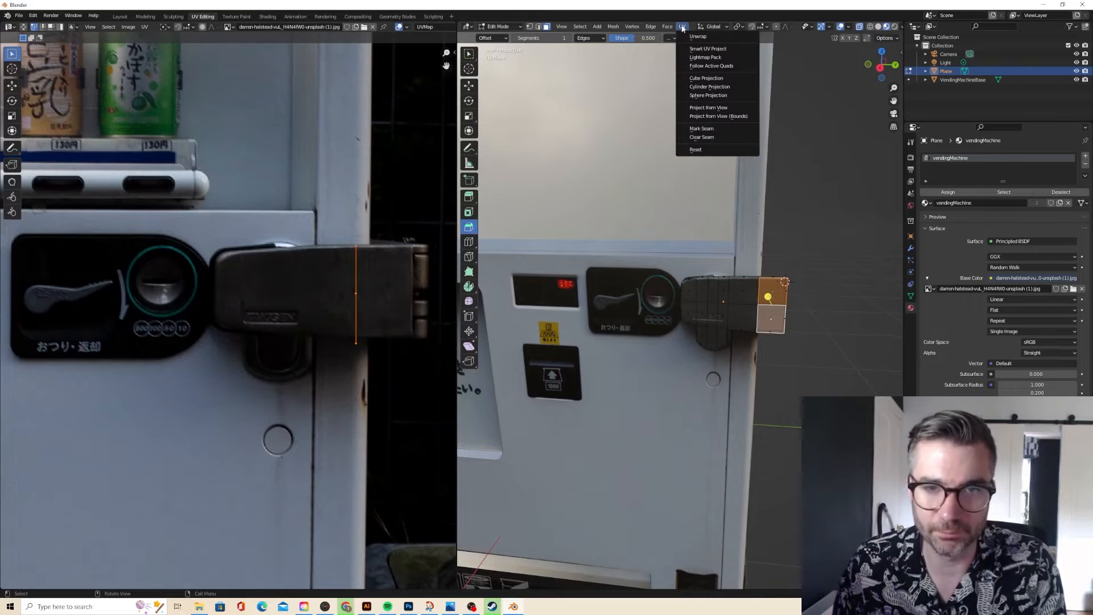
left_click(703, 81)
scroll(327, 251, "down", 6)
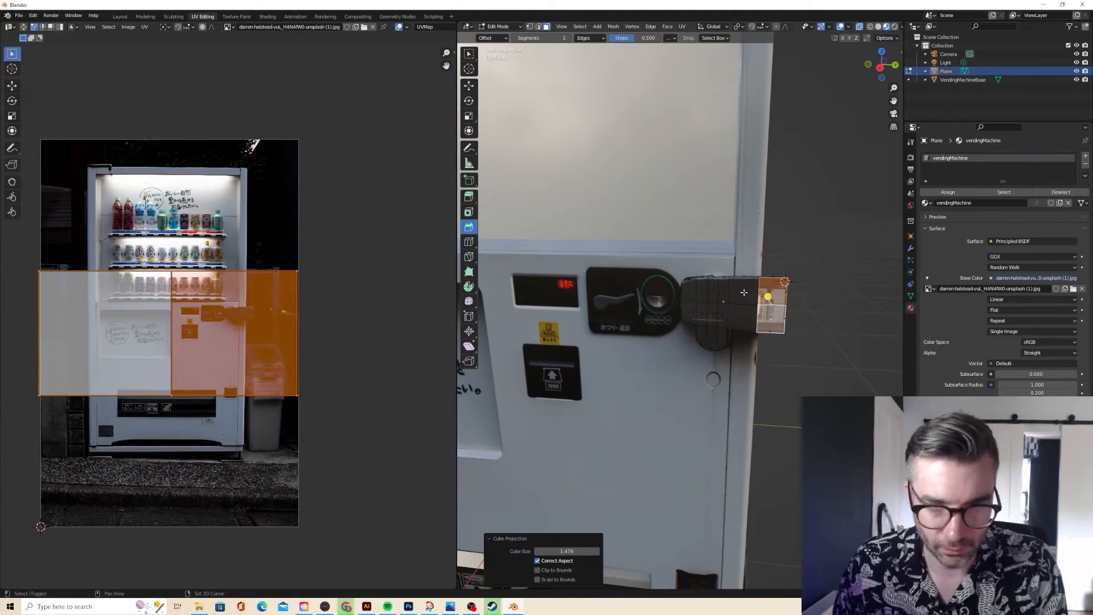
- Select the two front faces at the lock's outer end and cube-project their UVs
left_click(739, 320, "shift")
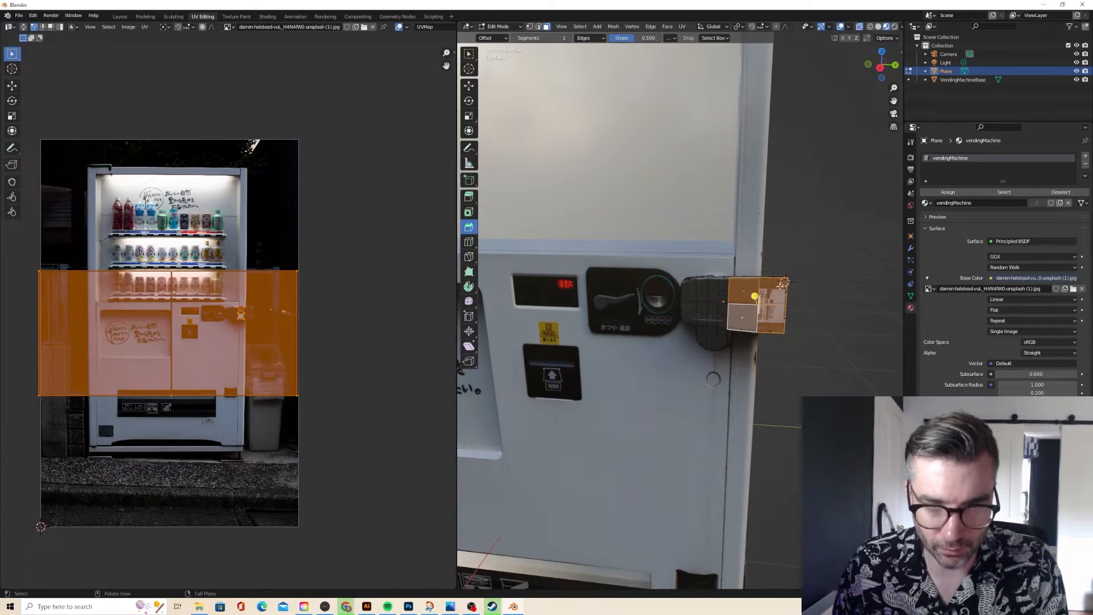
key("alt+a")
left_click(770, 315)
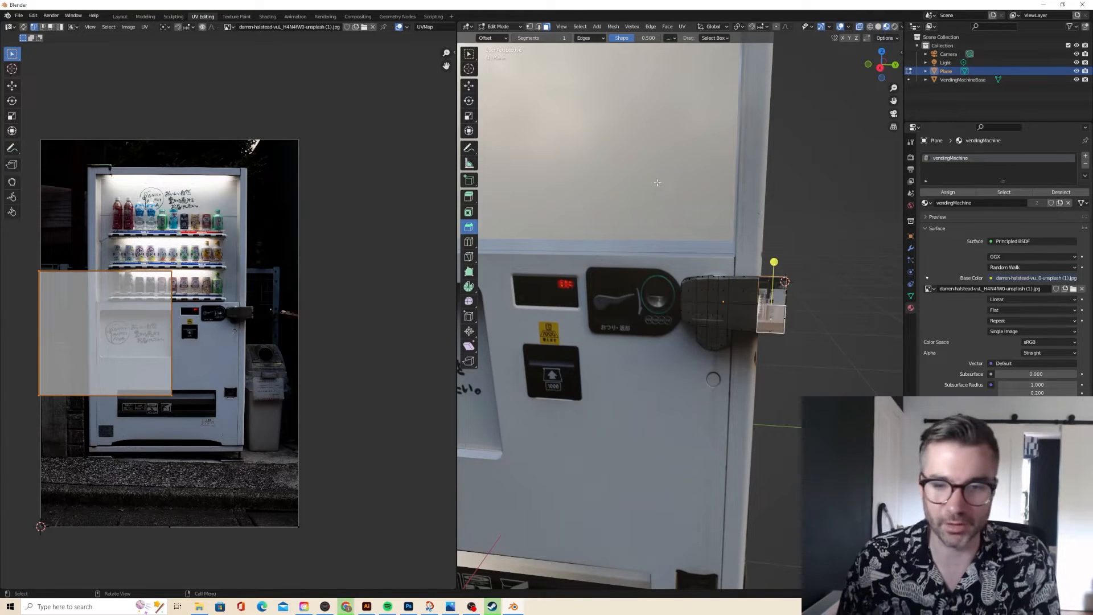
scroll(657, 182, "up", 3)
middle_click_drag(657, 182, 648, 260)
key("alt+a")
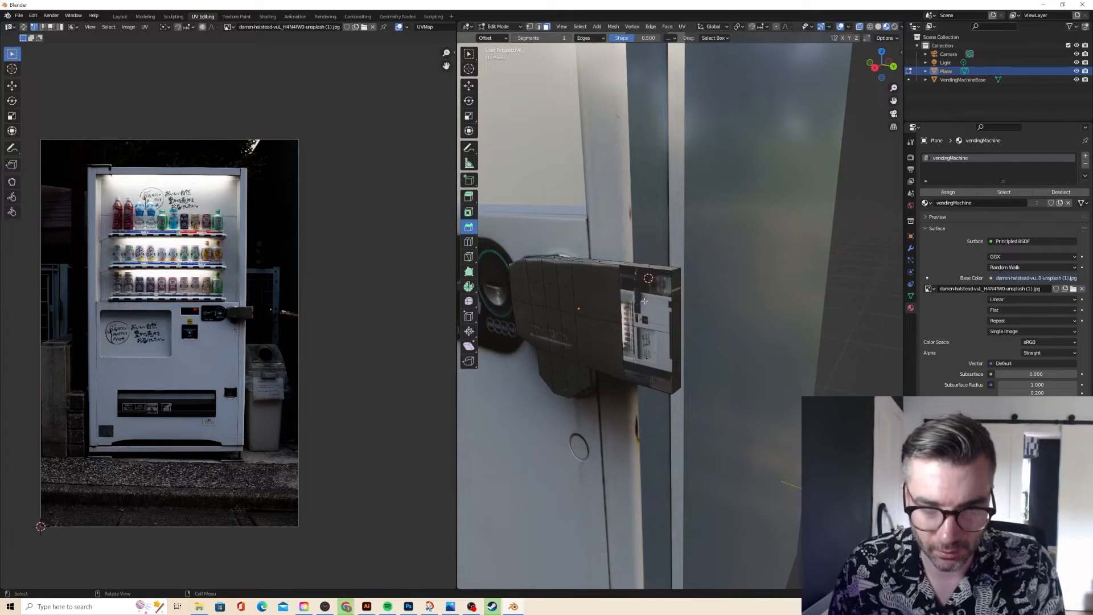
left_click(642, 335)
left_click(648, 359, "shift")
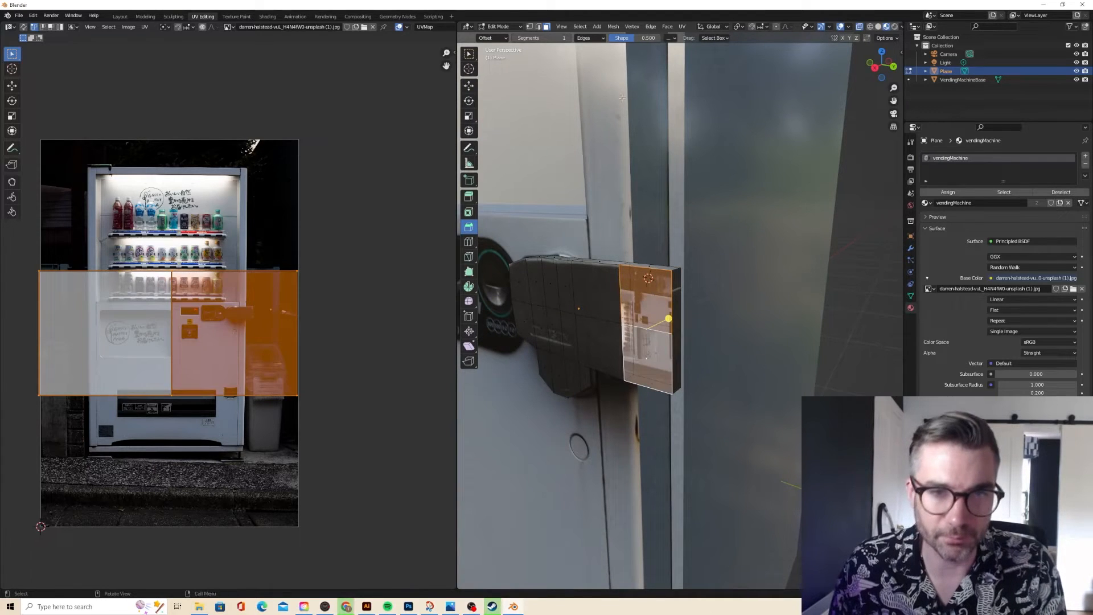
left_click(679, 27)
left_click(702, 78)
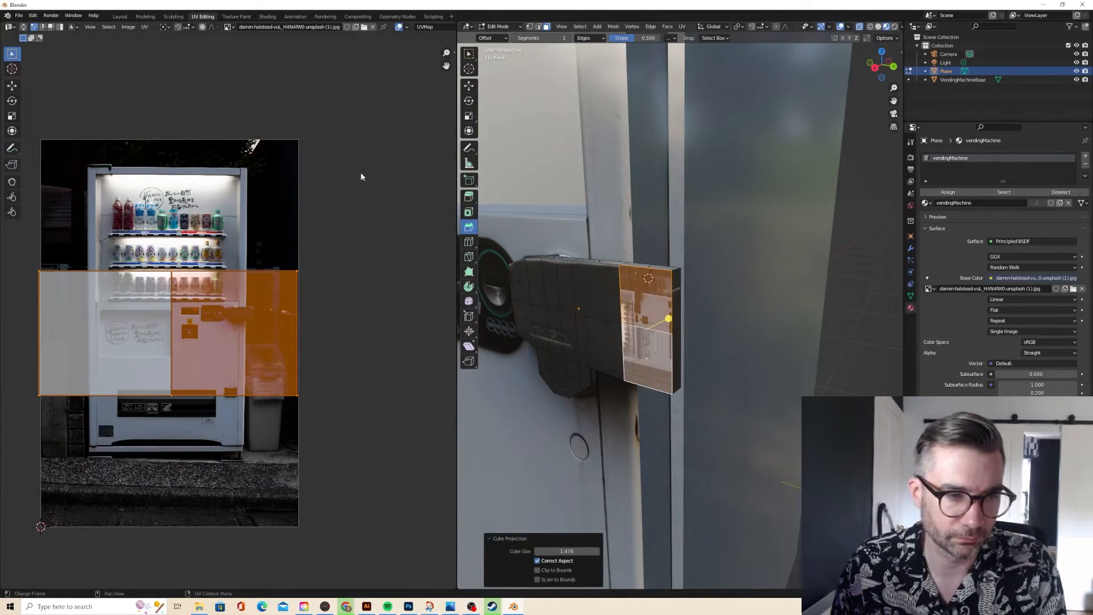
- Scale down the two projected UV faces, move them onto the lock in the photo and rotate them upright
key("s")
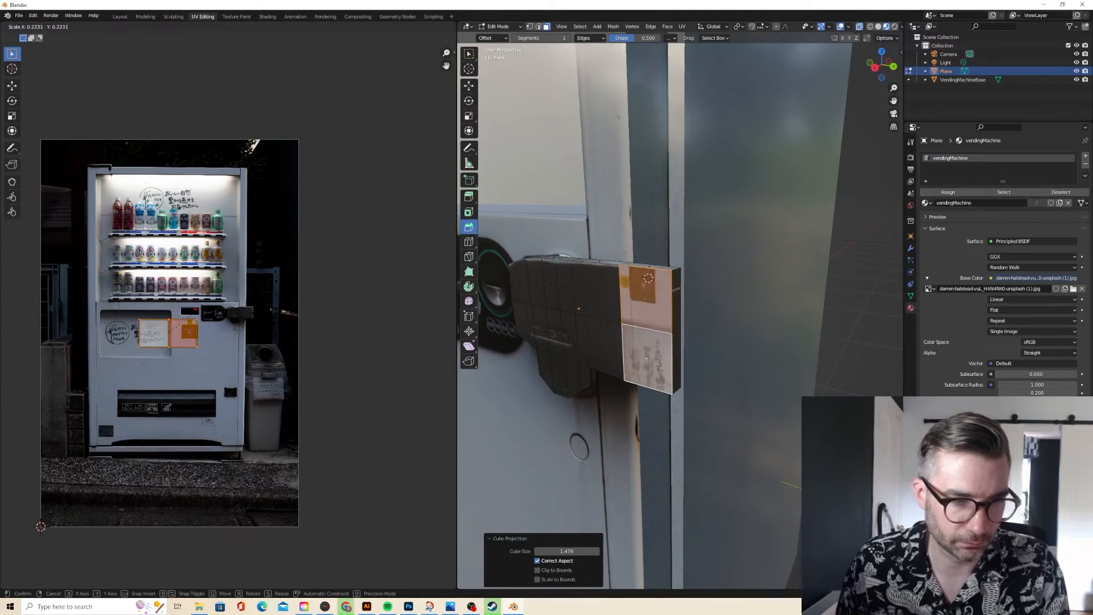
left_click(187, 322)
key("g")
left_click(268, 303)
key("s")
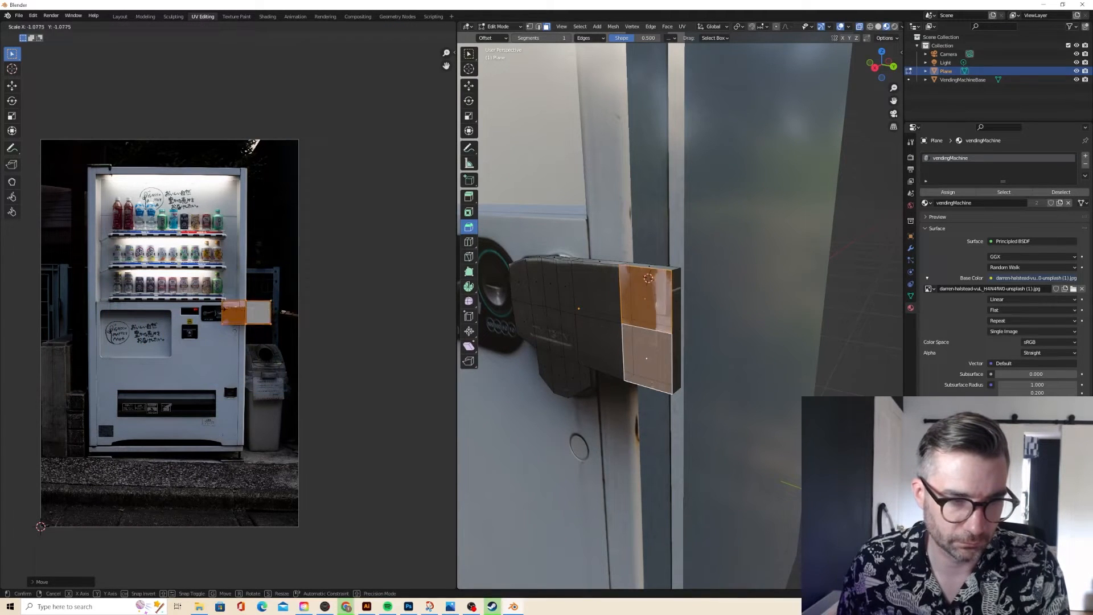
left_click(242, 313)
key("g")
left_click(243, 315)
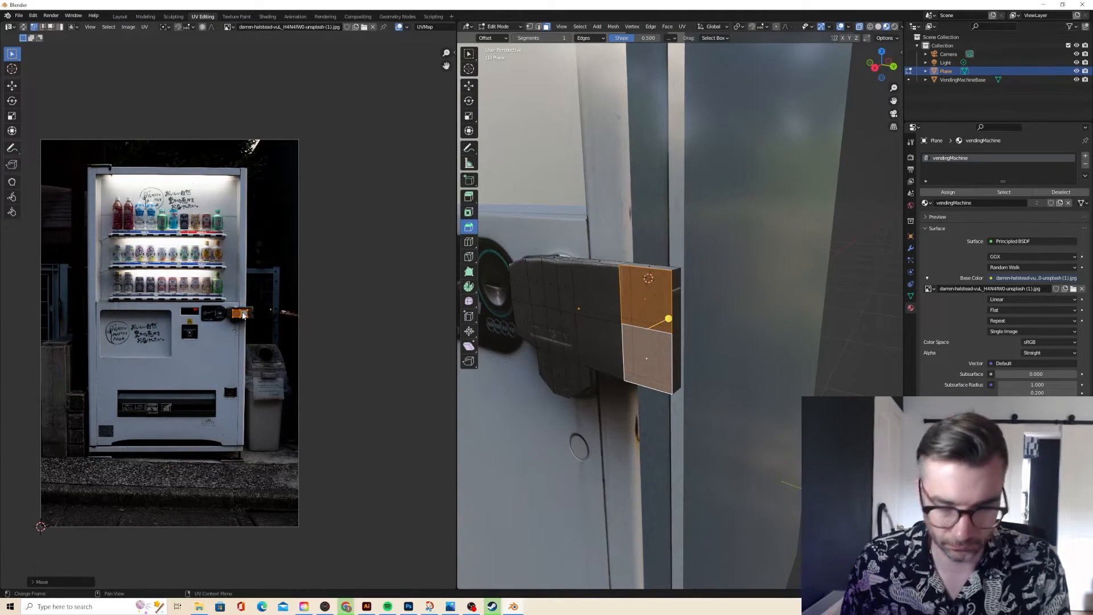
key("r")
left_click(244, 316)
- Fit the two UV faces inside the outer end of the lock in the photo by moving and scaling them
scroll(251, 302, "up", 6)
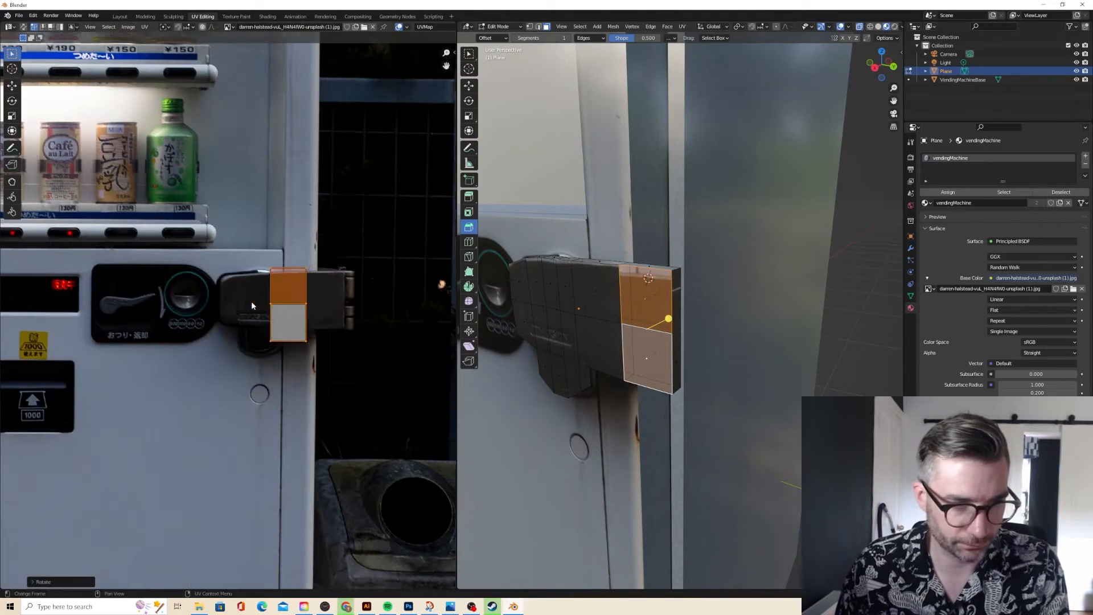
key("g")
left_click(286, 299)
key("s")
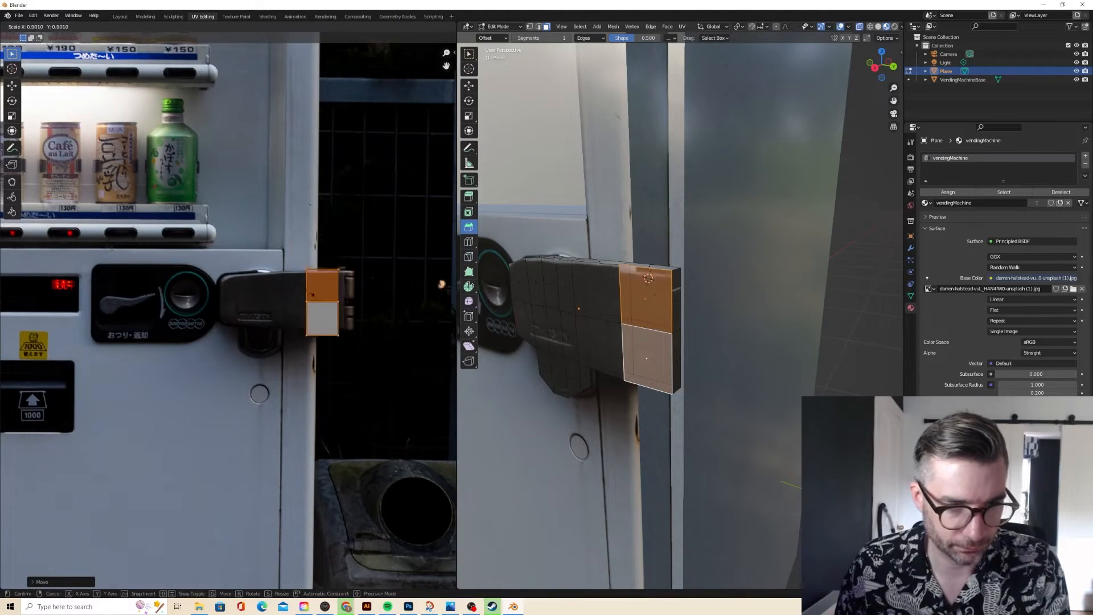
left_click(314, 297)
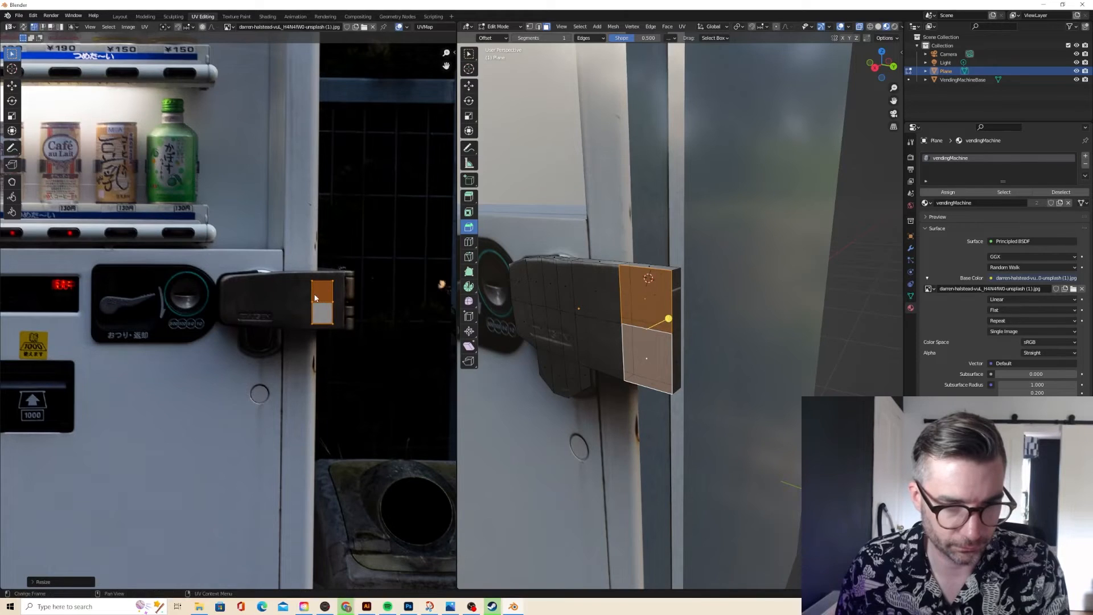
key("g")
left_click(324, 297)
key("s")
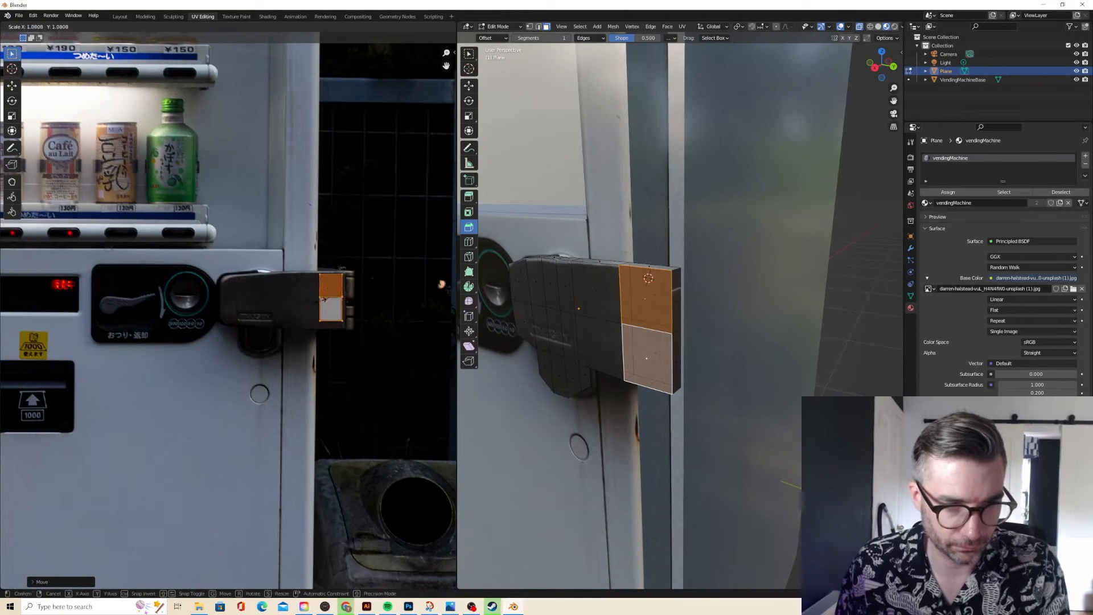
left_click(322, 307)
key("g")
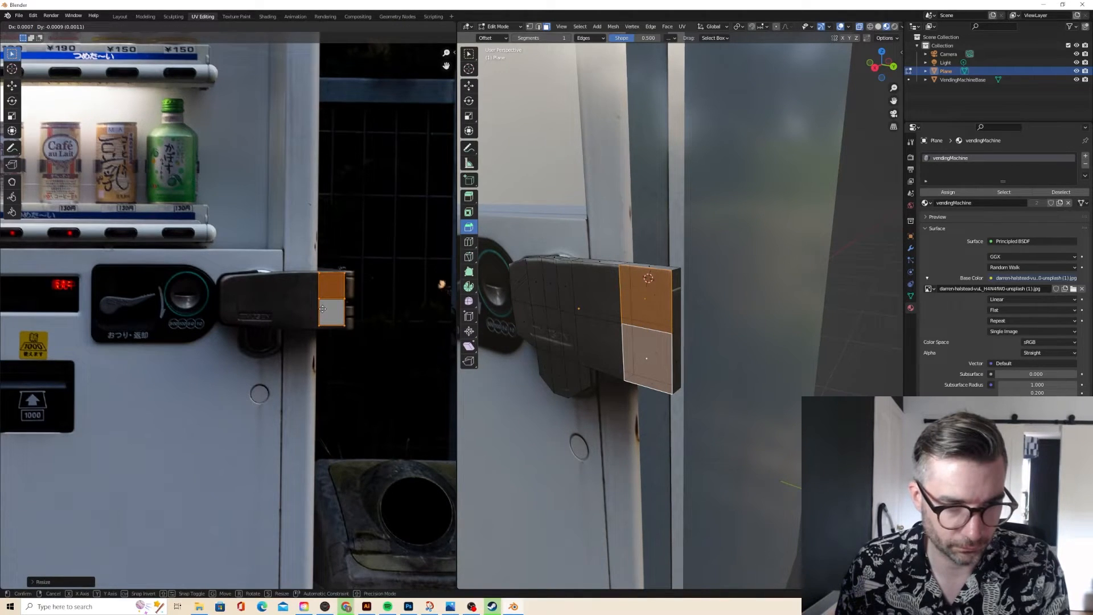
left_click(322, 309)
- Compare the neighbouring face's UVs, then rescale and move the two end-face UVs to line up beside it
middle_click_drag(570, 244, 582, 243)
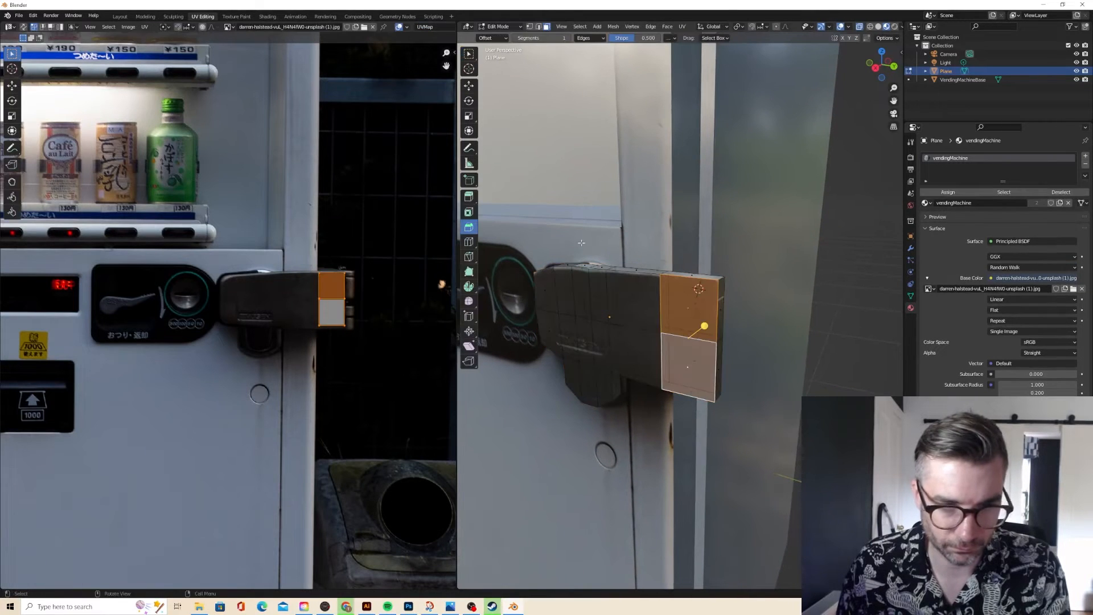
scroll(412, 272, "up", 3)
scroll(436, 255, "down", 1)
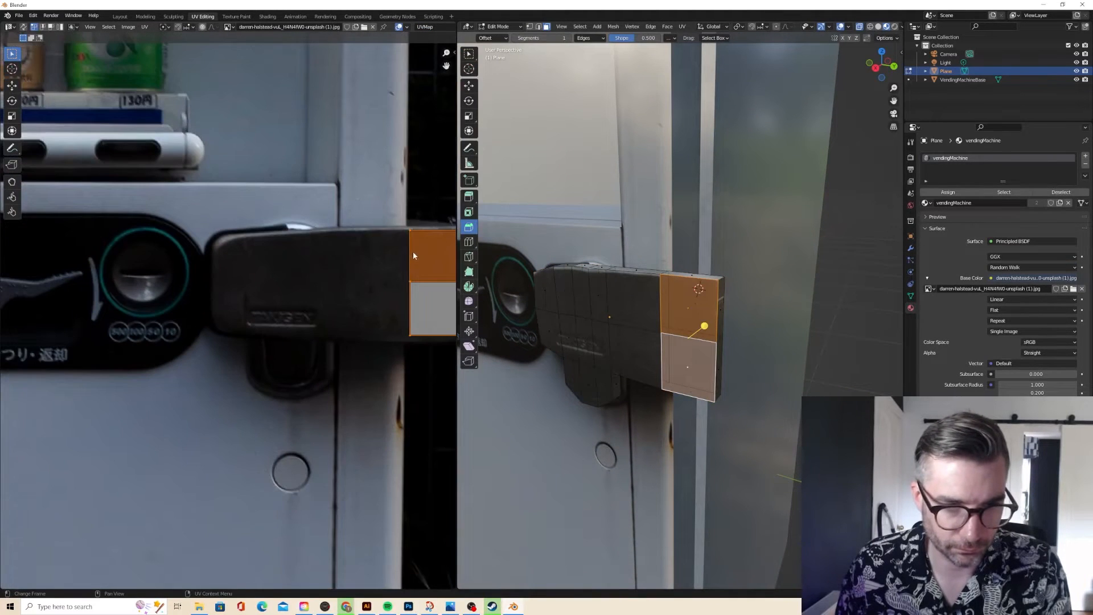
left_click(630, 300)
left_click(649, 344, "shift")
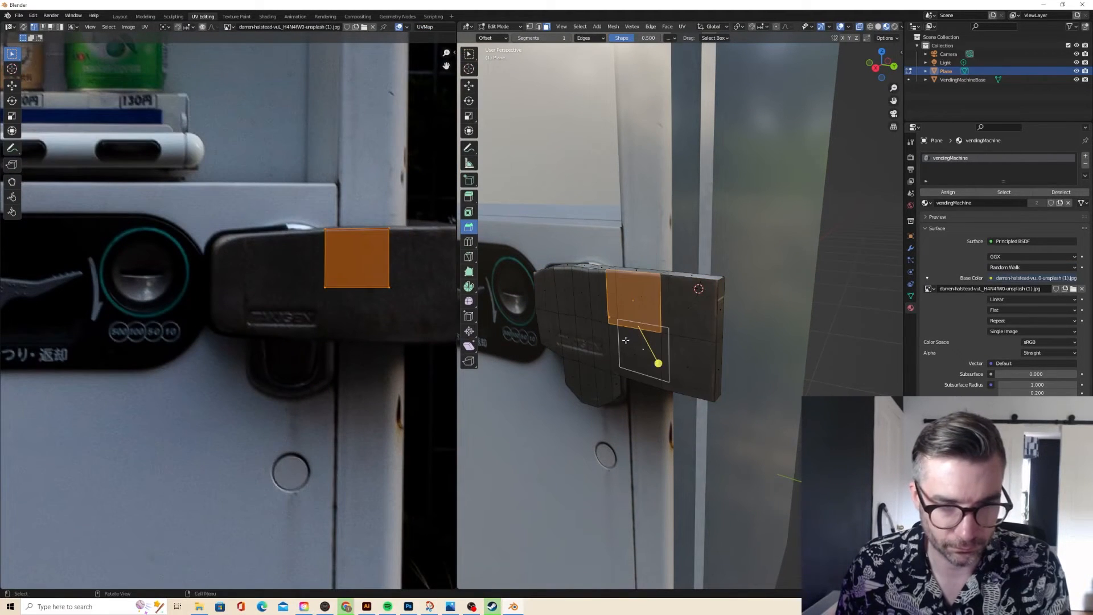
left_click(648, 295)
left_click(638, 299)
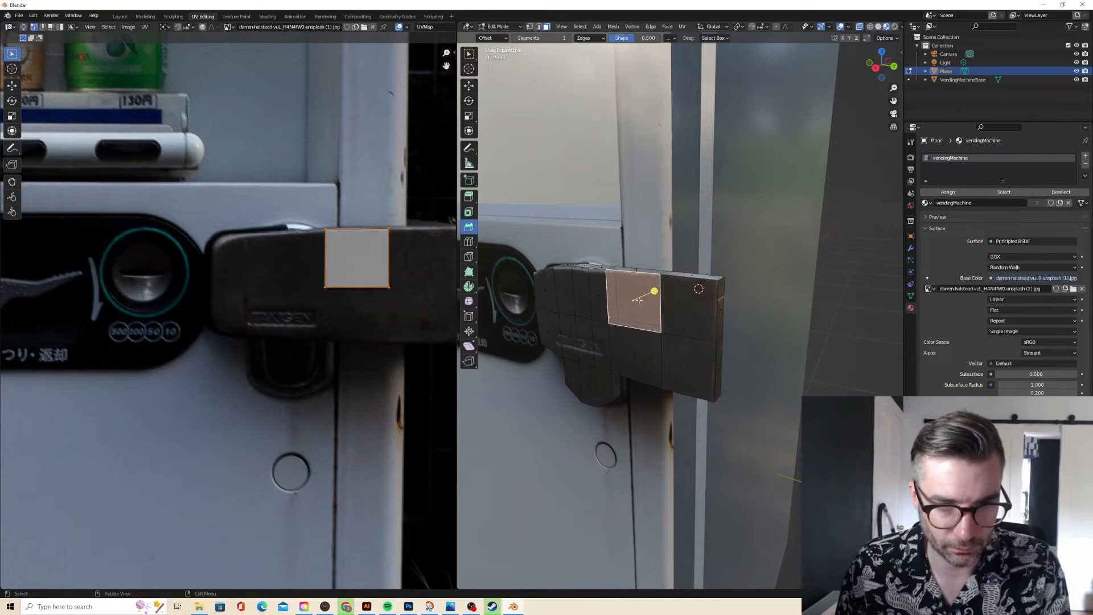
left_click(685, 310)
left_click(686, 367, "shift")
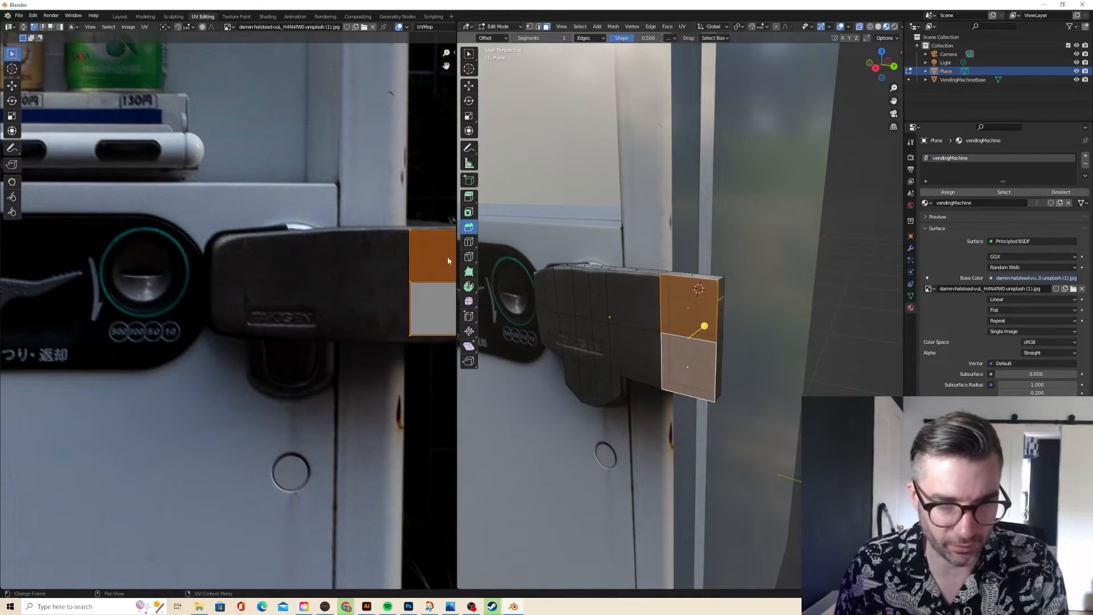
key("s")
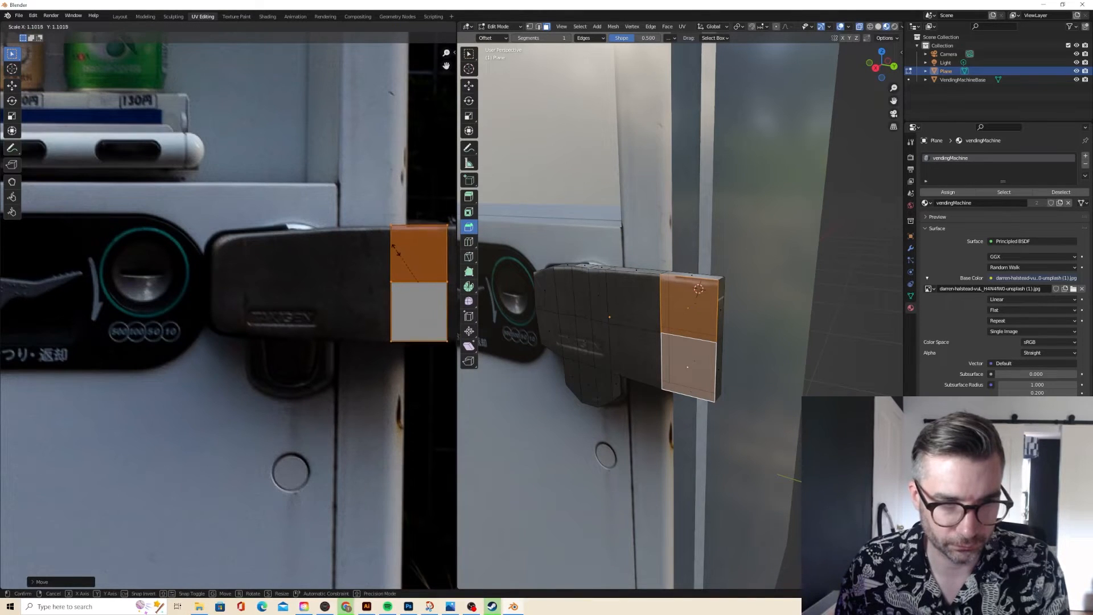
left_click(395, 251)
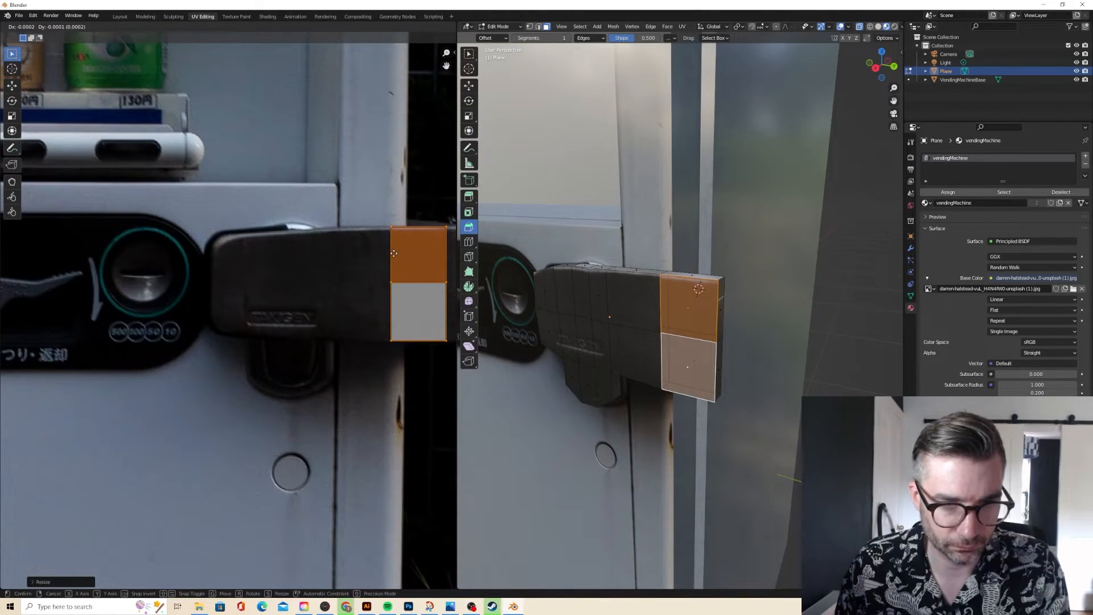
key("Tab")
scroll(742, 192, "down", 4)
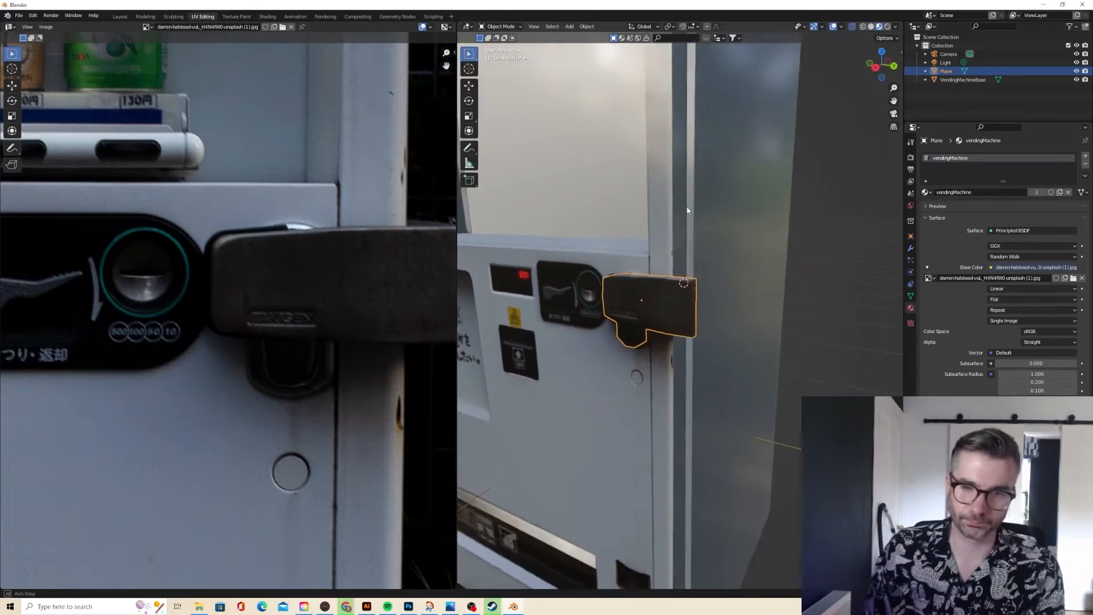
- Select all the front faces in both rows of the lock's horizontal bar
scroll(725, 215, "up", 3)
middle_click_drag(726, 211, 706, 244)
scroll(728, 238, "up", 3)
key("Tab")
left_click(646, 271)
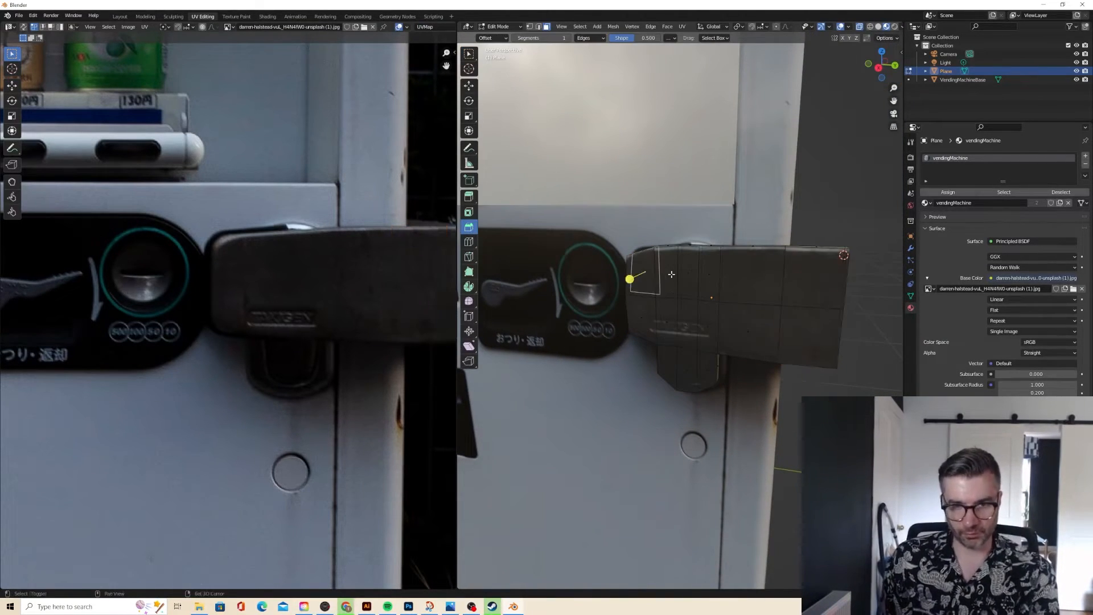
left_click(642, 278)
left_click(667, 277, "shift")
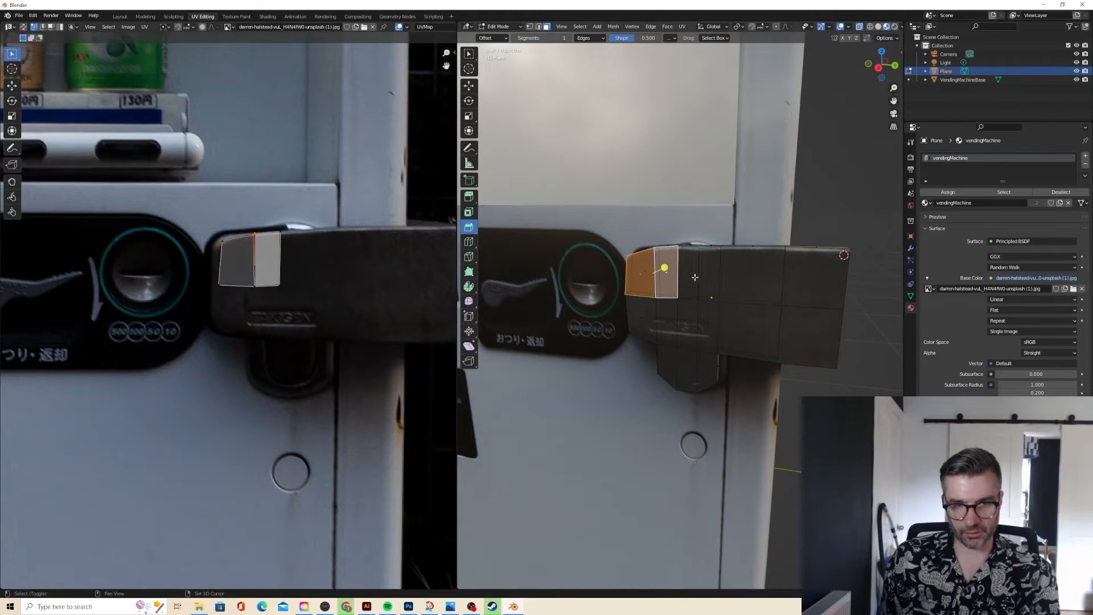
scroll(762, 276, "down", 2)
left_click(686, 287, "shift")
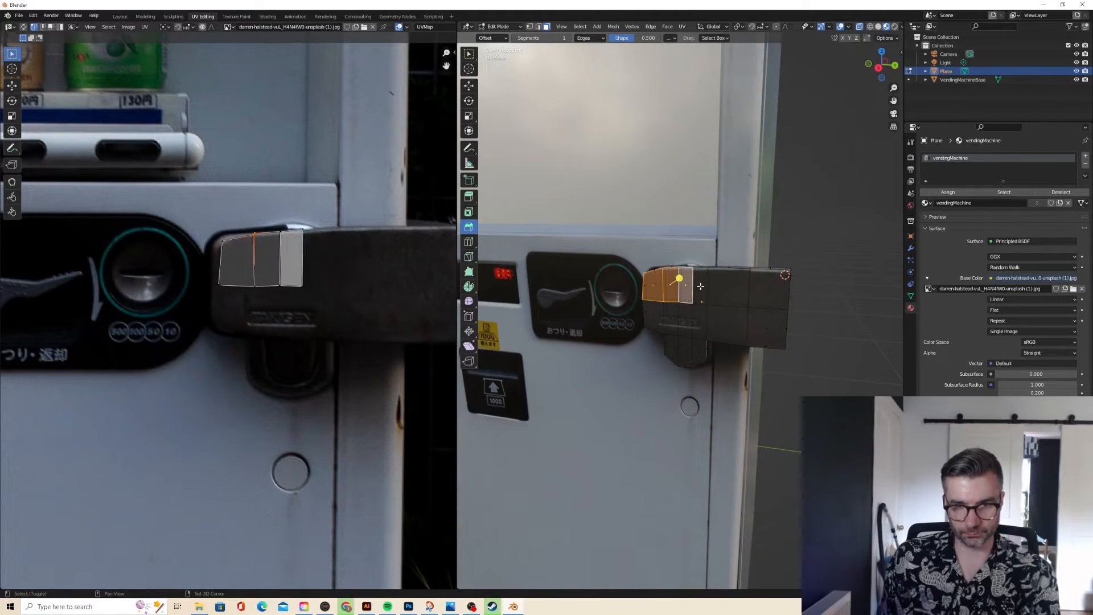
left_click(701, 287, "shift")
left_click(729, 288, "shift")
left_click(769, 288, "shift")
left_click(763, 327, "shift")
left_click(726, 324, "shift")
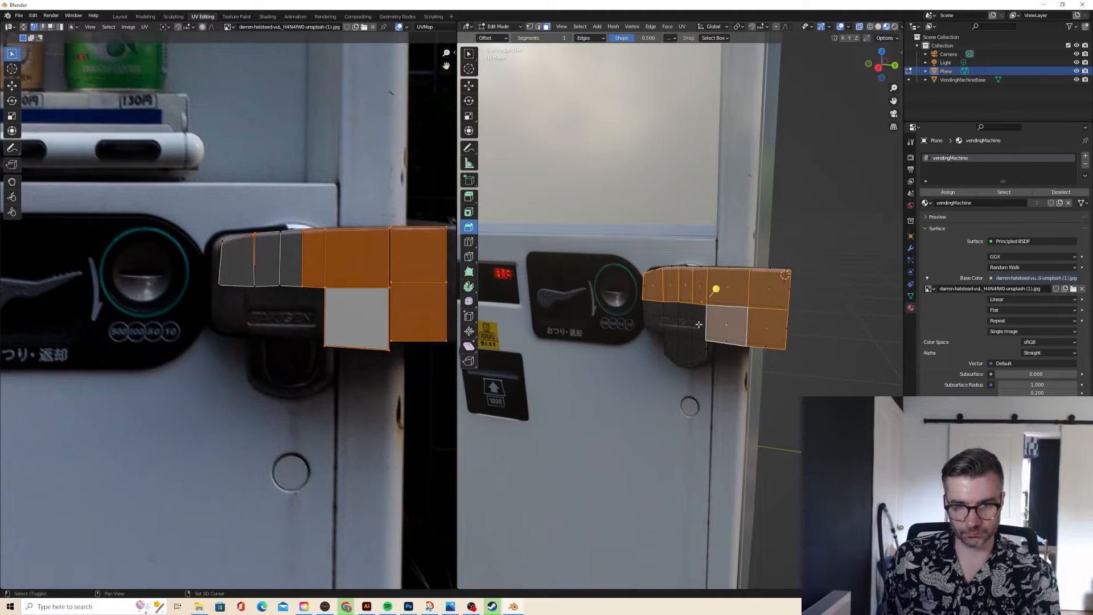
left_click(701, 322, "shift")
left_click(686, 321, "shift")
left_click(670, 319, "shift")
left_click(651, 312, "shift")
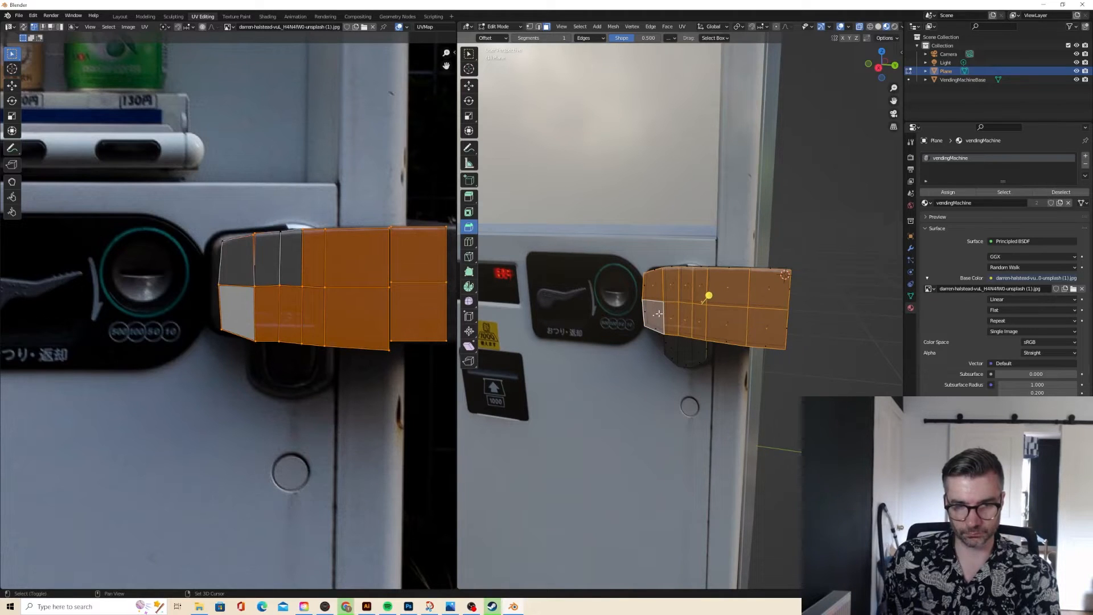
- Add the lower tab's three front faces to the selection and cube-project the UVs of the whole lock front
scroll(665, 319, "up", 4)
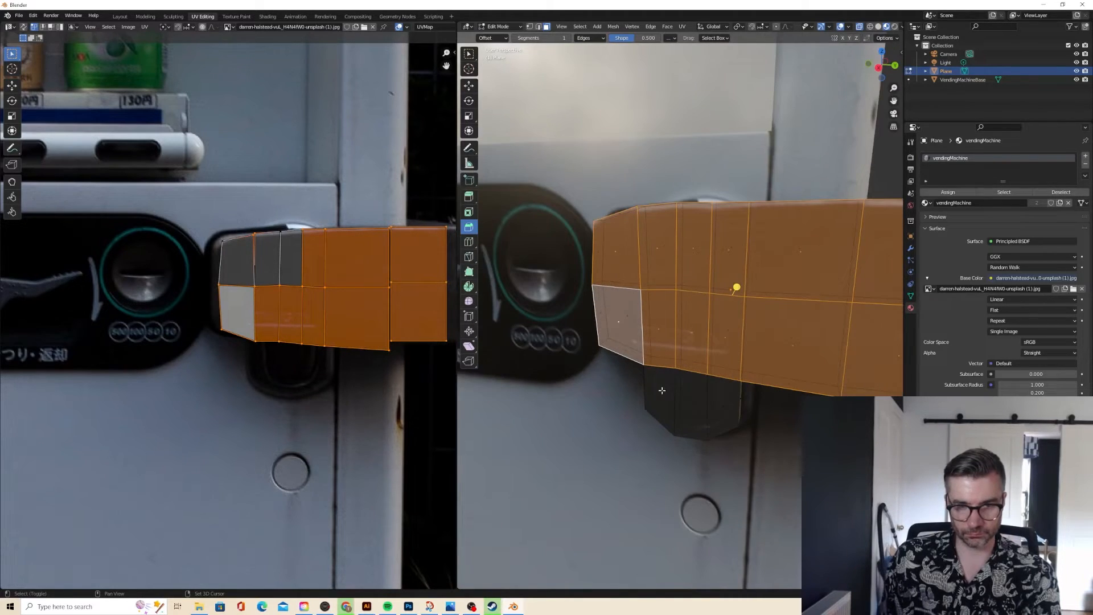
left_click(661, 393, "shift")
left_click(690, 401, "shift")
left_click(720, 387, "shift")
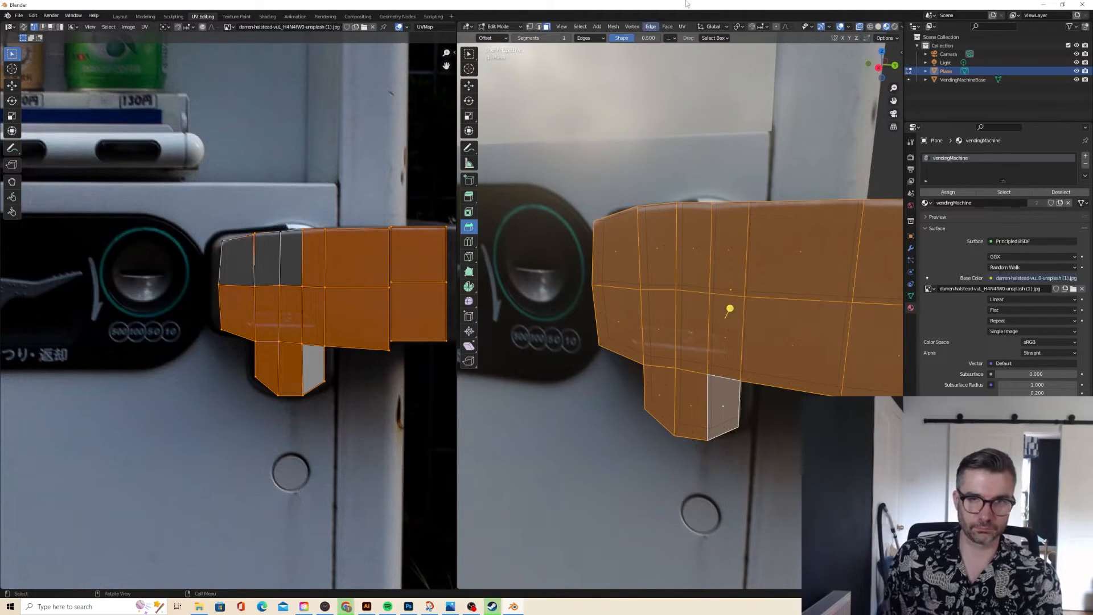
left_click(682, 26)
left_click(695, 77)
- Shrink the projected UV layout of the lock front and rotate it by 90 degrees
scroll(757, 266, "down", 3)
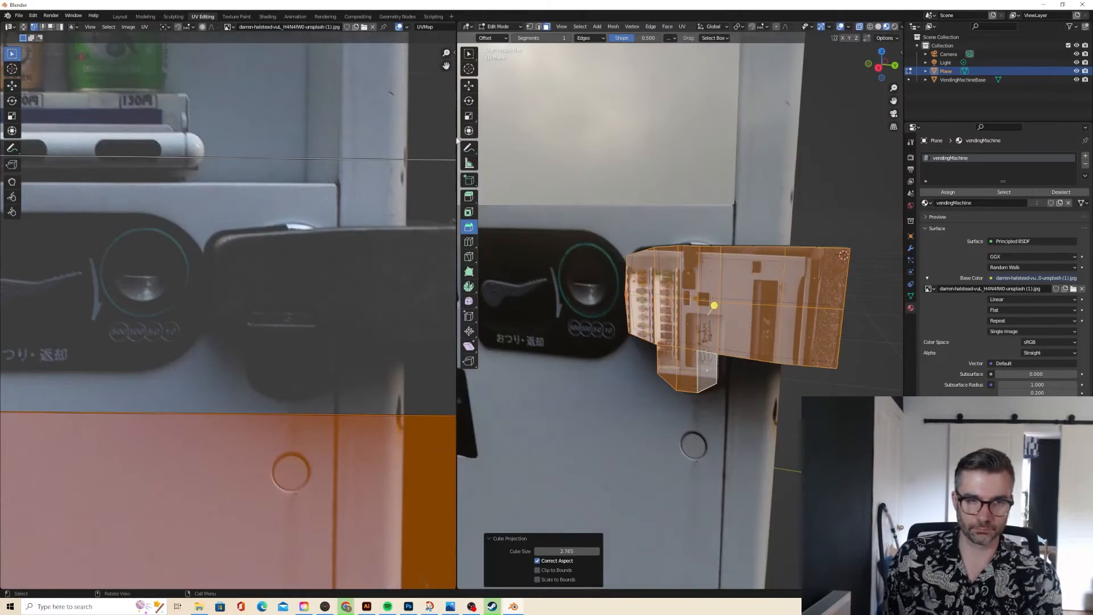
scroll(357, 165, "down", 6)
scroll(341, 168, "down", 5)
left_click_drag(111, 233, 283, 509)
key("s")
left_click(228, 316)
scroll(228, 315, "up", 4)
scroll(232, 366, "up", 4)
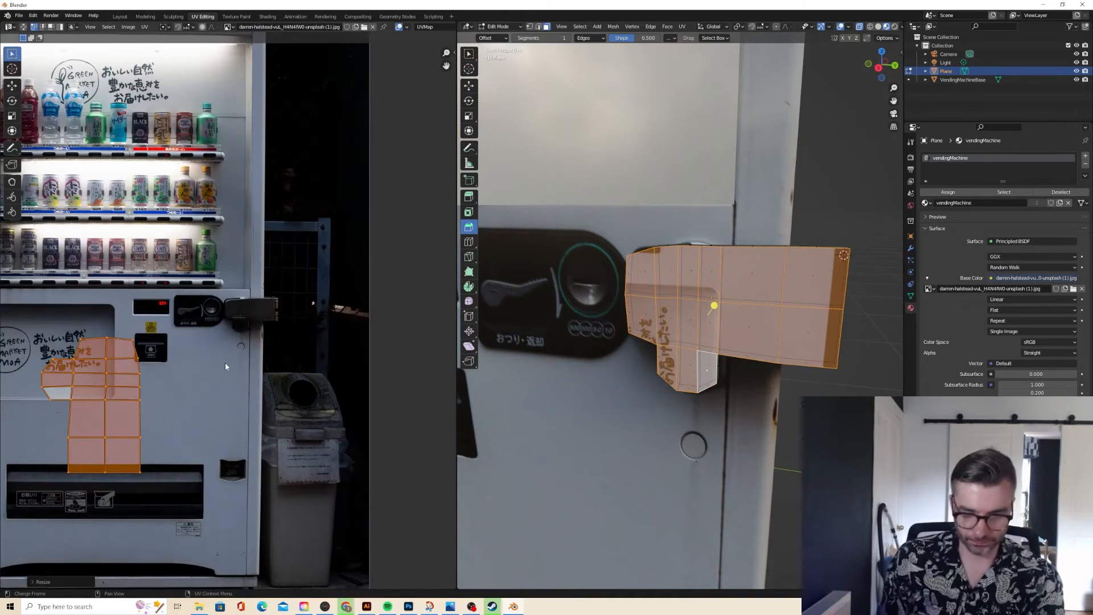
type("r90")
key("Return")
- Move and scale the lock front's UV layout until it fits over the lock in the photo
key("g")
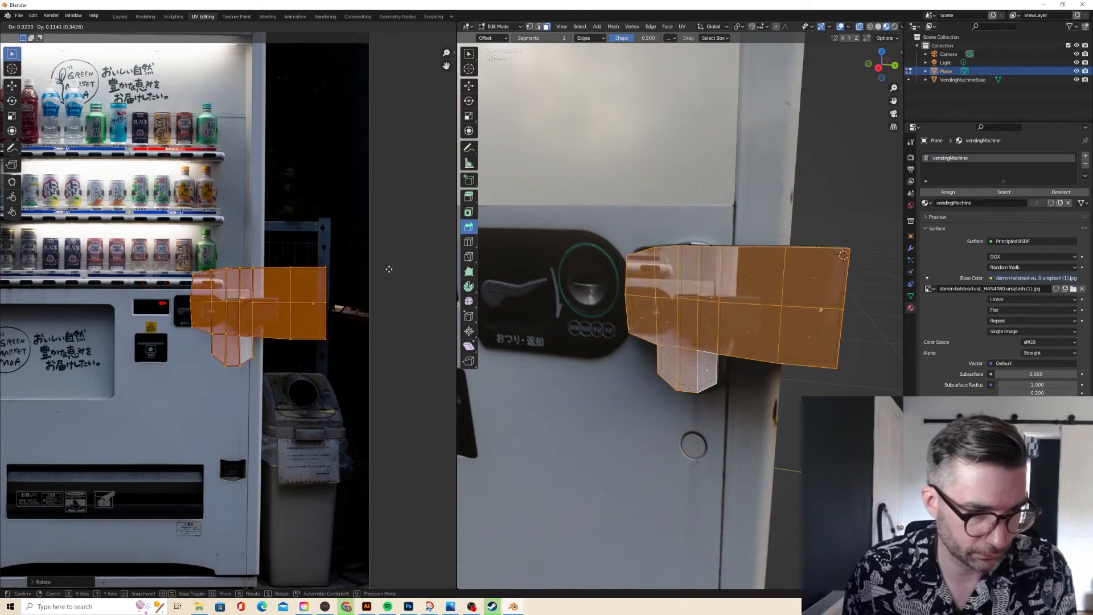
left_click(385, 265)
key("s")
left_click(289, 292)
key("g")
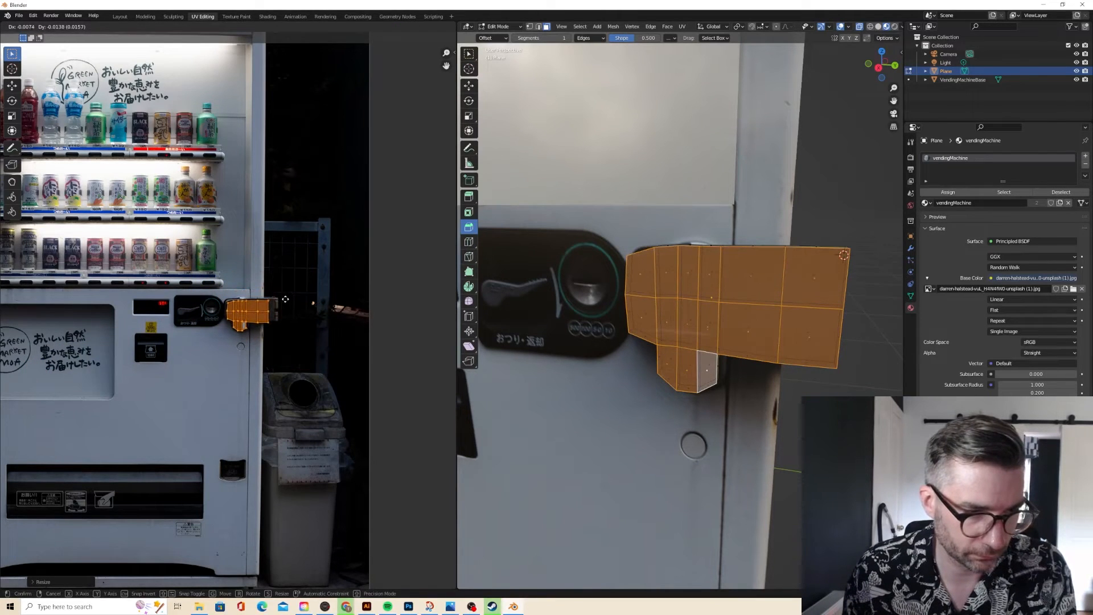
left_click(285, 298)
key("s")
left_click(287, 298)
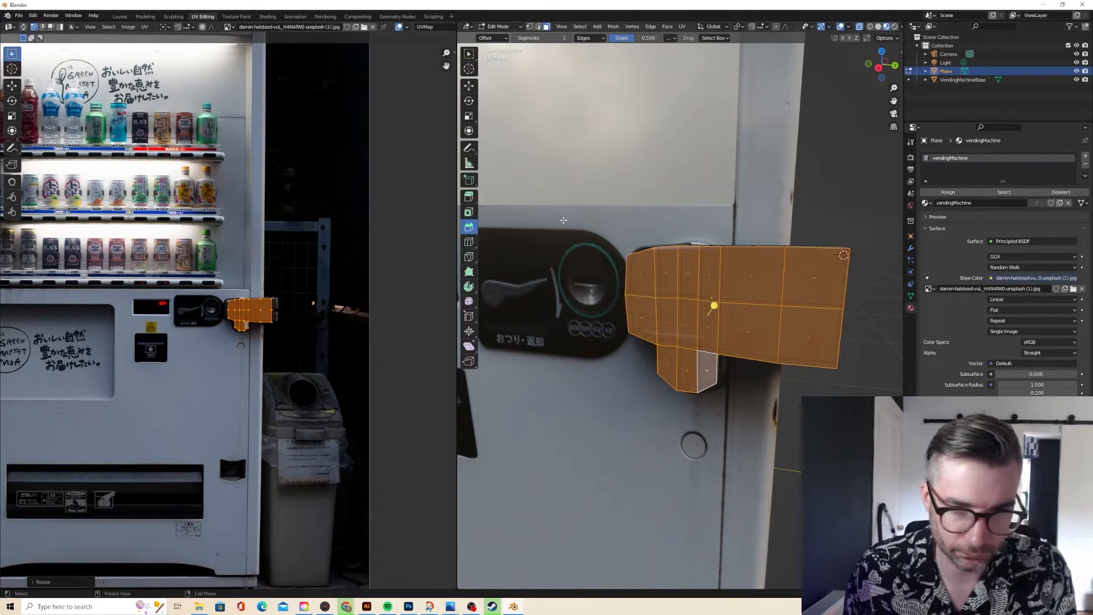
- Add a single vertical loop cut through the lock mesh near its outer end
key("Tab")
scroll(687, 193, "down", 4)
middle_click_drag(676, 203, 645, 213)
scroll(367, 259, "up", 5)
middle_click_drag(367, 259, 355, 269)
middle_click_drag(641, 263, 610, 326)
key("Tab")
key("ctrl+r")
left_click(673, 331)
left_click(672, 329)
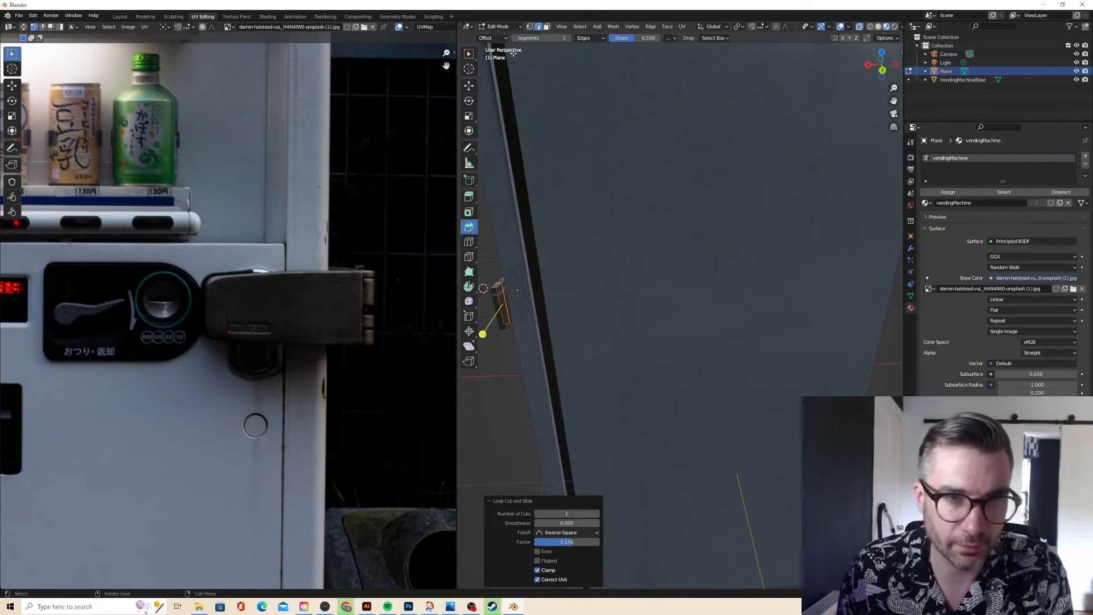
- Extrude the two back faces at the lock's outer end along their normals by about 1.5 m, wrapping it around the machine's side
left_click(547, 27)
left_click(502, 292)
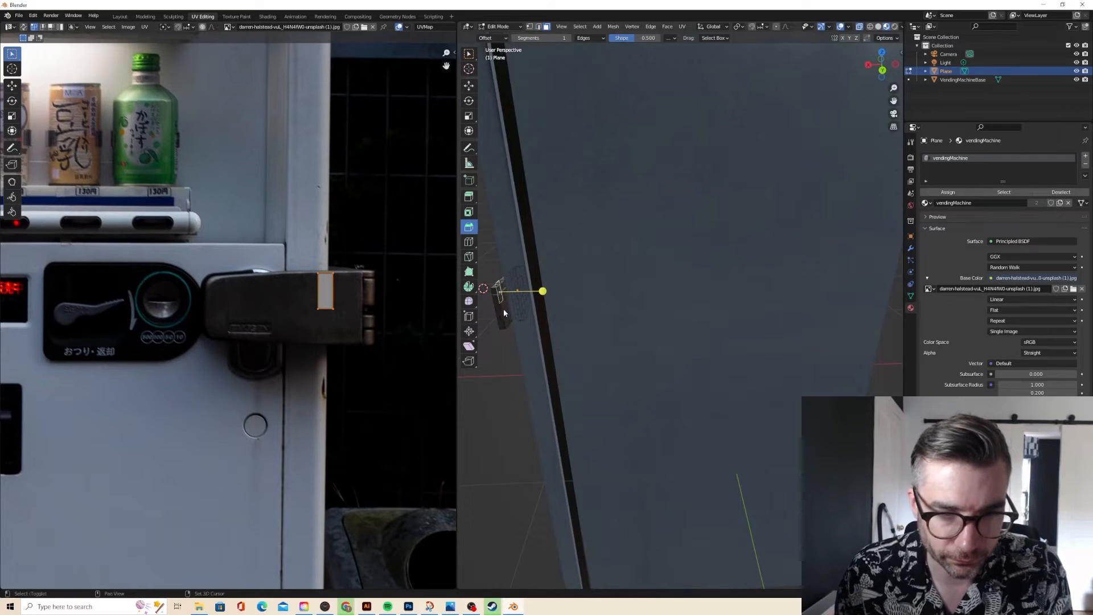
left_click(501, 301)
key("alt+e")
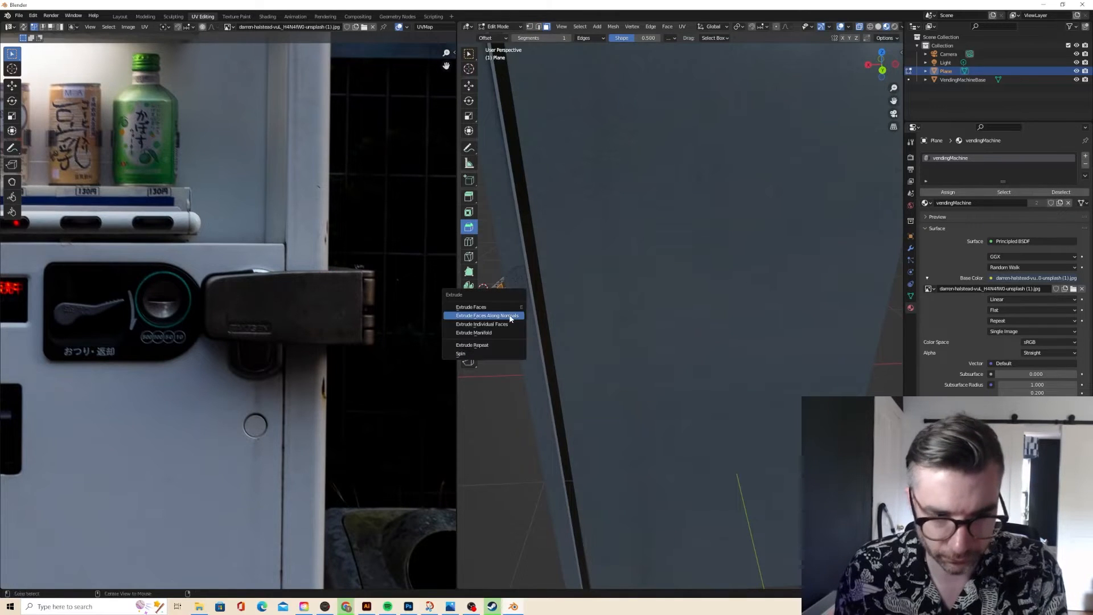
left_click(488, 315)
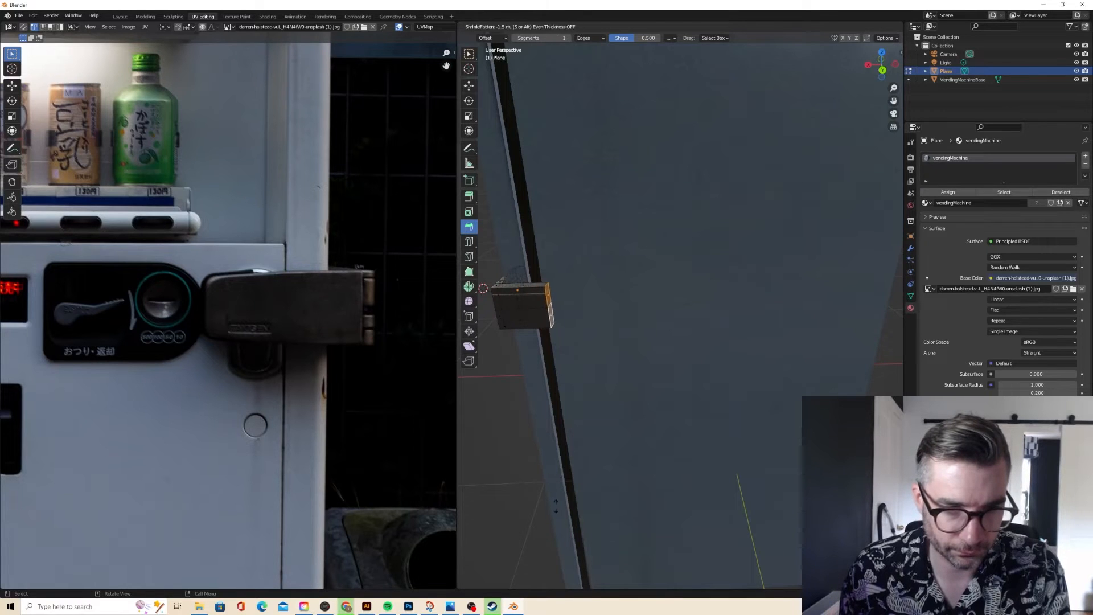
left_click(553, 480)
middle_click_drag(553, 480, 678, 355)
key("Tab")
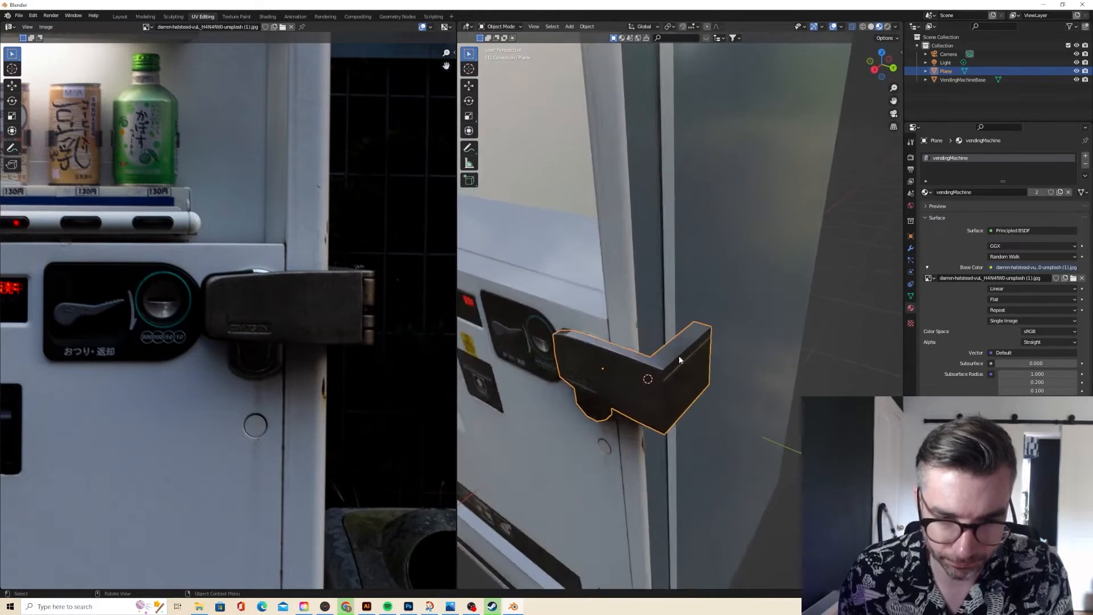
- Select the outer side faces of the lock's new side arm and cube-project their UVs
scroll(678, 355, "up", 5)
key("Tab")
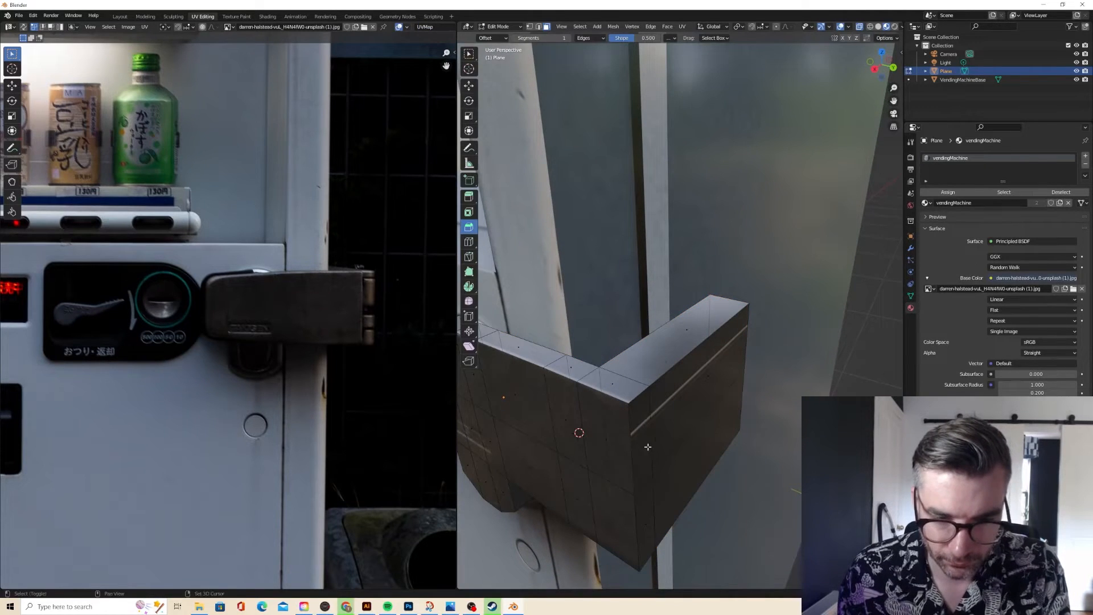
left_click(648, 438)
left_click(700, 417, "shift")
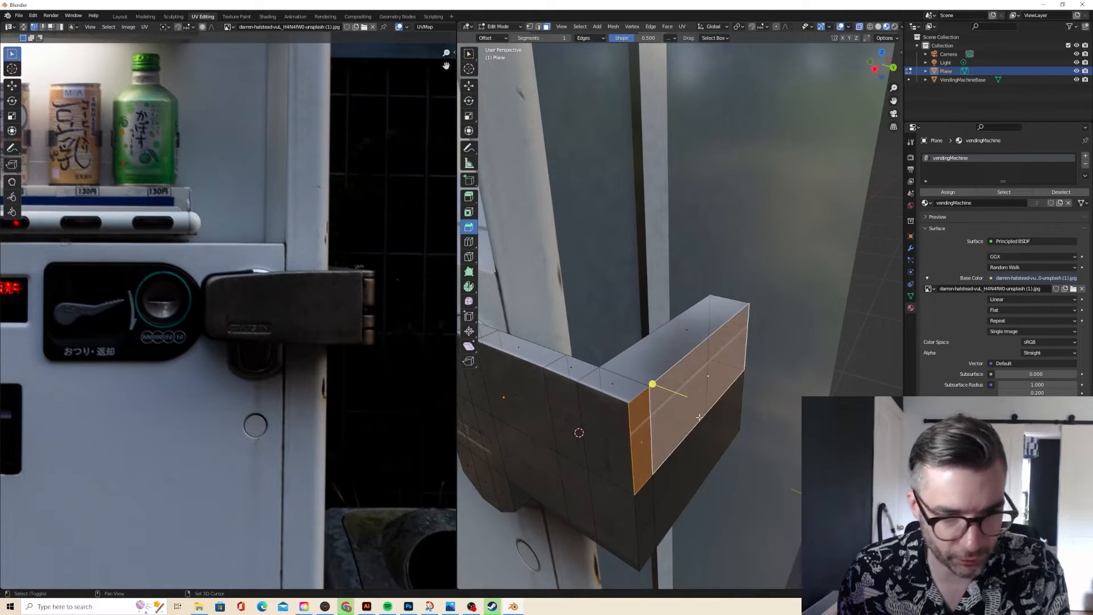
left_click(711, 450, "shift")
left_click(646, 526, "shift")
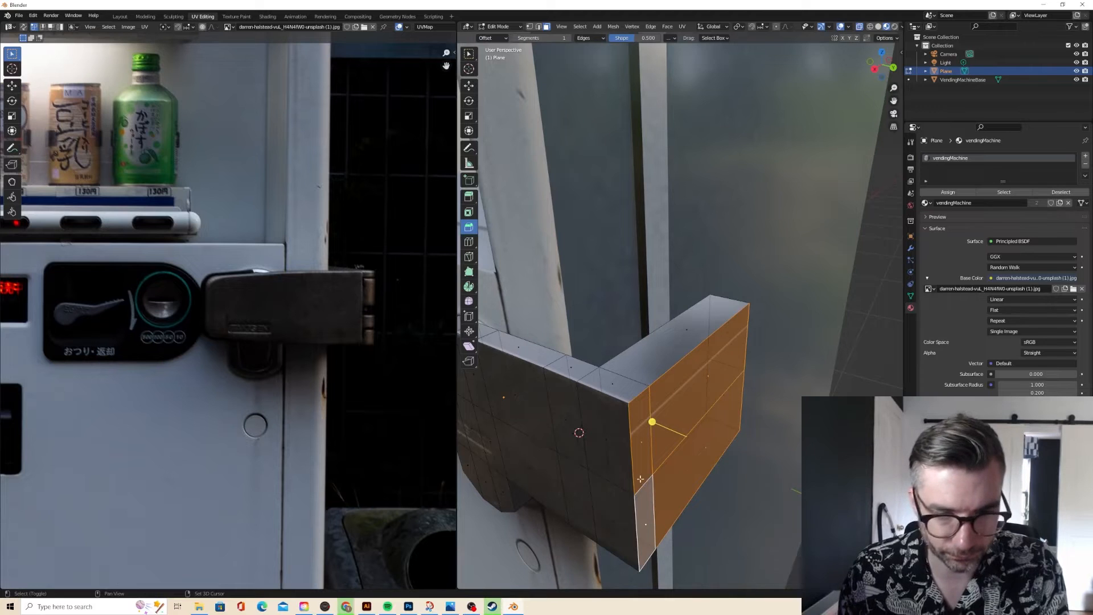
left_click(683, 27)
left_click(694, 79)
- Shrink the side arm's projected UV layout and move it over the outer part of the lock in the photo
scroll(352, 214, "down", 8)
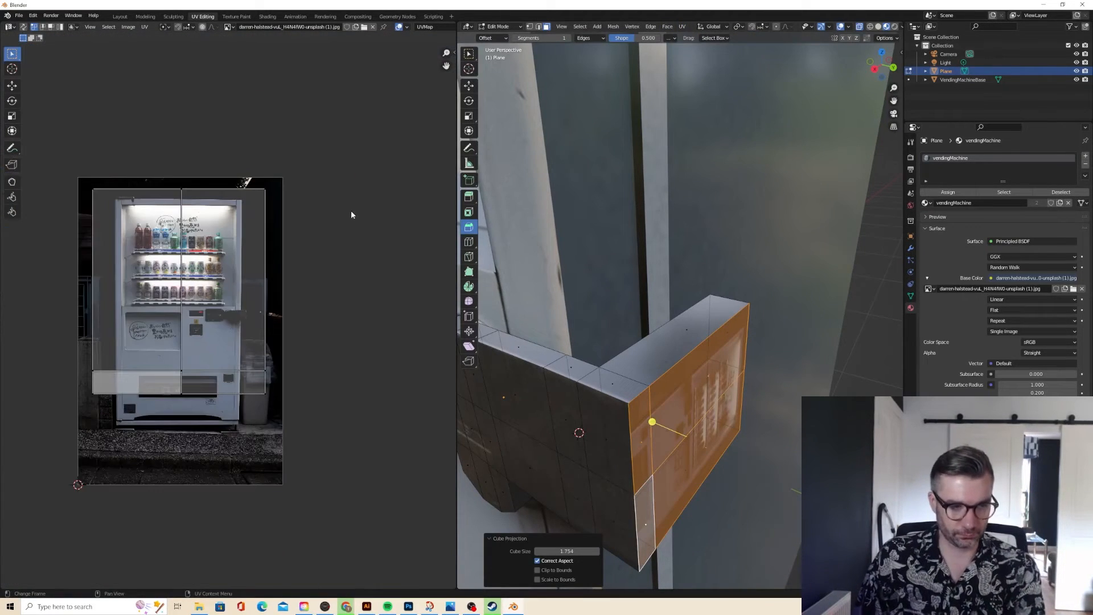
key("a")
key("s")
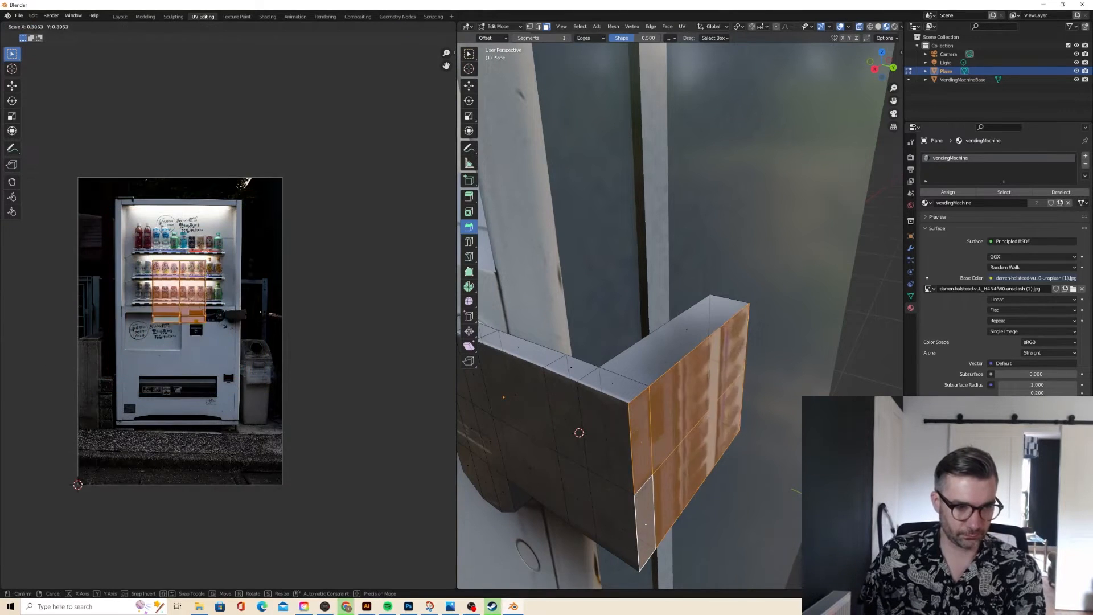
left_click(192, 274)
scroll(228, 313, "up", 6)
key("g")
left_click(333, 336)
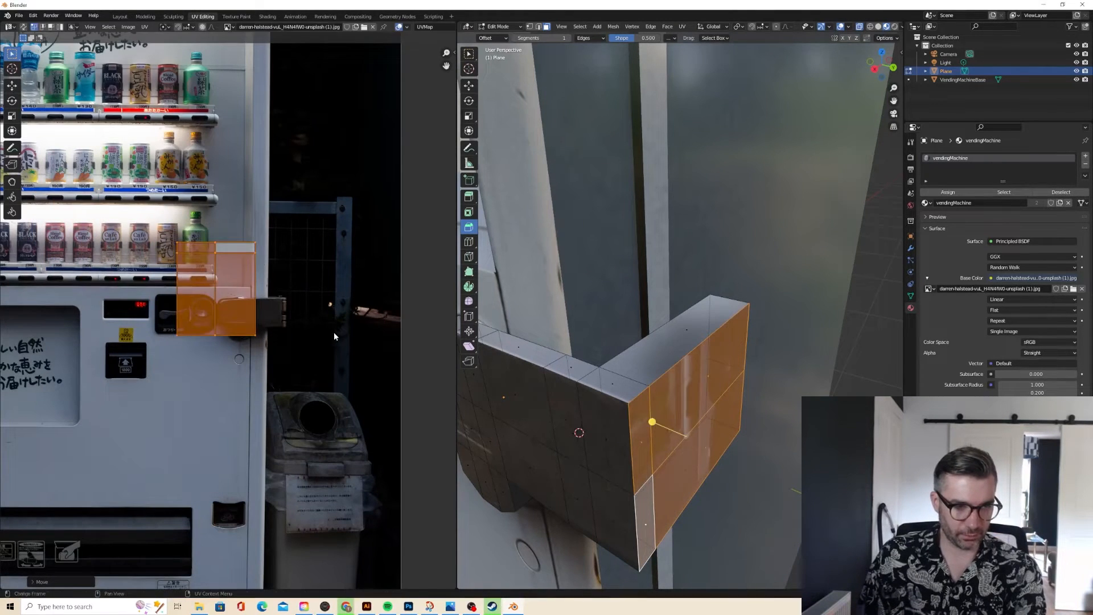
key("s")
left_click(252, 279)
key("g")
left_click(300, 306)
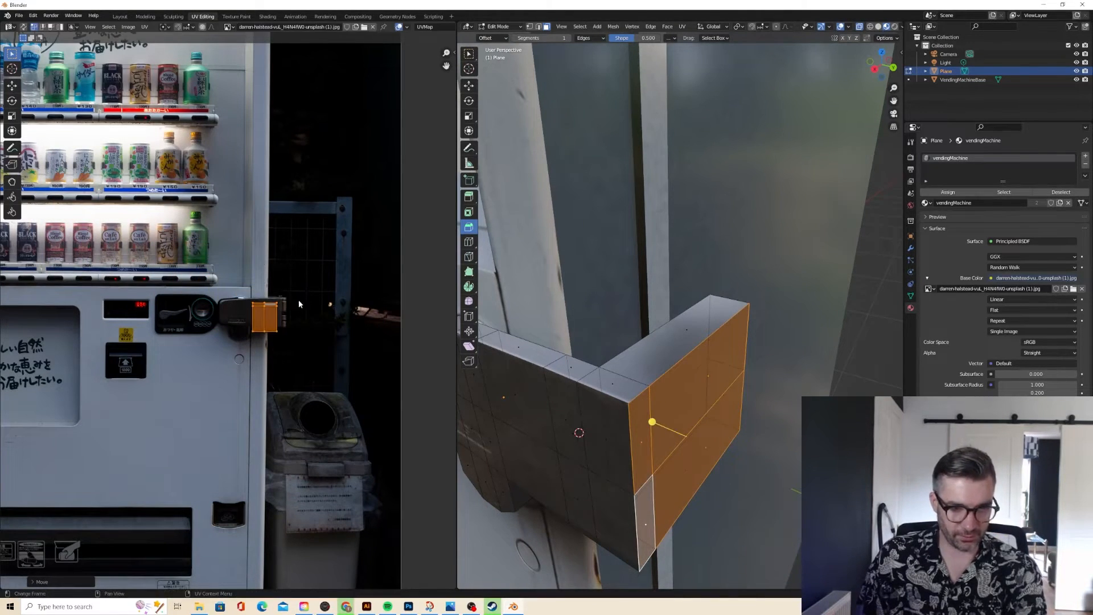
- Rotate the side arm's UV layout by 90 and then 180 degrees, and align it with the lock in the photo
type("r90")
key("Return")
type("r180")
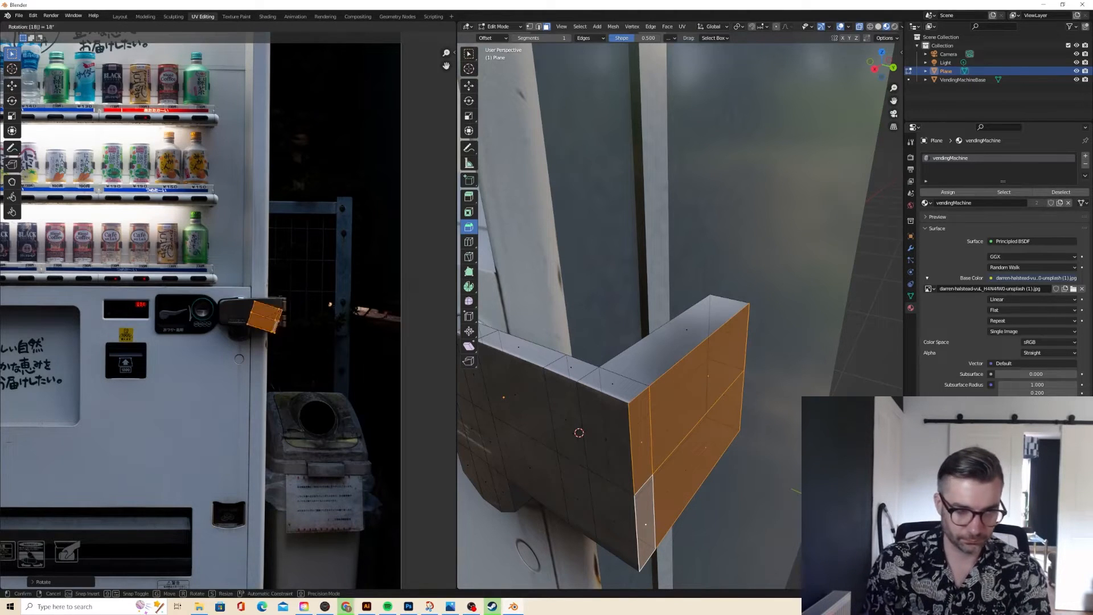
key("Return")
key("g")
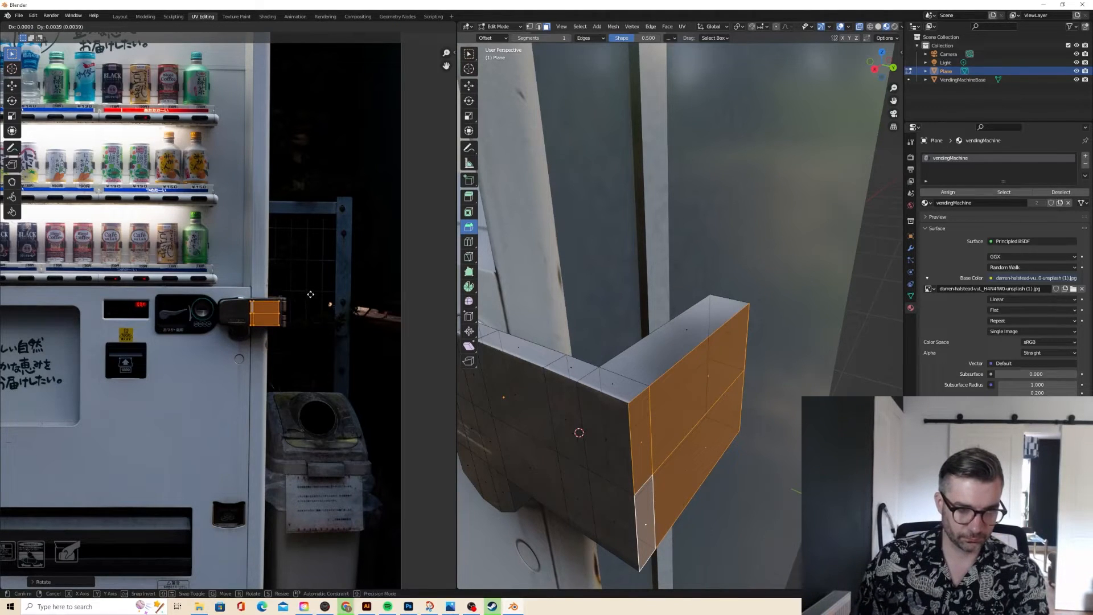
left_click(311, 297)
- Examine the textured lock and its side arm on the vending machine from several angles, both close up and from afar
key("Tab")
scroll(600, 265, "down", 4)
middle_click_drag(600, 265, 641, 296)
scroll(725, 320, "up", 3)
key("Tab")
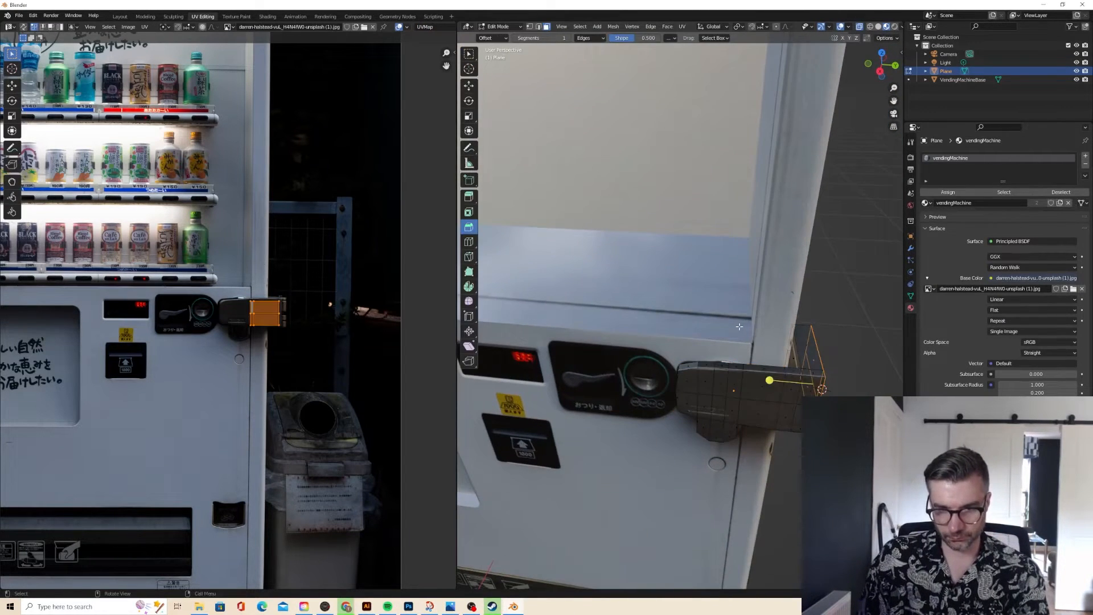
middle_click_drag(725, 320, 764, 309)
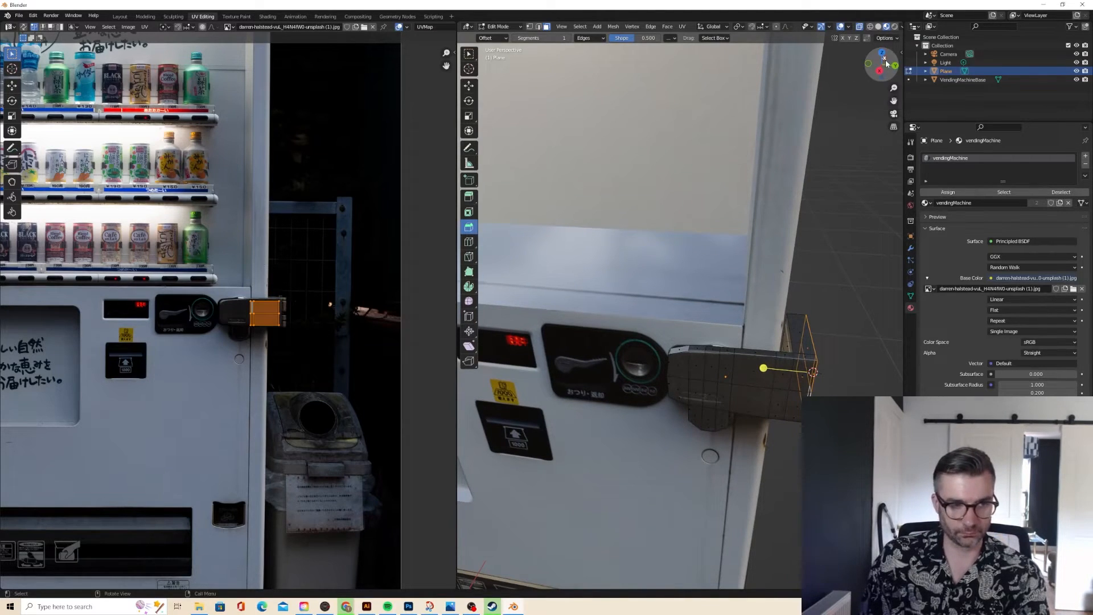
left_click(787, 344)
left_click_drag(788, 344, 842, 286)
middle_click_drag(842, 286, 812, 304)
key("Tab")
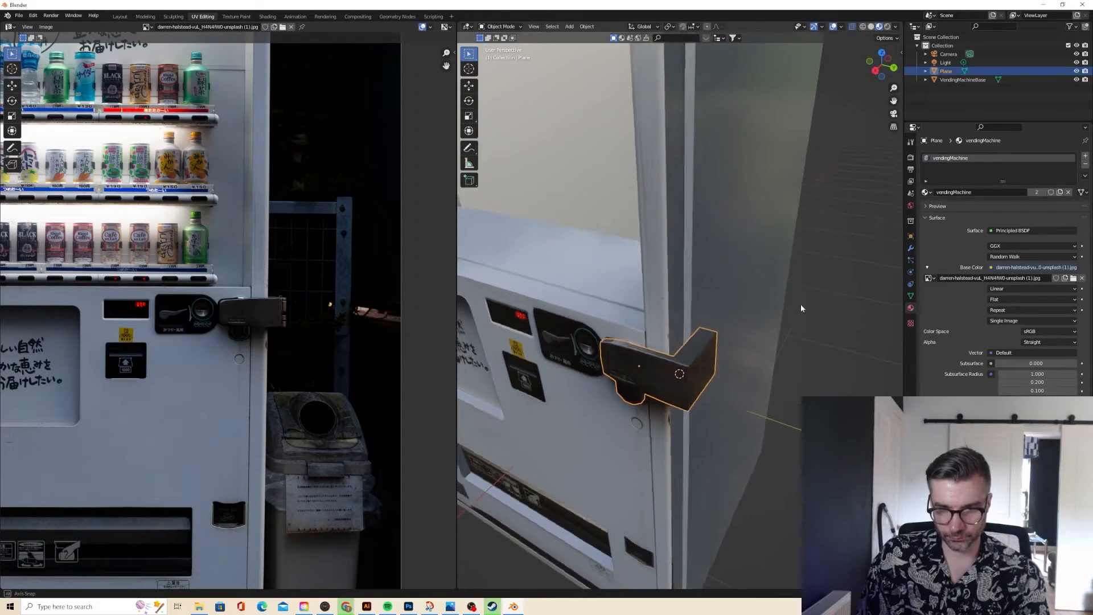
scroll(800, 304, "down", 5)
left_click(772, 298)
middle_click_drag(771, 297, 736, 309)
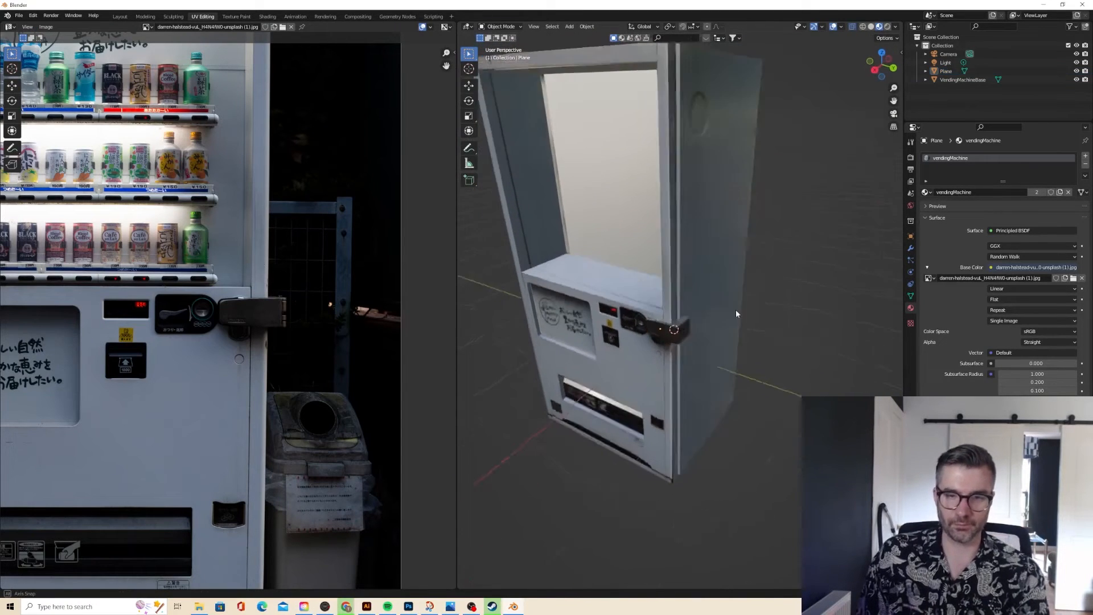
scroll(736, 302, "down", 3)
- Switch to the Layout workspace and hide the viewport overlays
left_click(120, 16)
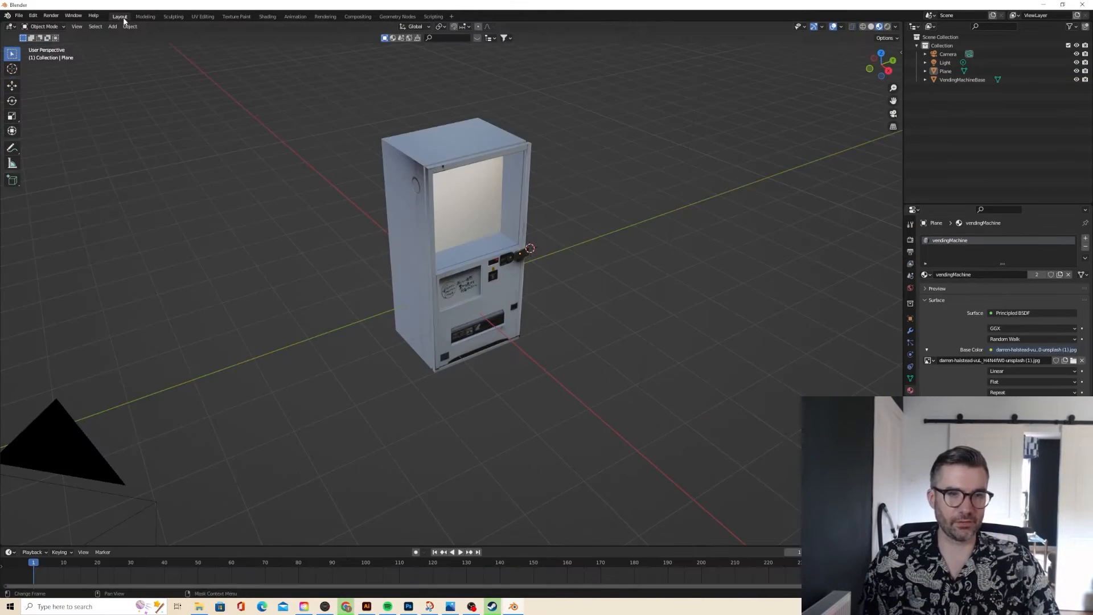
middle_click_drag(370, 110, 451, 100)
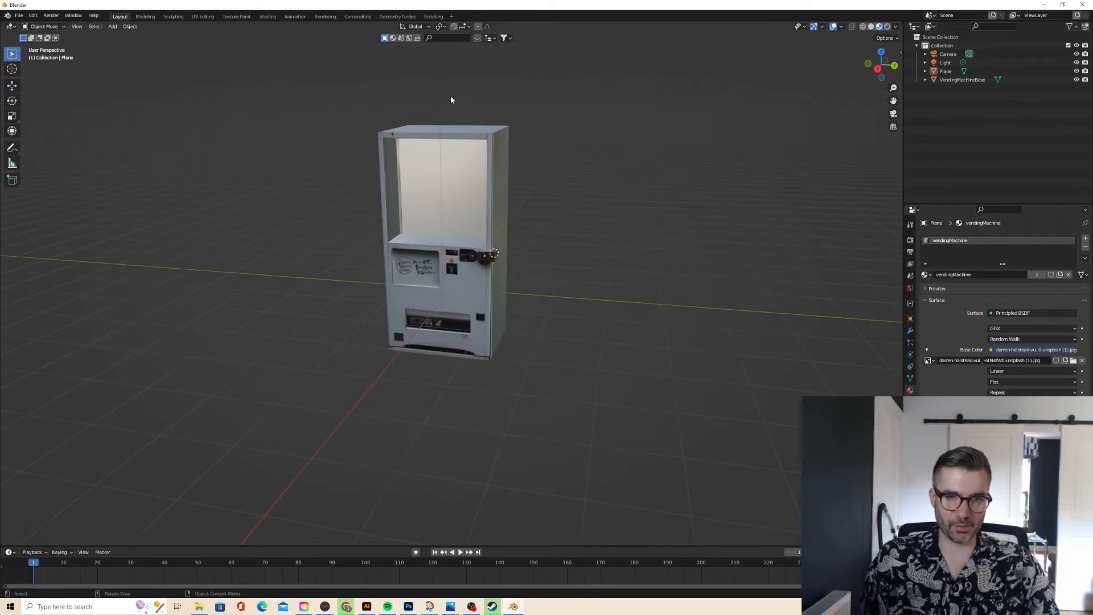
left_click(829, 27)
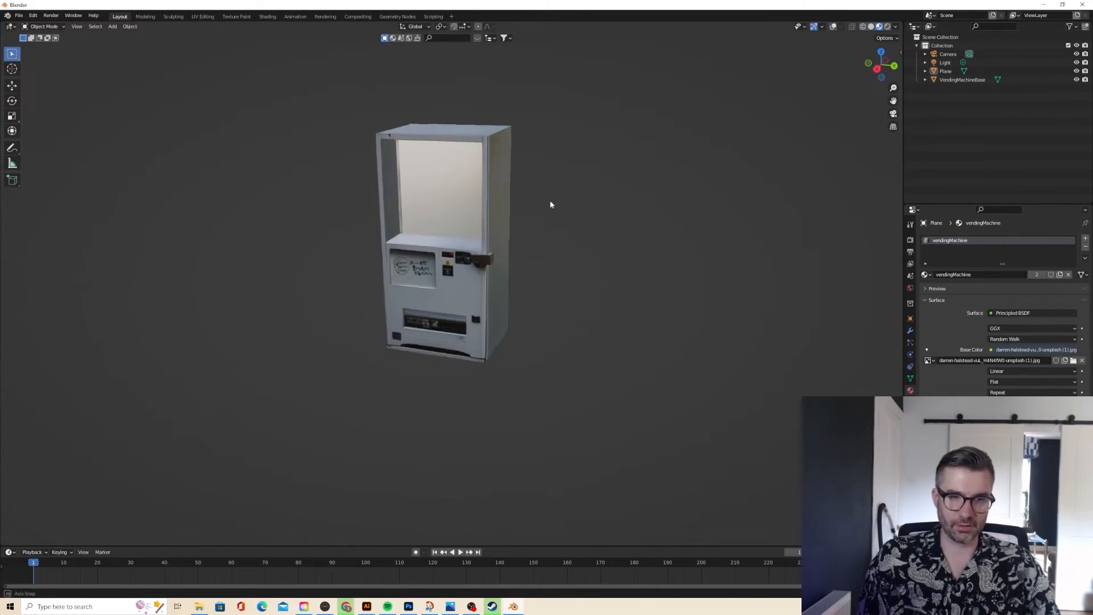
- Inspect the textured vending machine from both sides, checking the lock, the front panel and the lower openings
middle_click_drag(549, 205, 524, 198)
scroll(501, 206, "up", 6)
scroll(518, 196, "down", 3)
scroll(512, 191, "up", 5)
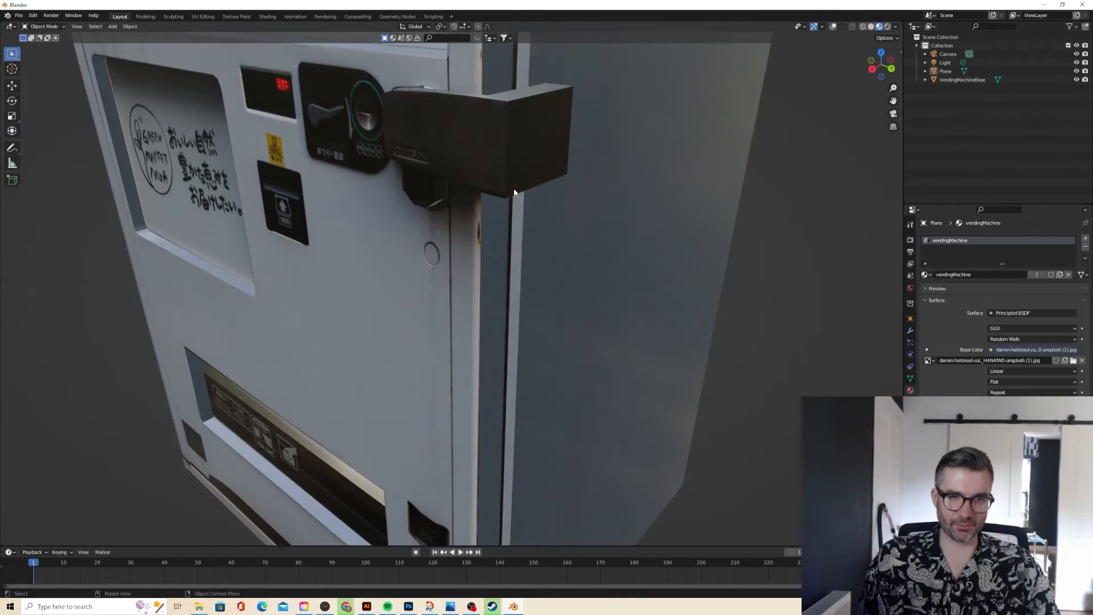
scroll(514, 191, "down", 8)
middle_click_drag(515, 186, 596, 186)
scroll(595, 184, "up", 4)
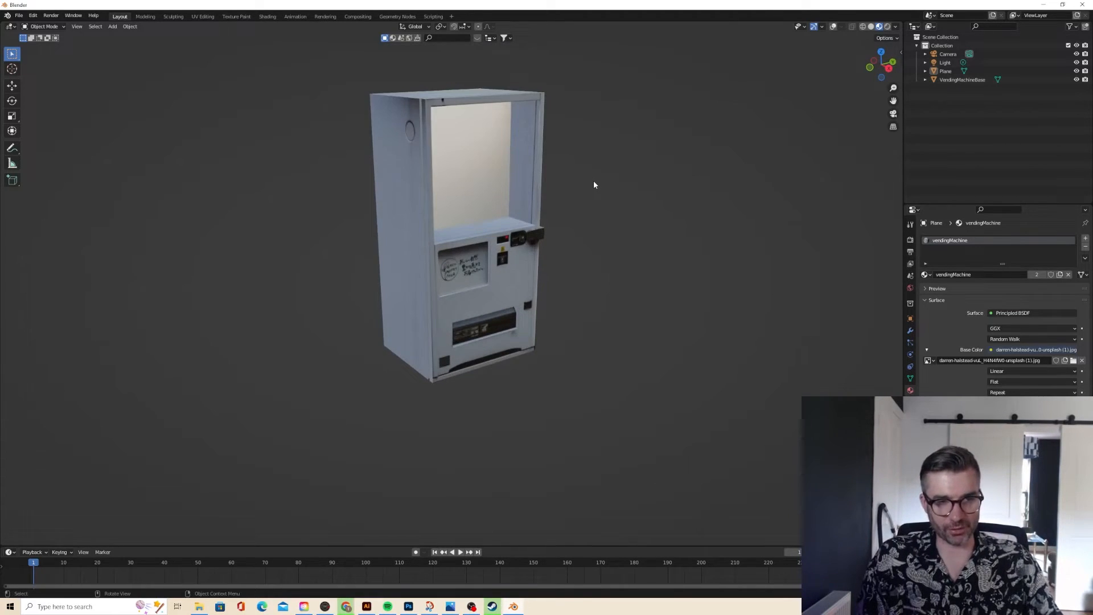
scroll(594, 185, "up", 3)
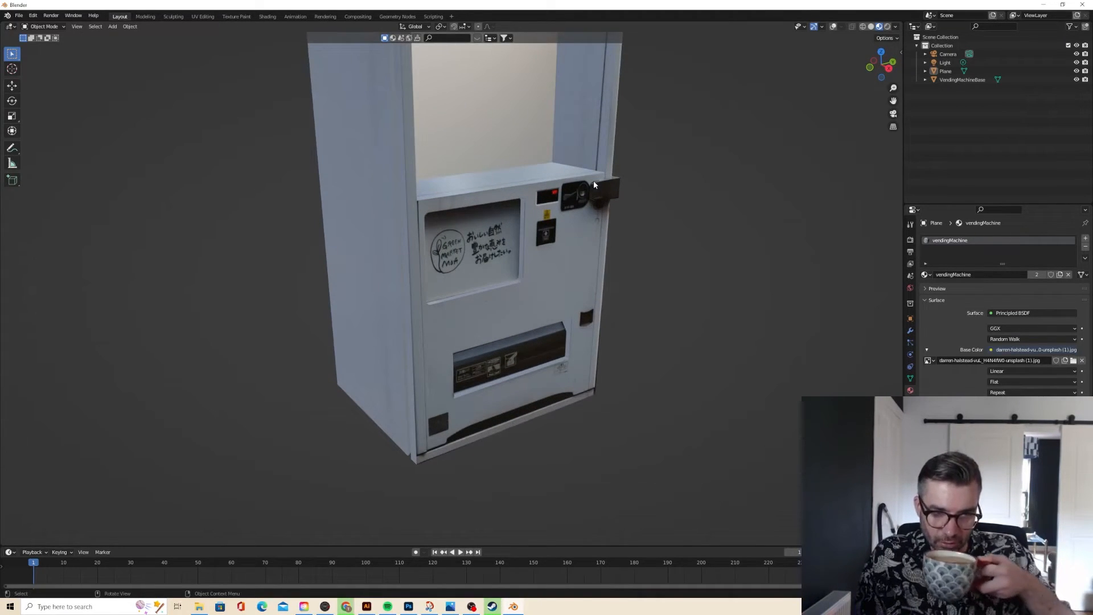
right_click(594, 180)
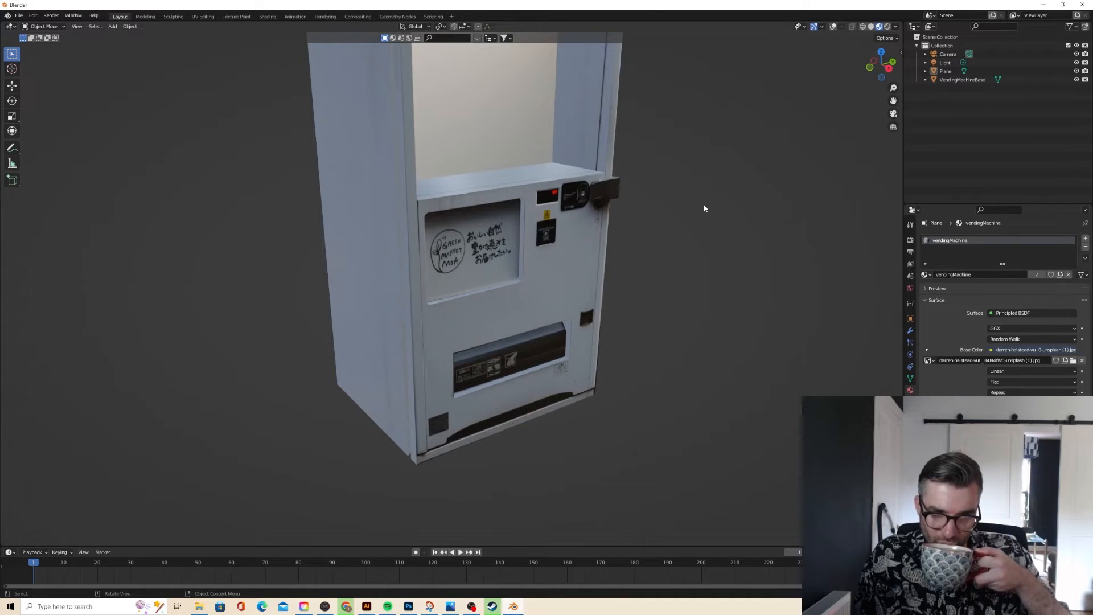
scroll(705, 207, "down", 5)
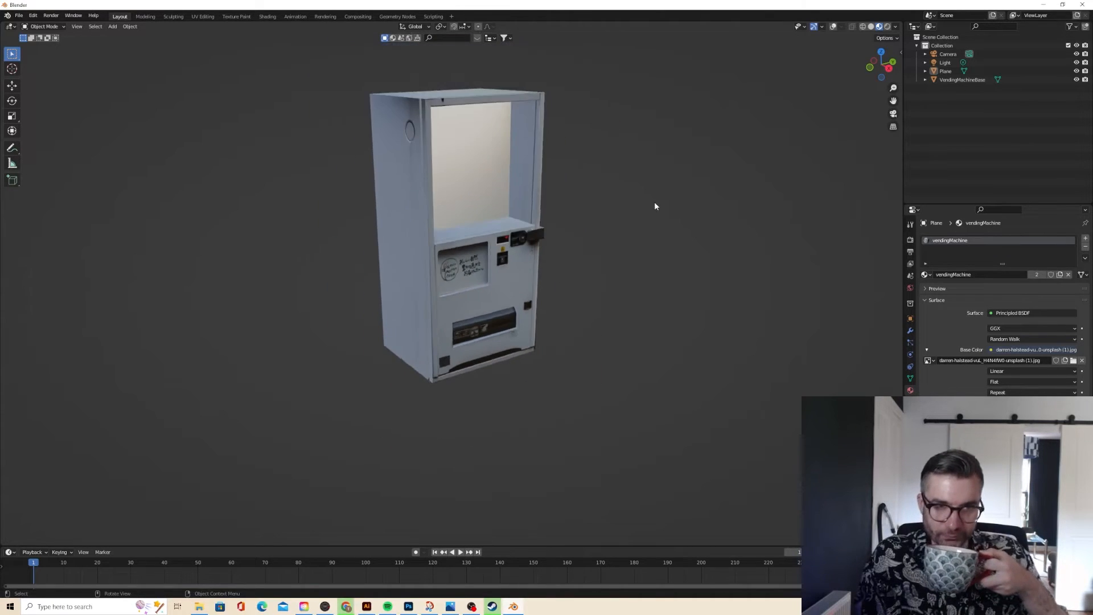
mouse_move(655, 202)
middle_mouse_down()
mouse_move(550, 204)
mouse_move(638, 202)
middle_mouse_up()
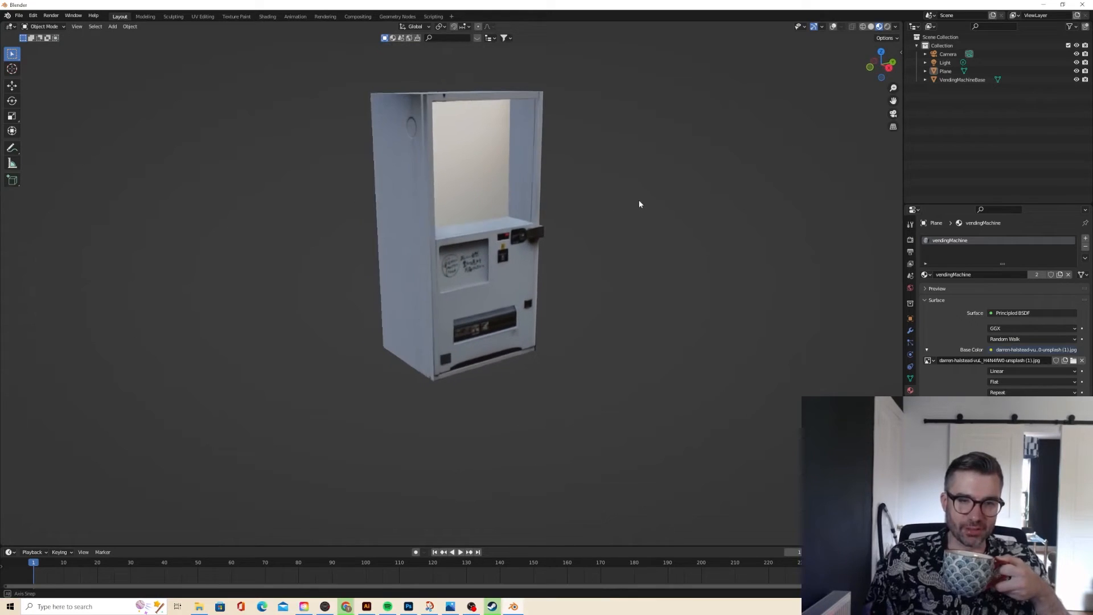
scroll(632, 202, "up", 3)
scroll(623, 206, "up", 5)
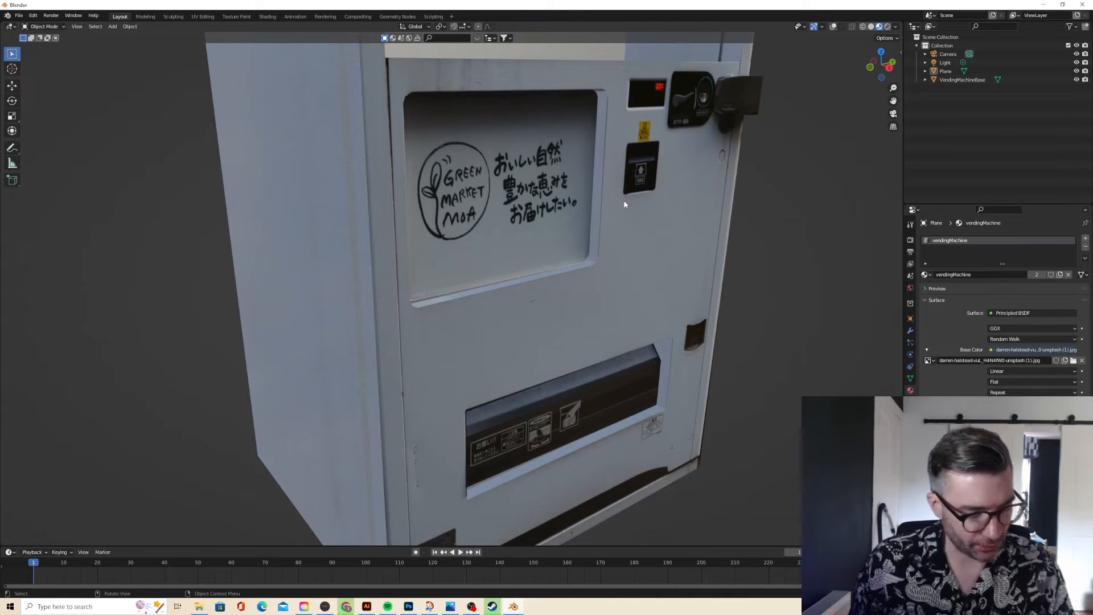
scroll(627, 203, "down", 5)
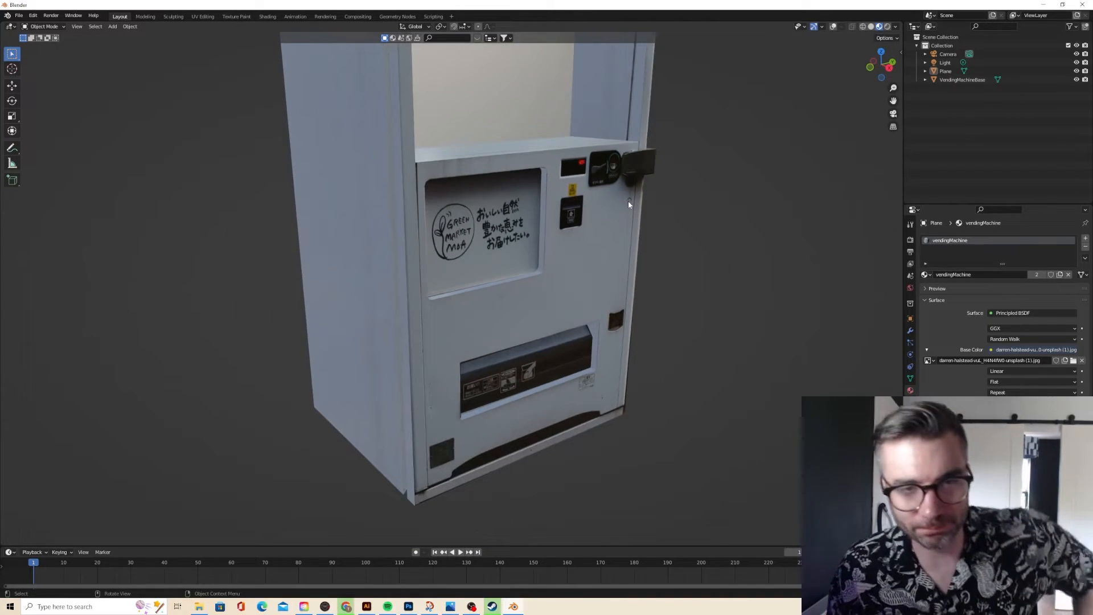
scroll(609, 211, "up", 3)
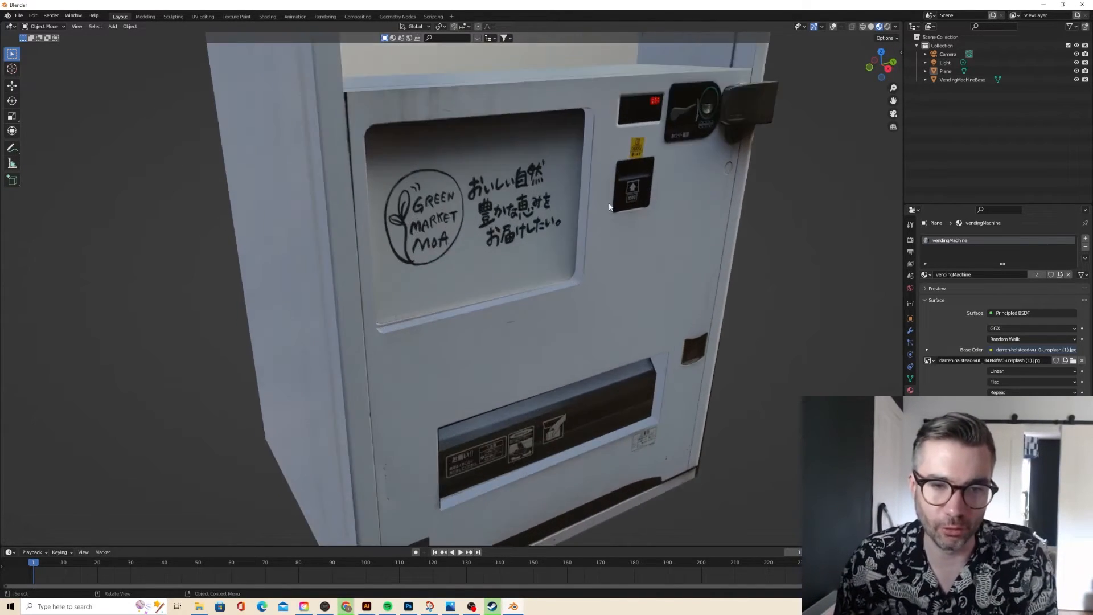
scroll(607, 211, "down", 5)
- Show the viewport overlays again and open the vending machine base mesh in Edit Mode
left_click(595, 263)
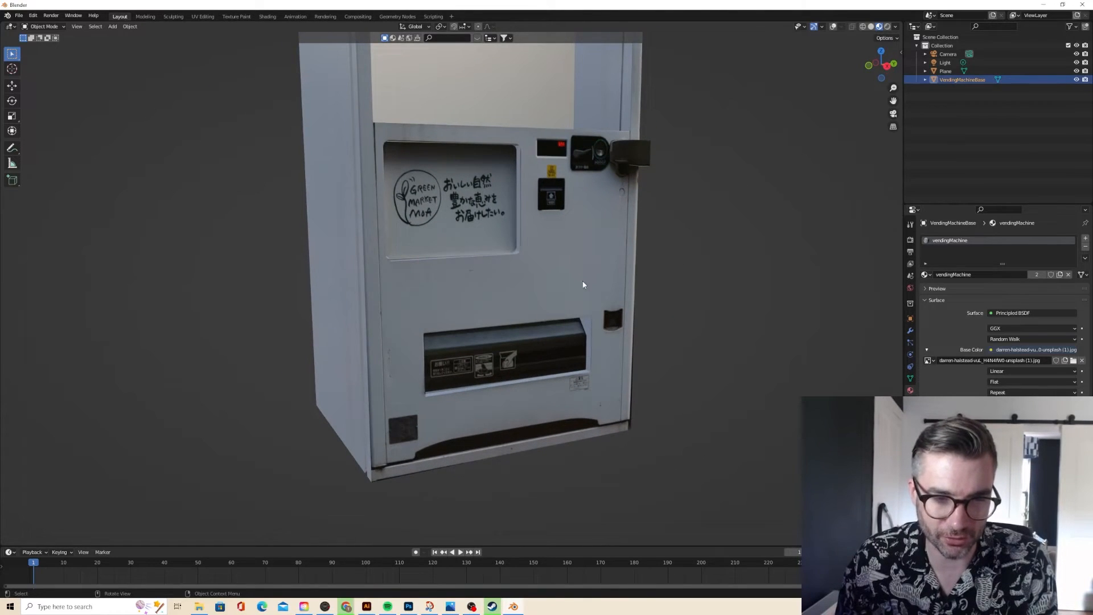
key("Tab")
key("Tab")
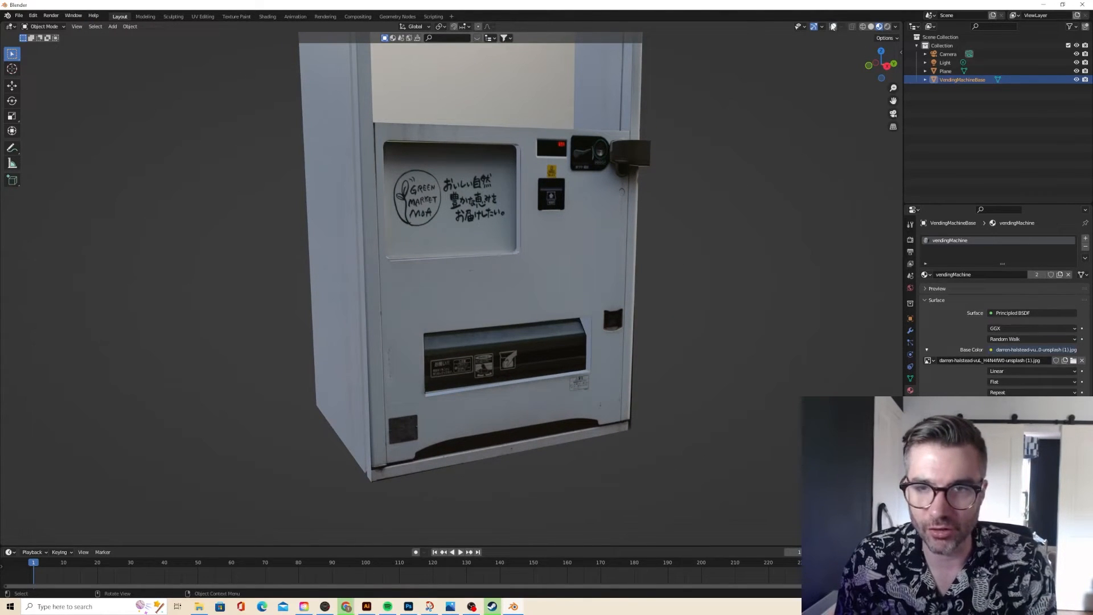
left_click(833, 27)
key("Tab")
scroll(584, 304, "up", 2)
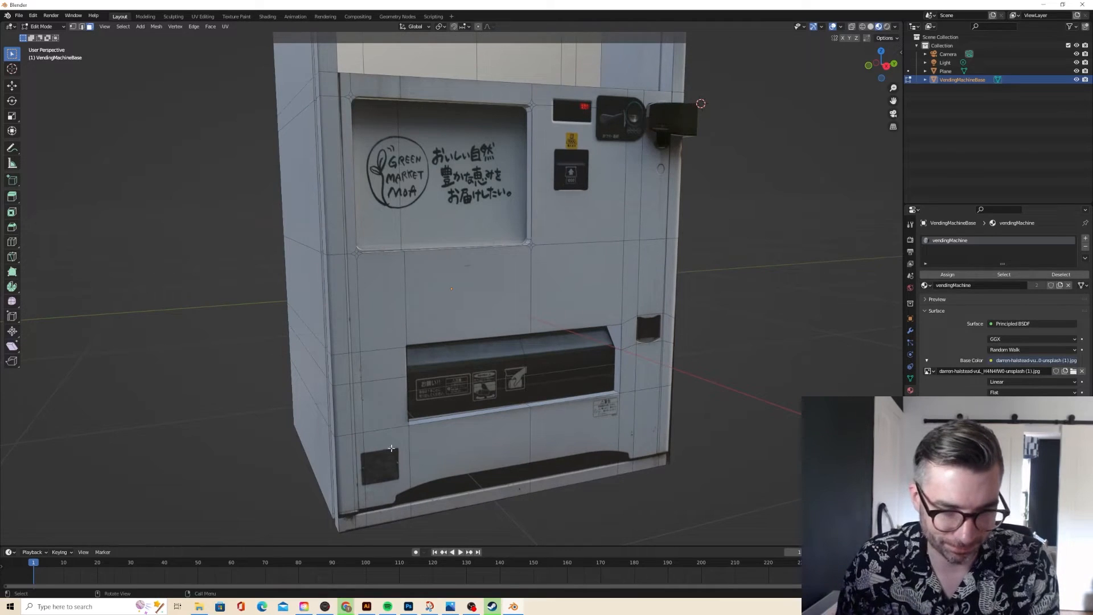
- Add two horizontal loop cuts around the vending machine base, along the lower and upper edges of the dark recess near the floor
key("ctrl+r")
left_click(415, 464)
left_click(417, 495)
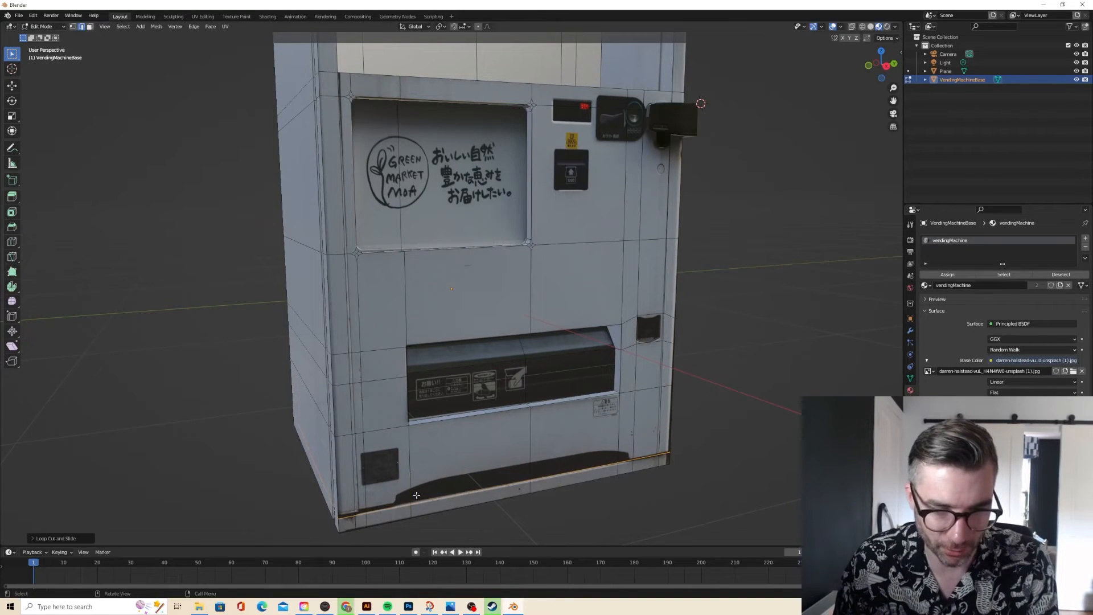
key("ctrl+r")
left_click(414, 485)
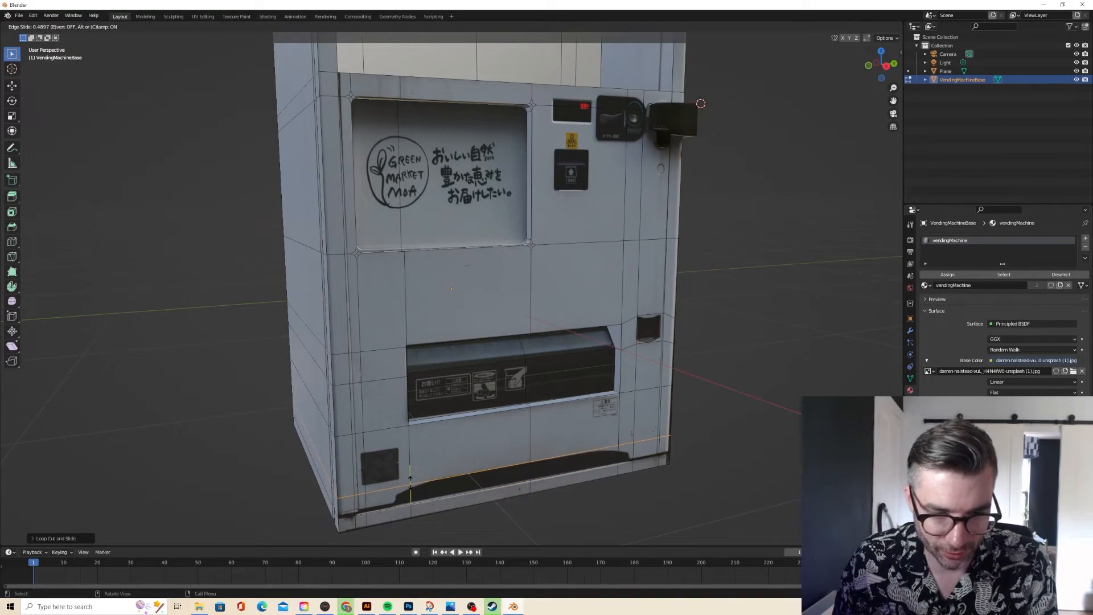
left_click(410, 479)
left_click(895, 65)
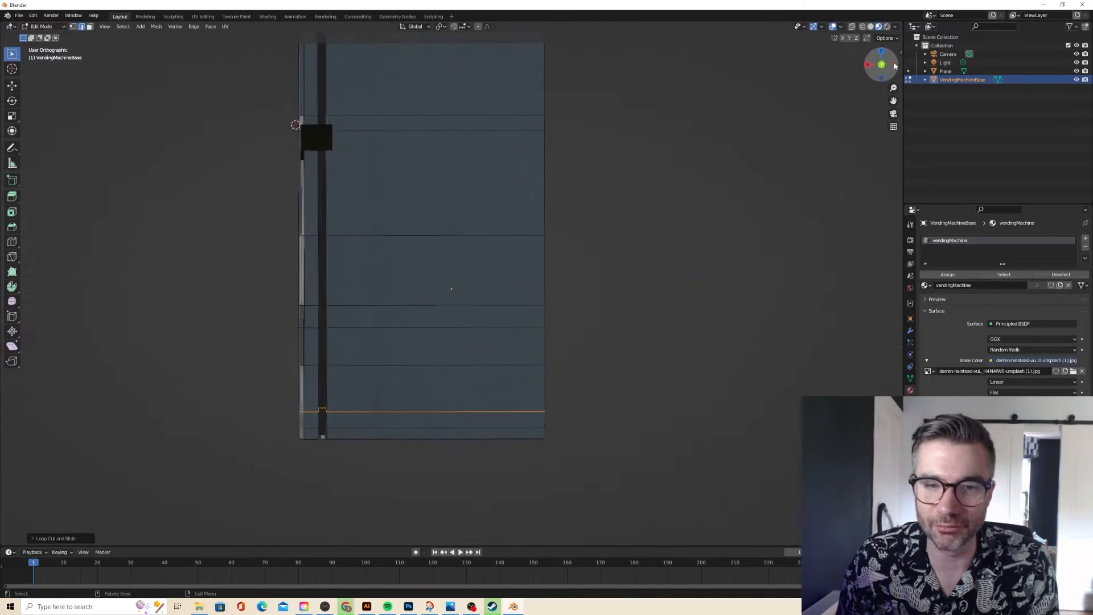
- In the right orthographic view, add two centred vertical loop cuts through the machine base, one on each half of the dark recess
scroll(624, 225, "up", 2)
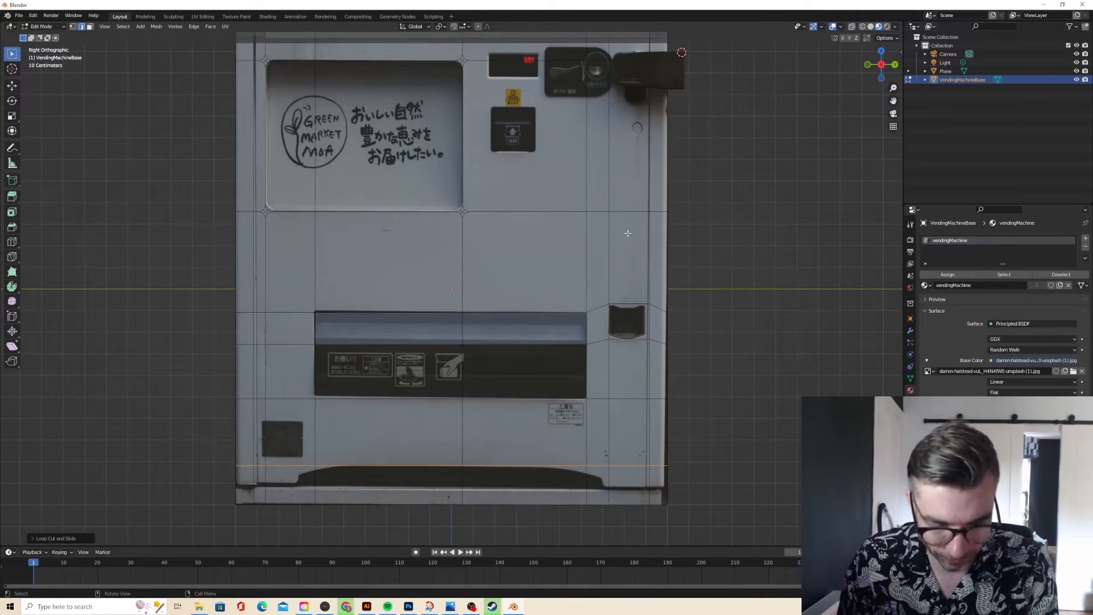
key("ctrl+r")
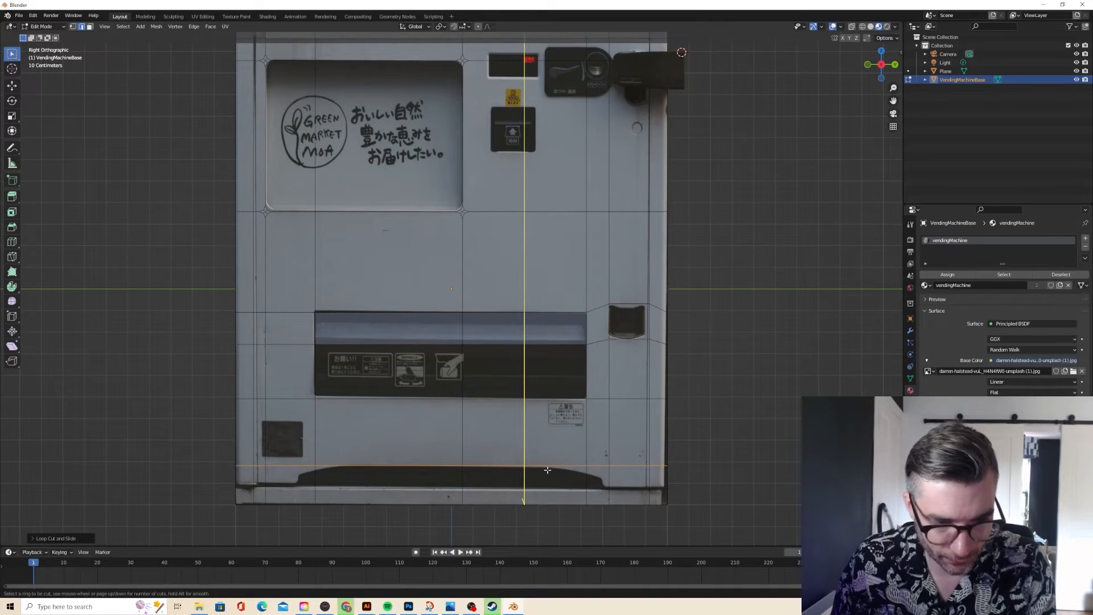
left_click(547, 469)
right_click(547, 470)
key("ctrl+r")
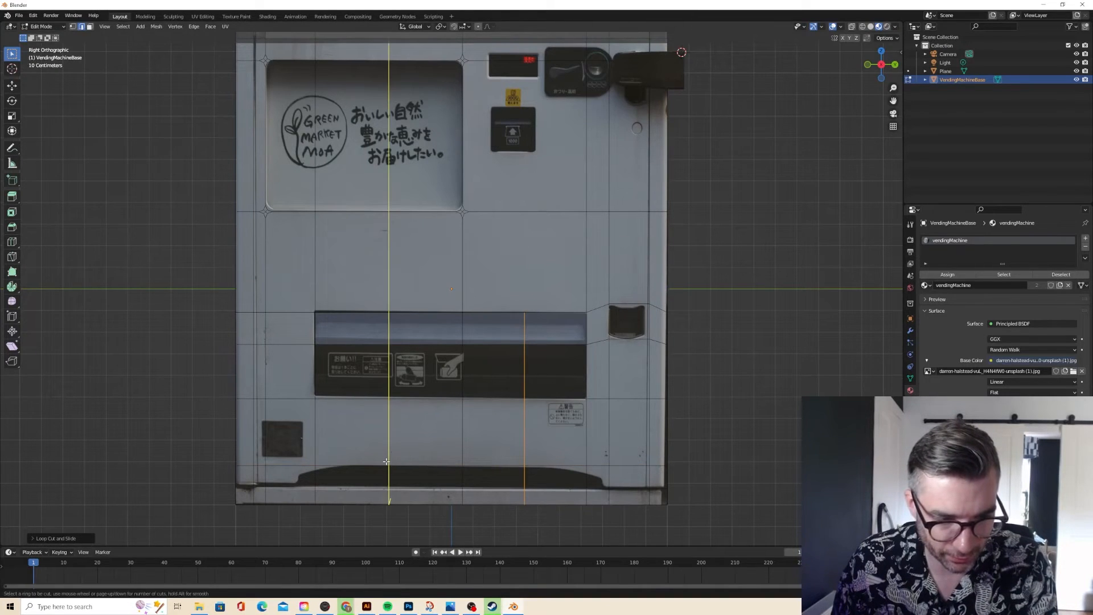
left_click(404, 460)
right_click(417, 464)
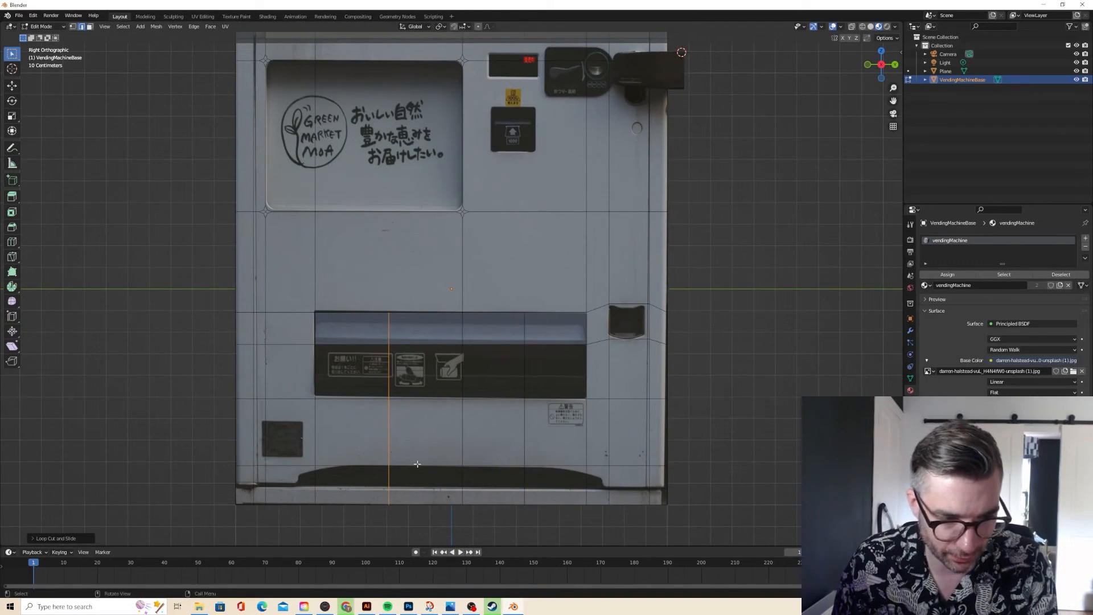
- Try to scale the two vertical loop cuts apart along Y, and undo the scaling and both cuts
left_click(524, 439, "alt+shift")
key("s")
key("y")
key("x")
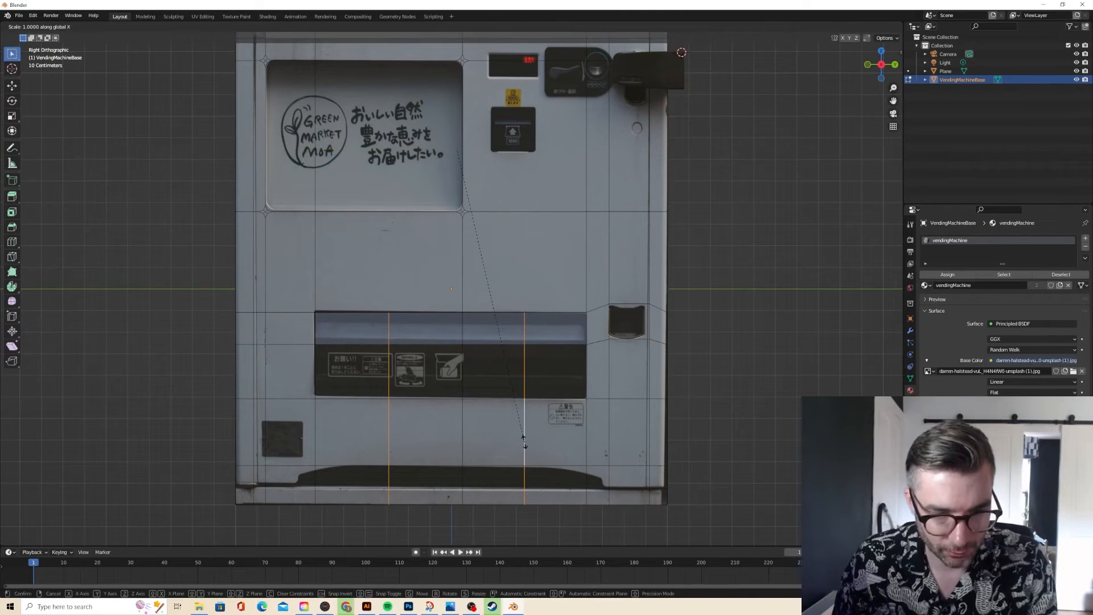
key("y")
left_click(602, 446)
key("ctrl+z")
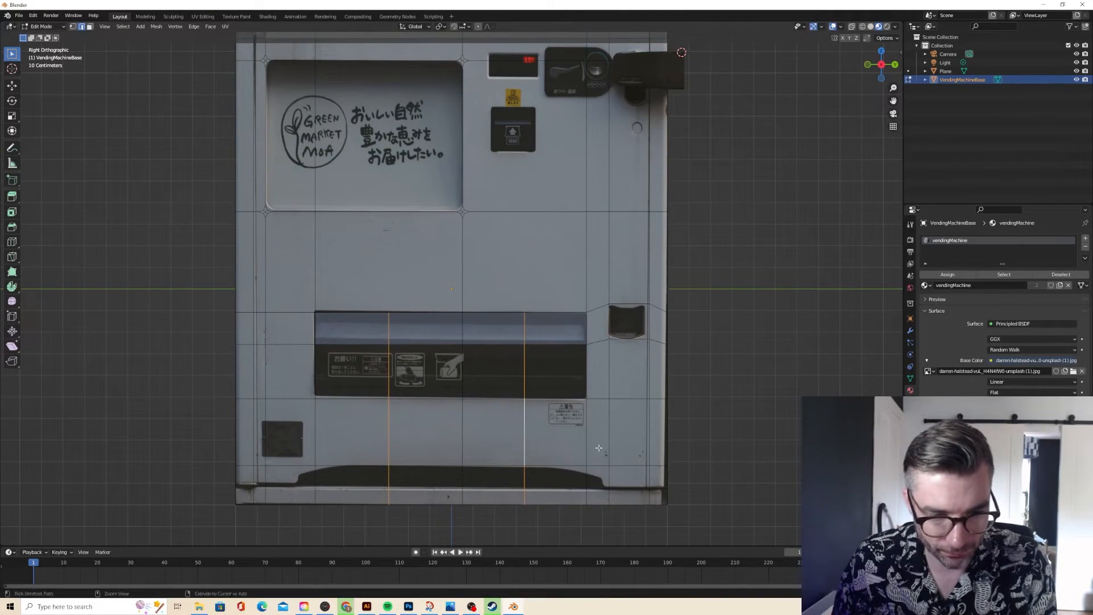
left_click(528, 476, "alt")
- Add two vertical loop cuts where the recess's straight upper edge starts to curve down, one near each end
key("ctrl+r")
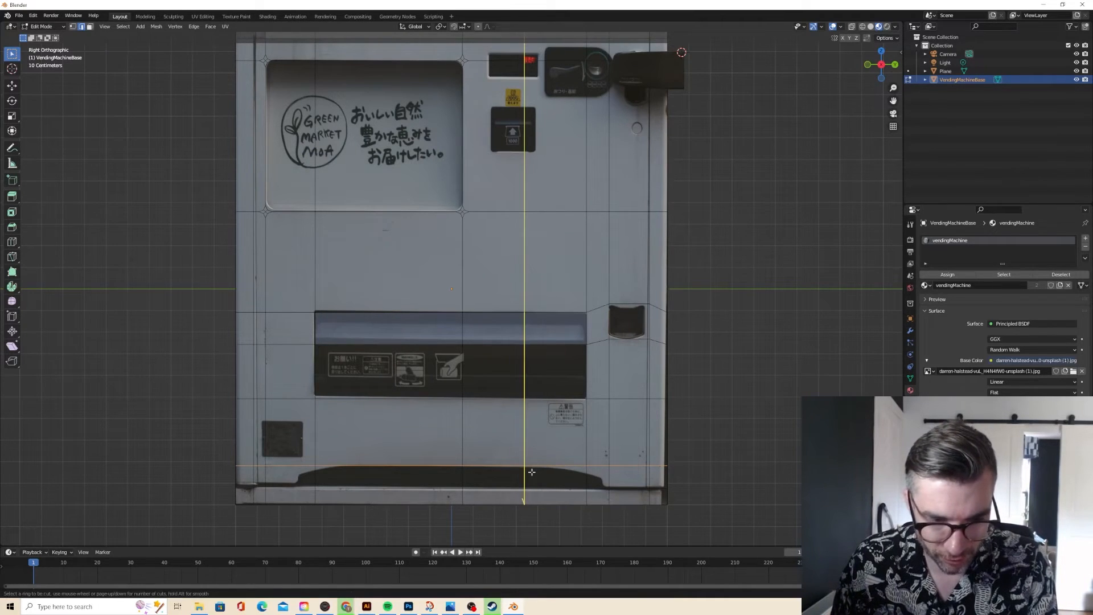
left_click(531, 472)
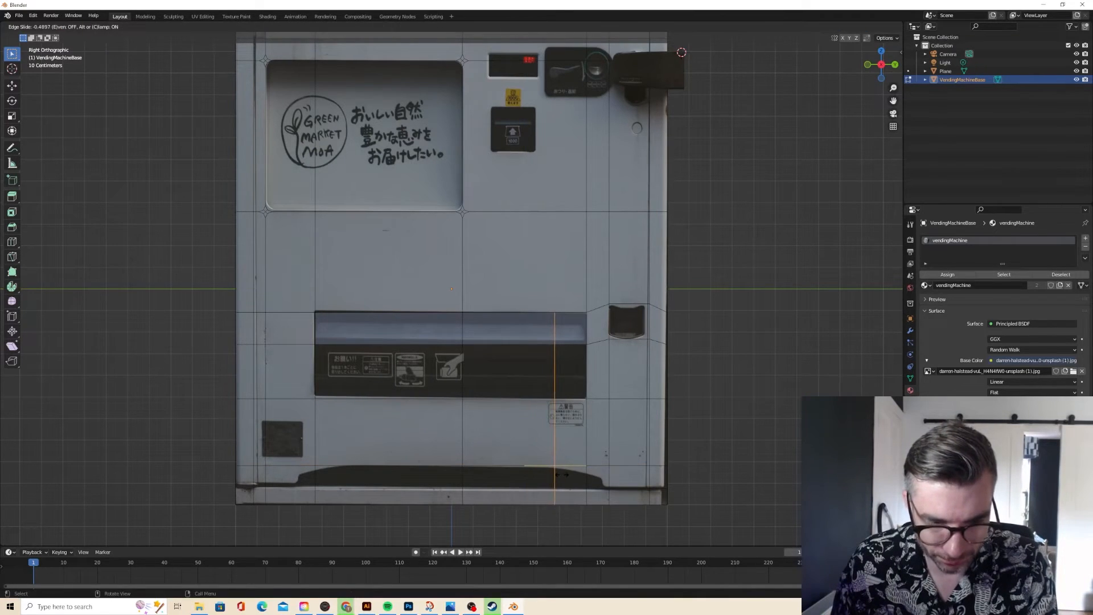
left_click(555, 475)
key("ctrl+r")
left_click(370, 460)
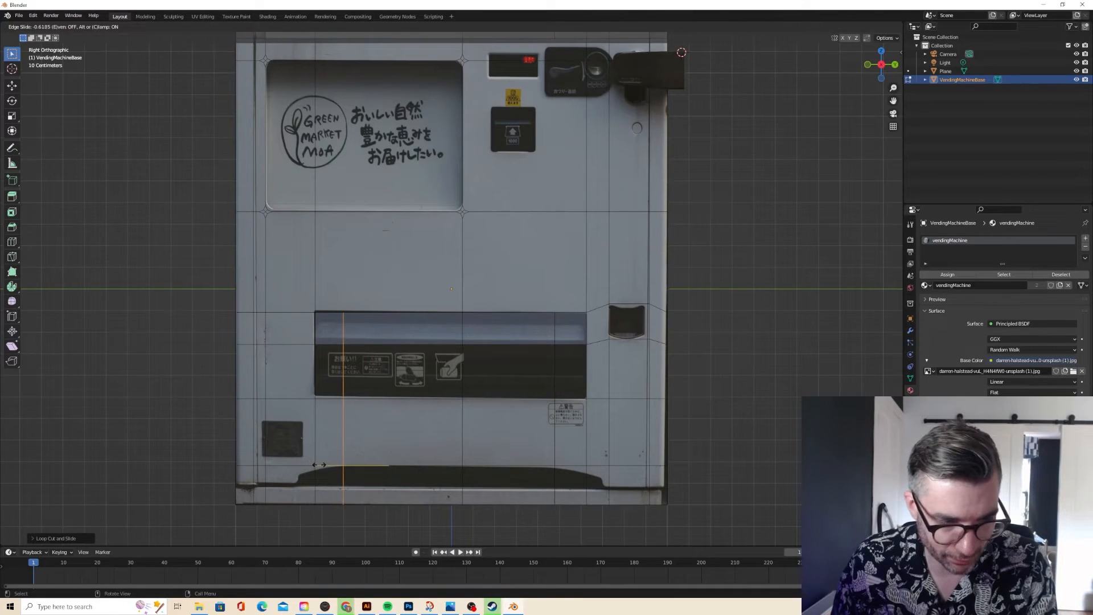
left_click(325, 464)
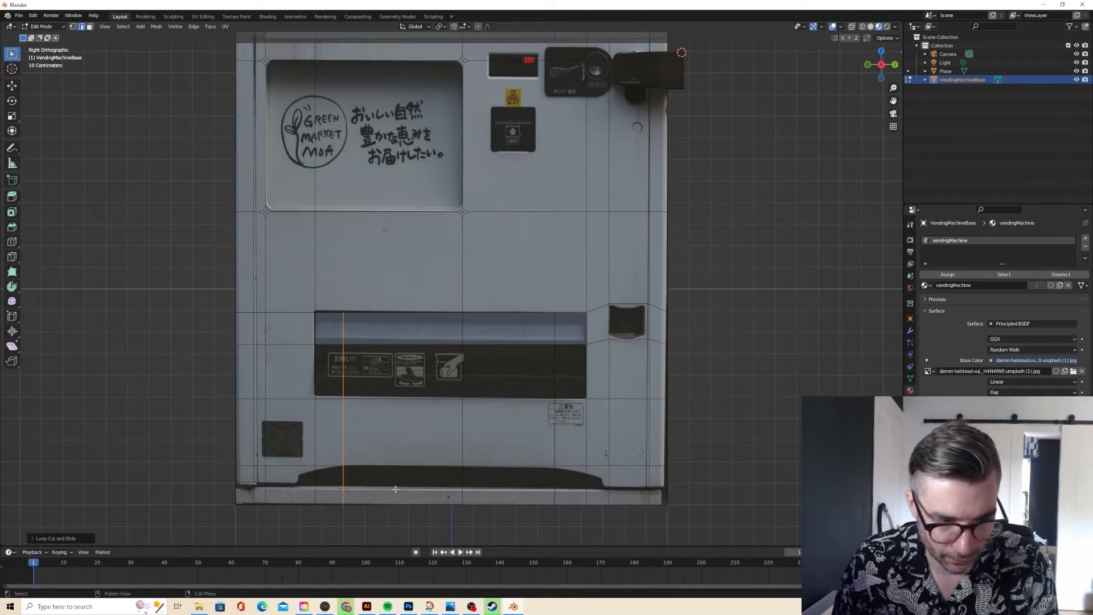
- Add two more vertical loop cuts at the outermost left and right ends of the dark recess
key("ctrl+r")
left_click(289, 488)
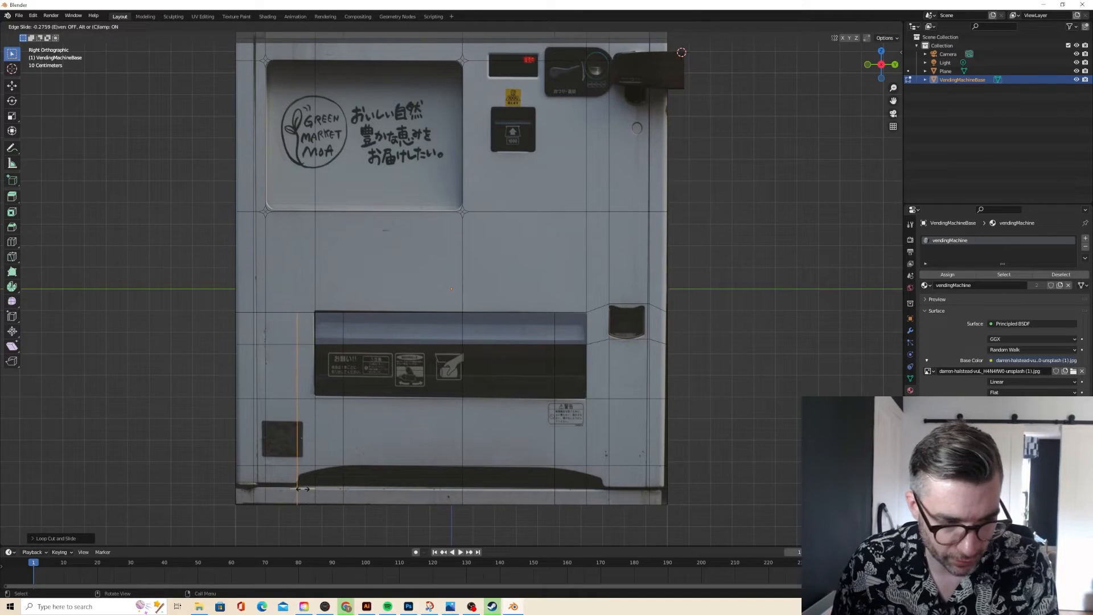
left_click(302, 489)
key("ctrl+r")
left_click(597, 487)
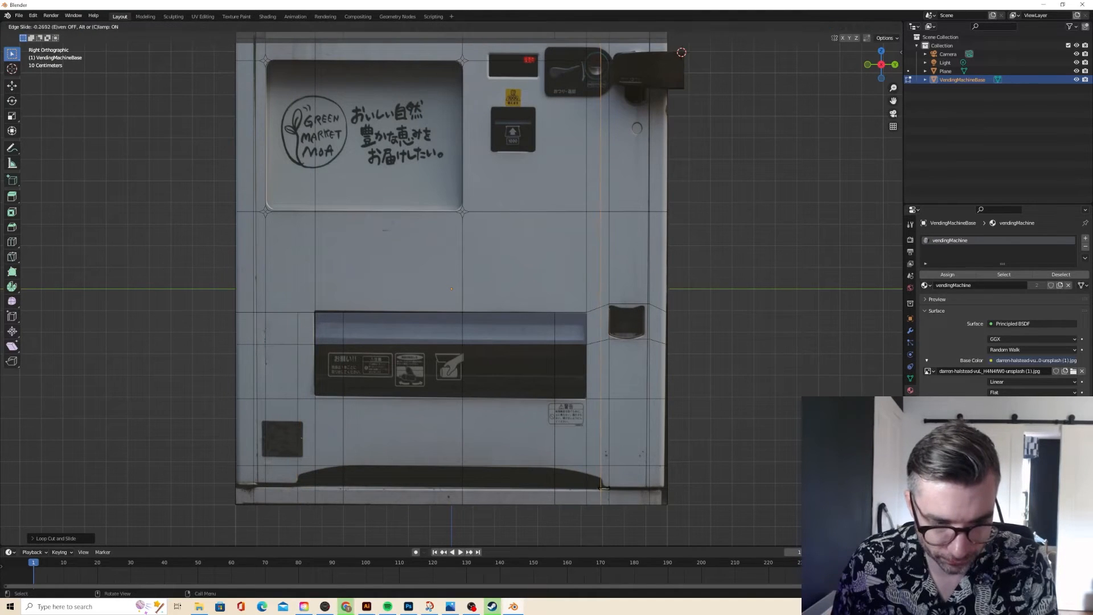
left_click(605, 488)
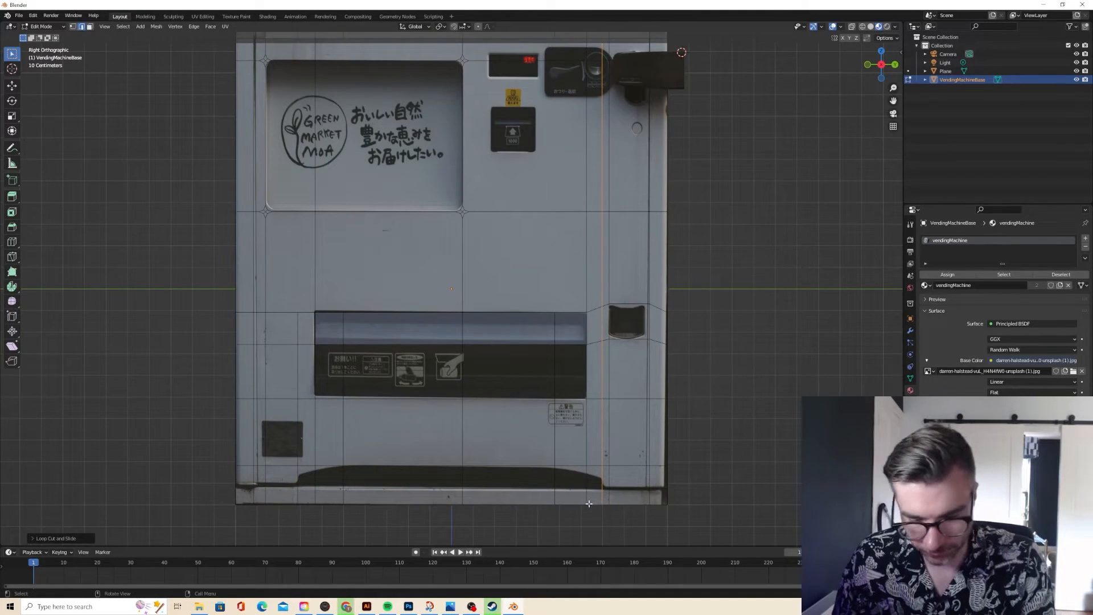
- Knife-cut along the curved upper corners at both ends of the recess, ending on the outermost vertical cuts
key("k")
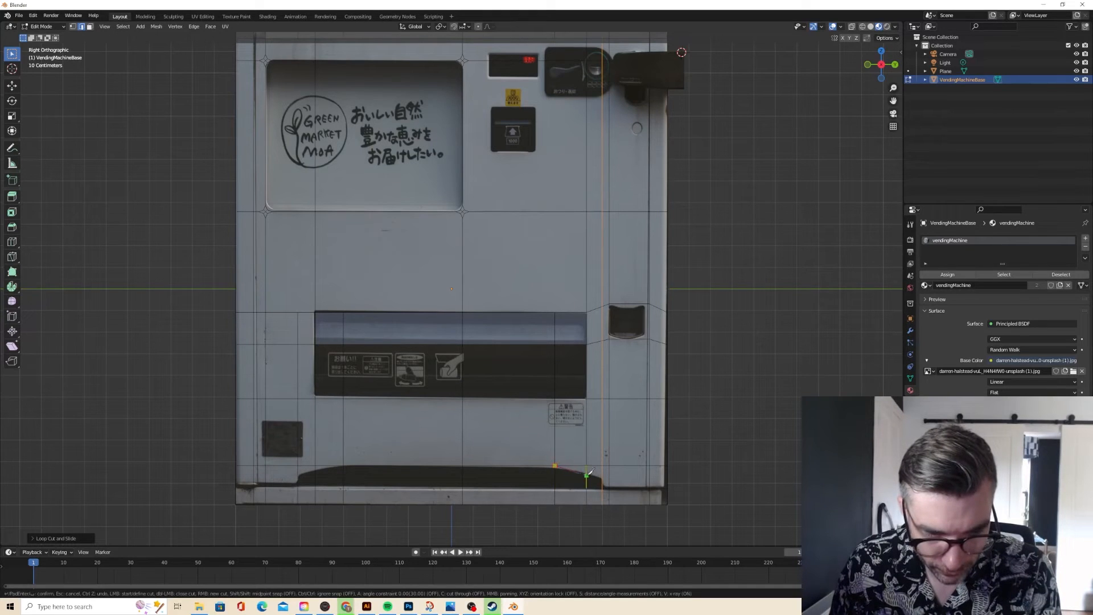
left_click(587, 473)
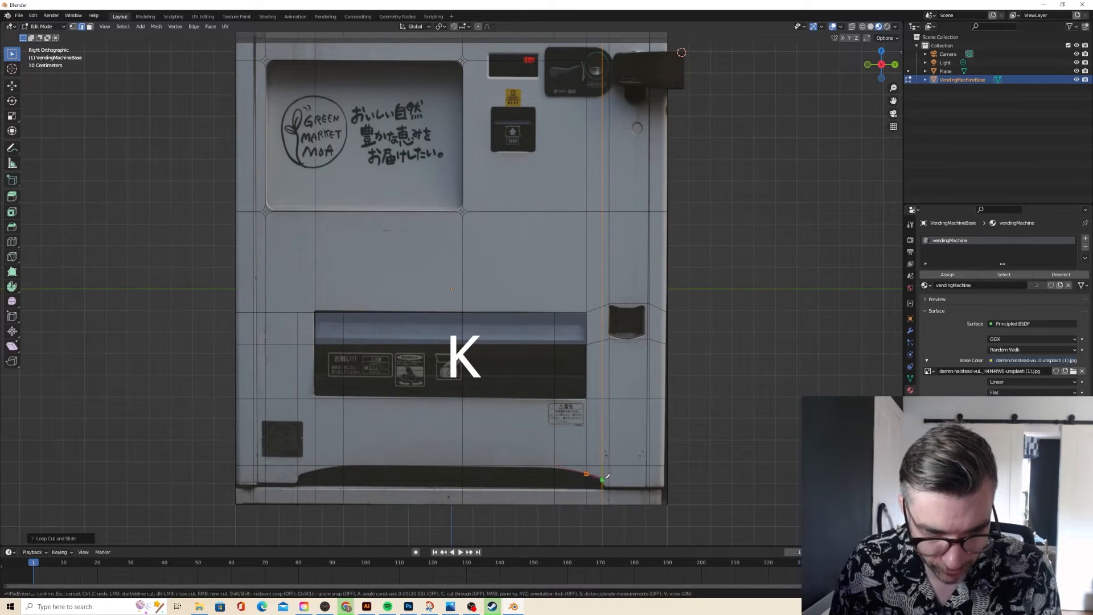
key("Return")
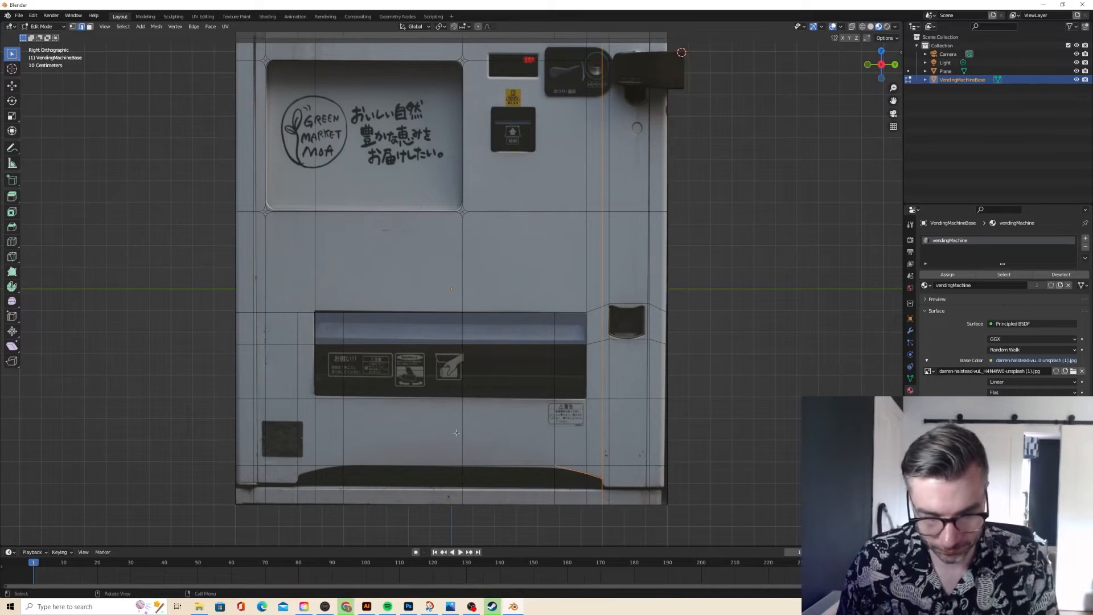
key("k")
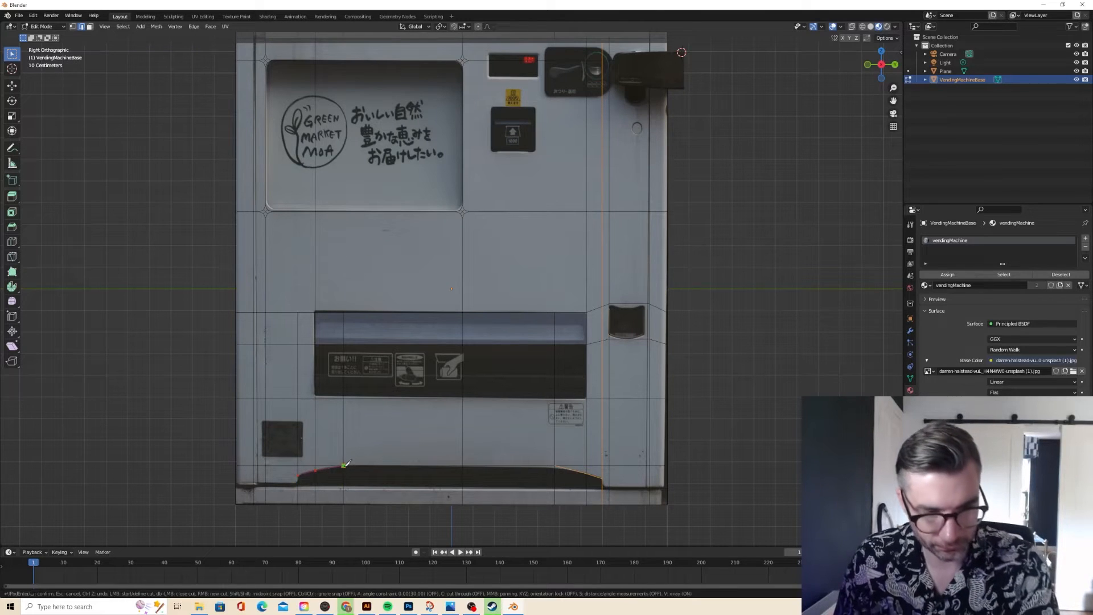
key("Return")
- Select all faces that fill the outline of the dark recess from end to end
left_click(90, 27)
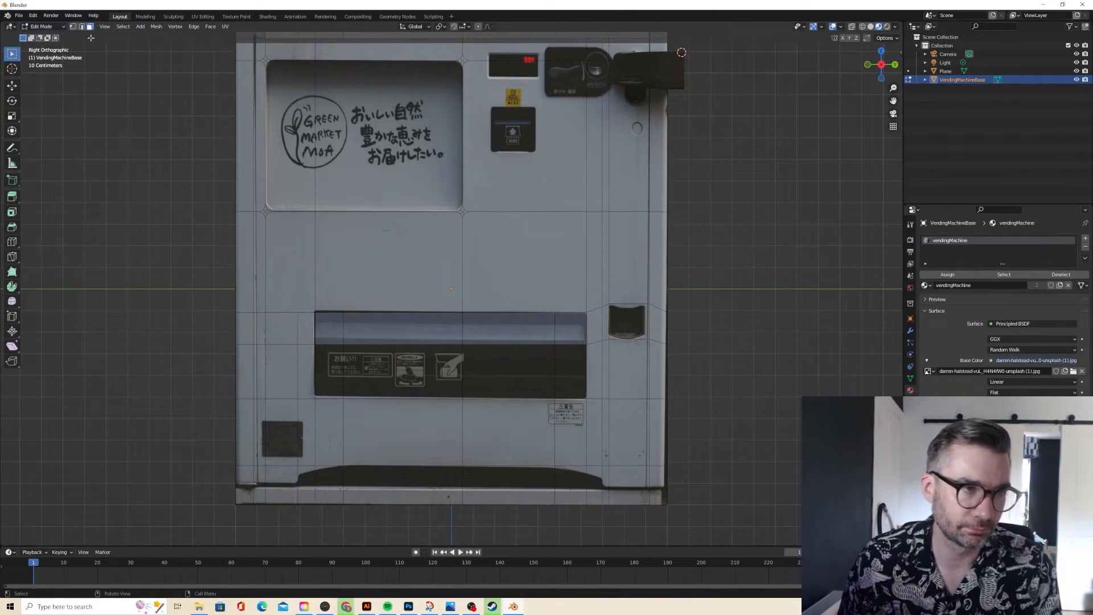
left_click(312, 473)
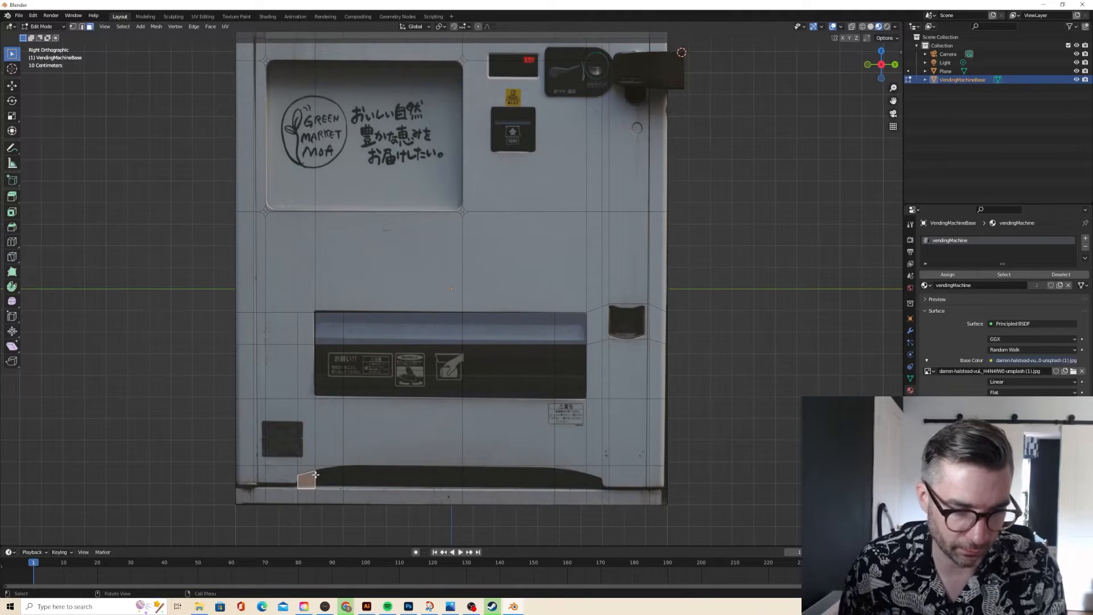
left_click(360, 477, "shift")
left_click(505, 481, "shift")
left_click(574, 481, "shift")
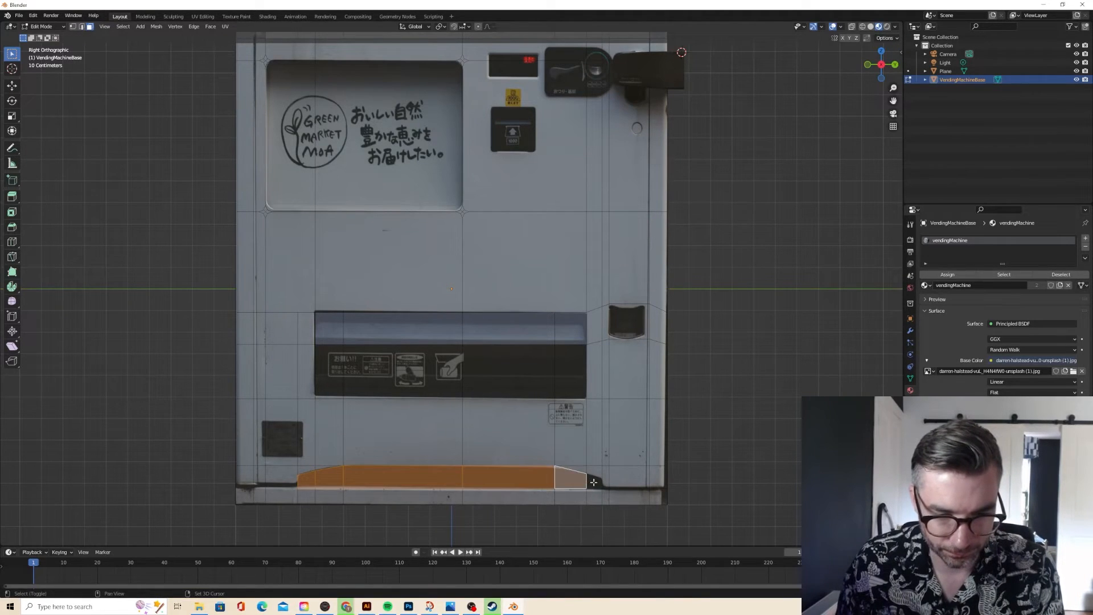
left_click(601, 483, "shift")
- Add a horizontal loop cut along the upper edge of the thin dark seam and knife-cut it through to the recess's left end
scroll(363, 470, "up", 1)
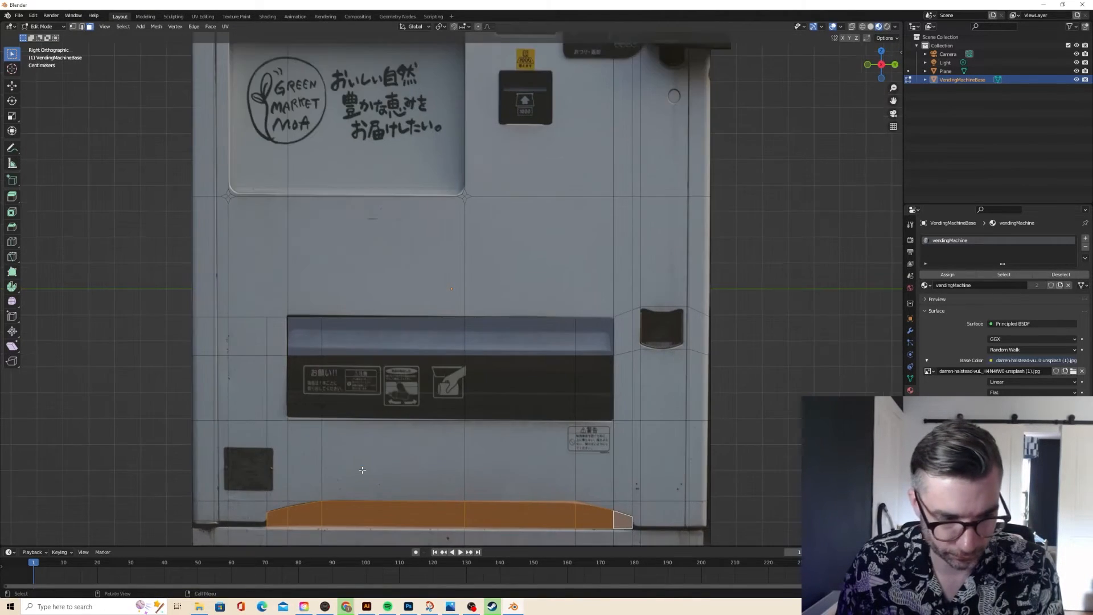
key("ctrl+r")
left_click(642, 525)
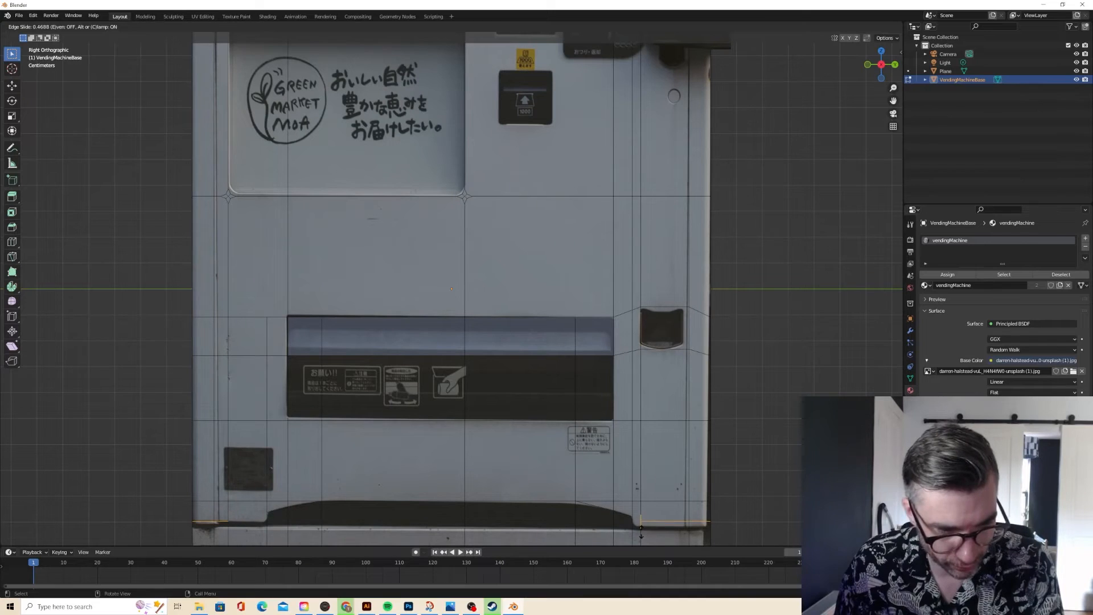
left_click(641, 534)
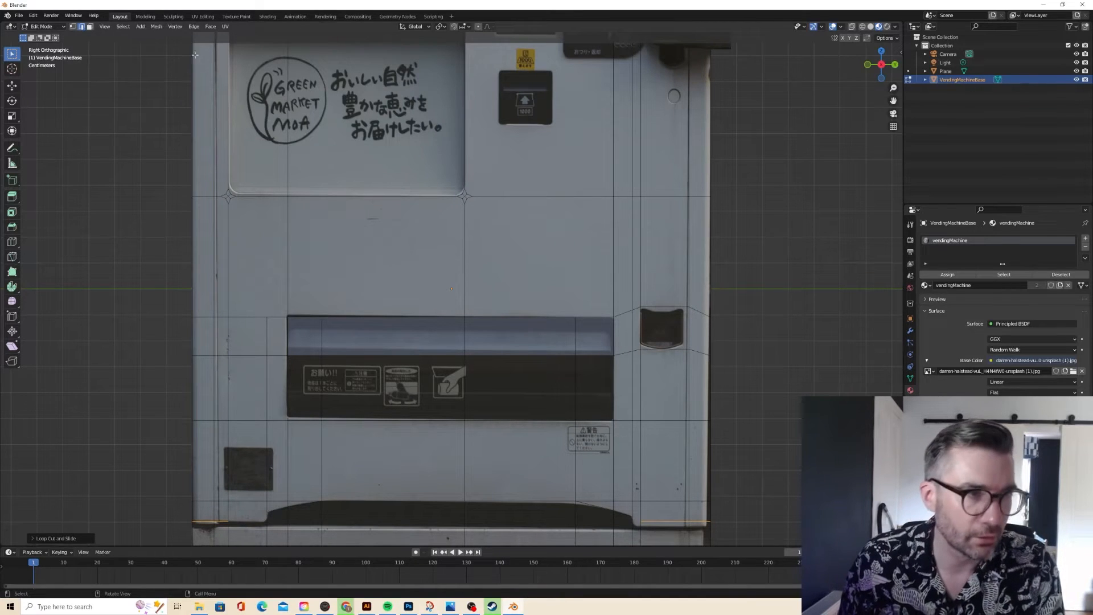
left_click(72, 26)
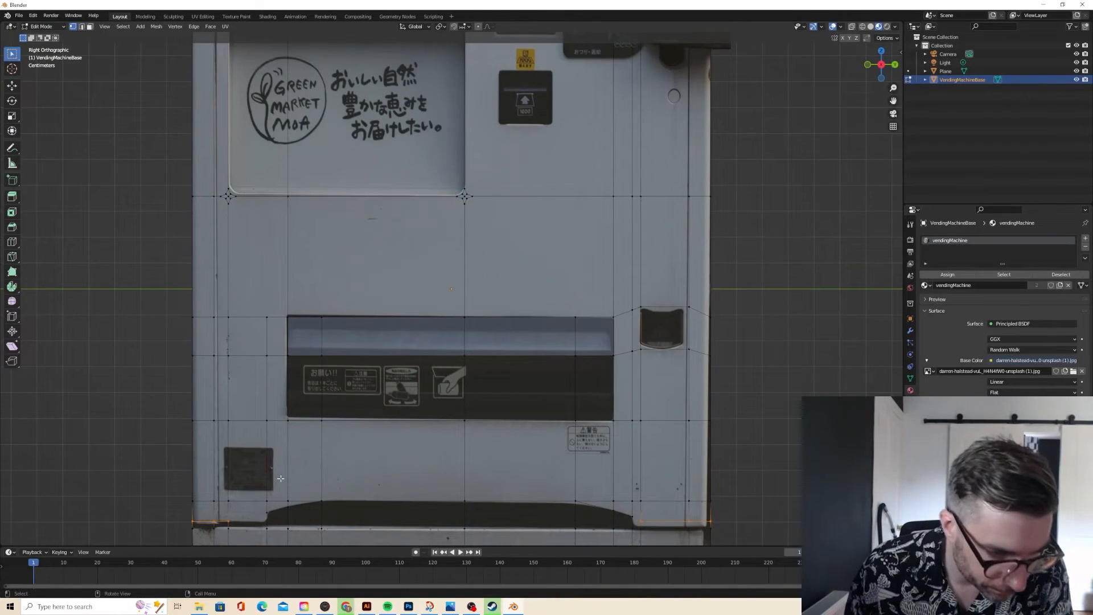
key("k")
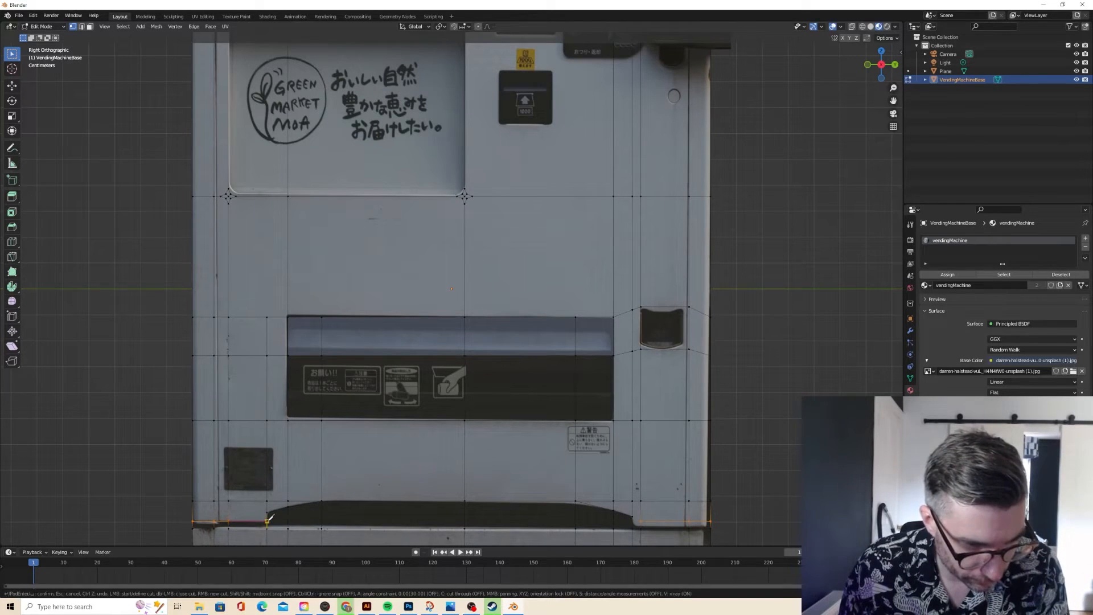
key("Return")
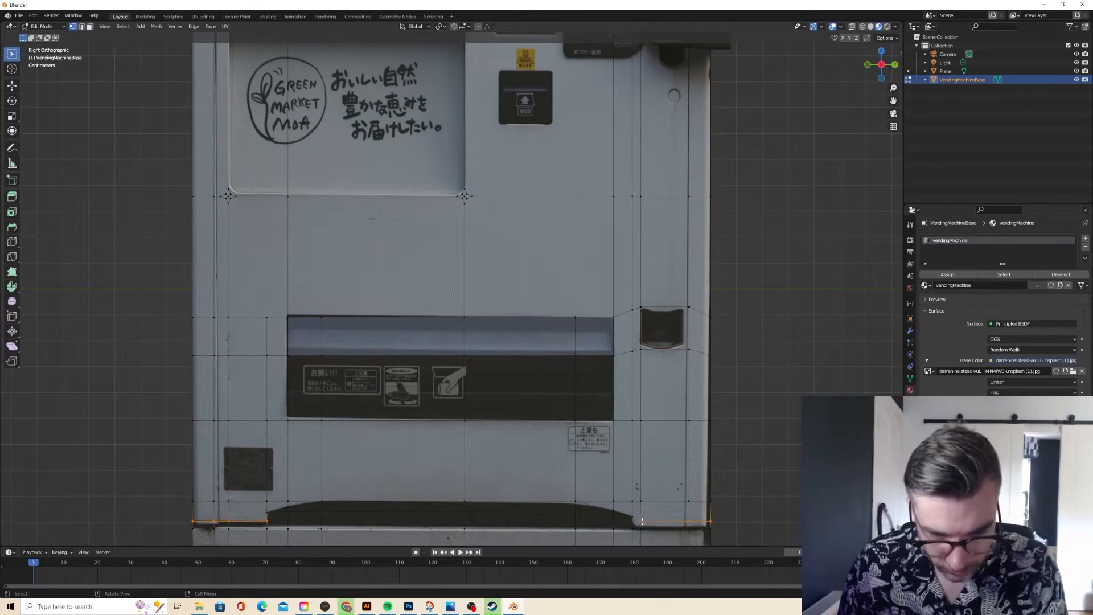
- Try to shift the seam cut along Z and dissolve its vertices on the right side of the recess
key("g")
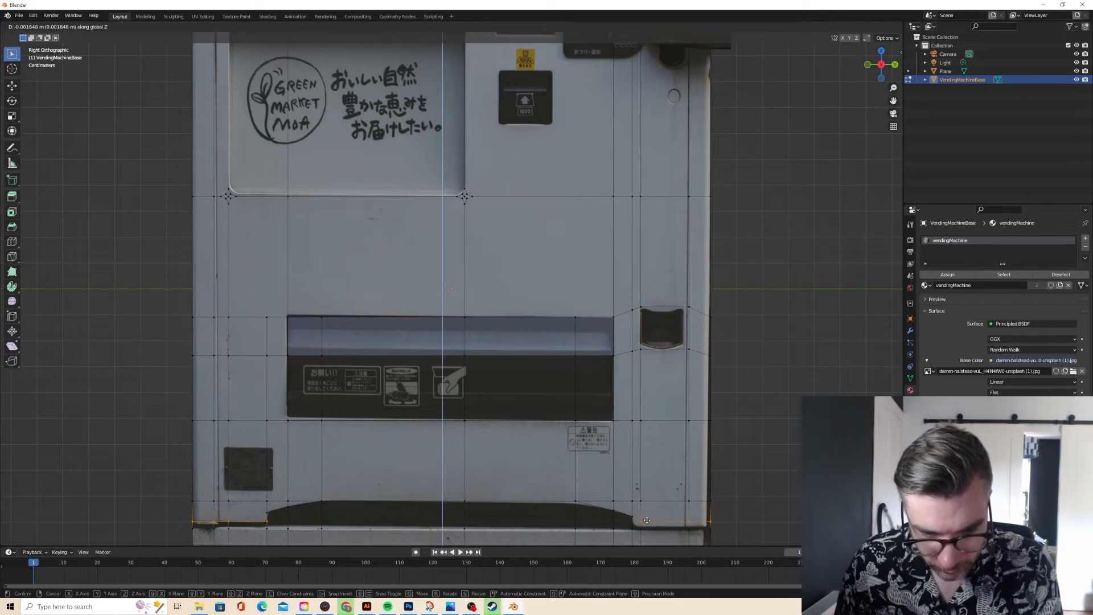
left_click(663, 525)
left_click(663, 525)
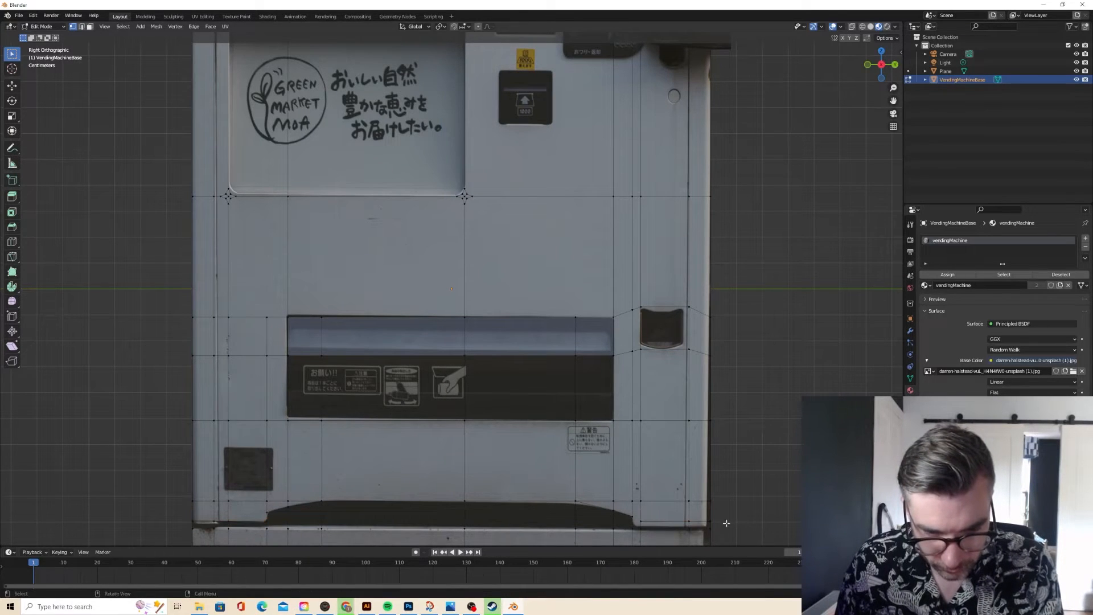
key("g")
left_click(639, 518)
left_click(664, 519)
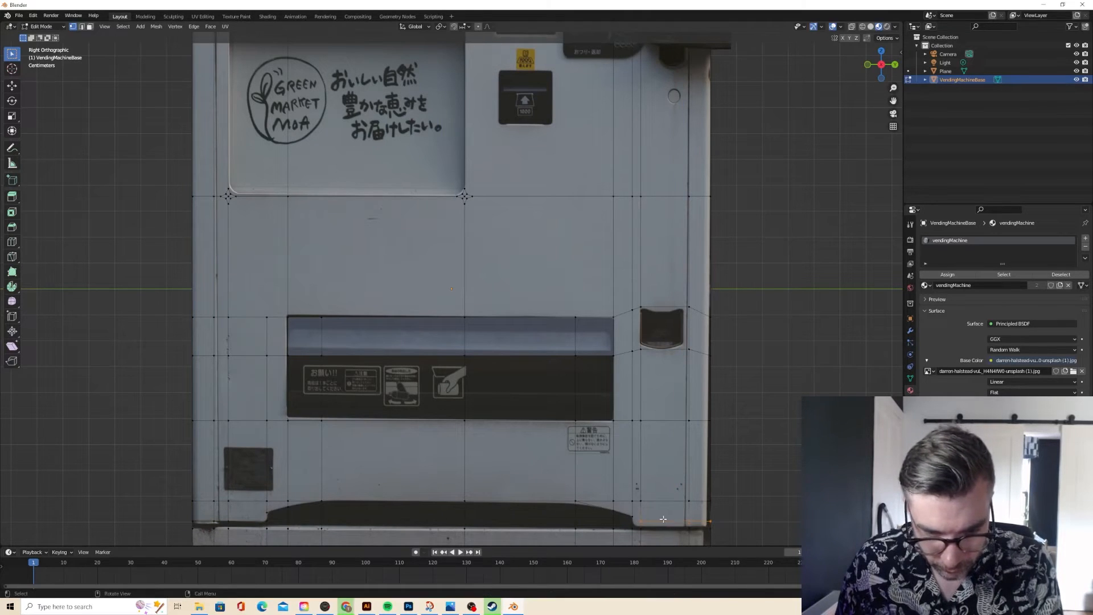
right_click(687, 520)
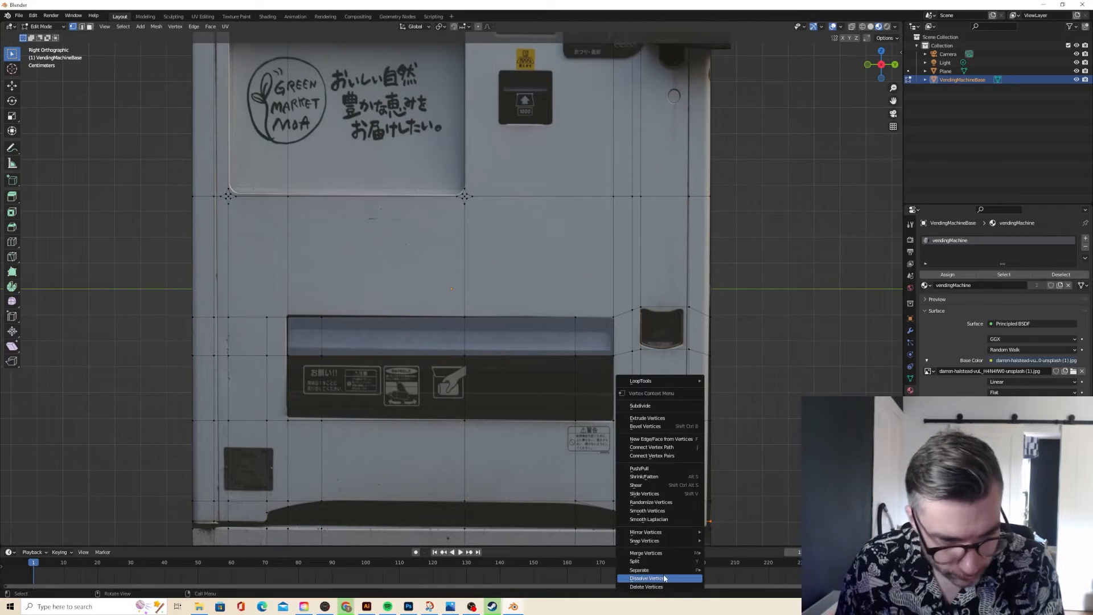
left_click(664, 578)
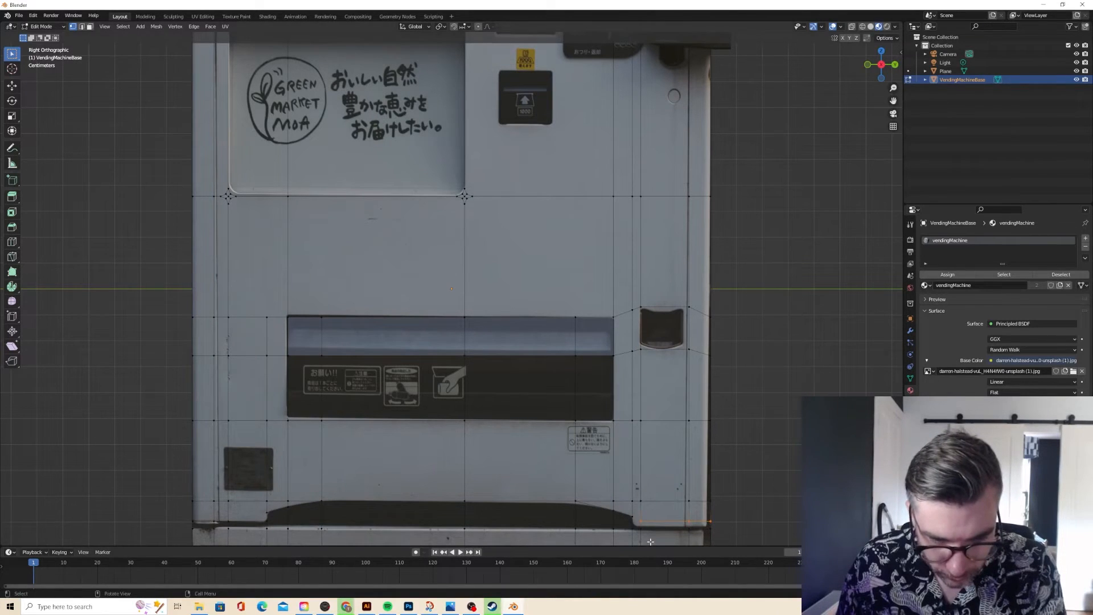
- Edge-slide the right-hand seam cut down to the dark seam and knife-cut it through to the recess's right end
key("g")
key("g")
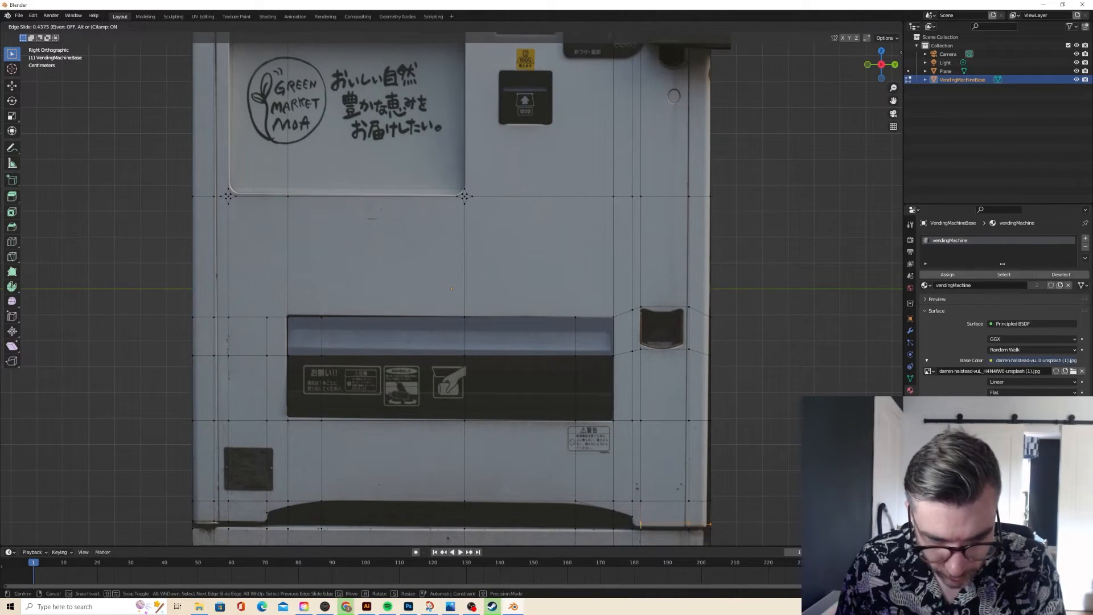
left_click(650, 30)
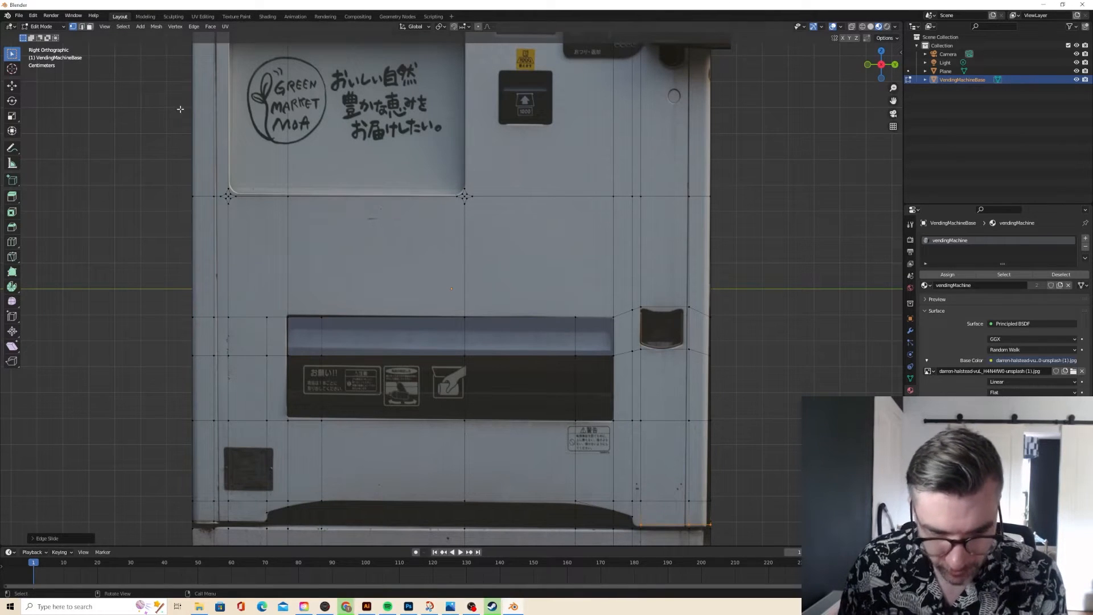
key("k")
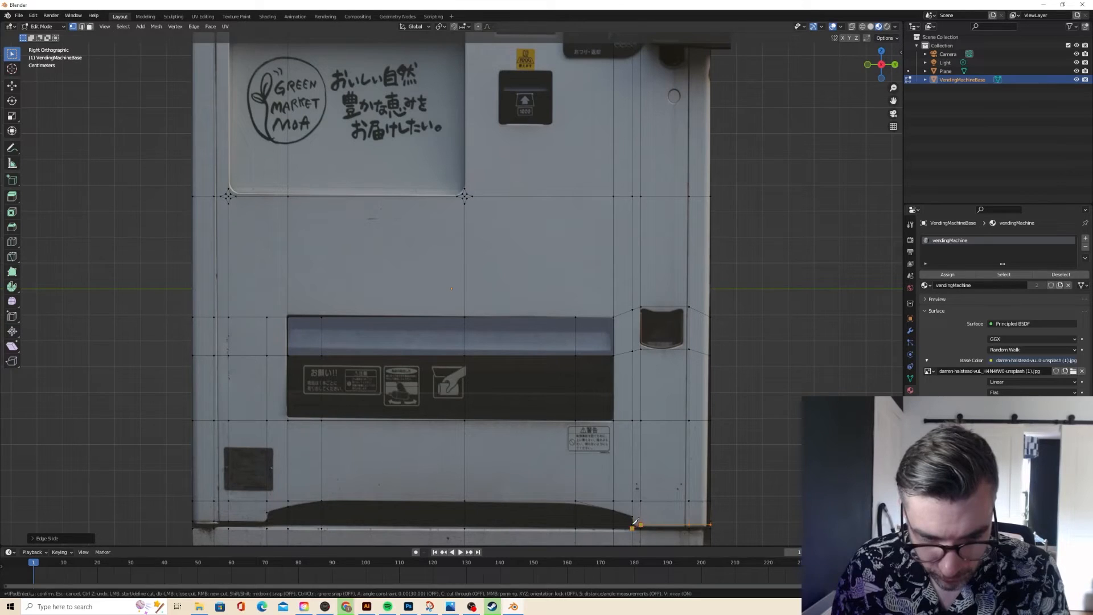
key("Return")
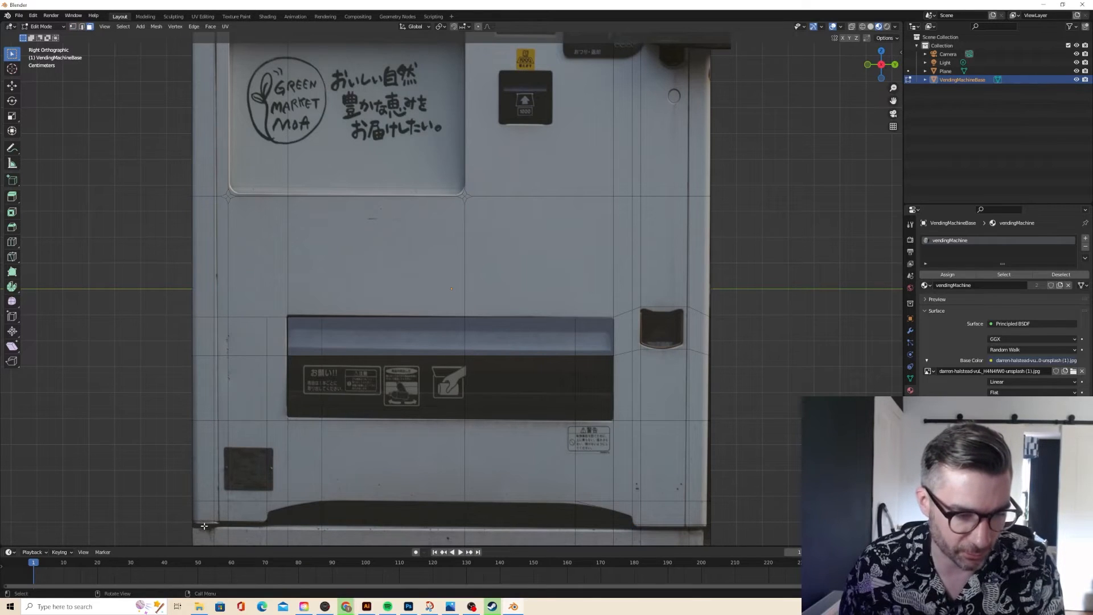
- Add the dark recess faces and the thin seam faces across the front to the selection
left_click(245, 525, "shift")
left_click(296, 518, "shift")
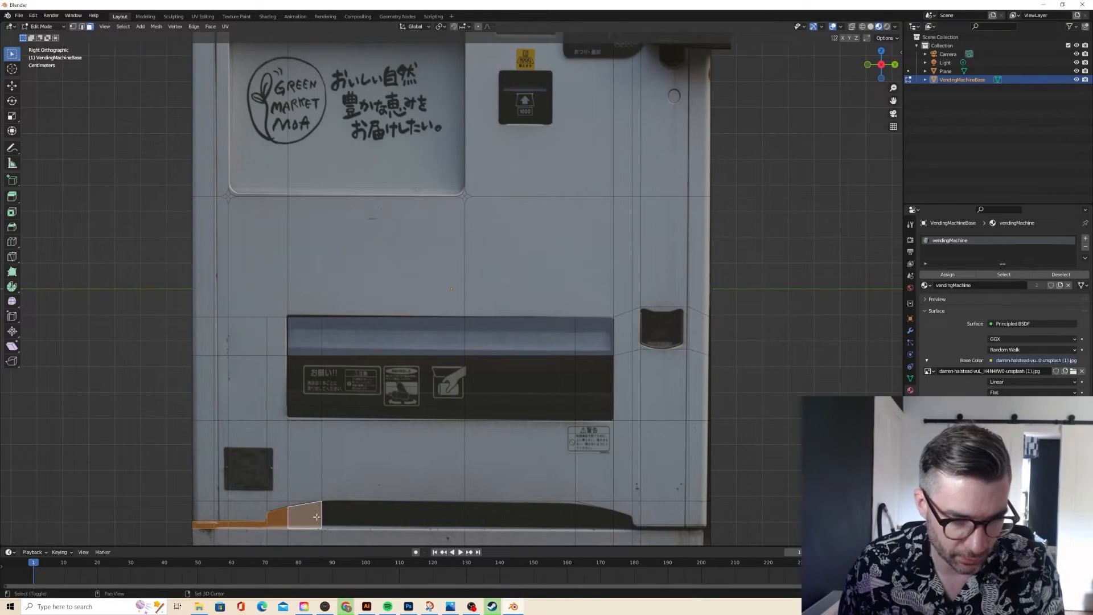
left_click(393, 516, "shift")
left_click(497, 514, "shift")
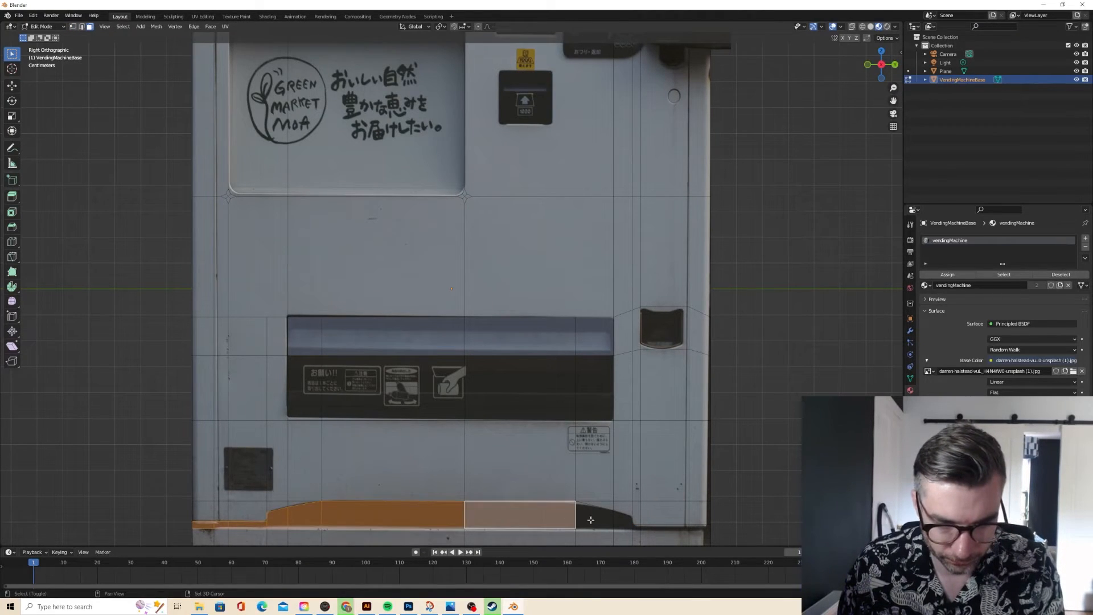
left_click(592, 519, "shift")
left_click(625, 521, "shift")
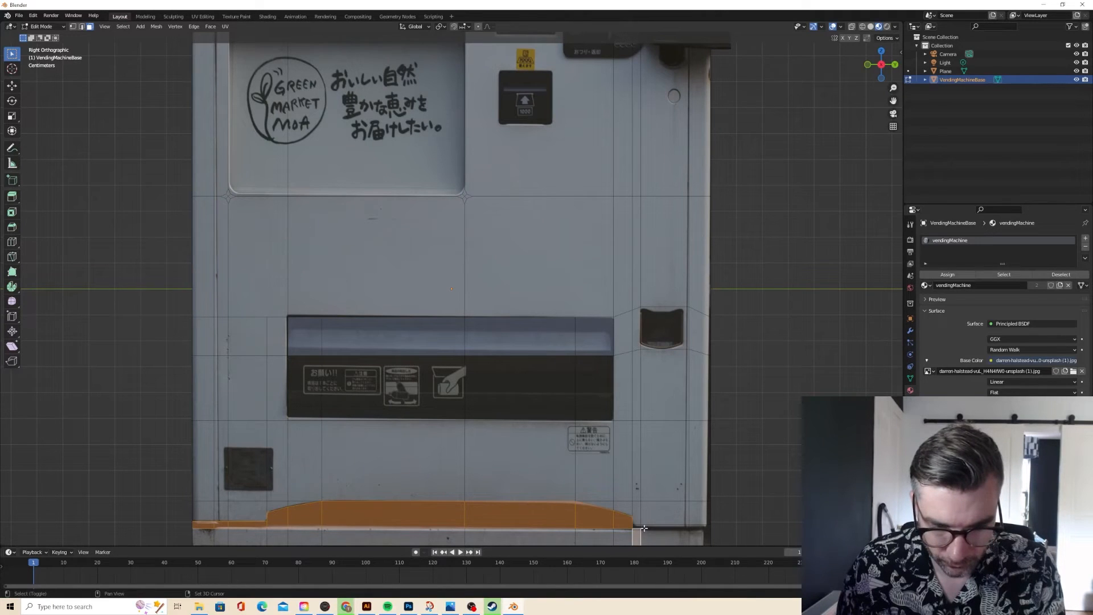
left_click(643, 529, "shift")
left_click(647, 527, "shift")
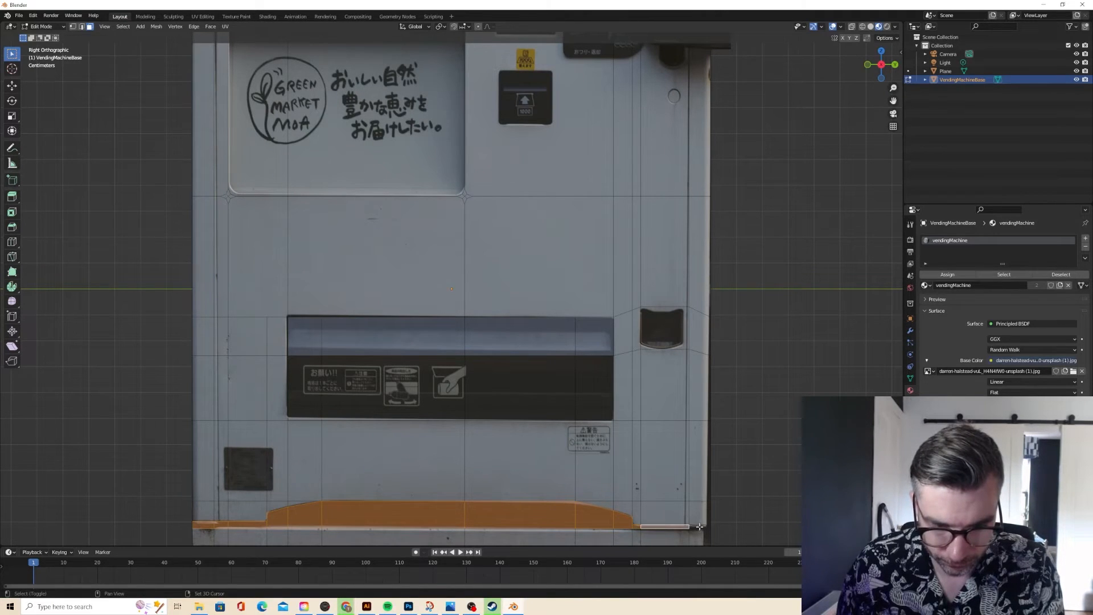
- Extend the seam selection around the back and the remaining side of the machine, including the narrow front corner section
middle_click_drag(699, 527, 563, 440)
scroll(537, 527, "down", 6)
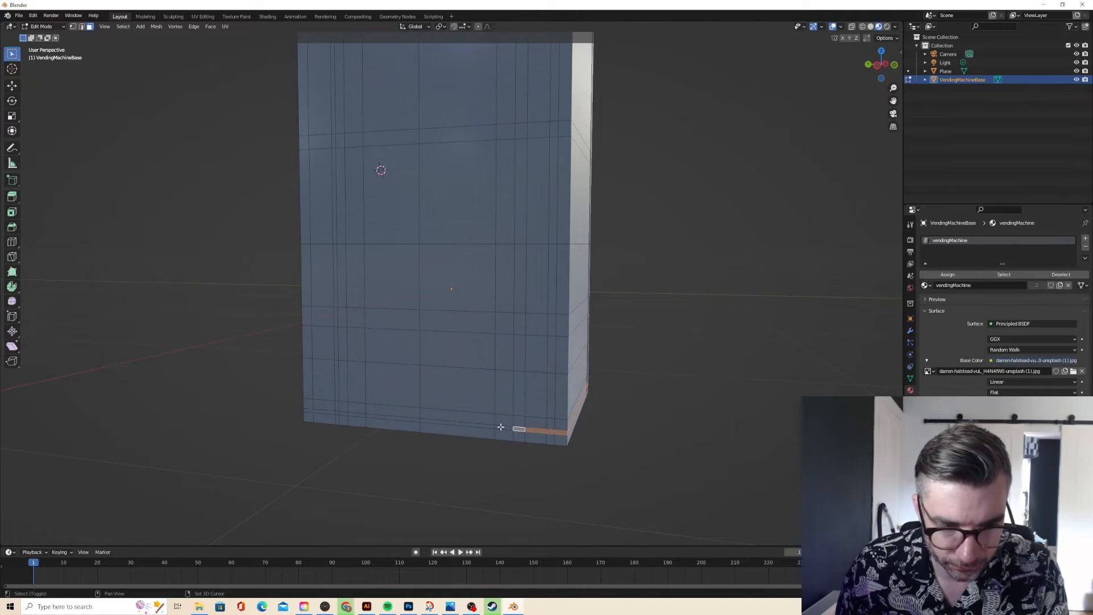
left_click(422, 423, "shift")
left_click(411, 418, "shift")
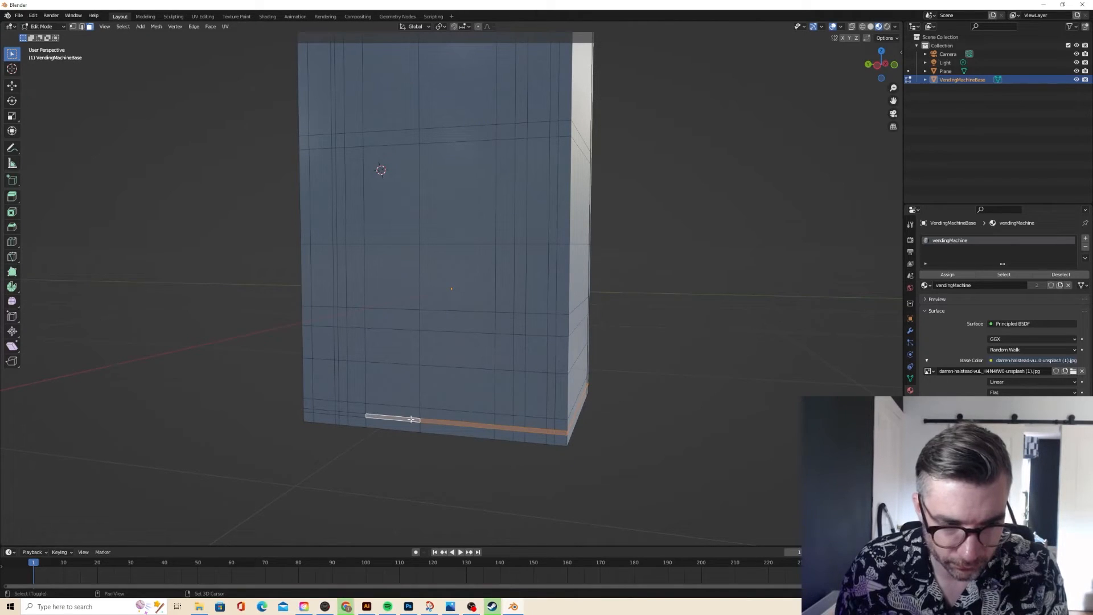
left_click(353, 415, "shift")
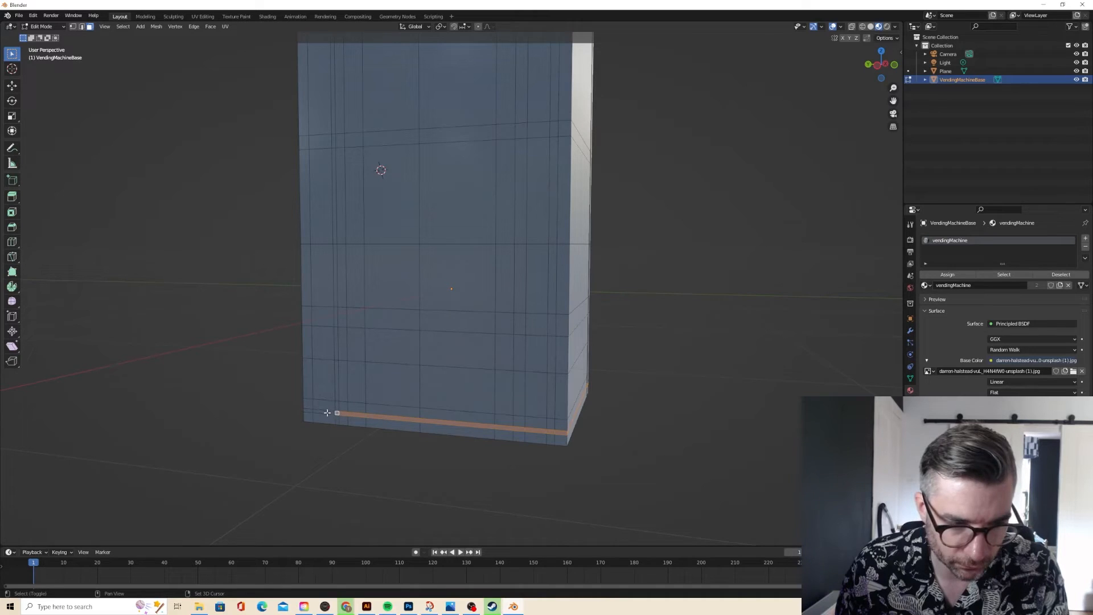
left_click(308, 410, "shift")
middle_click_drag(310, 411, 202, 490)
left_click(497, 442, "shift")
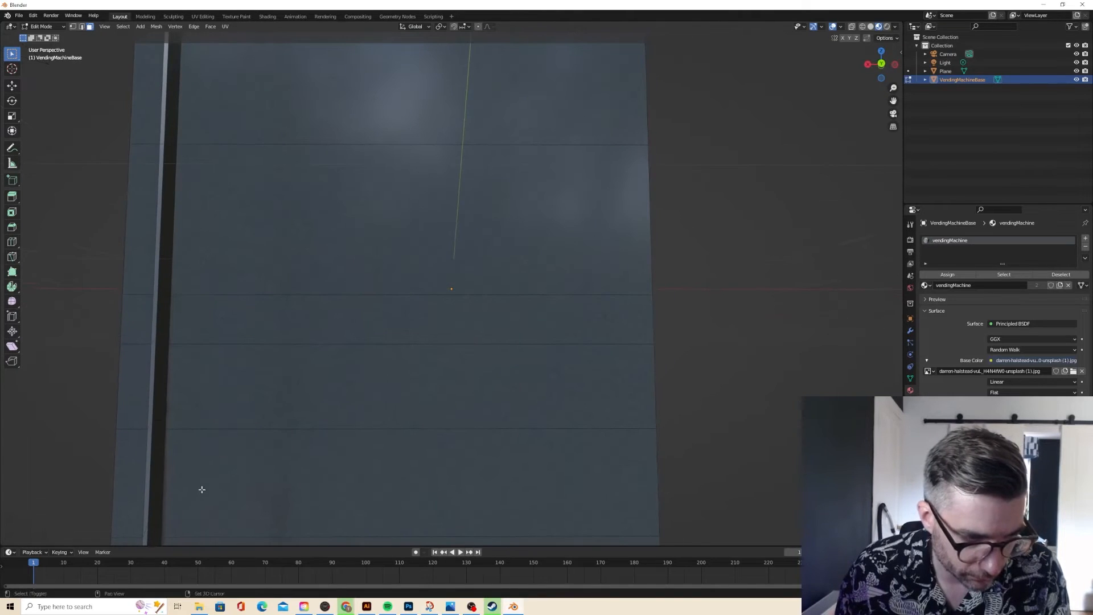
scroll(176, 506, "down", 2)
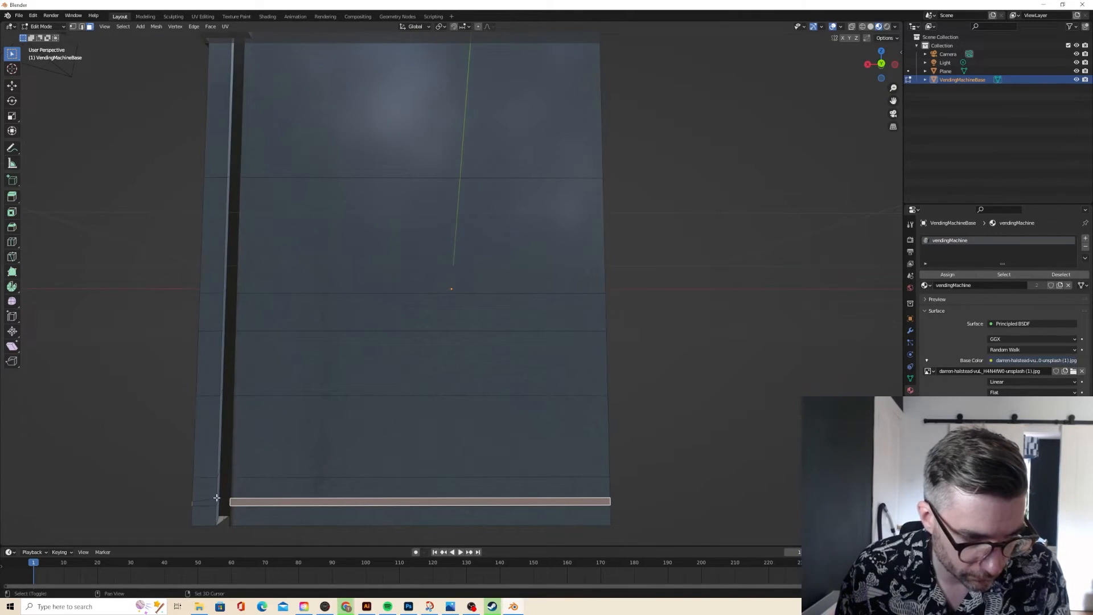
left_click(217, 497, "shift")
- Extrude the selected recess and seam faces inward along their normals by about 0.09 m
middle_click_drag(220, 505, 541, 454)
scroll(489, 507, "down", 2)
key("alt+e")
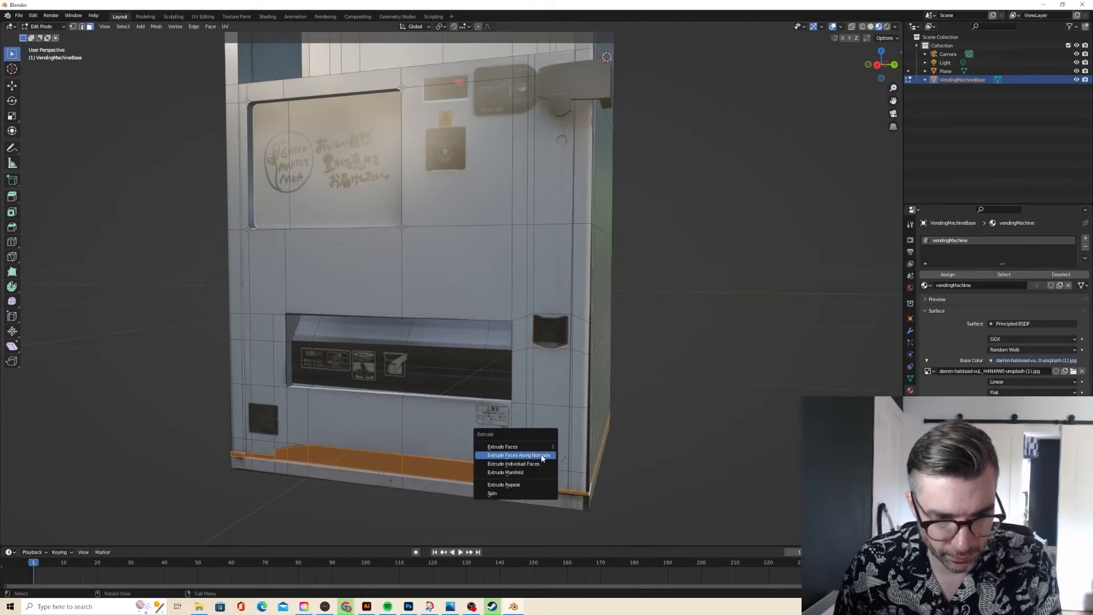
left_click(541, 456)
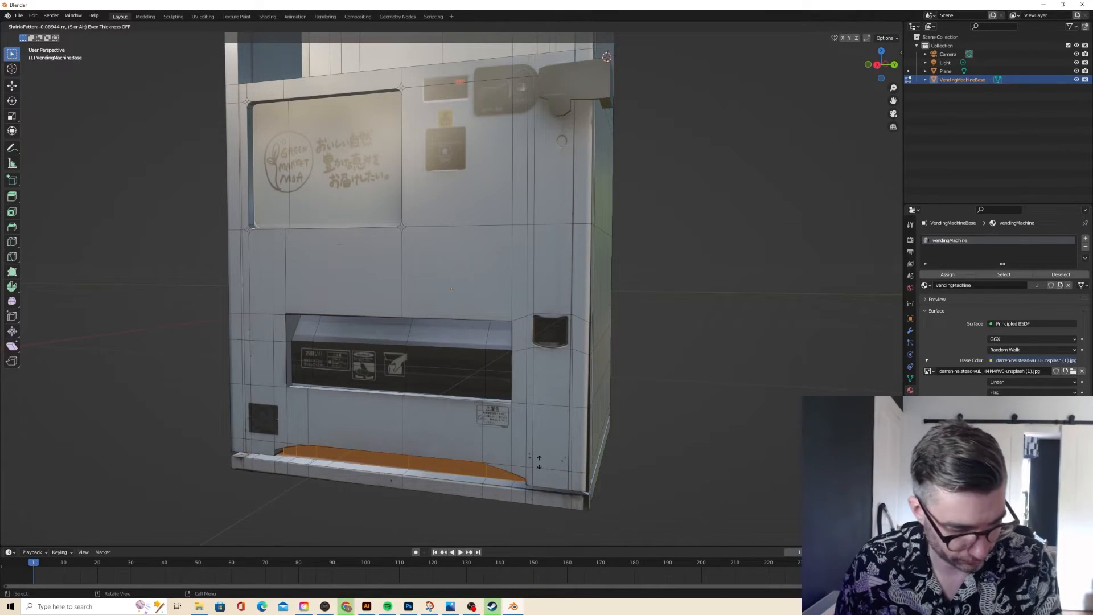
left_click(539, 463)
middle_click_drag(539, 462, 630, 473)
key("Tab")
scroll(476, 378, "up", 4)
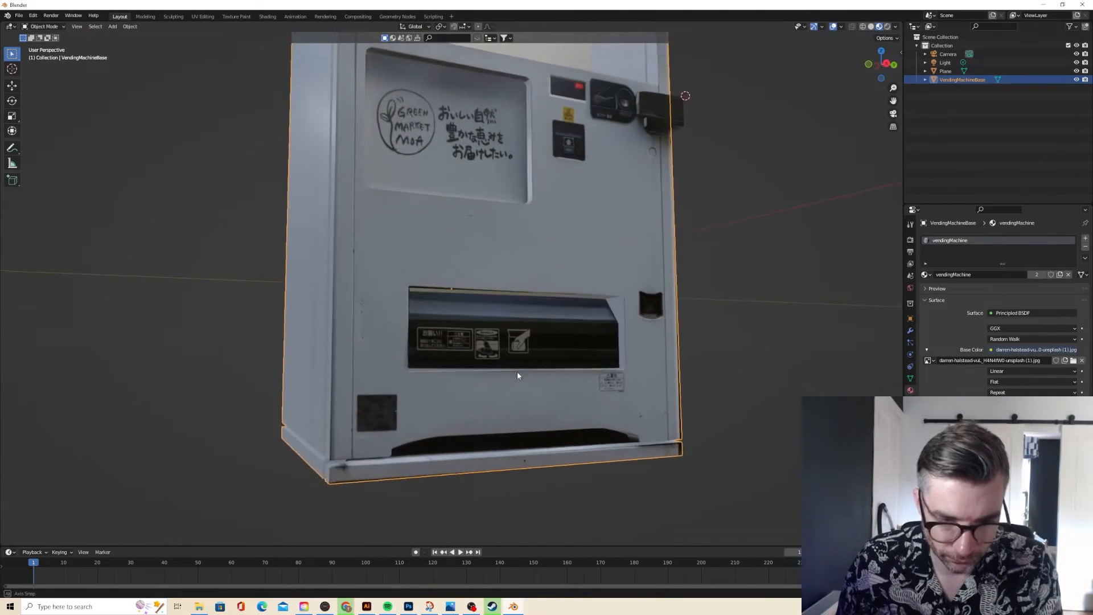
middle_click_drag(517, 375, 527, 414)
scroll(505, 392, "up", 2)
scroll(505, 392, "down", 3)
- Select the upward-facing ledge faces along the front recess and seam, and unwrap them with Cube Projection
key("Tab")
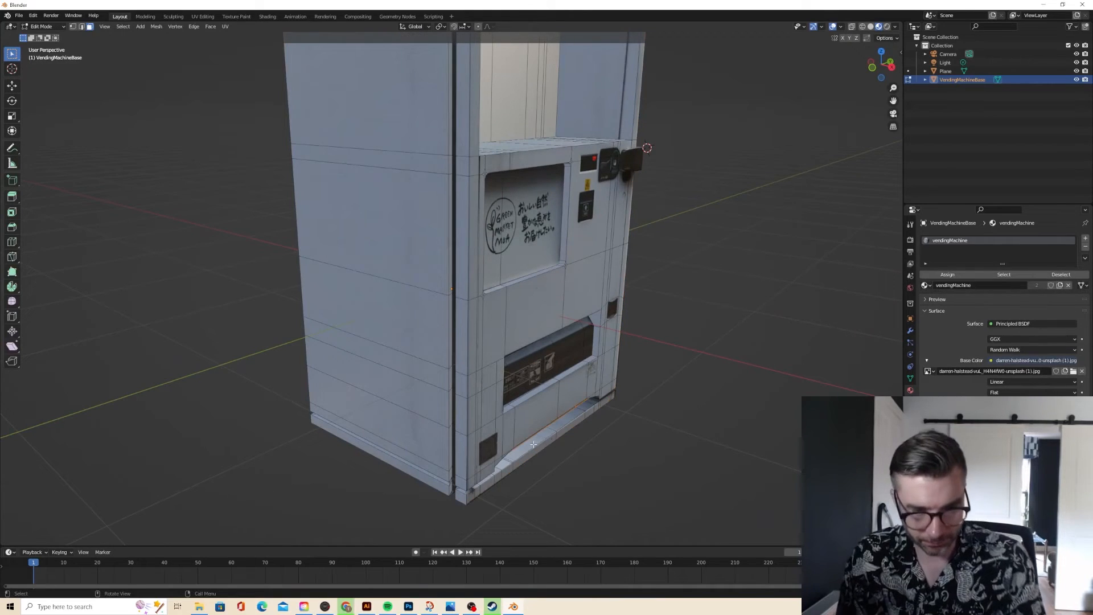
left_click(552, 431)
left_click(568, 419, "shift")
left_click(584, 407, "shift")
left_click(594, 403, "shift")
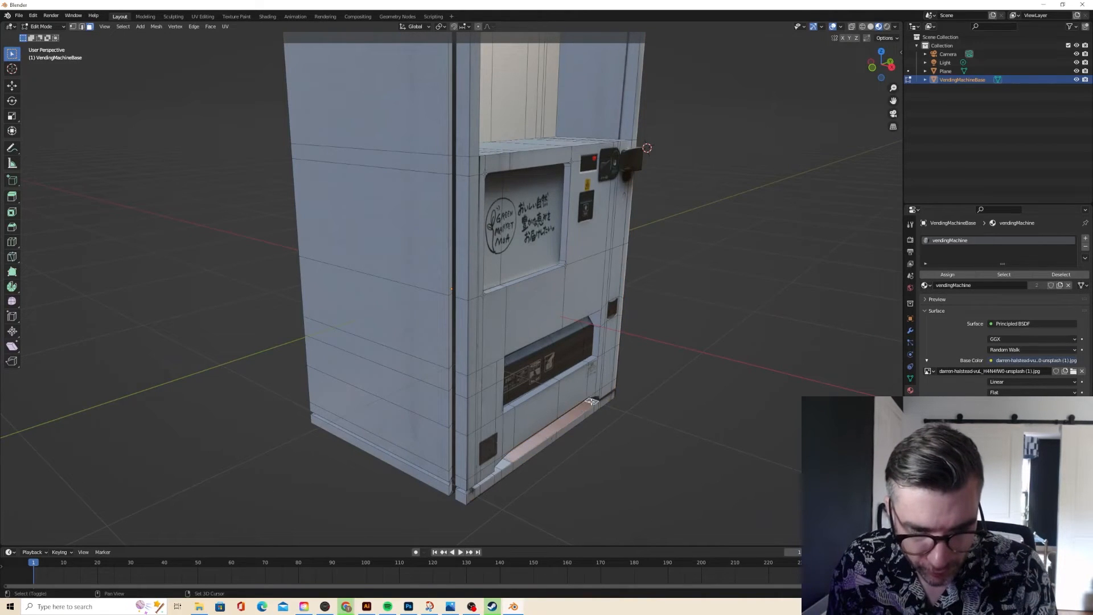
scroll(593, 403, "up", 1)
middle_click_drag(594, 403, 551, 389)
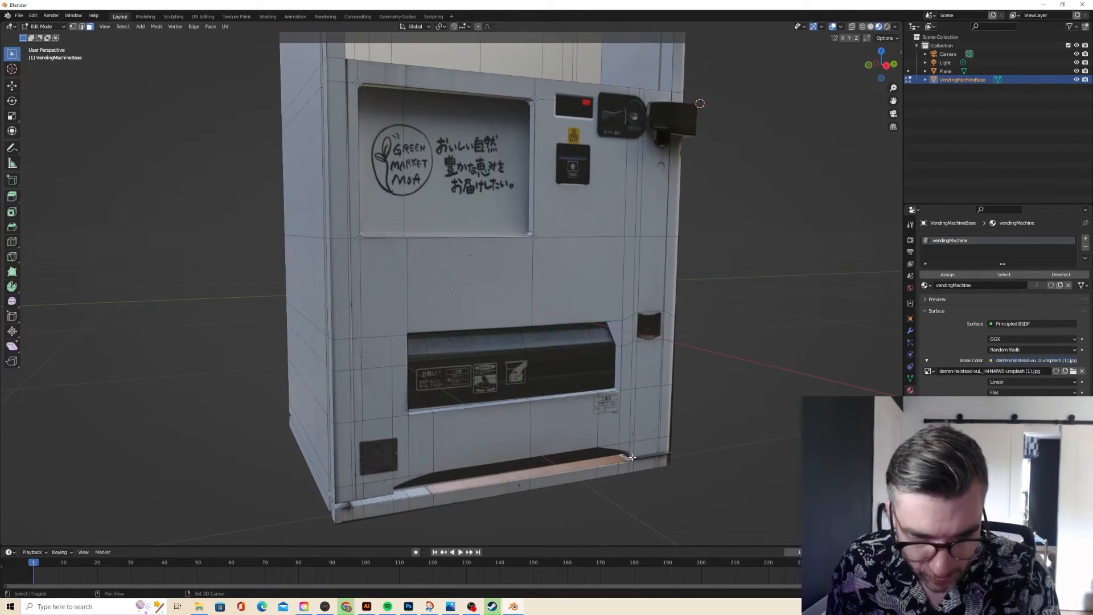
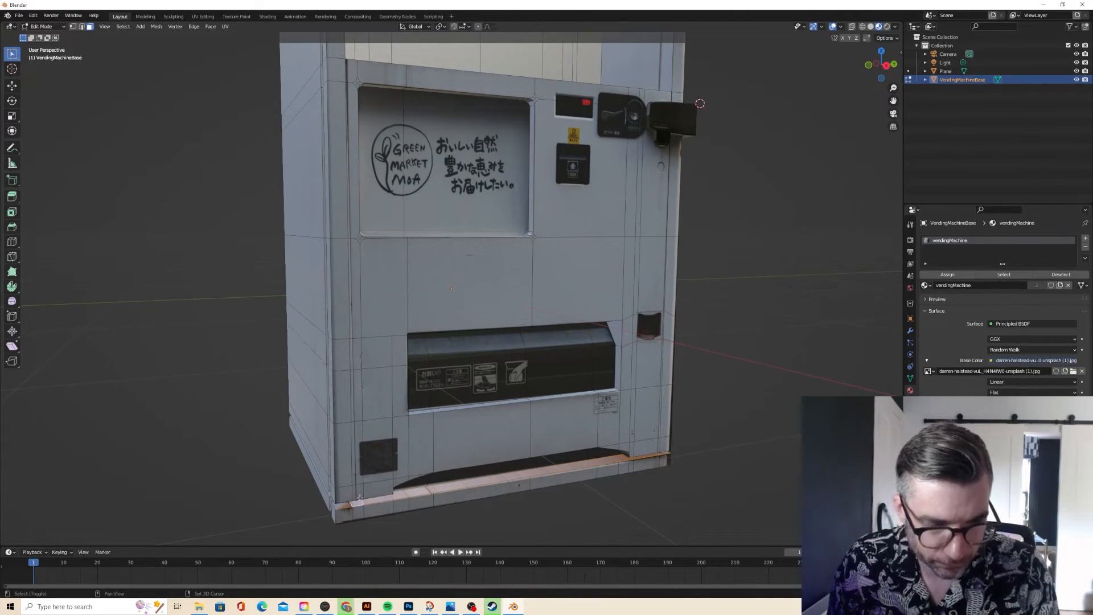
left_click(229, 27)
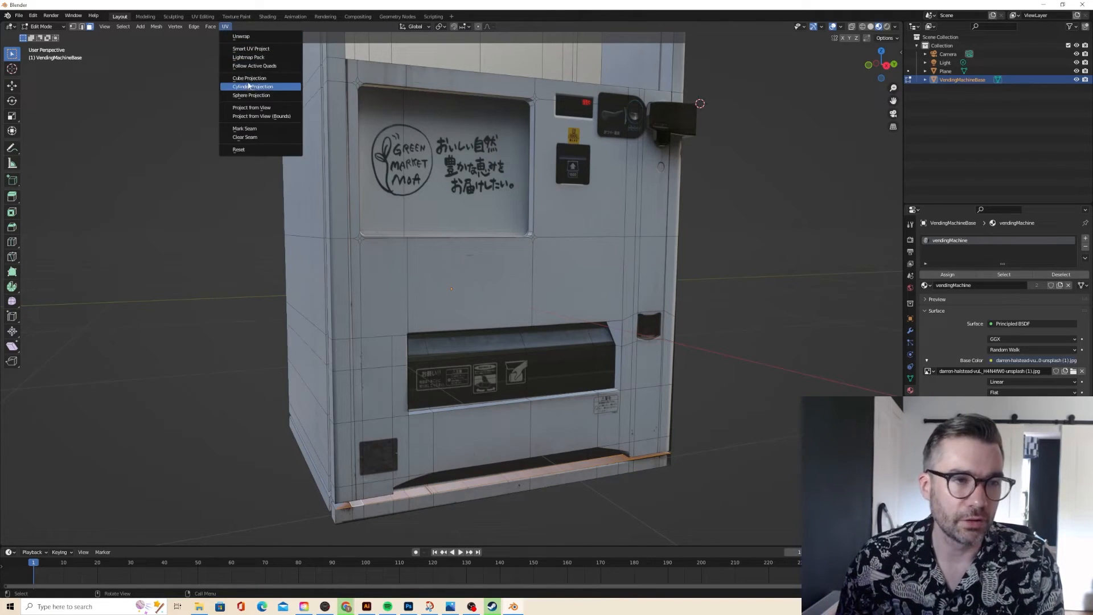
left_click(248, 79)
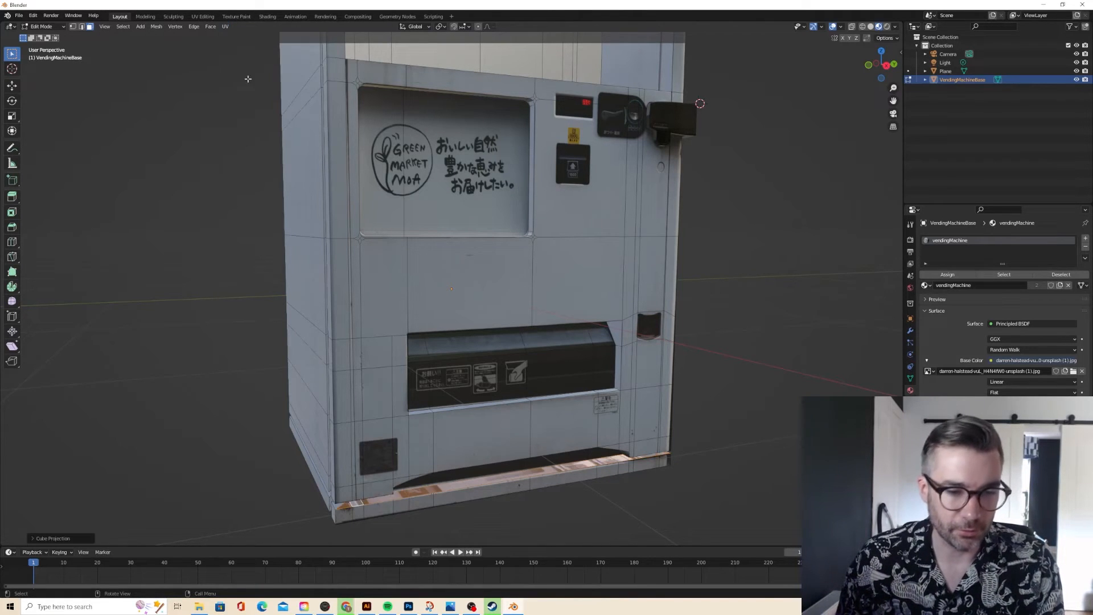
- In the UV Editing workspace, scale down all the ledge UVs and move them onto the machine's front in the photo
left_click(203, 17)
scroll(276, 241, "down", 3)
left_click_drag(135, 226, 297, 488)
key("s")
left_click(194, 345)
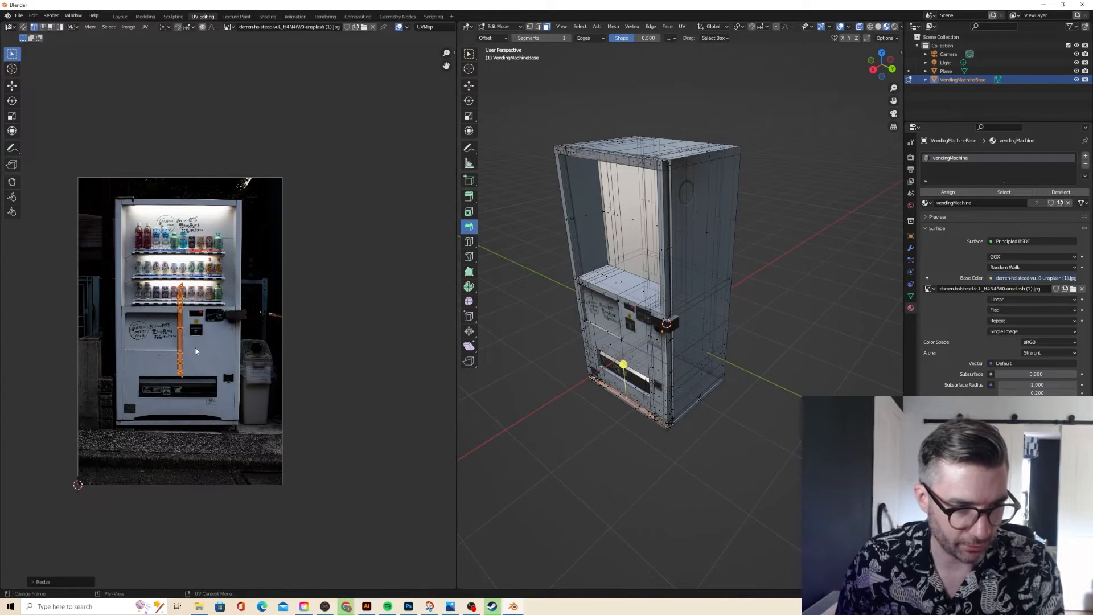
key("g")
left_click(237, 354)
key("s")
left_click(230, 346)
key("g")
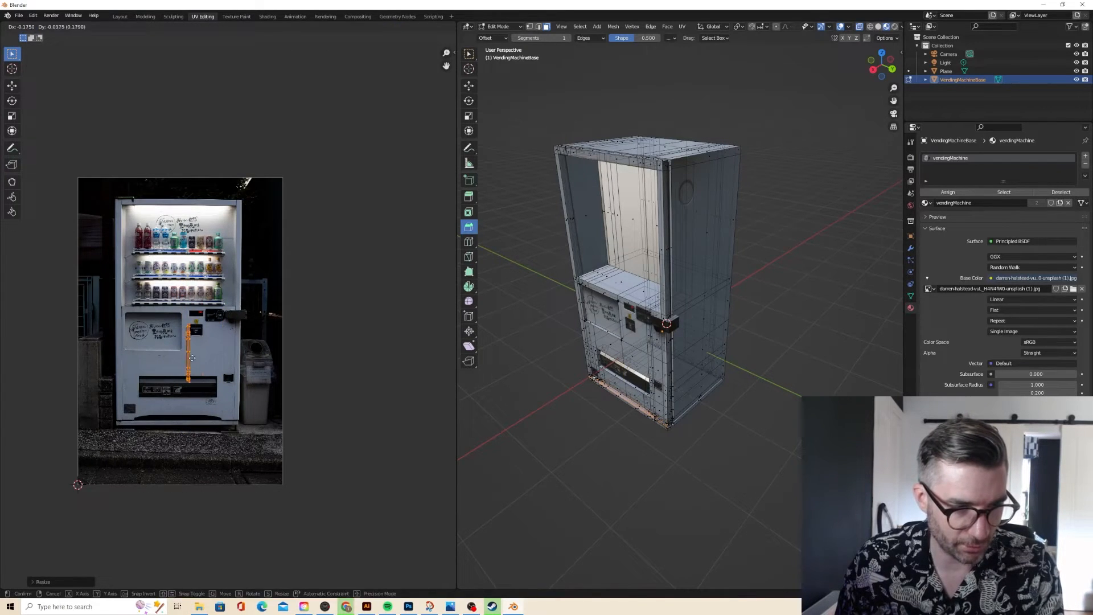
left_click(195, 363)
- Rotate the ledge UVs 90 degrees and position them over the plain panel above the dispensing slot in the photo
type("r90")
left_click(211, 361)
key("g")
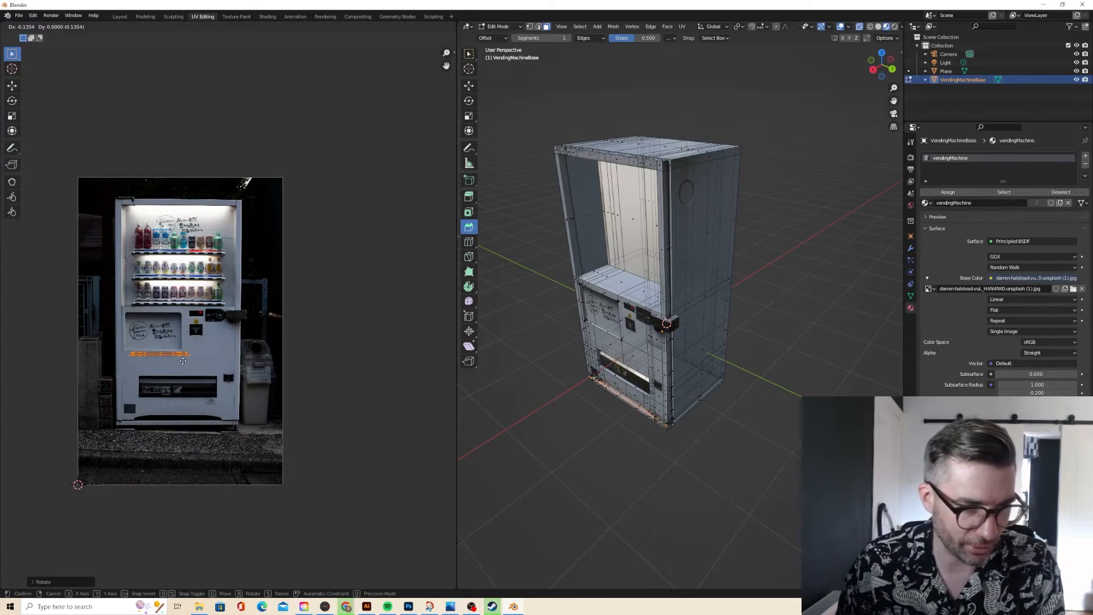
left_click(196, 361)
key("Tab")
middle_click_drag(568, 312, 654, 265)
scroll(616, 311, "up", 4)
key("Tab")
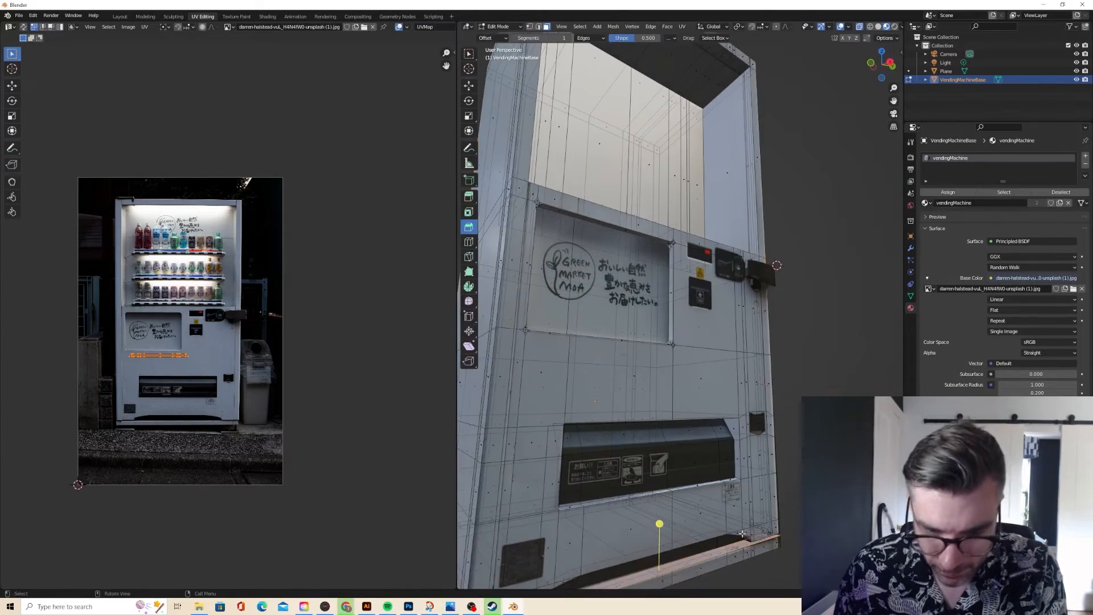
- Select the front base strip faces near the right corner and shift their UVs and right edge to fit the photo's strip
left_click(748, 547)
left_click(746, 550)
left_click(749, 550, "shift")
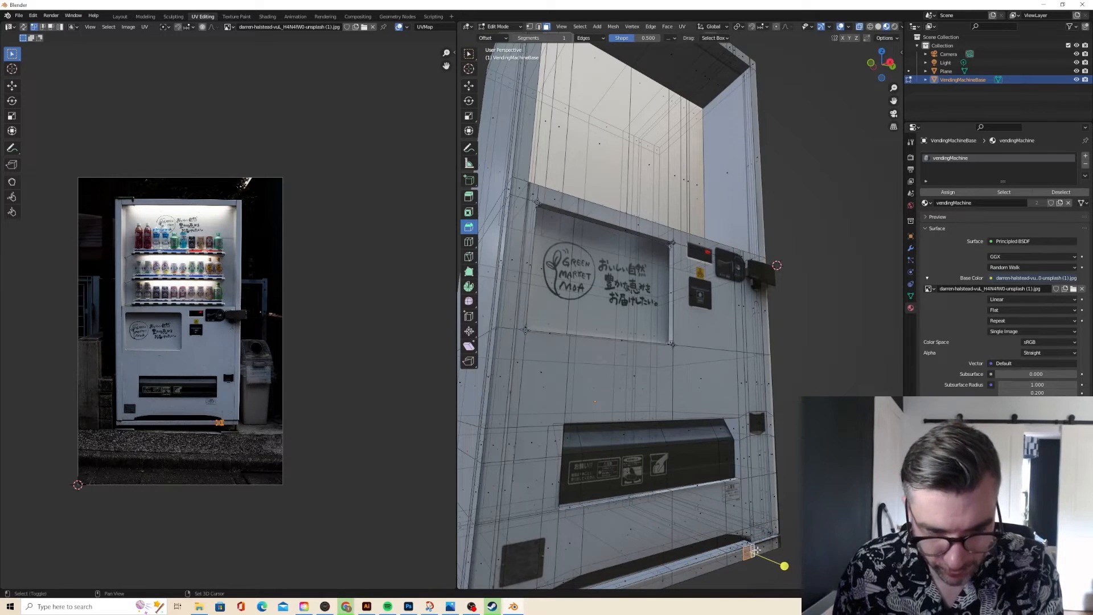
left_click(764, 547, "shift")
left_click(775, 542, "shift")
scroll(278, 422, "up", 5)
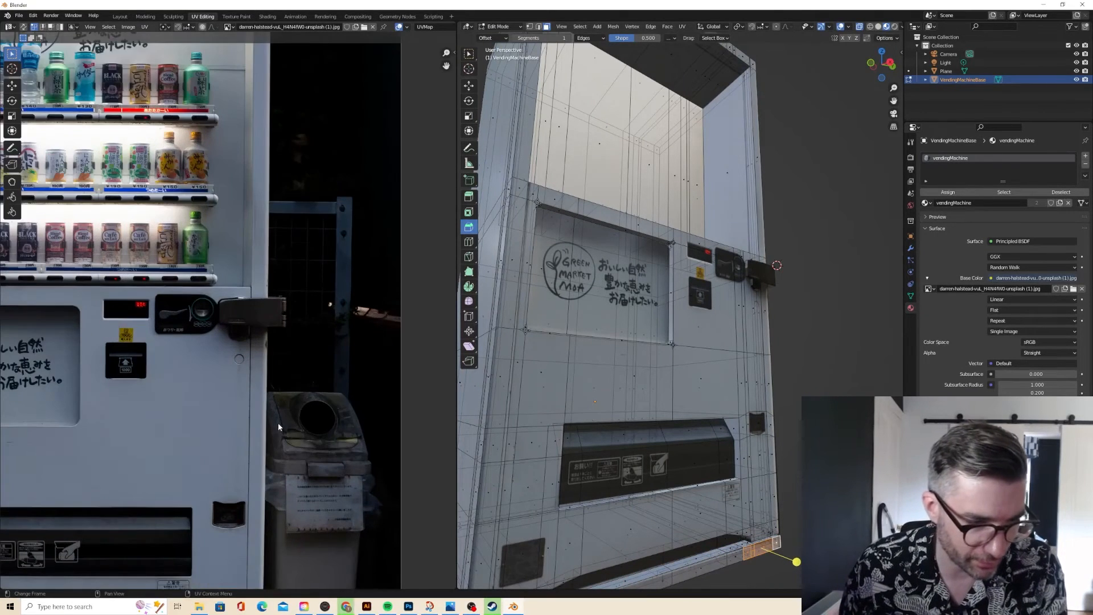
middle_click_drag(278, 395, 334, 195)
scroll(253, 445, "up", 5)
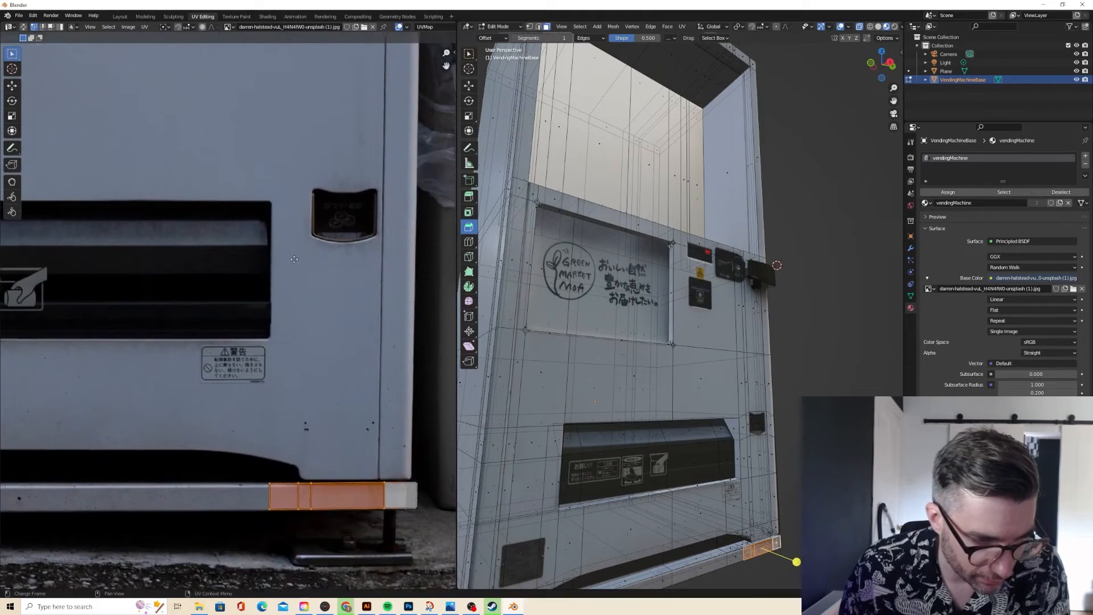
key("g")
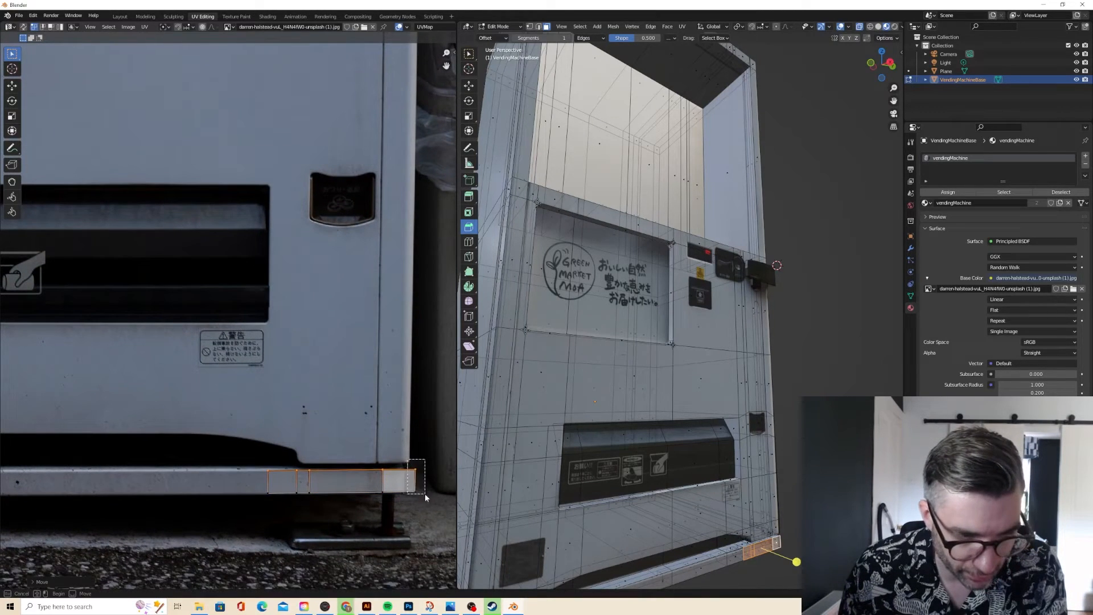
left_click(409, 503)
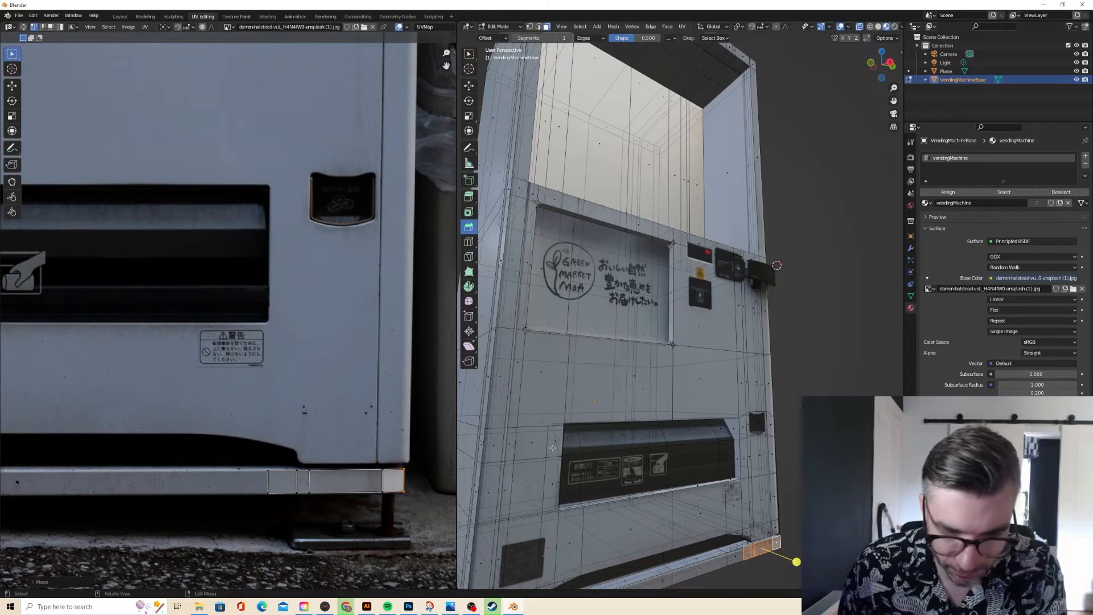
key("Tab")
middle_click_drag(656, 426, 610, 425)
key("Tab")
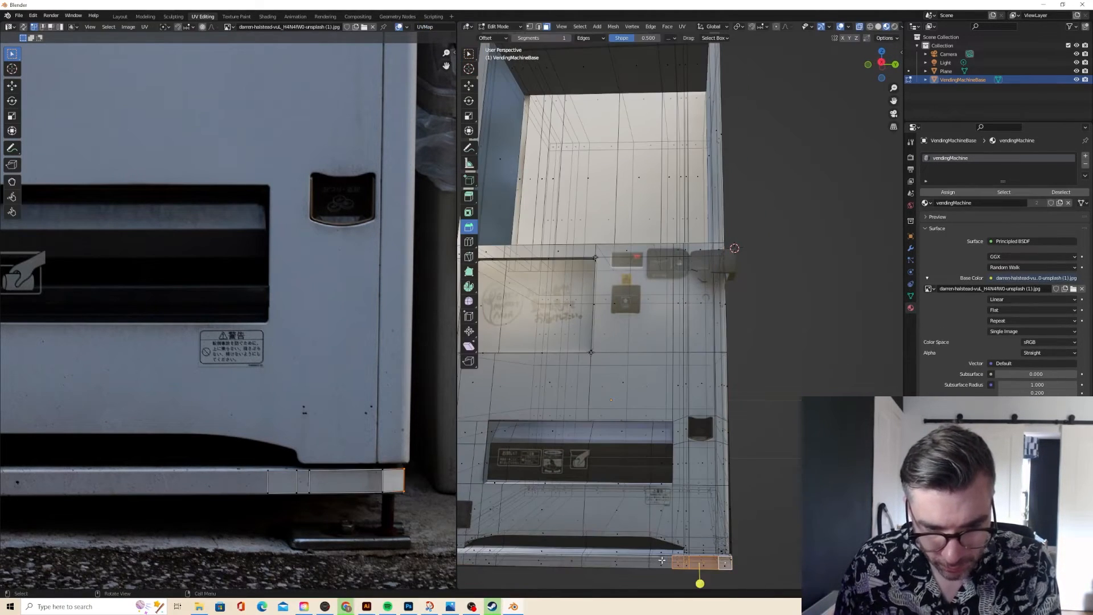
left_click(644, 563, "shift")
left_click(631, 559, "shift")
left_click(627, 565)
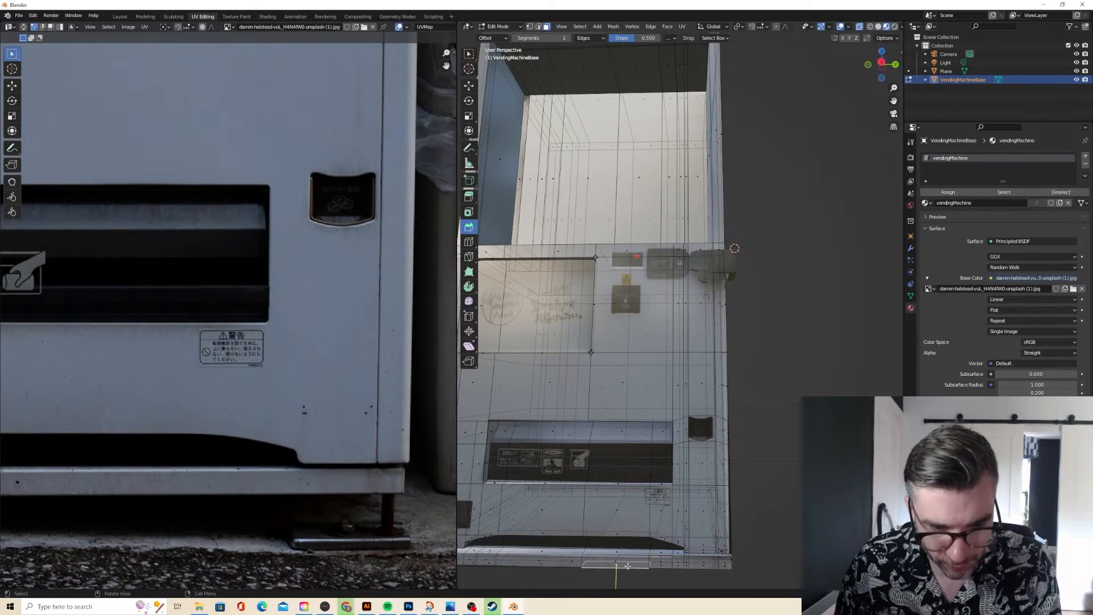
- Turn off X-ray and select the base strip's front faces from the left corner to the middle
middle_click_drag(660, 564, 586, 456)
scroll(585, 456, "down", 3)
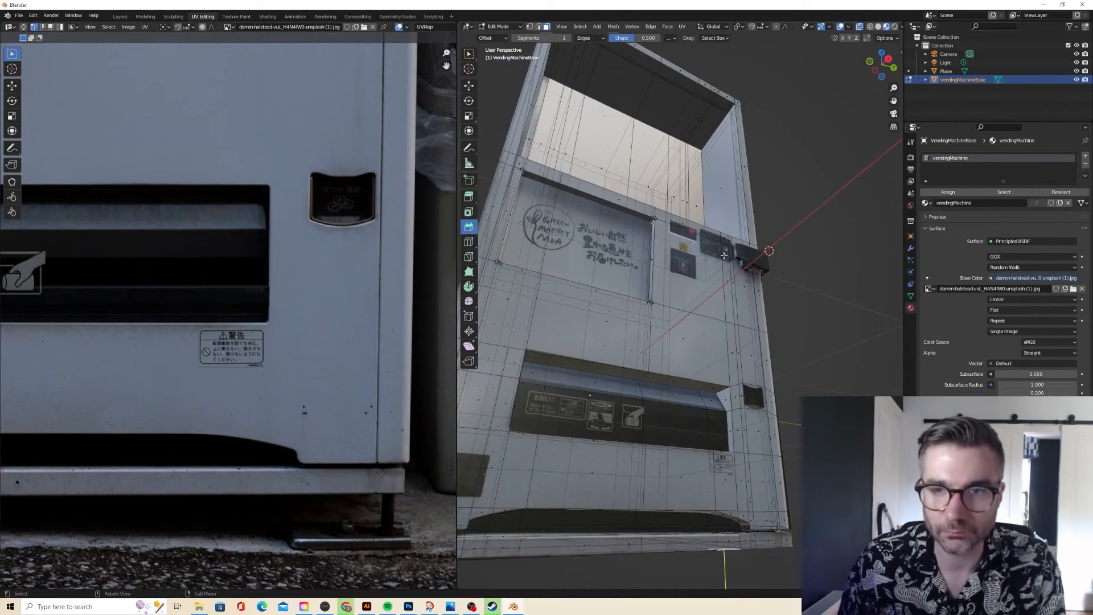
left_click(859, 27)
scroll(706, 239, "down", 3)
middle_click_drag(706, 239, 550, 455)
left_click(539, 427)
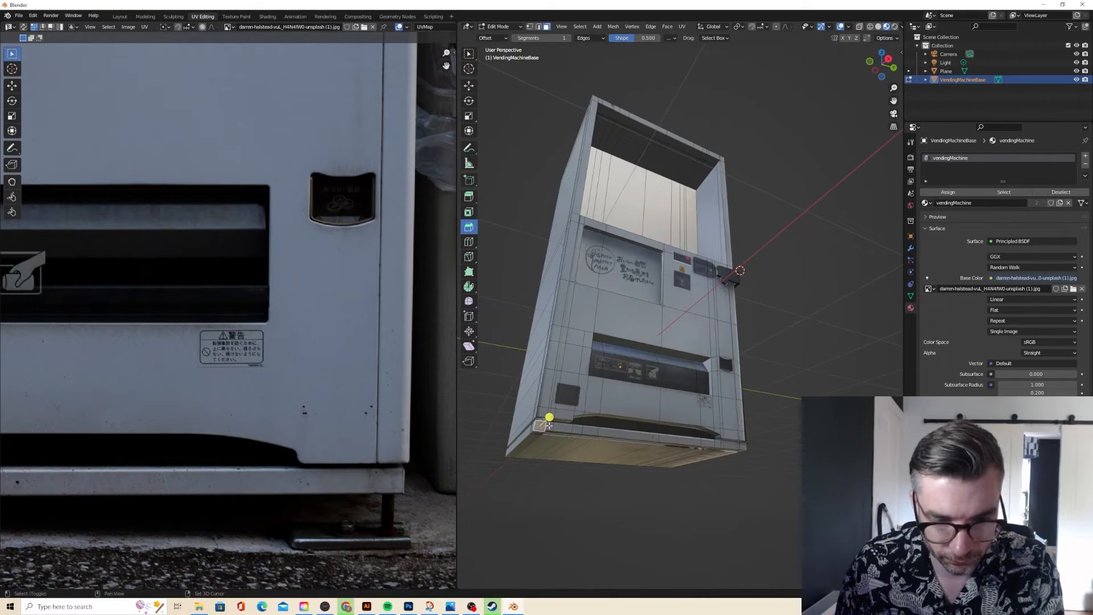
left_click(553, 427, "shift")
left_click(567, 429, "shift")
left_click(577, 430, "shift")
left_click(591, 430, "shift")
left_click(618, 434, "shift")
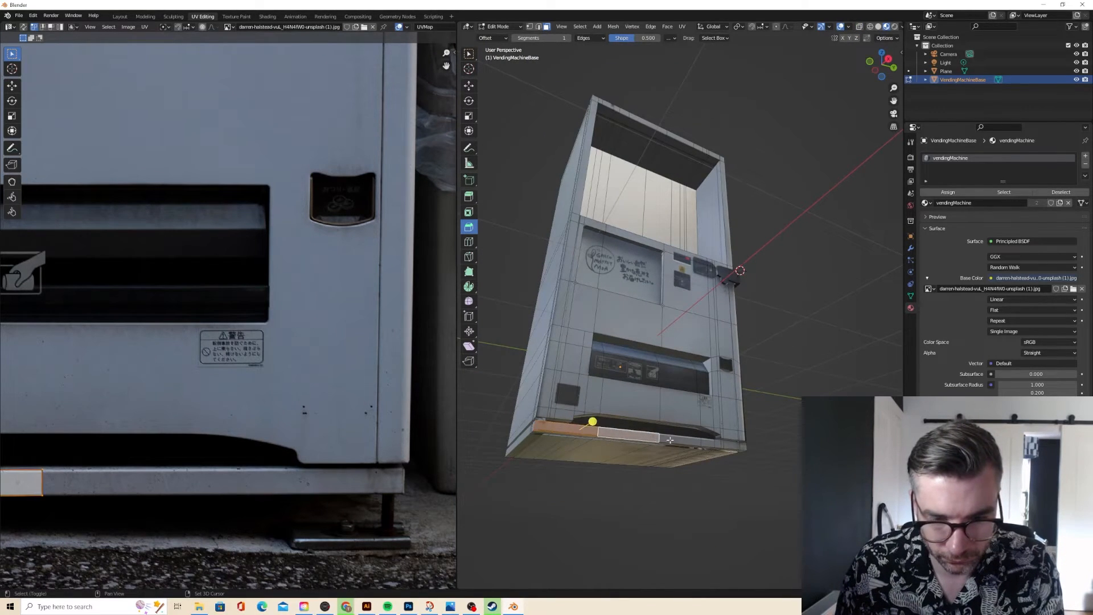
- Add the remaining front strip faces up to the right corner and unwrap the whole strip with Cube Projection
left_click(655, 437, "shift")
left_click(689, 440, "shift")
left_click(718, 443, "shift")
left_click(724, 444, "shift")
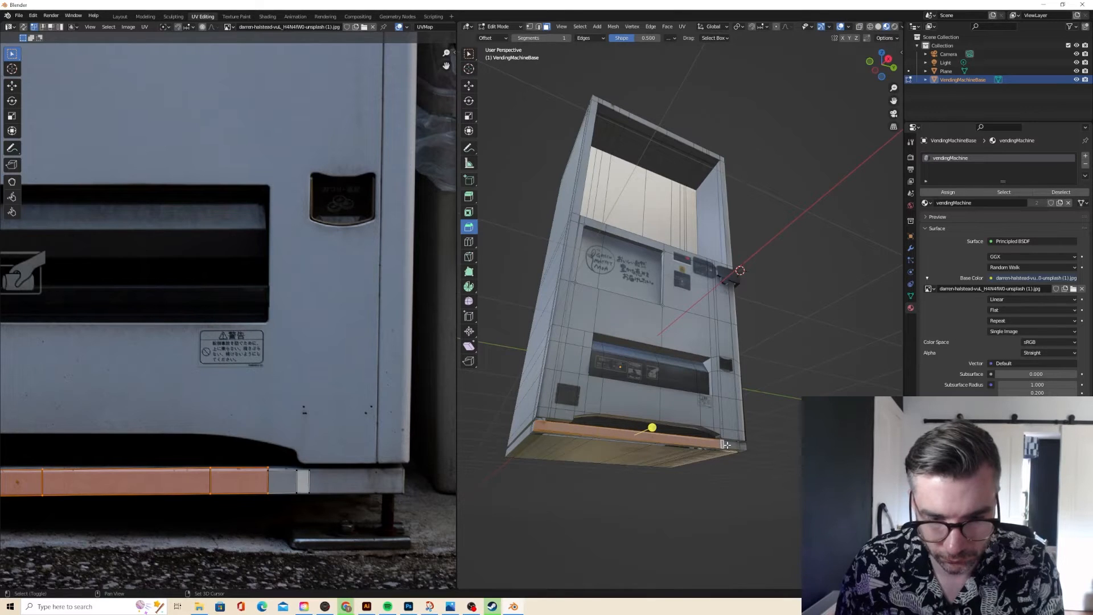
left_click(740, 447, "shift")
left_click(734, 440, "shift")
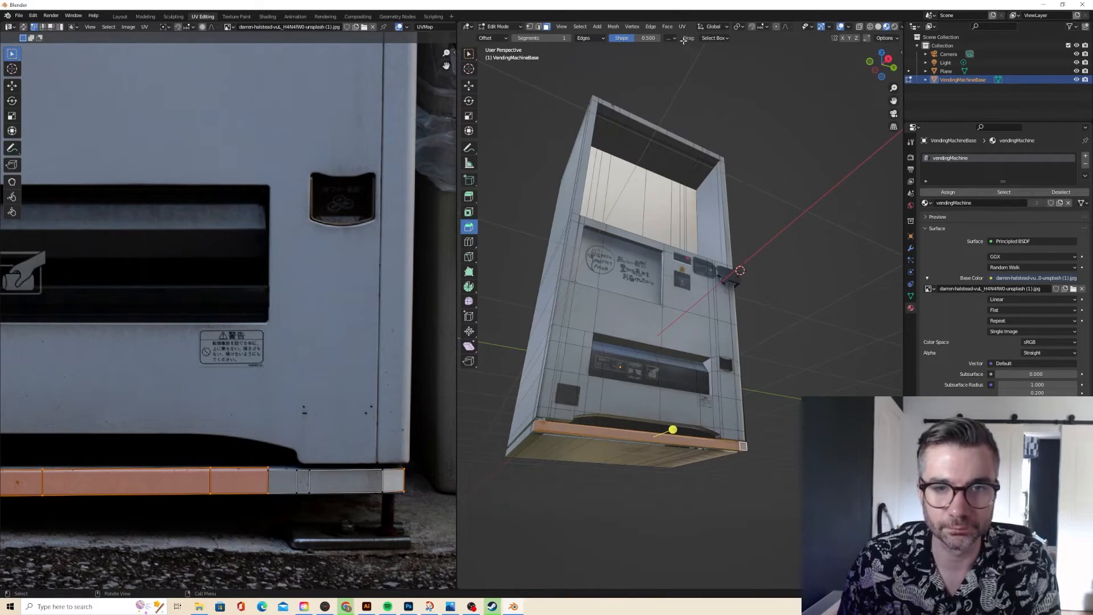
left_click(682, 26)
left_click(707, 87)
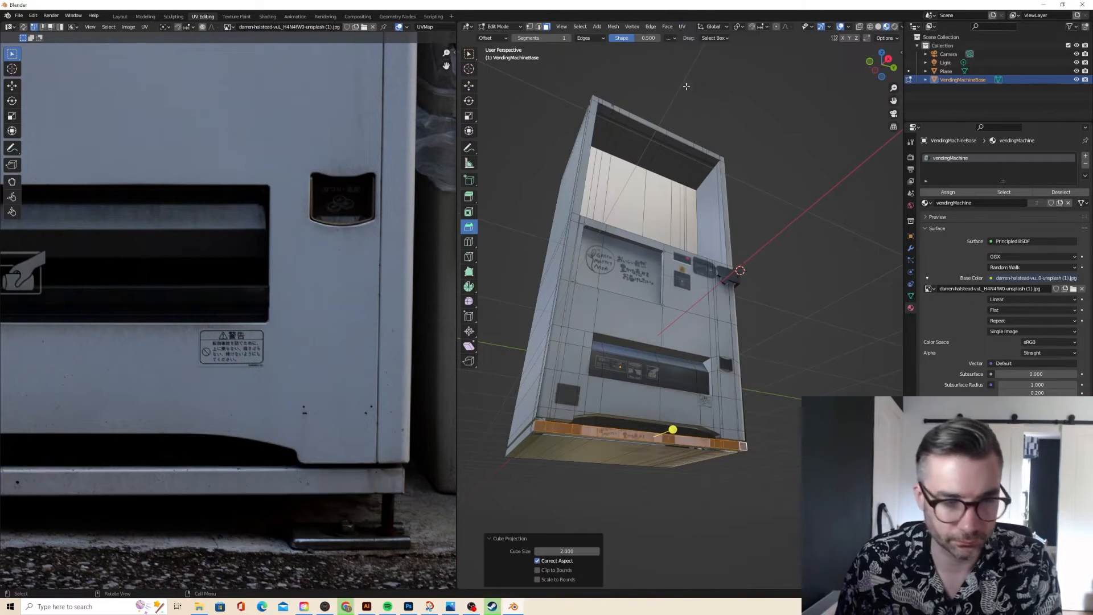
- Scale down the base strip's UVs and move them onto the light strip along the machine's bottom edge in the photo
scroll(345, 304, "down", 3)
scroll(345, 304, "down", 4)
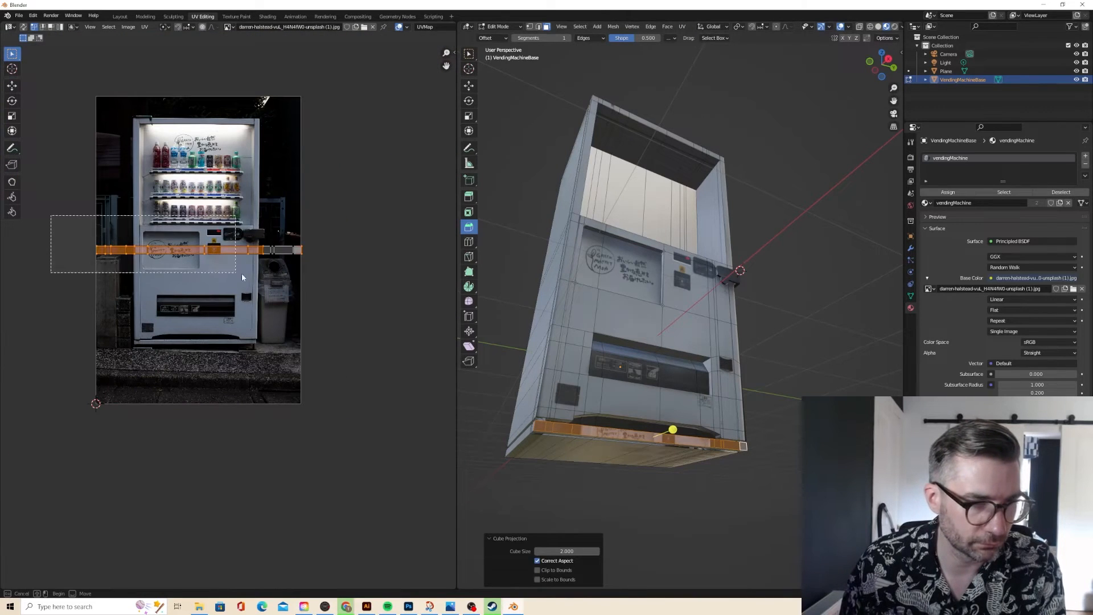
key("s")
left_click(261, 253)
key("g")
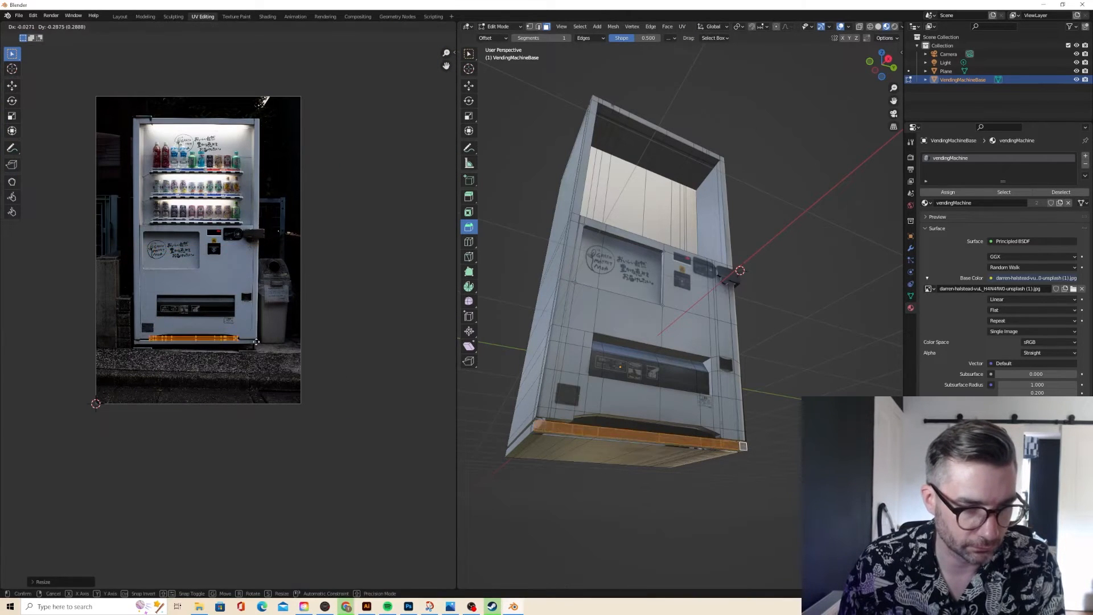
left_click(256, 346)
scroll(225, 333, "up", 4)
key("g")
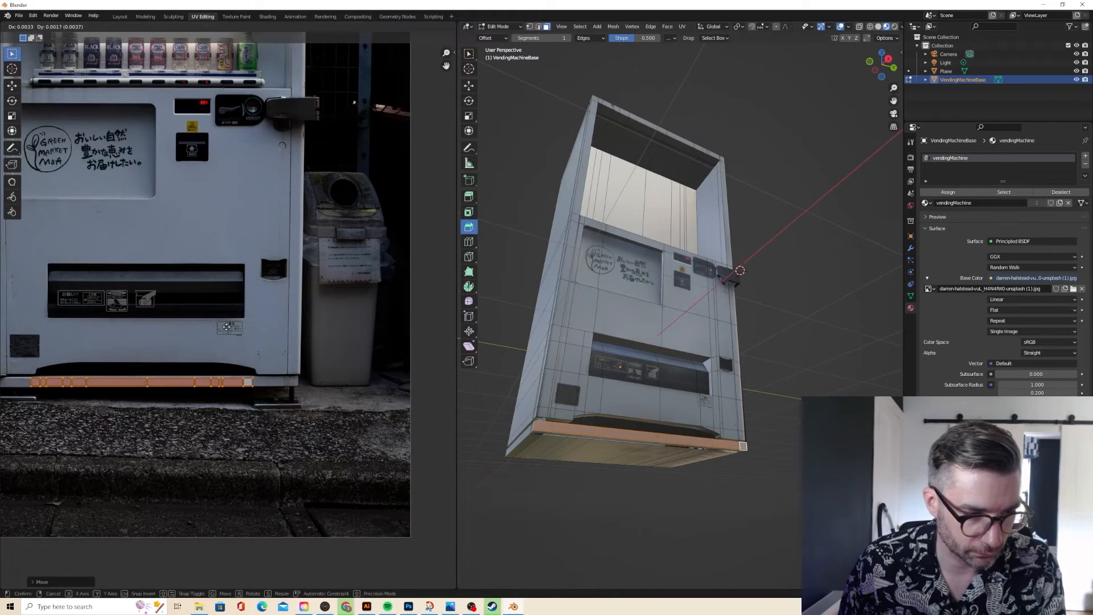
left_click(220, 381)
- Resize and reposition the strip UVs over the photo's bottom strip, widening them horizontally toward the machine's full width
key("s")
left_click(229, 327)
key("s")
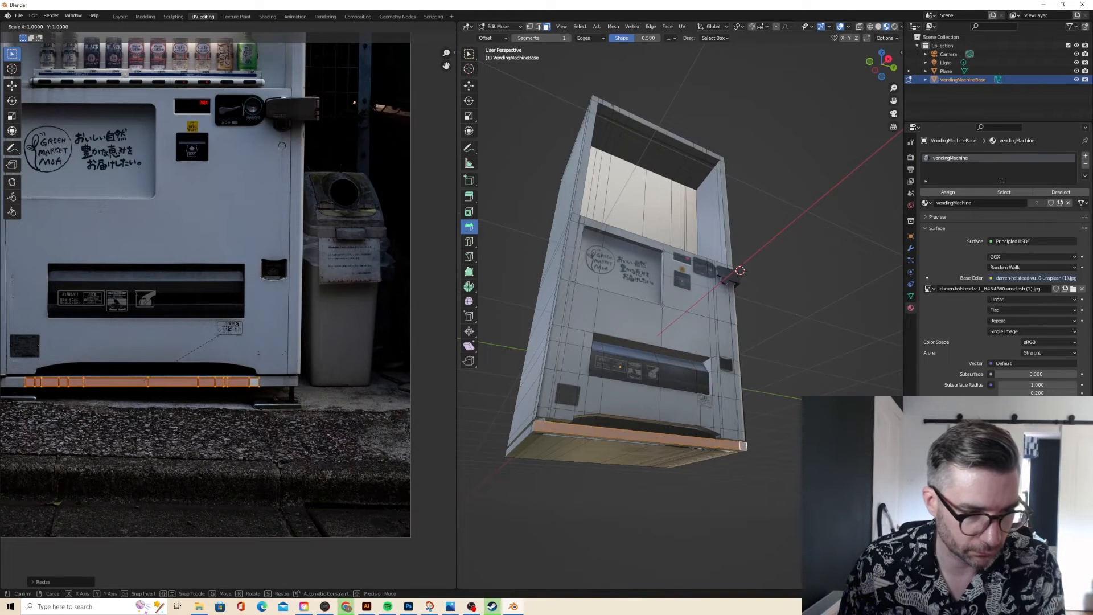
left_click(252, 323)
key("g")
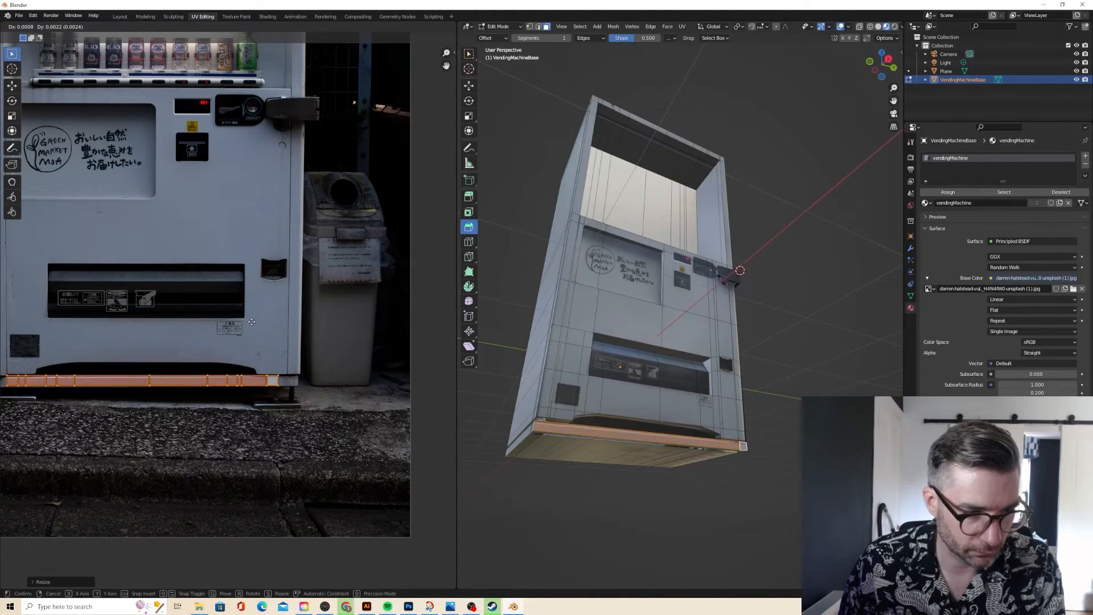
left_click(253, 326)
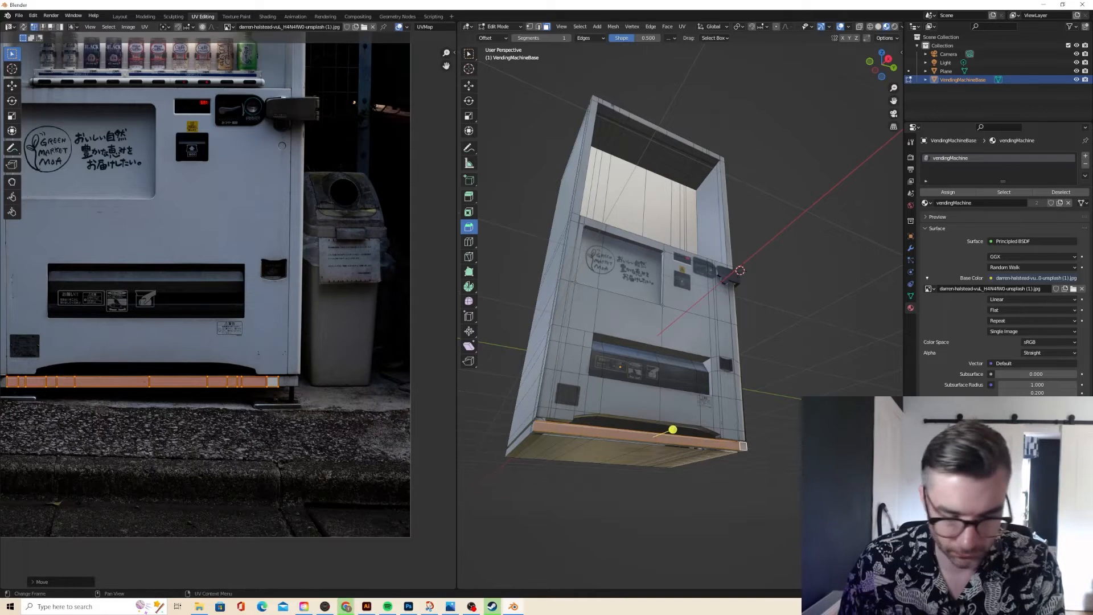
key("s")
key("y")
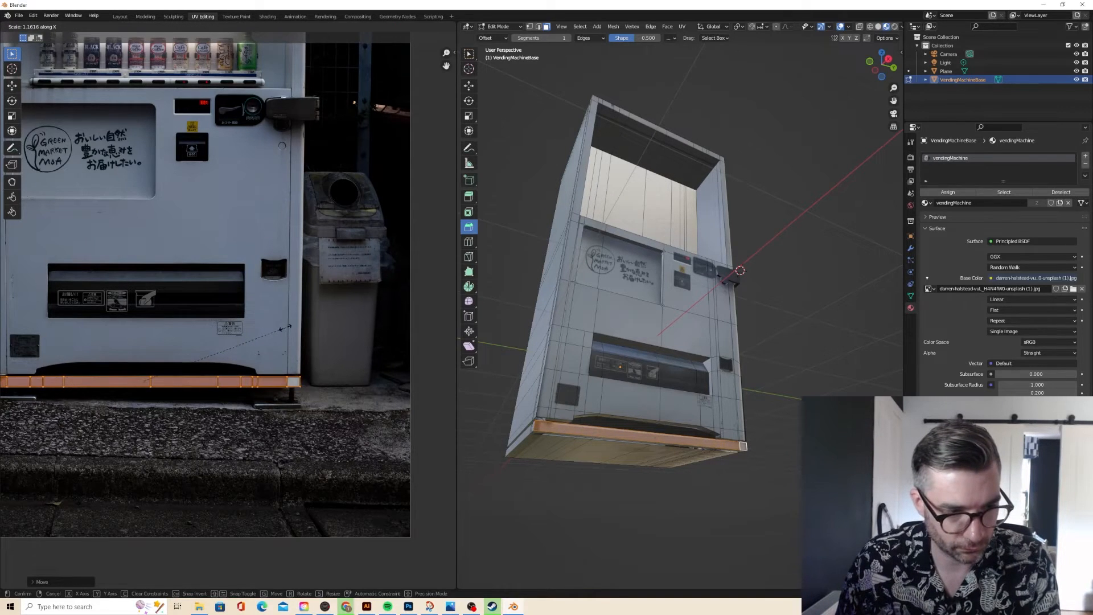
left_click(285, 327)
- Narrow the strip UVs slightly so their ends line up with the ends of the photo's bottom strip
scroll(281, 335, "down", 1)
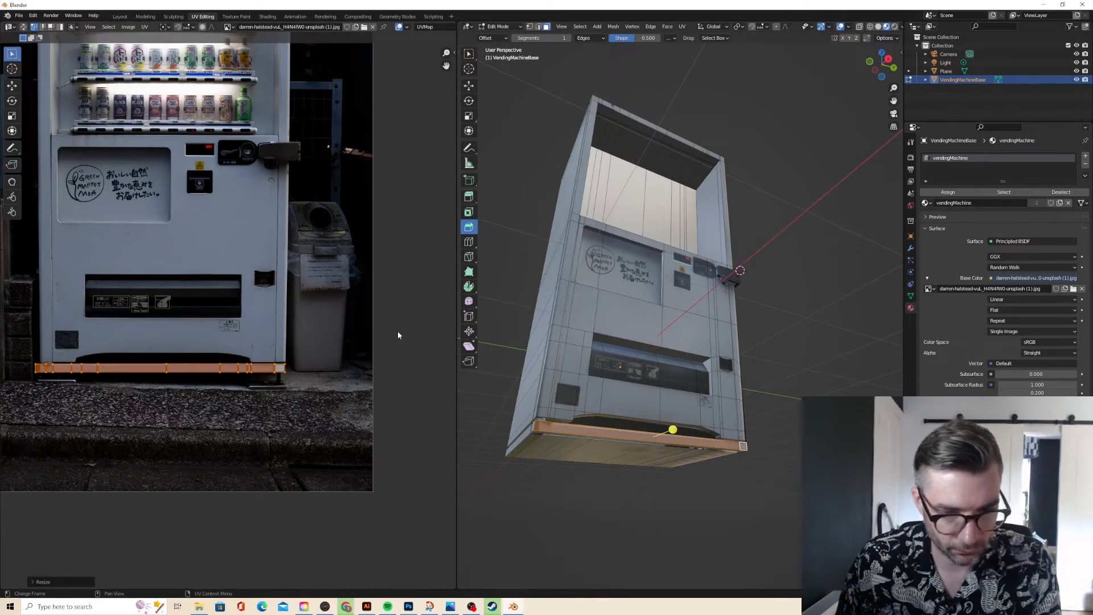
key("s")
key("y")
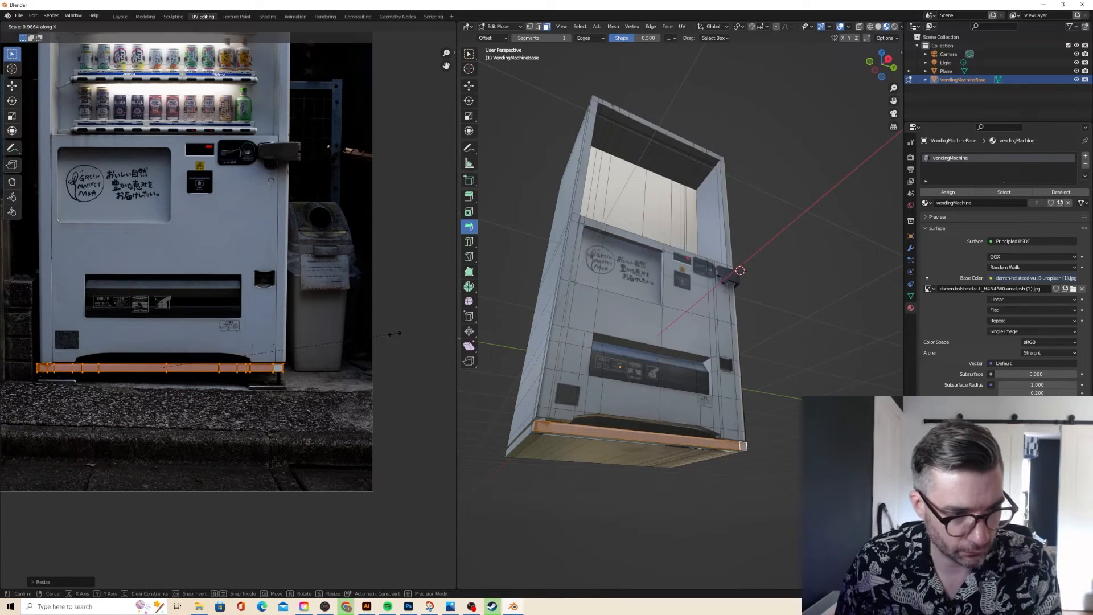
left_click(396, 336)
key("g")
key("x")
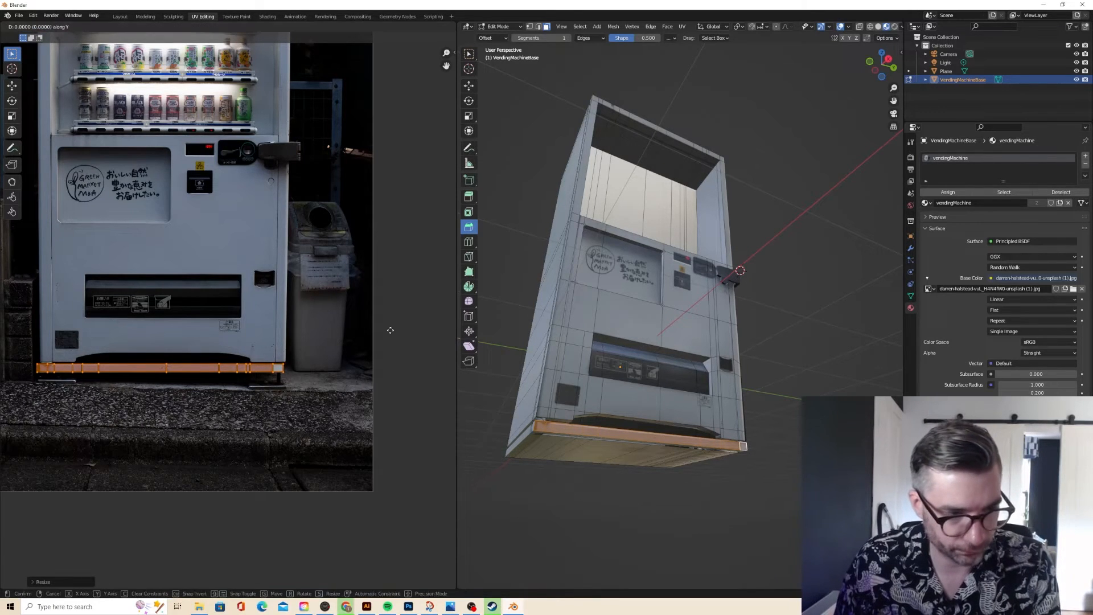
left_click(391, 330)
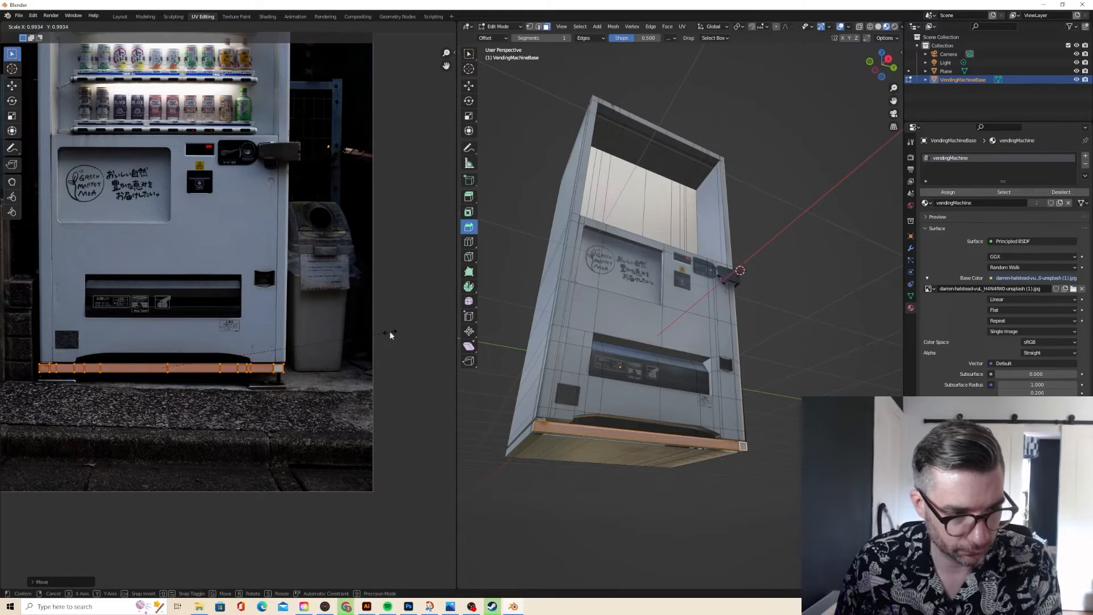
- Leave Edit Mode and inspect the textured machine from several angles, including the base strip, coin slot and bill slot
key("Tab")
middle_click_drag(571, 329, 545, 350)
scroll(563, 343, "up", 3)
scroll(484, 411, "down", 2)
scroll(484, 411, "up", 3)
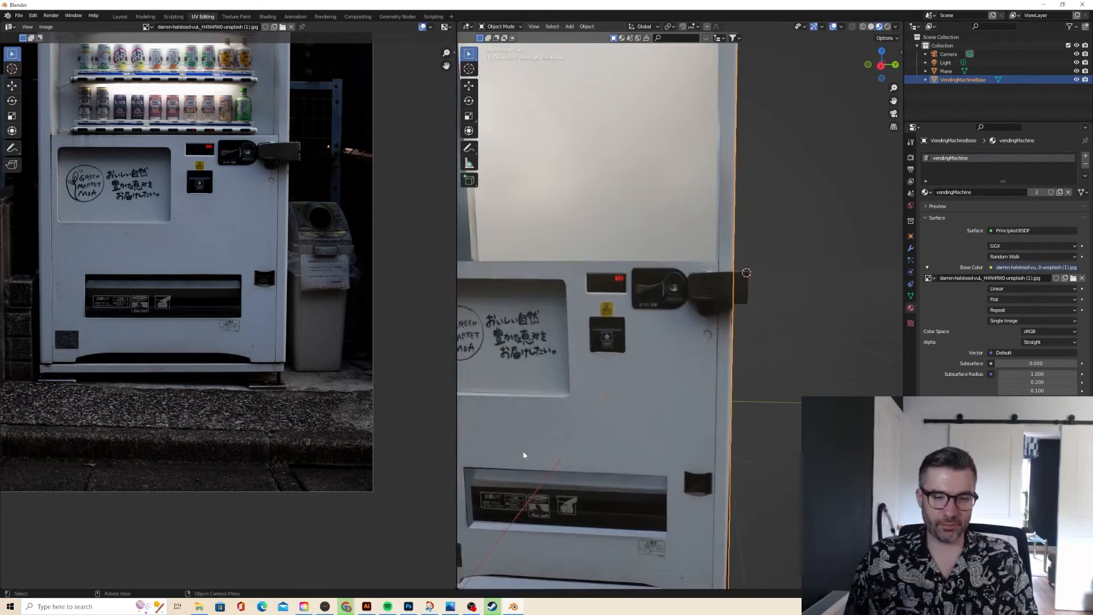
middle_click_drag(484, 411, 501, 494)
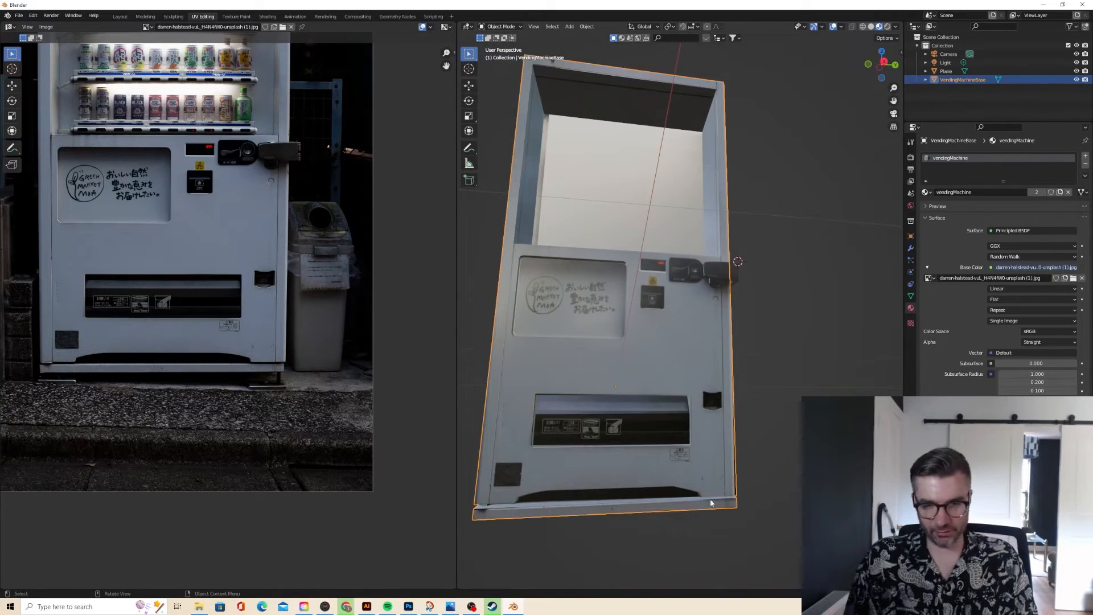
middle_click_drag(711, 502, 638, 401)
scroll(638, 402, "up", 4)
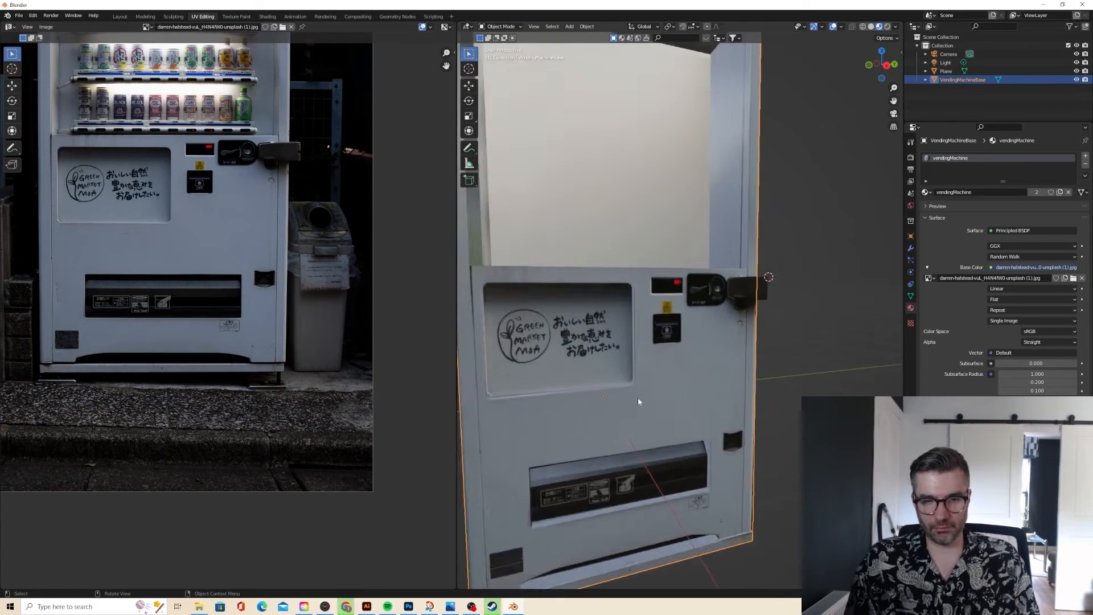
scroll(637, 397, "up", 6)
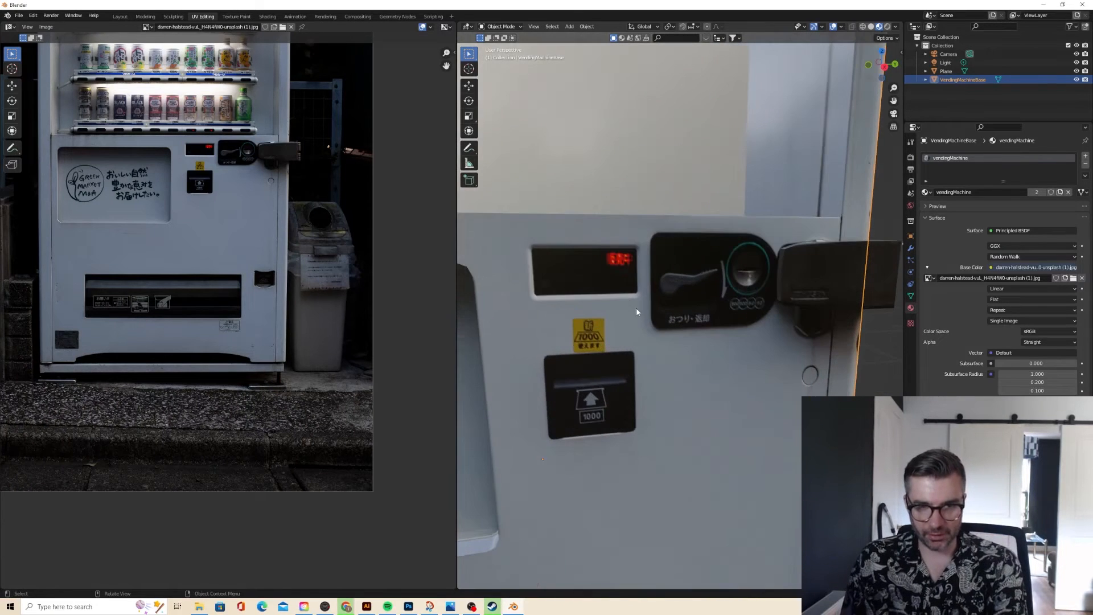
scroll(623, 304, "down", 2)
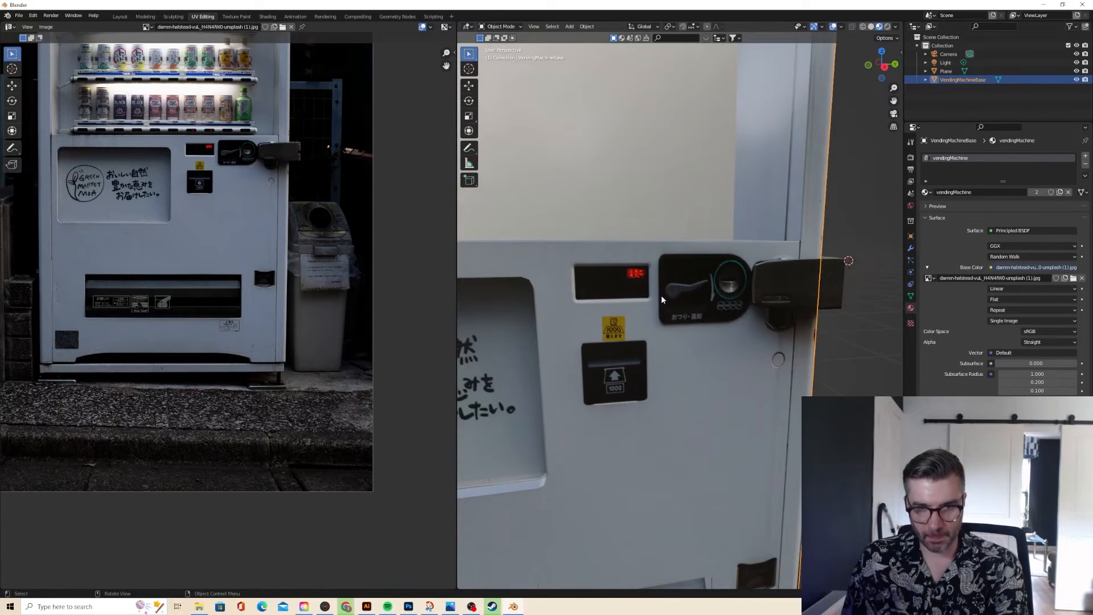
mouse_move(634, 343)
middle_mouse_down()
mouse_move(650, 342)
mouse_move(633, 343)
middle_mouse_up()
key("Tab")
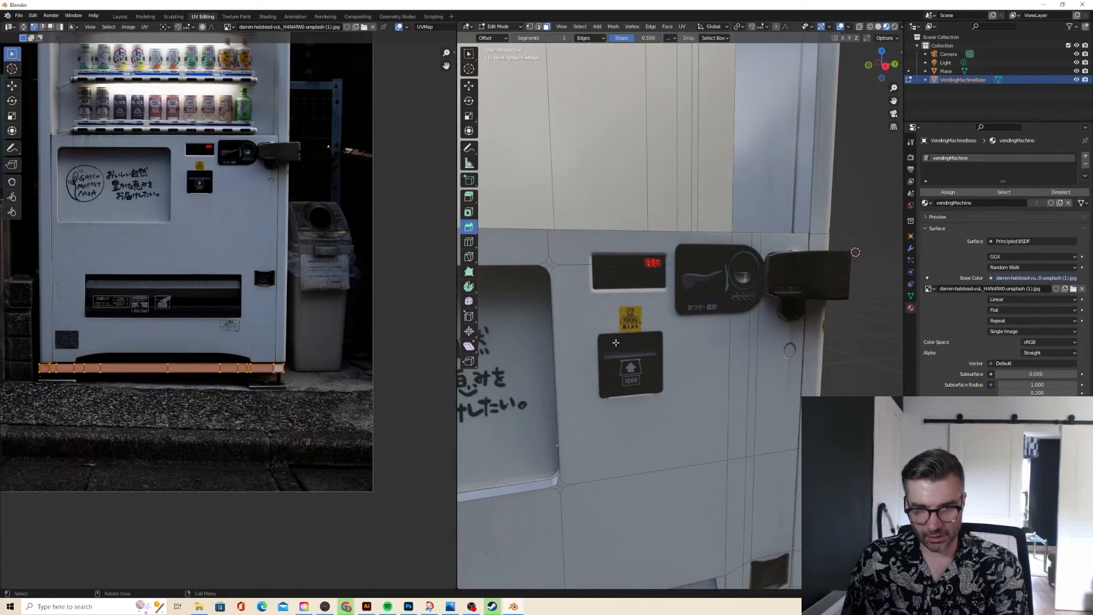
left_click(615, 343)
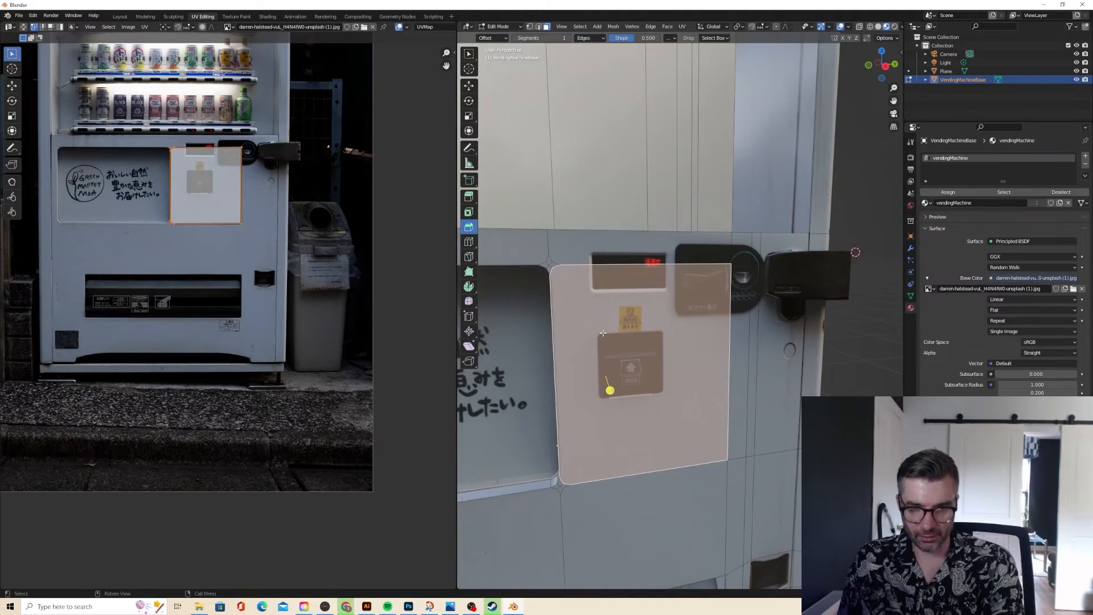
key("Tab")
- Place the 3D cursor on the bill slot, add a plane there and scale it down to the slot panel's width
left_click(467, 70)
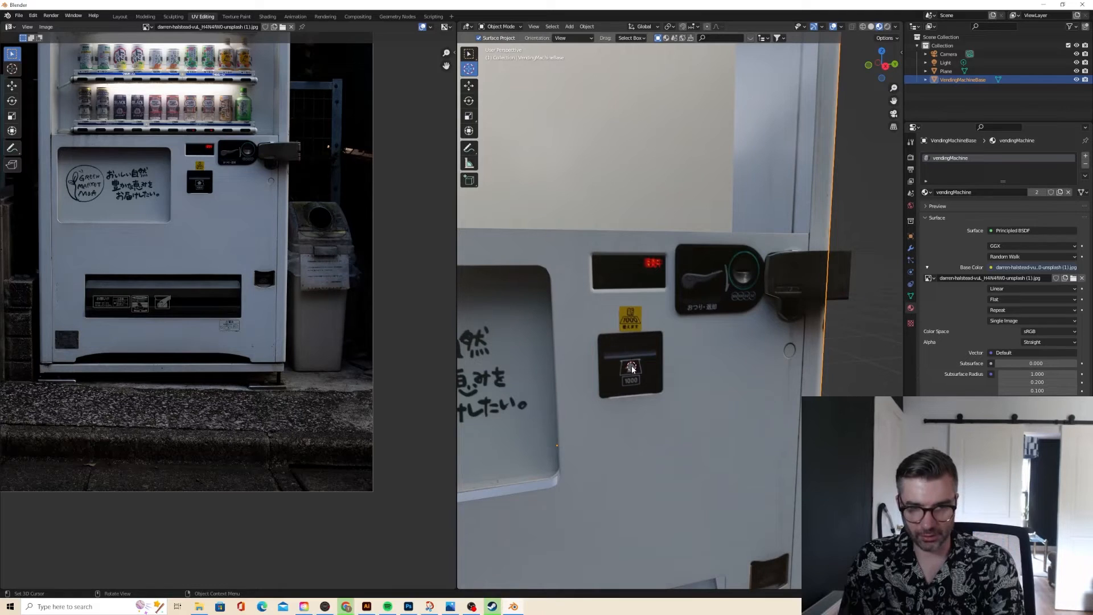
key("shift+a")
mouse_move(629, 364)
left_click(678, 370)
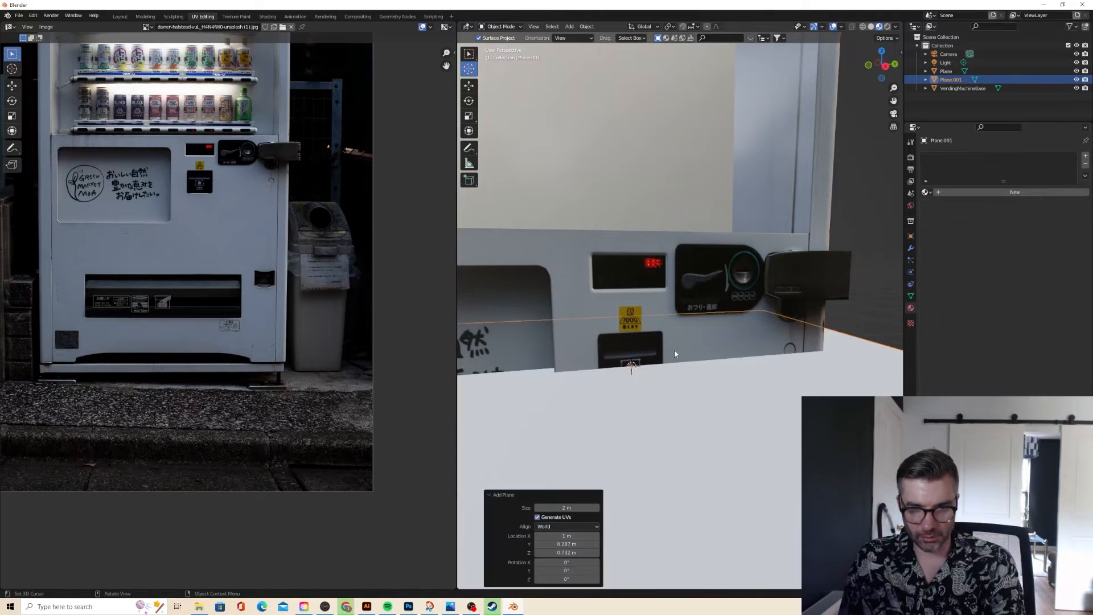
key("s")
left_click(625, 367)
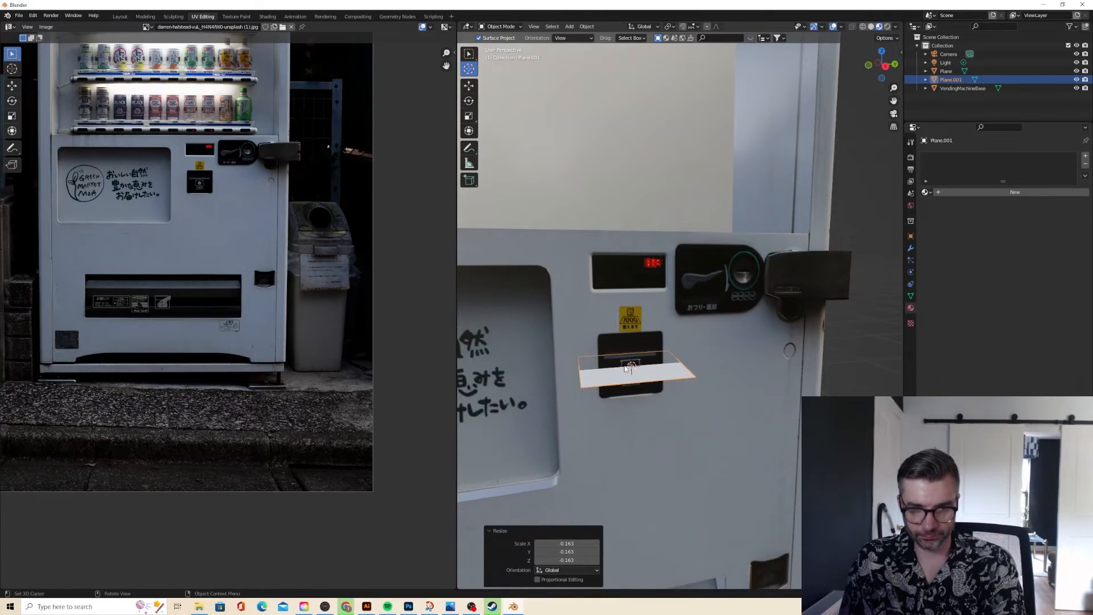
key("s")
left_click(631, 369)
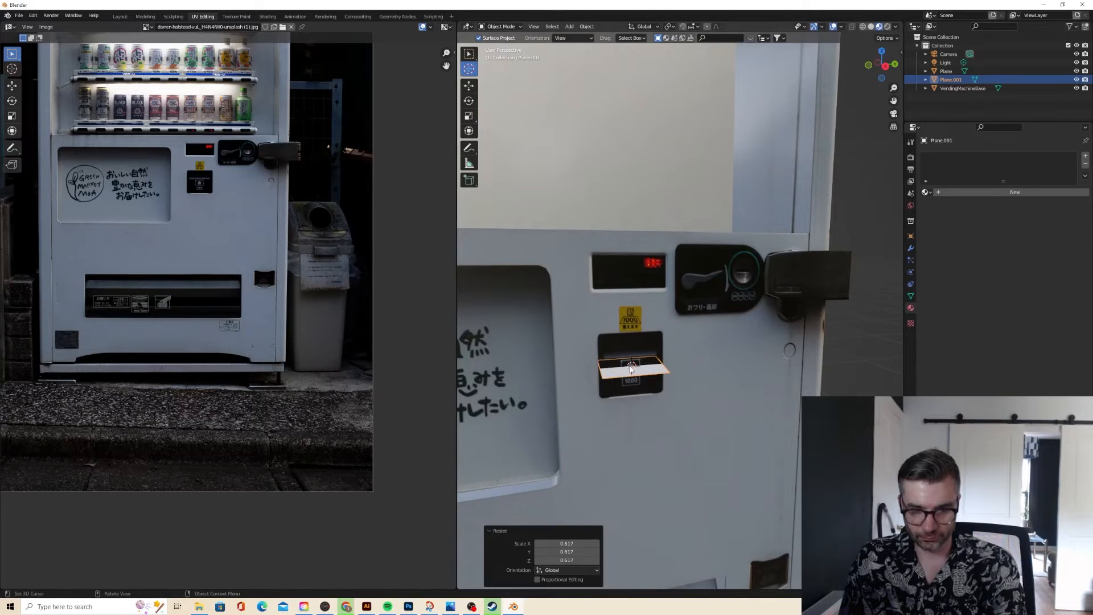
- Rotate the plane 90 degrees about Y and scale it 1.093 along Z so it covers the bill slot panel
key("r")
key("y")
key("Return")
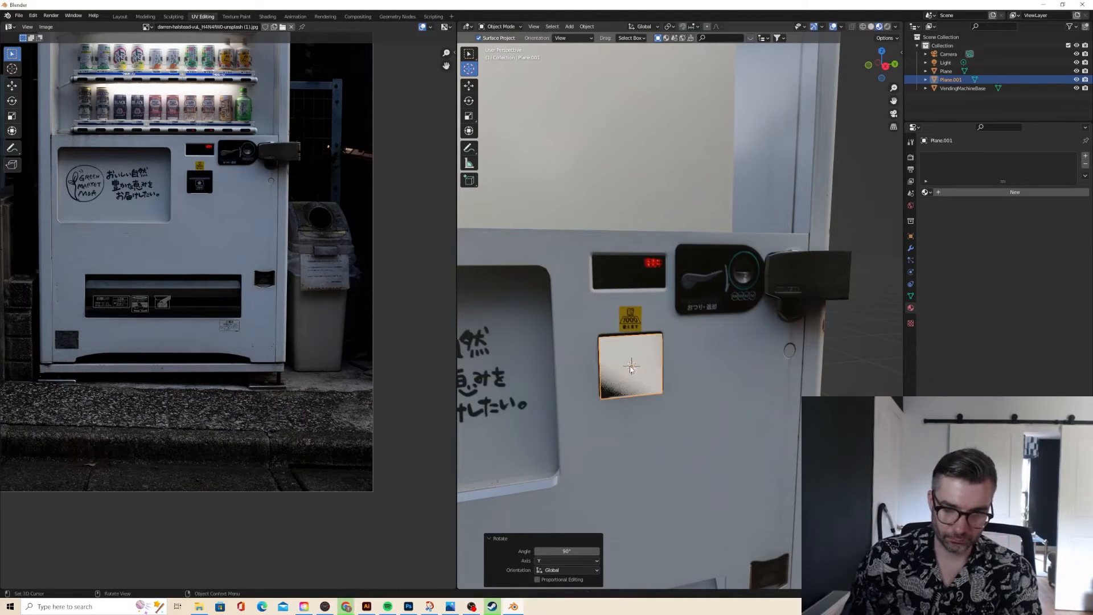
key("s")
key("y")
key("z")
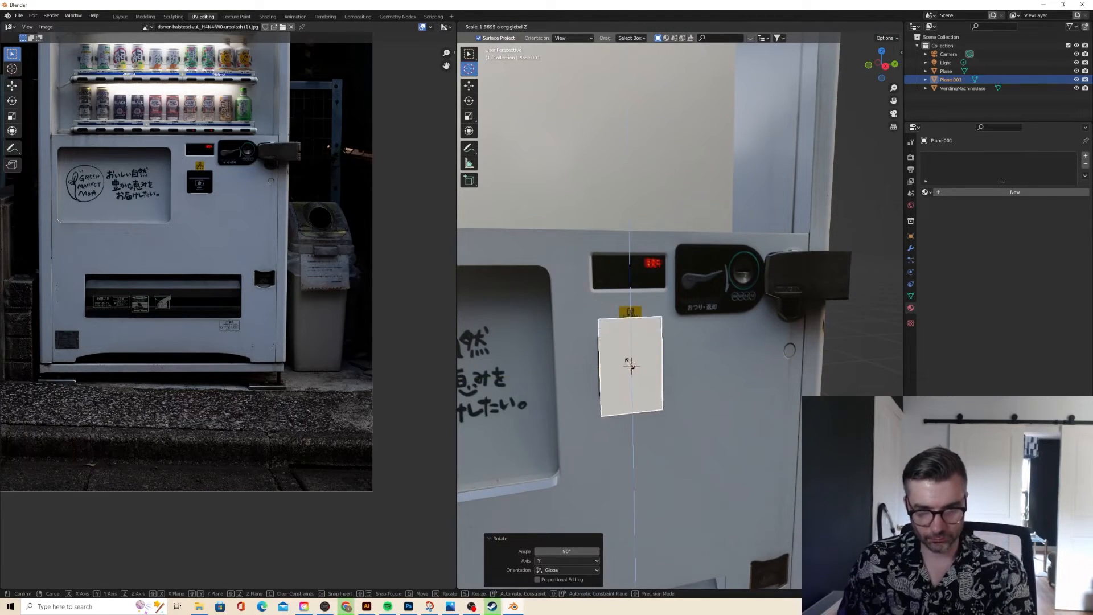
left_click(631, 371)
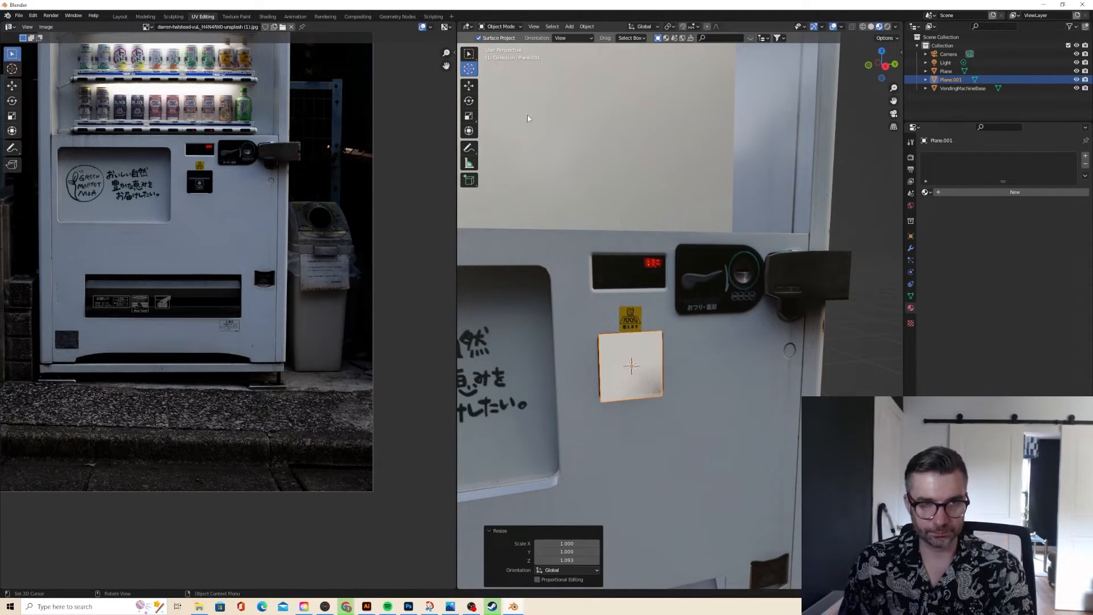
key("Tab")
key("Tab")
key("s")
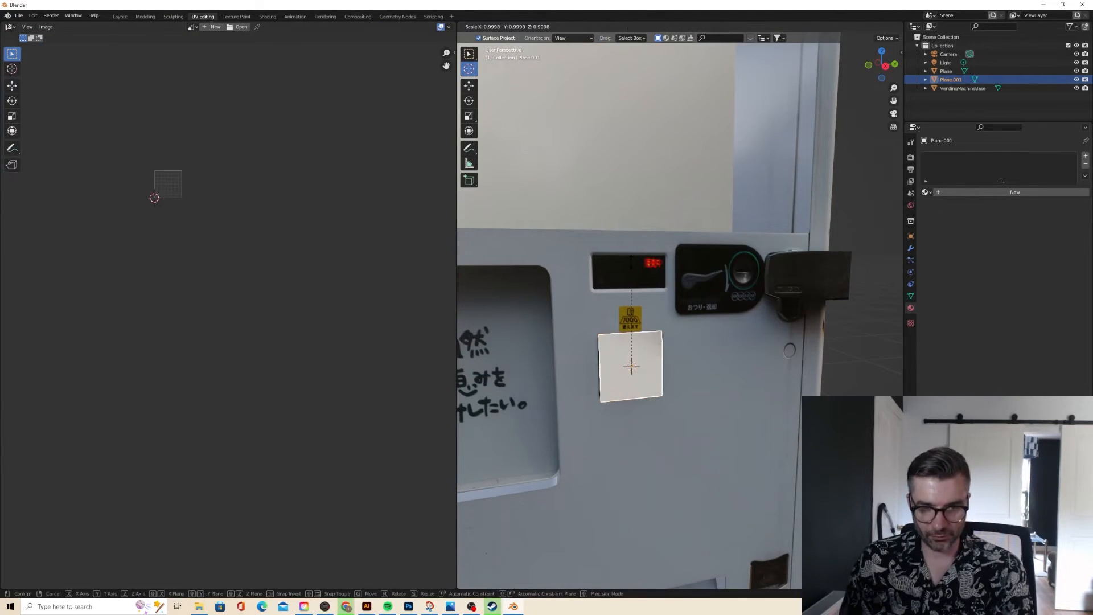
left_click(630, 262)
- Move the plane along X slightly off the machine's front and extrude its face into a thin block
middle_click_drag(632, 263, 650, 268)
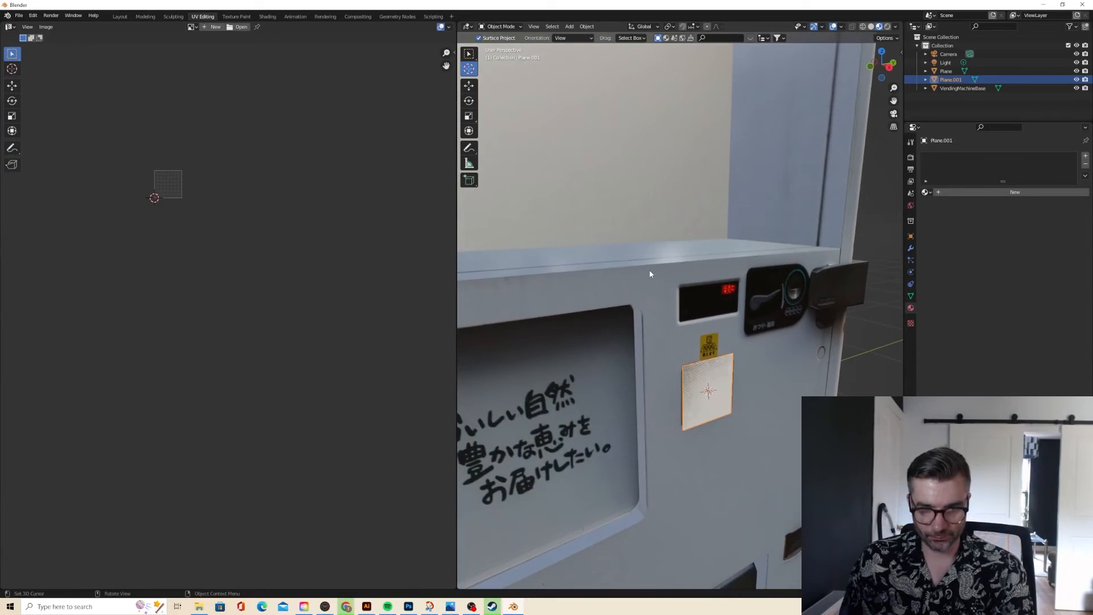
key("g")
key("x")
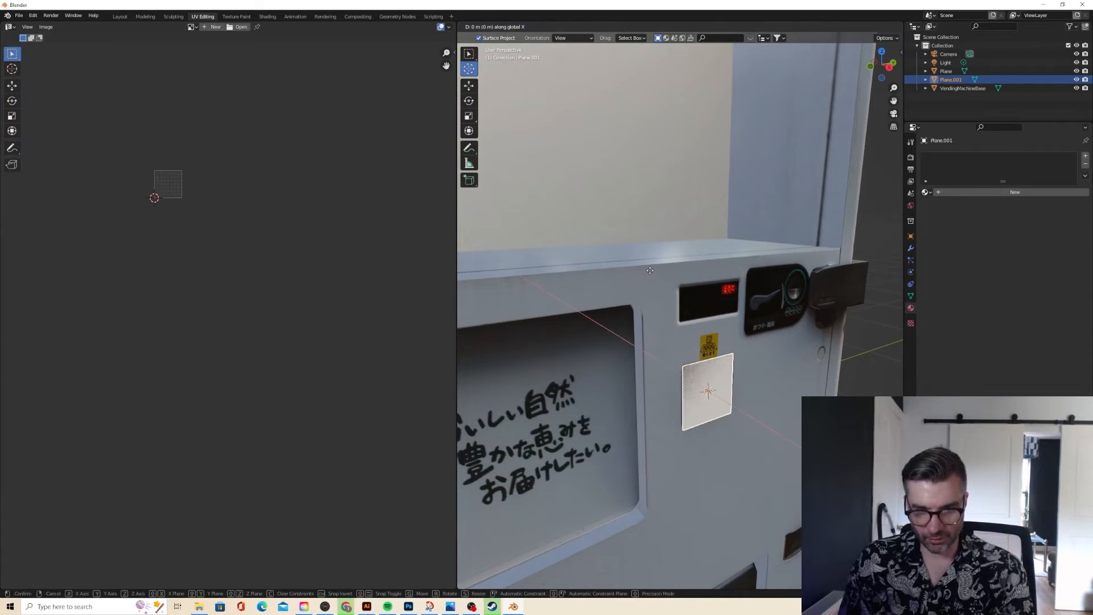
left_click(651, 274)
key("Tab")
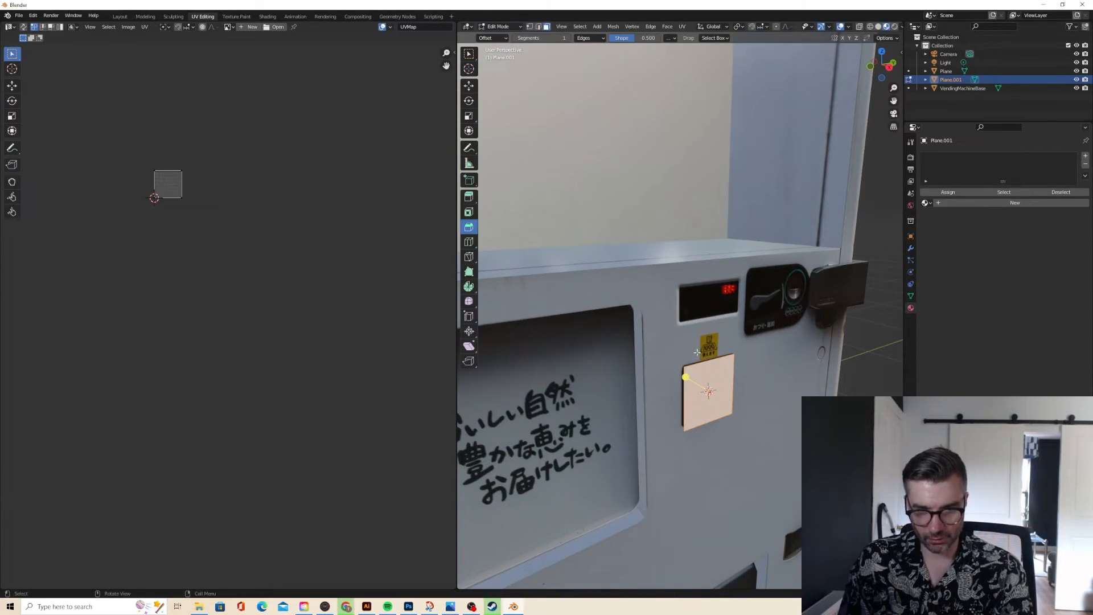
key("e")
left_click(697, 350)
key("Tab")
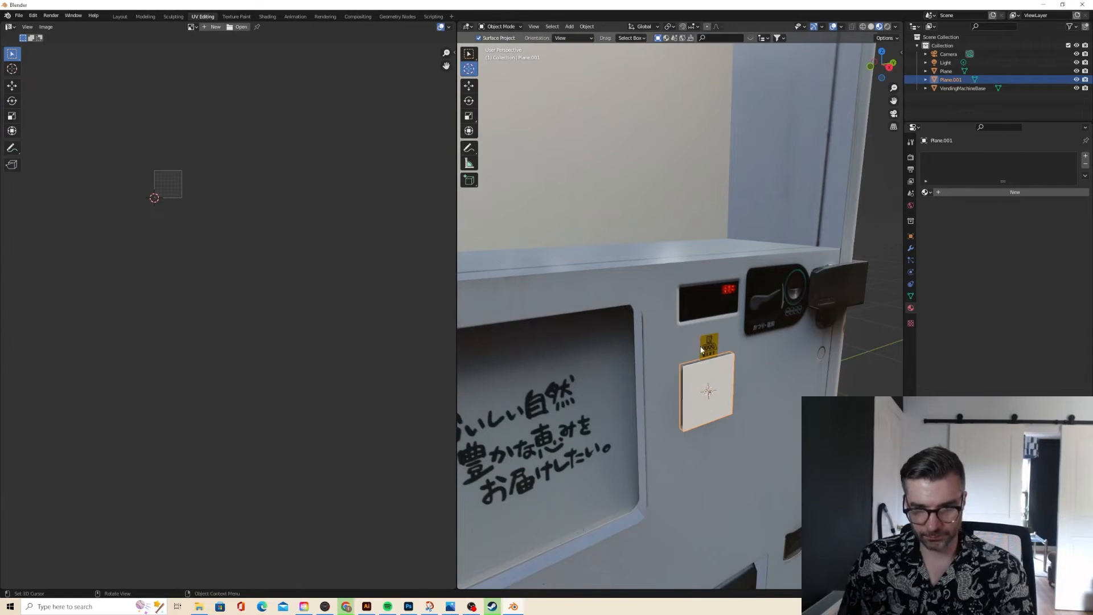
- Assign the vendingMachine material to the bill slot block and unwrap it with Cube Projection
left_click(925, 191)
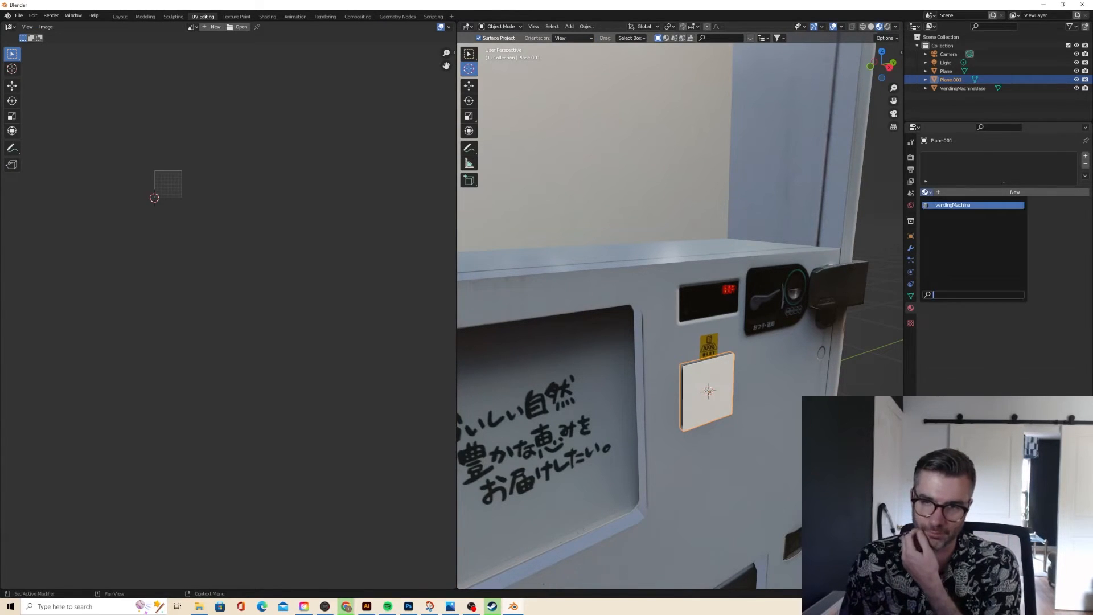
left_click(934, 206)
key("Tab")
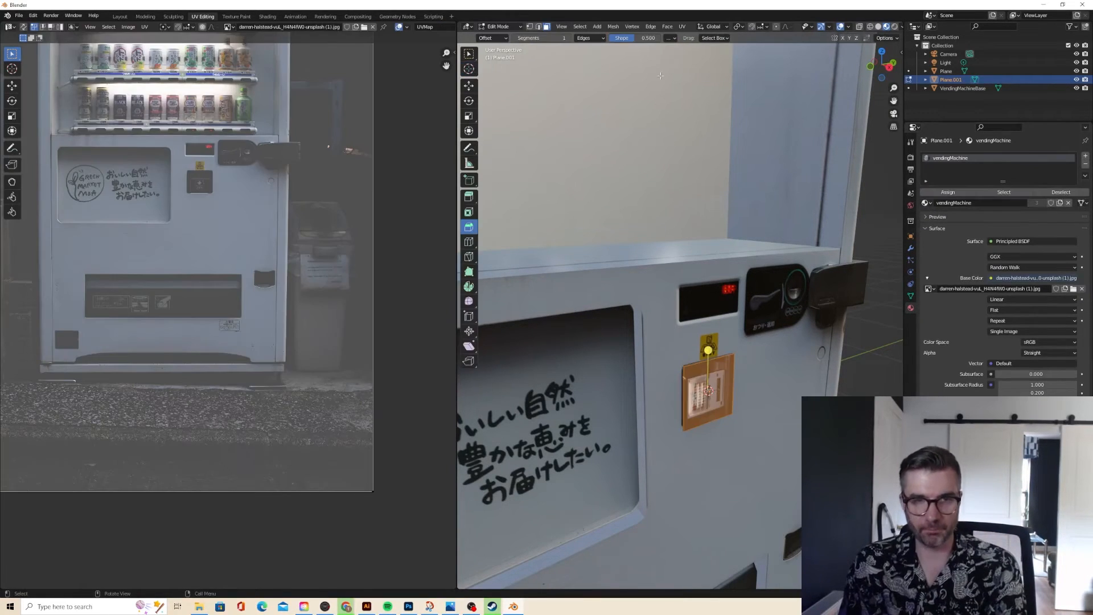
left_click(682, 26)
left_click(701, 77)
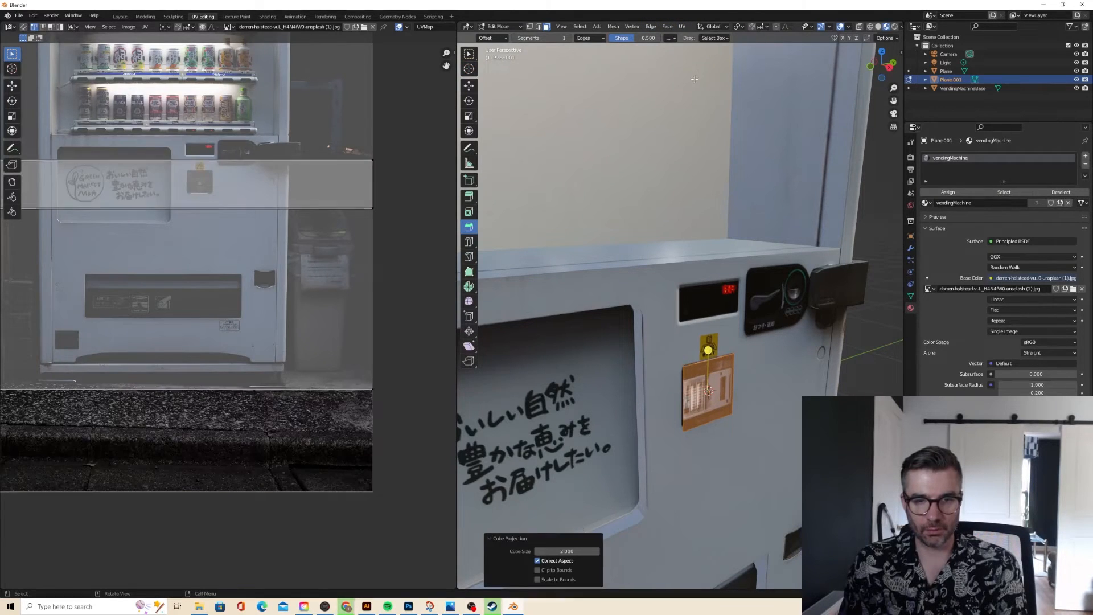
- Unwrap the bill slot block again with Project from View while facing the machine's front
left_click_drag(71, 126, 337, 468)
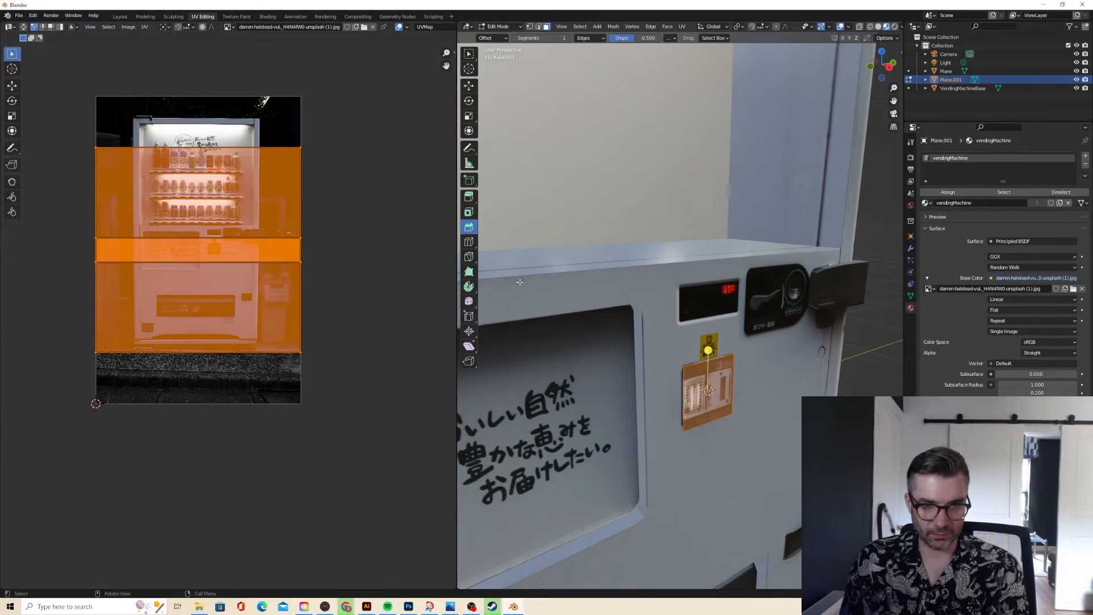
key("Tab")
middle_click_drag(707, 262, 676, 251)
key("Tab")
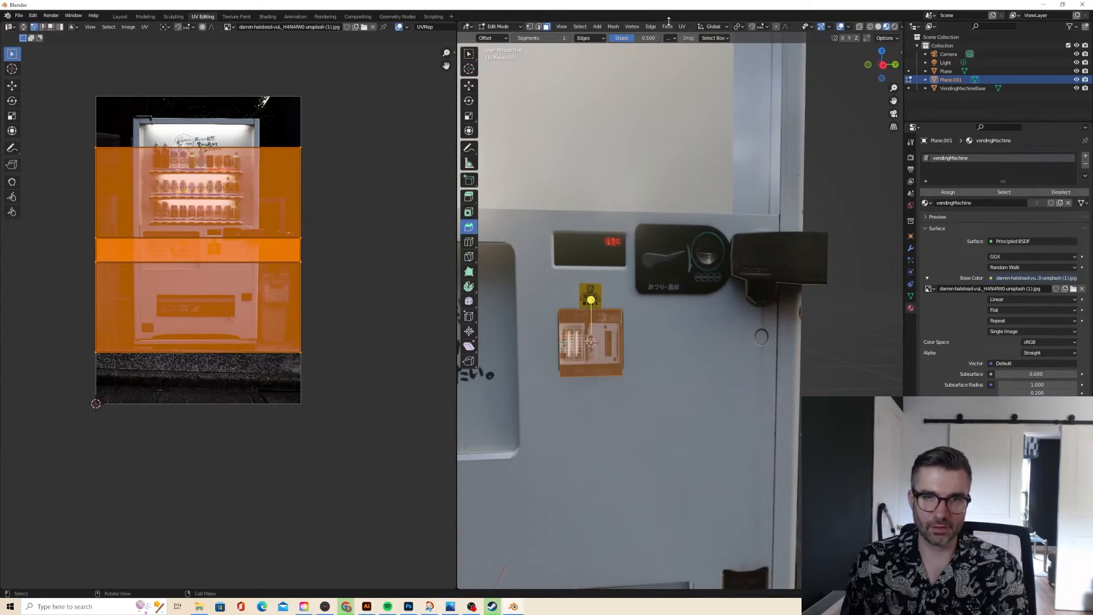
left_click(682, 26)
left_click(714, 108)
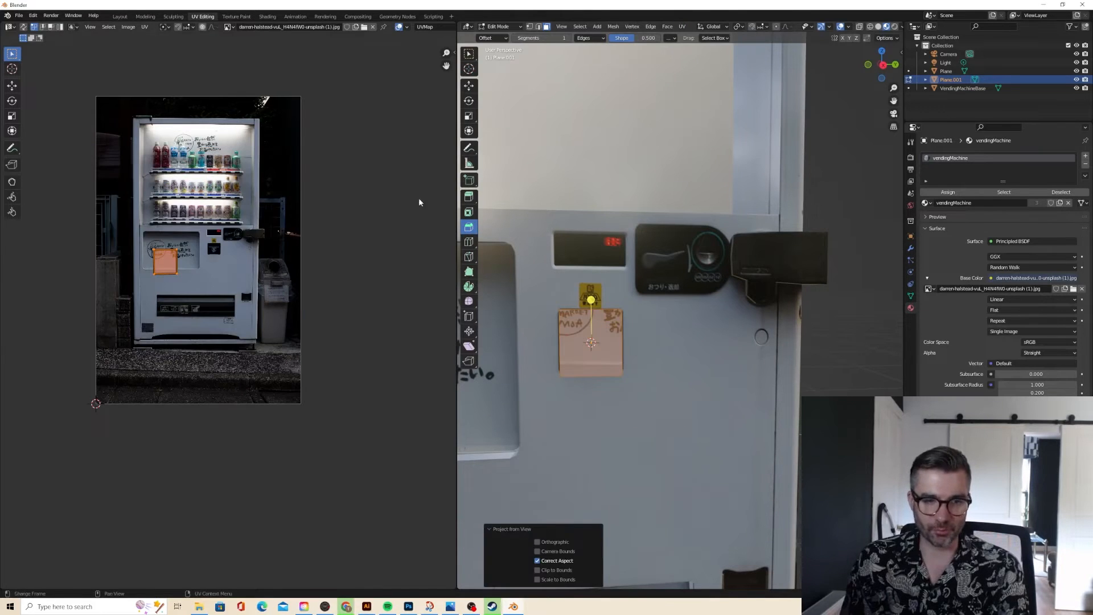
- Move the block's UV island onto the bill slot in the photo and scale it down to about the slot's size
scroll(192, 281, "up", 5)
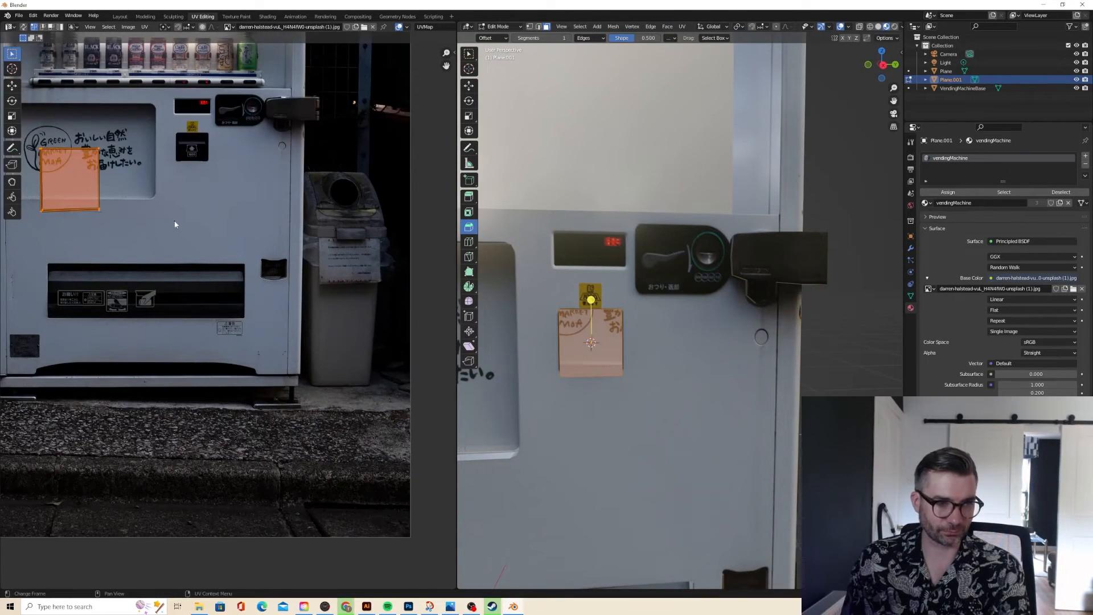
key("g")
left_click(302, 173)
key("s")
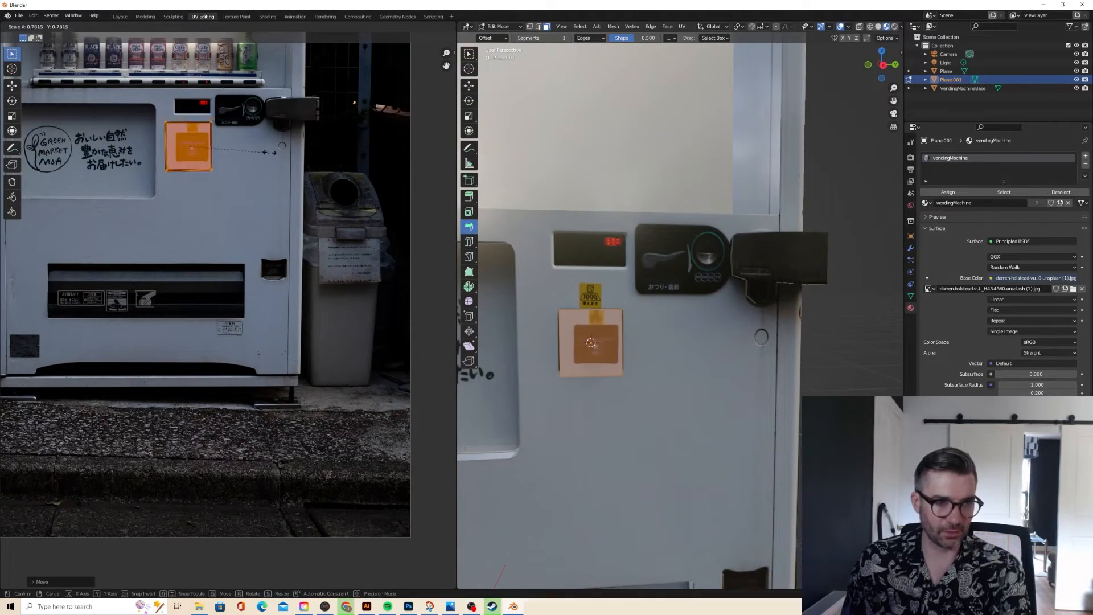
left_click(229, 127)
- Shift the UV island so its upper and lower edges line up with the photographed bill slot
scroll(246, 139, "up", 3)
middle_click_drag(247, 139, 322, 342)
scroll(324, 340, "down", 1)
scroll(259, 232, "up", 3)
middle_click_drag(258, 232, 300, 330)
key("g")
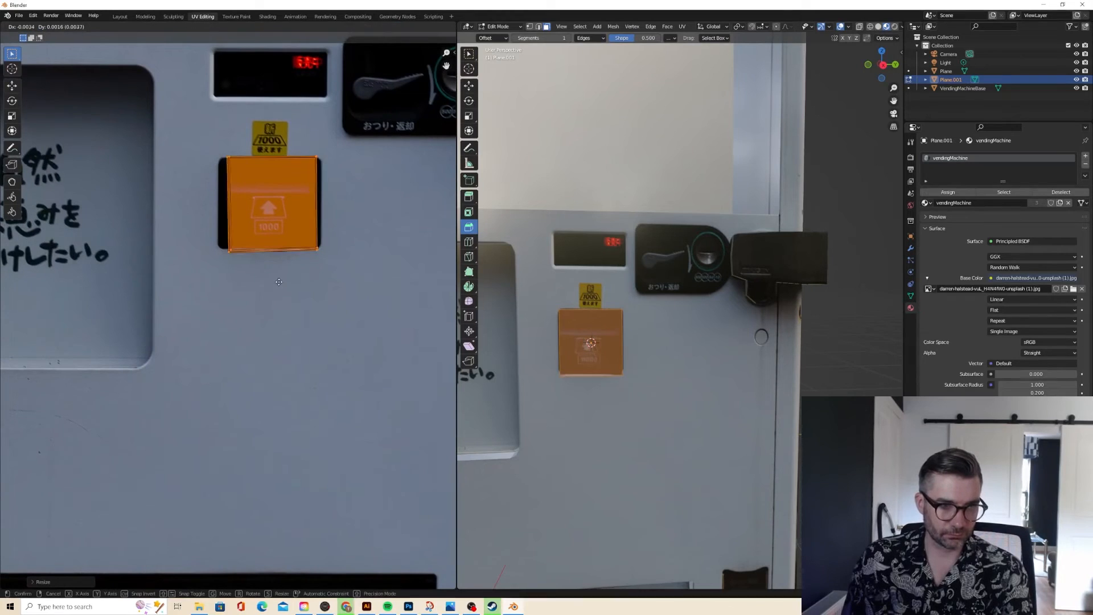
left_click(274, 282)
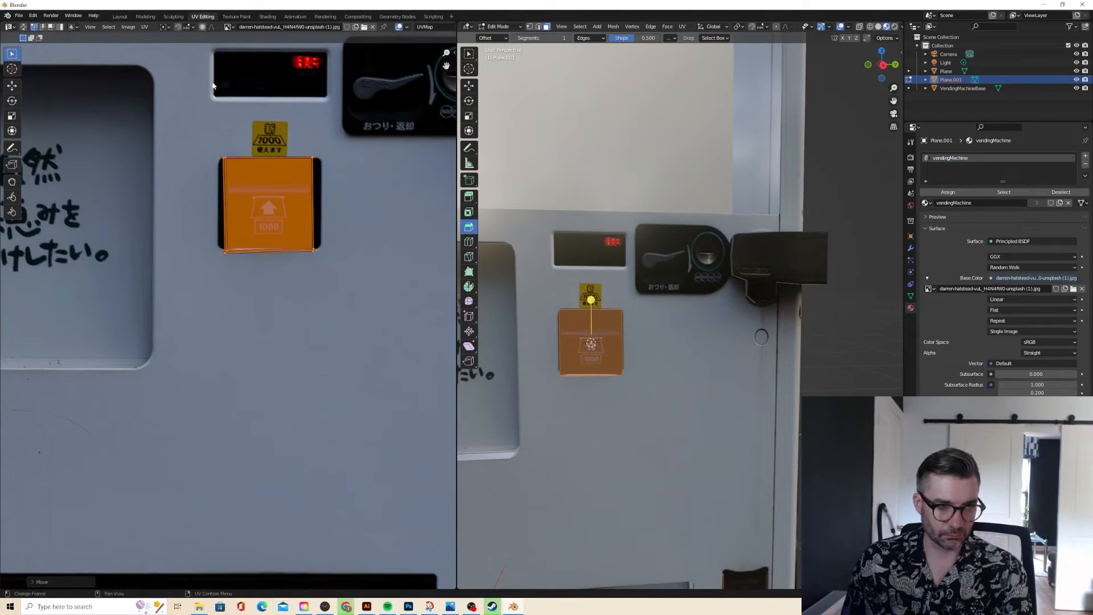
- Move the island's left and right UV points outward to the matching side edges of the photographed bill slot
left_click_drag(213, 108, 254, 279)
key("g")
left_click(247, 281)
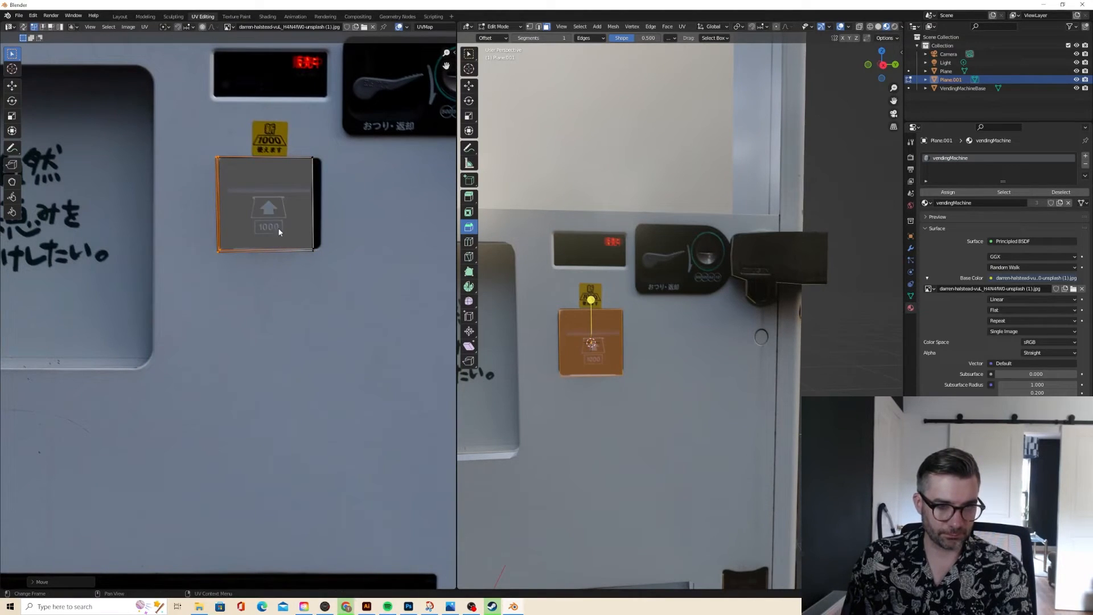
left_click_drag(300, 150, 346, 268)
key("g")
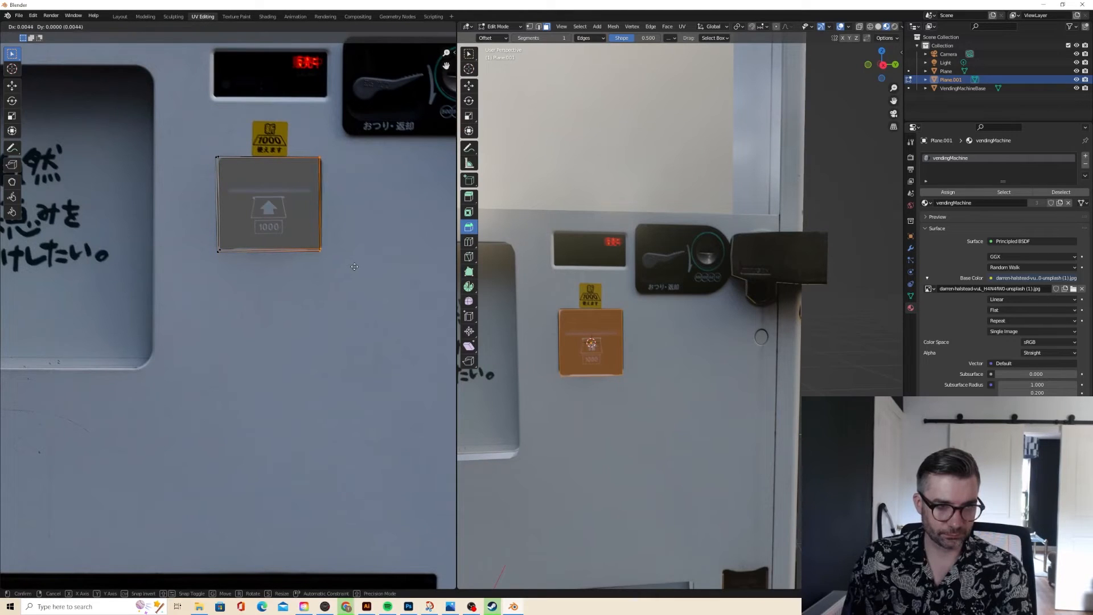
left_click(356, 268)
key("Tab")
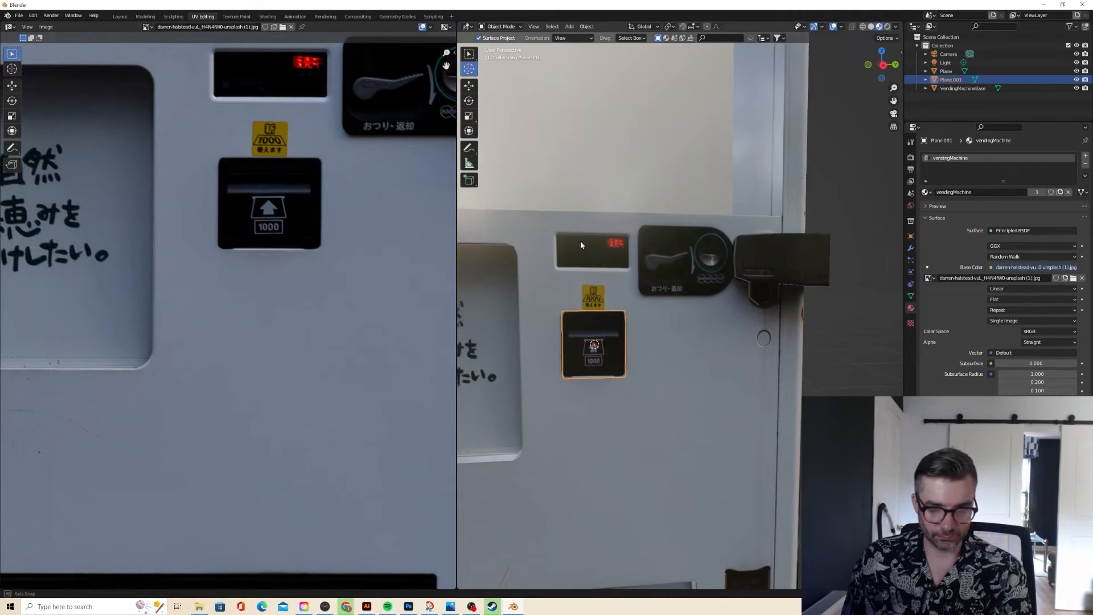
mouse_move(580, 240)
middle_mouse_down()
mouse_move(599, 248)
mouse_move(577, 243)
middle_mouse_up()
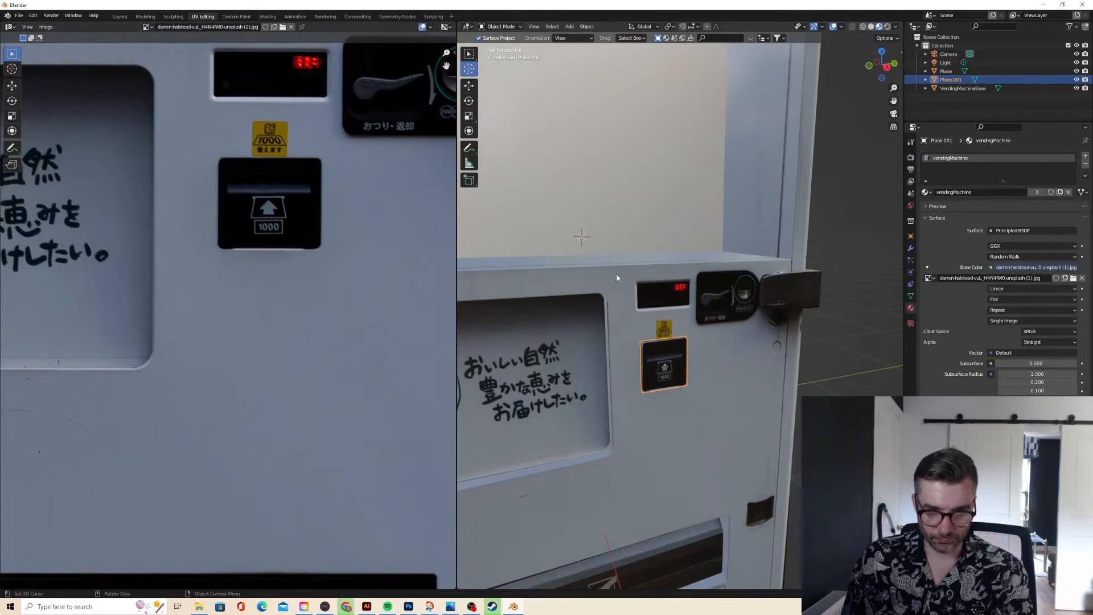
- Switch to the selection tool and open the bill slot block in Edit Mode
key("w")
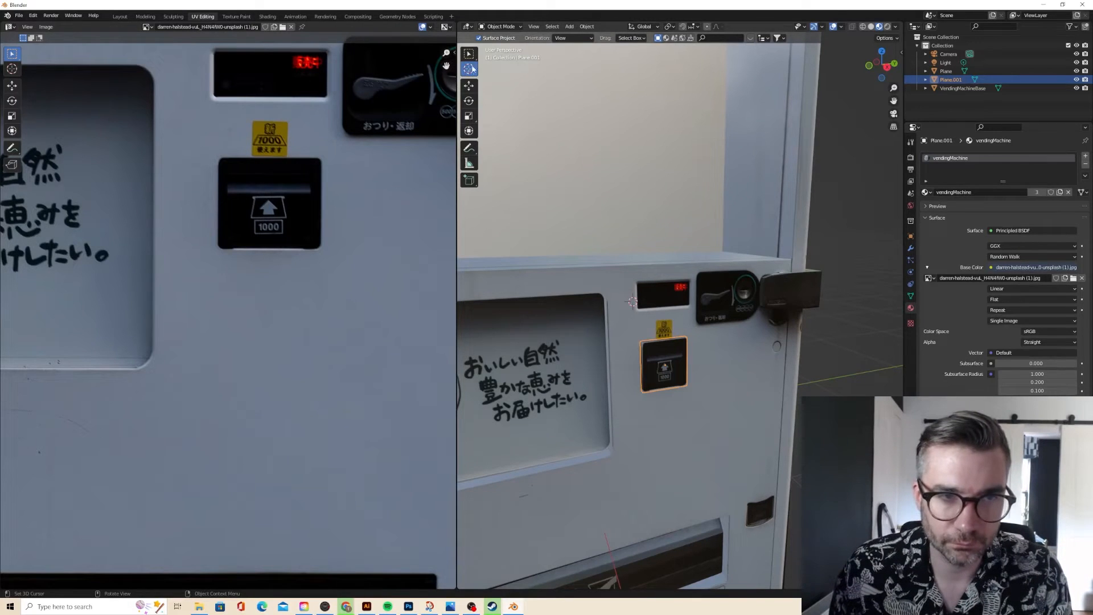
left_click(734, 129)
middle_click_drag(733, 137, 751, 143)
scroll(747, 168, "up", 5)
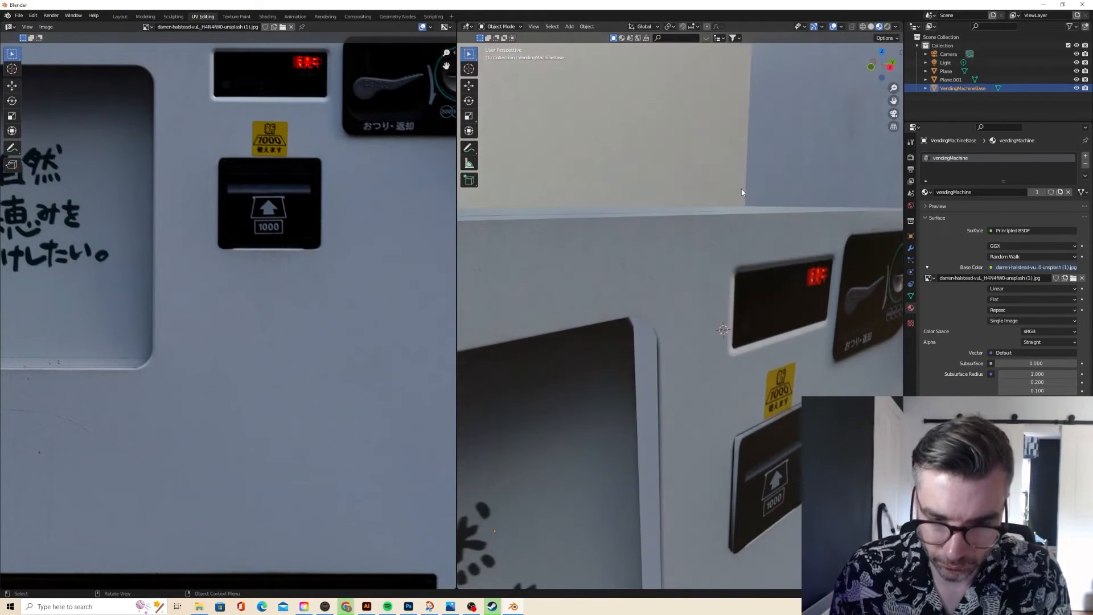
left_click(758, 432)
key("Tab")
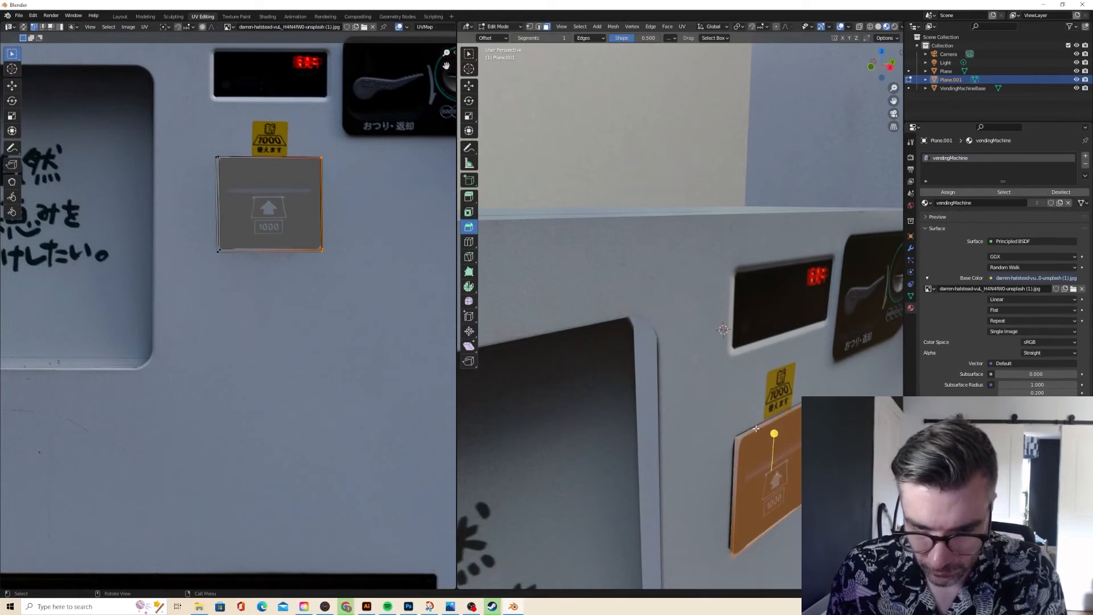
- Select the narrow side faces around the bill slot block and unwrap them with Cube Projection
left_click(756, 427)
left_click(734, 451, "shift")
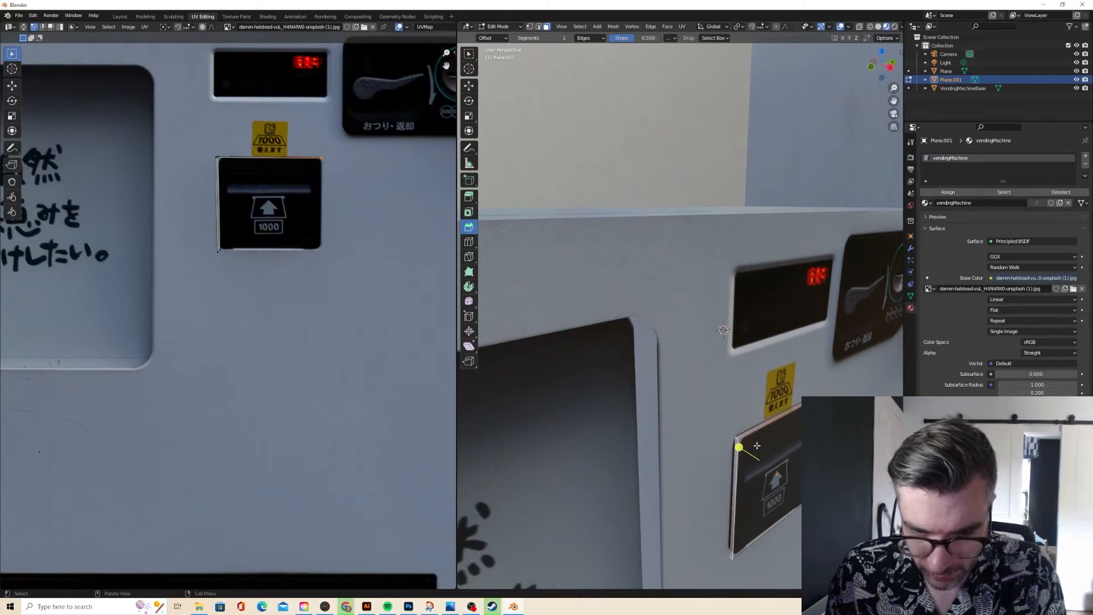
middle_click_drag(756, 446, 719, 437)
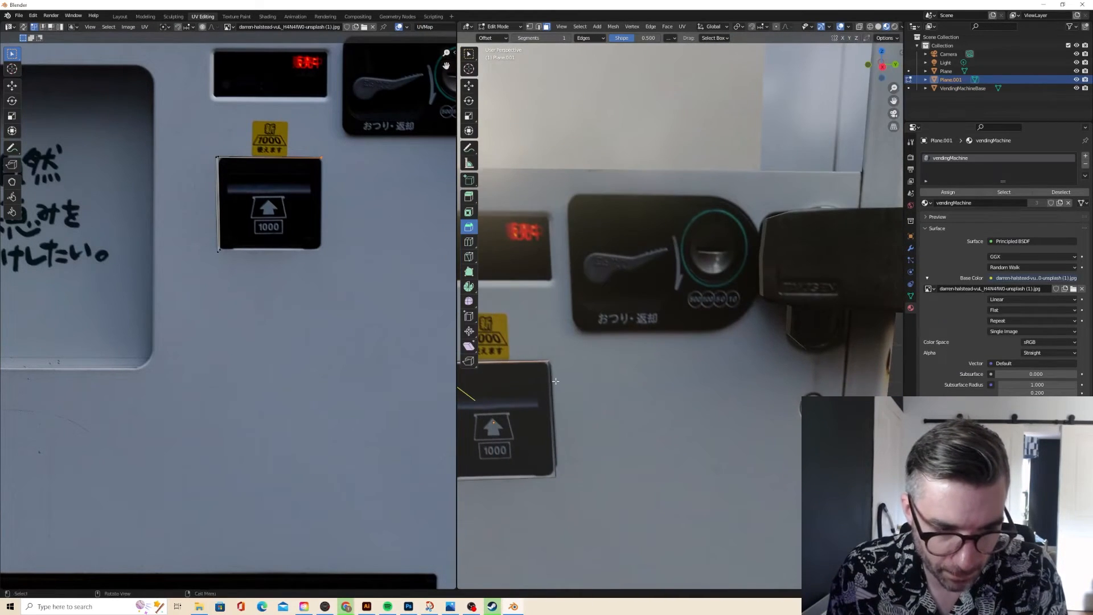
middle_click_drag(556, 381, 561, 314)
scroll(534, 385, "down", 1)
left_click(508, 355)
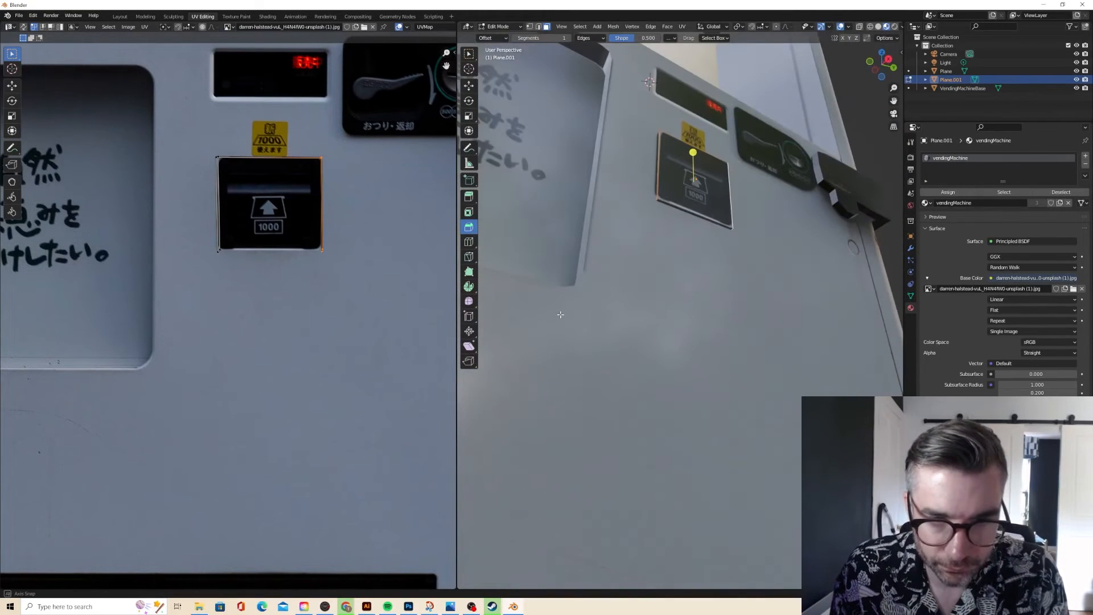
left_click(660, 201, "shift")
left_click(681, 26)
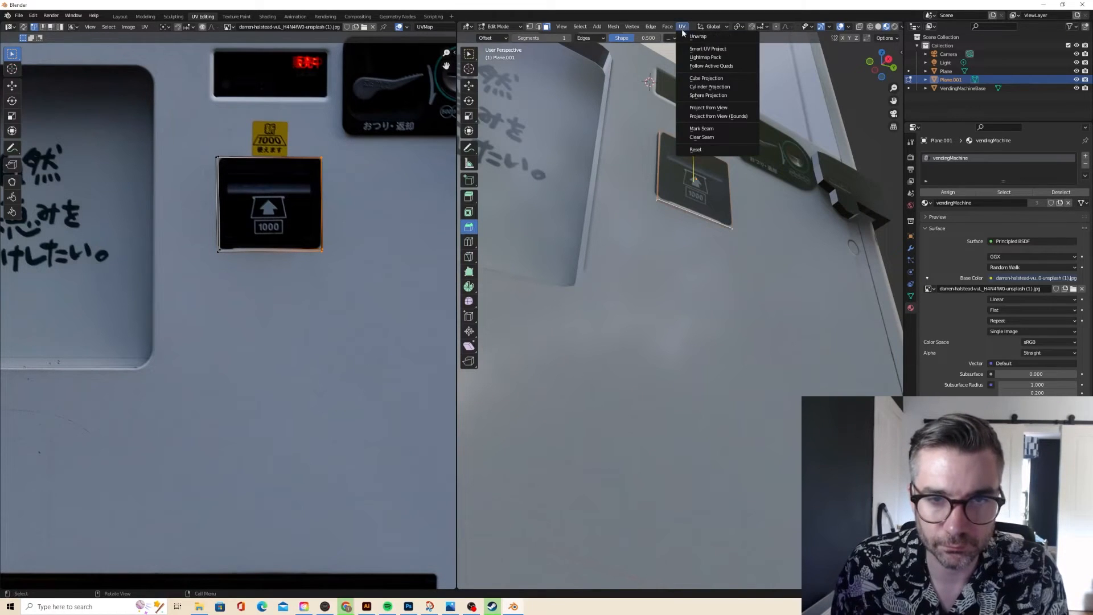
left_click(698, 79)
scroll(368, 185, "down", 4)
scroll(369, 190, "down", 4)
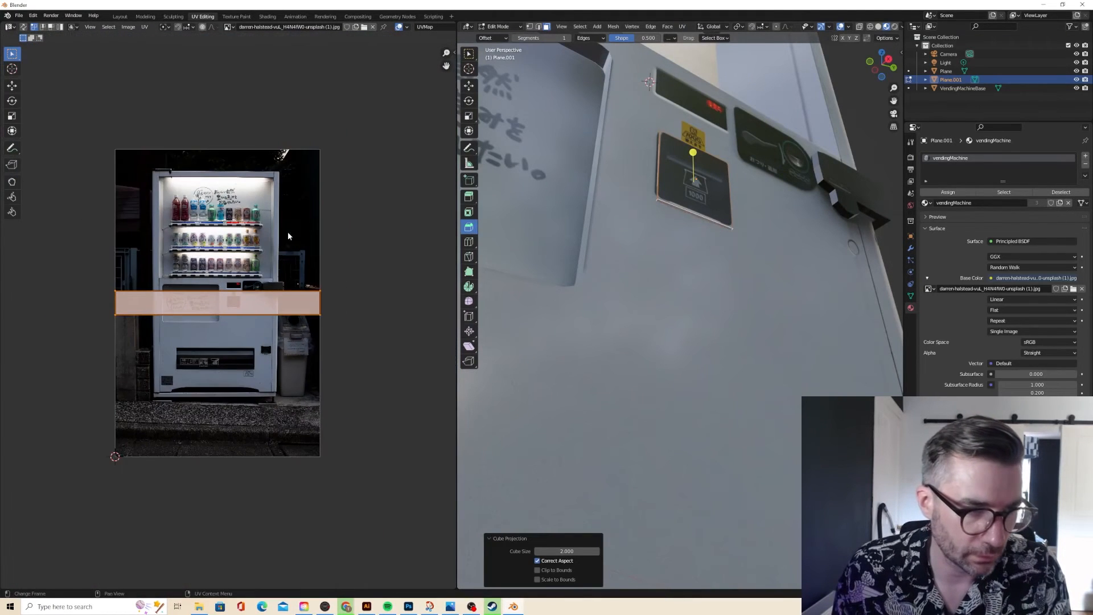
- Scale the side faces' UV island down to a small strip and place it on the photo's dark dispenser opening
key("s")
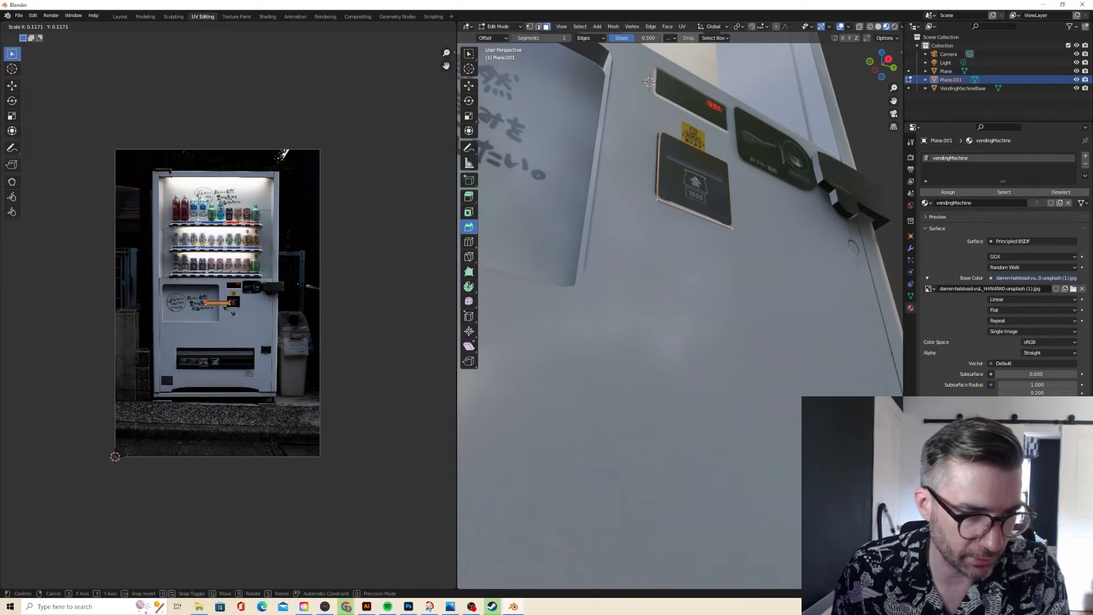
left_click(265, 321)
key("g")
left_click(247, 366)
key("s")
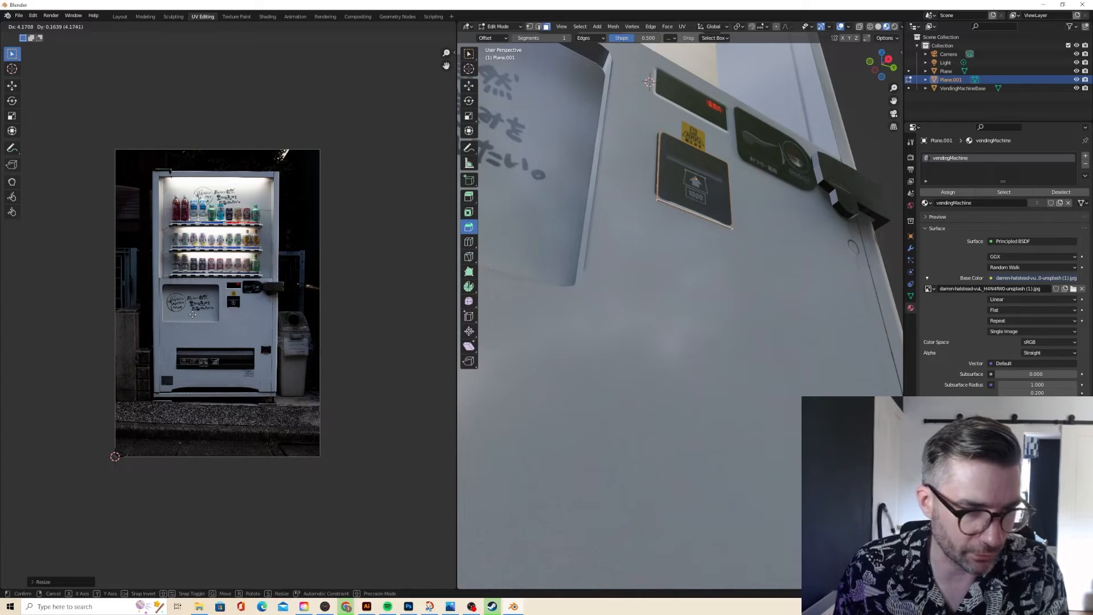
left_click(255, 279)
scroll(260, 291, "up", 3)
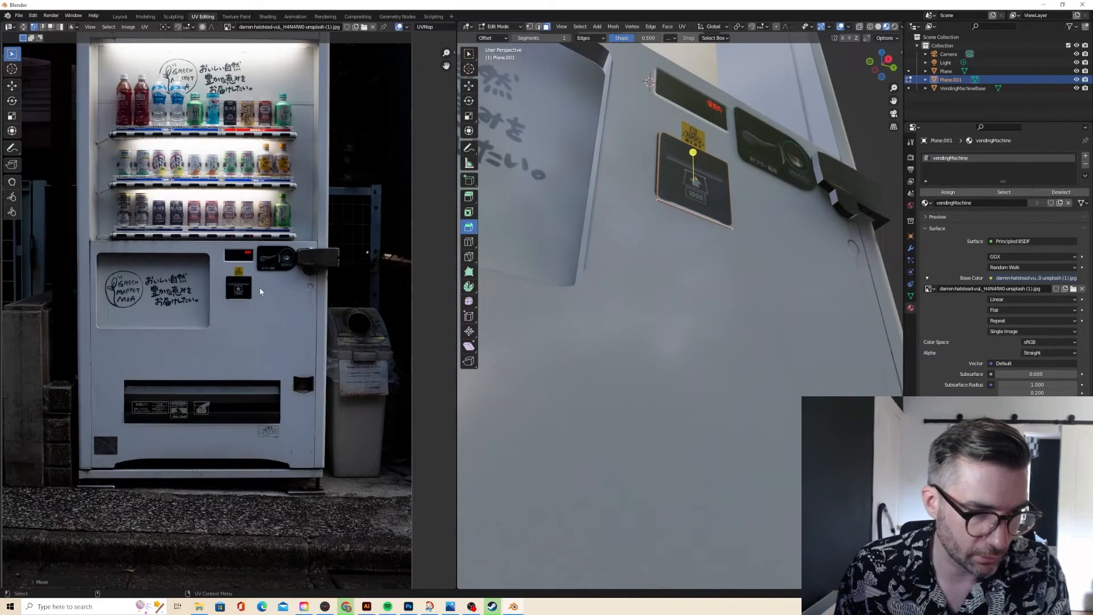
key("g")
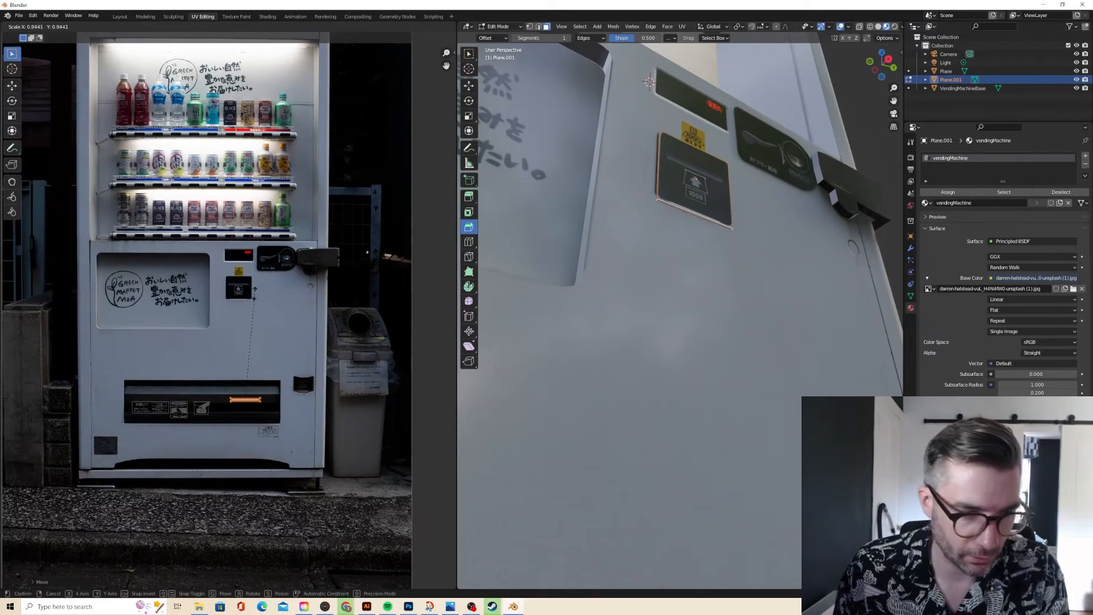
left_click(255, 293)
key("Tab")
middle_click_drag(702, 168, 655, 242)
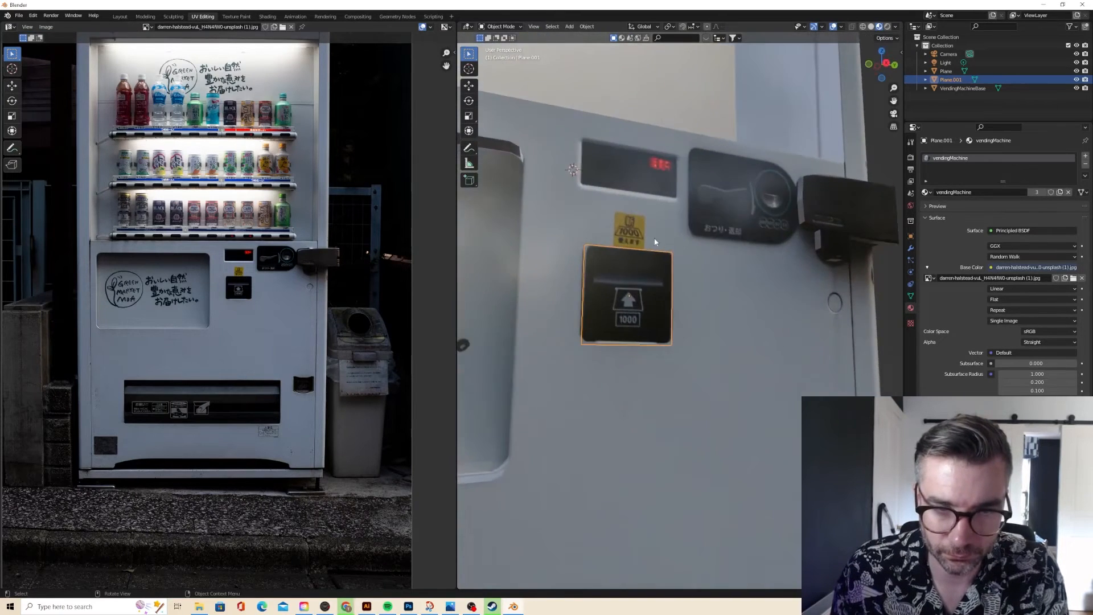
- Select the block's front face and move its lower UV points up inside the bill slot's lower edge
key("Tab")
scroll(655, 242, "up", 4)
scroll(535, 296, "down", 2)
left_click(610, 283)
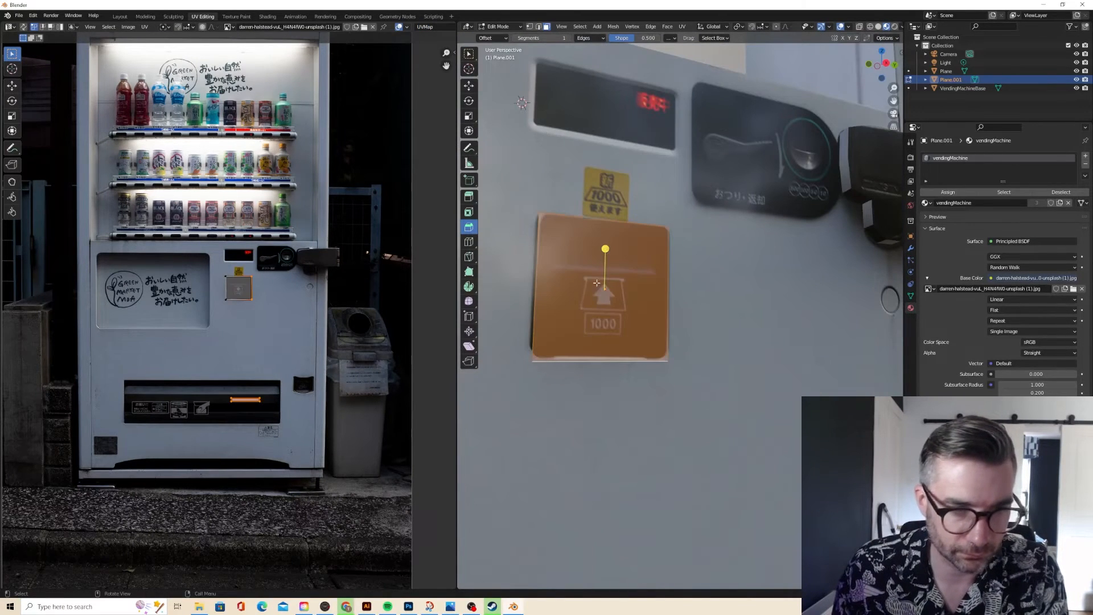
scroll(262, 268, "up", 6)
left_click_drag(166, 200, 387, 240)
key("g")
left_click(383, 236)
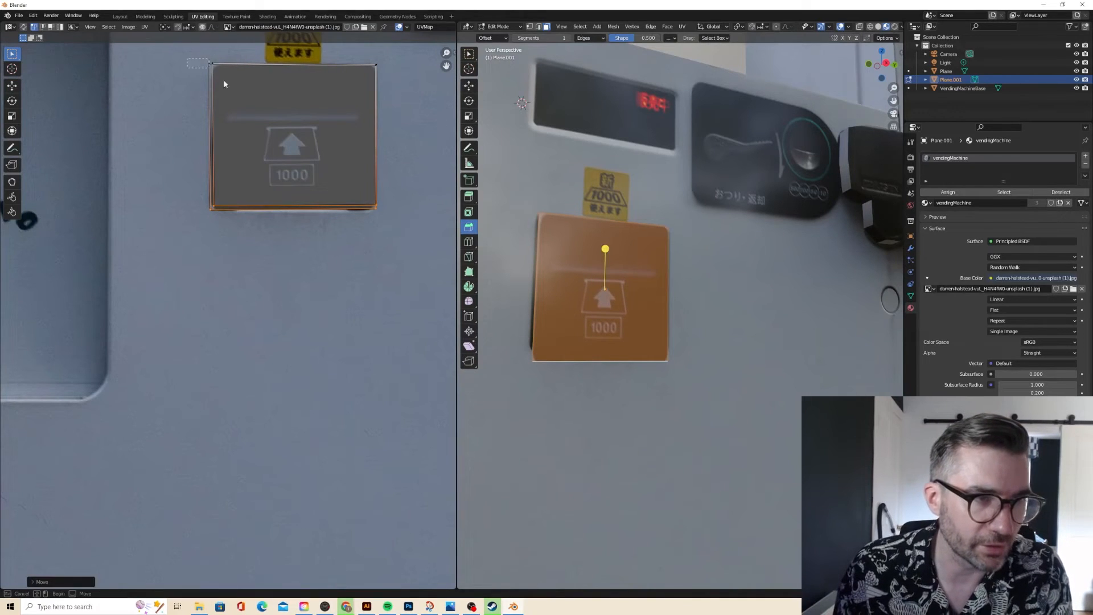
- Try to shift the front face's left UV points inside the bill slot's left edge
left_click_drag(186, 59, 246, 218)
key("g")
left_click(249, 212)
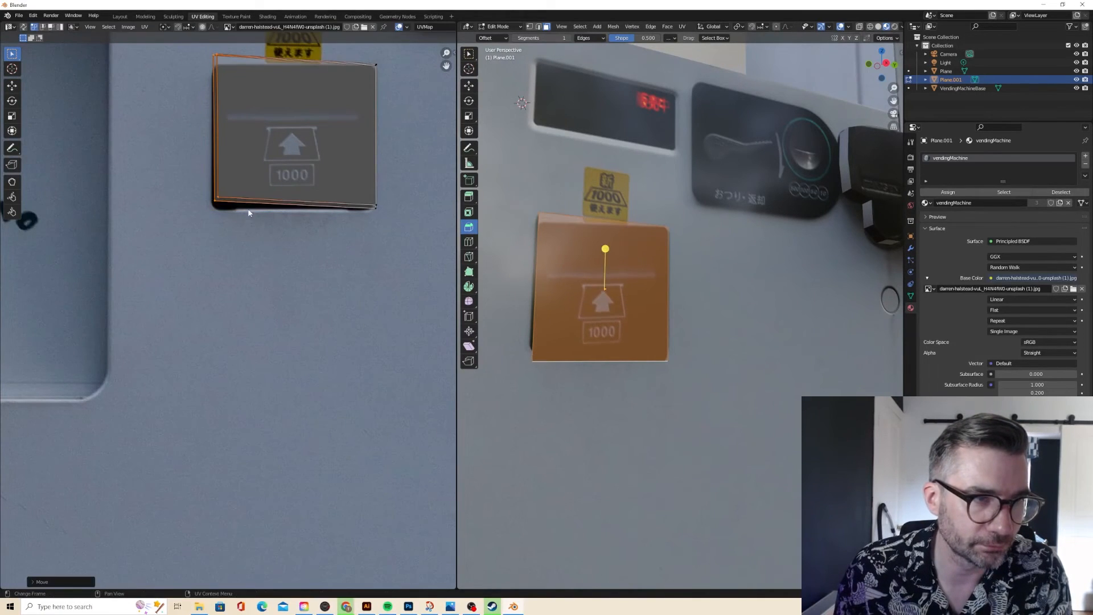
key("a")
- Move the front face's upper UV points down inside the photographed bill slot's dark upper edge
left_click_drag(195, 56, 412, 84)
key("g")
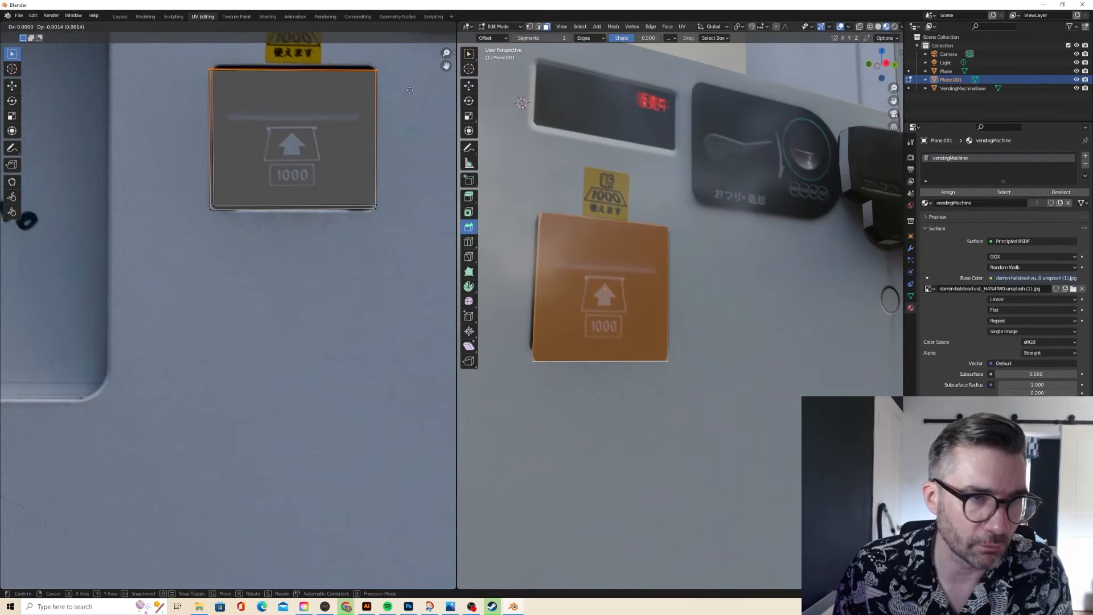
left_click(410, 94)
key("Tab")
middle_click_drag(518, 120, 534, 135)
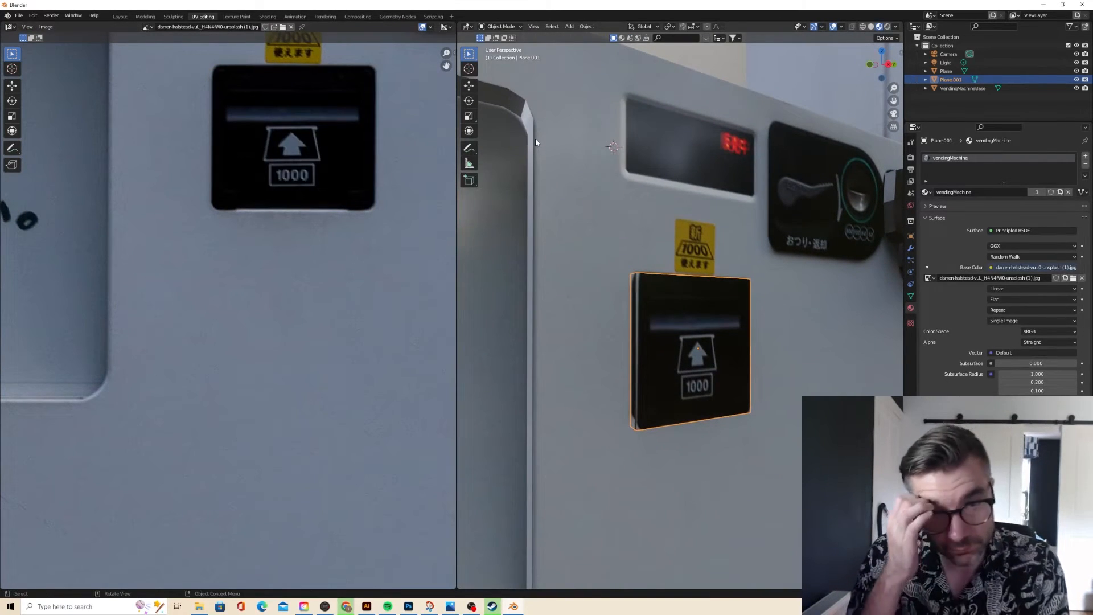
- Scale the bill slot block's selected front face down slightly in the 3D view
key("Tab")
middle_click_drag(535, 141, 620, 247)
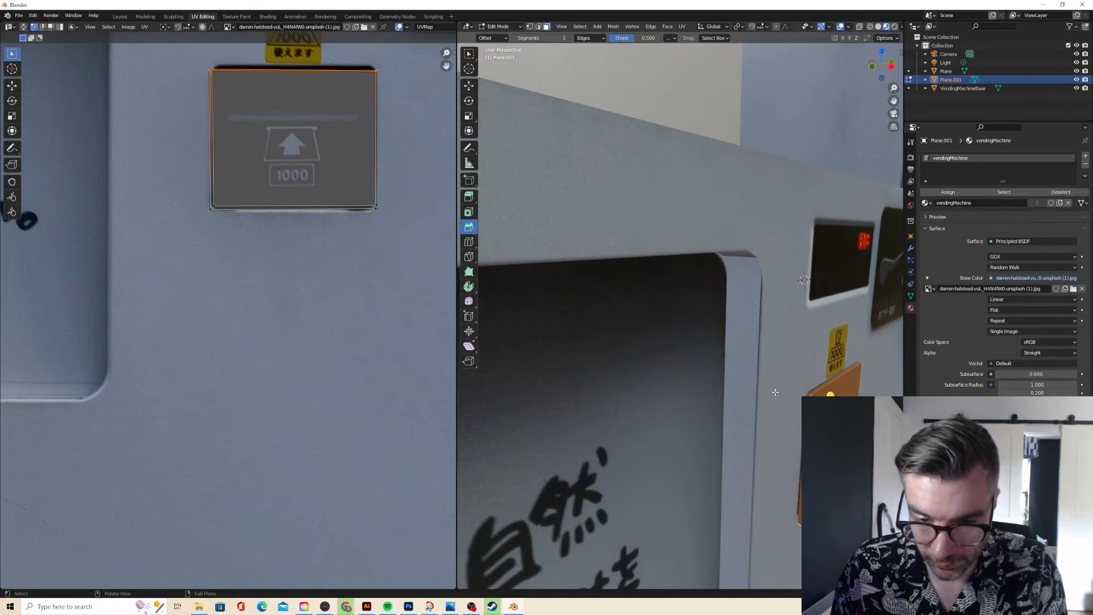
key("s")
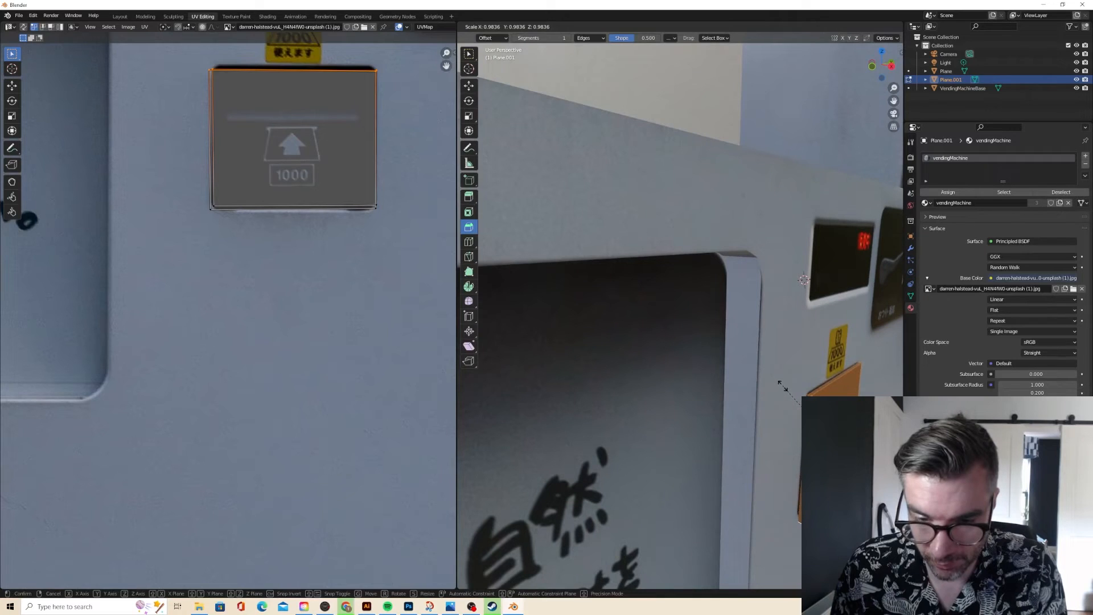
left_click(775, 388)
key("Tab")
middle_click_drag(775, 388, 747, 357)
key("Tab")
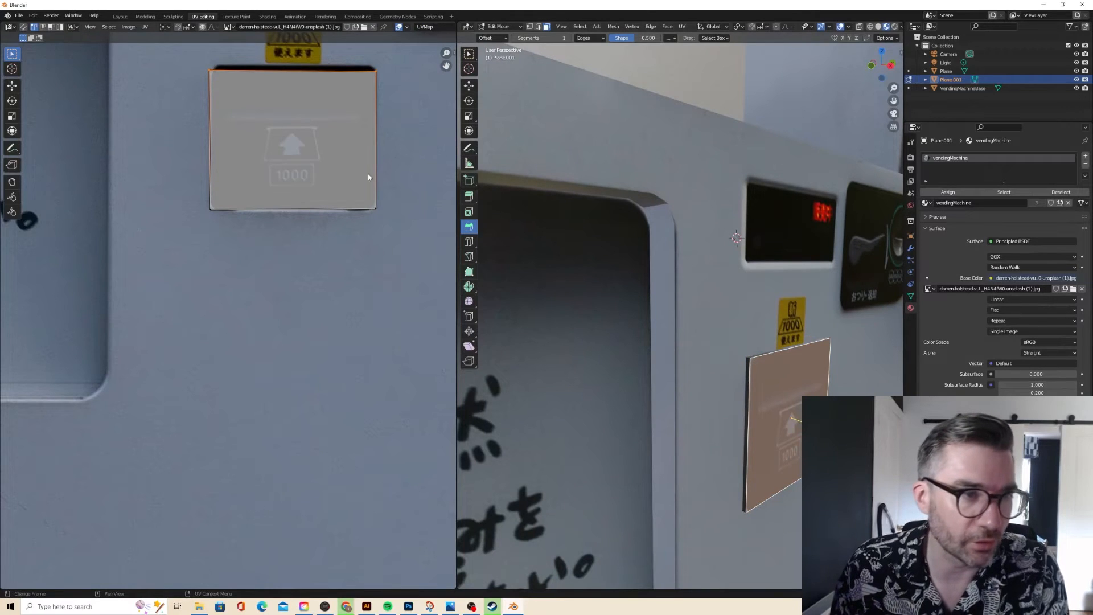
- Move the front face's left UV points right, inside the photographed bill slot's dark left edge
left_click_drag(191, 67, 234, 222)
key("g")
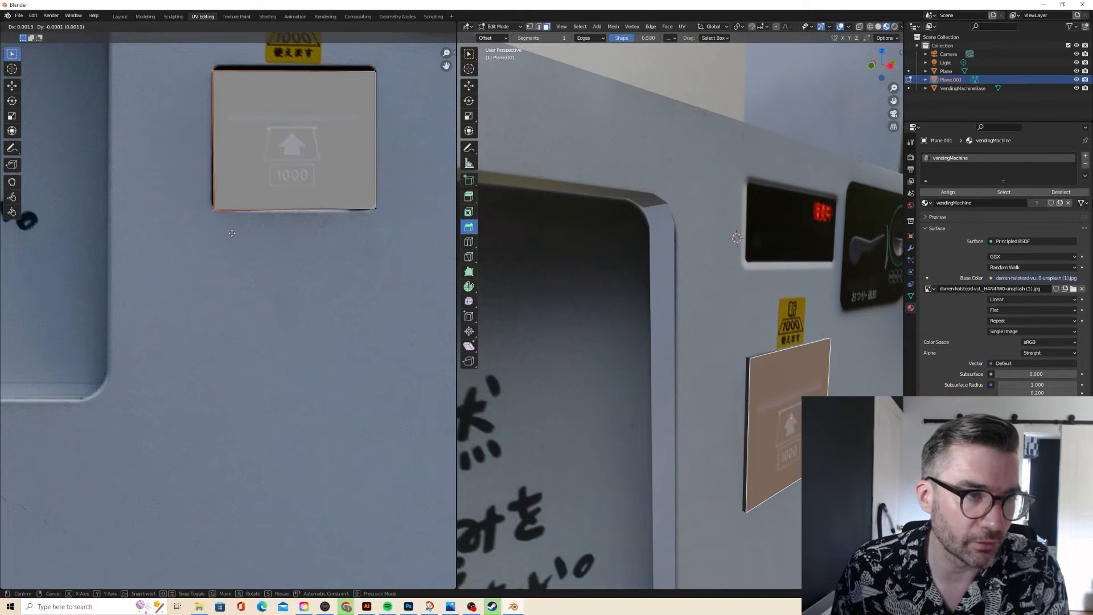
left_click(234, 233)
key("Tab")
scroll(676, 227, "down", 4)
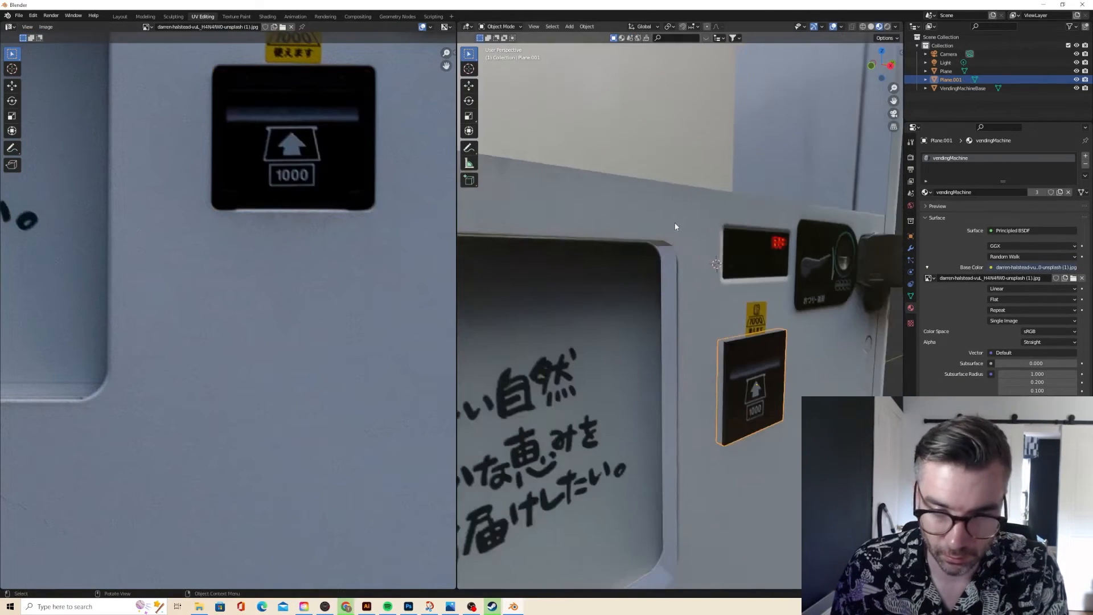
middle_click_drag(676, 227, 646, 230)
key("Tab")
scroll(648, 350, "up", 4)
scroll(648, 350, "down", 3)
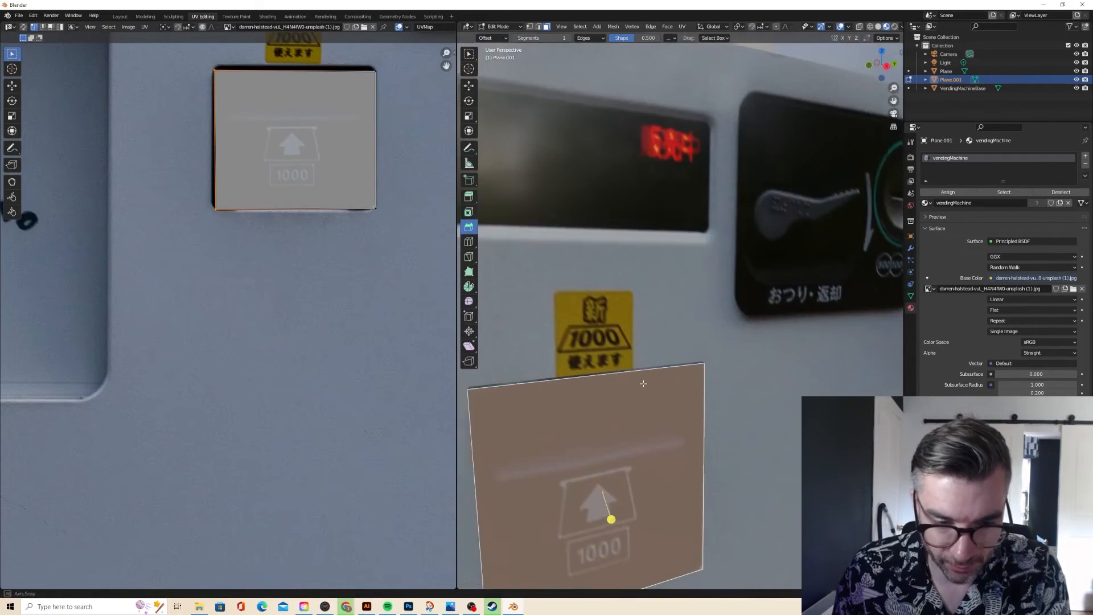
- Add horizontal and vertical loop cuts across the bill slot block's front to frame the bill opening above the arrow symbol
middle_click_drag(649, 353, 655, 375)
left_click_drag(732, 287, 716, 263)
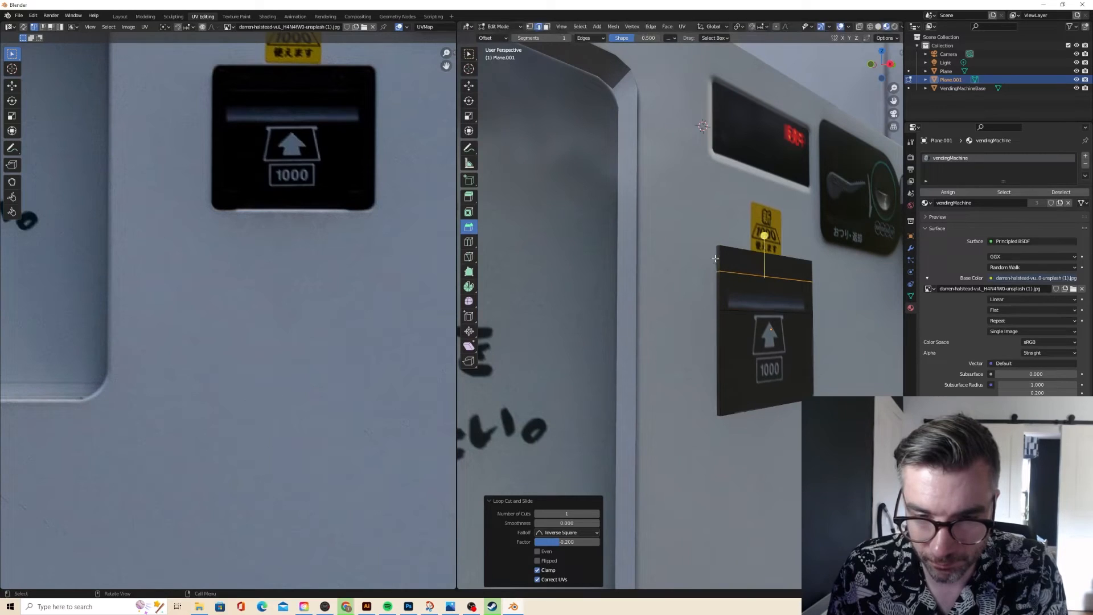
left_click_drag(766, 307, 834, 302)
- Extrude the framed bill opening face inward about 0.07 m along its normal to recess it into the block
left_click(547, 28)
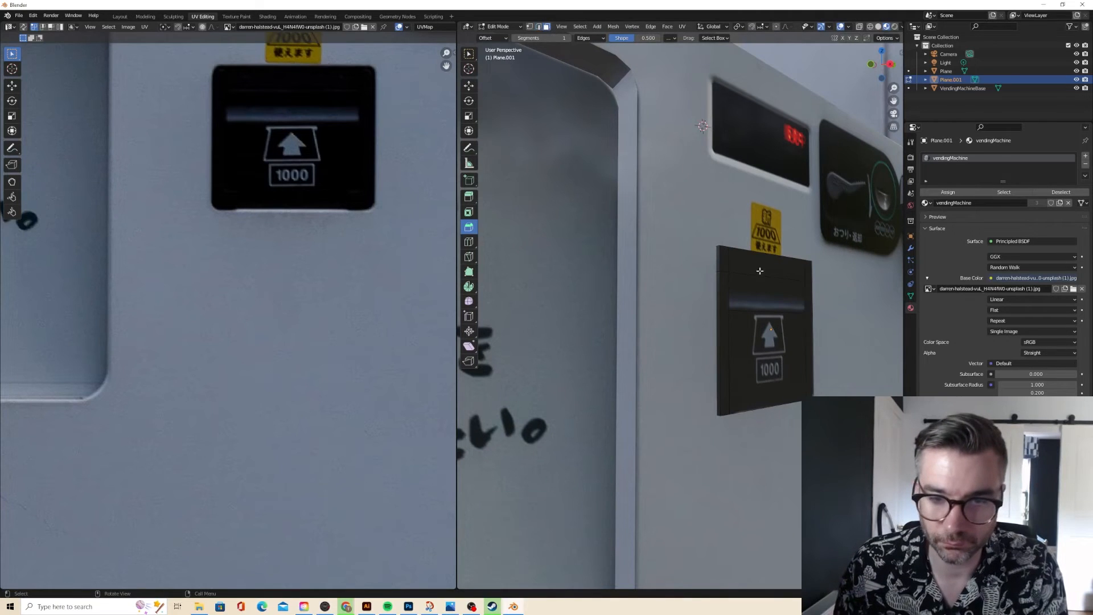
left_click(766, 285)
middle_click_drag(765, 285, 745, 320)
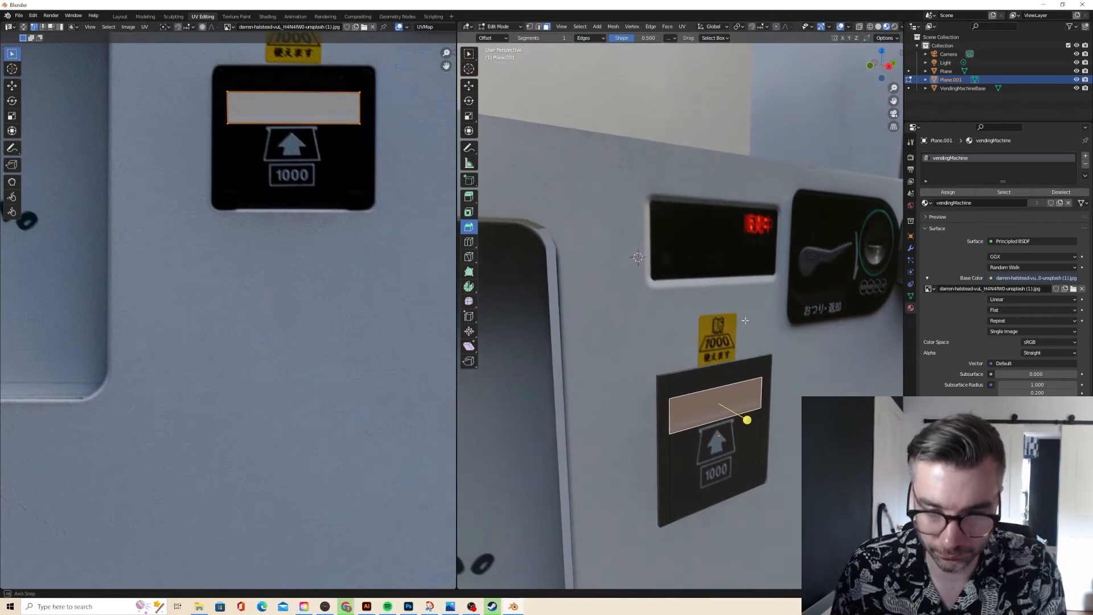
key("alt+e")
left_click(738, 372)
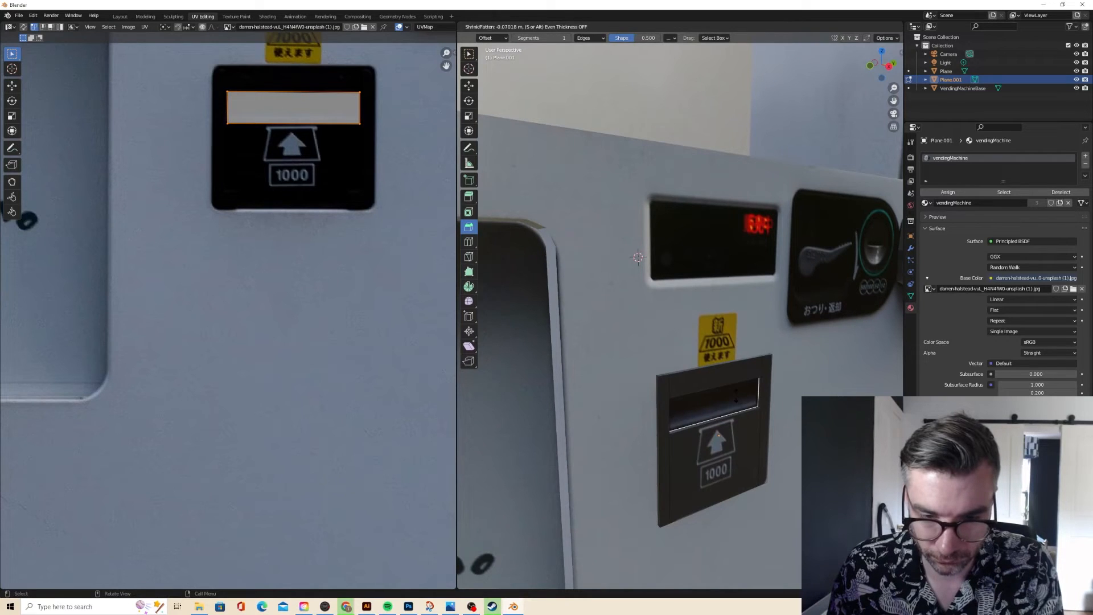
left_click(744, 418)
- Add one horizontal loop cut across the bill slot block near the lower part of the recessed opening
key("Tab")
scroll(722, 371, "down", 2)
middle_click_drag(723, 371, 726, 356)
key("Tab")
scroll(727, 356, "up", 2)
key("ctrl+r")
left_click(768, 370)
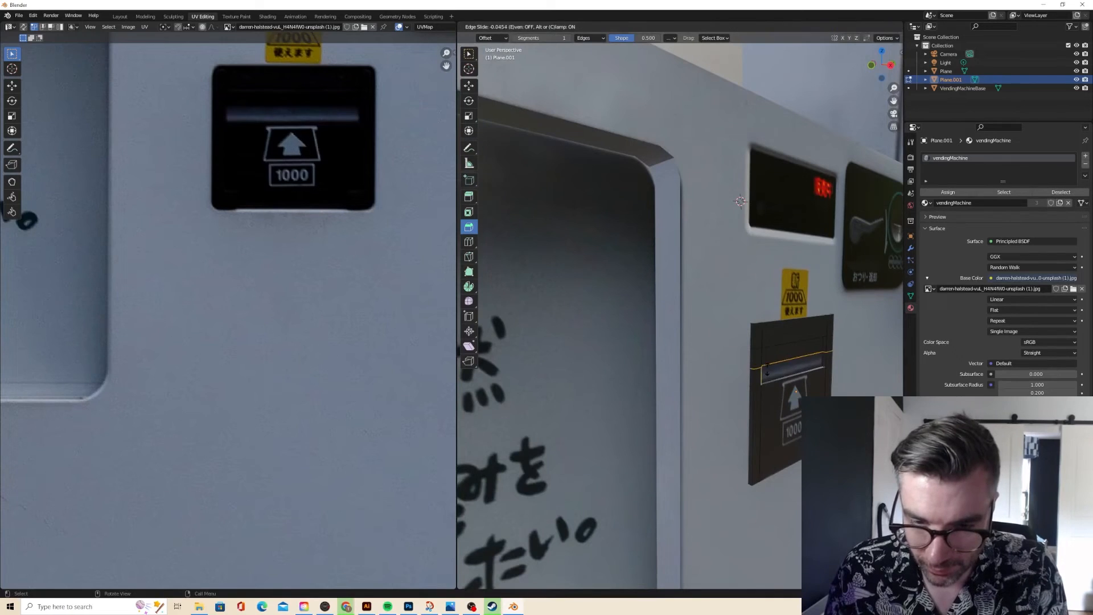
left_click(767, 375)
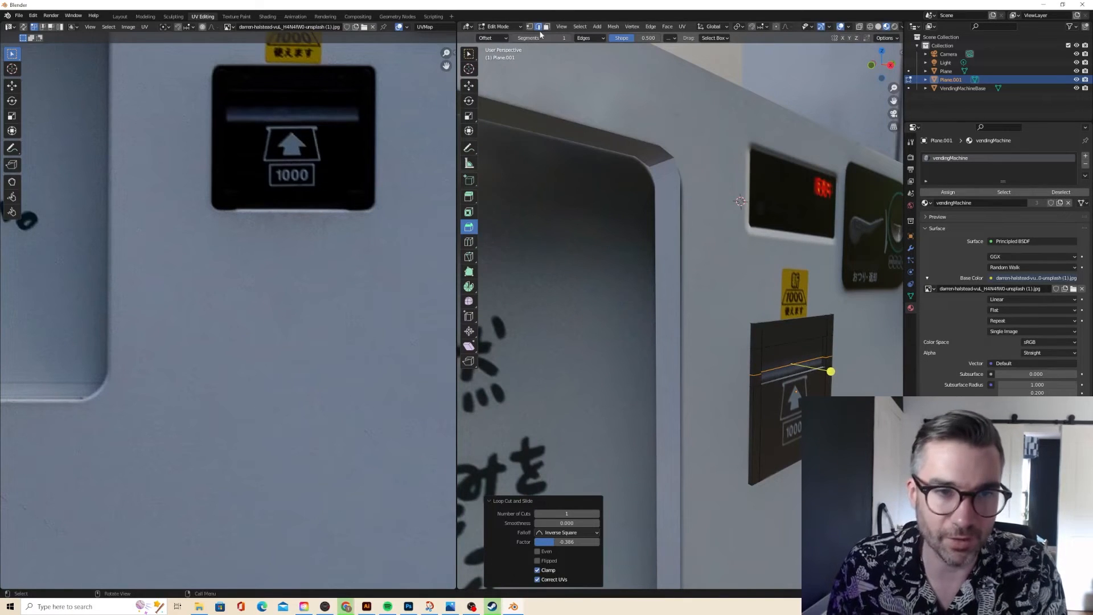
- Move the edge at the bill opening's lower side slightly backward along the X axis
key("g")
key("g")
key("g")
key("x")
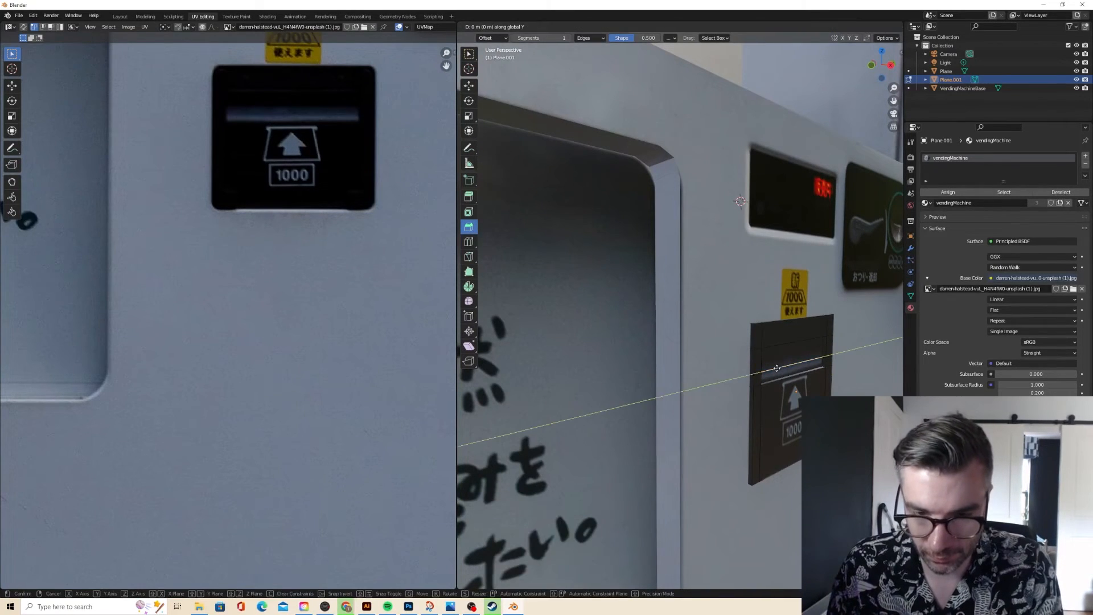
left_click(775, 368)
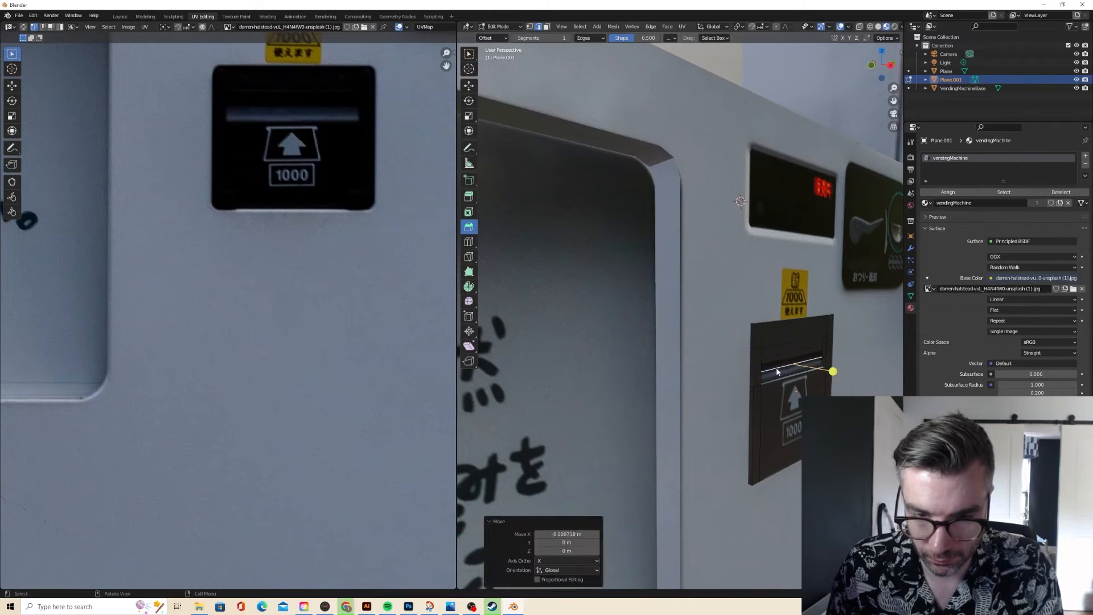
- Move the whole bill slot block mesh outward about 0.0036 m along X and return to Object Mode
key("a")
key("g")
key("x")
left_click(777, 368)
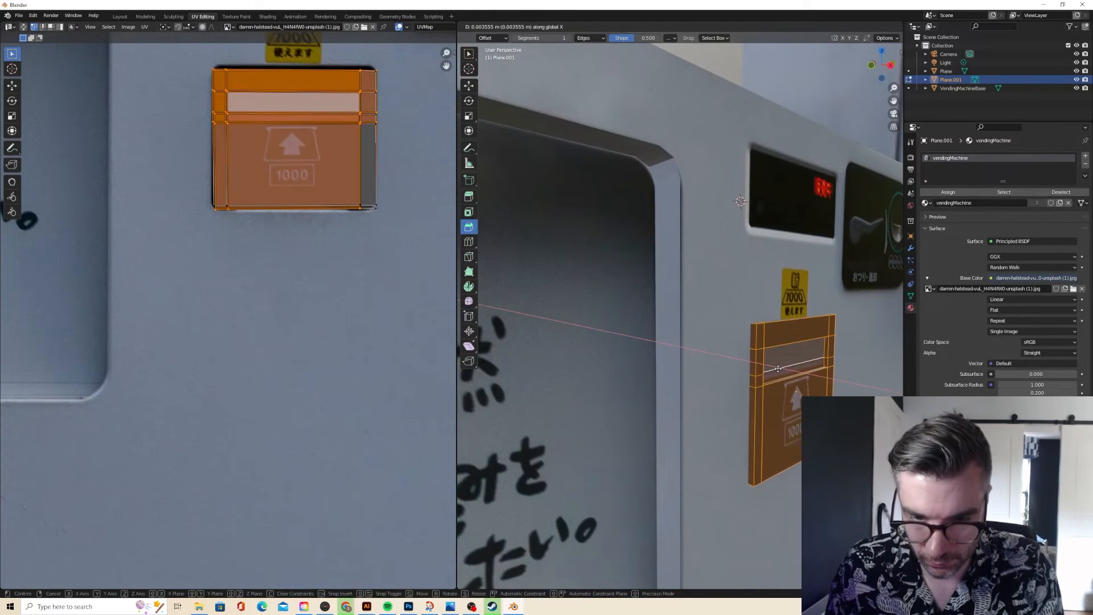
key("Tab")
scroll(730, 316, "down", 5)
left_click(810, 349)
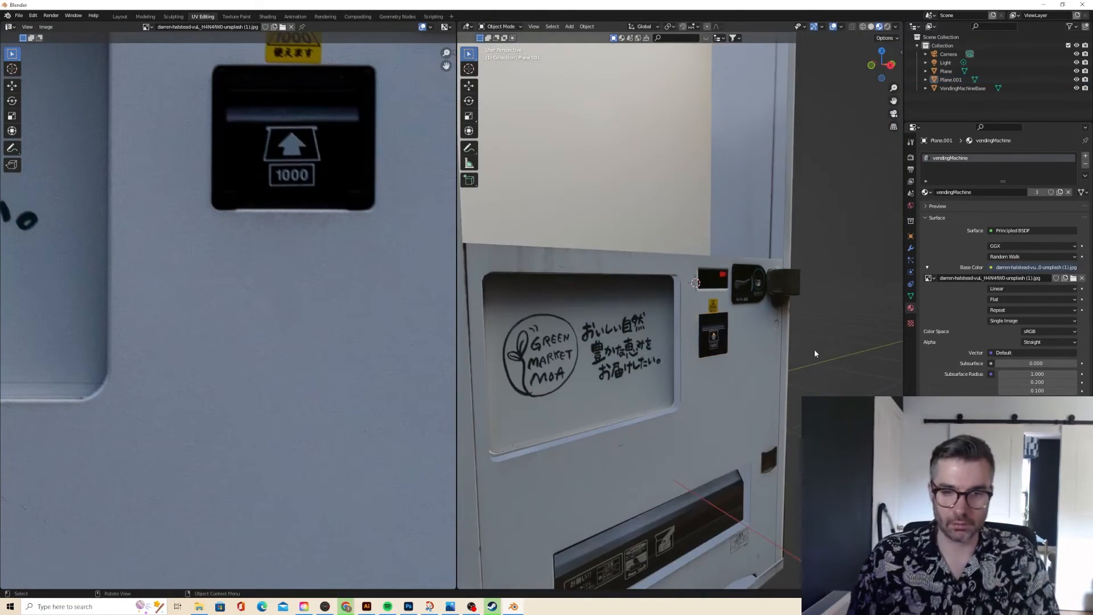
- Inspect the complete vending machine from several angles in rendered viewport shading
middle_click_drag(814, 349, 709, 356)
scroll(820, 351, "down", 5)
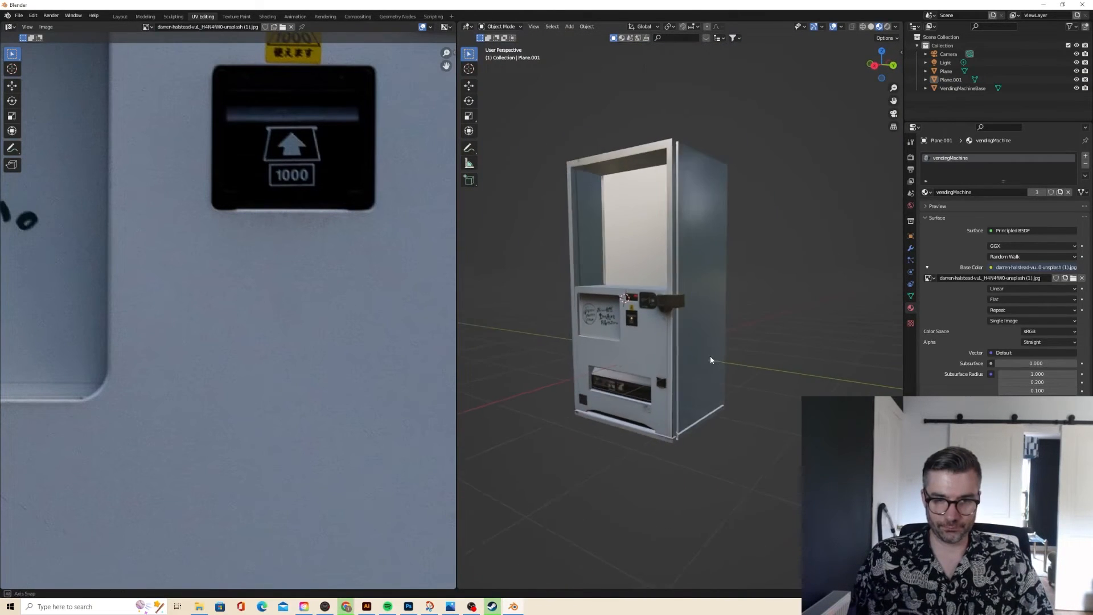
left_click(882, 27)
mouse_move(713, 227)
middle_mouse_down()
mouse_move(793, 237)
mouse_move(710, 239)
mouse_move(683, 228)
mouse_move(797, 224)
mouse_move(788, 258)
mouse_move(704, 248)
mouse_move(605, 214)
mouse_move(706, 230)
mouse_move(688, 221)
mouse_move(724, 217)
mouse_move(699, 210)
mouse_move(675, 233)
mouse_move(654, 220)
mouse_move(729, 219)
mouse_move(711, 224)
mouse_move(579, 150)
middle_mouse_up()
scroll(700, 225, "up", 8)
scroll(727, 203, "down", 8)
scroll(724, 217, "down", 3)
scroll(656, 220, "up", 3)
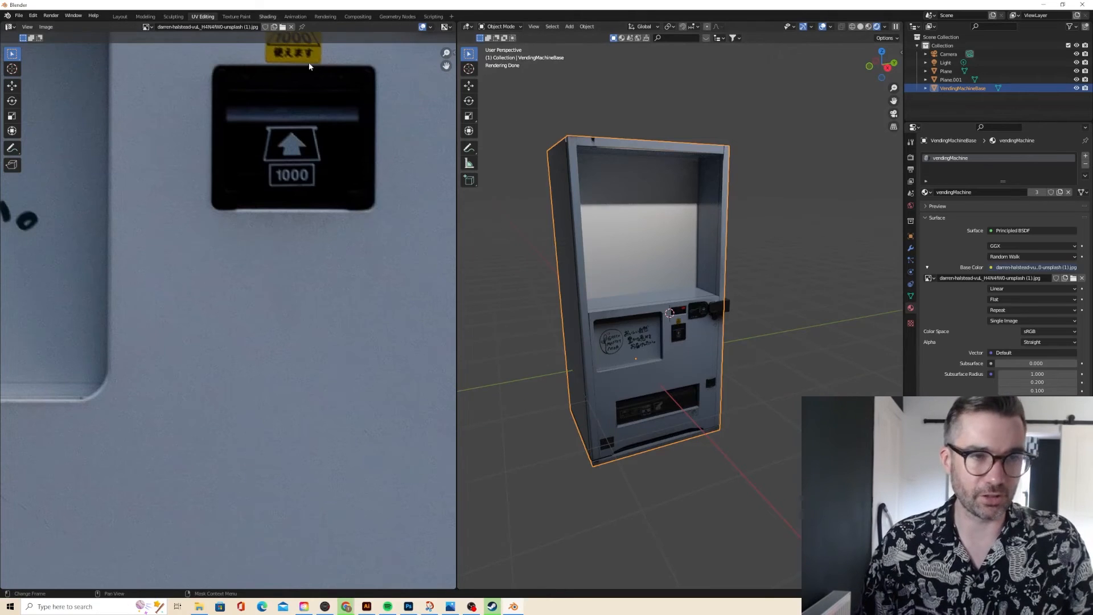
- Open the Shading workspace and move the Principled BSDF and Material Output nodes well away from the image texture node
left_click(267, 16)
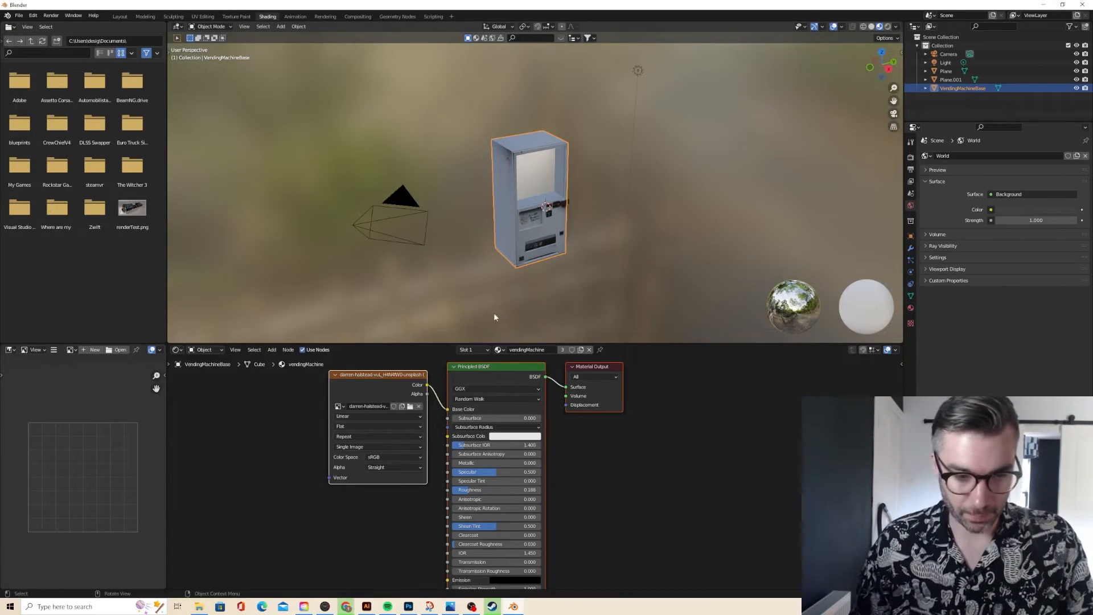
scroll(455, 418, "down", 5)
left_click_drag(450, 422, 413, 392)
left_click(521, 393)
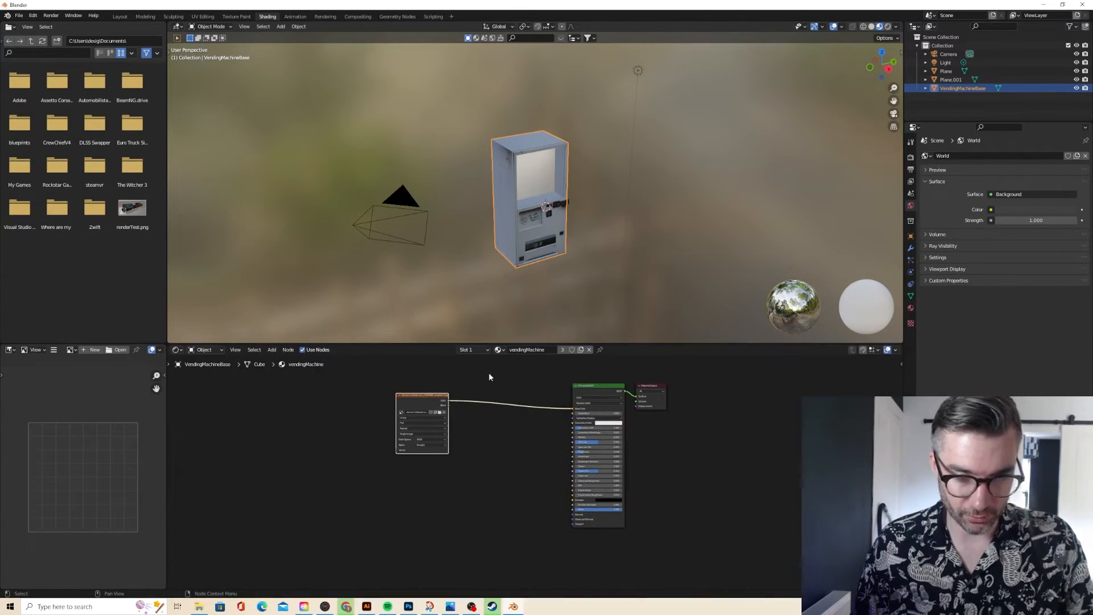
left_click_drag(542, 366, 686, 485)
scroll(689, 487, "up", 2)
scroll(689, 479, "down", 1)
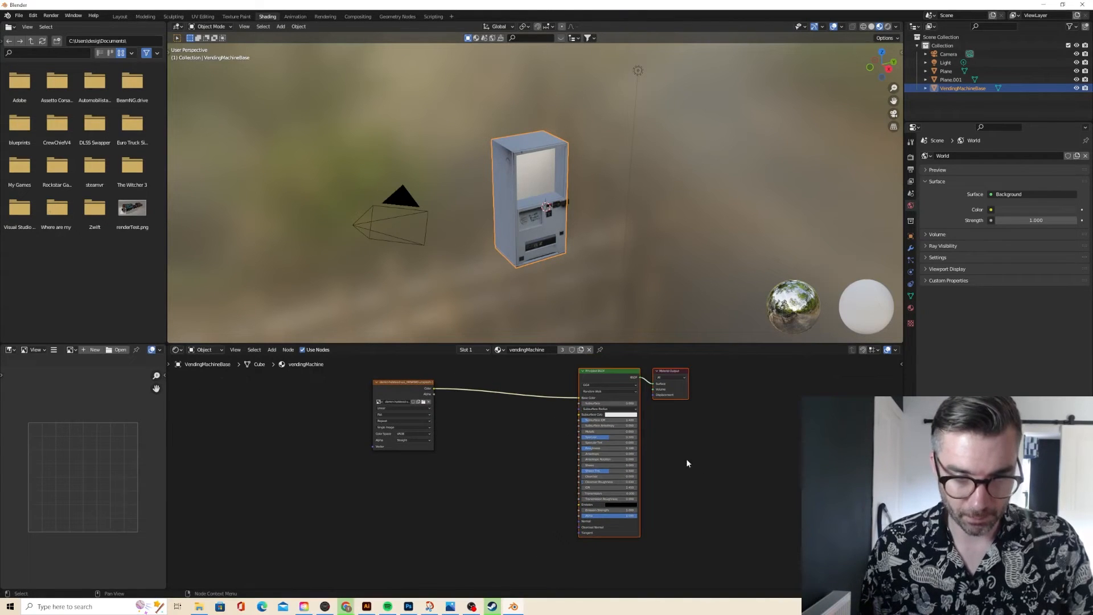
left_click_drag(616, 370, 737, 376)
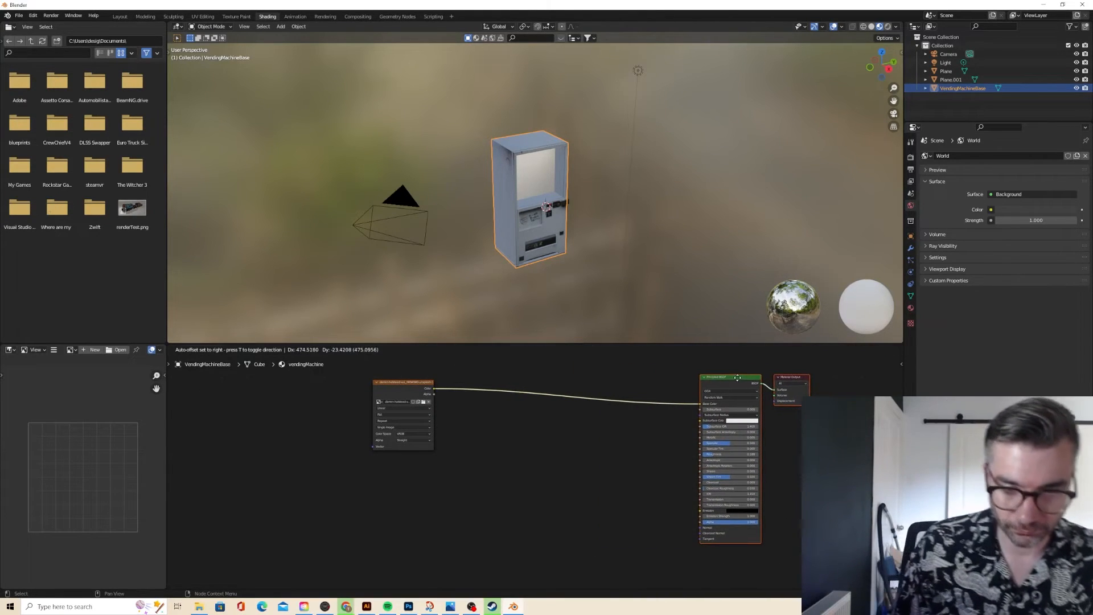
scroll(616, 405, "up", 1)
- Try different Roughness values on the vendingMachine material's Principled BSDF
middle_click_drag(593, 251, 583, 249)
scroll(584, 249, "up", 3)
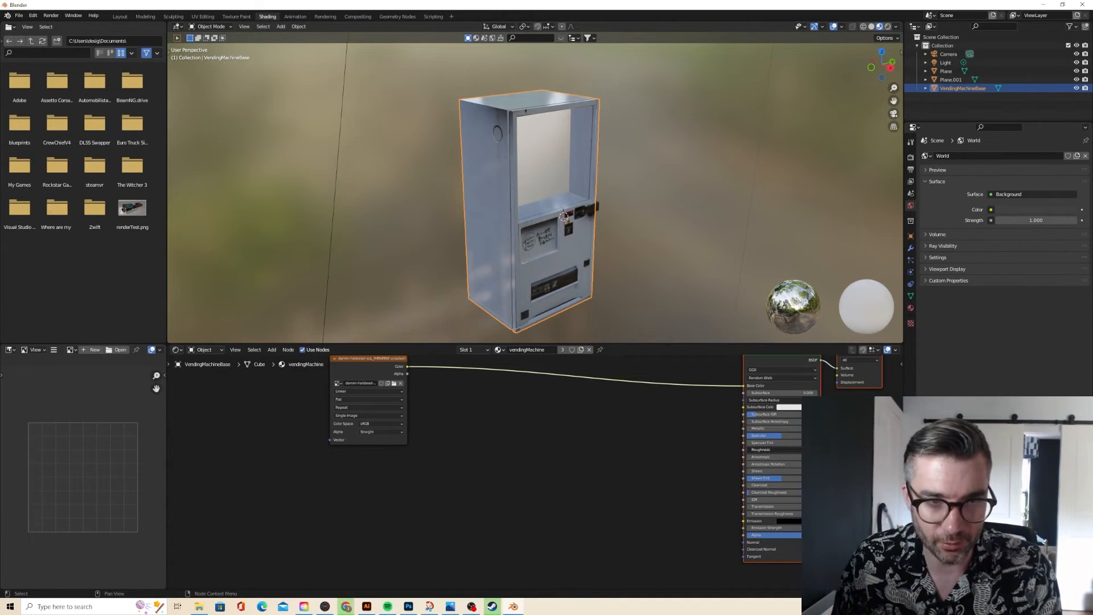
left_click_drag(747, 449, 769, 450)
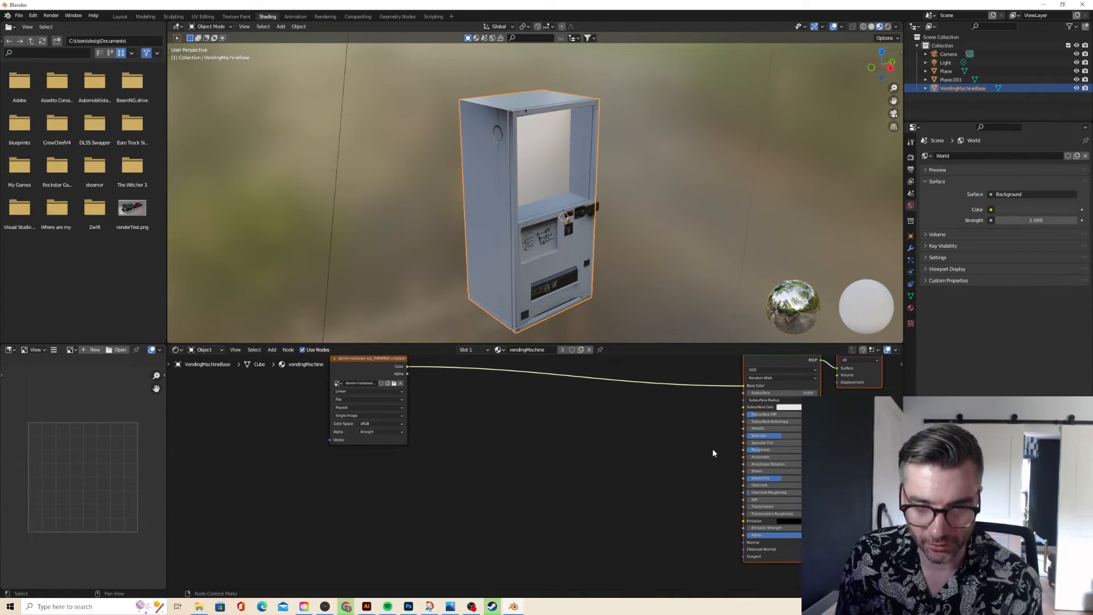
left_click_drag(761, 451, 770, 450)
- Add a ColorRamp node between the image texture and the Principled BSDF
left_click(552, 419)
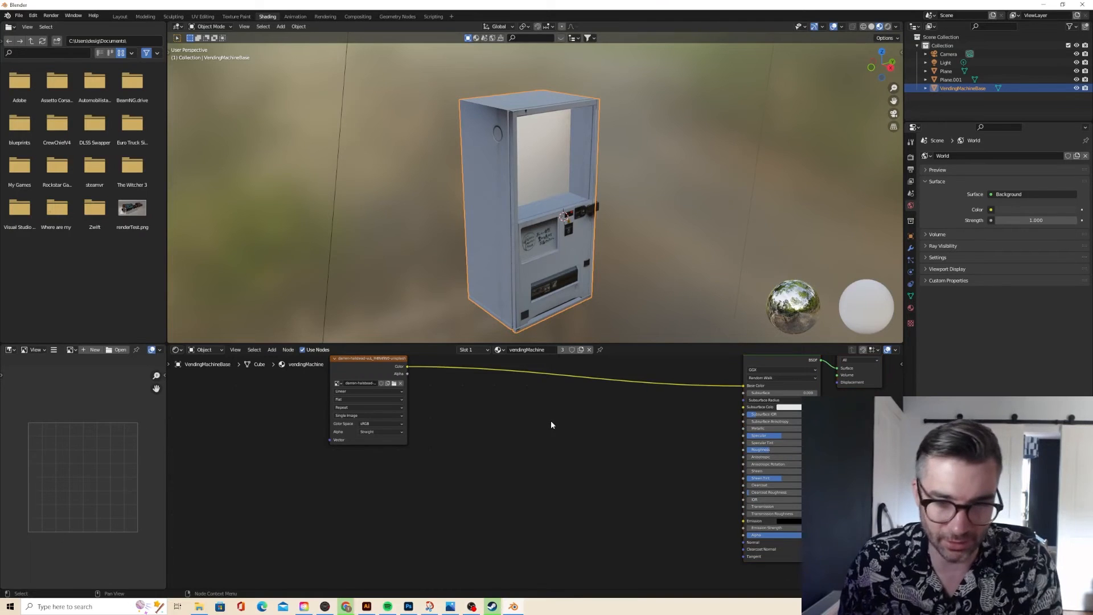
key("shift+a")
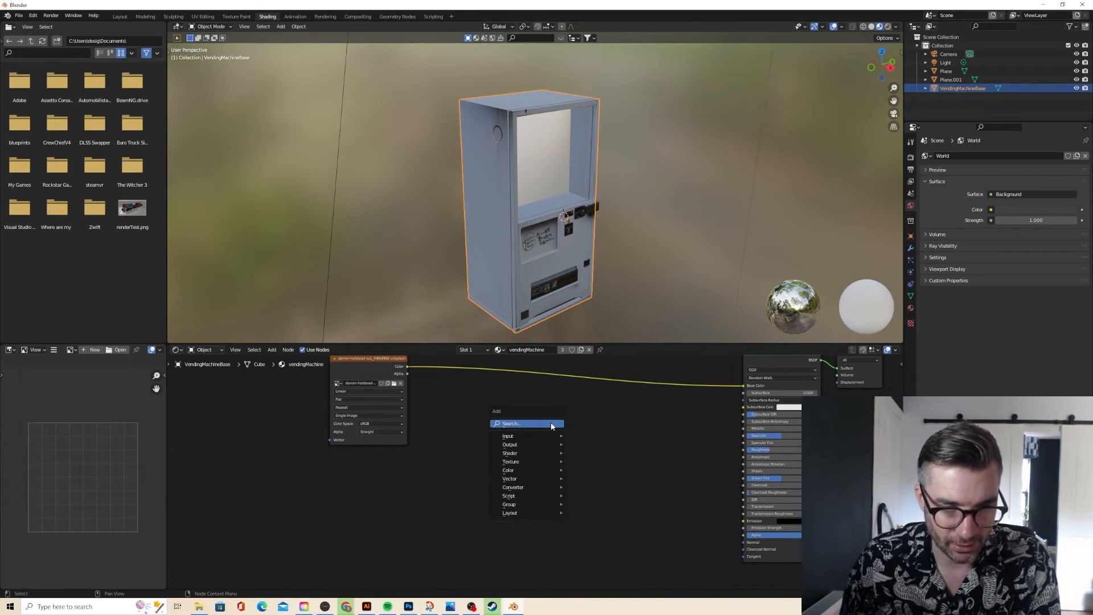
left_click(551, 424)
type("color ramp")
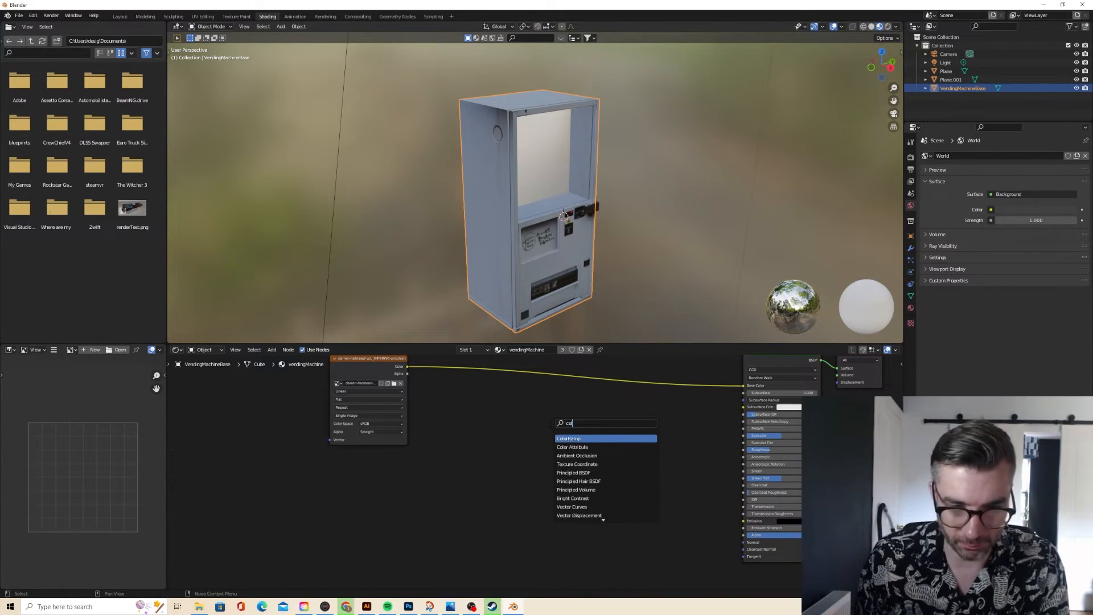
key("Return")
left_click(553, 426)
- Link the image texture's Color to the ColorRamp's Fac and the ramp's Color to Base Color to preview it
left_click_drag(408, 366, 552, 486)
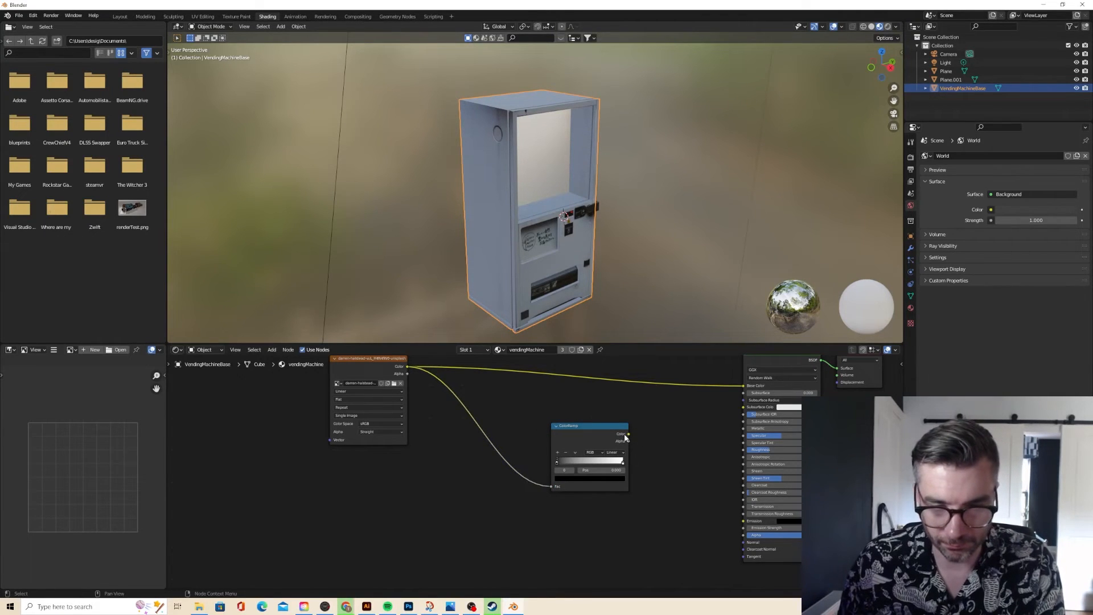
left_click_drag(626, 435, 639, 433)
left_click_drag(744, 389, 743, 386)
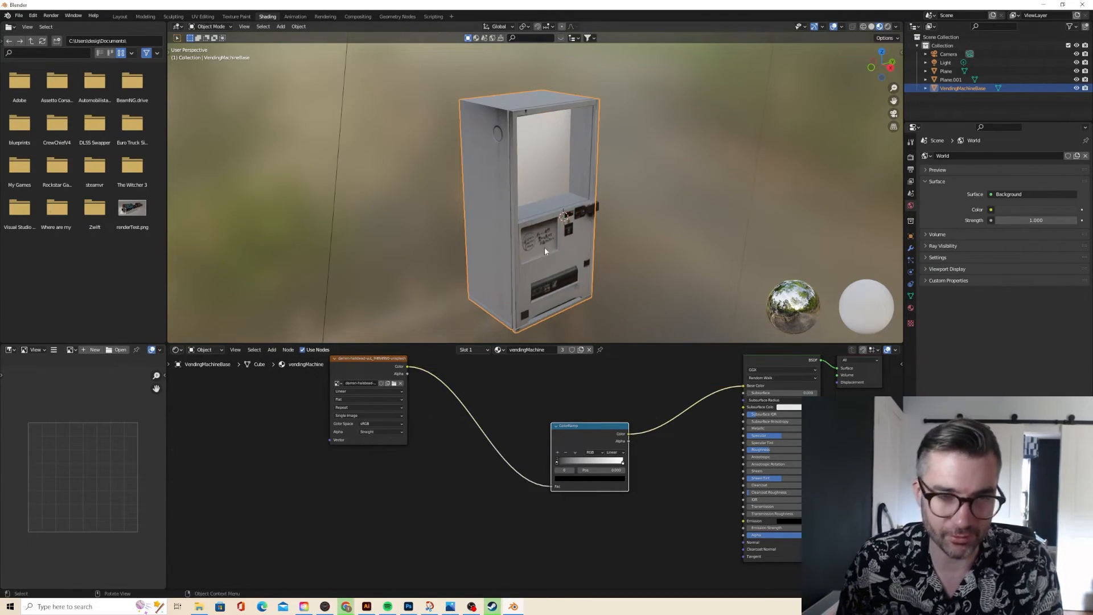
middle_click_drag(544, 247, 527, 233)
scroll(548, 242, "up", 3)
scroll(547, 227, "down", 4)
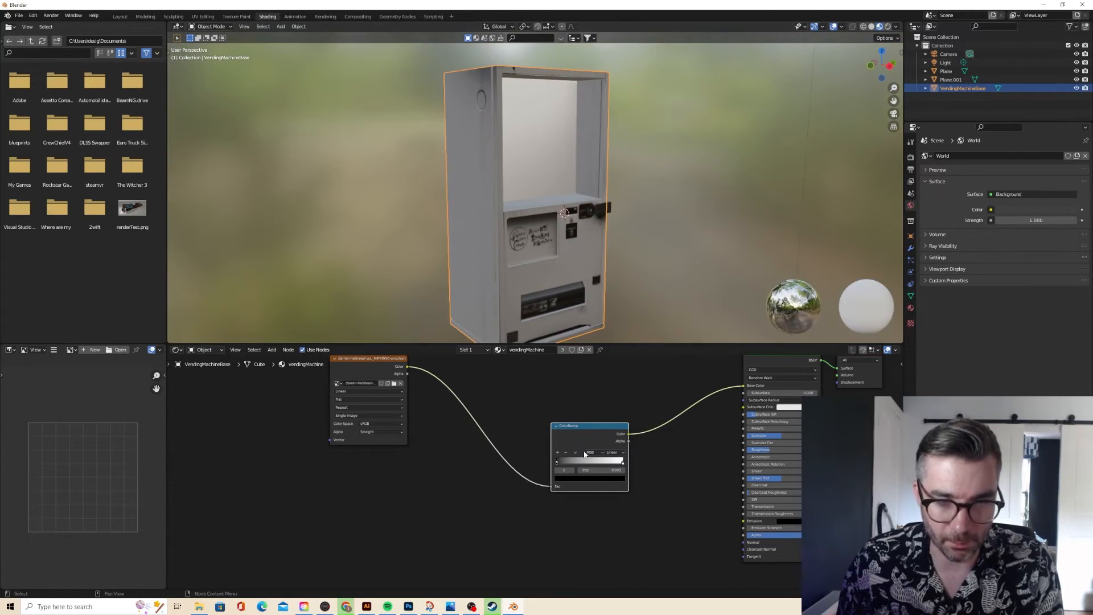
- Increase the ColorRamp's contrast by moving the white stop to about the middle and the black stop slightly inward, checking the model
left_click_drag(610, 465, 560, 464)
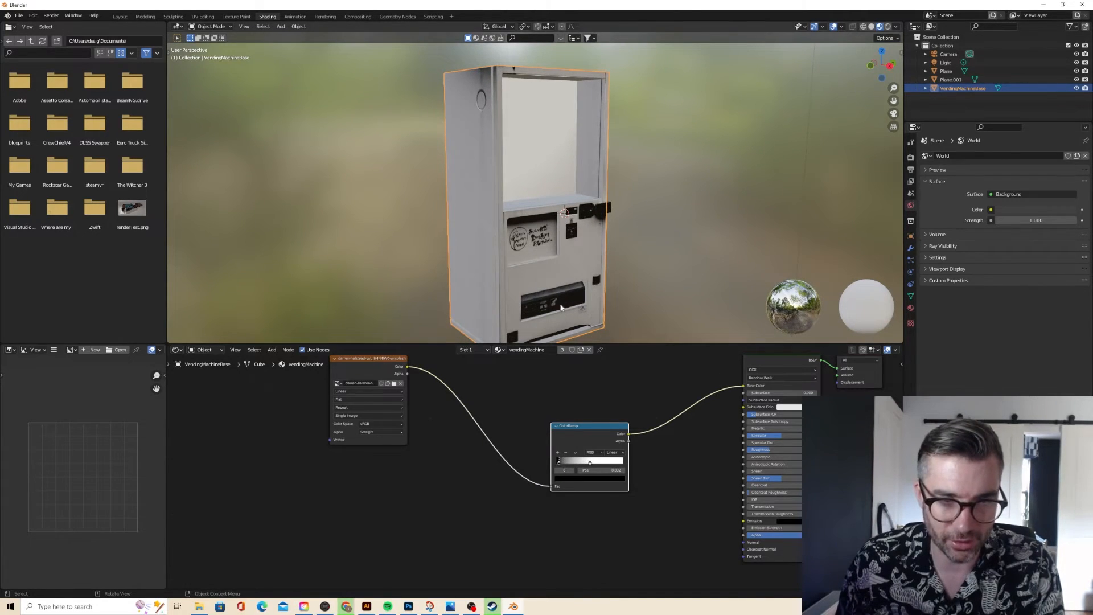
middle_click_drag(531, 210, 602, 157)
scroll(578, 205, "up", 6)
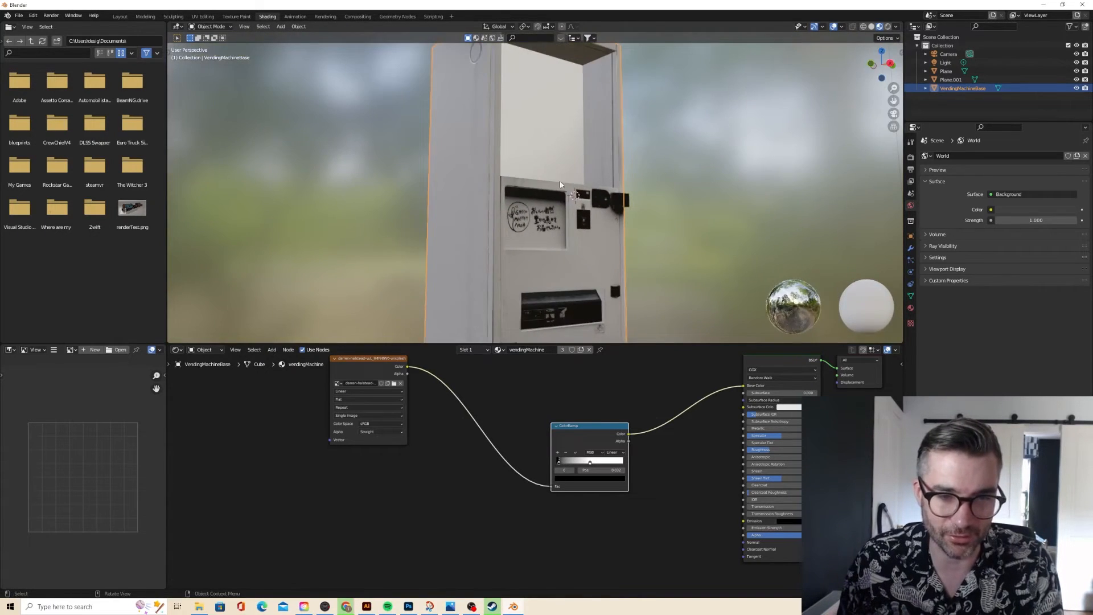
middle_click_drag(549, 204, 506, 233)
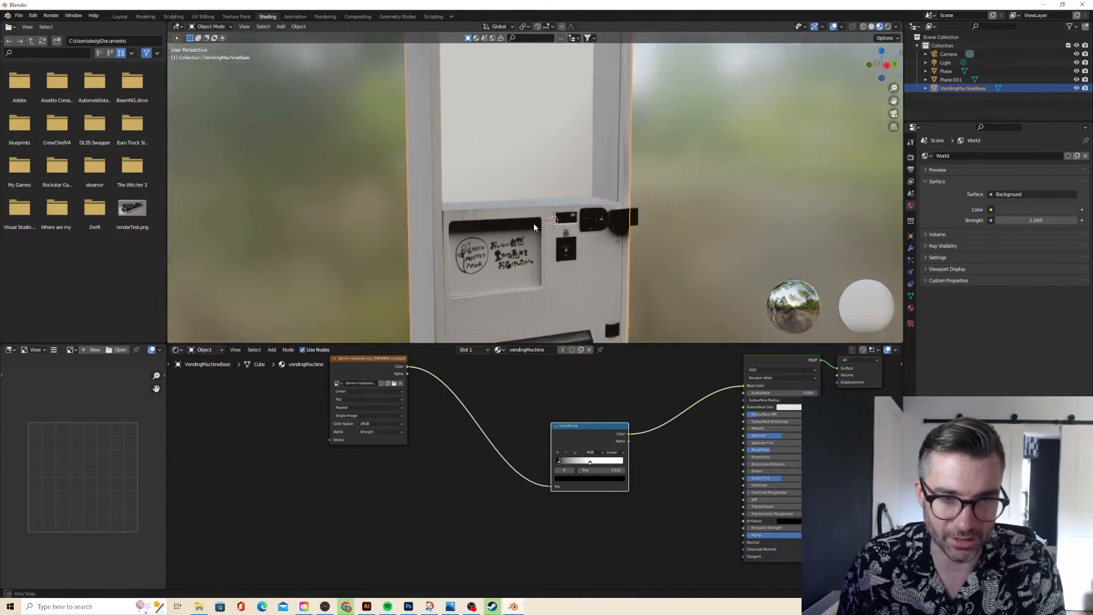
scroll(559, 219, "up", 3)
middle_click_drag(586, 252, 370, 217)
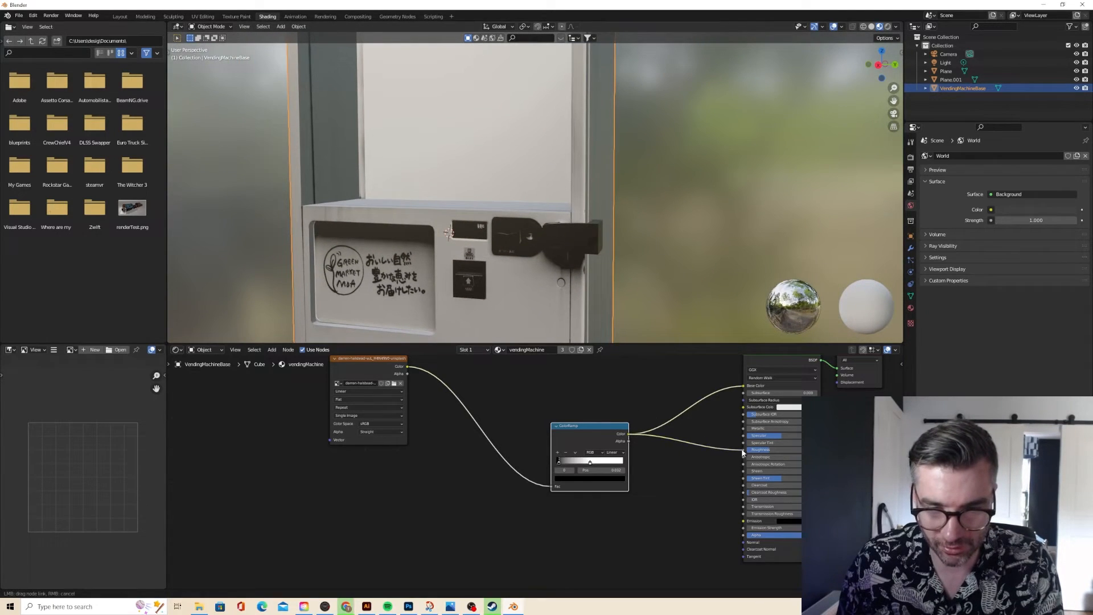
- Link the ColorRamp's Color output to the Principled BSDF's Roughness and disconnect it from Base Color
left_click_drag(742, 450, 743, 450)
left_click_drag(743, 386, 706, 386)
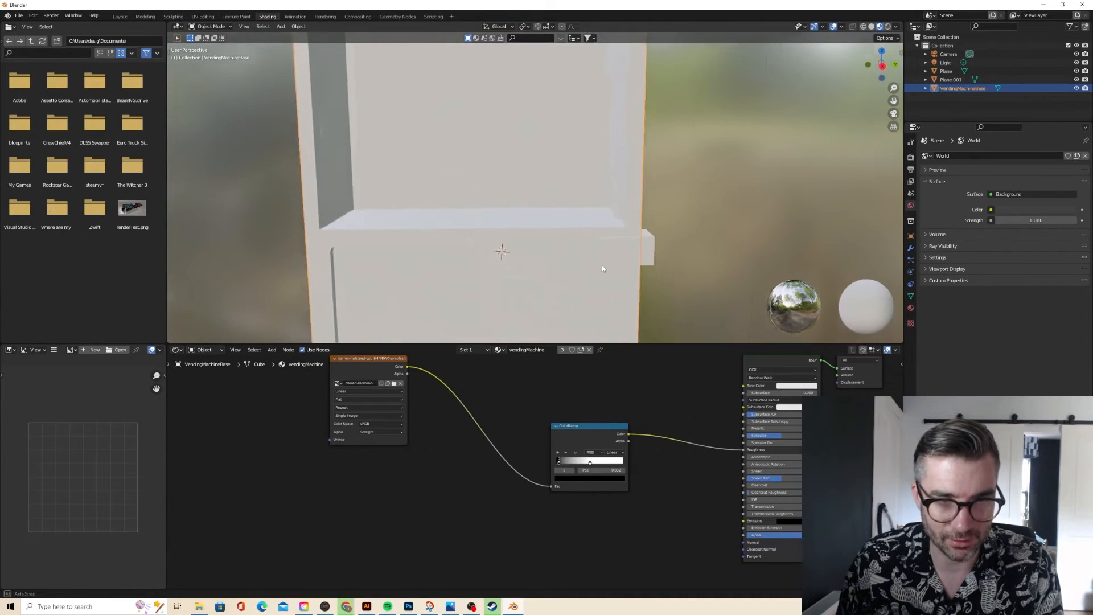
- Set the Principled BSDF's Base Color to dark grey and check the roughness reflections on the machine's front
middle_click_drag(603, 265, 622, 275)
left_click(786, 386)
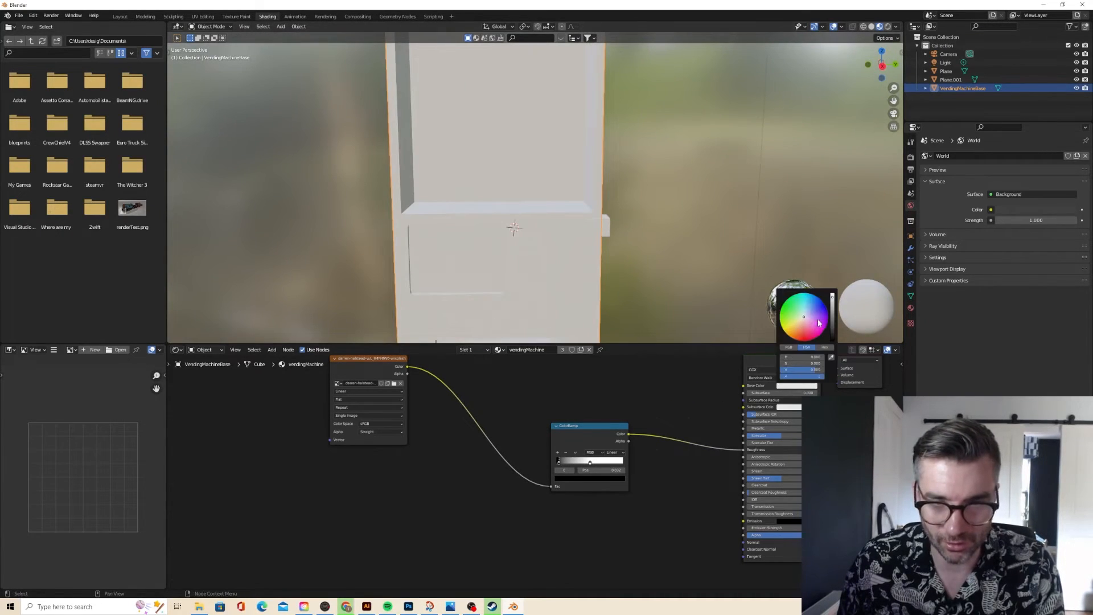
middle_click_drag(612, 275, 630, 242)
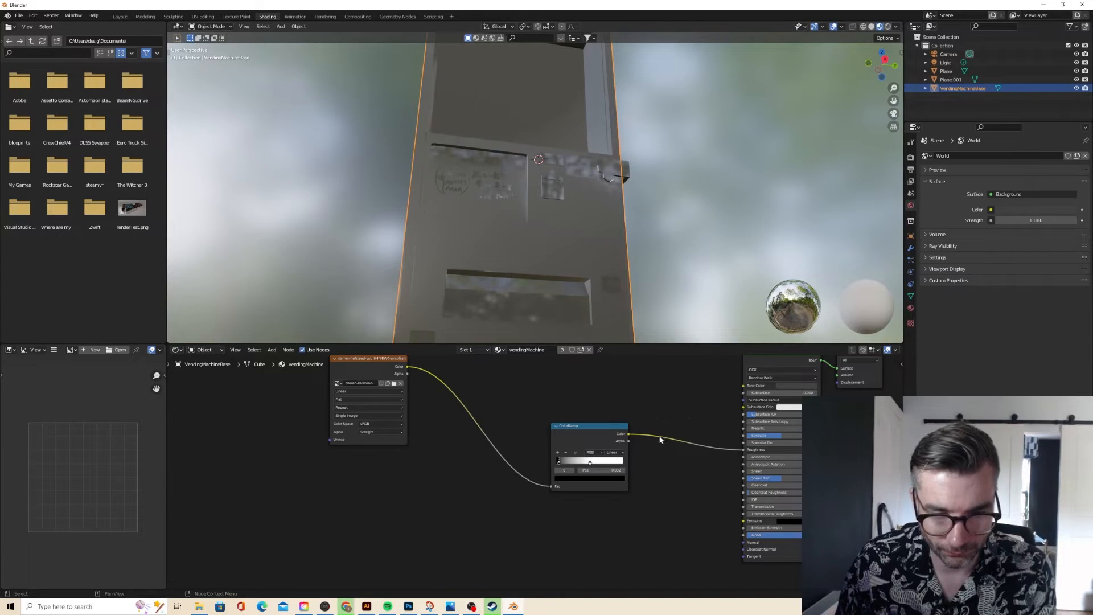
- Insert an Invert node between the ColorRamp and the Roughness input, and check the reflections around the machine
left_click_drag(682, 440, 685, 438)
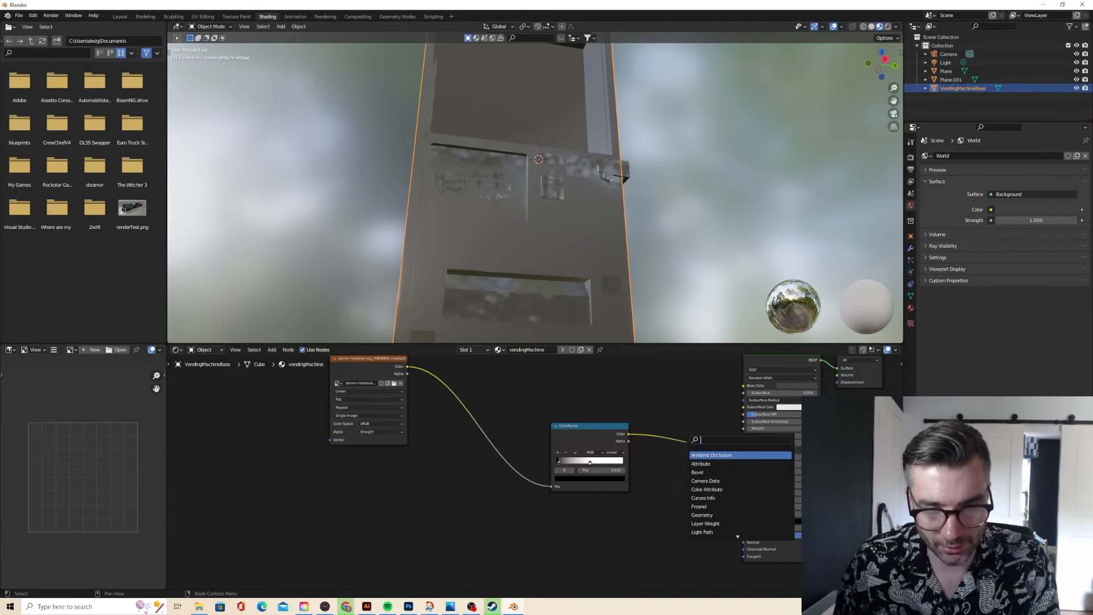
type("invert")
key("Return")
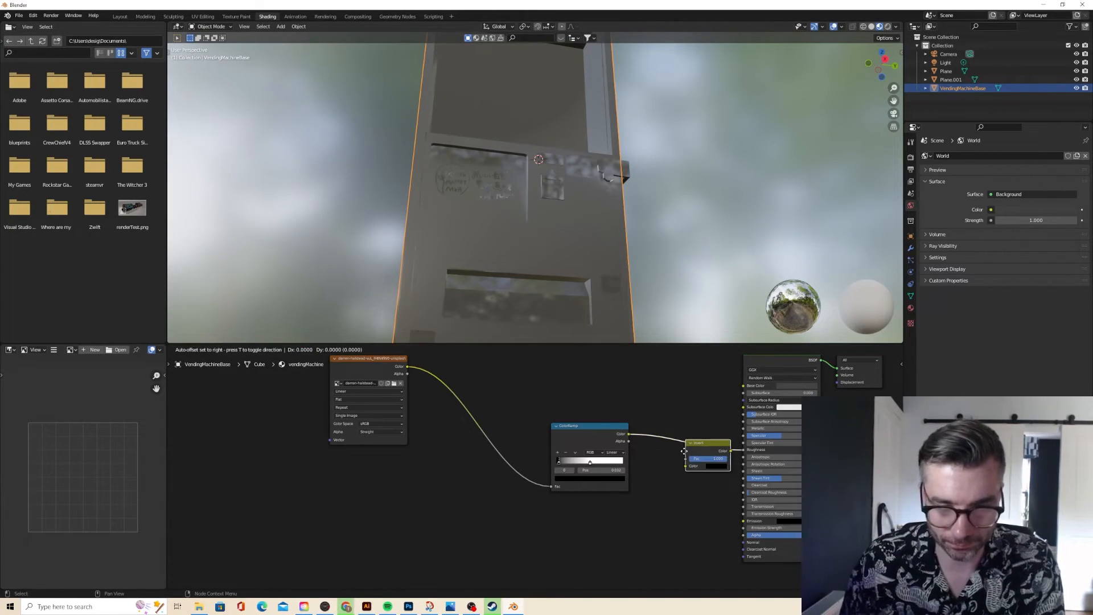
left_click(673, 444)
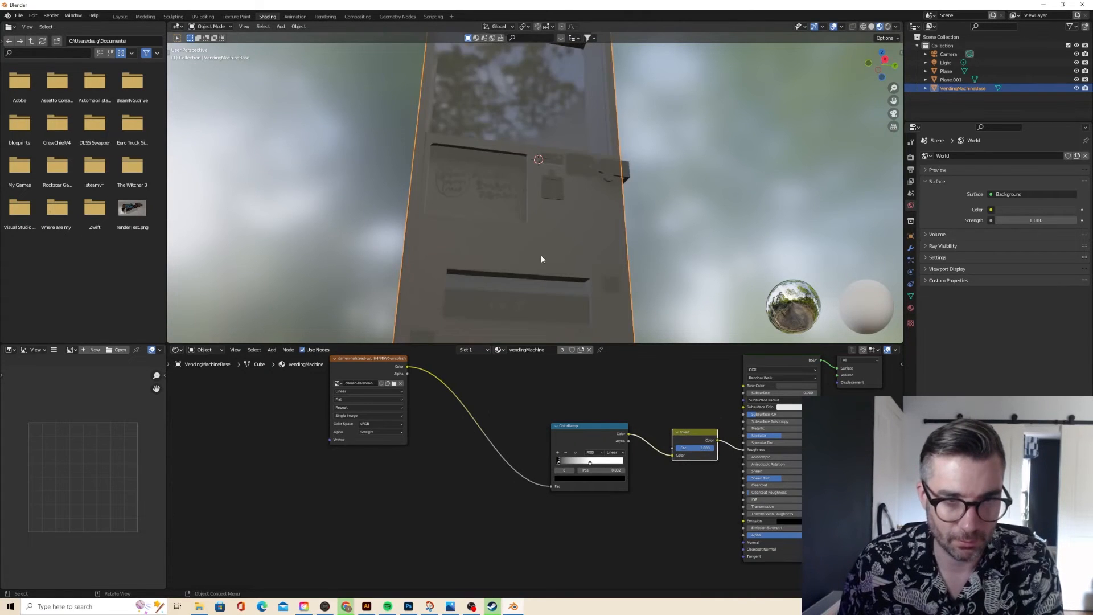
middle_click_drag(540, 256, 582, 133)
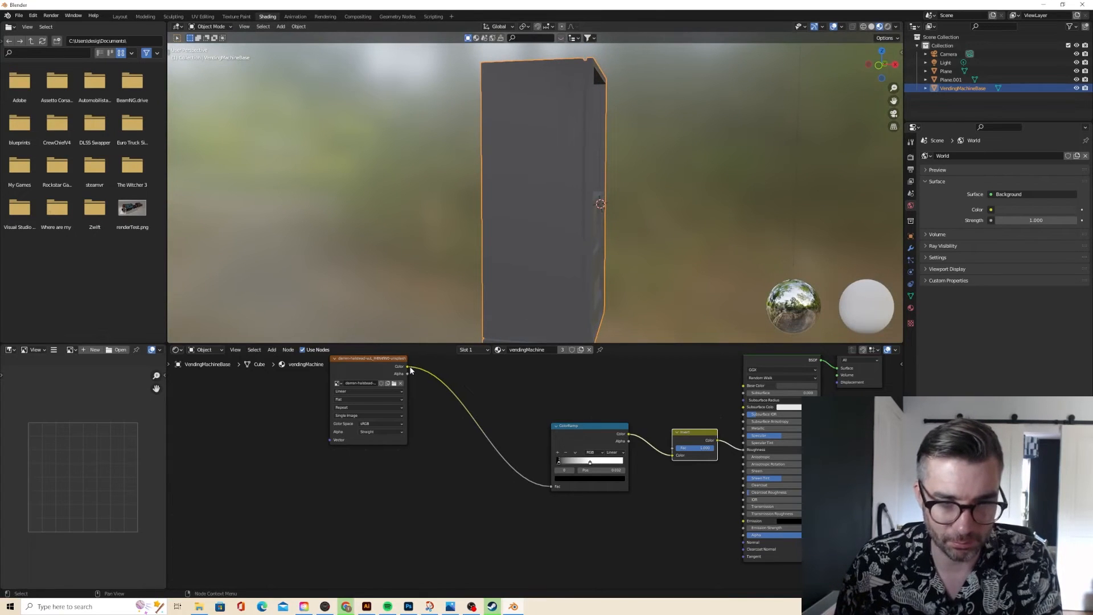
- Link the photo texture's Color output to the Principled BSDF's Base Color and check the machine's side
left_click_drag(411, 370, 413, 370)
left_click_drag(709, 381, 744, 385)
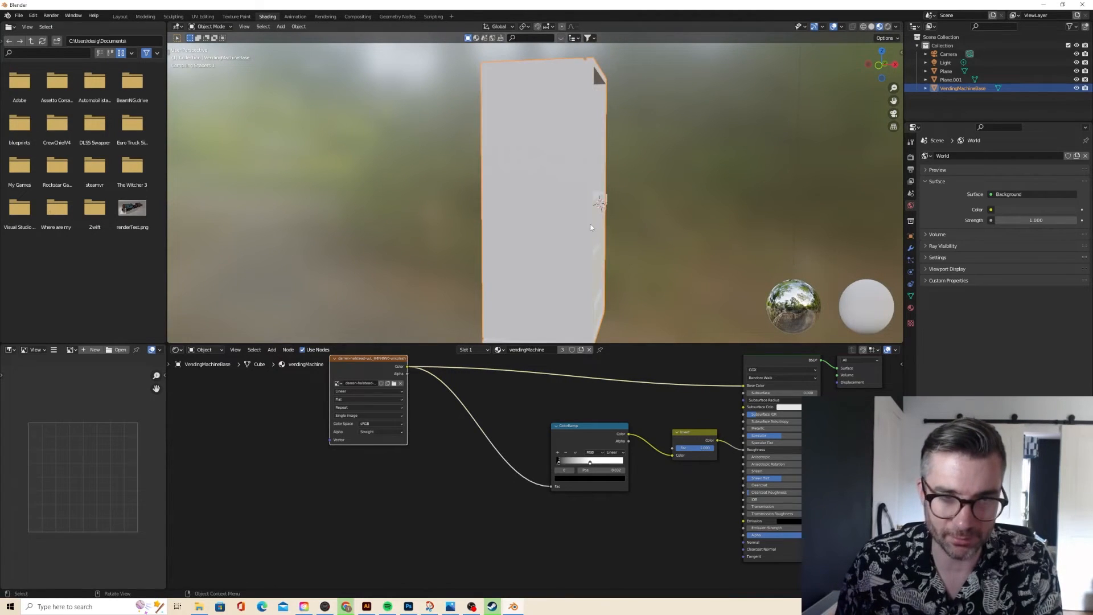
mouse_move(588, 228)
middle_mouse_down()
mouse_move(445, 200)
mouse_move(477, 216)
mouse_move(604, 203)
mouse_move(605, 217)
middle_mouse_up()
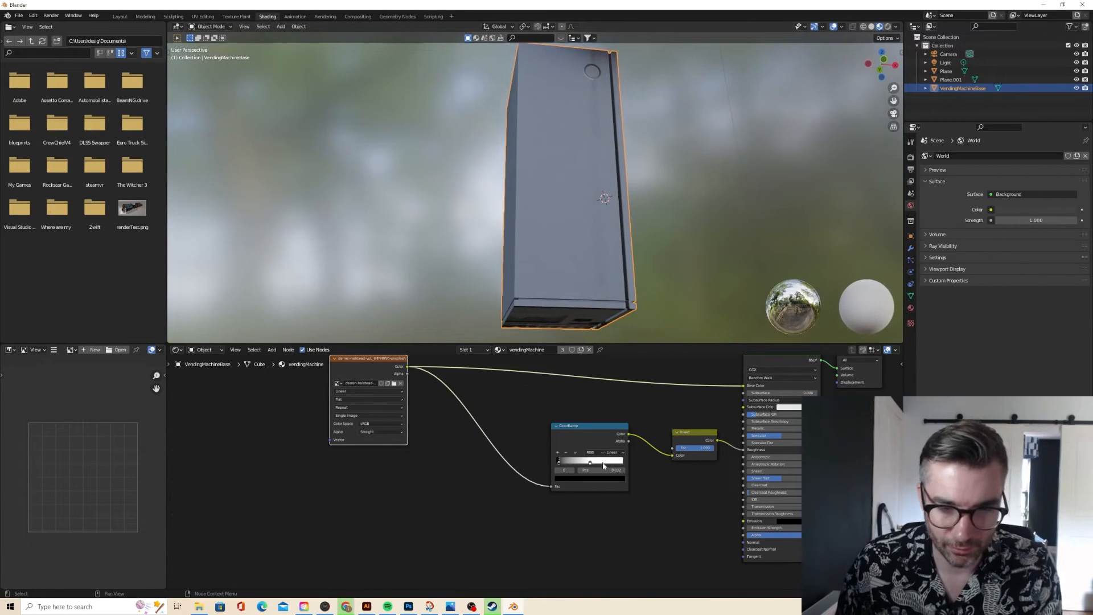
- Move the ColorRamp's white stop to about a quarter of the ramp and check the reflections on the machine's side and front
mouse_move(562, 462)
left_mouse_down()
mouse_move(597, 462)
mouse_move(569, 462)
left_mouse_up()
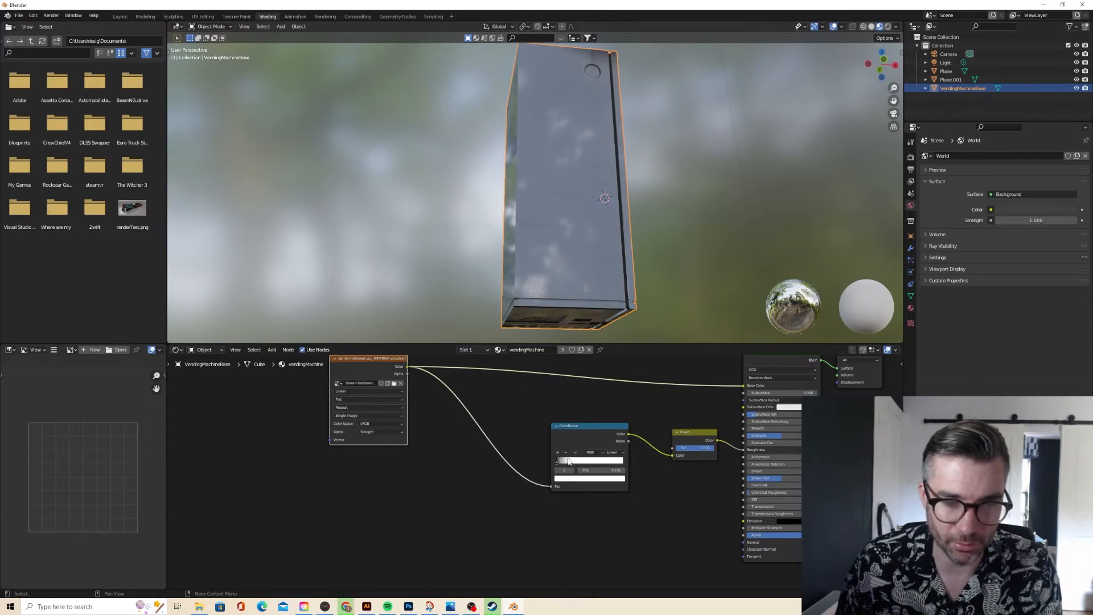
middle_click_drag(575, 216, 524, 251)
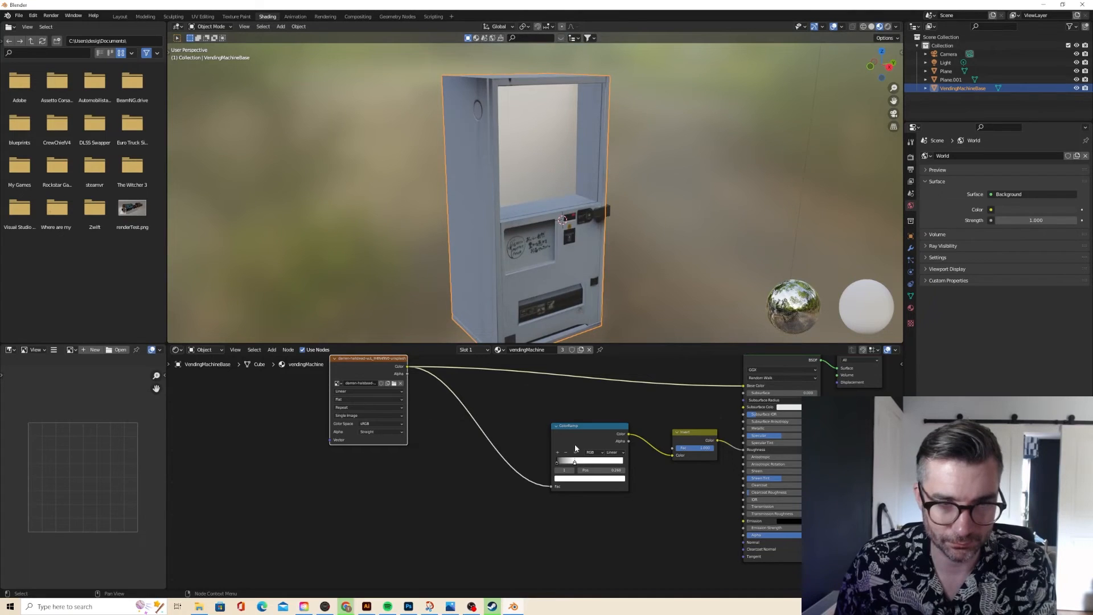
mouse_move(504, 228)
middle_mouse_down()
mouse_move(496, 195)
mouse_move(492, 222)
mouse_move(571, 233)
mouse_move(450, 197)
mouse_move(557, 223)
mouse_move(467, 113)
mouse_move(520, 251)
mouse_move(590, 247)
mouse_move(518, 245)
mouse_move(558, 243)
mouse_move(511, 222)
middle_mouse_up()
scroll(556, 222, "up", 3)
scroll(557, 241, "up", 4)
scroll(531, 222, "down", 3)
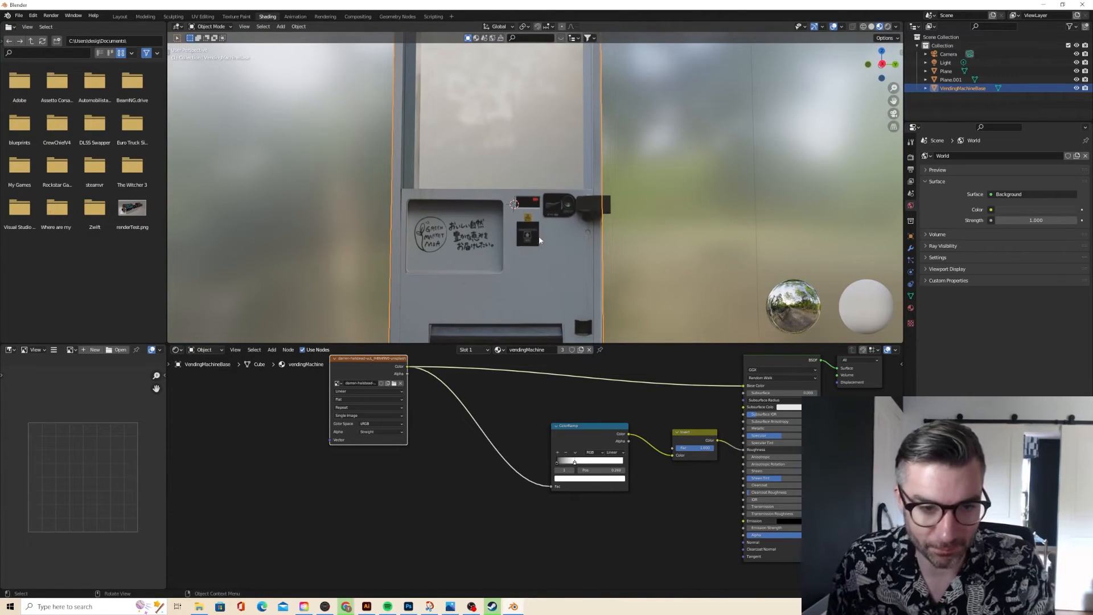
middle_click_drag(538, 236, 582, 260)
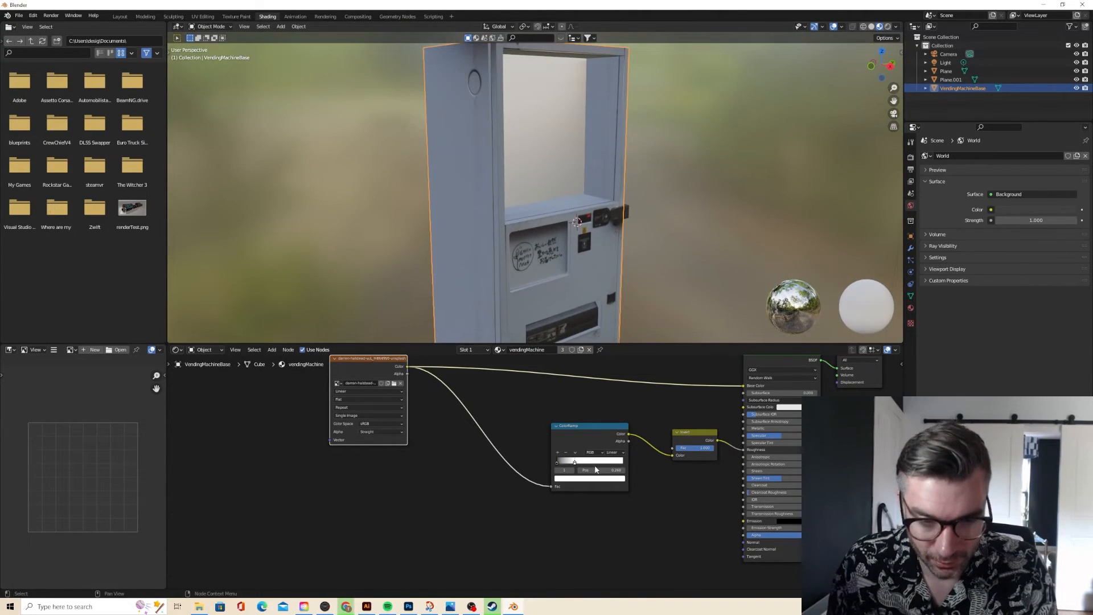
- Add a Bump node below the ColorRamp
key("shift+a")
left_click(590, 498)
type("bump")
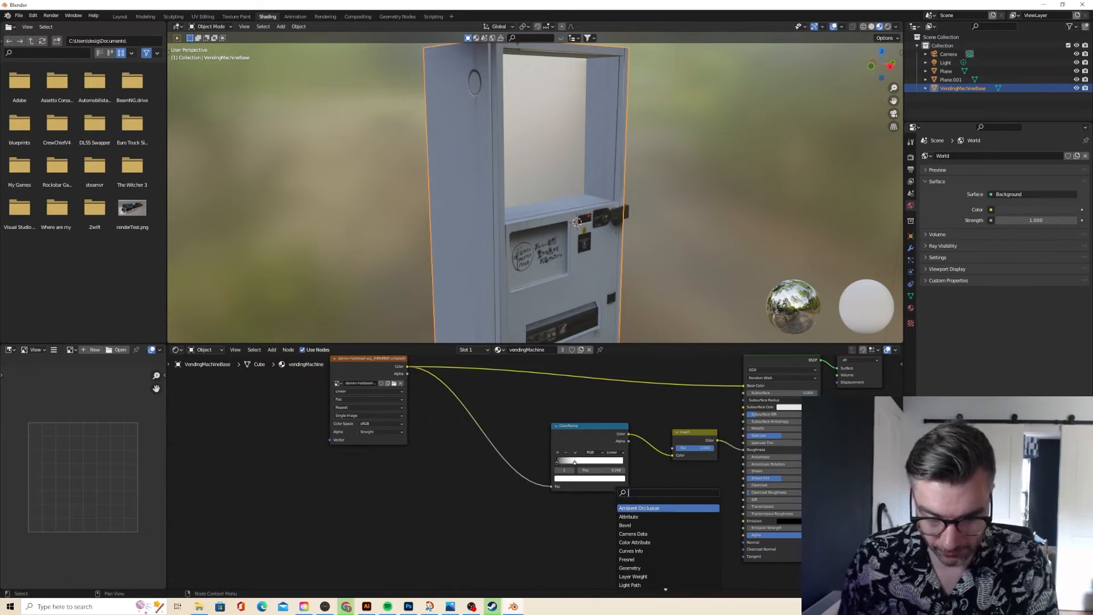
key("Return")
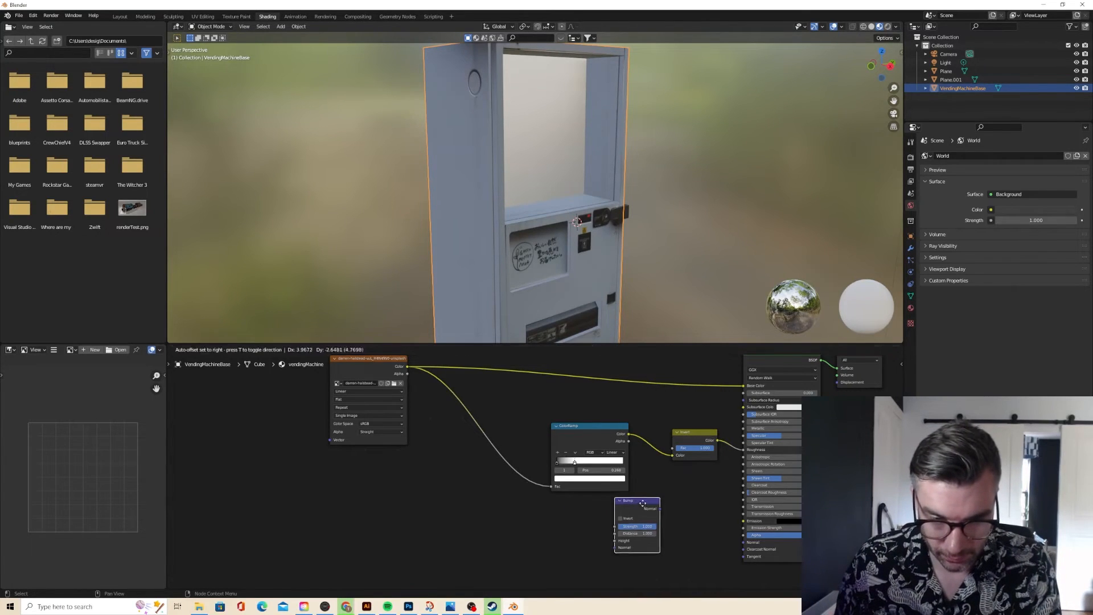
left_click(626, 503)
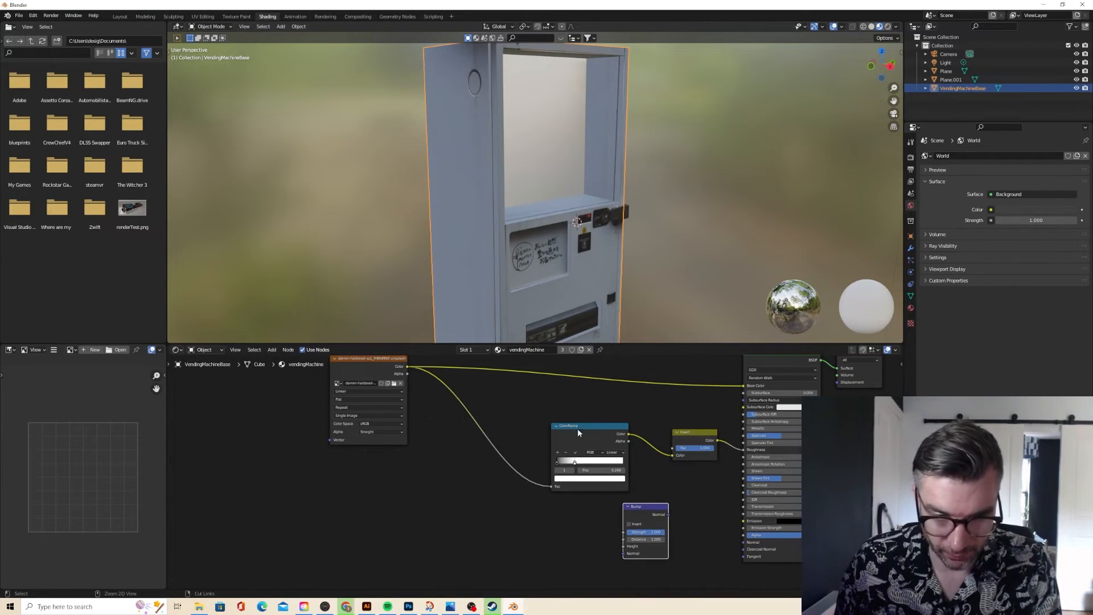
- Preview the ColorRamp output on the machine and switch the preview back to the Principled BSDF
left_click(613, 429, "ctrl+shift")
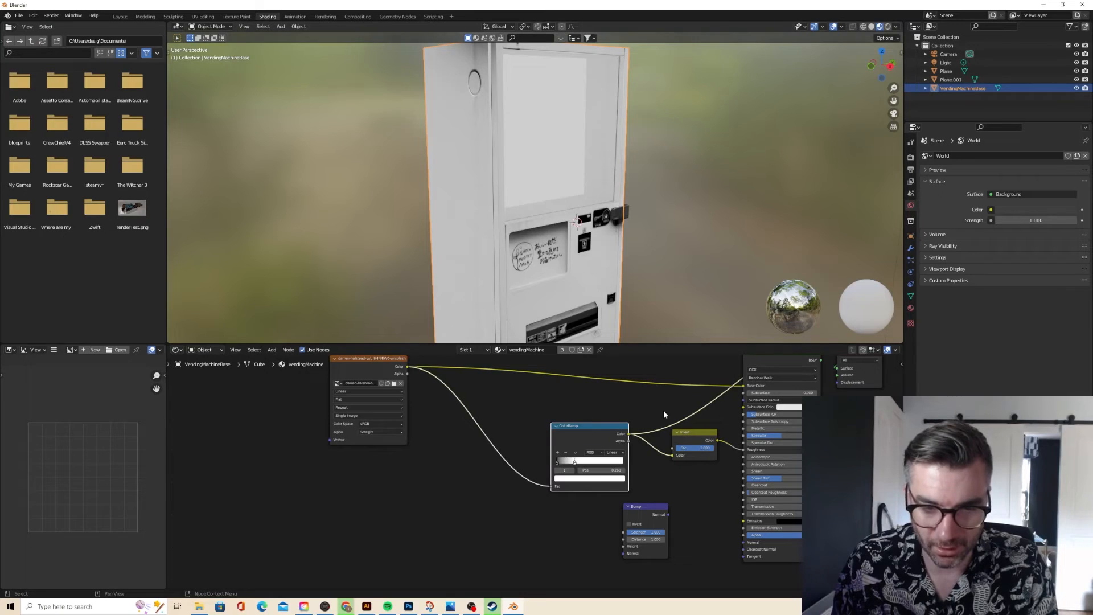
scroll(761, 386, "down", 1)
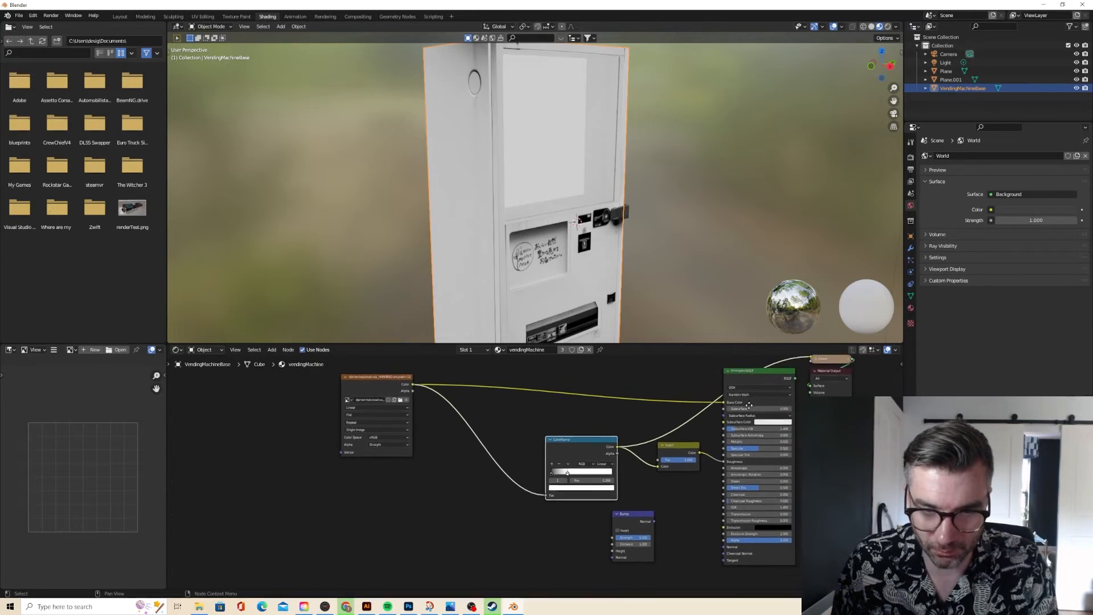
middle_click_drag(762, 386, 726, 418)
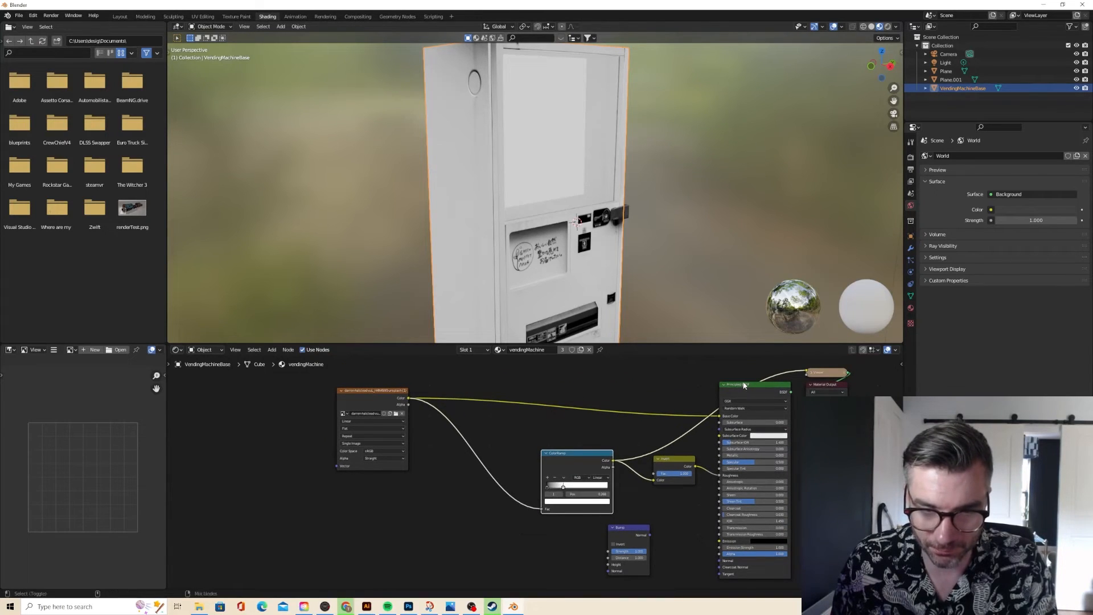
left_click(743, 385, "ctrl+shift")
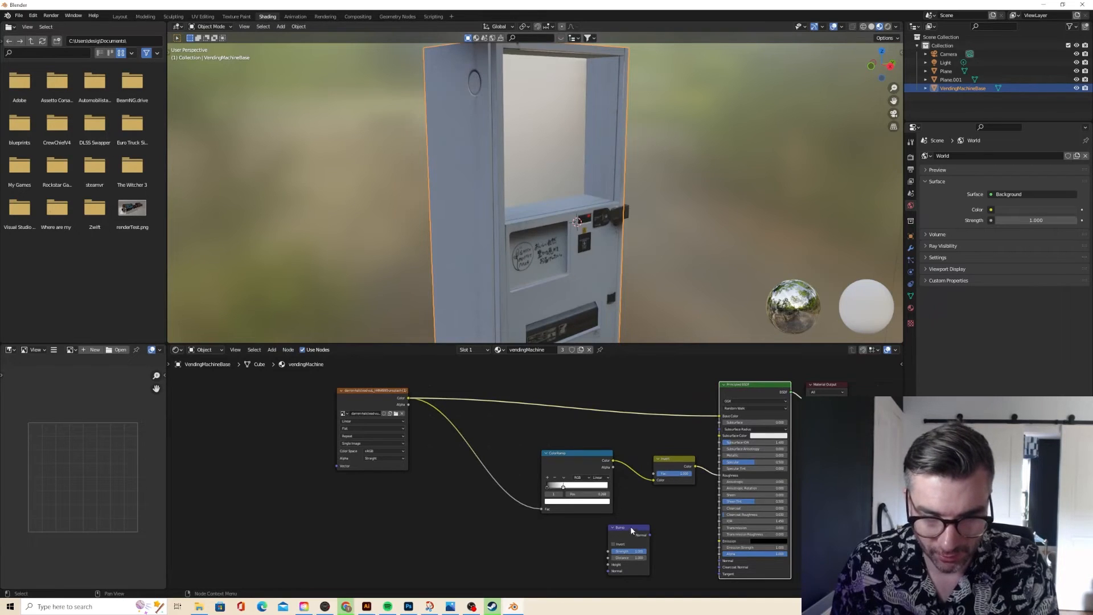
- Link the ColorRamp's Color through the Bump node's Height to the Principled BSDF's Normal input and check the surface
left_click_drag(630, 526, 664, 517)
left_click_drag(612, 460, 719, 560)
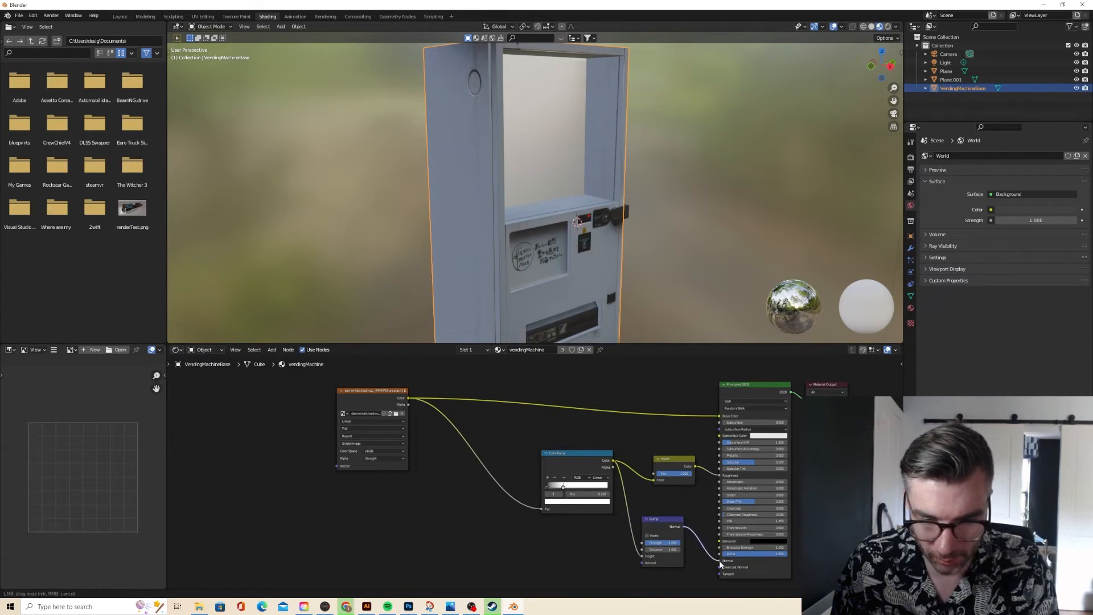
scroll(578, 279, "up", 5)
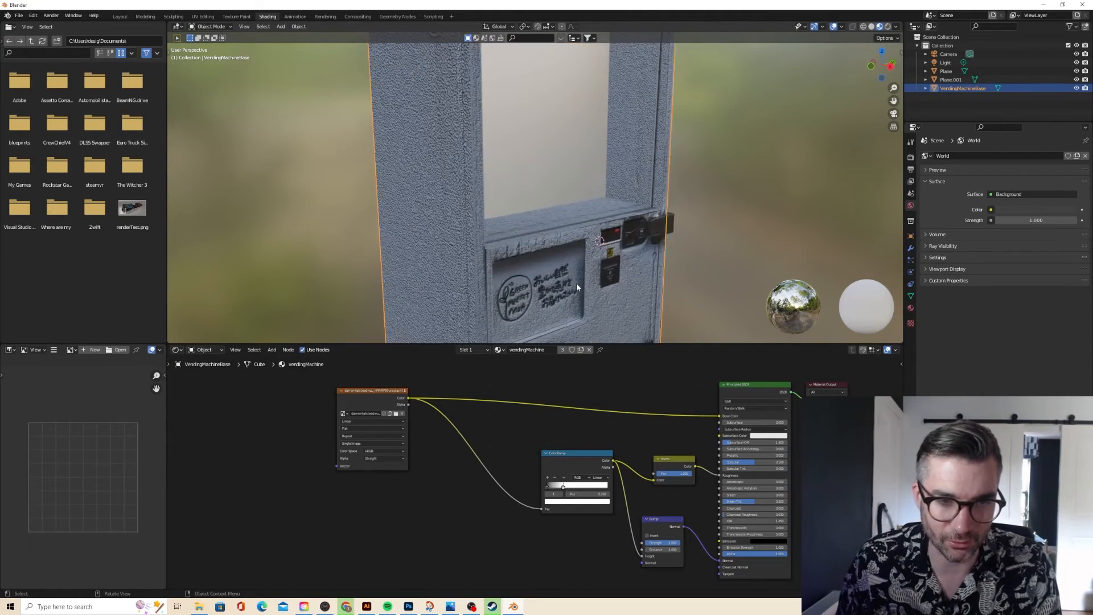
middle_click_drag(570, 283, 567, 294)
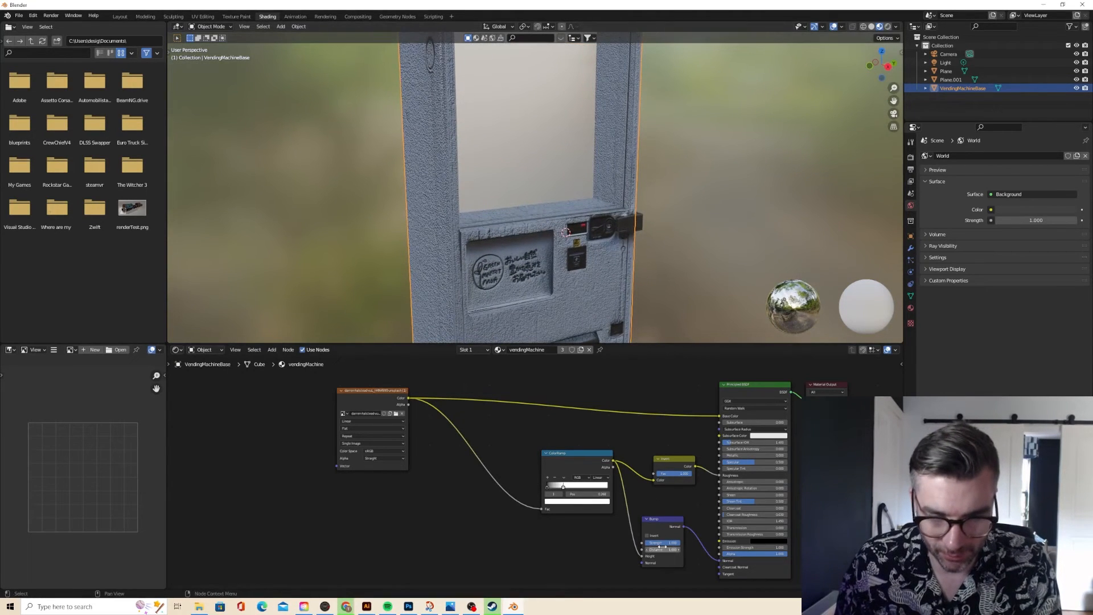
- Set the Bump node's Strength to 0.1 and inspect the relief on the machine's front panel
type("0.1")
key("Return")
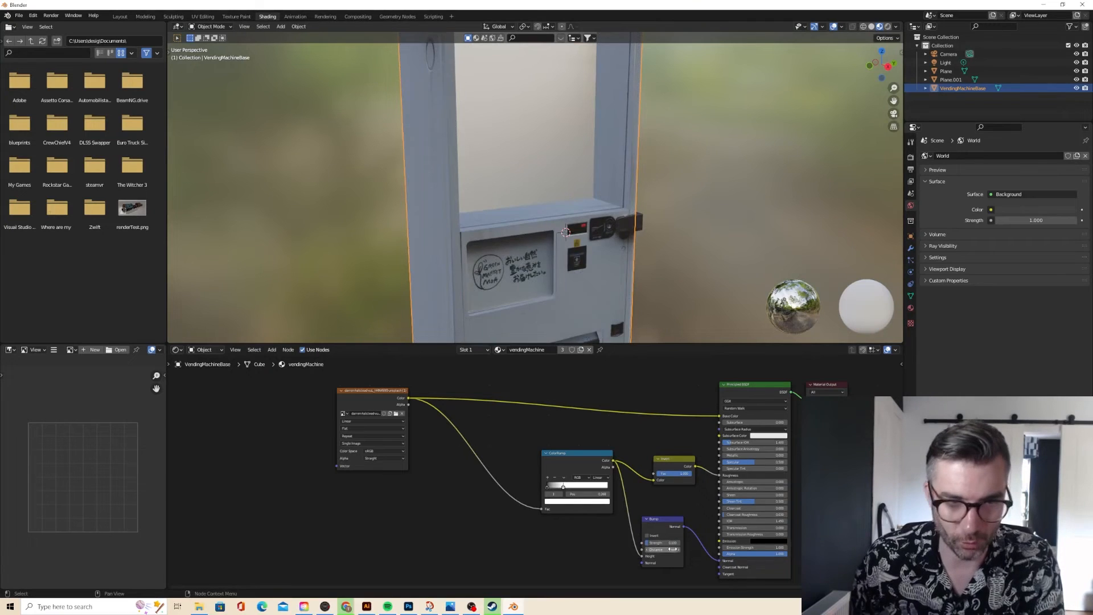
middle_click_drag(531, 214, 512, 180)
scroll(514, 216, "down", 4)
scroll(511, 180, "up", 6)
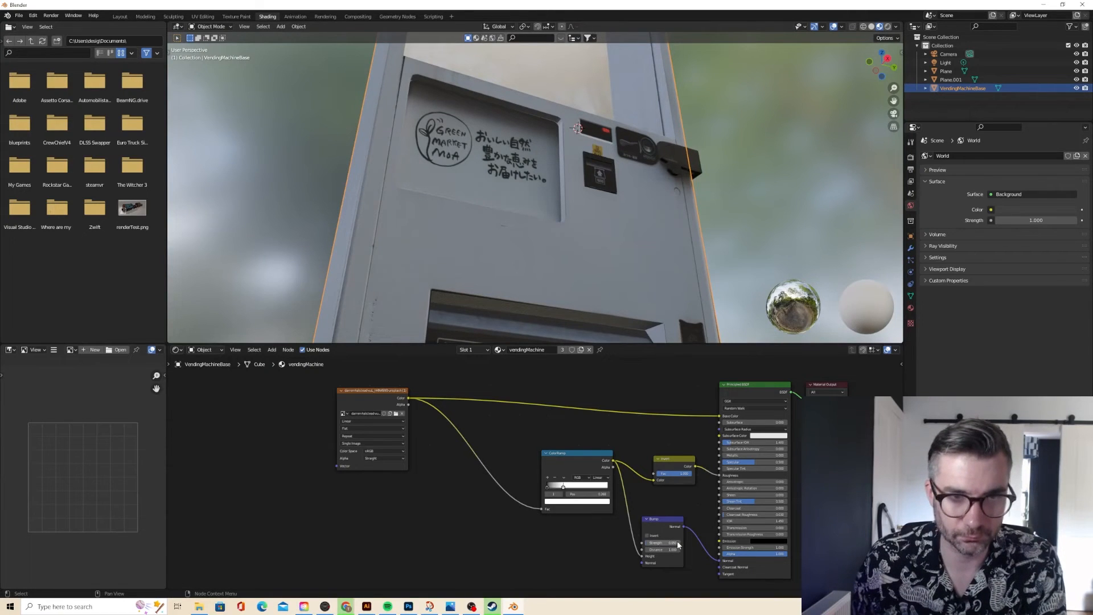
middle_click_drag(431, 201, 560, 275)
scroll(510, 237, "down", 6)
scroll(486, 220, "up", 5)
scroll(503, 253, "down", 2)
scroll(563, 279, "down", 4)
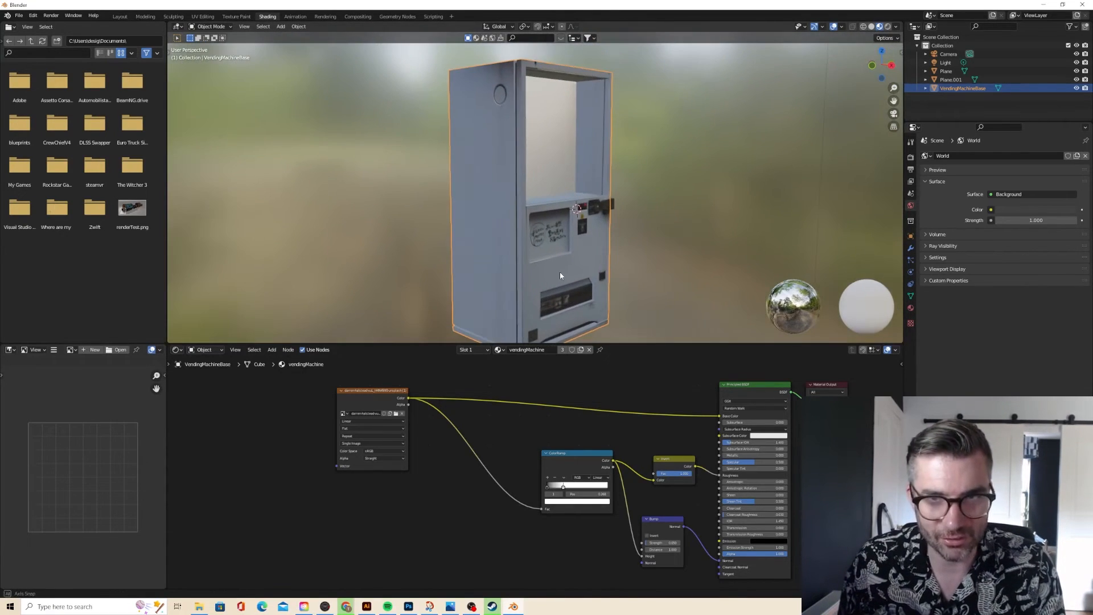
- Inspect the vending machine in Rendered shading, return to Material Preview, and examine the deselected model from its other side
left_click(880, 28)
mouse_move(583, 154)
middle_mouse_down()
mouse_move(493, 152)
mouse_move(597, 149)
mouse_move(446, 156)
mouse_move(548, 159)
middle_mouse_up()
scroll(596, 153, "up", 5)
scroll(587, 165, "down", 6)
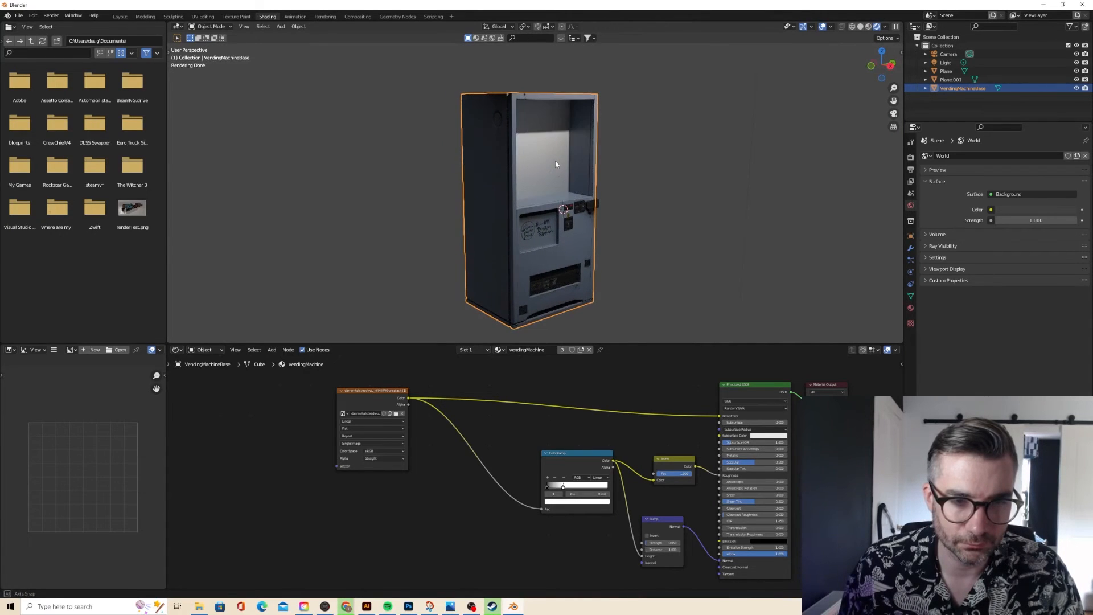
scroll(561, 166, "up", 3)
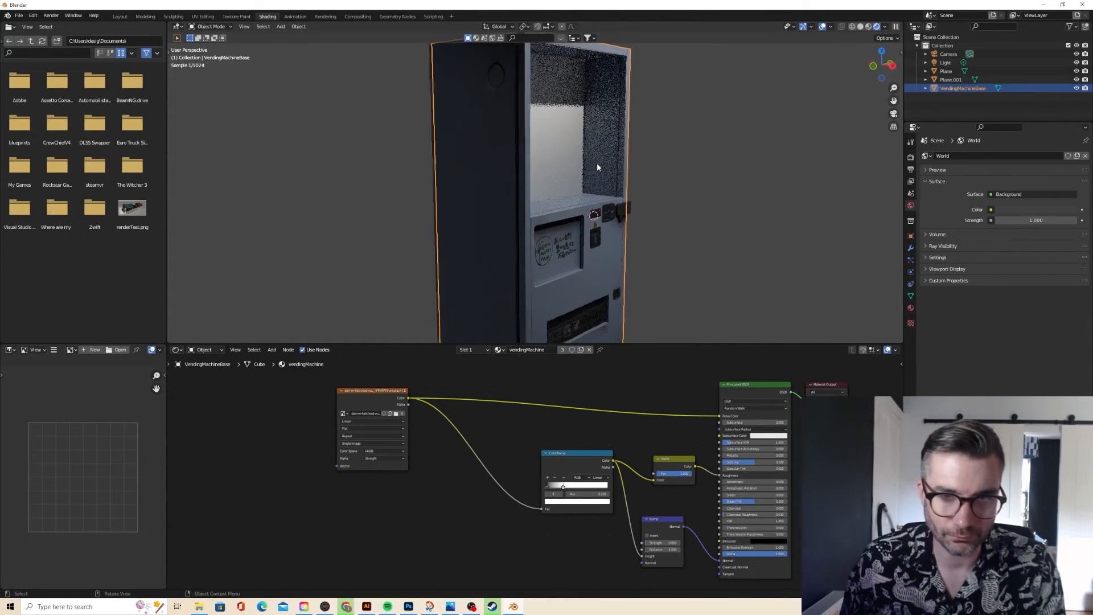
left_click(868, 26)
mouse_move(512, 225)
middle_mouse_down()
mouse_move(603, 231)
mouse_move(644, 220)
mouse_move(604, 239)
mouse_move(493, 211)
middle_mouse_up()
left_click(690, 200)
middle_click_drag(690, 200, 577, 223)
scroll(562, 199, "up", 3)
scroll(648, 427, "down", 3)
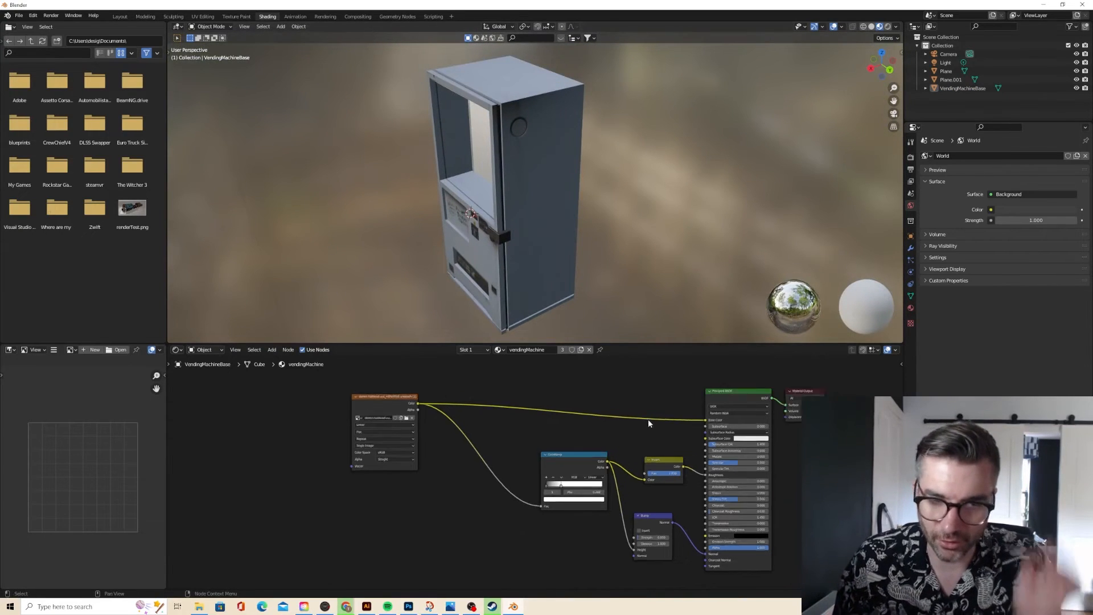
- Add a second Image Texture node above the existing photo texture node
scroll(624, 438, "down", 3)
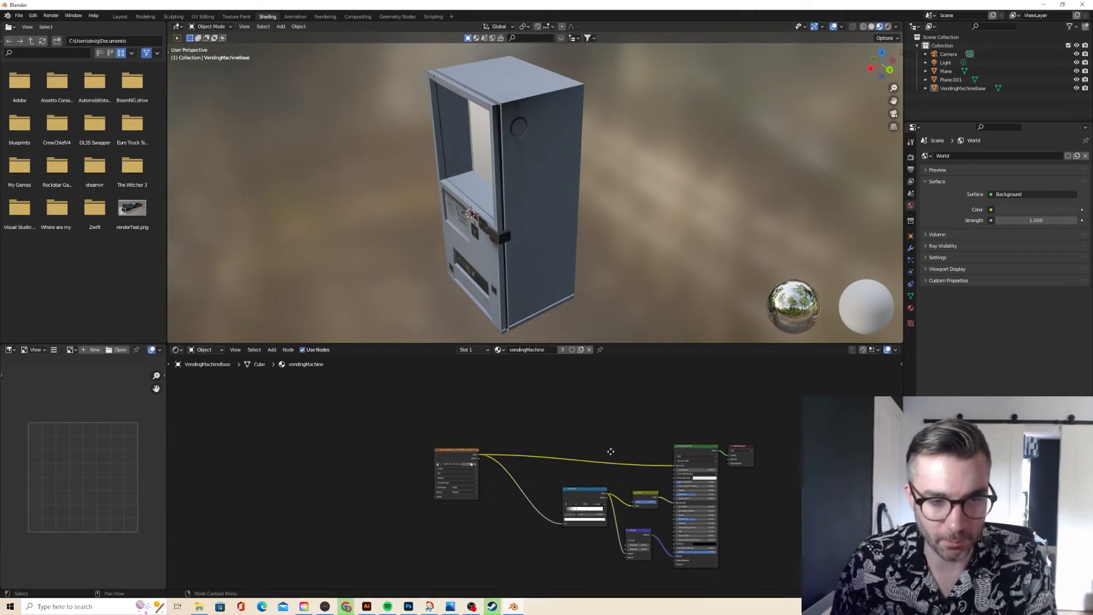
key("shift+a")
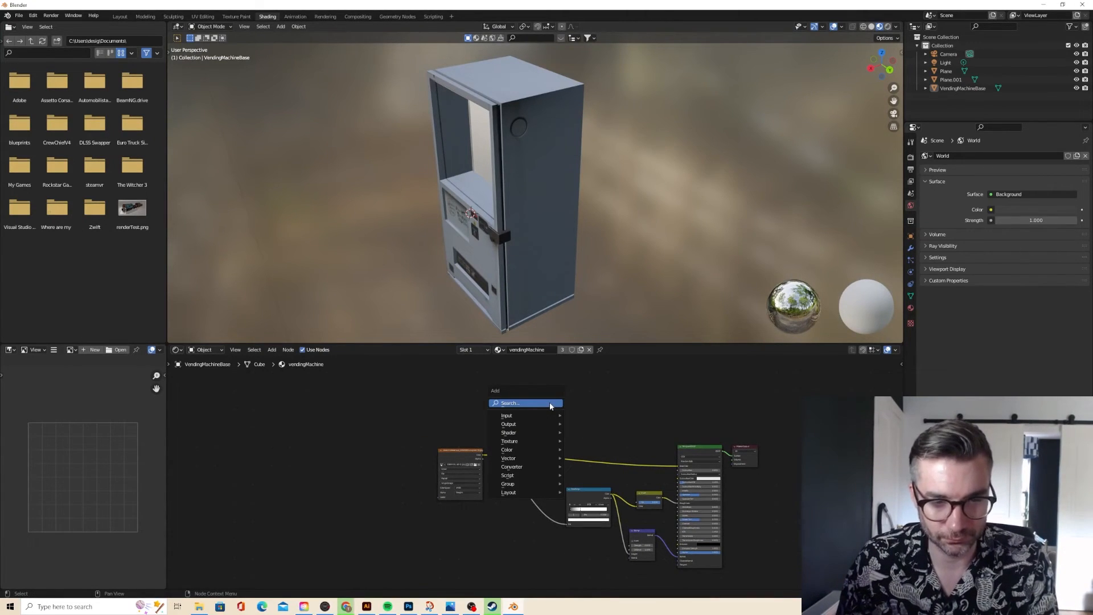
left_click(549, 404)
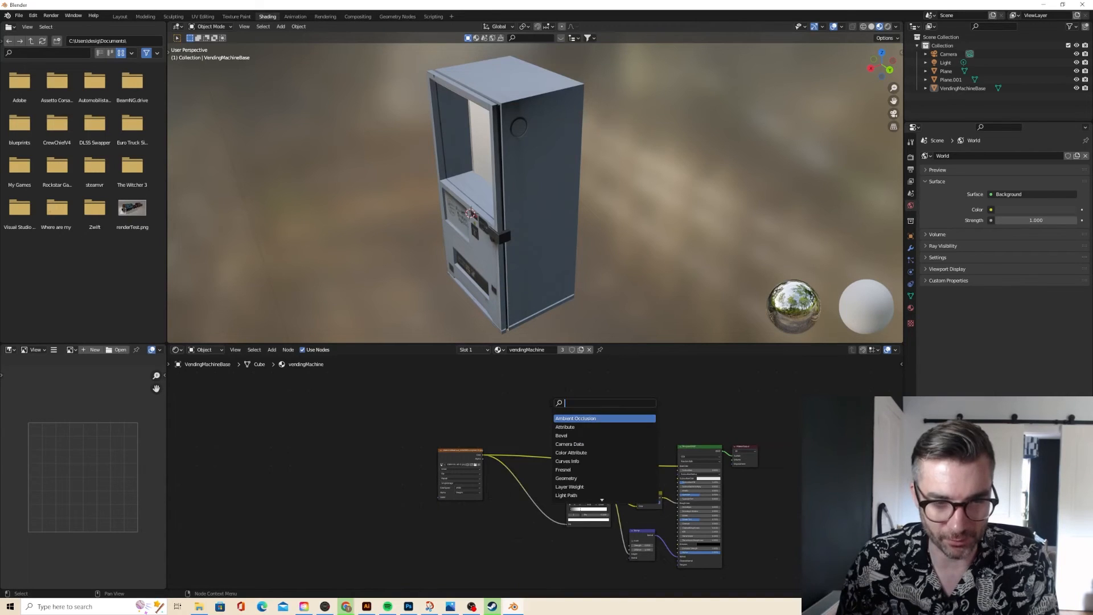
key("shift+a")
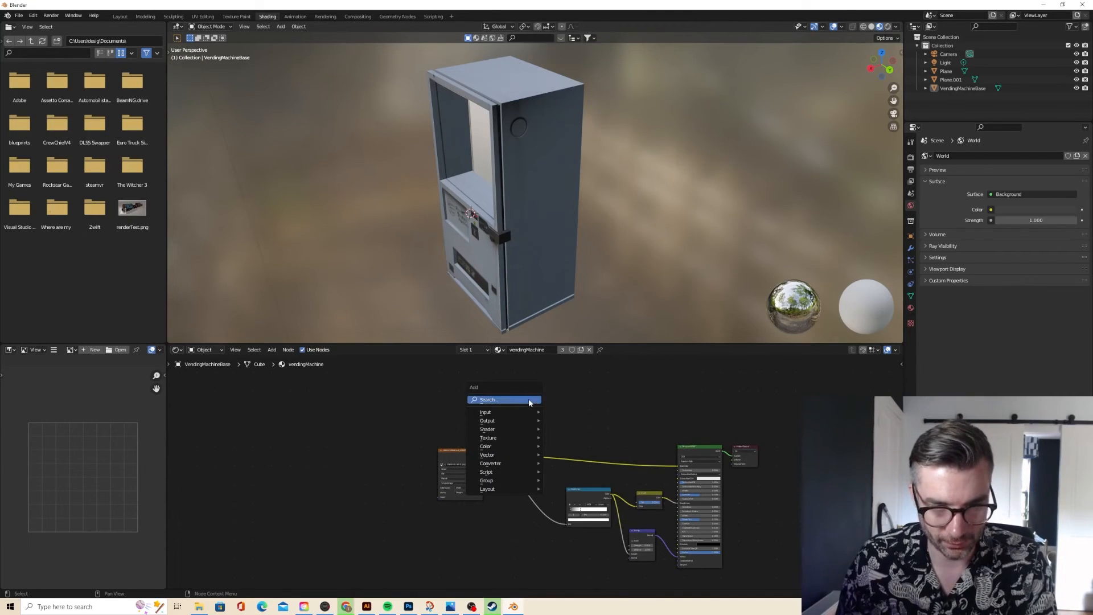
left_click(524, 400)
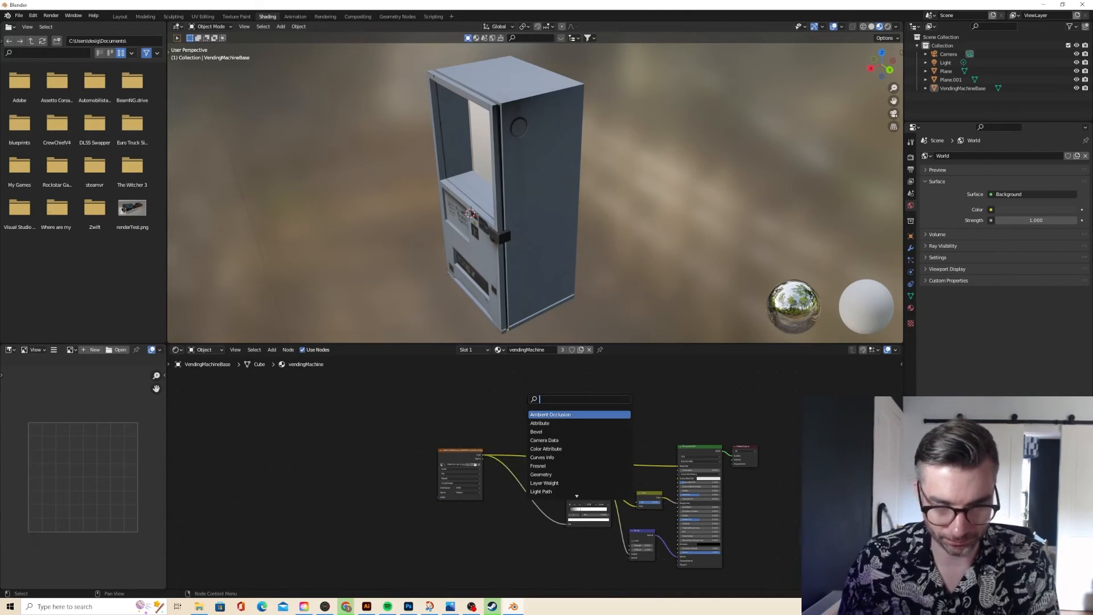
type("ima")
key("Return")
left_click(516, 400)
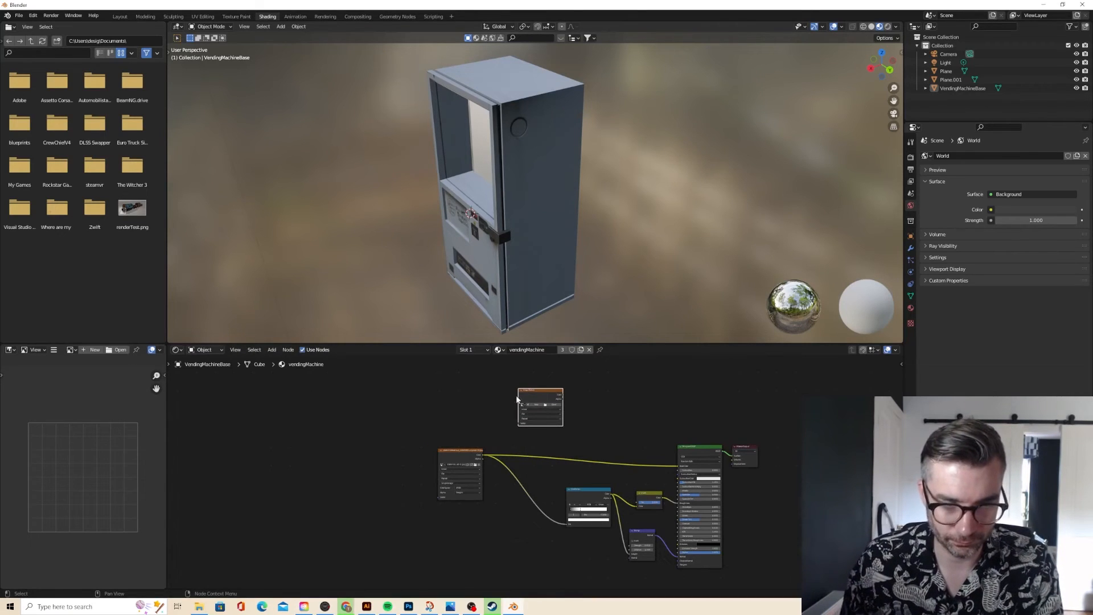
- Load the black-and-white scratched Unsplash photo from the Textures/Tutorial folder into the new Image Texture node
left_click(551, 404)
left_click(301, 362)
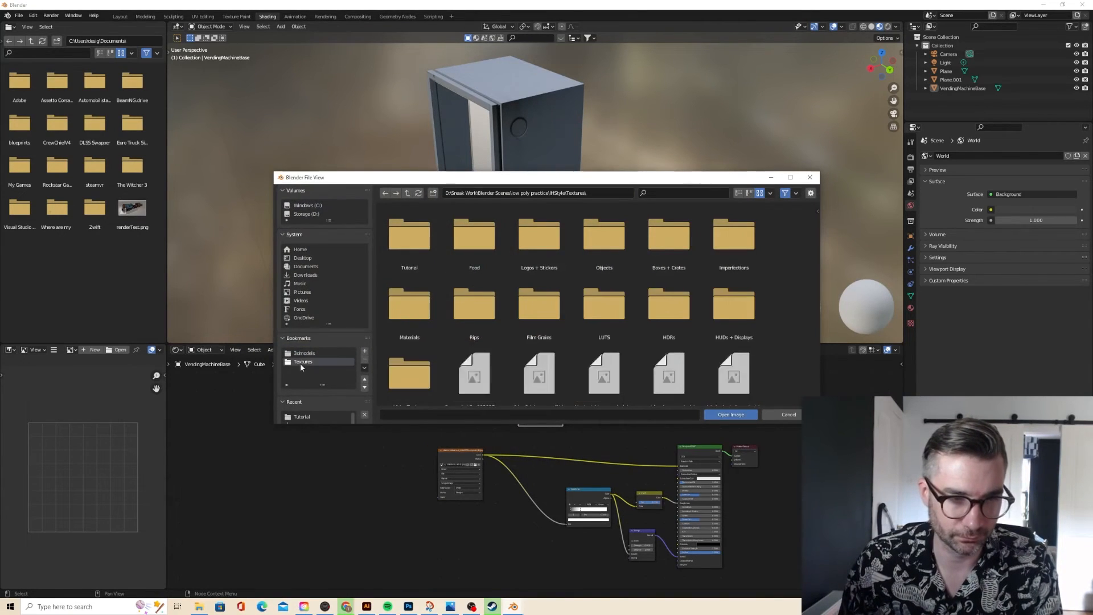
double_click(410, 239)
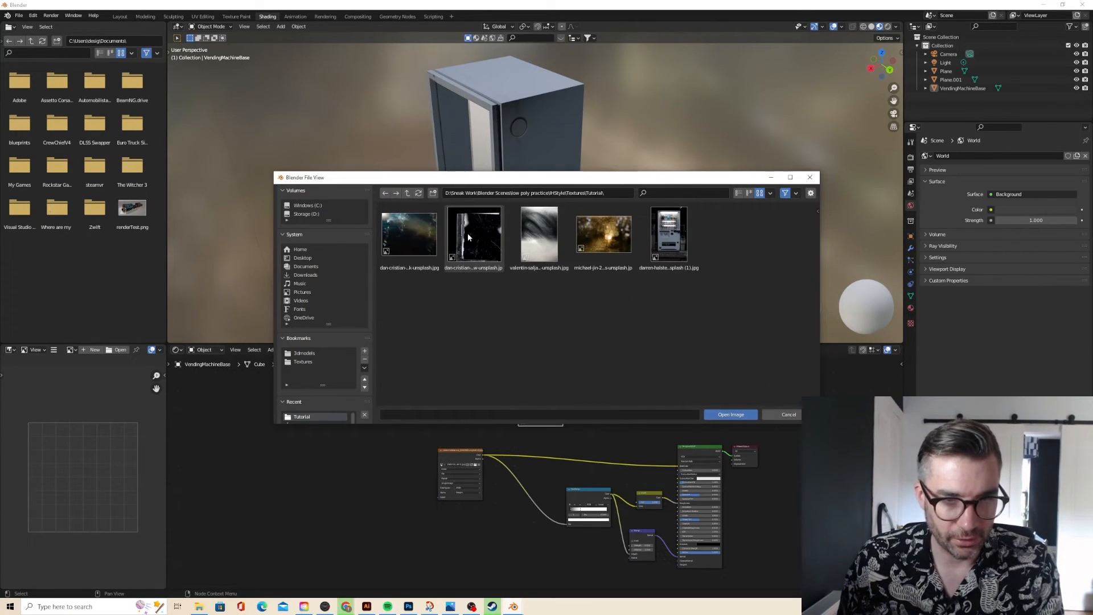
left_click(534, 234)
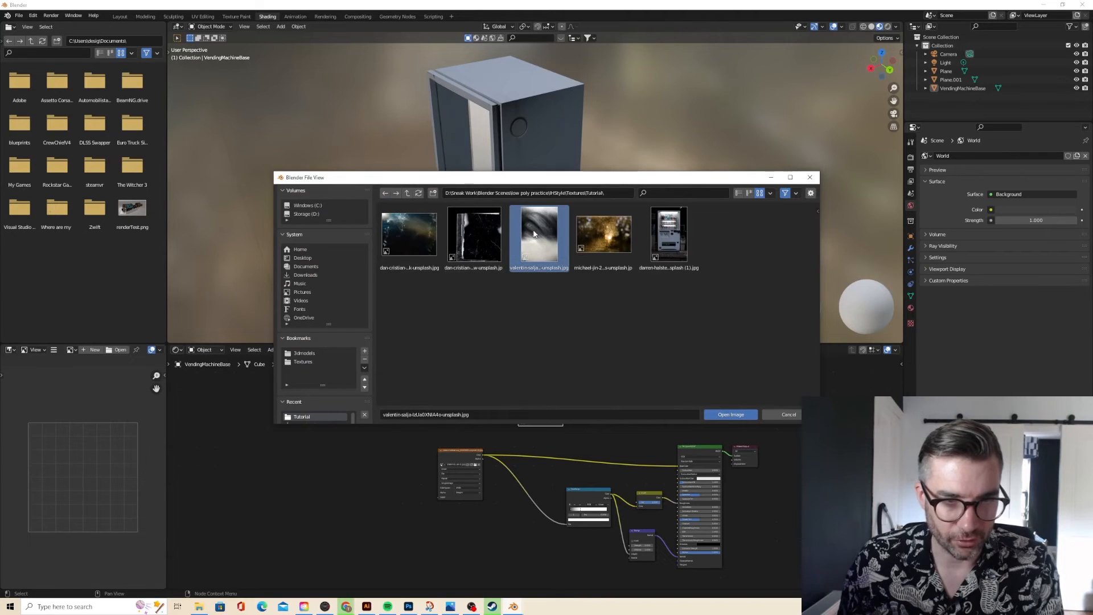
double_click(534, 234)
- Link the scratch texture's Color to the Principled BSDF's Base Color and inspect the scratches on the machine
scroll(510, 289, "up", 5)
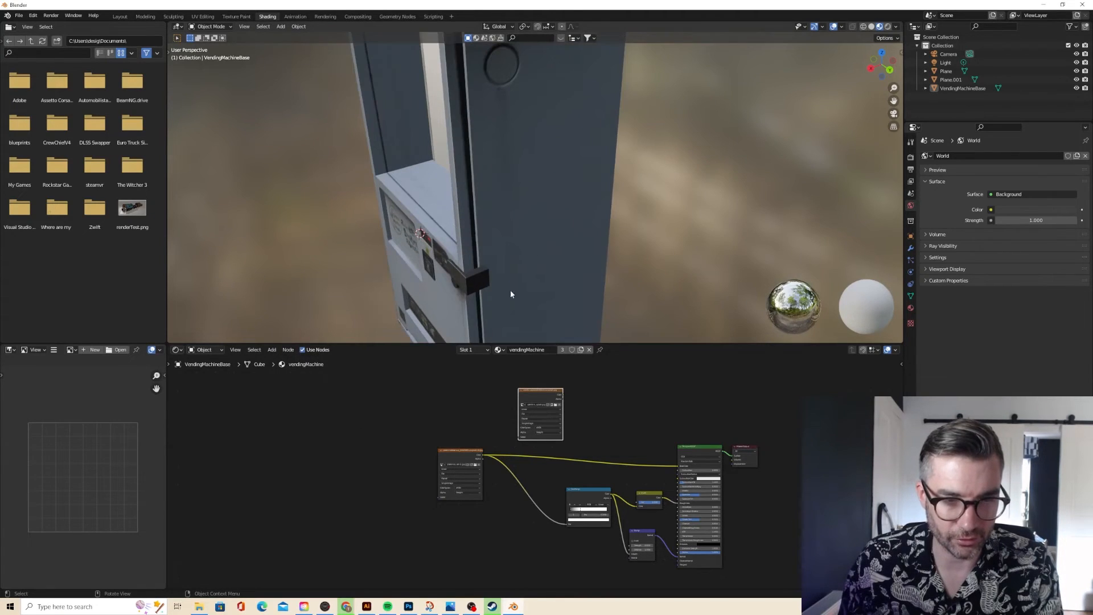
scroll(552, 375, "up", 3)
middle_click_drag(535, 255, 562, 249)
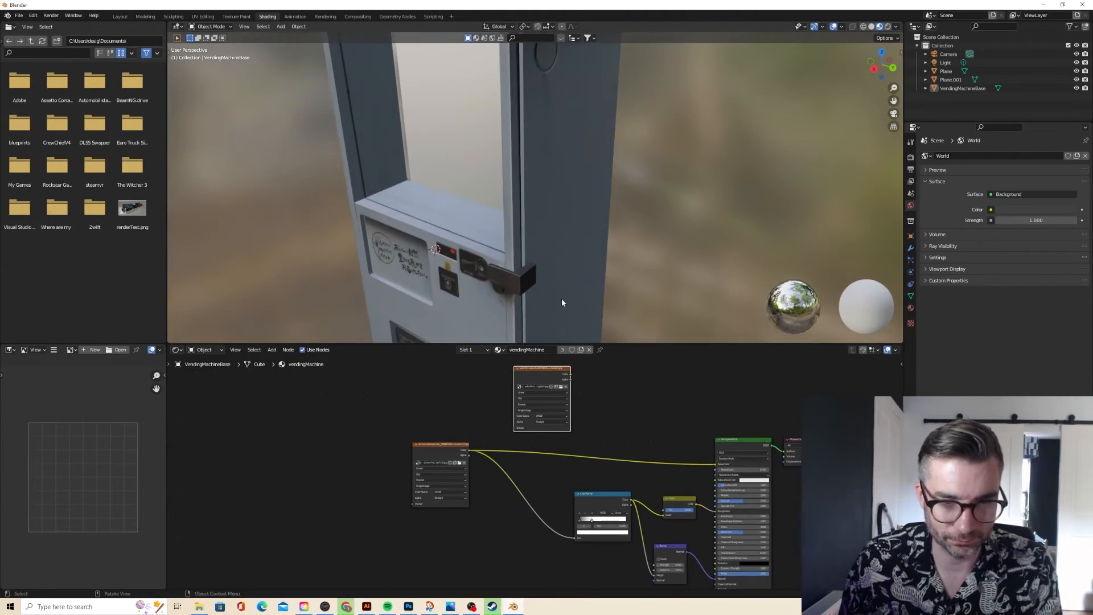
scroll(626, 383, "up", 1)
left_click_drag(573, 369, 730, 463)
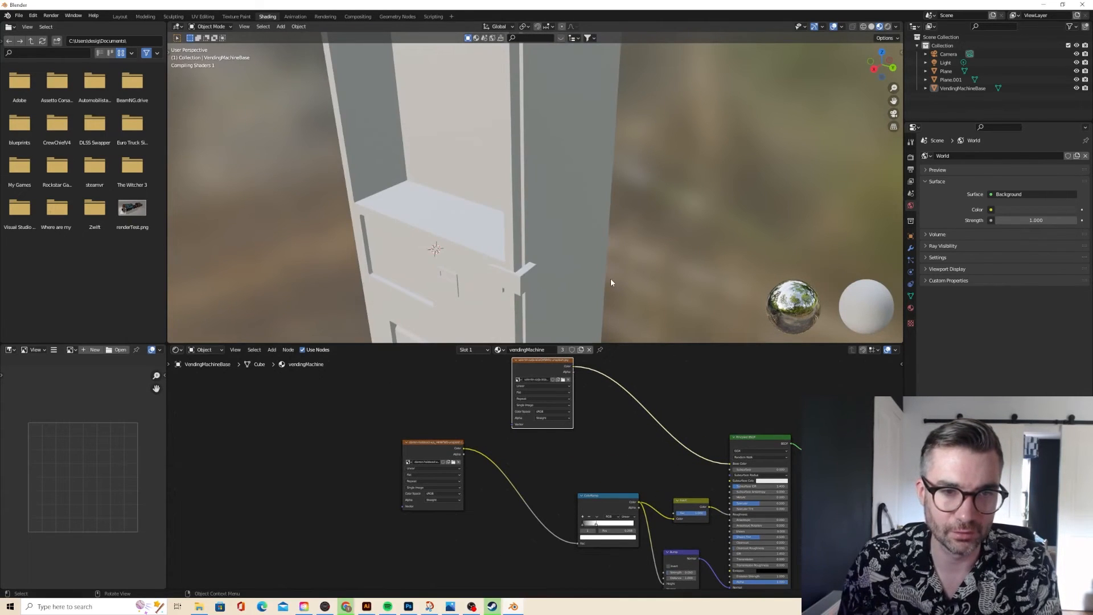
middle_click_drag(607, 279, 553, 296)
scroll(565, 273, "down", 4)
scroll(661, 261, "up", 4)
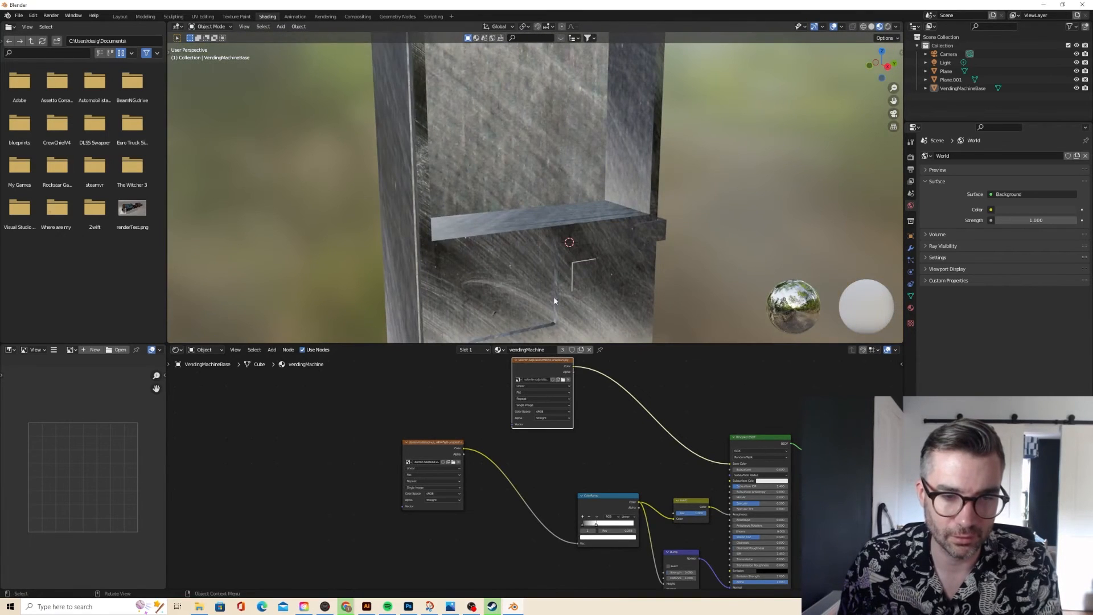
- Try the dark blue speckled photo from the Textures/Tutorial folder as the scratch texture's image
left_click(562, 380)
double_click(409, 233)
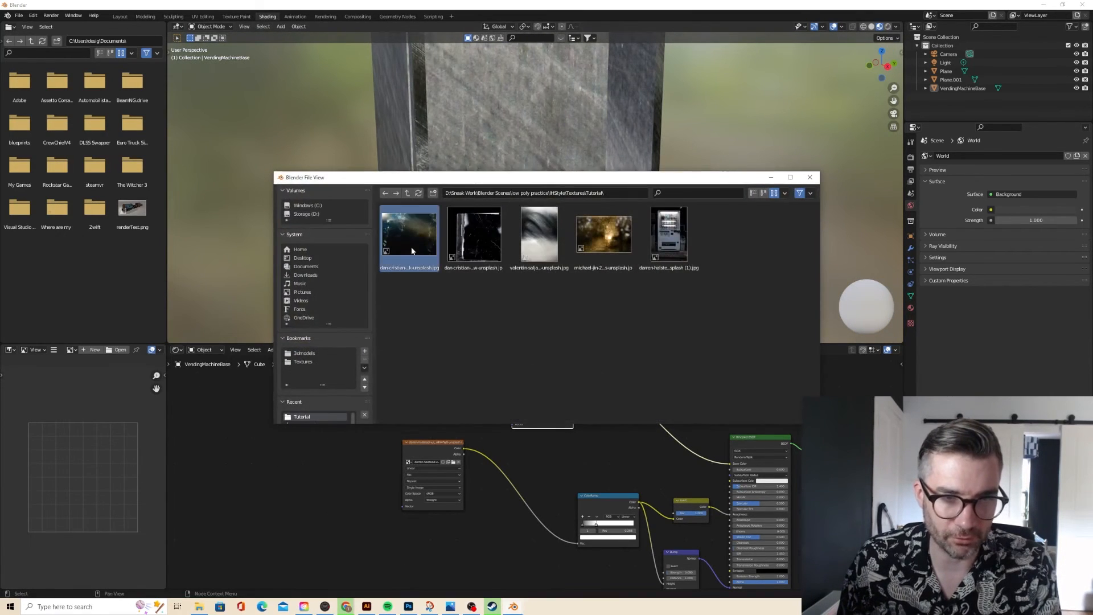
middle_click_drag(498, 257, 572, 313)
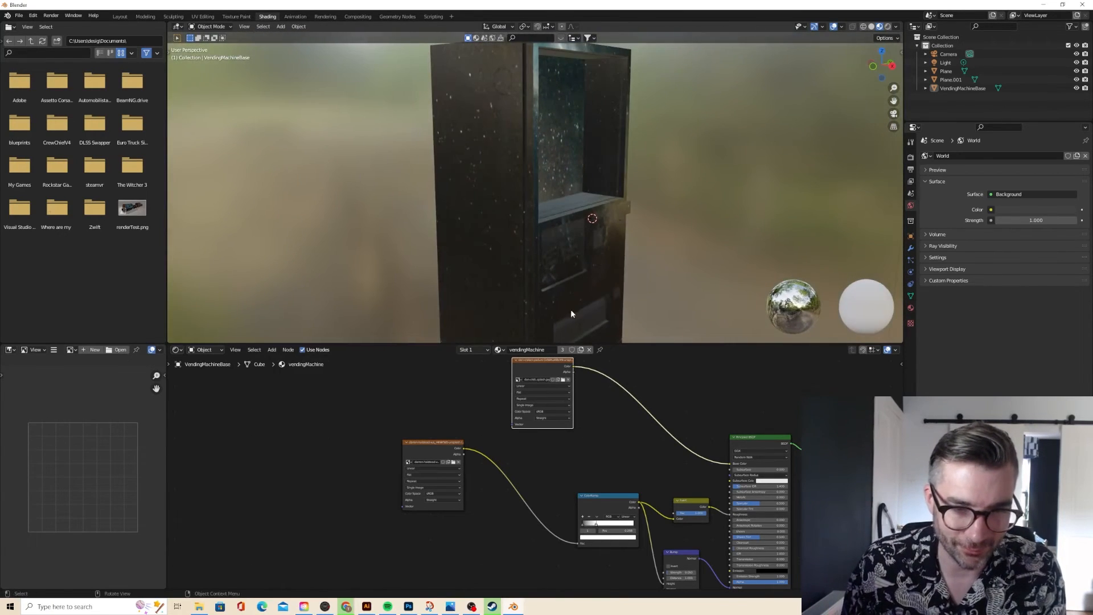
- Load the black scratched photo with the white vertical edge into the scratch texture node and inspect it on the vending machine
left_click(563, 380)
double_click(534, 247)
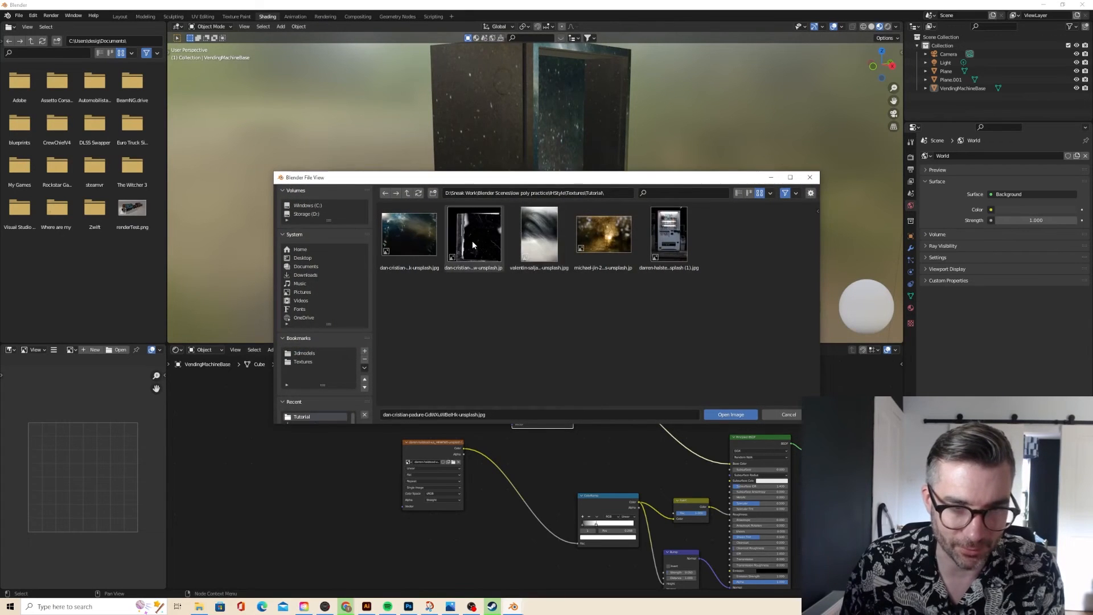
middle_click_drag(500, 242, 442, 234)
scroll(442, 234, "up", 5)
scroll(557, 235, "up", 2)
mouse_move(557, 235)
middle_mouse_down()
mouse_move(617, 221)
mouse_move(552, 254)
middle_mouse_up()
scroll(608, 225, "down", 2)
scroll(608, 228, "down", 2)
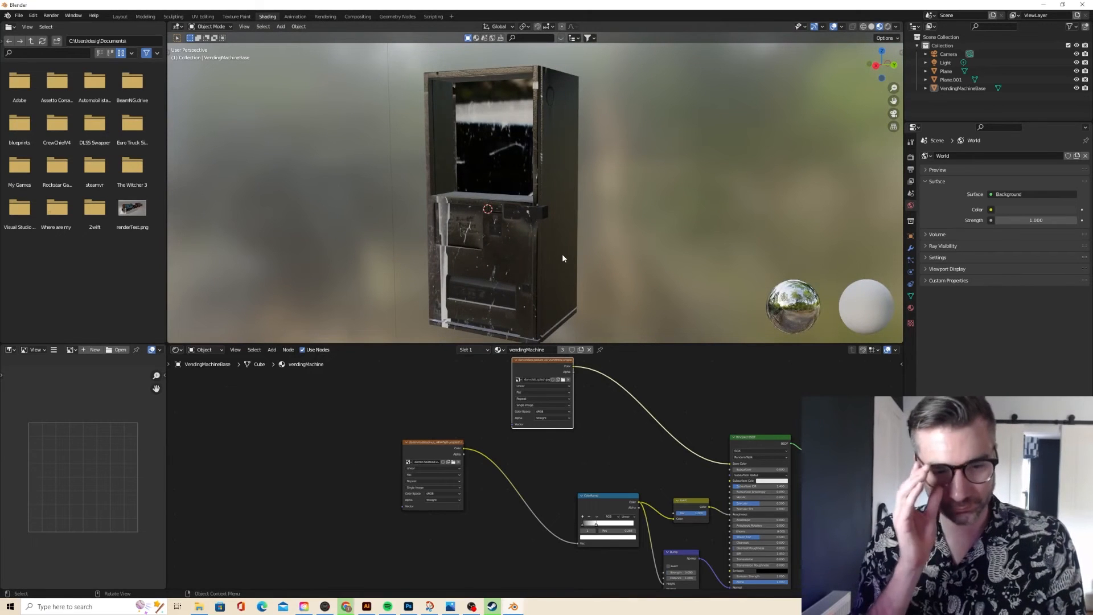
middle_click_drag(552, 284, 572, 245)
scroll(534, 255, "up", 3)
scroll(604, 246, "down", 5)
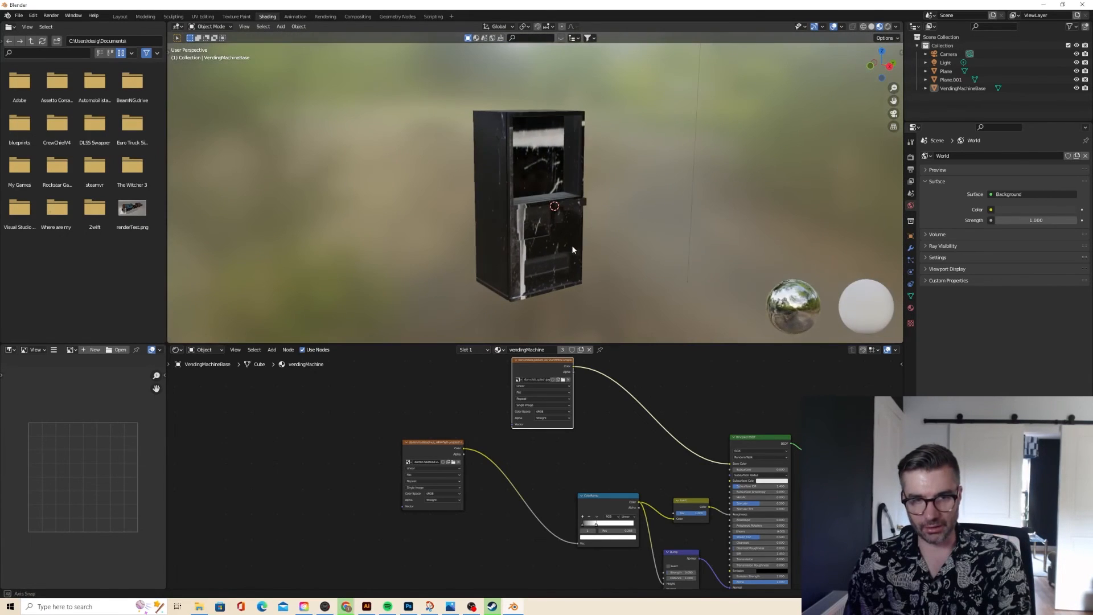
- Add a second UV map named scratchesMap to the vending machine mesh and make it active for rendering
left_click(910, 296)
left_click(925, 275)
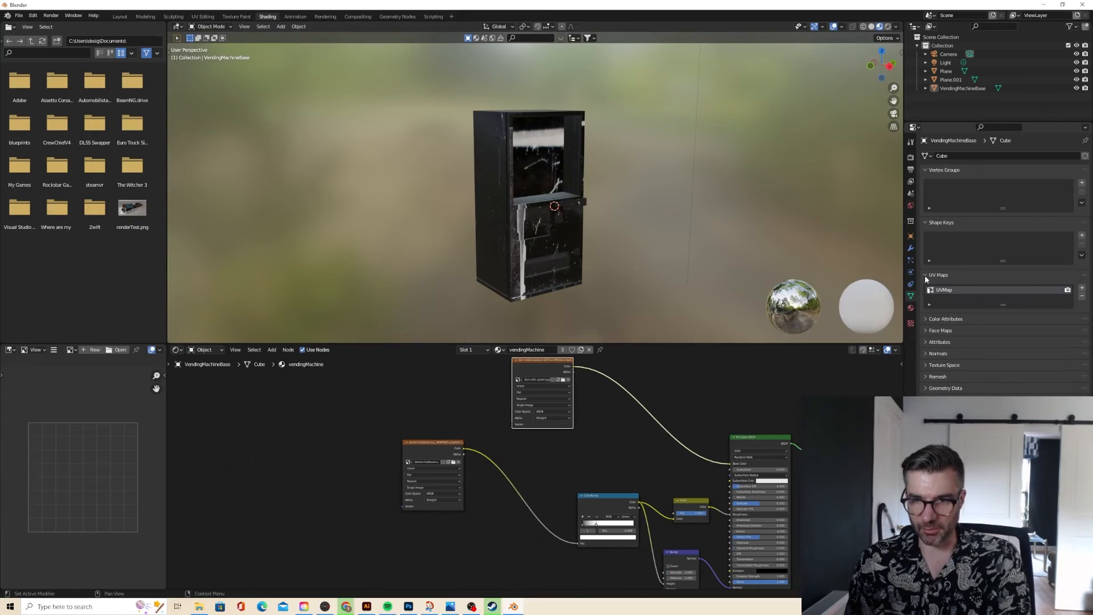
left_click(1082, 288)
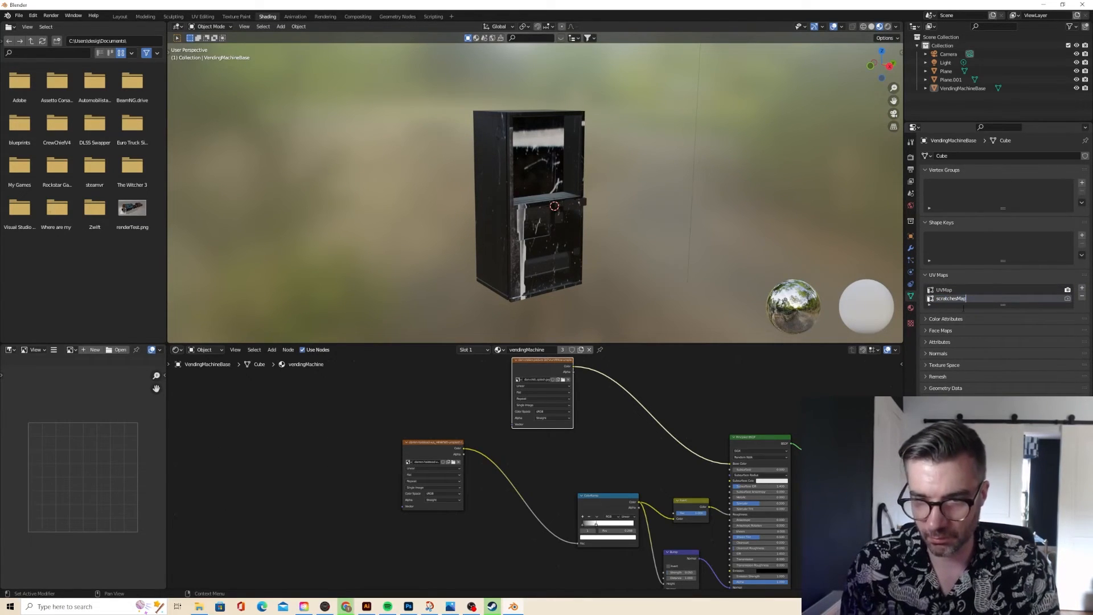
left_click(1067, 299)
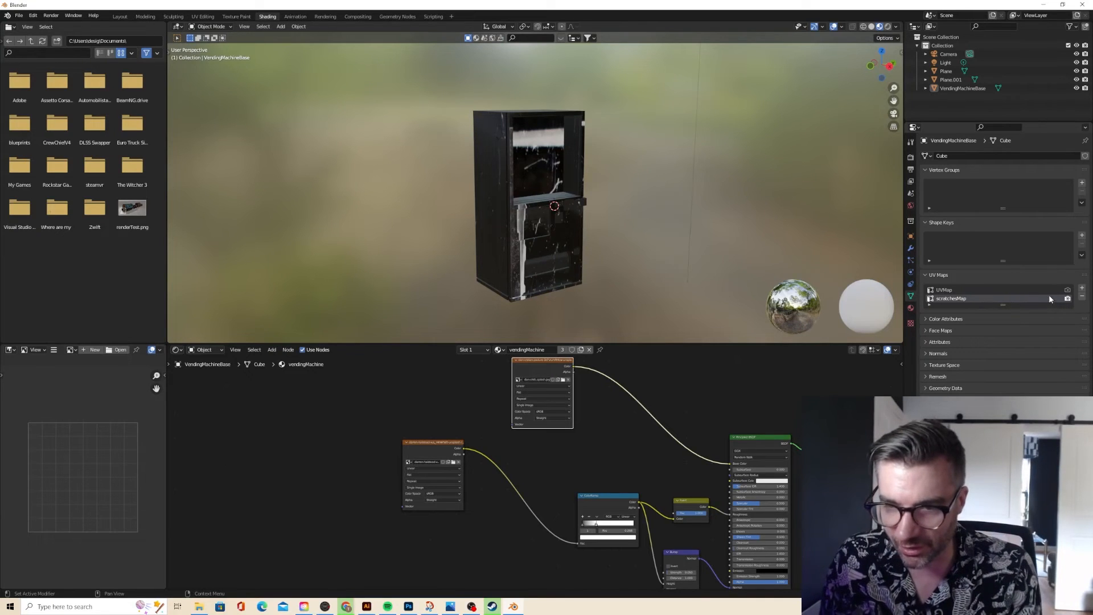
double_click(1049, 295)
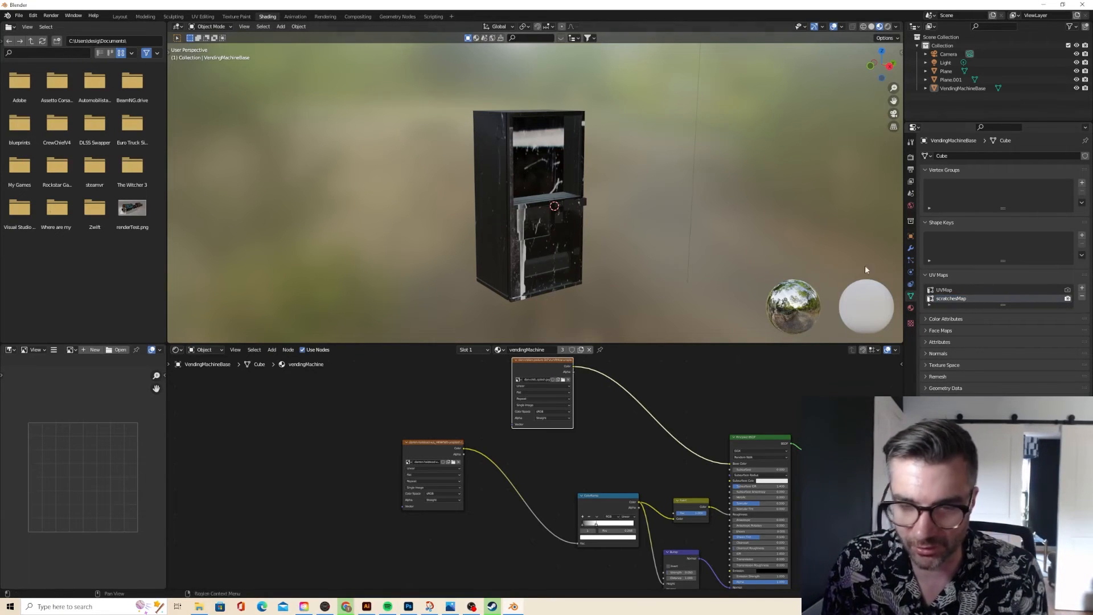
- Select all faces of the vending machine in Edit Mode and unwrap them with Cube Projection
key("Tab")
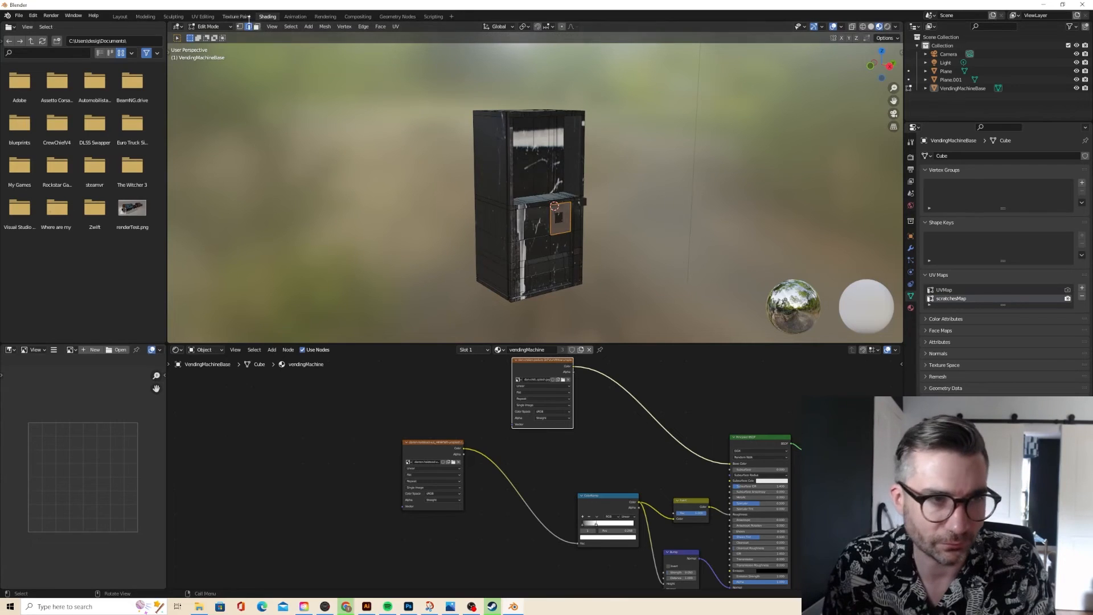
left_click(257, 27)
key("a")
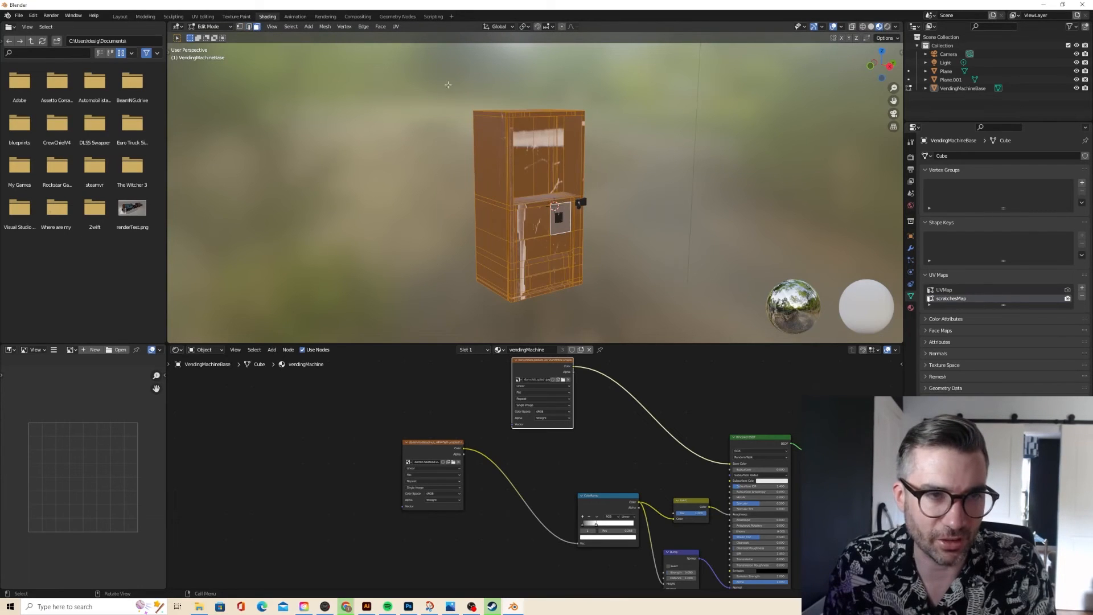
left_click(396, 26)
left_click(411, 78)
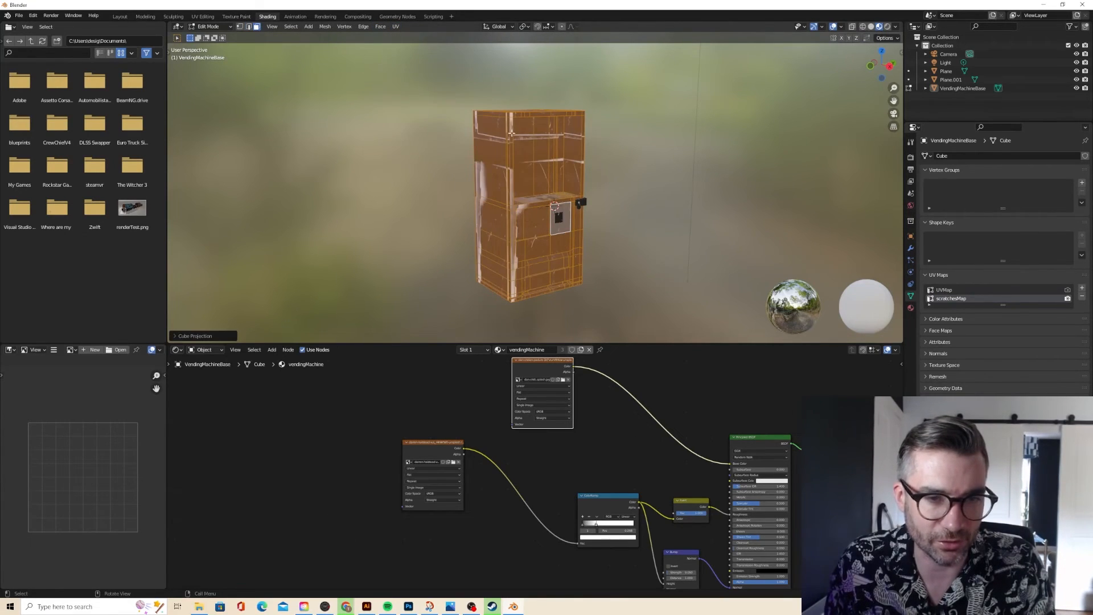
- Scale the projected UVs to about a third of the scratch image's width, move them within its dark area, and return to Object Mode
left_click(202, 16)
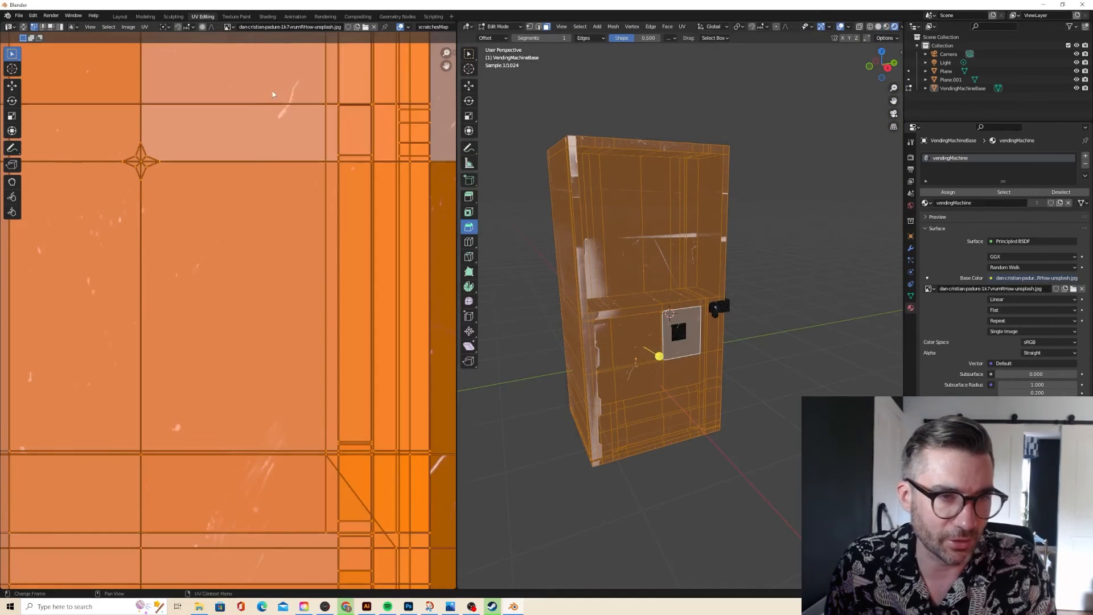
scroll(273, 108, "down", 6)
left_click_drag(111, 112, 322, 465)
key("s")
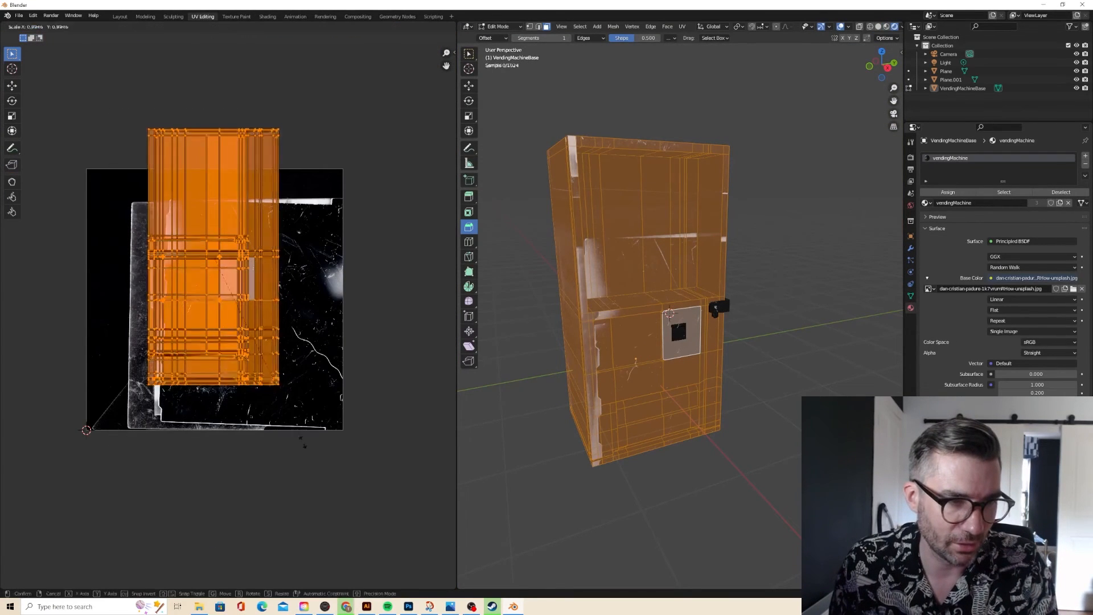
left_click(273, 383)
key("g")
left_click(296, 442)
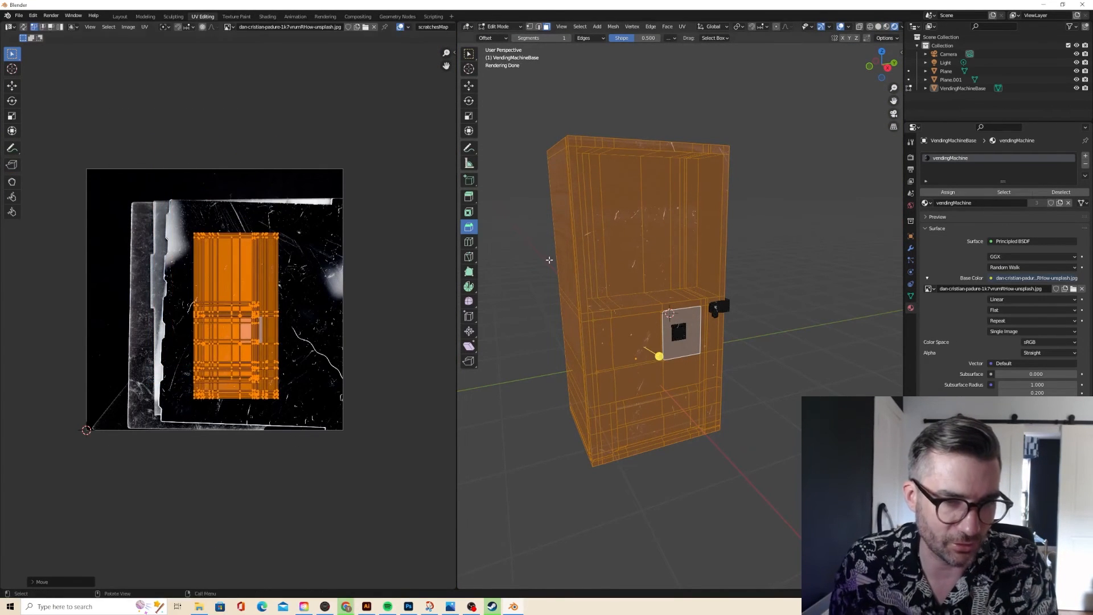
key("Tab")
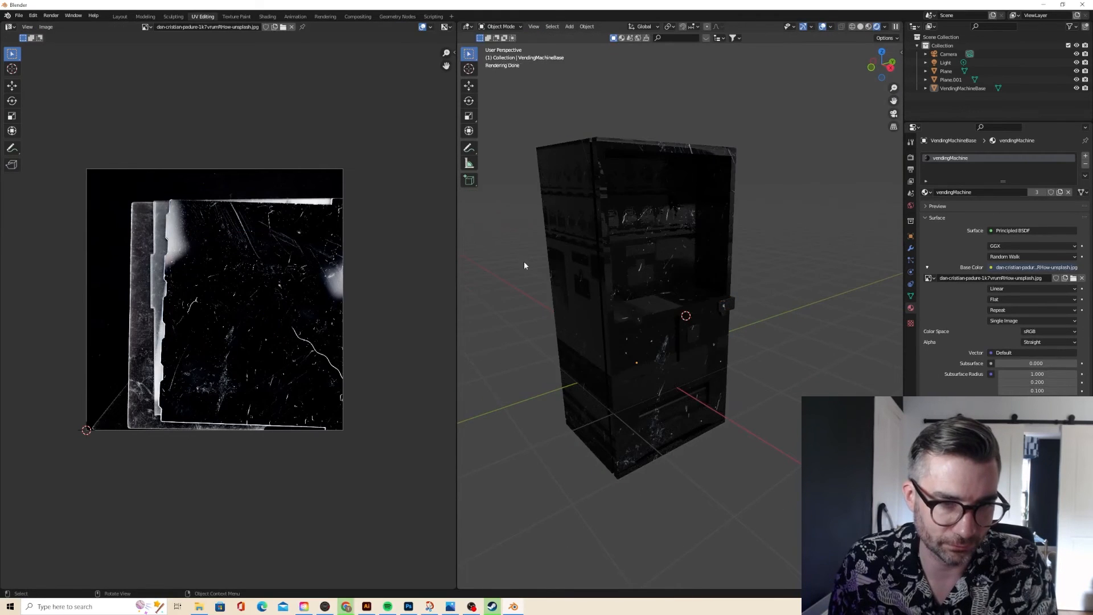
middle_click_drag(566, 267, 803, 271)
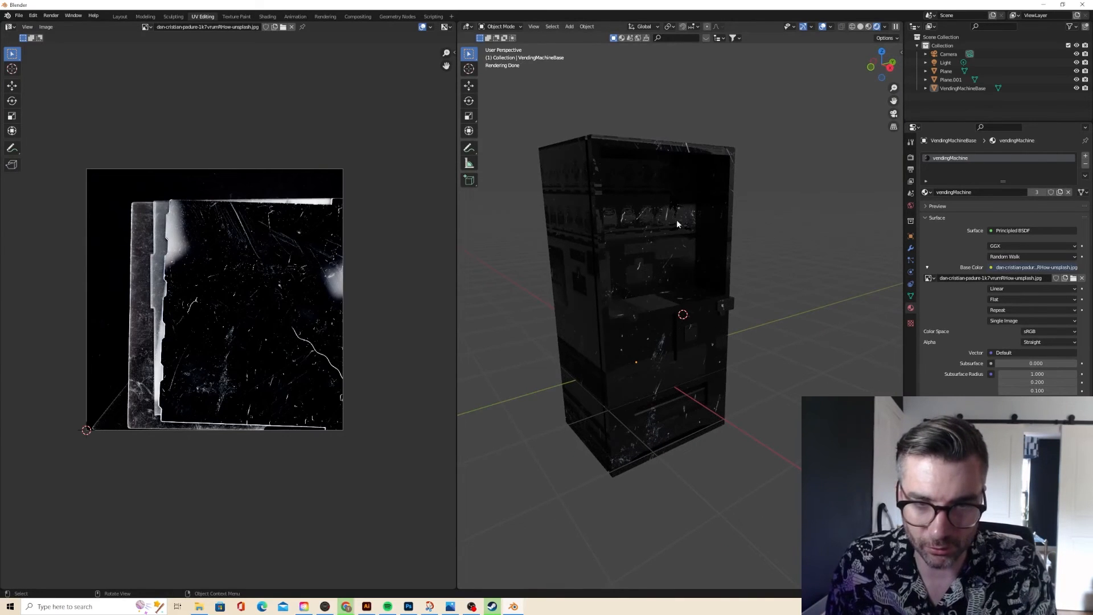
mouse_move(668, 227)
middle_mouse_down()
mouse_move(692, 243)
mouse_move(663, 246)
mouse_move(685, 241)
mouse_move(658, 232)
mouse_move(688, 238)
mouse_move(658, 234)
middle_mouse_up()
scroll(689, 240, "down", 2)
scroll(686, 241, "up", 4)
scroll(655, 233, "down", 3)
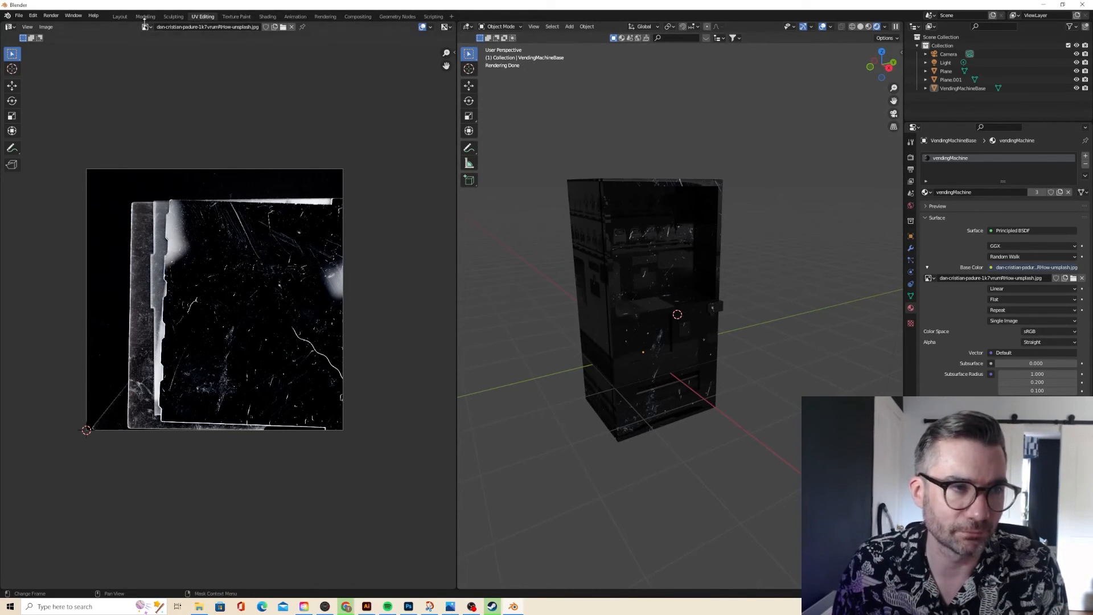
- Return to the Shading workspace and disconnect the scratch texture from the Principled BSDF's Base Color
left_click(267, 16)
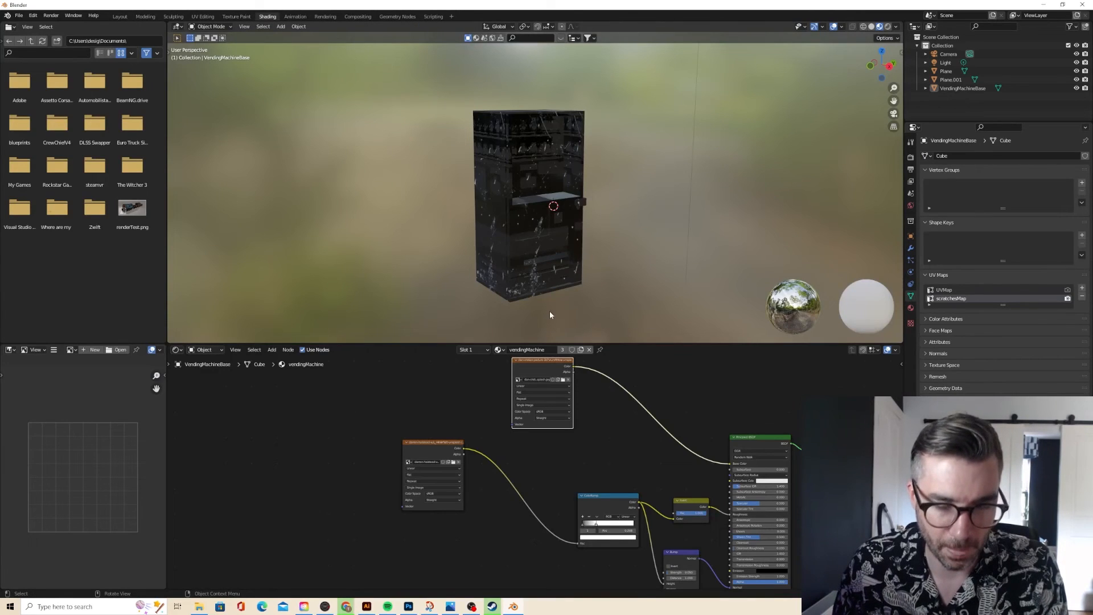
left_click_drag(734, 464, 642, 503)
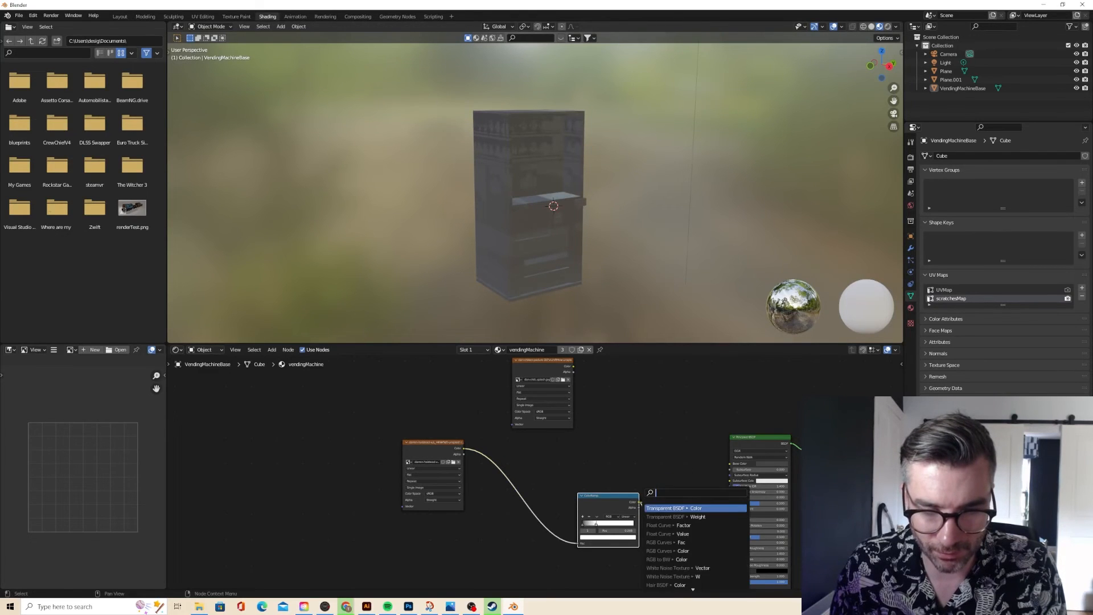
key("Escape")
middle_click_drag(605, 451, 659, 434)
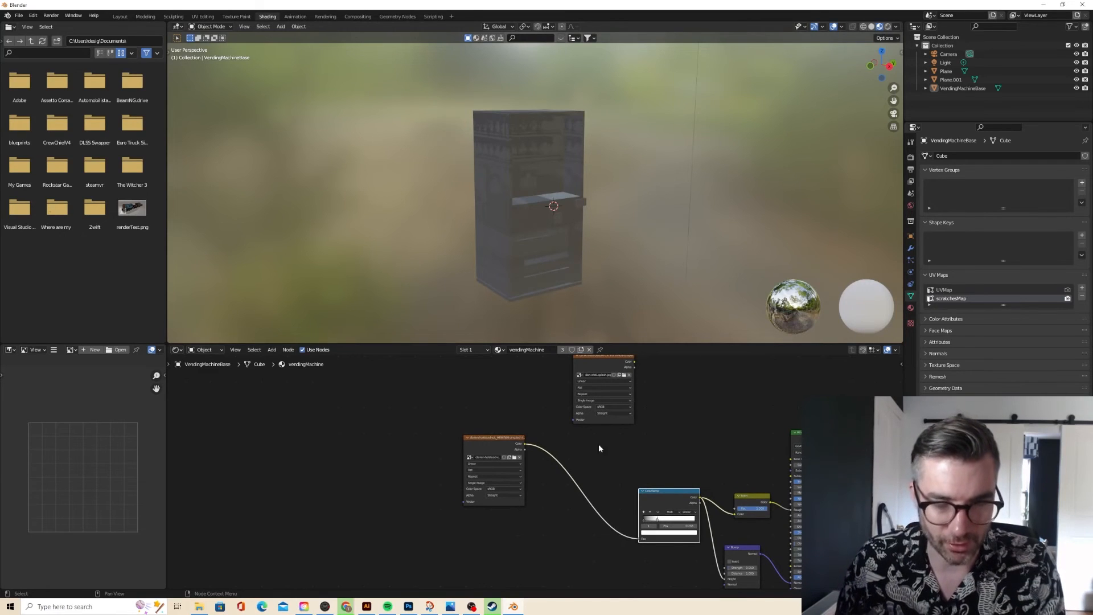
key("shift+a")
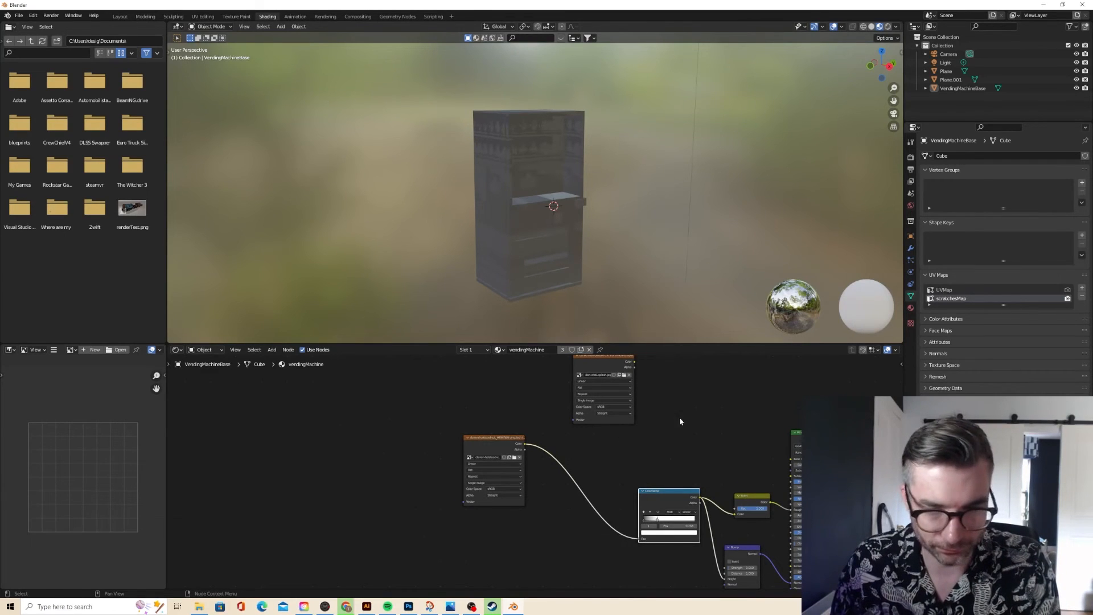
- Make UVMap the selected UV map and rename the vending machine object to textureUV
left_click(941, 291)
key("F2")
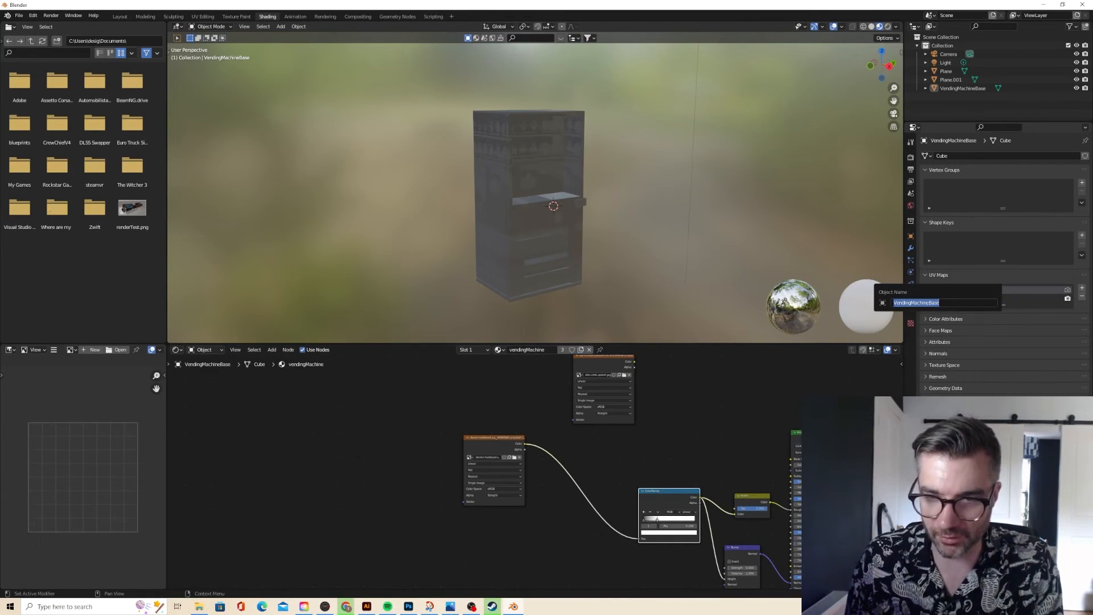
key("BackSpace")
type("textureUV")
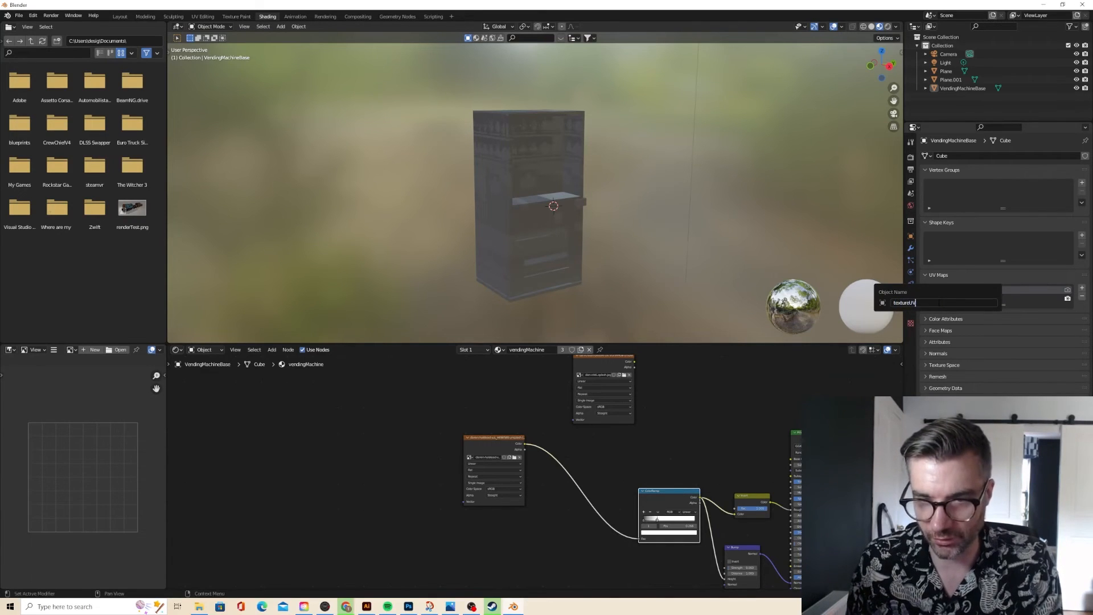
key("Return")
- Add a UV Map node, link it to the photo texture's Vector input, and set it to UVMap
key("shift+a")
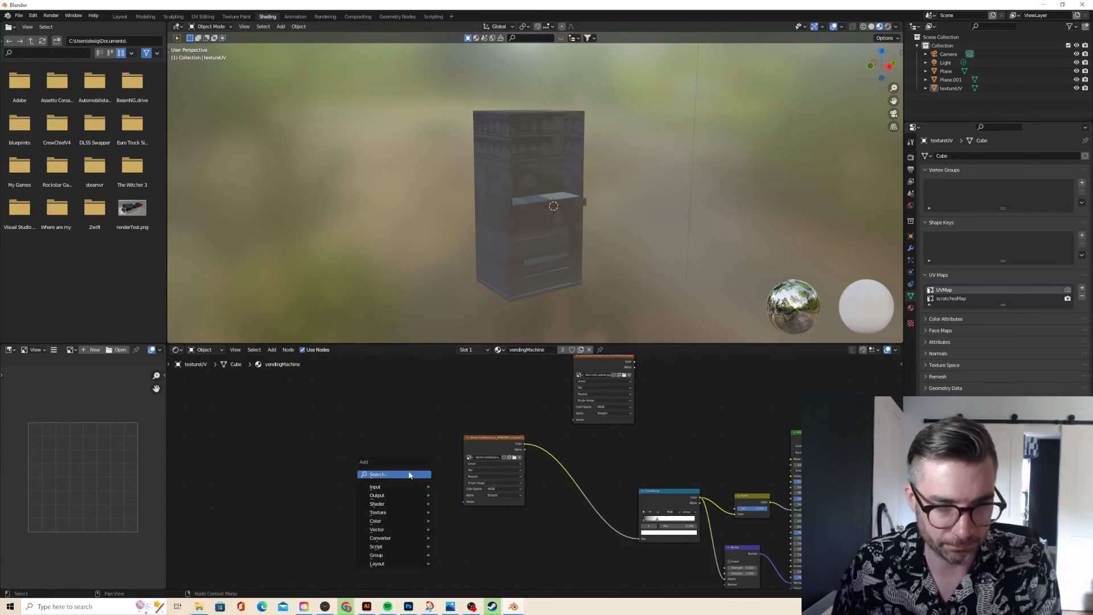
left_click(393, 475)
type("uv")
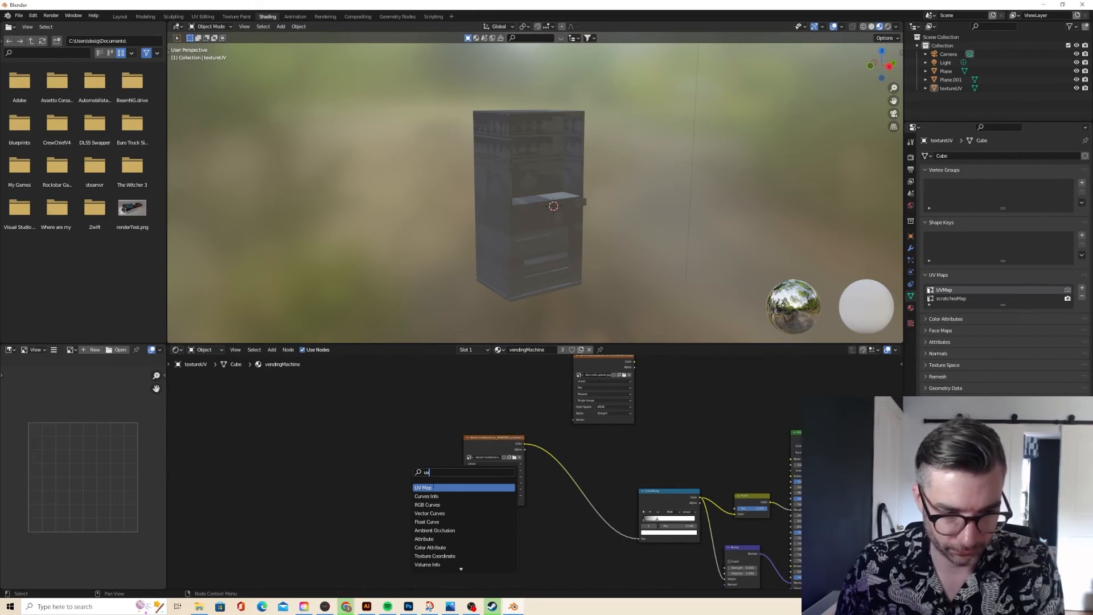
key("Return")
left_click(380, 483)
left_click_drag(365, 470, 464, 502)
left_click(342, 483)
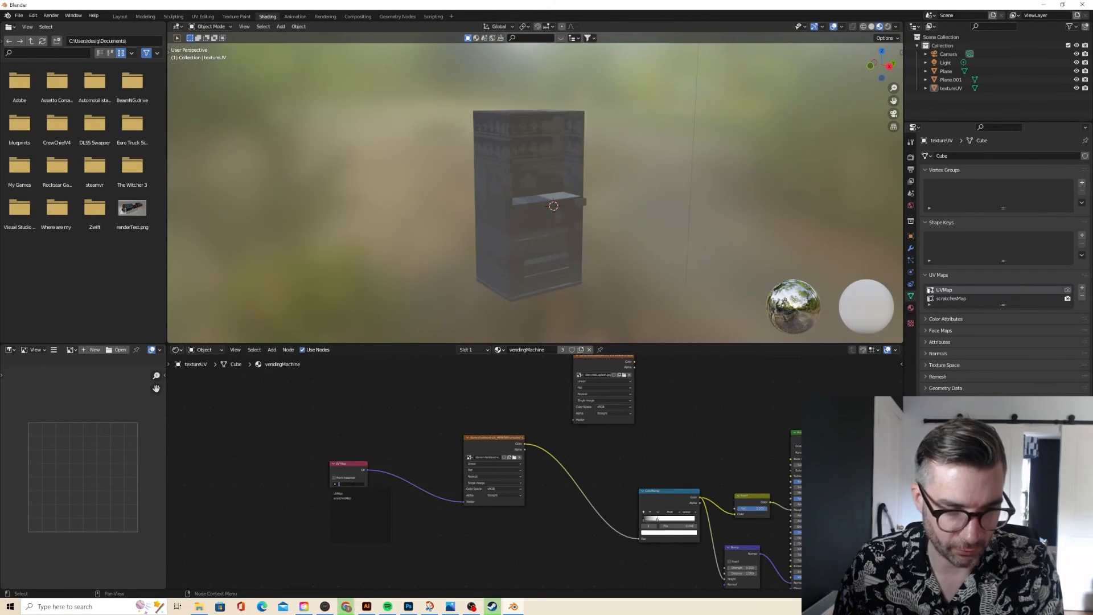
left_click(347, 494)
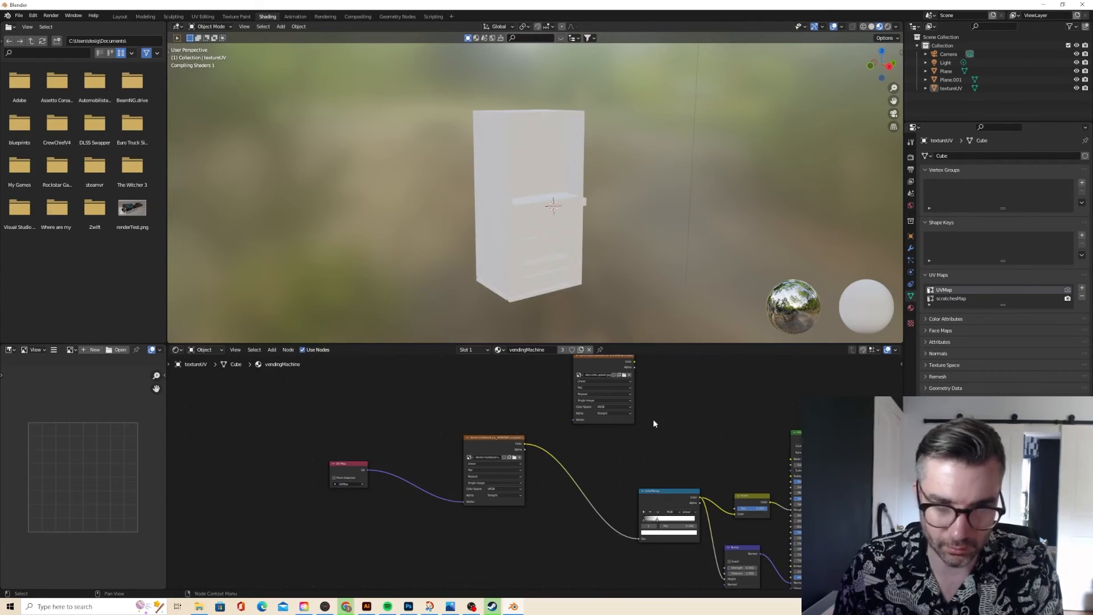
- Link the photo texture's Color to the Principled BSDF's Base Color
scroll(572, 289, "up", 3)
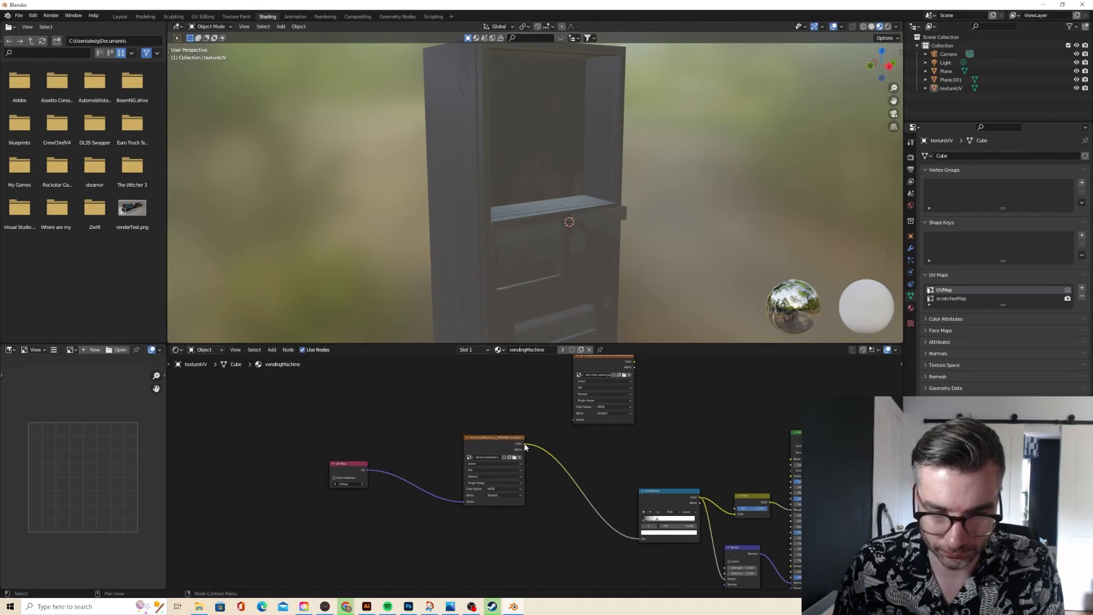
left_click_drag(519, 443, 792, 459)
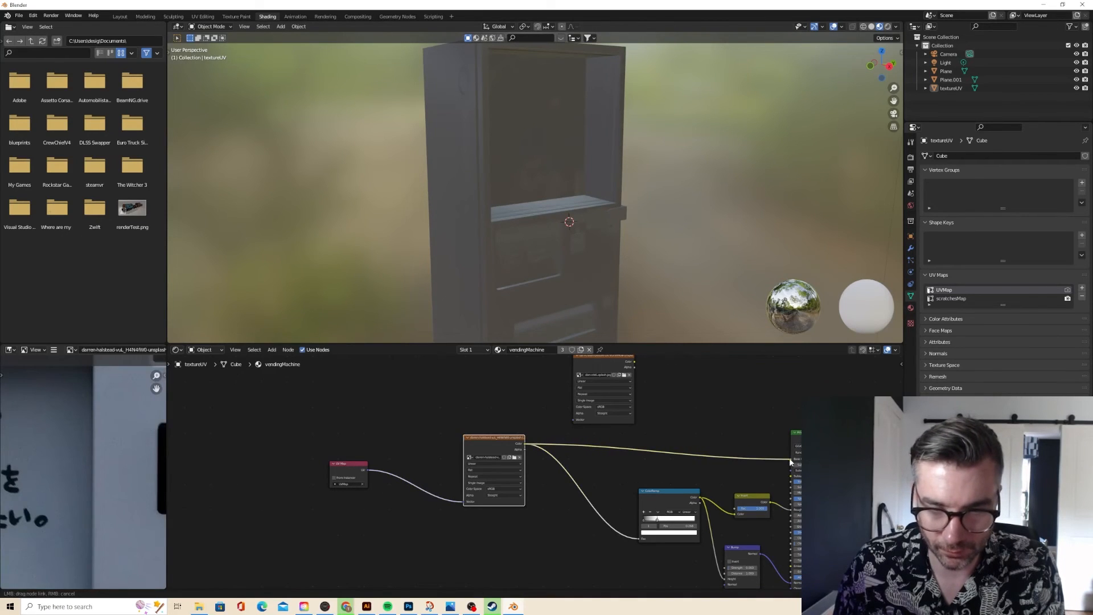
right_click(694, 410)
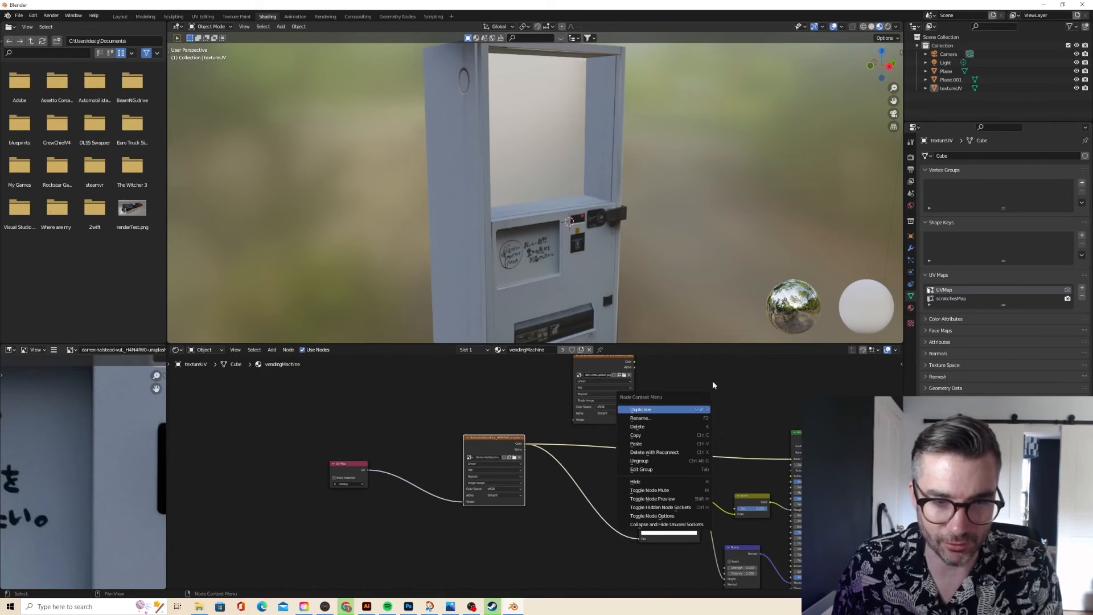
scroll(705, 392, "down", 2)
scroll(705, 391, "up", 1)
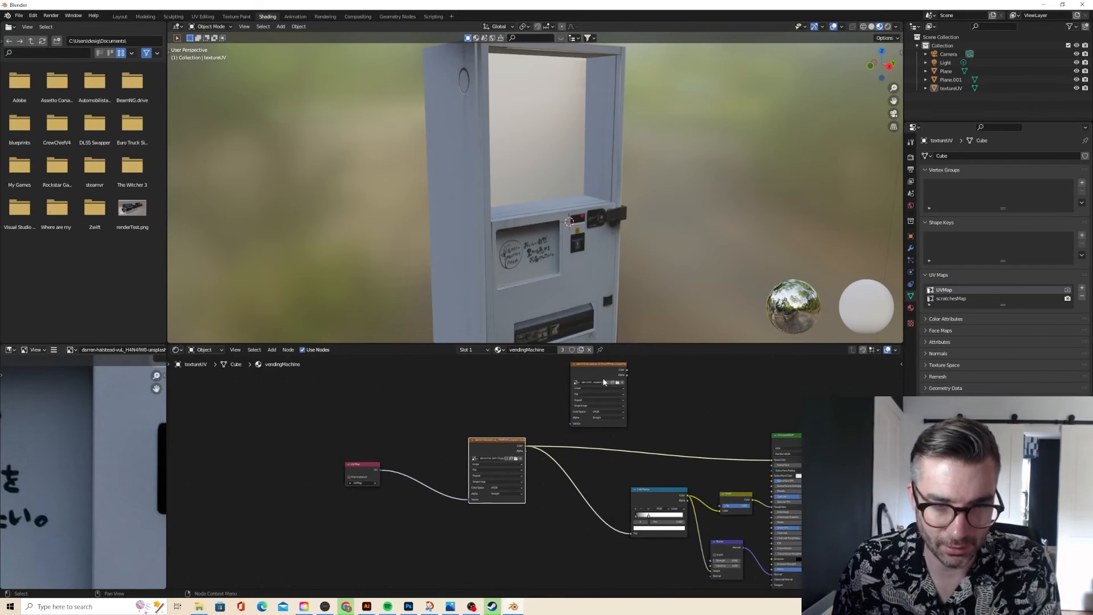
- Duplicate the UV Map node, link the copy to the scratch texture's Vector input, and set it to scratchesMap
left_click(354, 464)
key("shift+d")
left_click(493, 392)
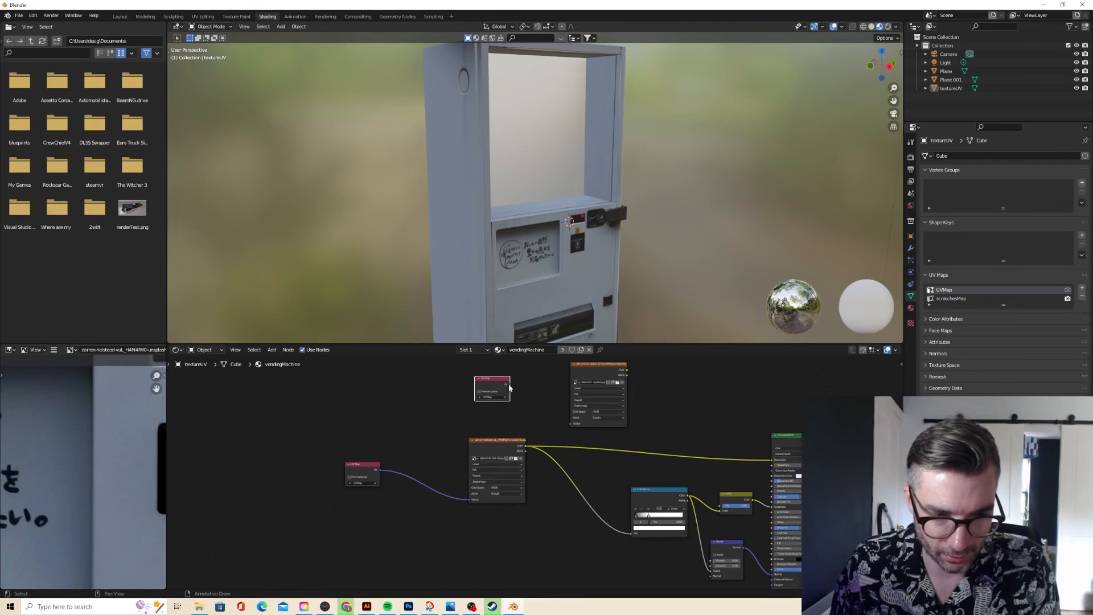
left_click_drag(509, 386, 571, 424)
left_click(487, 396)
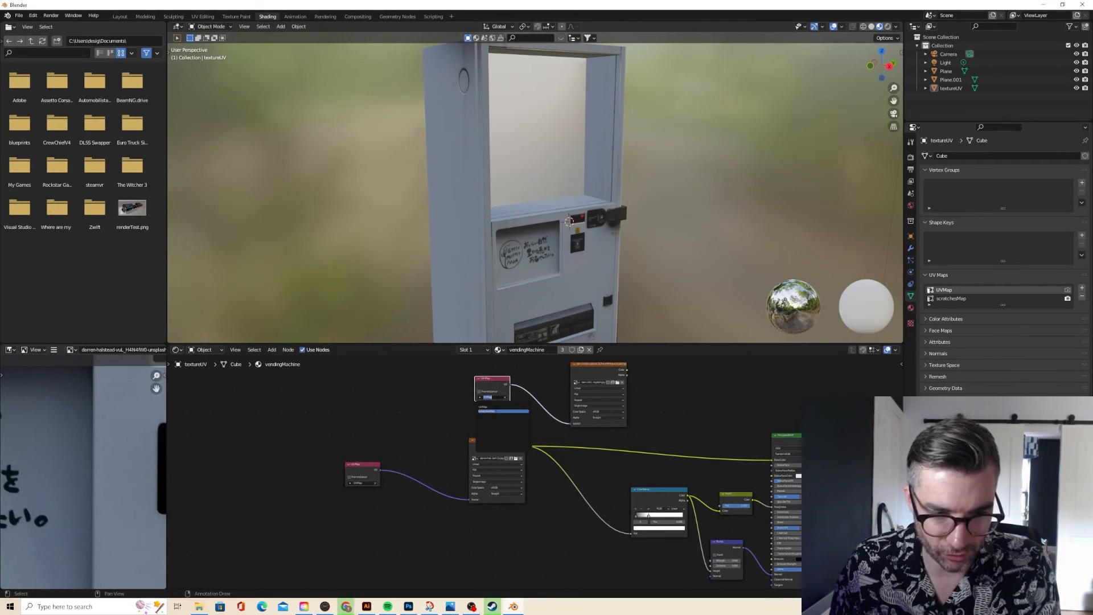
left_click(496, 413)
- Link the scratch texture's Color to the Principled BSDF's Base Color to check the scratches, and restore the photo texture's link
left_click(626, 372)
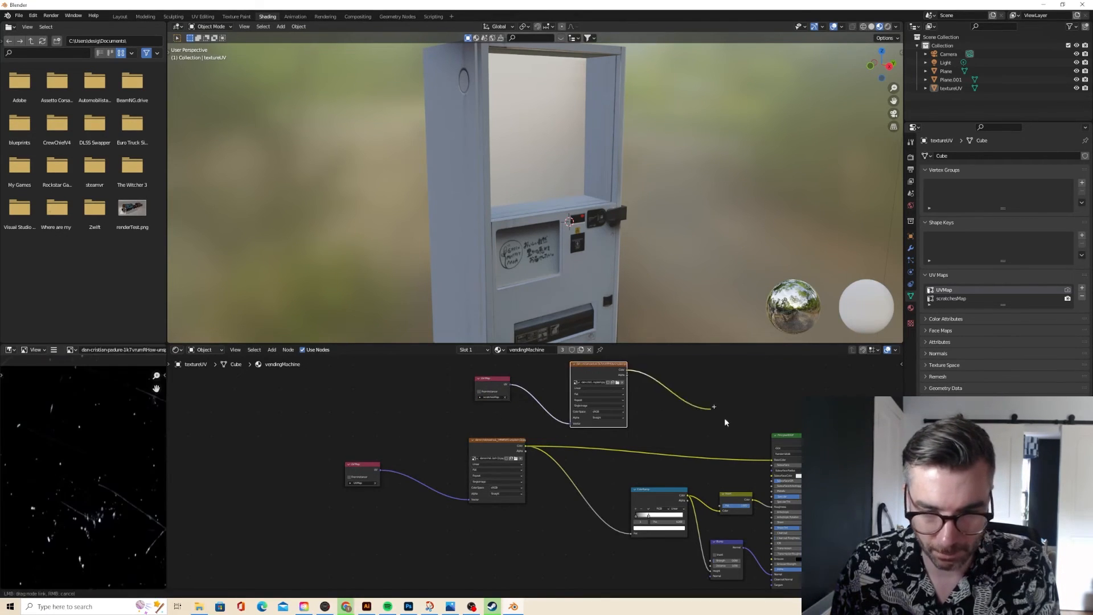
left_click_drag(626, 370, 773, 460)
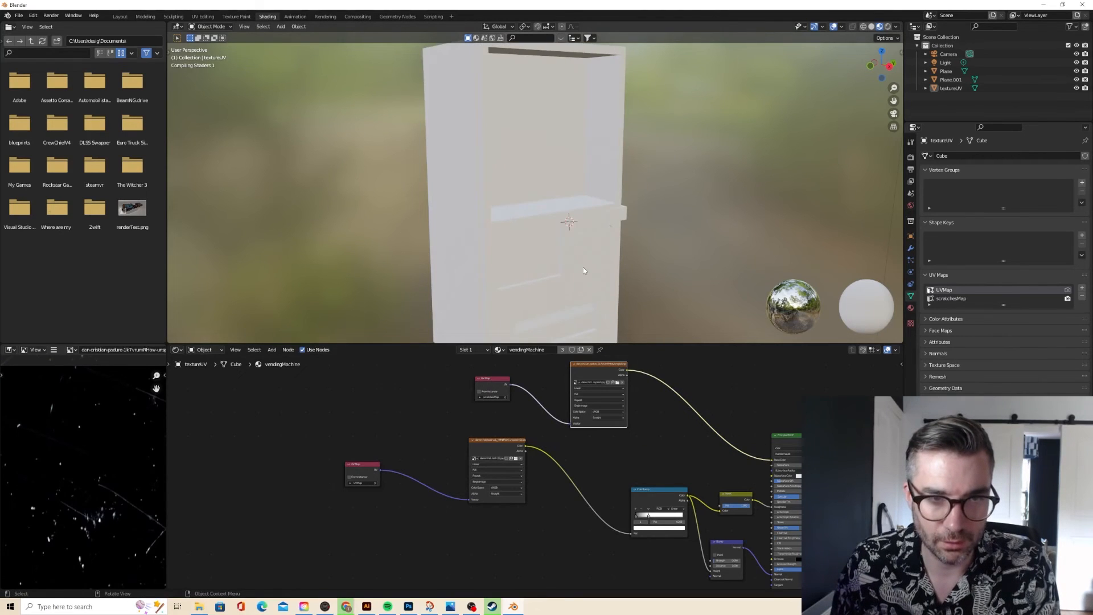
scroll(582, 265, "down", 3)
mouse_move(582, 265)
middle_mouse_down()
mouse_move(556, 267)
mouse_move(573, 274)
middle_mouse_up()
scroll(573, 274, "up", 1)
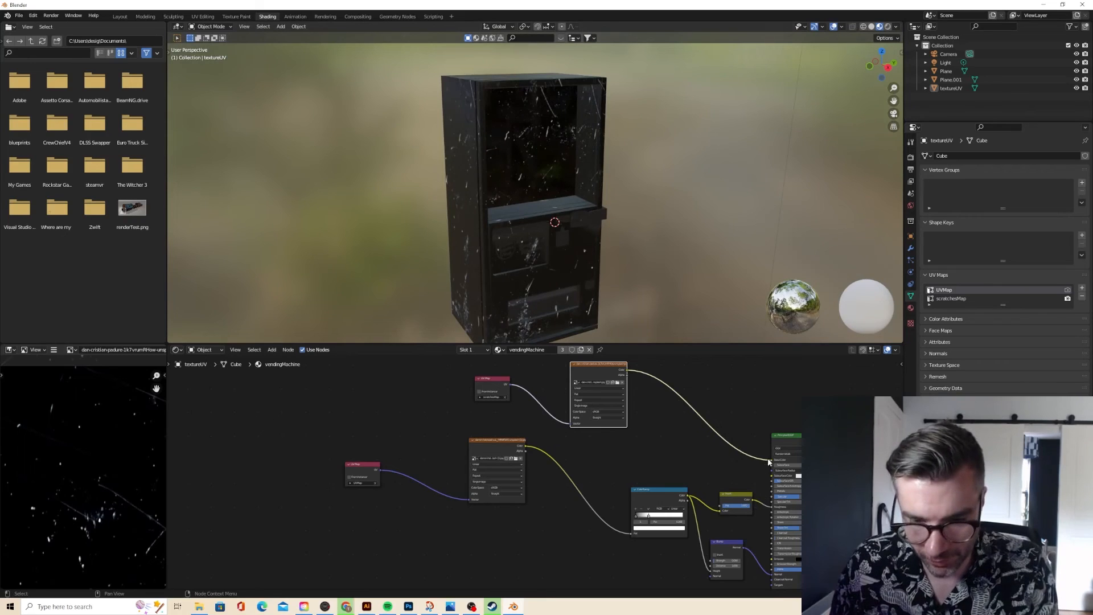
left_click_drag(771, 460, 750, 460)
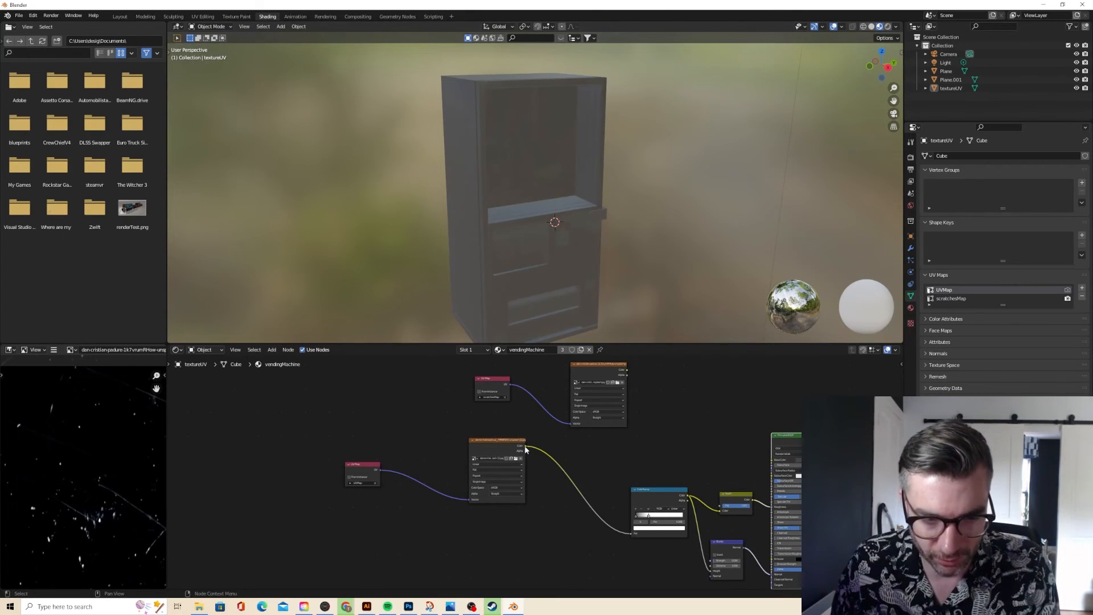
left_click_drag(525, 447, 781, 442)
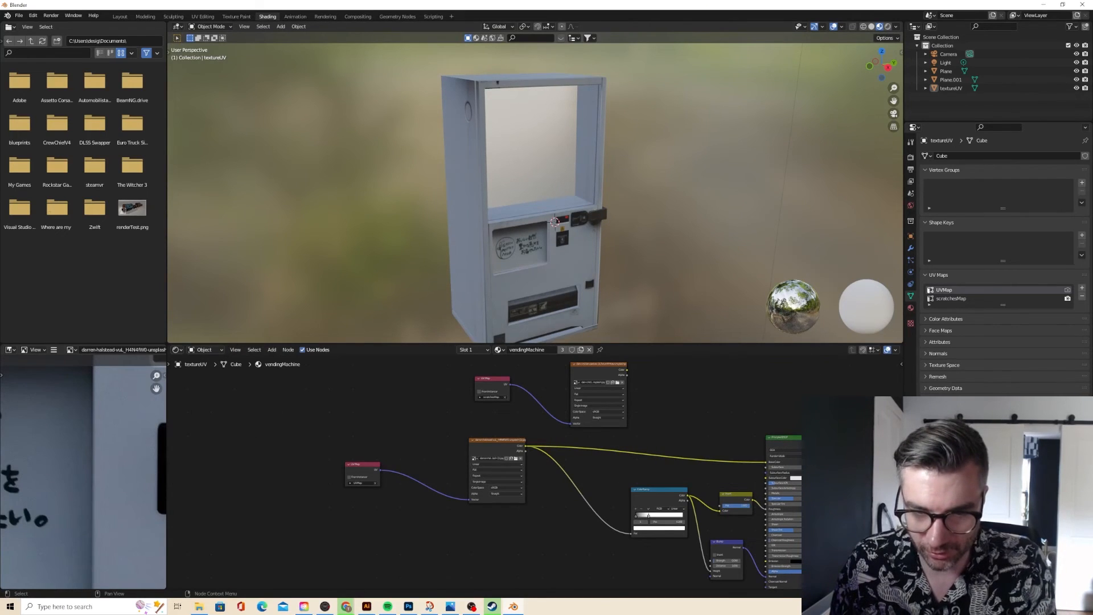
- Duplicate the Principled BSDF and place the copy above the original
left_click(792, 444)
scroll(793, 449, "down", 3)
middle_click_drag(752, 465, 748, 518)
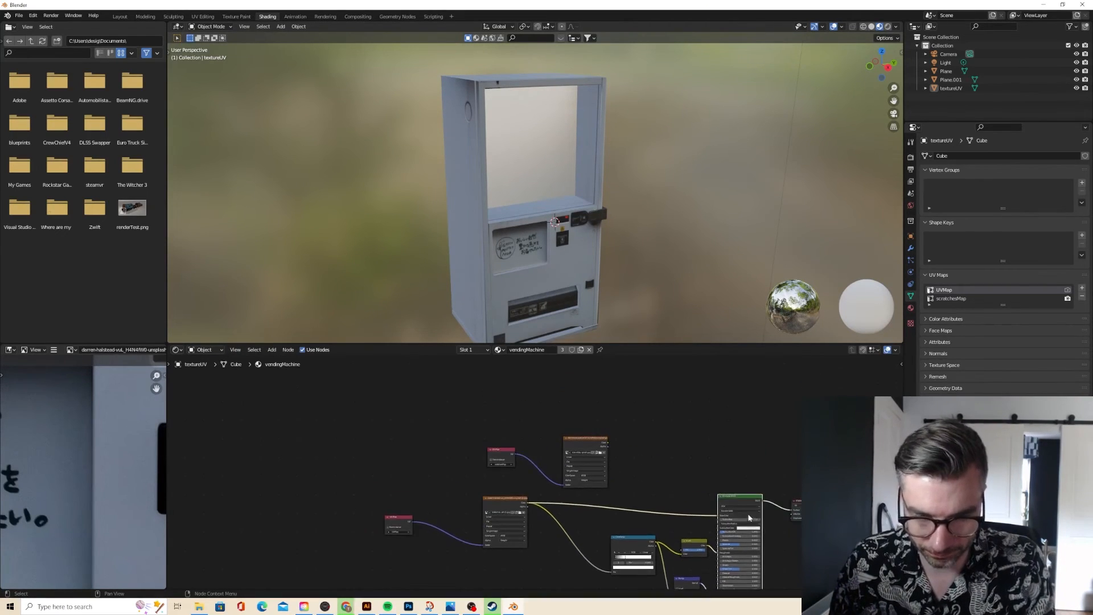
key("shift+d")
left_click(727, 391)
scroll(617, 427, "up", 2)
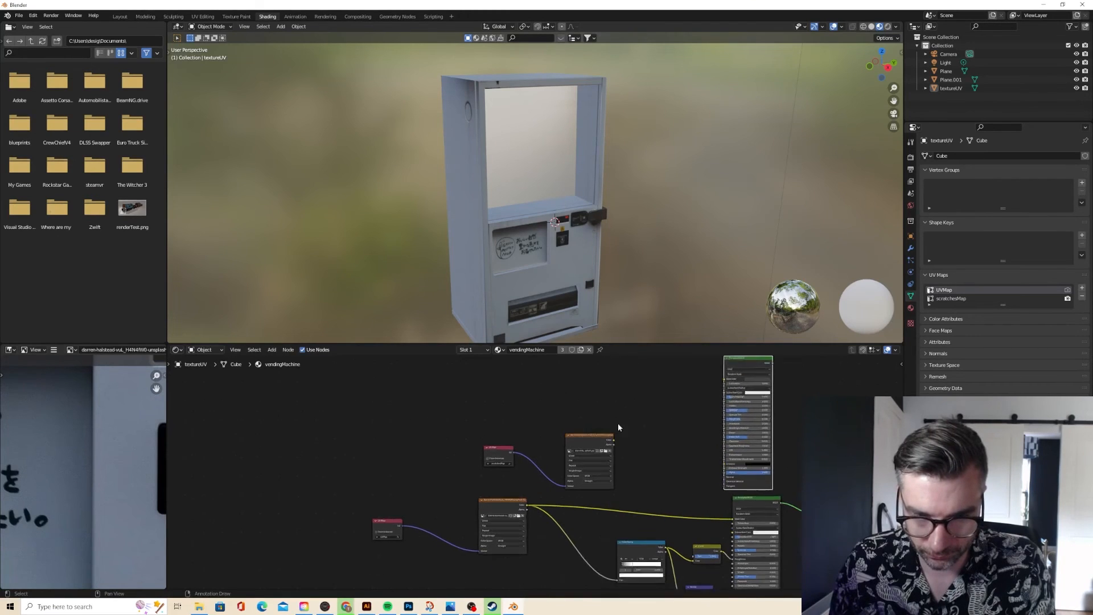
- Add a Mix Shader before the Material Output and feed both Principled BSDF nodes into its Shader inputs
middle_click_drag(689, 441, 675, 477)
key("shift+a")
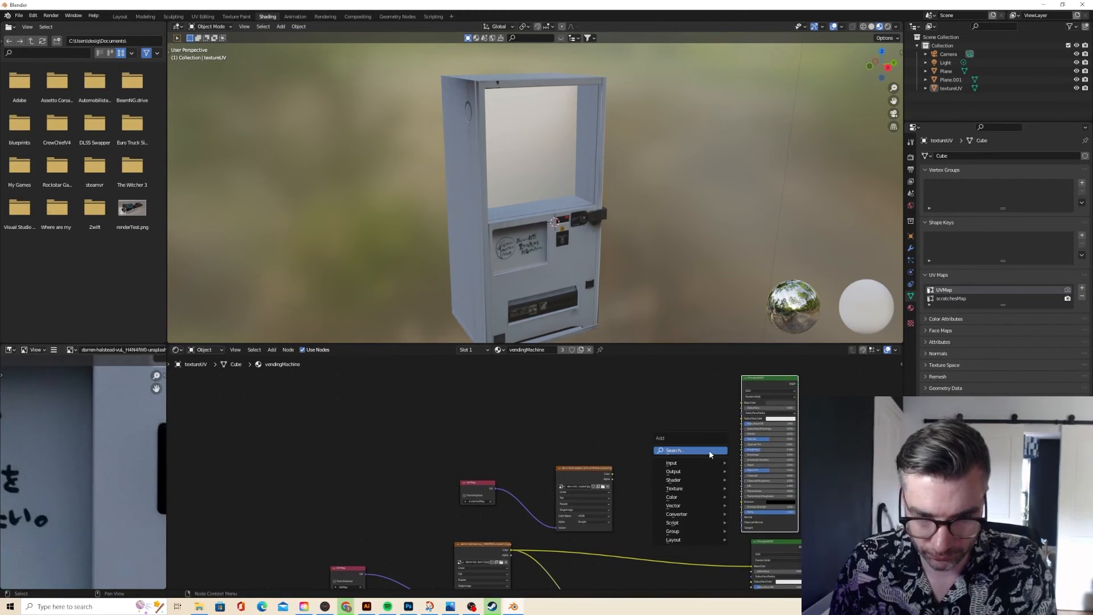
left_click(672, 451)
type("mix")
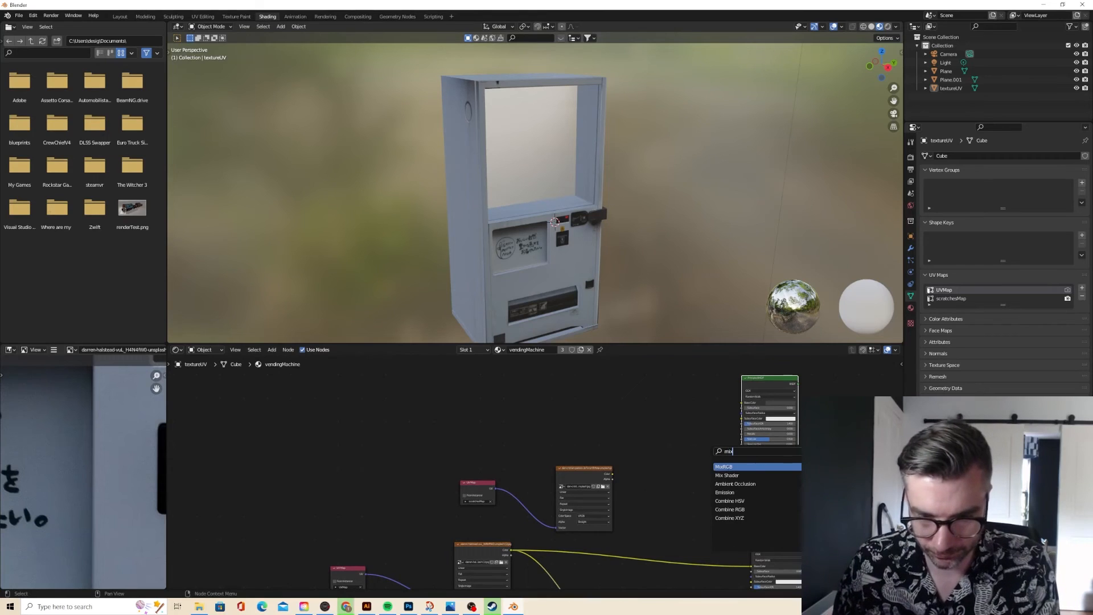
key("Return")
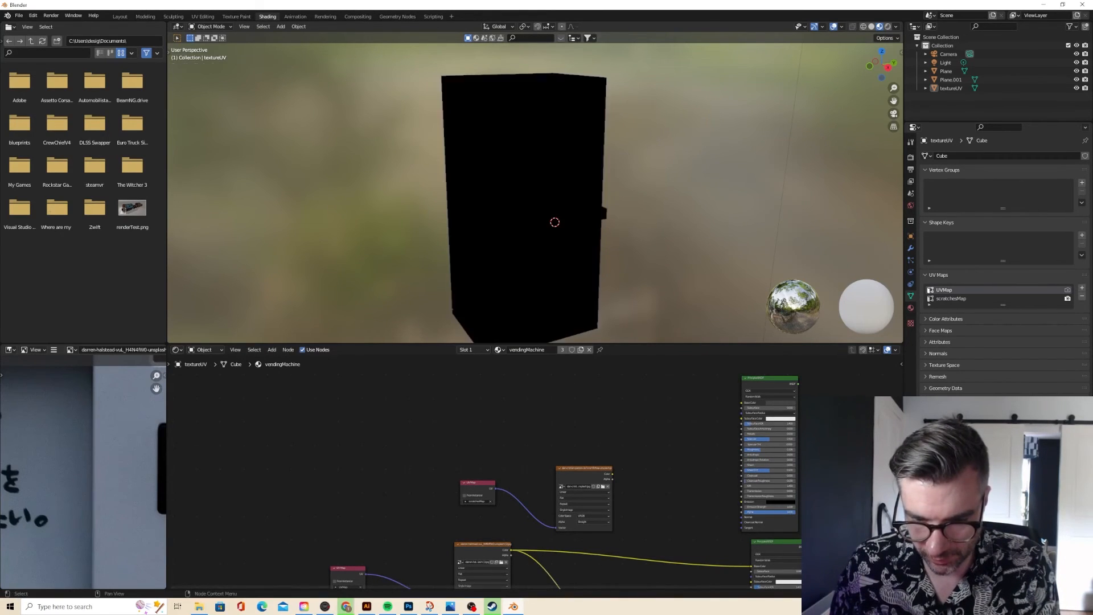
left_click_drag(882, 398, 812, 413)
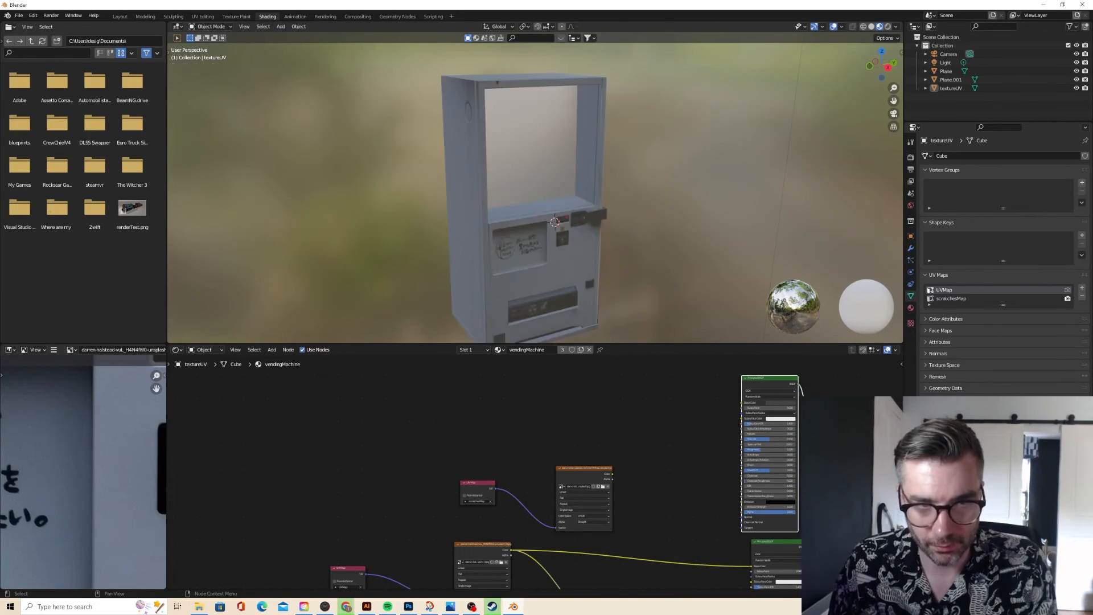
mouse_move(839, 419)
left_mouse_down()
mouse_move(811, 418)
mouse_move(871, 419)
mouse_move(814, 418)
left_mouse_up()
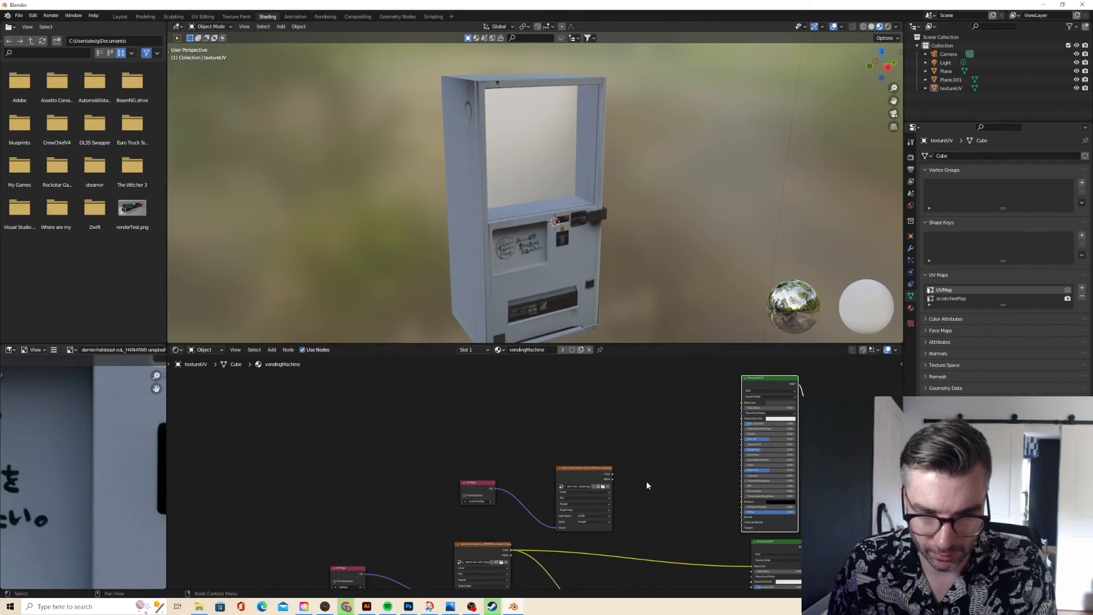
- Link the scratch texture's Color to the Mix Shader's Fac, leaving the duplicated Principled BSDF's Base Color unlinked
left_click_drag(612, 474, 655, 459)
left_click_drag(738, 406, 741, 403)
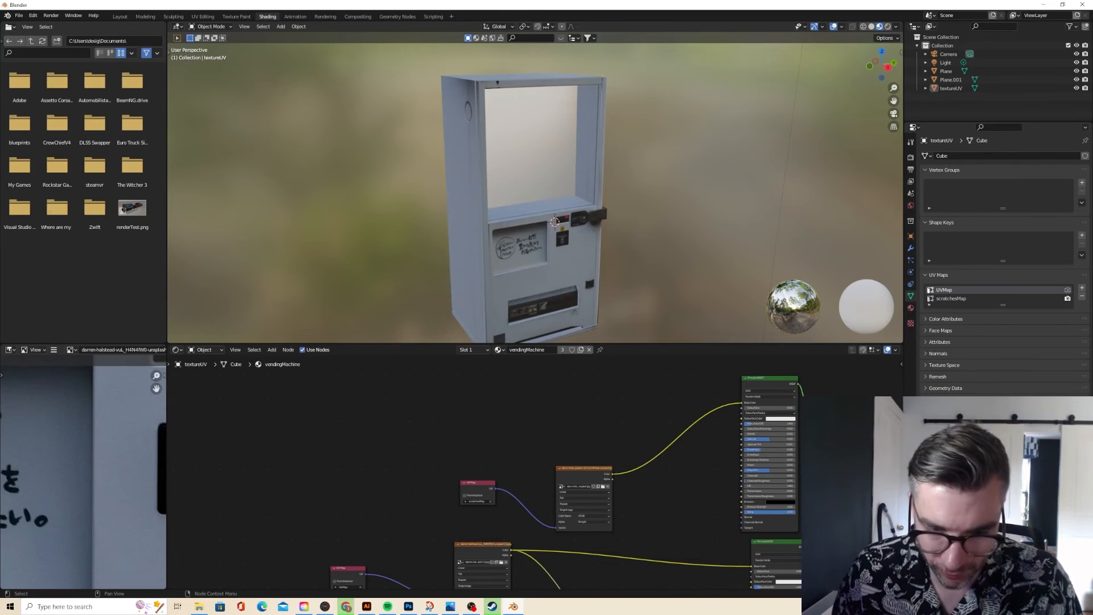
left_click_drag(612, 474, 746, 464)
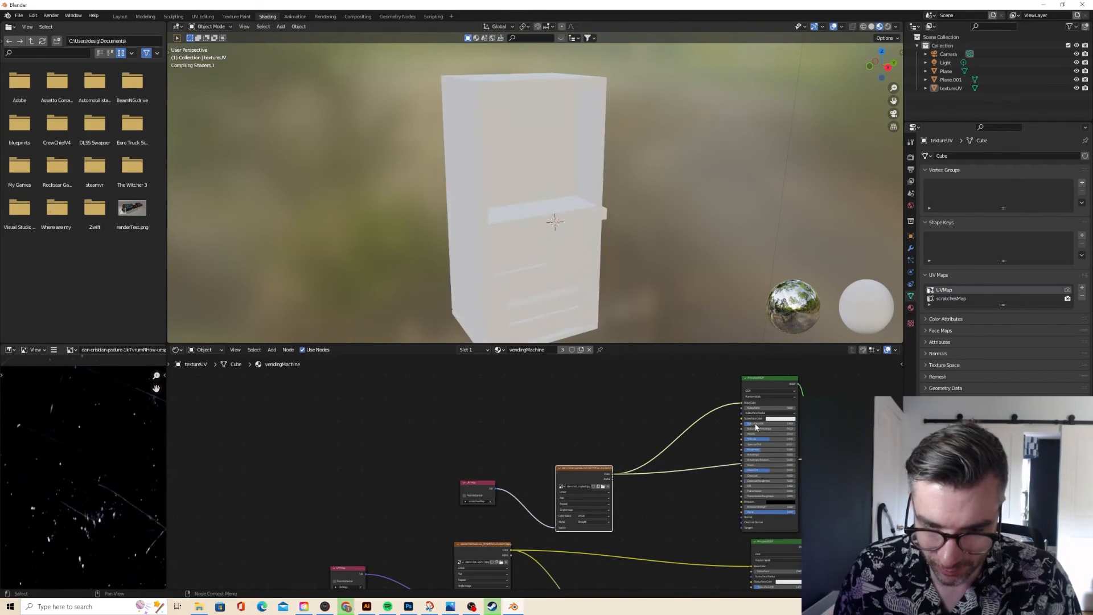
left_click_drag(740, 405, 698, 409)
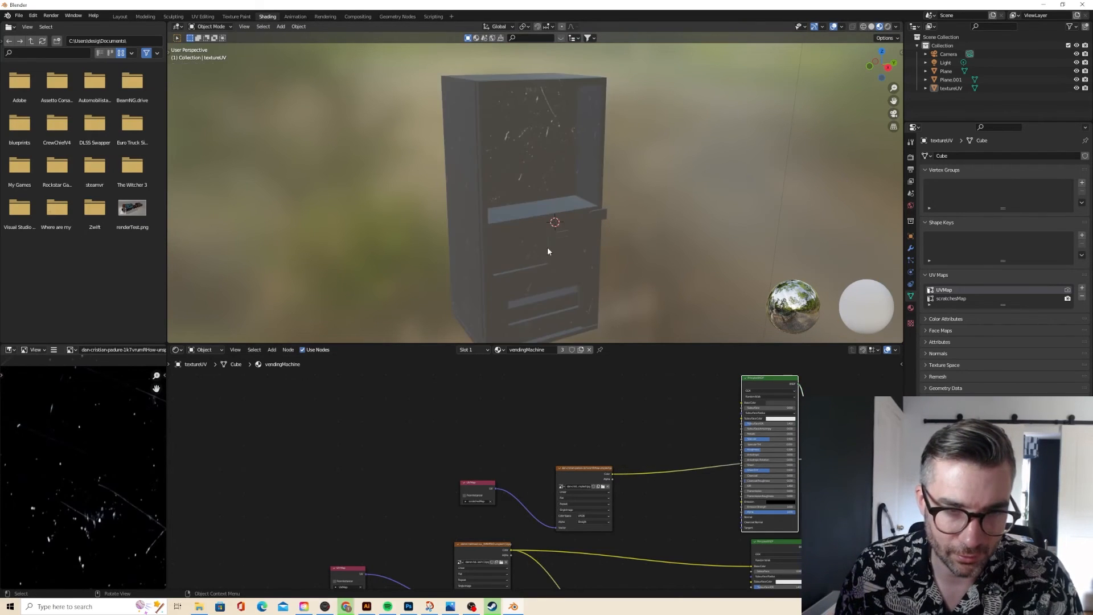
middle_click_drag(548, 247, 565, 291)
scroll(576, 244, "up", 3)
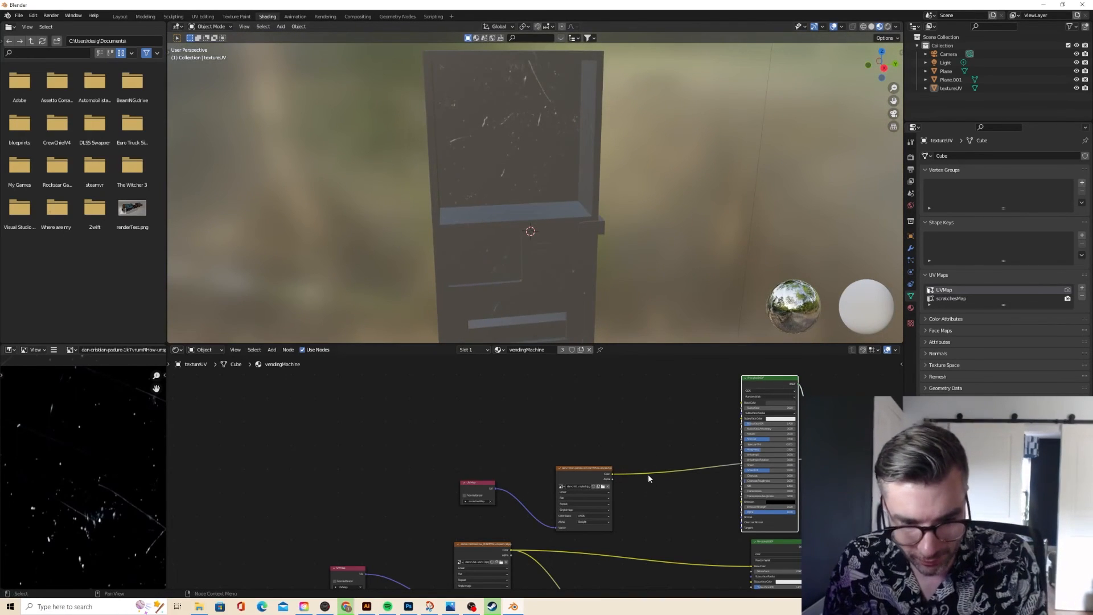
- Insert an Invert node between the scratch texture's Color and the Mix Shader's Fac, and fine-tune its Fac
left_click_drag(612, 473, 661, 471)
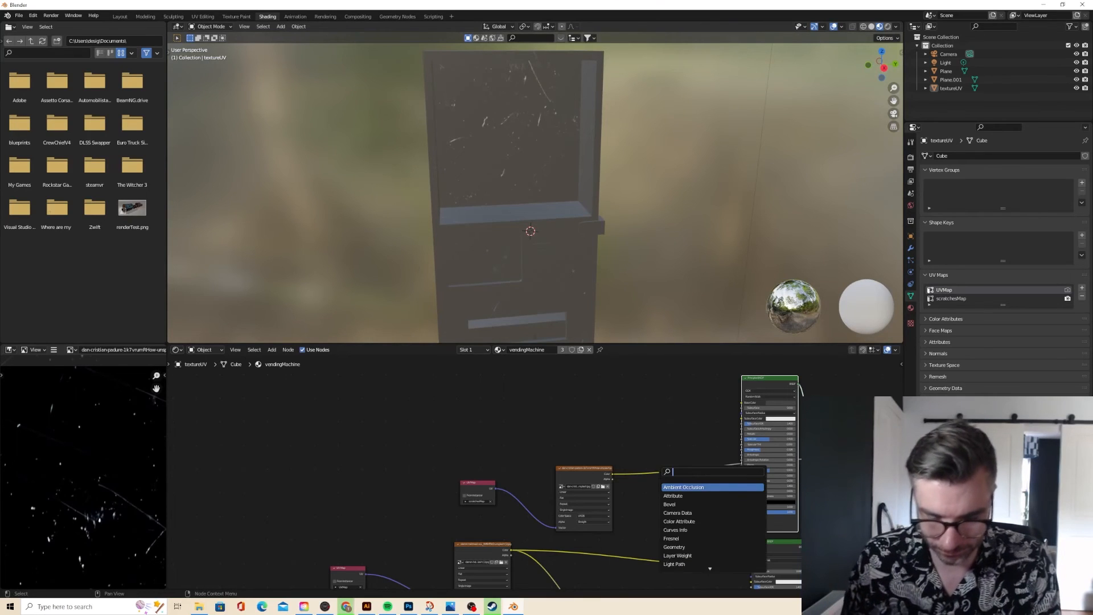
type("Inve")
left_click(671, 487)
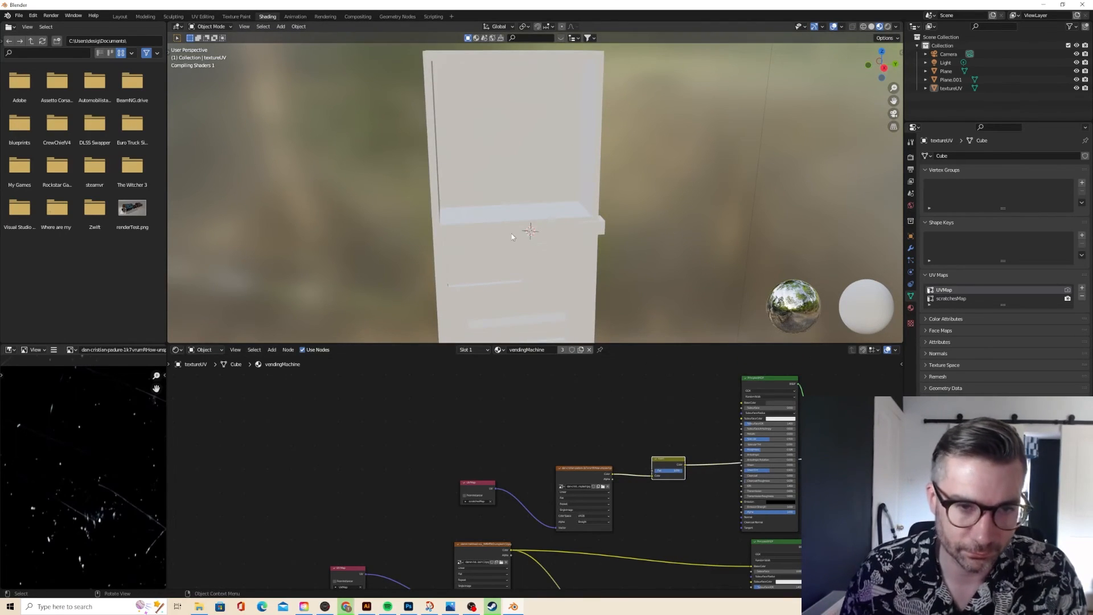
middle_click_drag(511, 233, 621, 250)
scroll(570, 239, "up", 3)
left_click(776, 402)
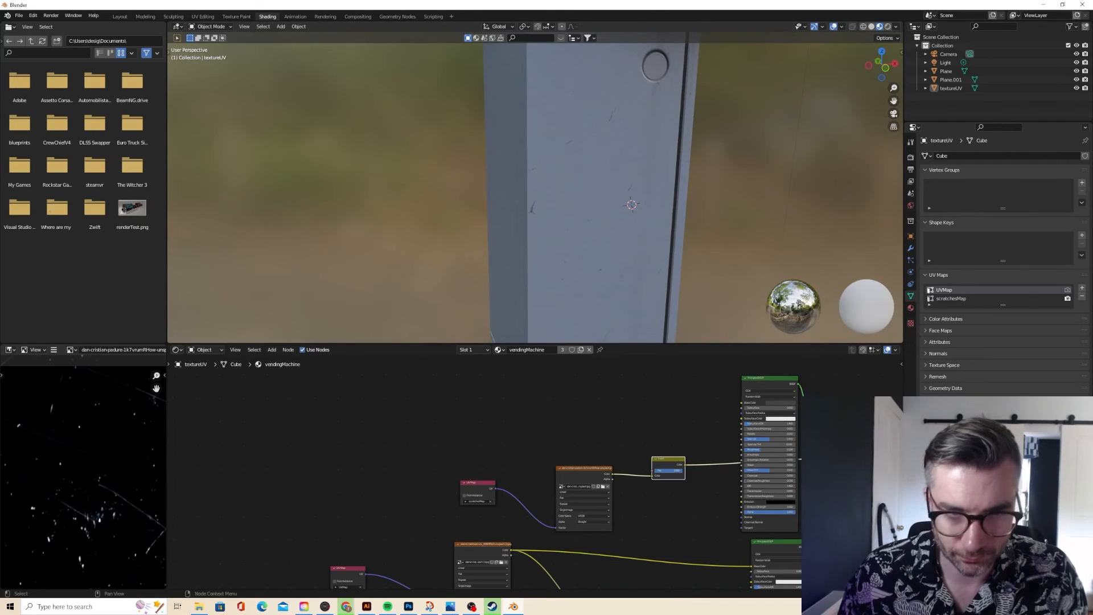
mouse_move(681, 471)
left_mouse_down()
mouse_move(655, 470)
mouse_move(683, 470)
left_mouse_up()
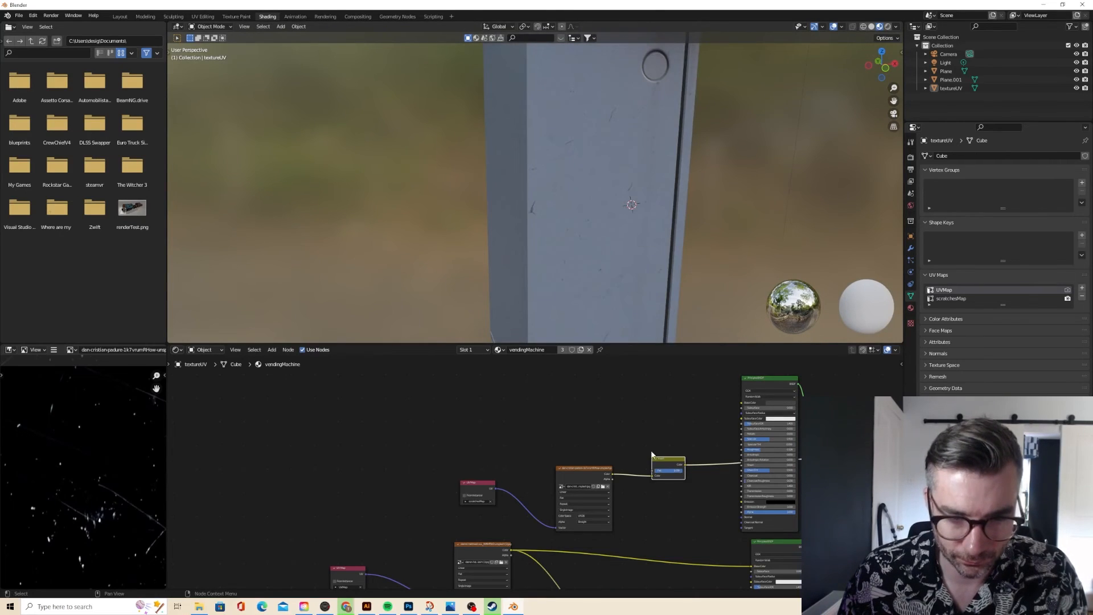
- Inspect the scratches on the vending machine's side and back from several angles
scroll(629, 254, "down", 3)
middle_click_drag(629, 254, 575, 201)
scroll(524, 240, "up", 3)
scroll(567, 182, "down", 4)
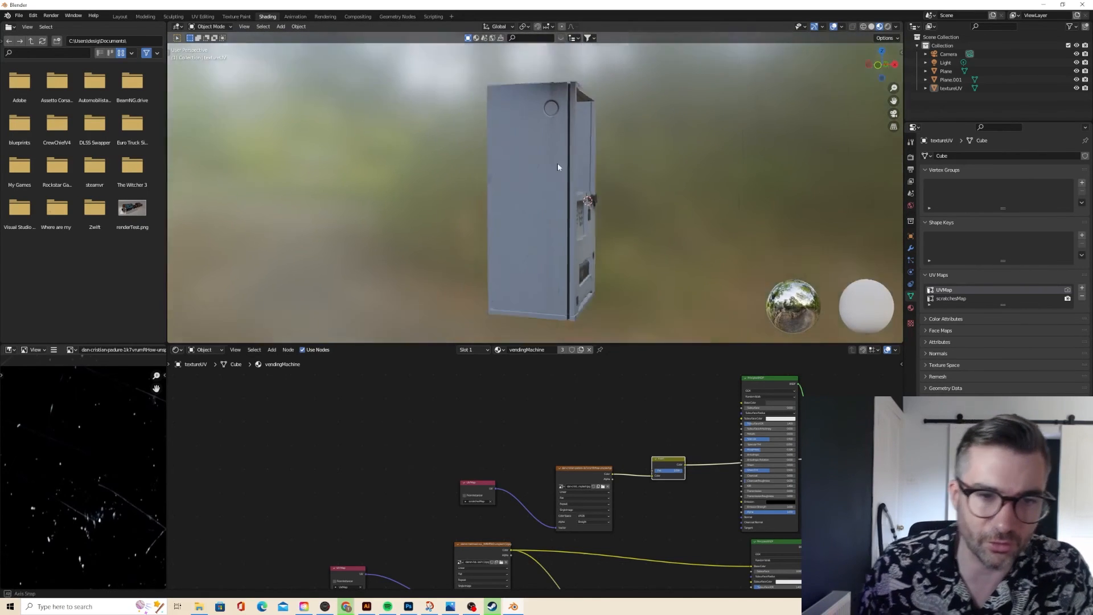
middle_click_drag(558, 163, 701, 208)
scroll(555, 173, "up", 4)
scroll(554, 186, "up", 4)
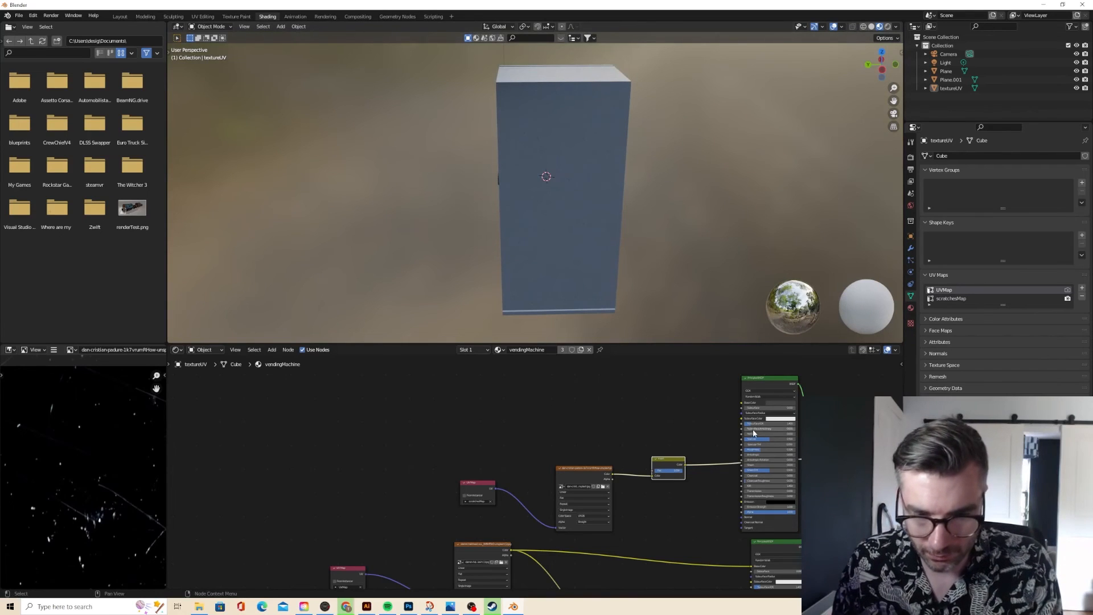
- Give the duplicated Principled BSDF a bright pink Base Color and check where the scratches appear on the machine
scroll(752, 429, "up", 2)
scroll(773, 414, "down", 1)
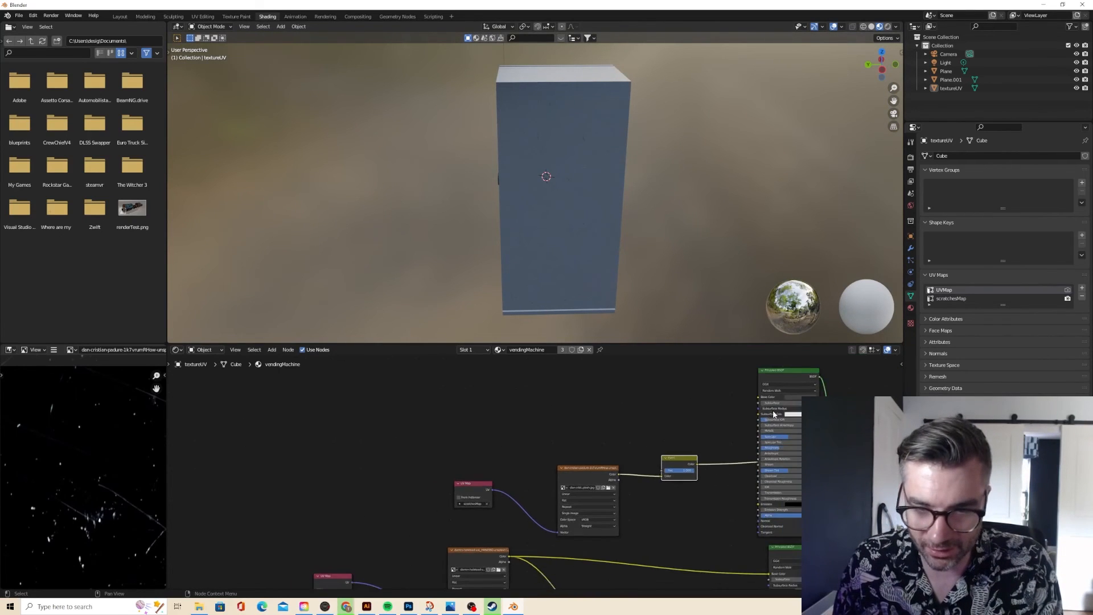
middle_click_drag(774, 415, 716, 394)
left_click_drag(790, 431, 781, 407)
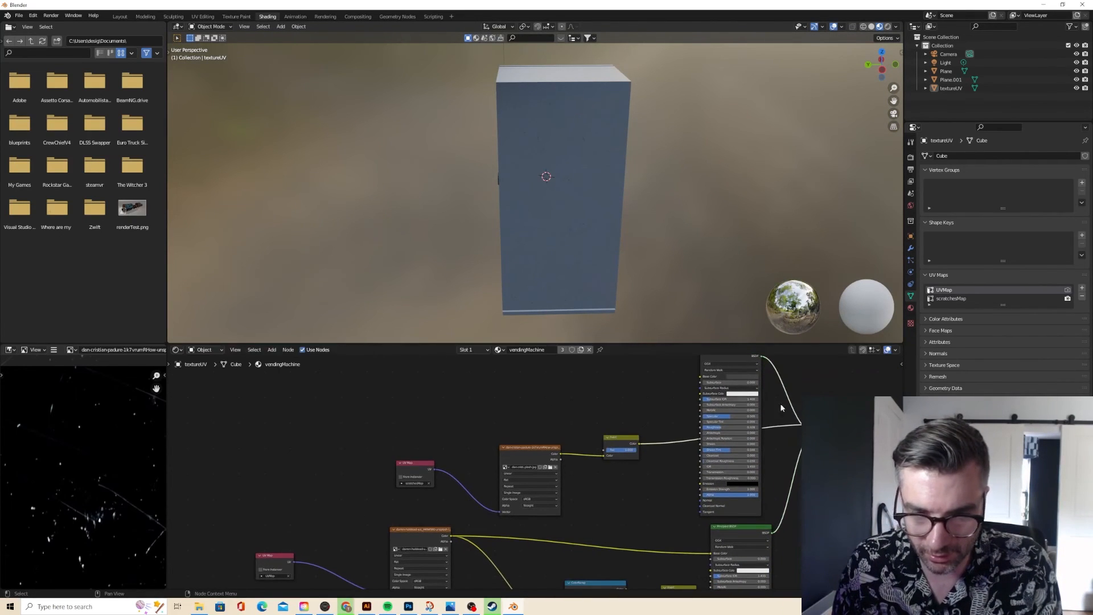
left_click(740, 377)
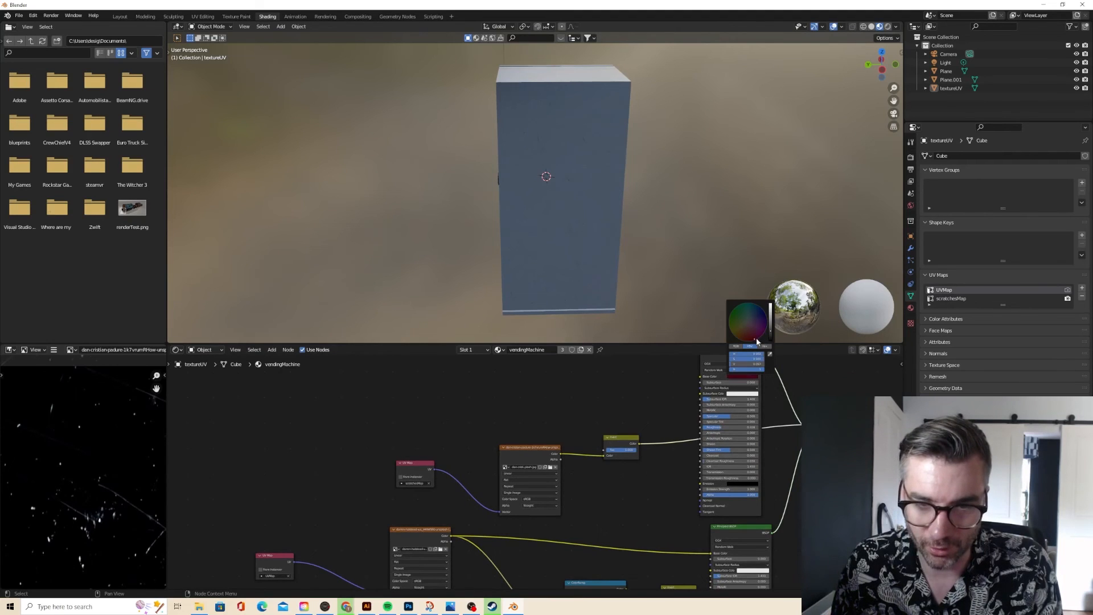
left_click_drag(770, 331, 770, 310)
middle_click_drag(592, 239, 649, 216)
scroll(543, 160, "up", 6)
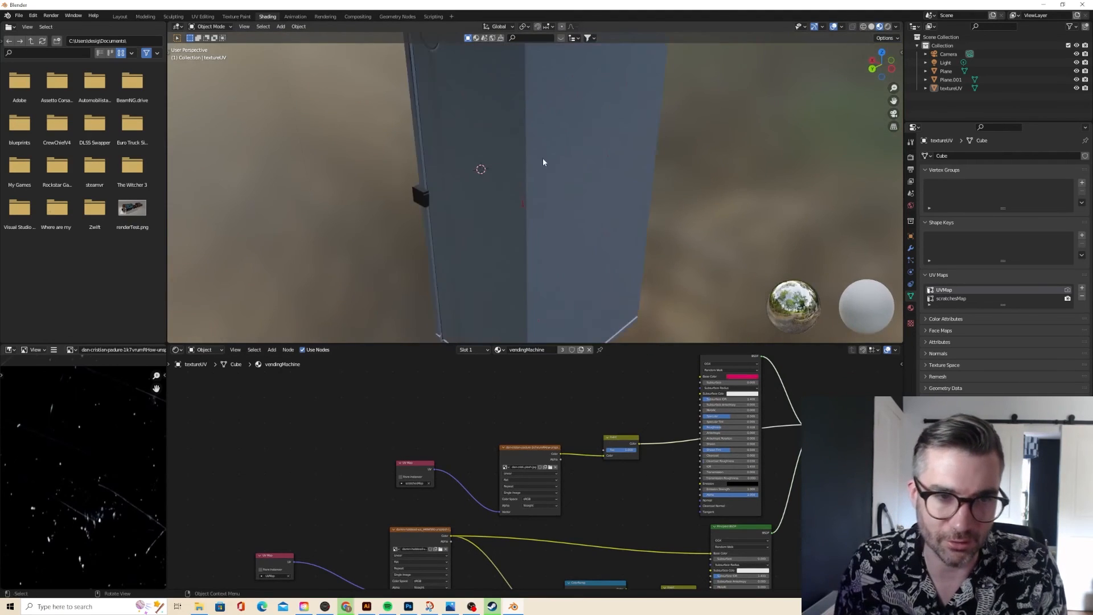
middle_click_drag(544, 161, 586, 172)
- Set the duplicated Principled BSDF's Base Color to black, with Metallic at 1.000 and Roughness at 0
left_click(738, 377)
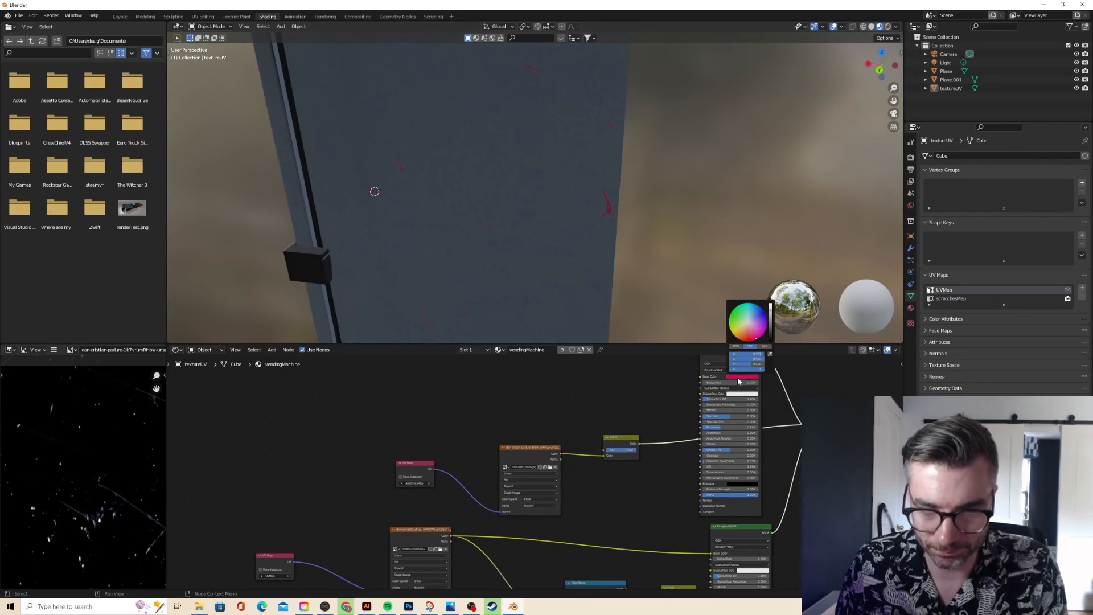
left_click_drag(773, 336, 771, 341)
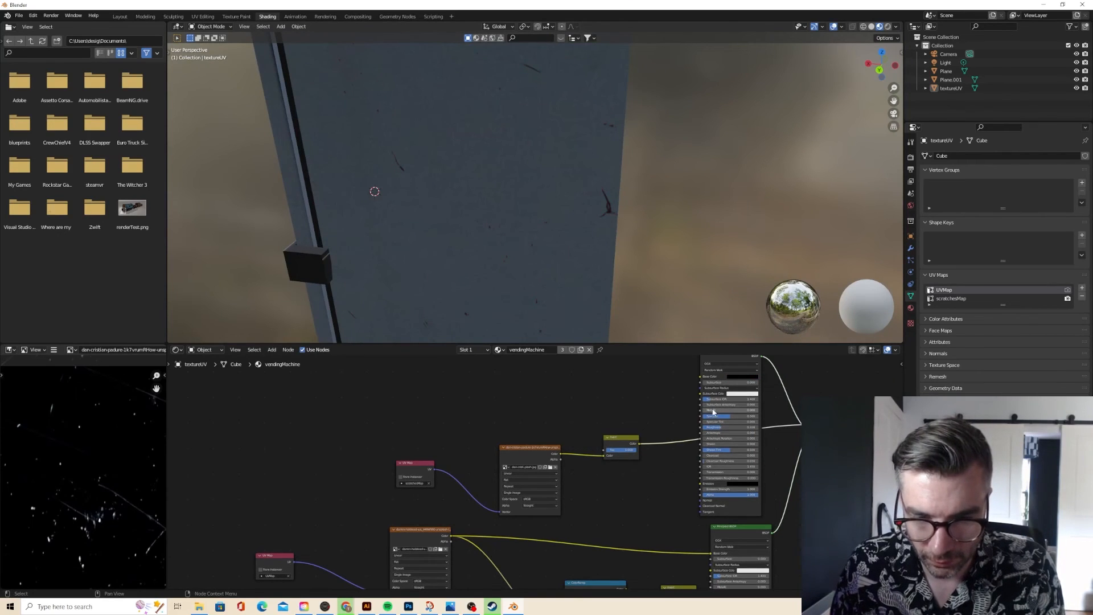
left_click_drag(713, 411, 758, 411)
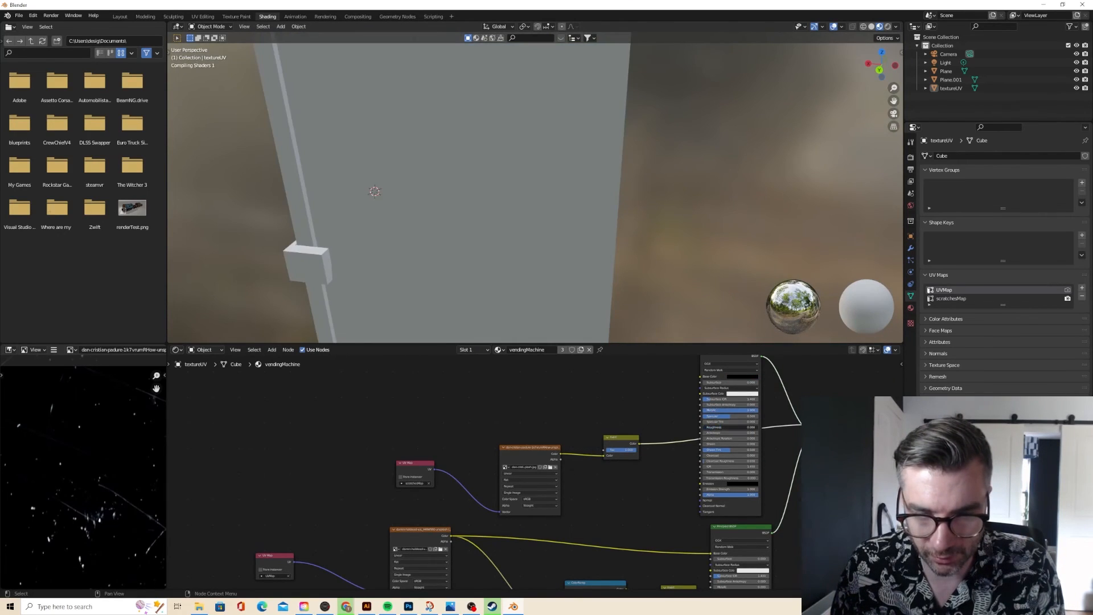
middle_click_drag(554, 231, 648, 227)
scroll(646, 227, "down", 4)
scroll(605, 225, "up", 2)
scroll(613, 224, "up", 2)
scroll(649, 224, "down", 3)
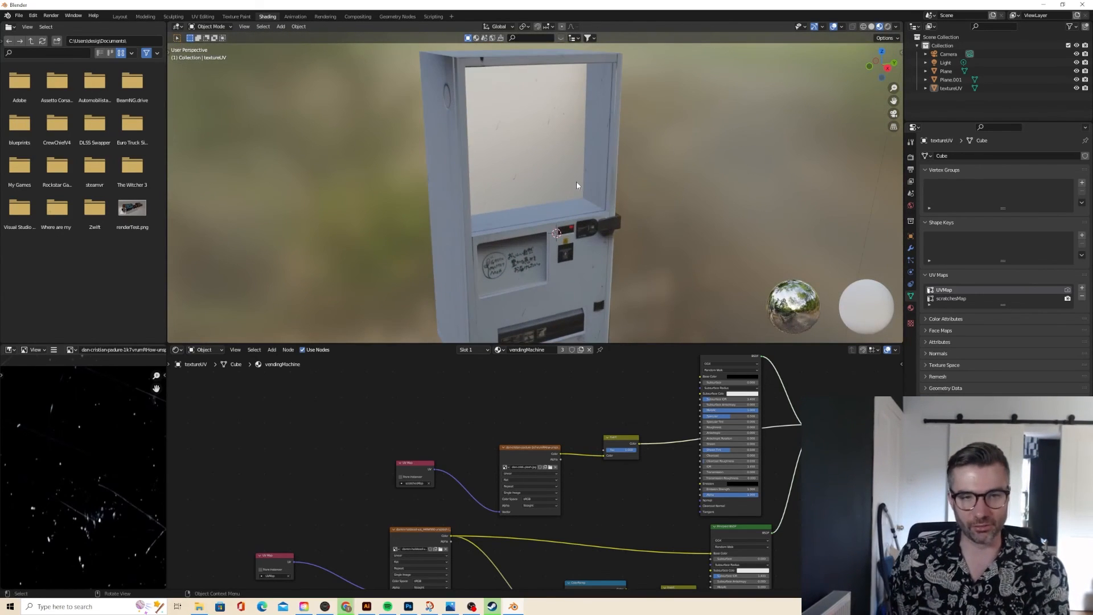
- Clear the vending machine's face selection in Edit Mode and select the narrow faces at the left edge of the display window's back panel
left_click(541, 160)
key("Tab")
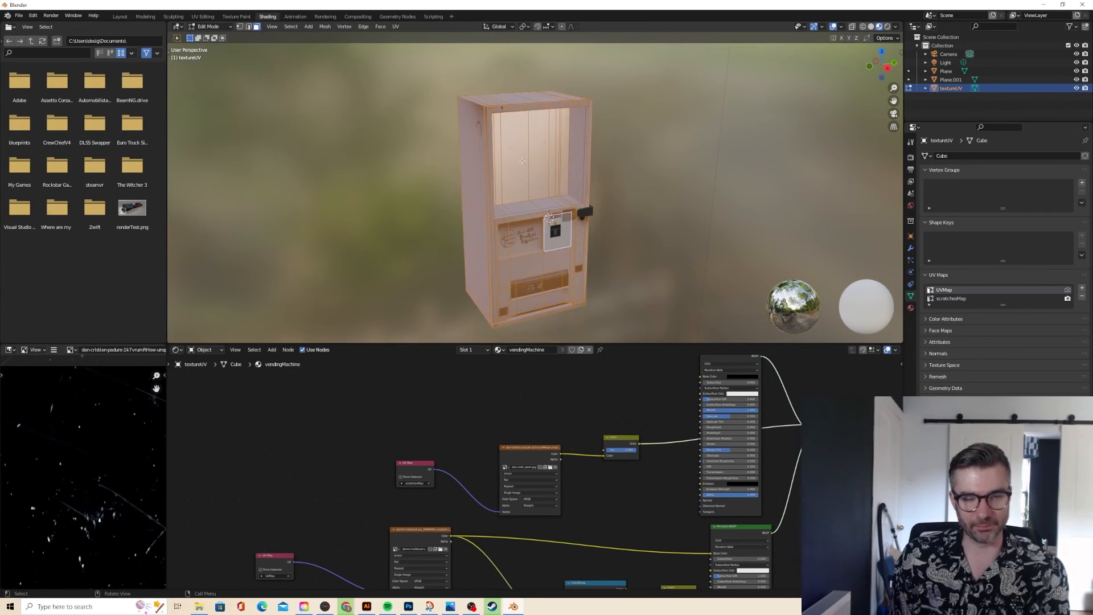
scroll(537, 165, "up", 4)
scroll(426, 117, "down", 2)
key("alt+a")
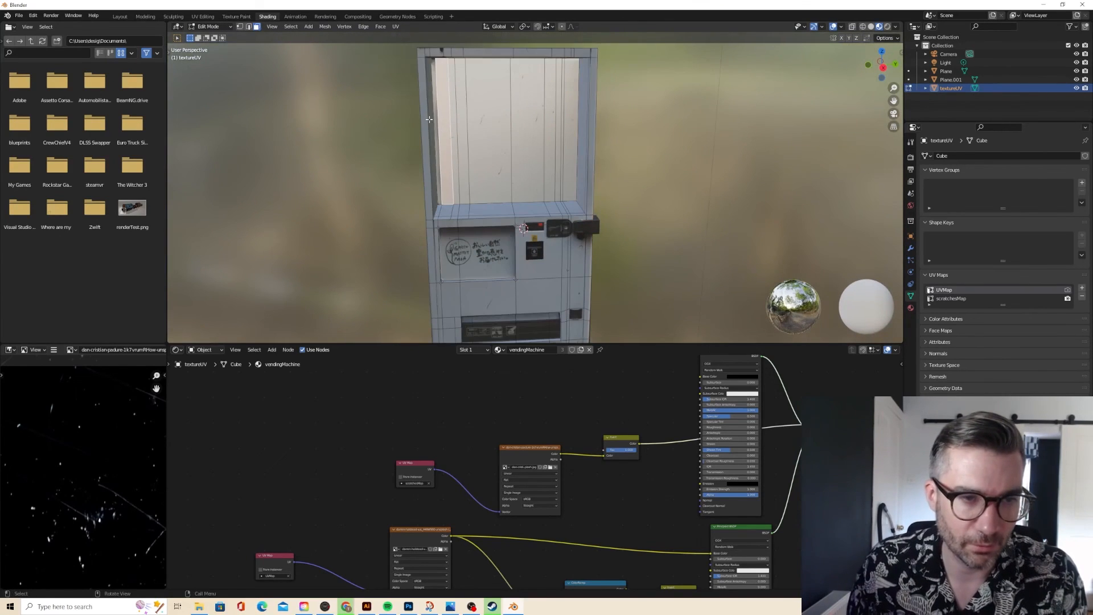
left_click(452, 123, "shift")
left_click(463, 125, "shift")
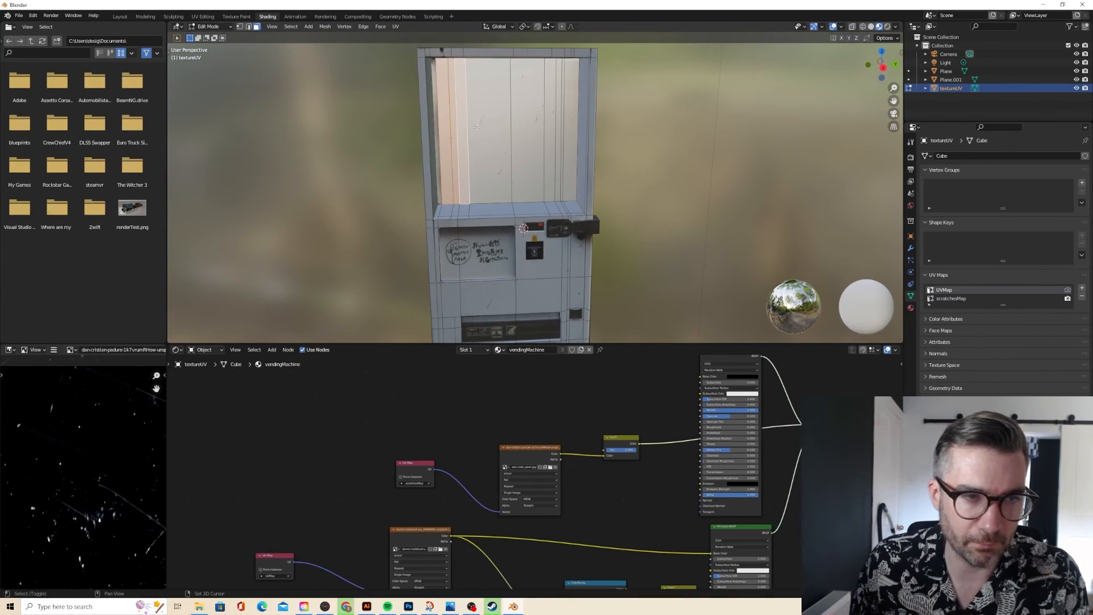
- In the Layout workspace, extend the selection to all remaining faces of the display window's back panel
left_click(114, 17)
middle_click_drag(398, 142, 415, 138)
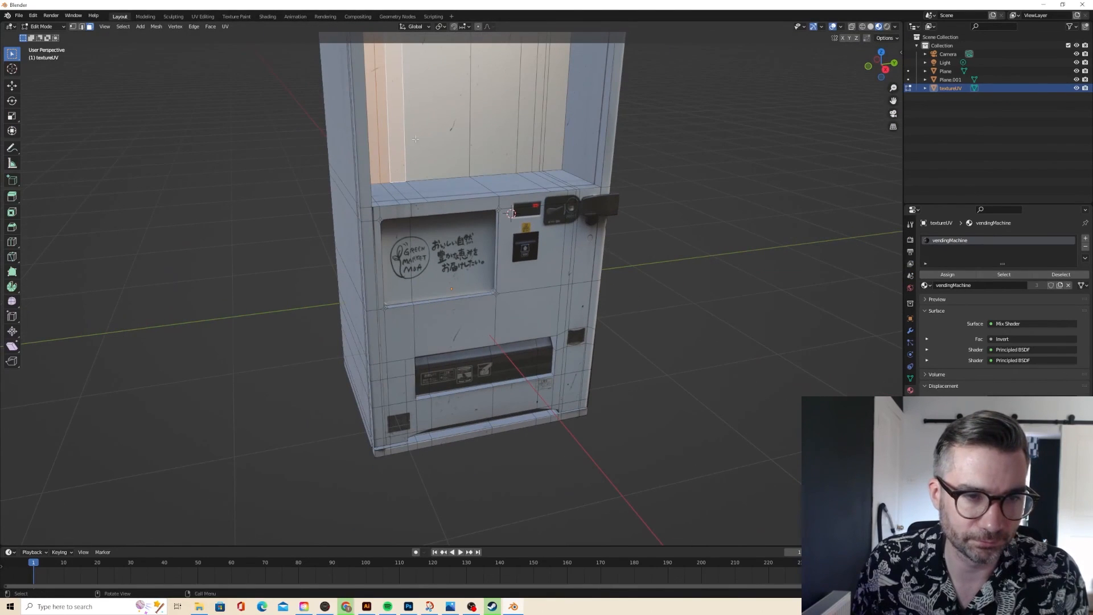
left_click(434, 135, "shift")
left_click(510, 132, "shift")
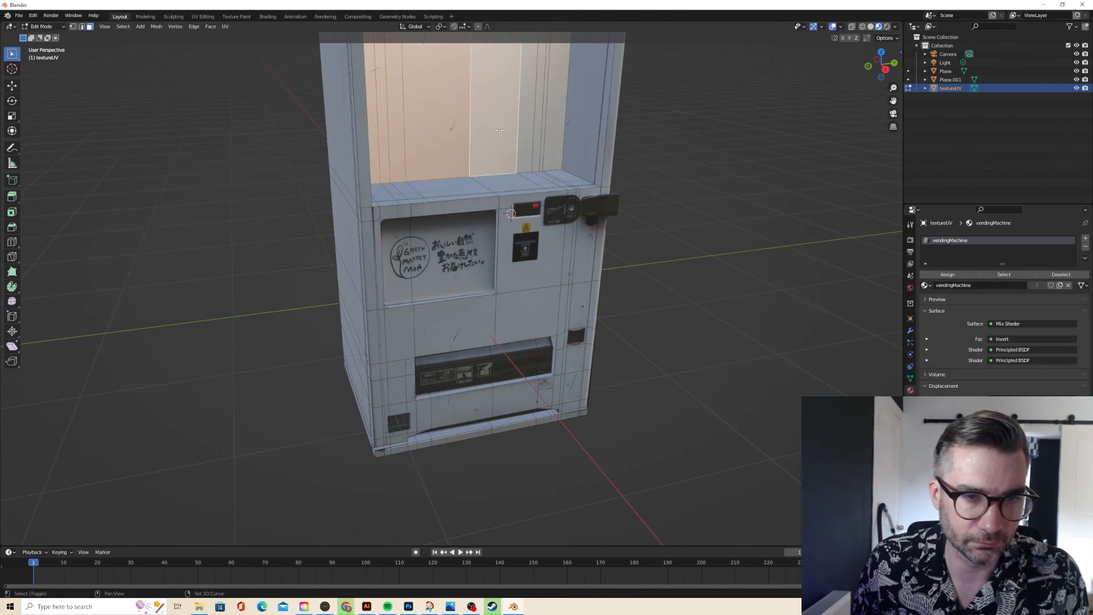
left_click(526, 127, "shift")
left_click(536, 124, "shift")
left_click(543, 123, "shift")
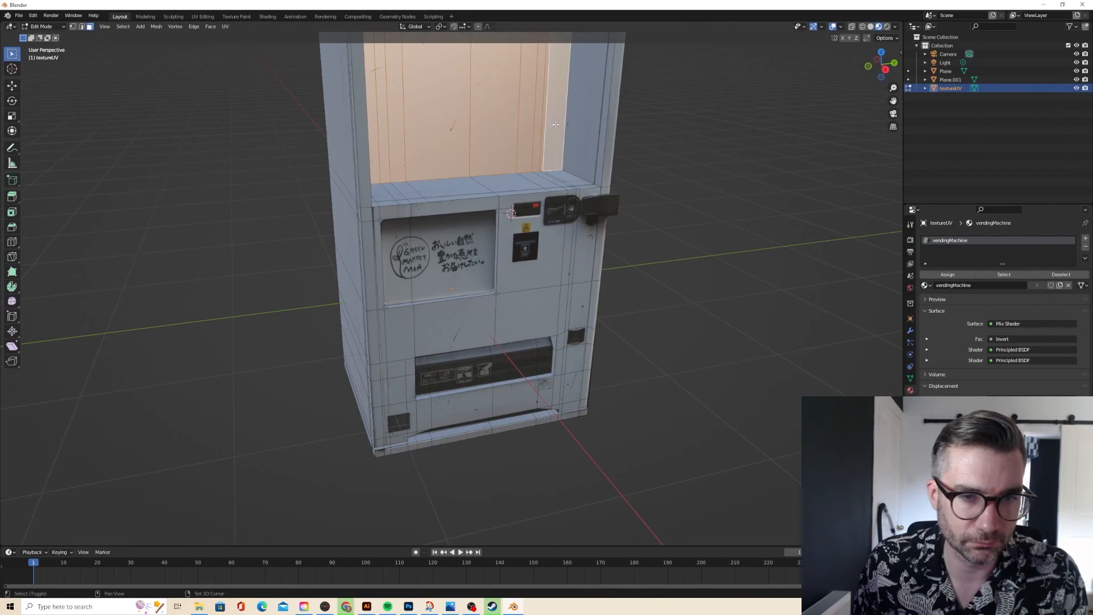
middle_click_drag(543, 124, 417, 112)
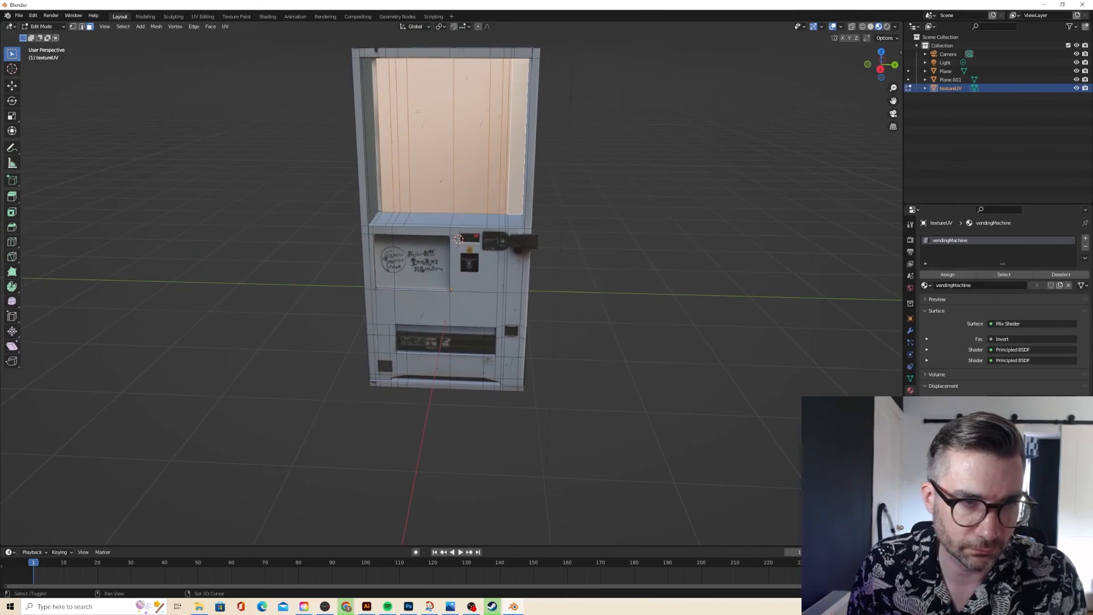
left_click(372, 80, "shift")
middle_click_drag(373, 80, 459, 130)
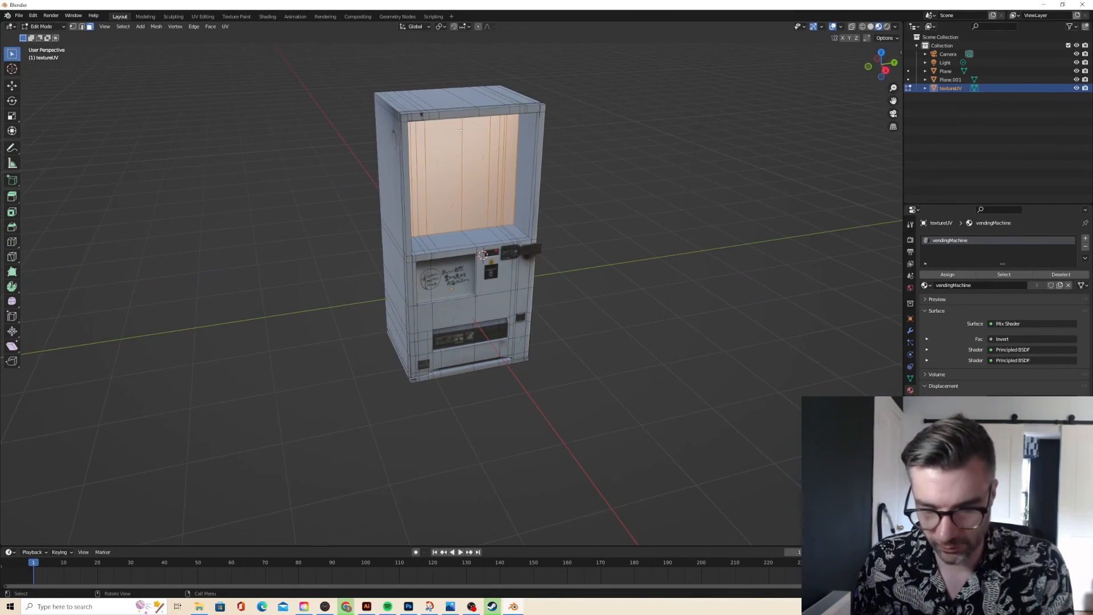
- Separate the selected back panel faces into their own object and select only that new object in Object Mode
key("p")
left_click(459, 131)
key("Tab")
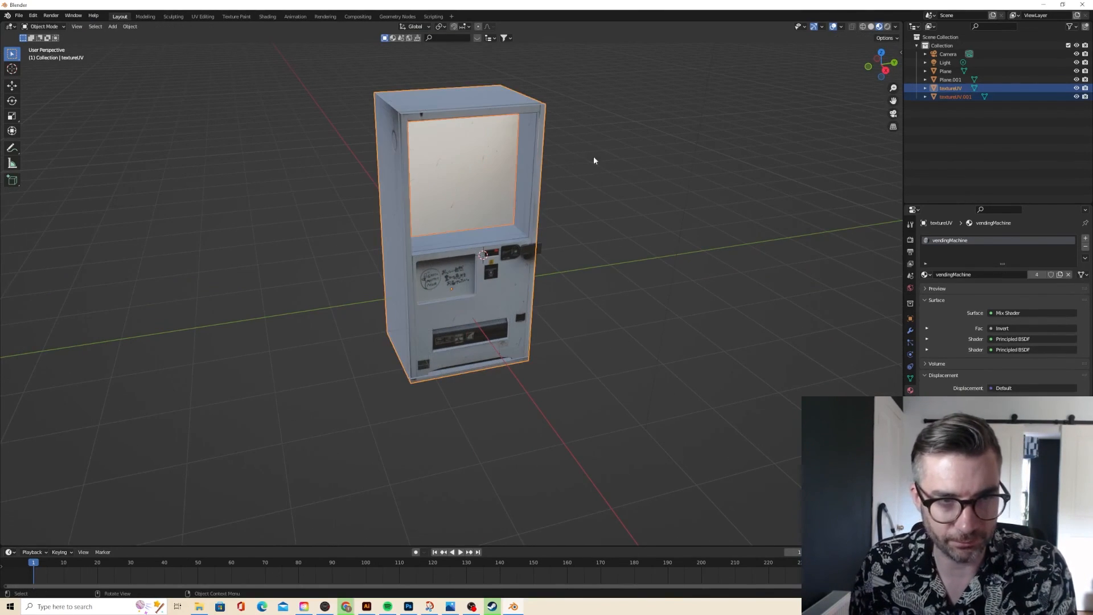
left_click(617, 171)
left_click(526, 165)
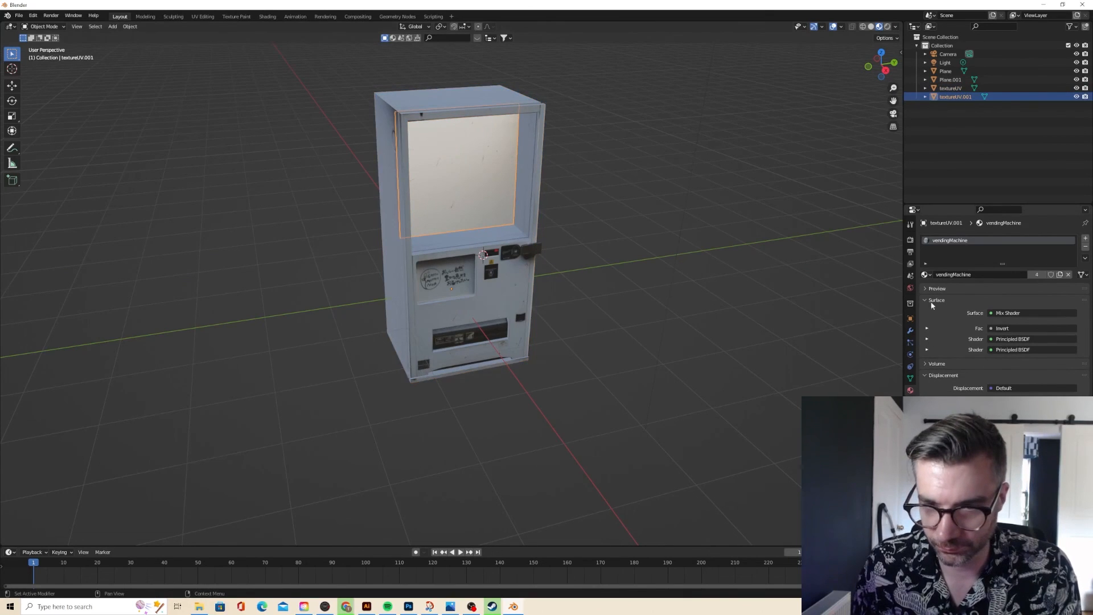
- Make the separated panel's vendingMachine material a single-user copy and rename it vendingMachineLight
double_click(944, 276)
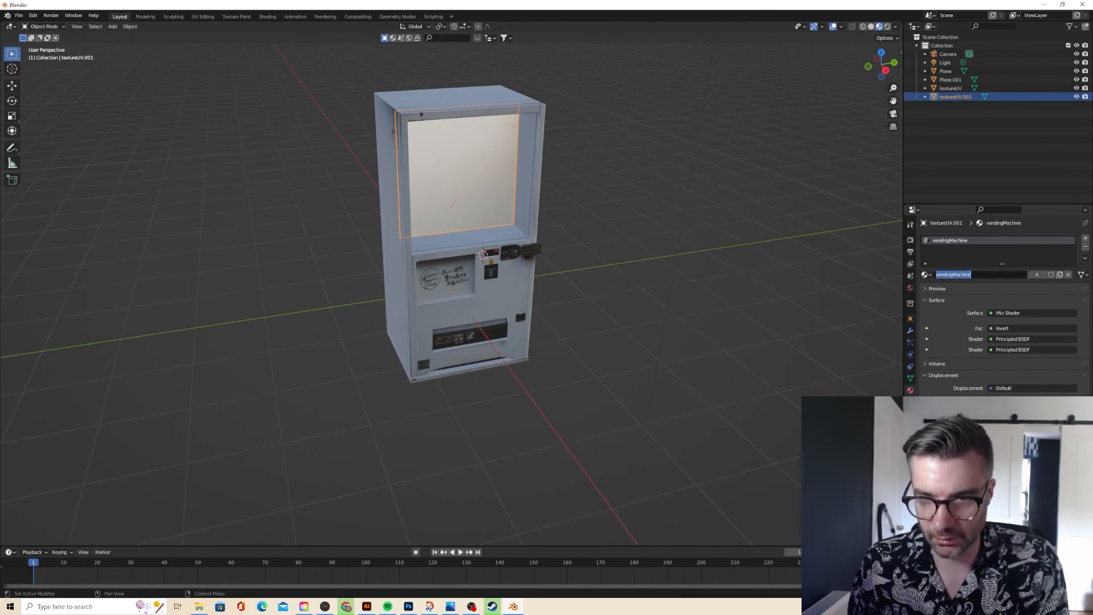
type("vendingMachine")
key("Return")
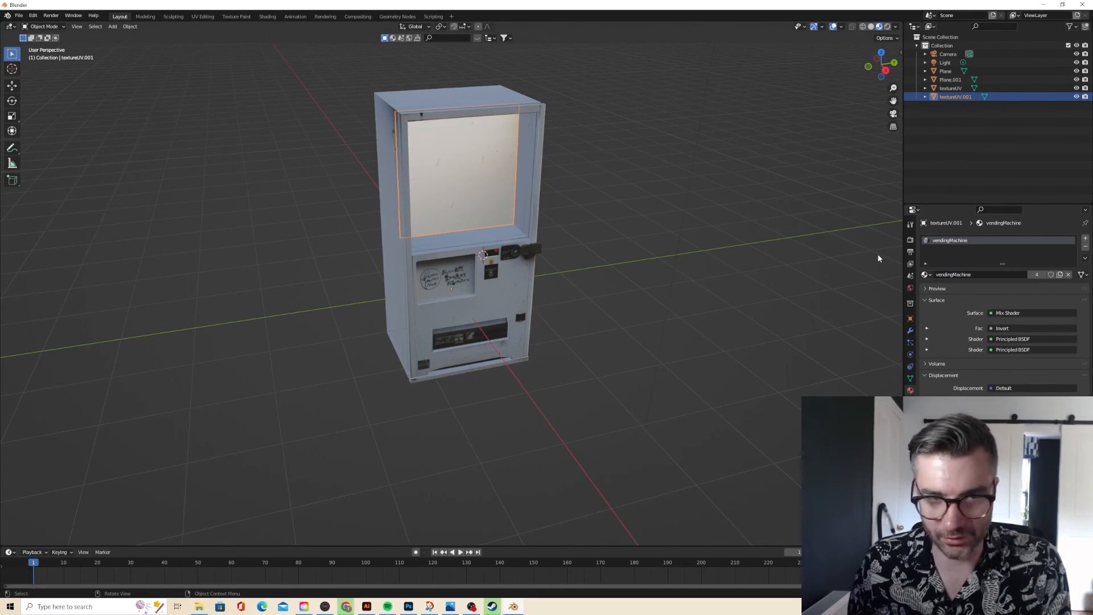
left_click(1060, 275)
double_click(968, 275)
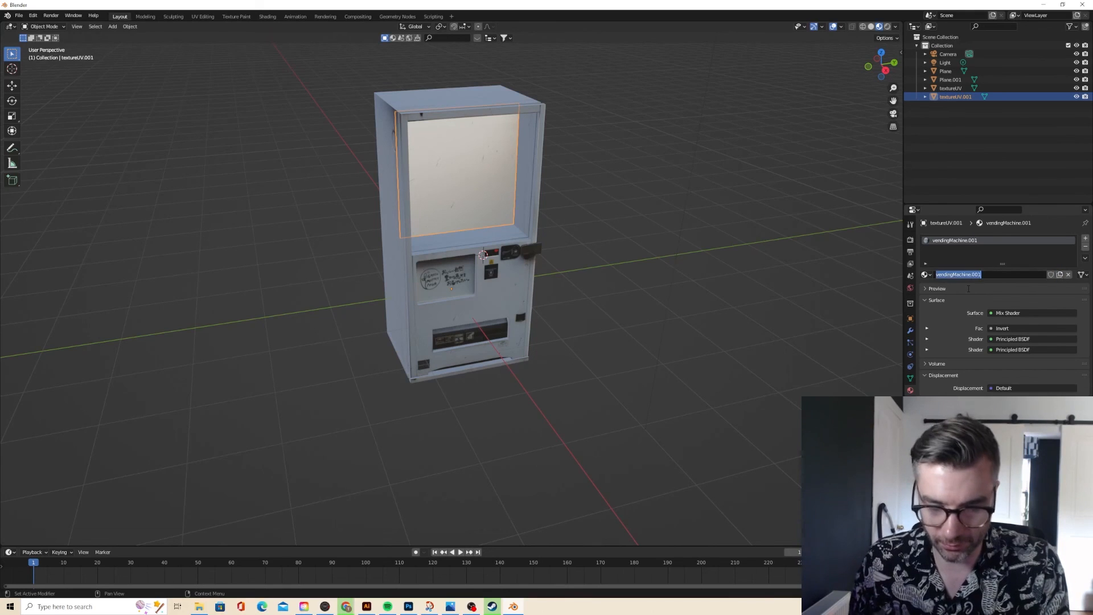
type("vendingM")
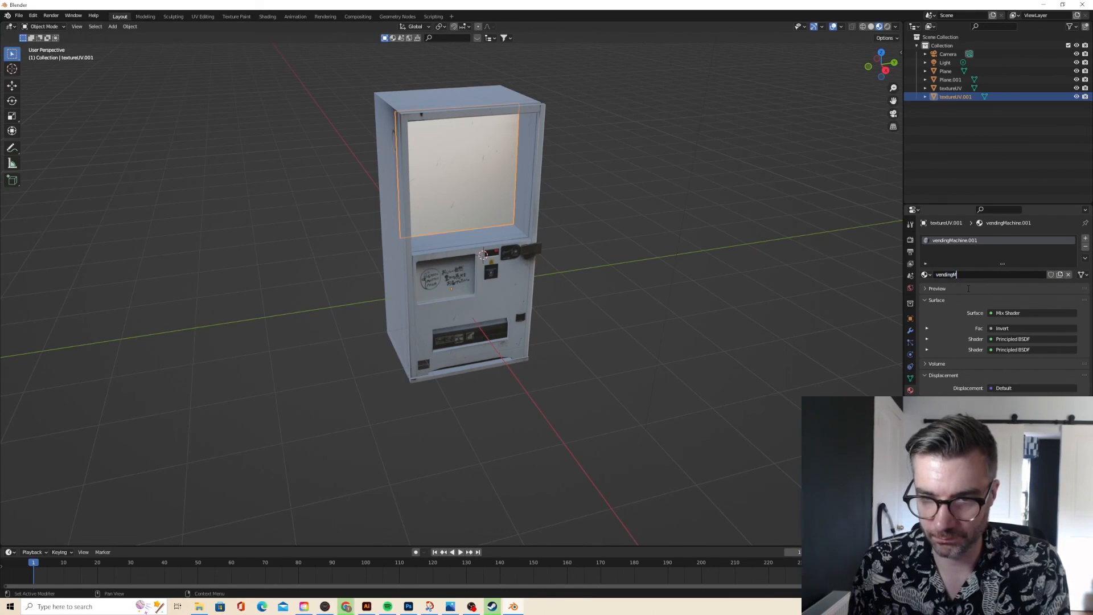
type("achineLight")
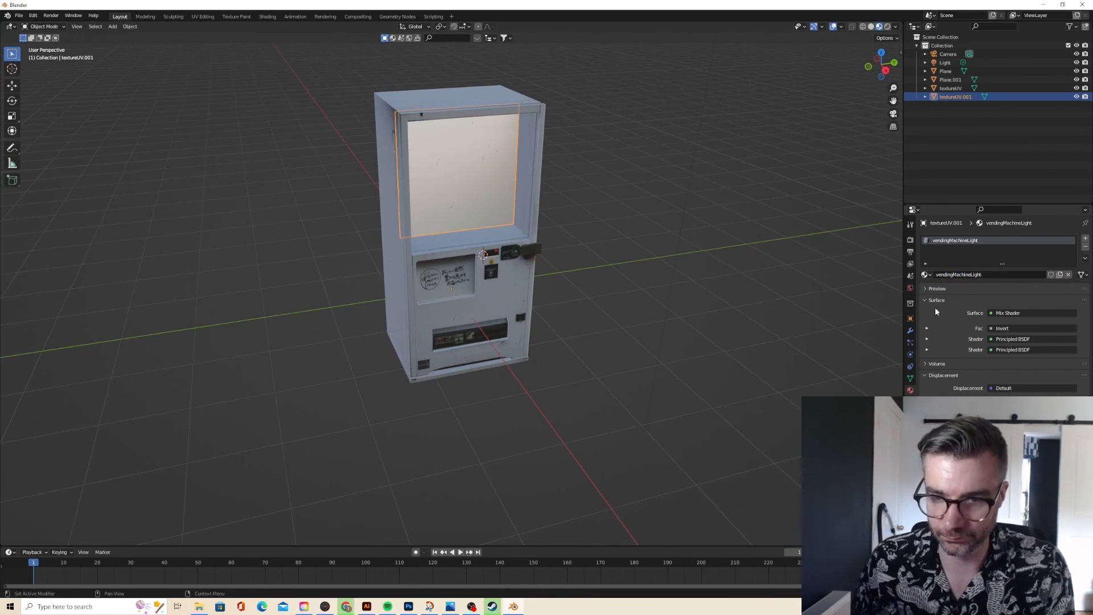
key("Return")
key("Tab")
key("Tab")
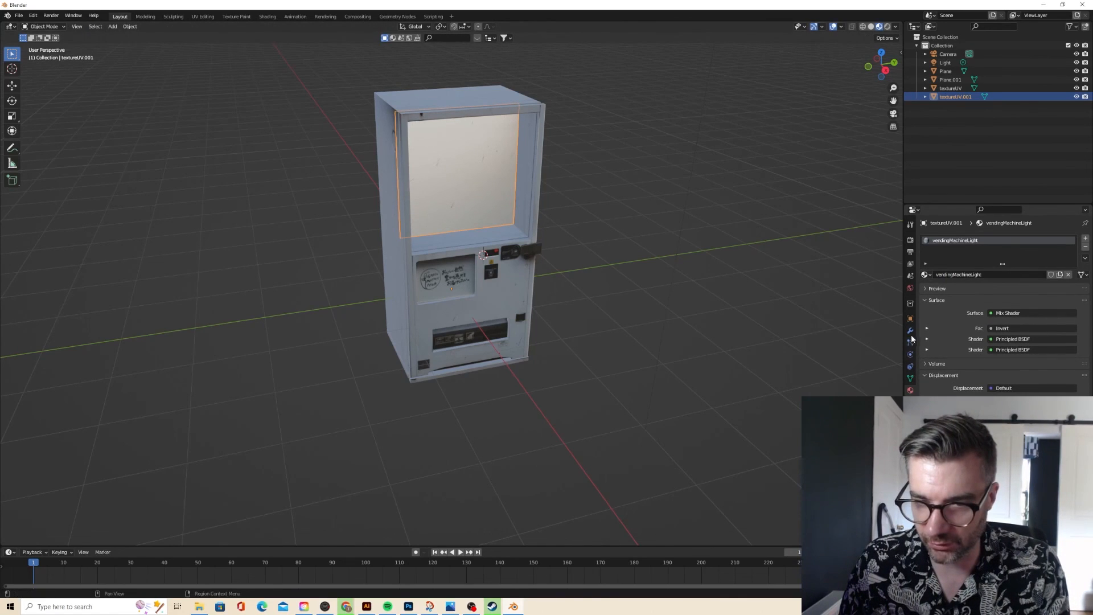
- Replace the panel's material with a new Principled BSDF material and make it emit bright off-white light
left_click(1068, 275)
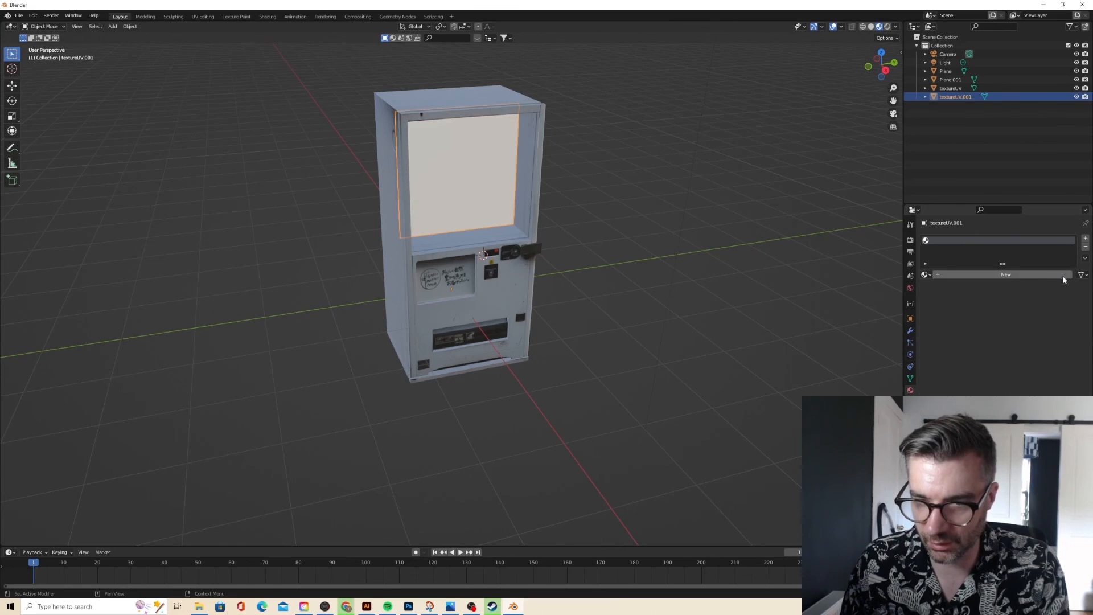
left_click(1037, 276)
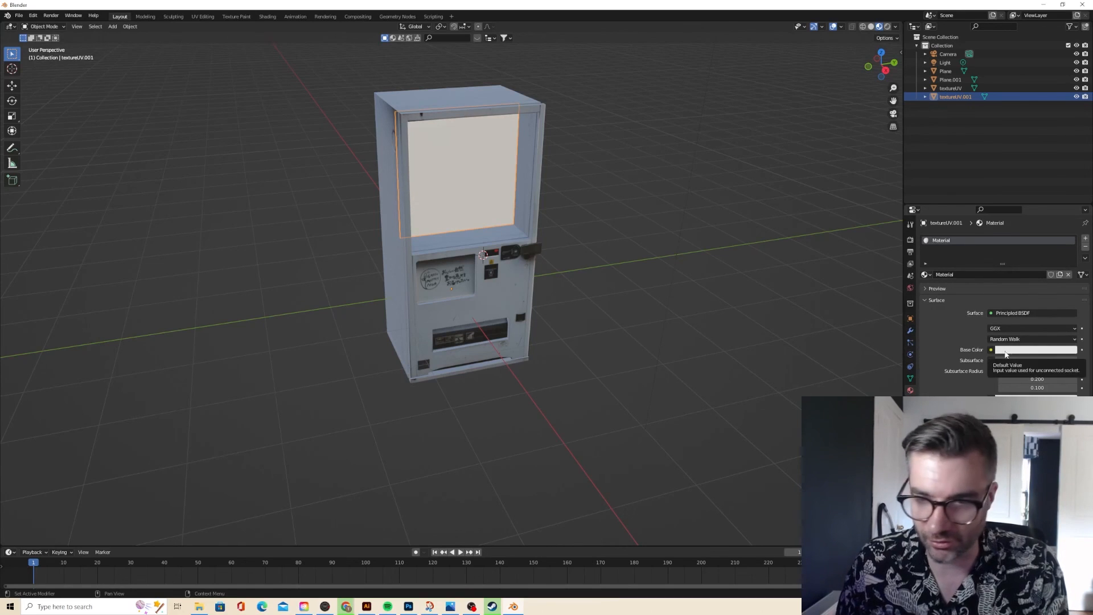
scroll(968, 352, "down", 3)
scroll(956, 361, "down", 3)
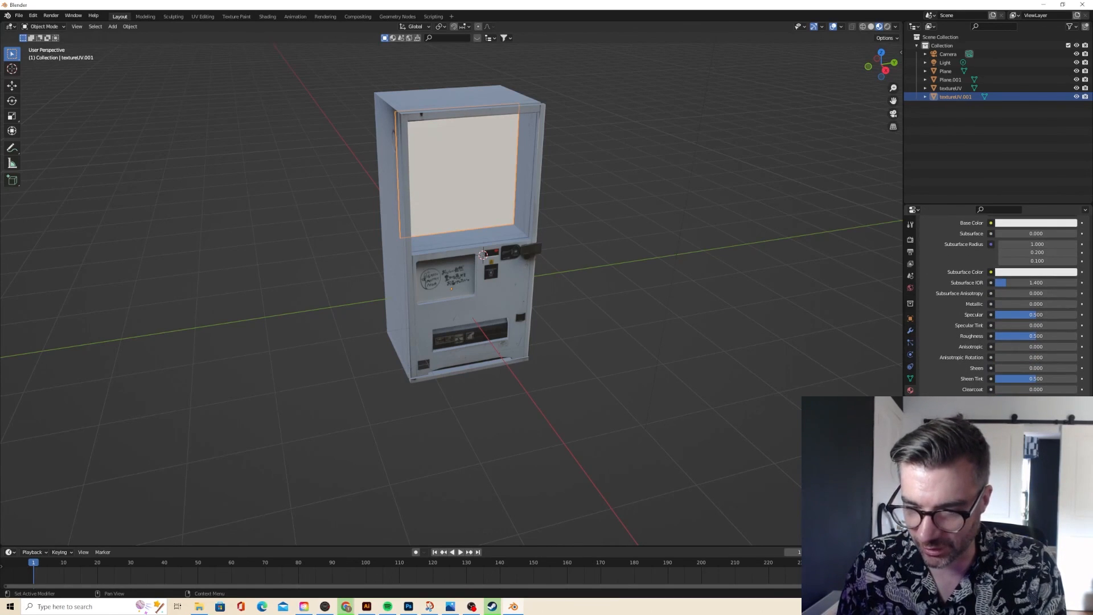
scroll(978, 377, "up", 6)
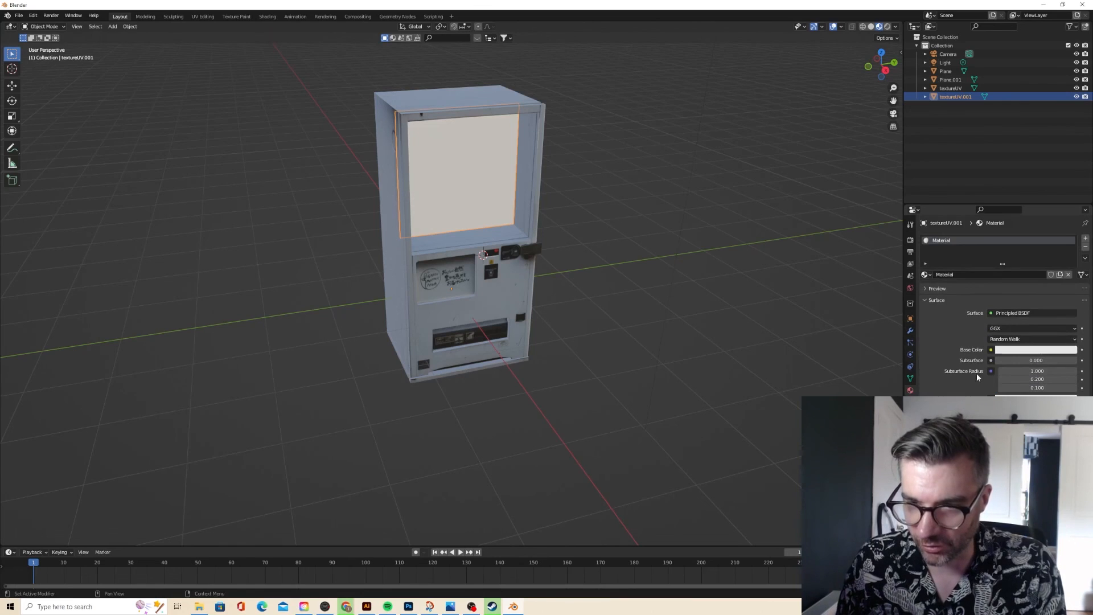
scroll(968, 303, "down", 4)
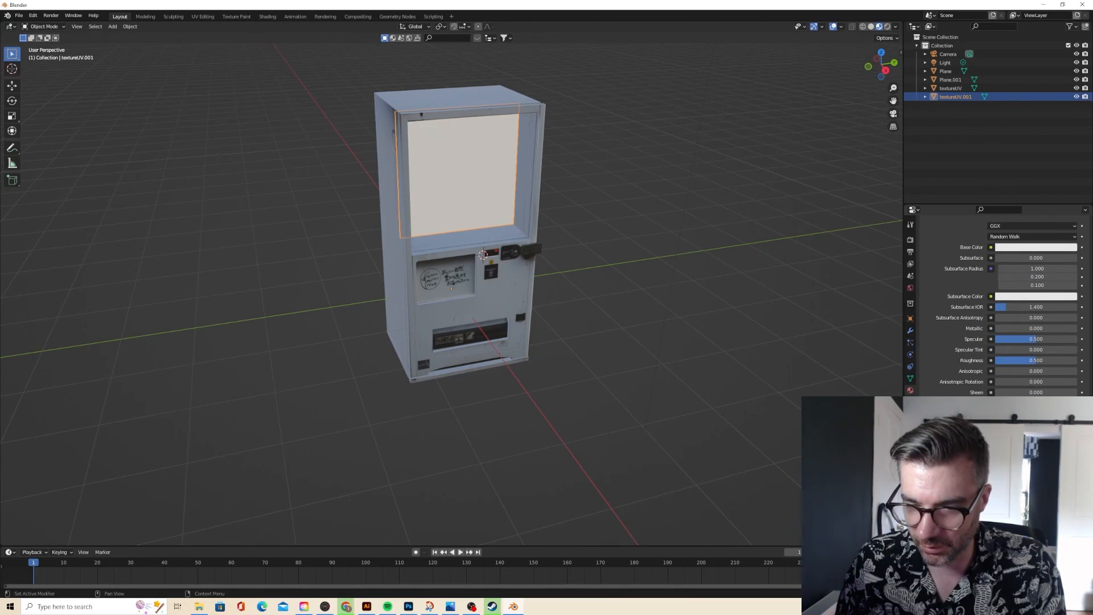
left_click(1072, 360)
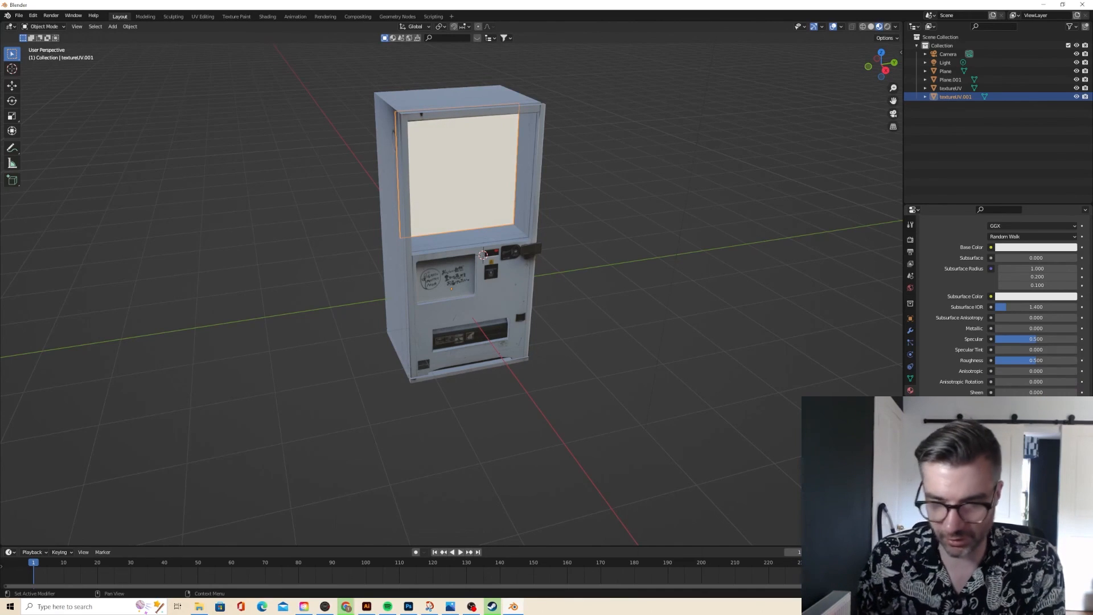
scroll(1005, 333, "up", 5)
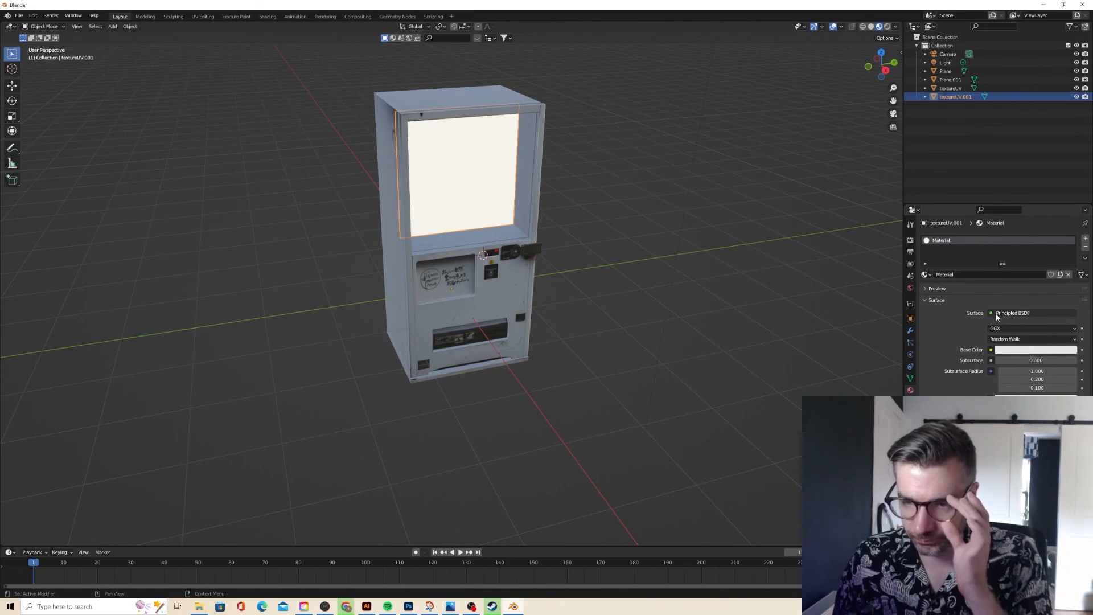
- Rename the panel's new emissive material as vendingMachineLight
left_click(953, 275)
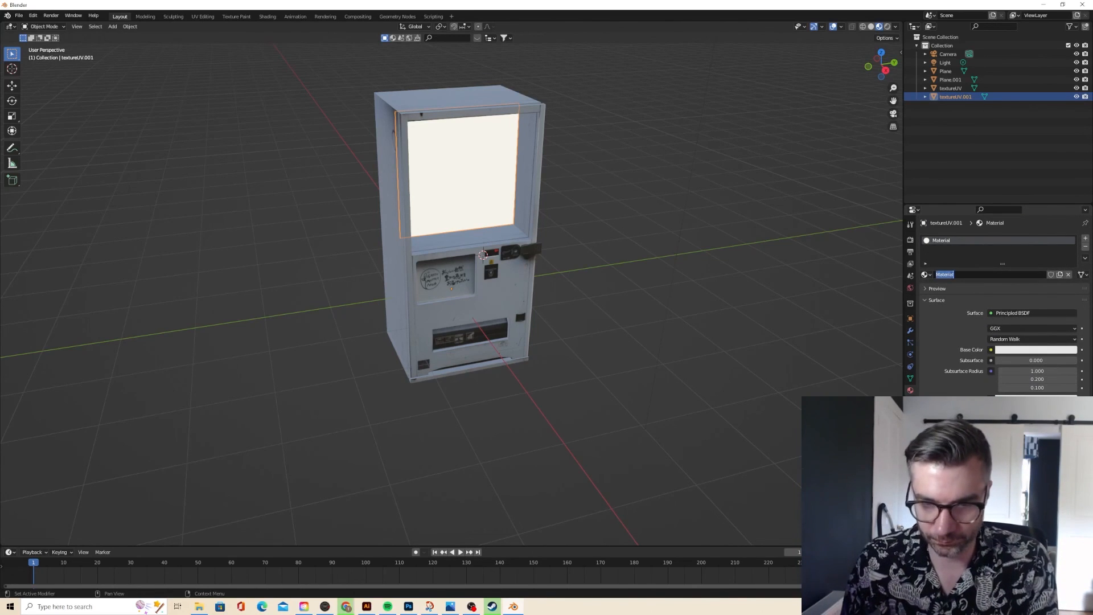
type("vendingMachineLight")
key("Return")
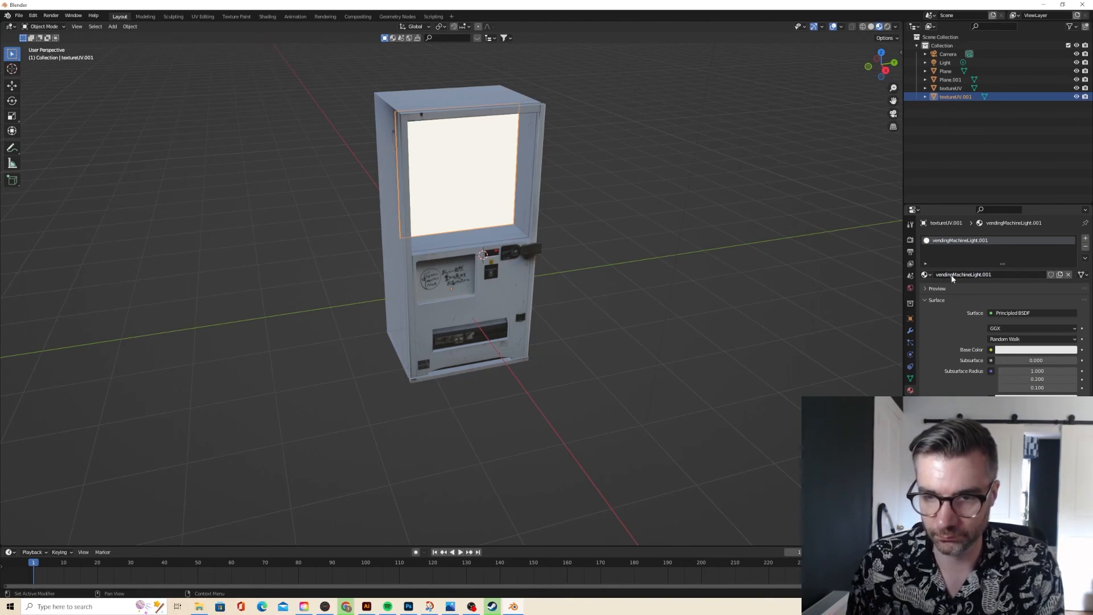
- Switch the viewport to rendered shading and inspect the glowing back panel of the vending machine from several angles
left_click(887, 27)
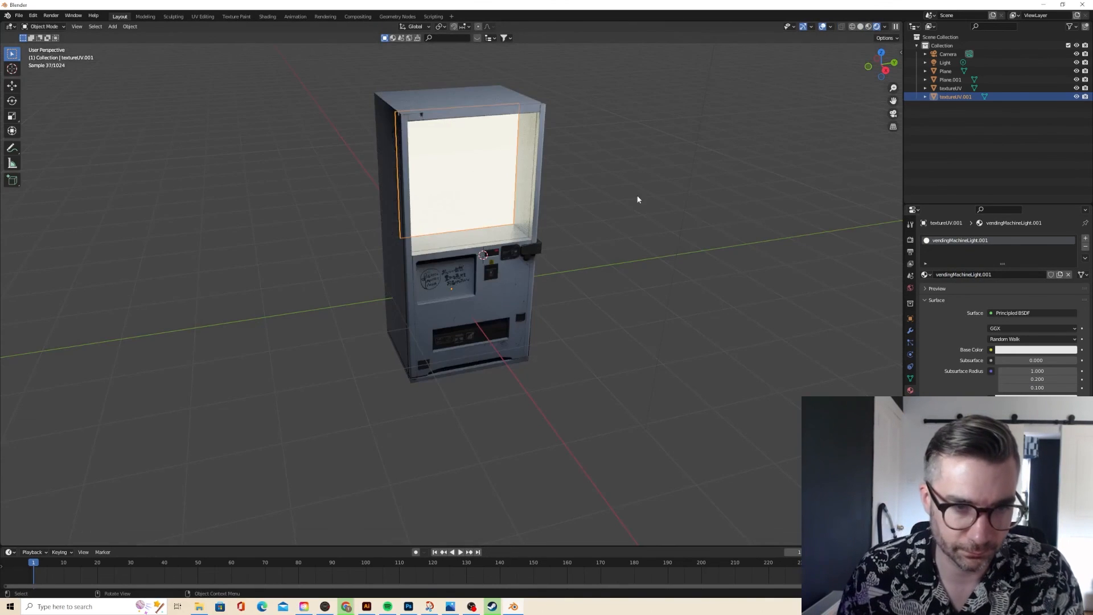
left_click(575, 196)
mouse_move(575, 195)
middle_mouse_down()
mouse_move(511, 187)
mouse_move(605, 195)
mouse_move(524, 179)
mouse_move(607, 195)
mouse_move(480, 203)
middle_mouse_up()
scroll(520, 204, "up", 3)
scroll(481, 201, "down", 2)
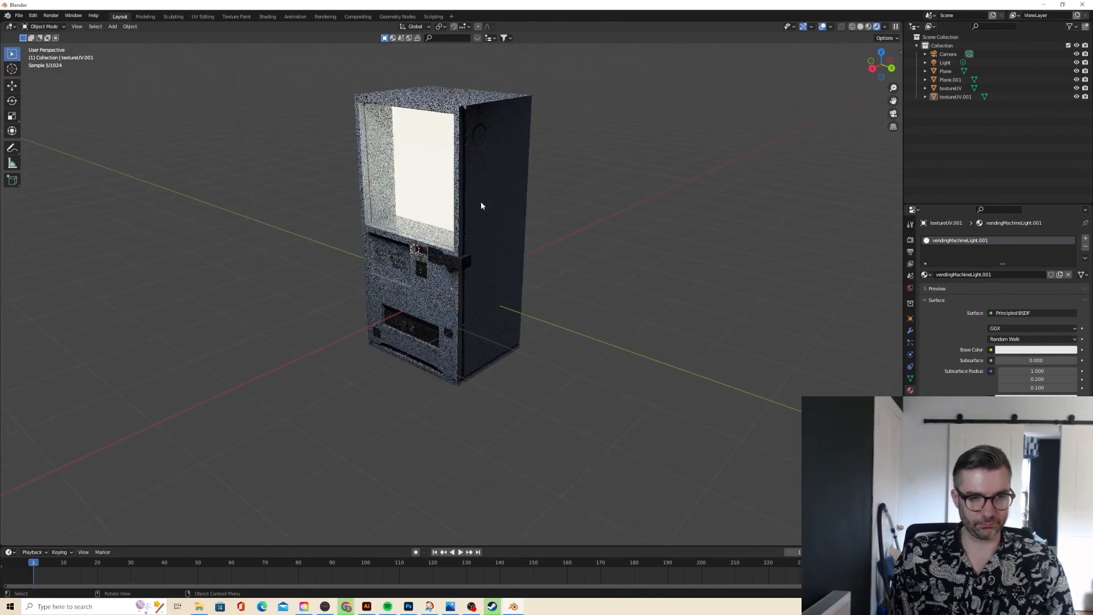
middle_click_drag(654, 118, 744, 109)
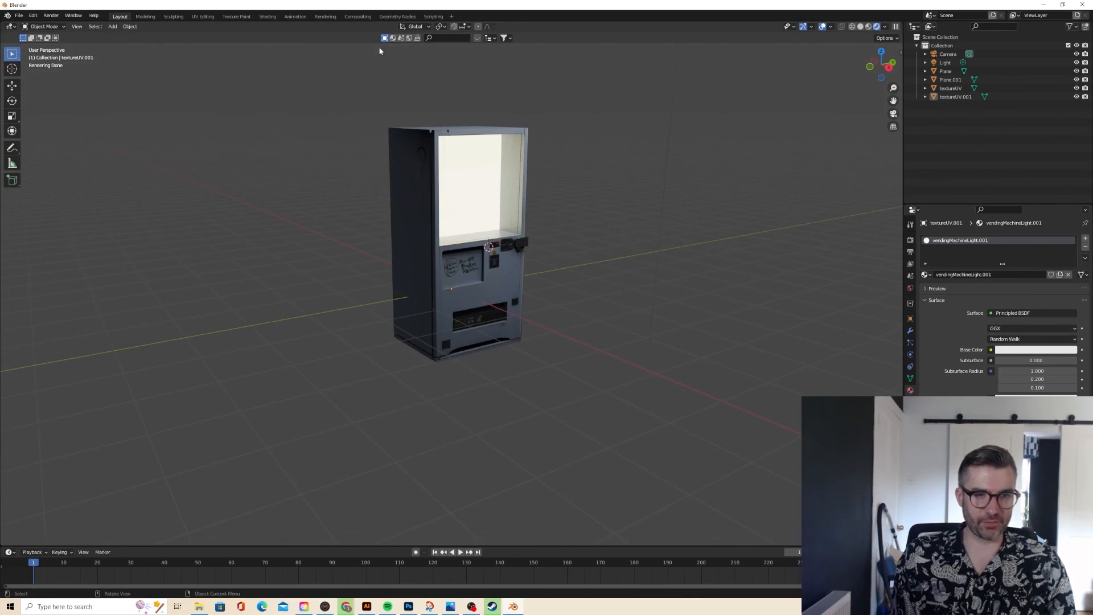
middle_click_drag(400, 70, 409, 92)
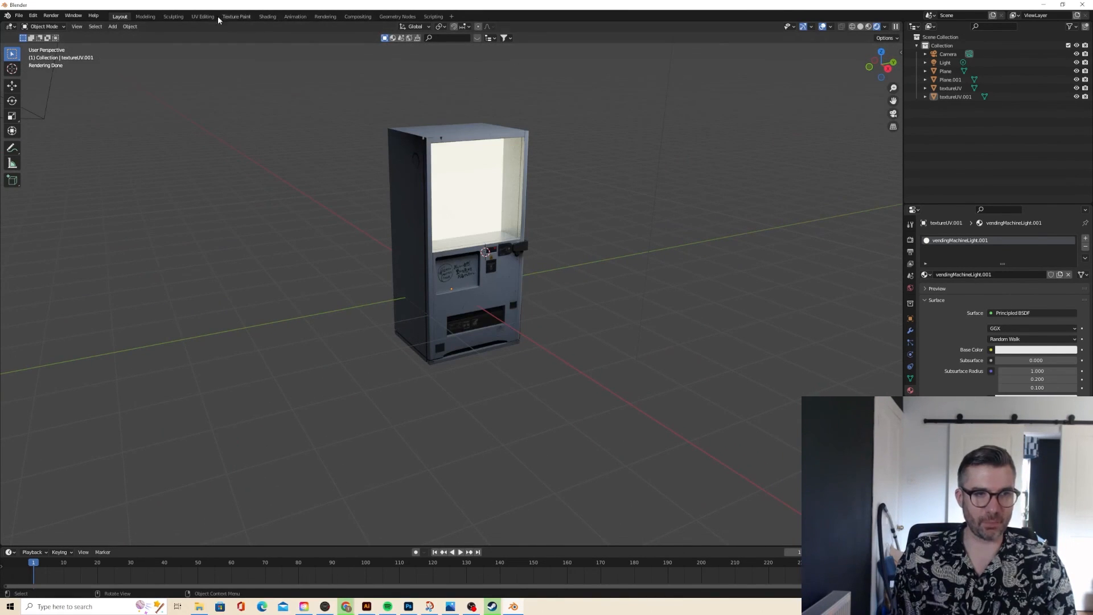
- Enable nodes in the Compositing workspace and move the Composite node farther from Render Layers
left_click(351, 17)
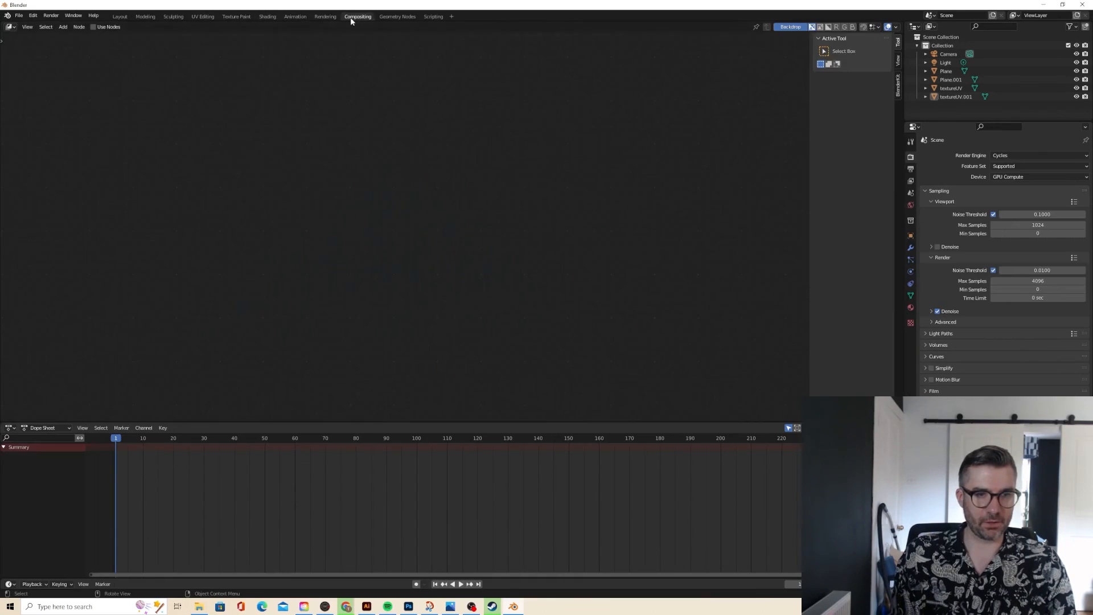
left_click(96, 27)
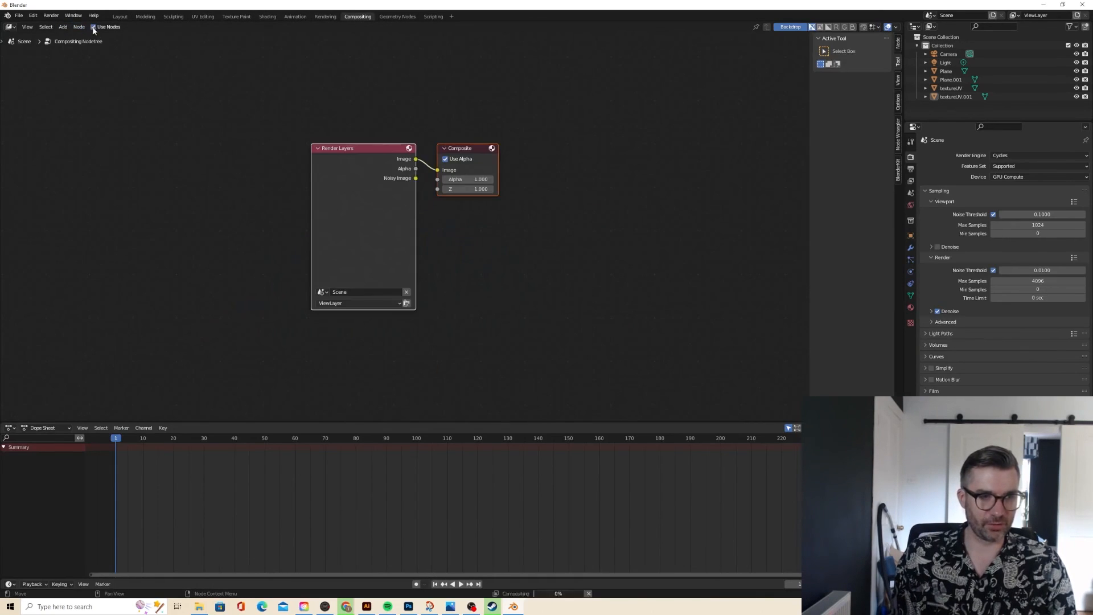
left_click_drag(465, 152, 583, 142)
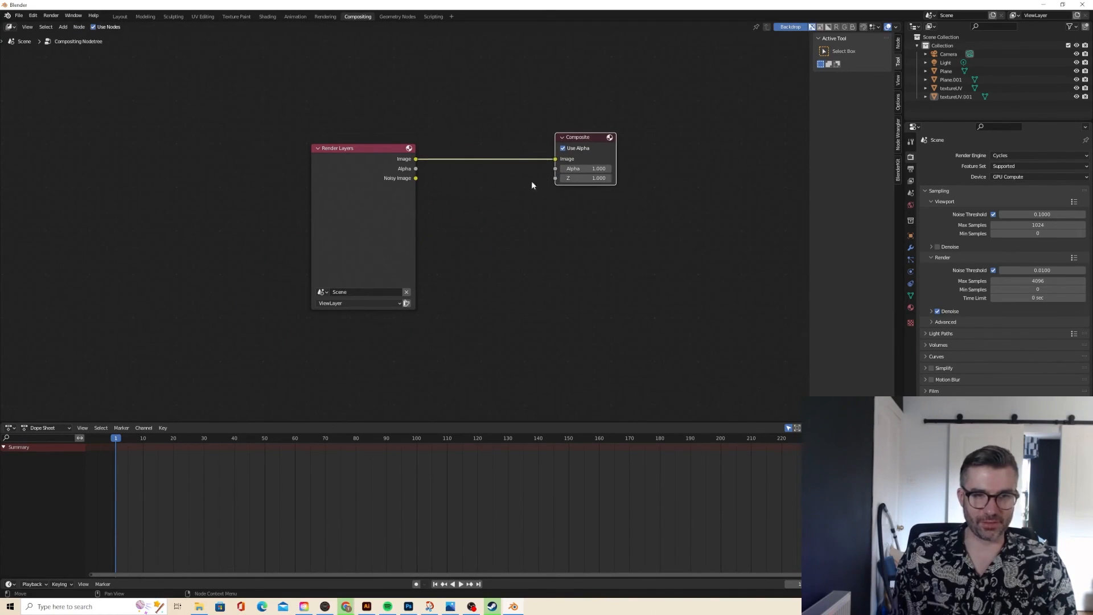
- Add a Glare node and place it below the link between Render Layers and Composite
key("shift+a")
left_click(517, 255)
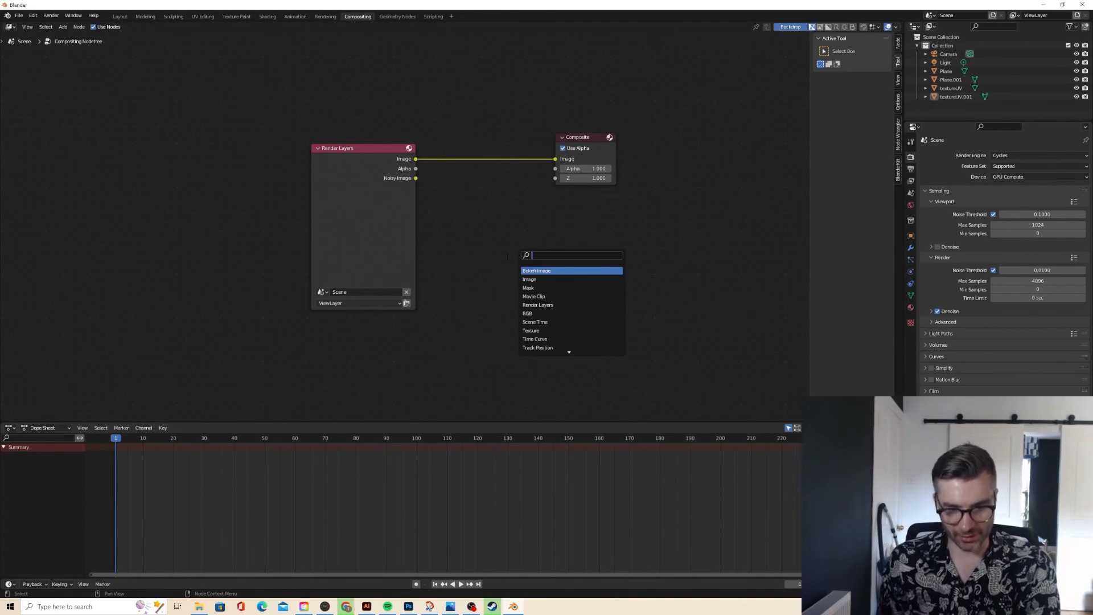
type("gl")
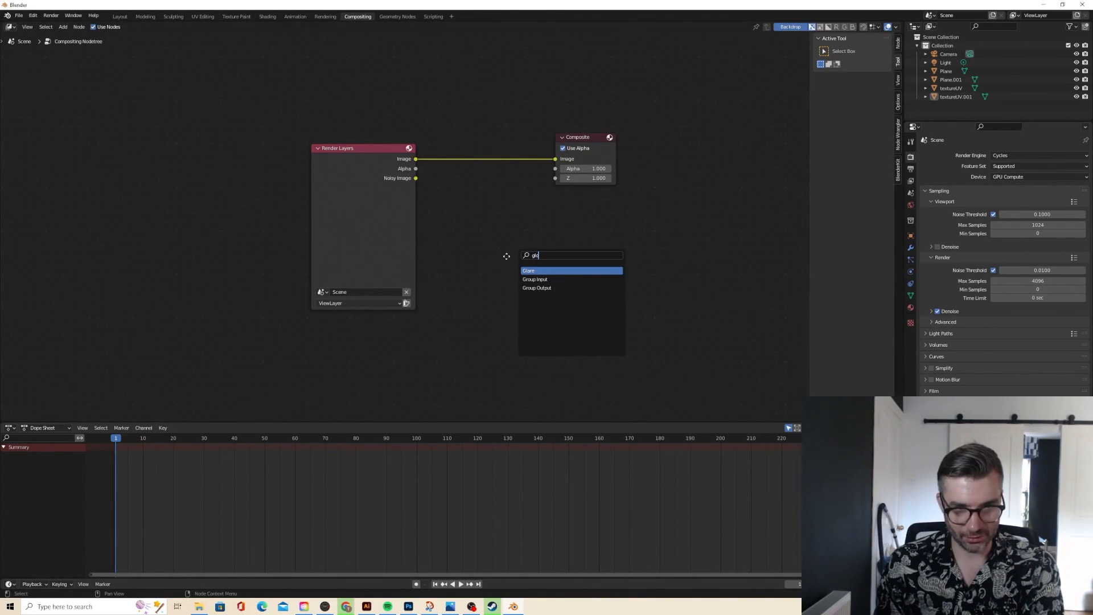
key("Return")
left_click(459, 236)
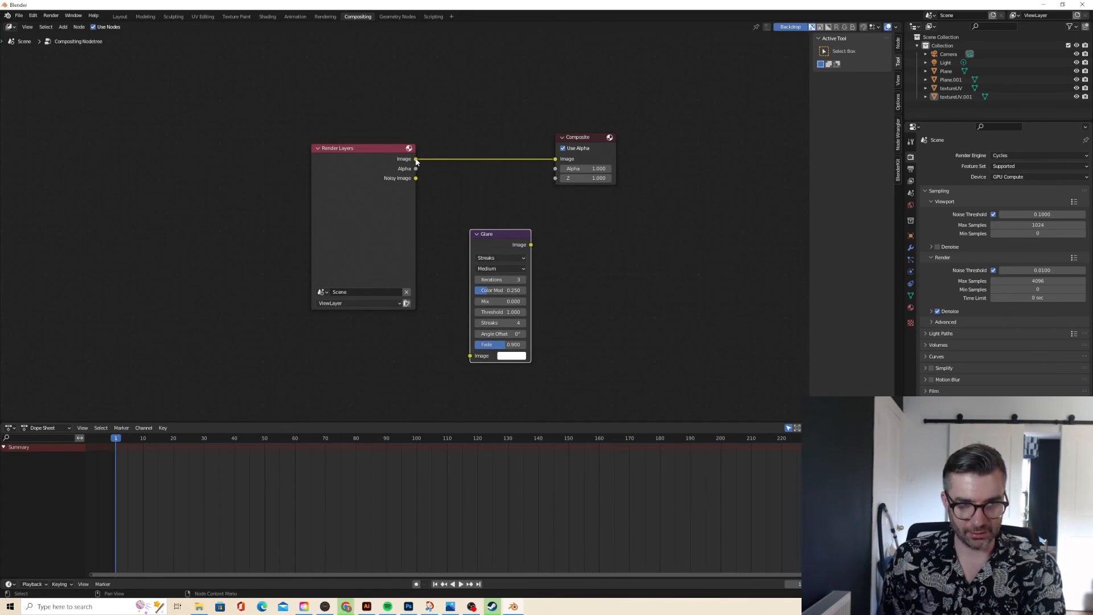
- Route the Render Layers image through the Glare node into Composite and set the glare type to Fog Glow
left_click_drag(416, 159, 471, 356)
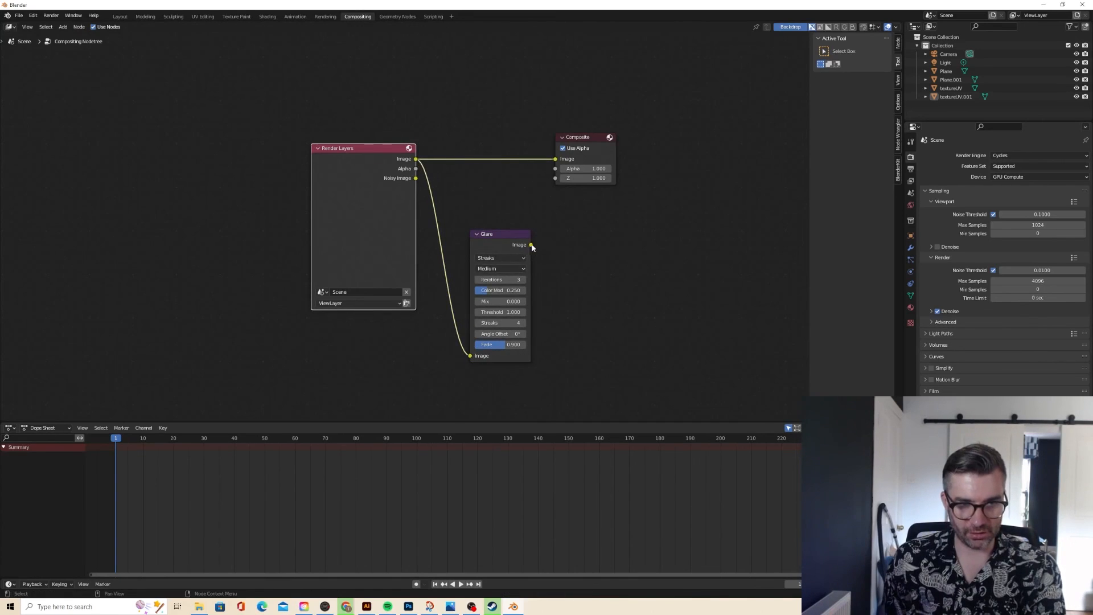
left_click_drag(531, 245, 558, 159)
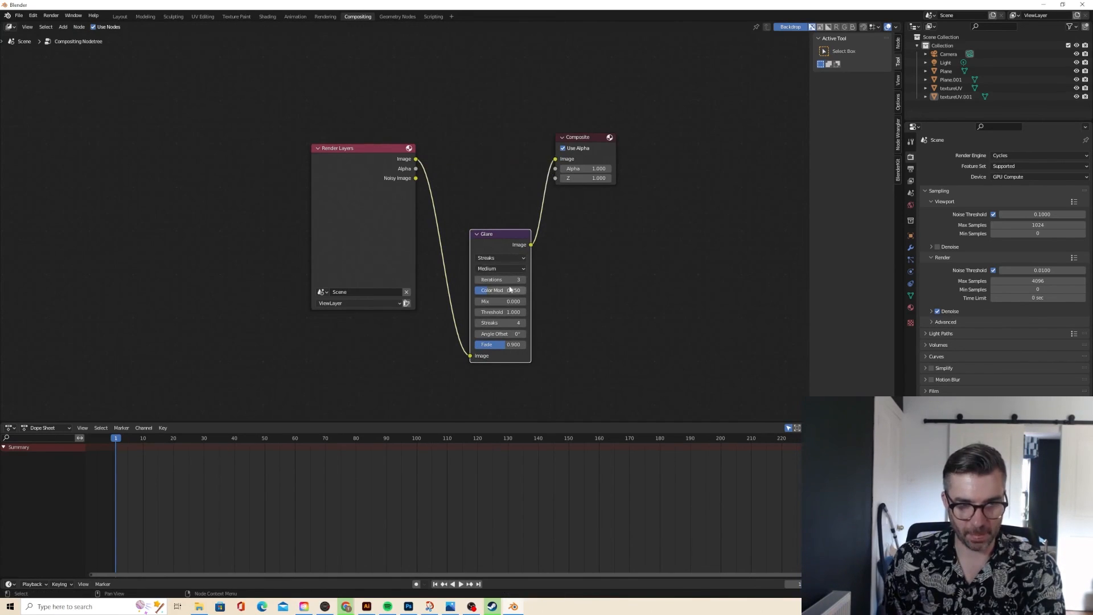
left_click(507, 257)
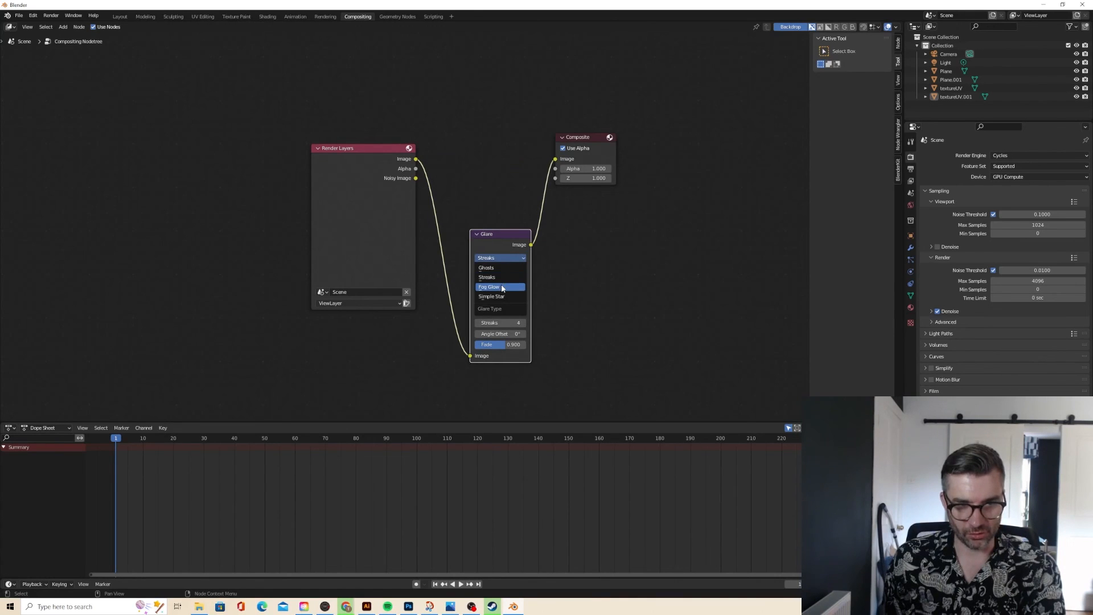
left_click(501, 286)
- Return to the Layout workspace, lock the camera to the view, and reframe it so the whole vending machine fits inside the frame
left_click(128, 17)
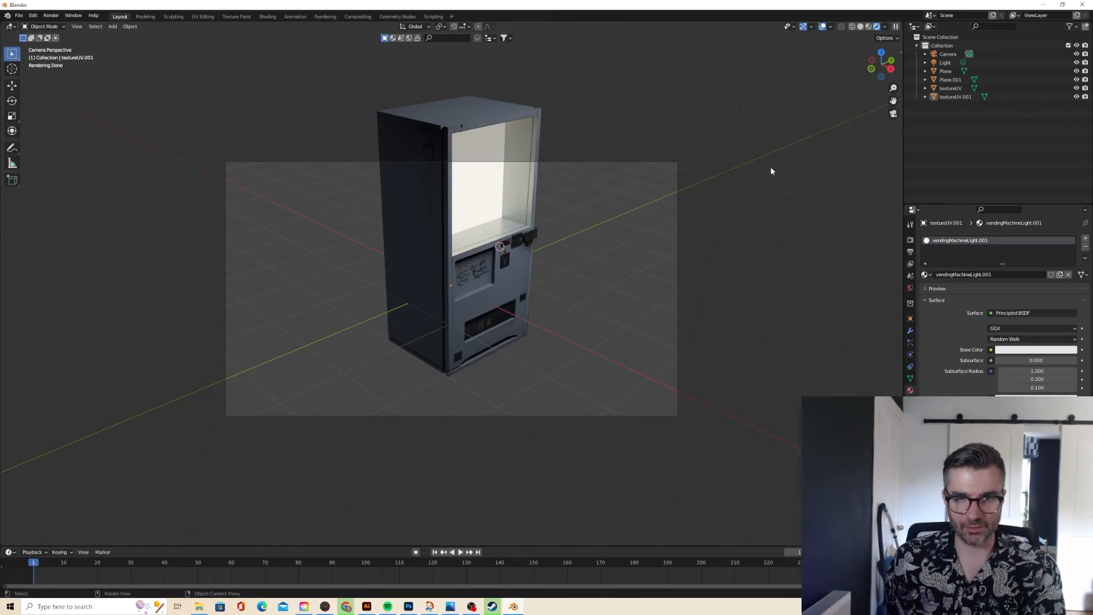
left_click(900, 53)
left_click(898, 124)
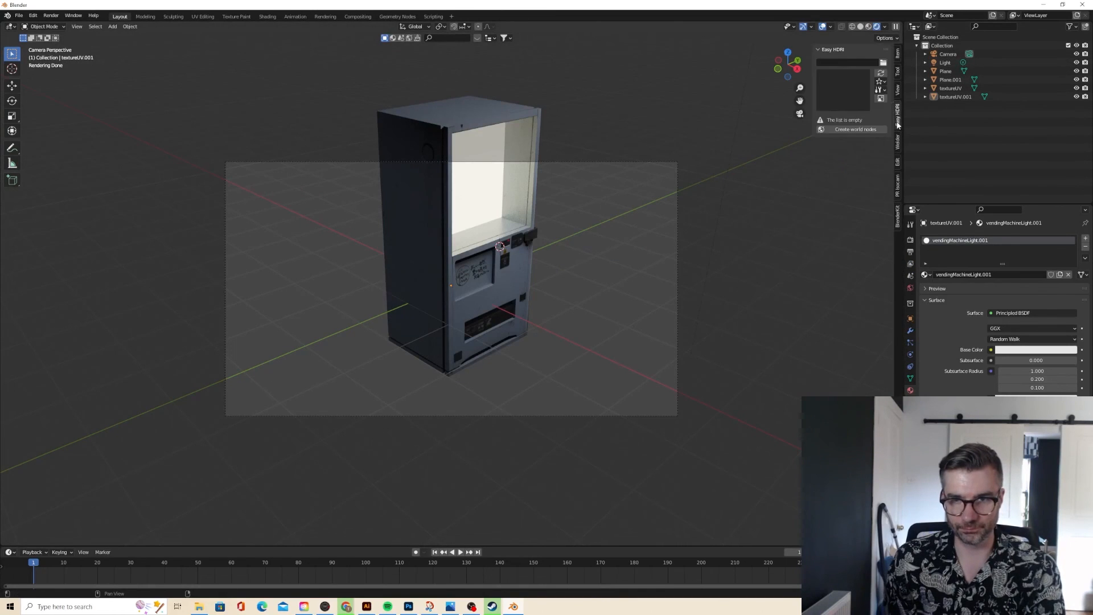
left_click(898, 91)
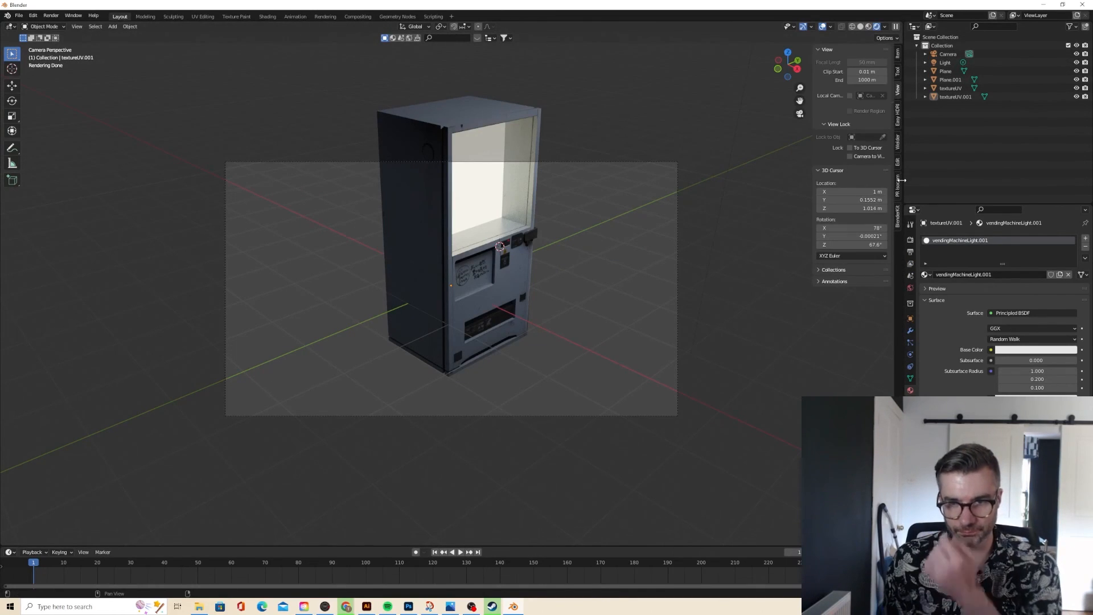
left_click(869, 156)
mouse_move(555, 174)
middle_mouse_down()
mouse_move(545, 175)
mouse_move(562, 163)
middle_mouse_up()
middle_click_drag(549, 217, 563, 193)
scroll(562, 193, "down", 1)
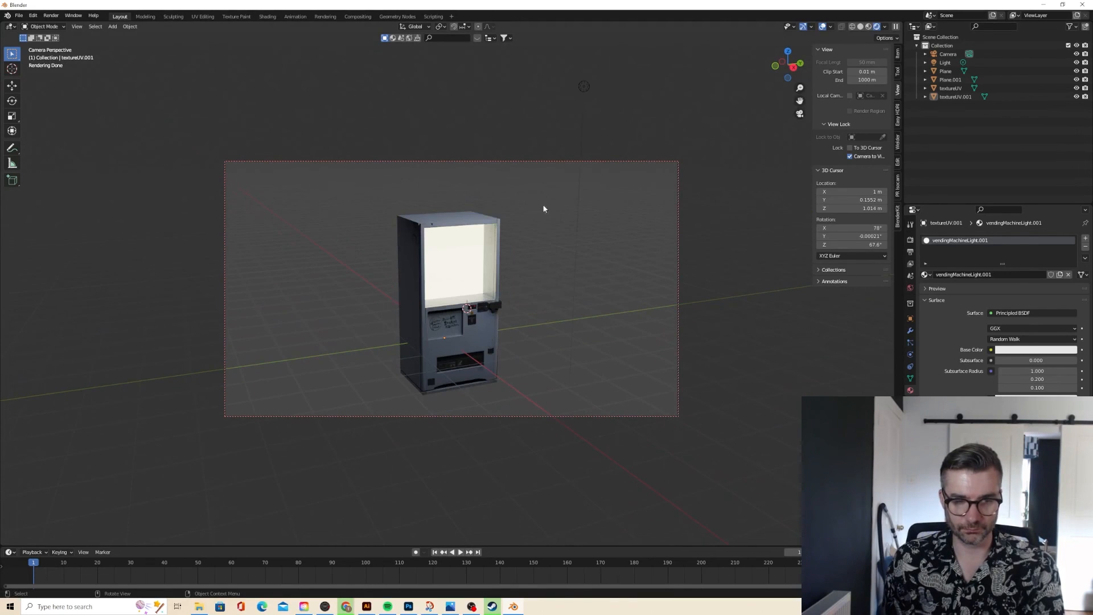
- Add a plane mesh at the 3D cursor and scale it up well beyond the vending machine's footprint
key("shift+a")
mouse_move(554, 231)
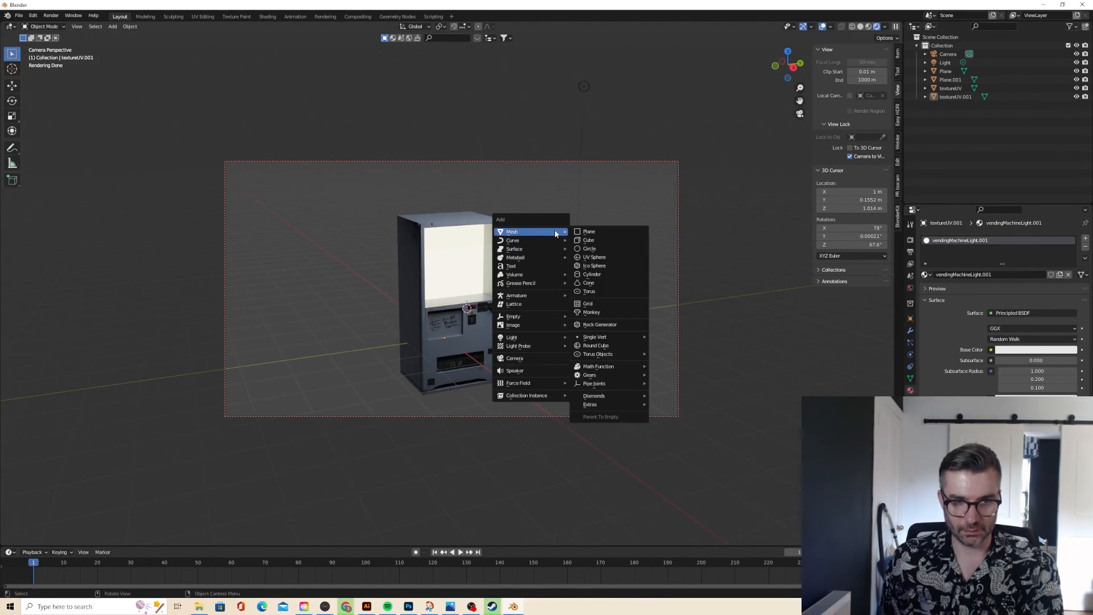
left_click(599, 232)
key("s")
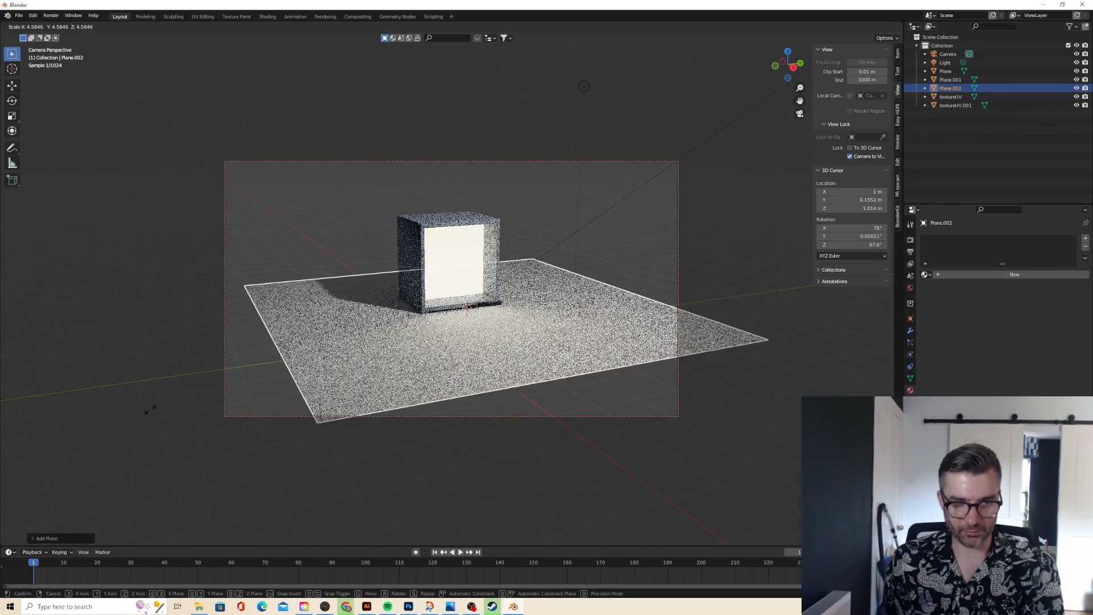
left_click(312, 281)
- Lower the plane about 2.02 m along Z to the vending machine's base and scale it by 10 as a floor
key("g")
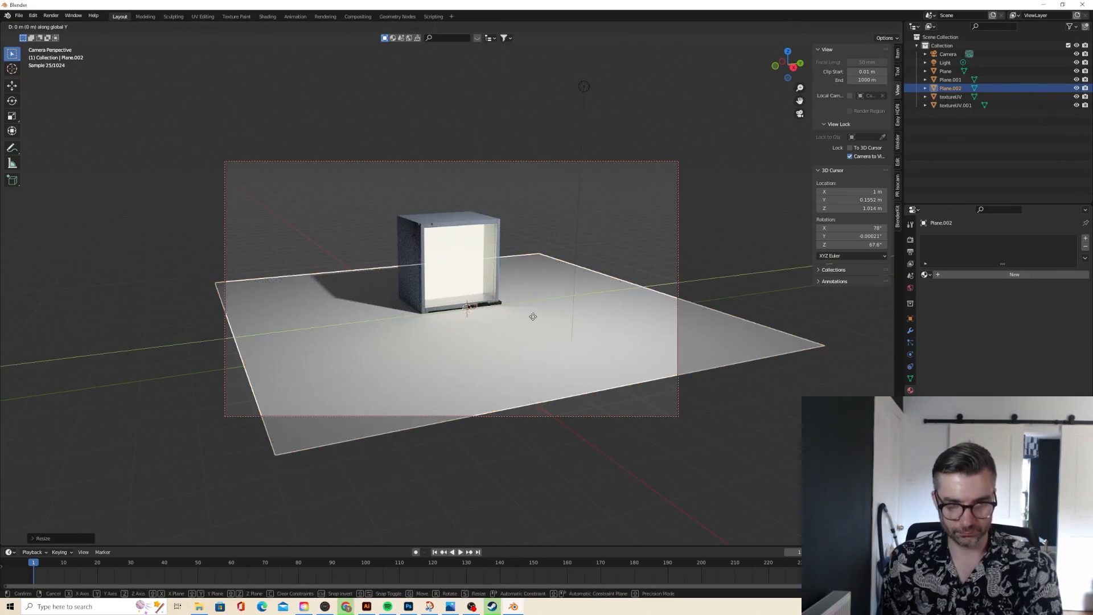
key("z")
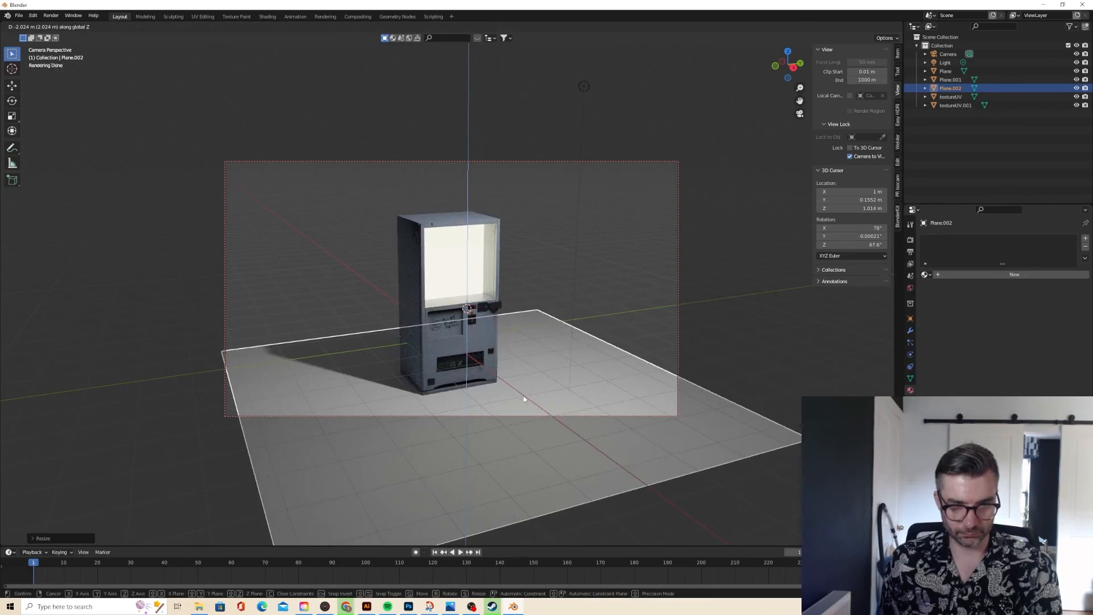
left_click(522, 394)
type("s10")
key("Return")
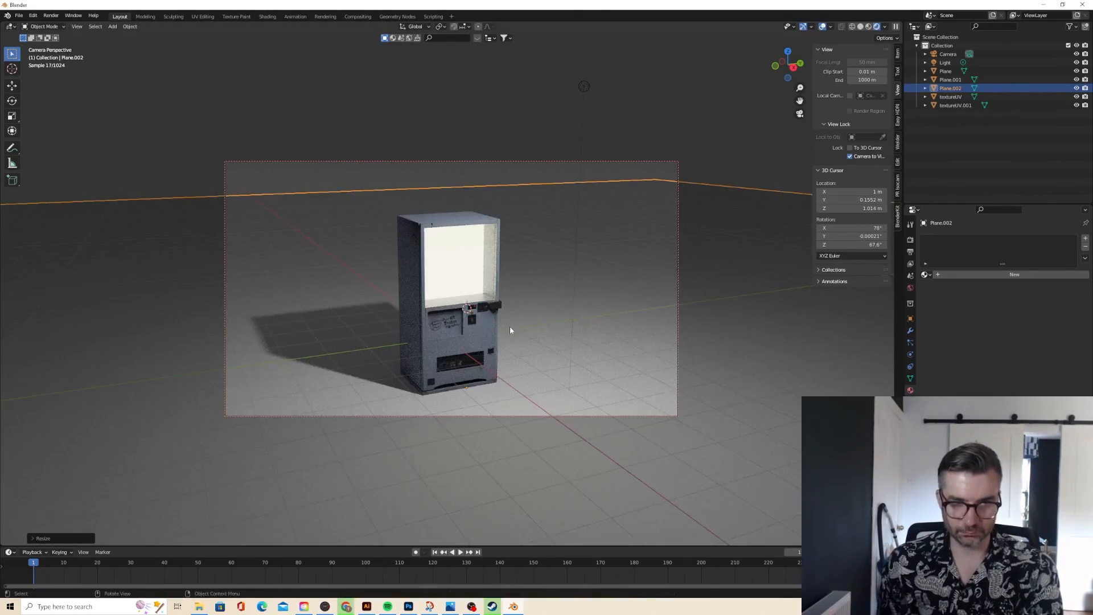
- Reframe the locked camera to look down on the vending machine from slightly higher, keeping the machine inside the frame
middle_click_drag(507, 326, 632, 157)
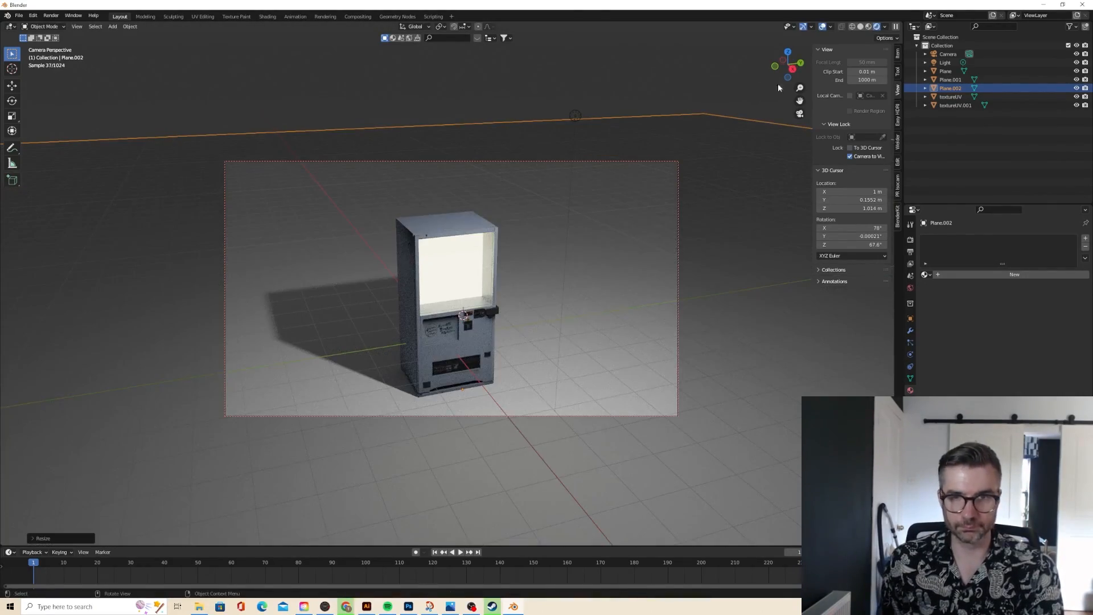
middle_click_drag(558, 467, 675, 232)
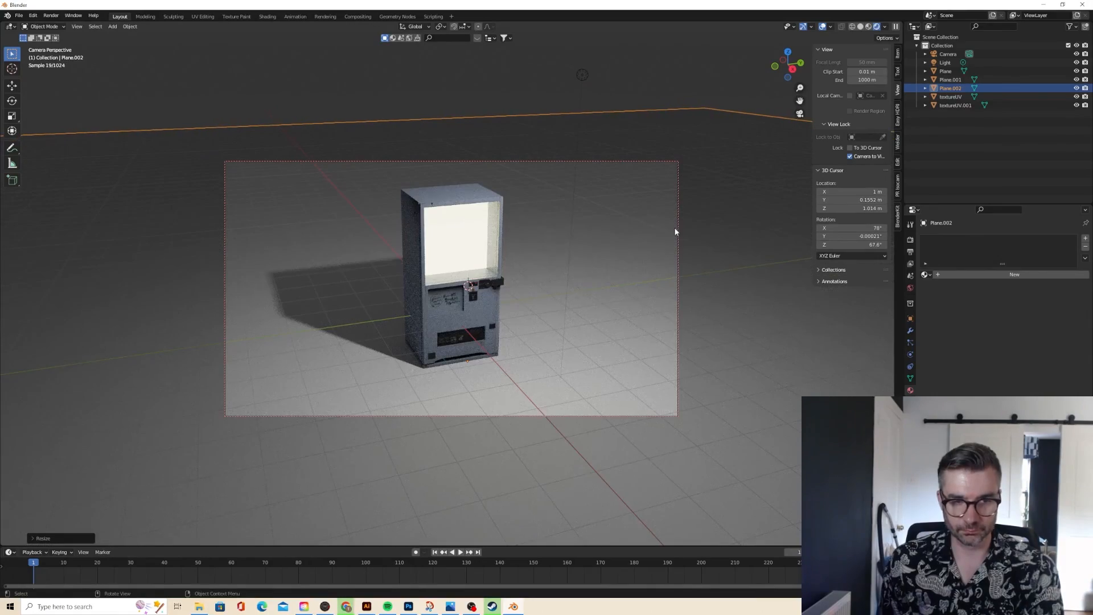
- Give the floor plane a new material and darken its base color to near black, with a value of about 0.058
left_click(944, 276)
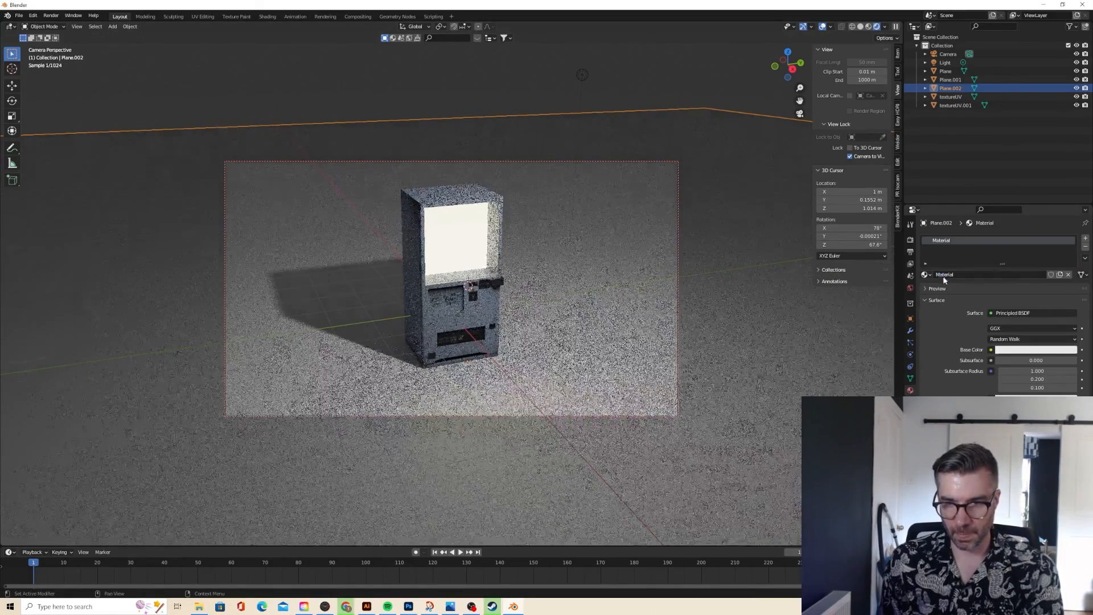
left_click(1009, 351)
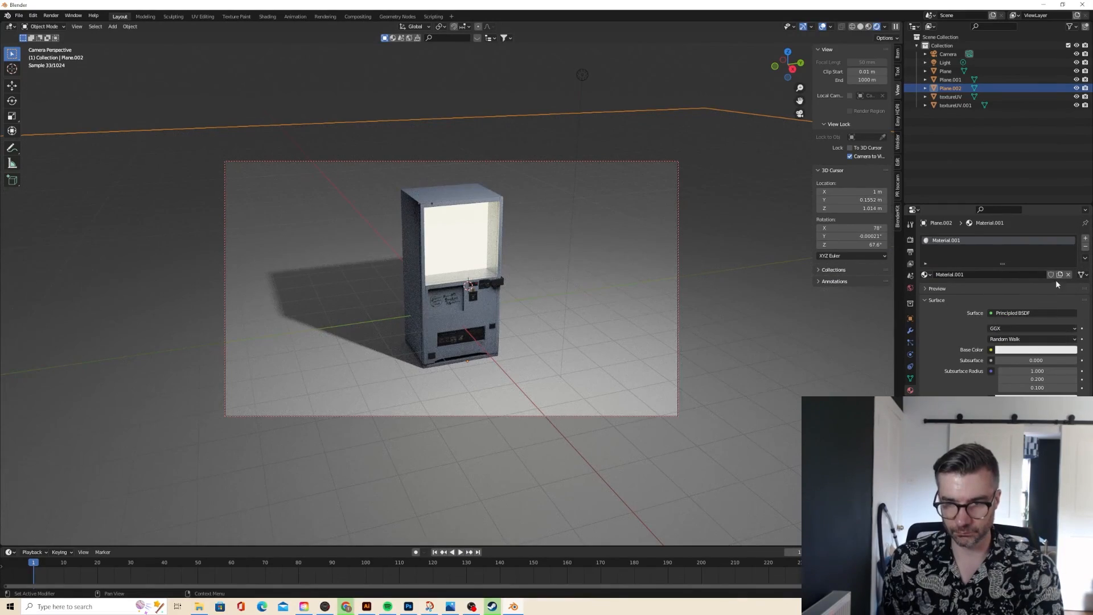
left_click(1042, 351)
left_click_drag(1070, 269, 1071, 289)
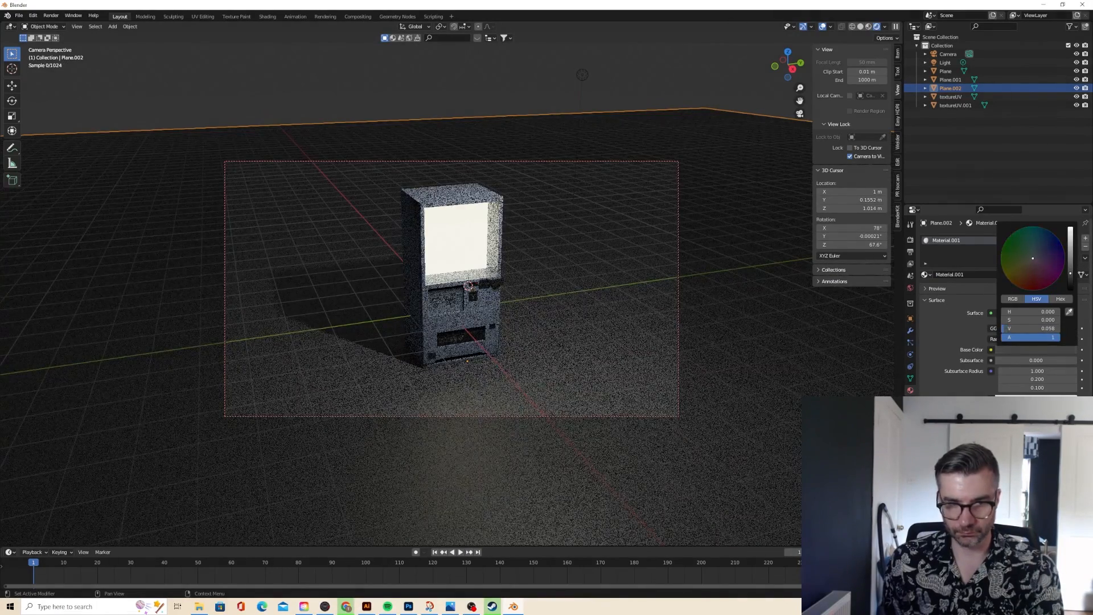
- Render the scene as a still image from the camera
left_click(54, 15)
left_click(57, 25)
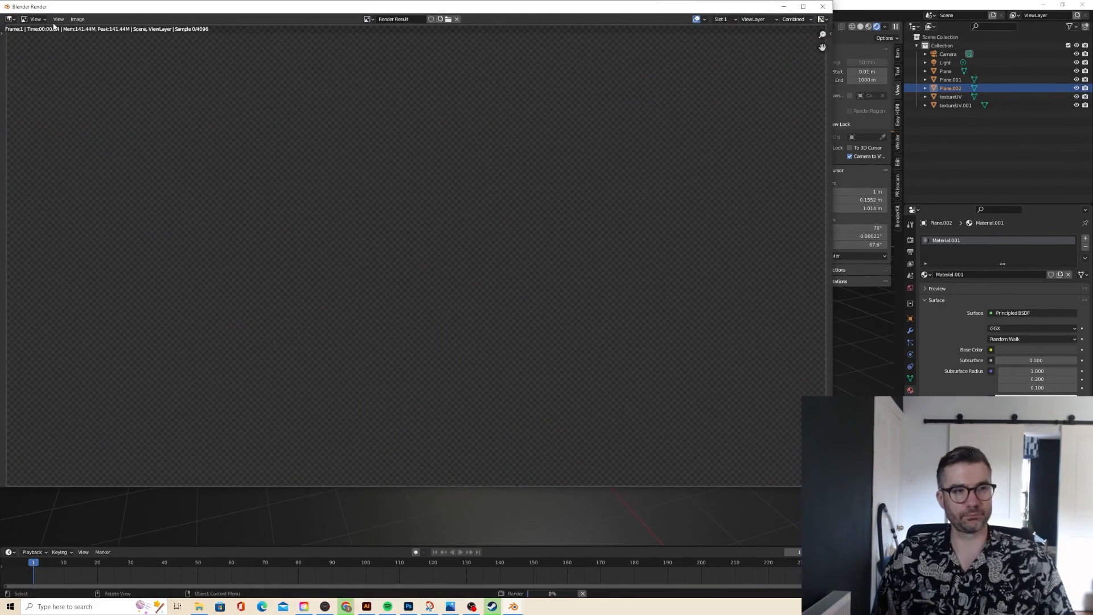